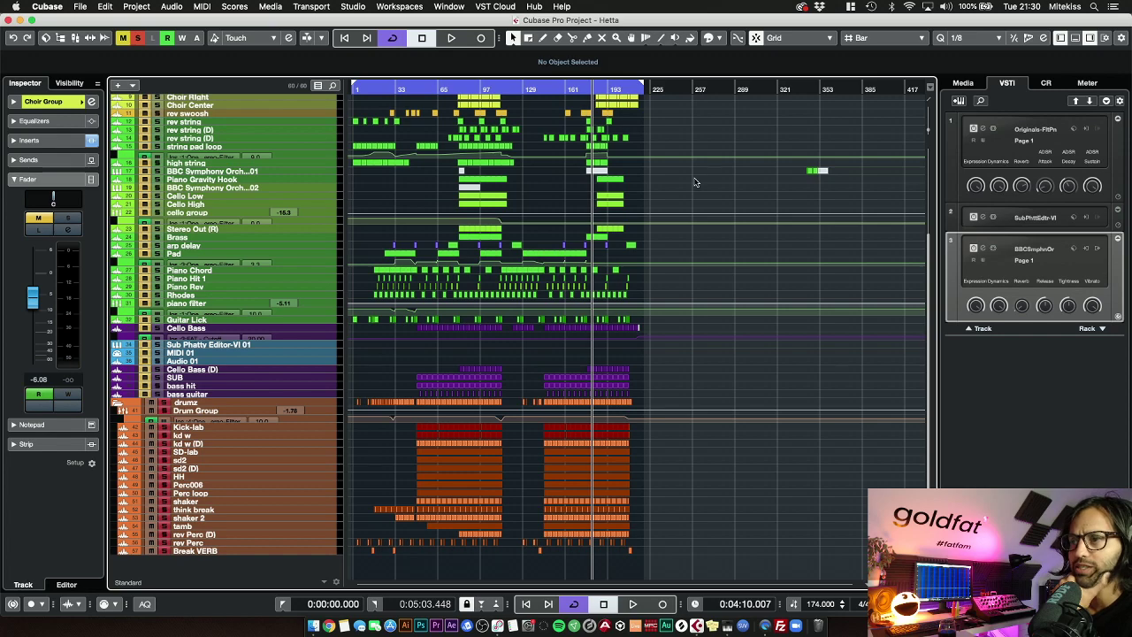
Select all the tracks from the drumz folder through Break VERB and increase their track heights
{"action": "left_click_drag", "start_coordinate": [359, 91], "coordinate": [353, 122]}
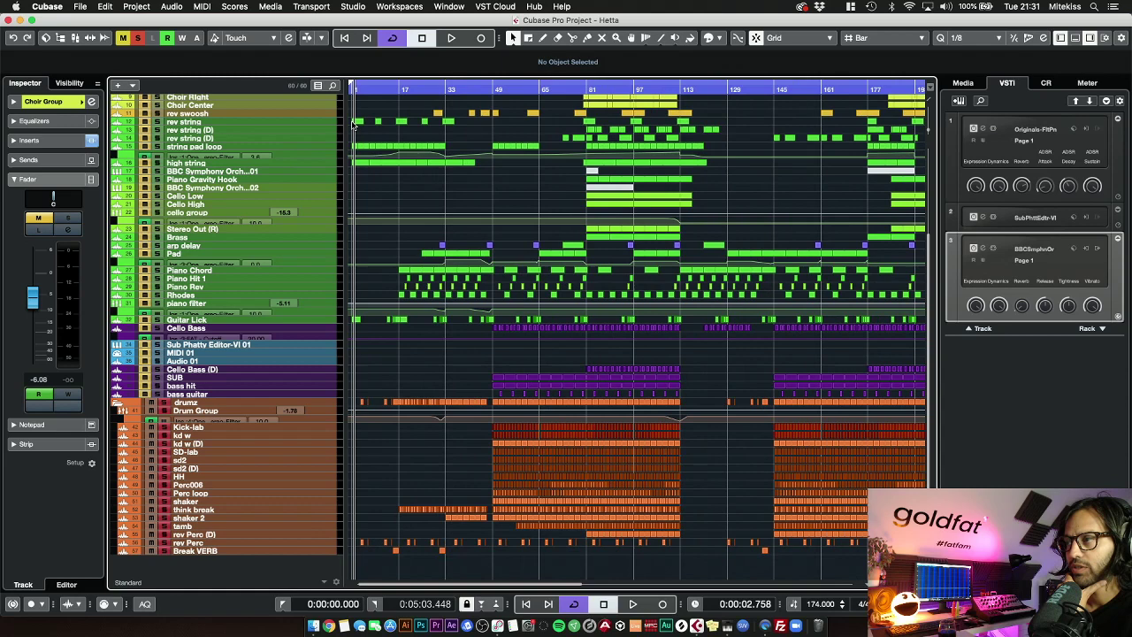
{"action": "left_click", "coordinate": [314, 404]}
{"action": "left_click", "coordinate": [323, 551], "text": "shift"}
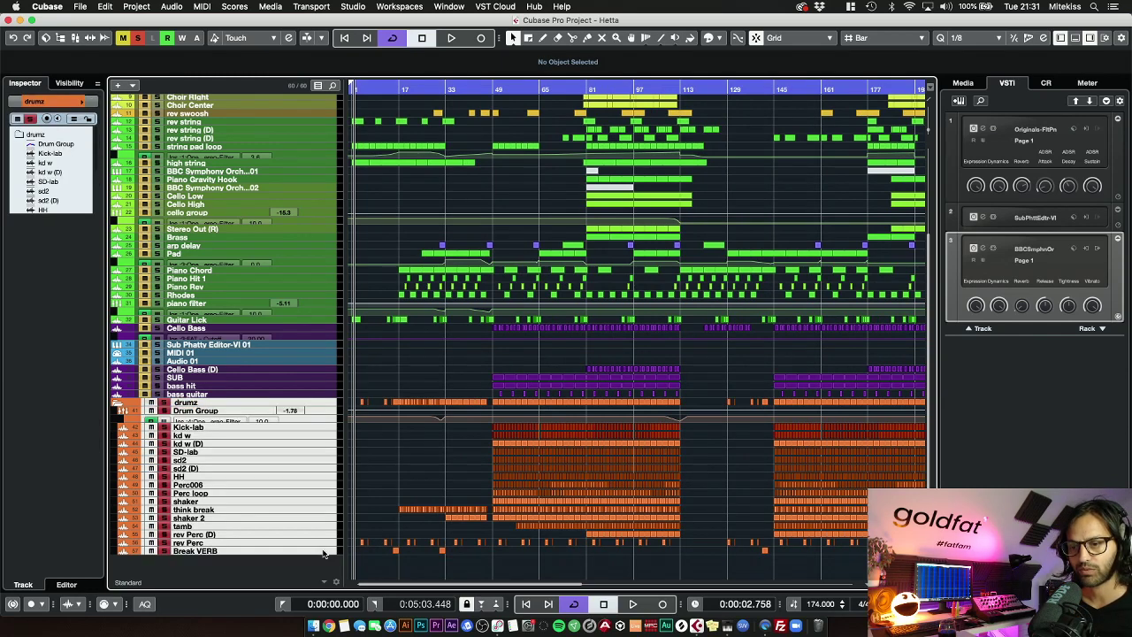
{"action": "left_click_drag", "start_coordinate": [313, 554], "coordinate": [311, 572]}
{"action": "scroll", "coordinate": [436, 513], "scroll_direction": "down", "scroll_amount": 1}
{"action": "scroll", "coordinate": [436, 514], "scroll_direction": "down", "scroll_amount": 6}
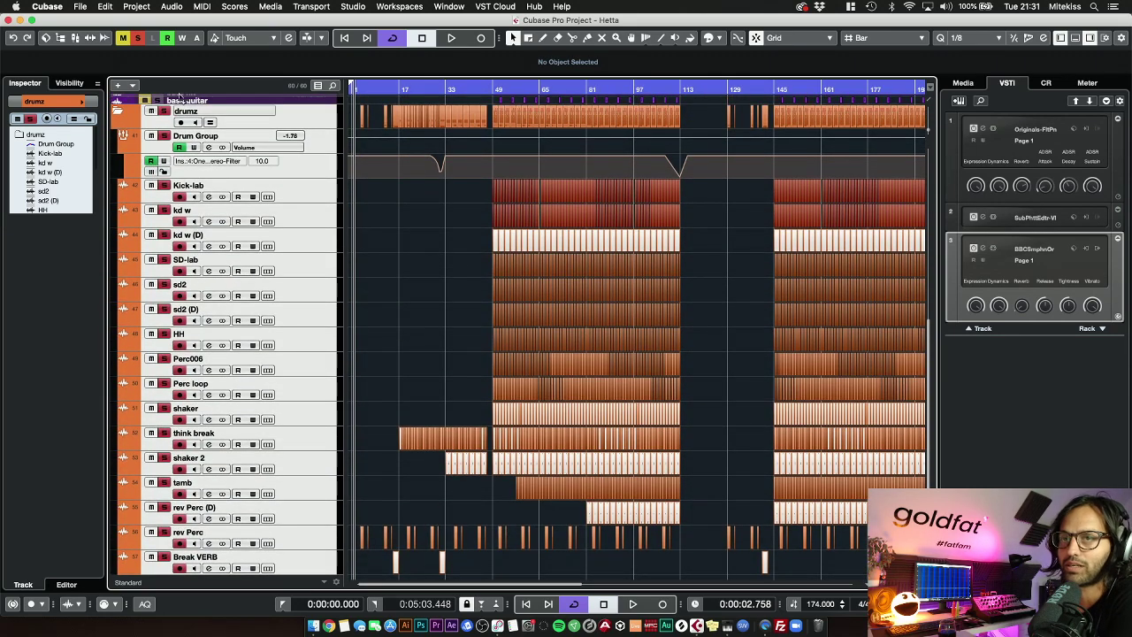
Collapse the drumz folder track and expand it again
{"action": "left_click", "coordinate": [117, 111]}
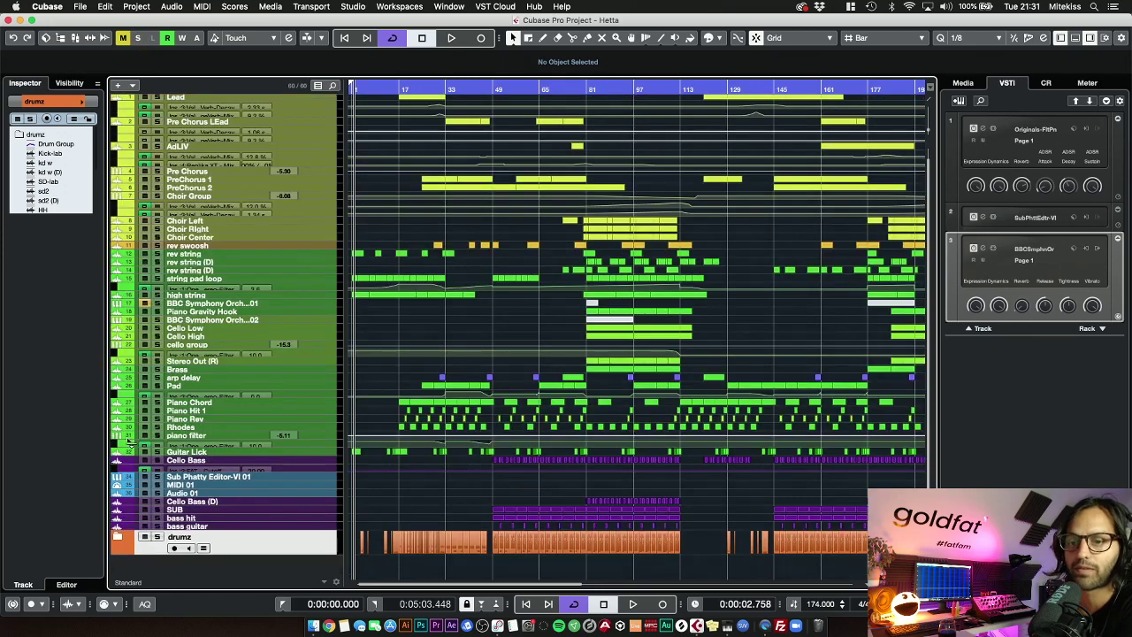
{"action": "left_click", "coordinate": [117, 537]}
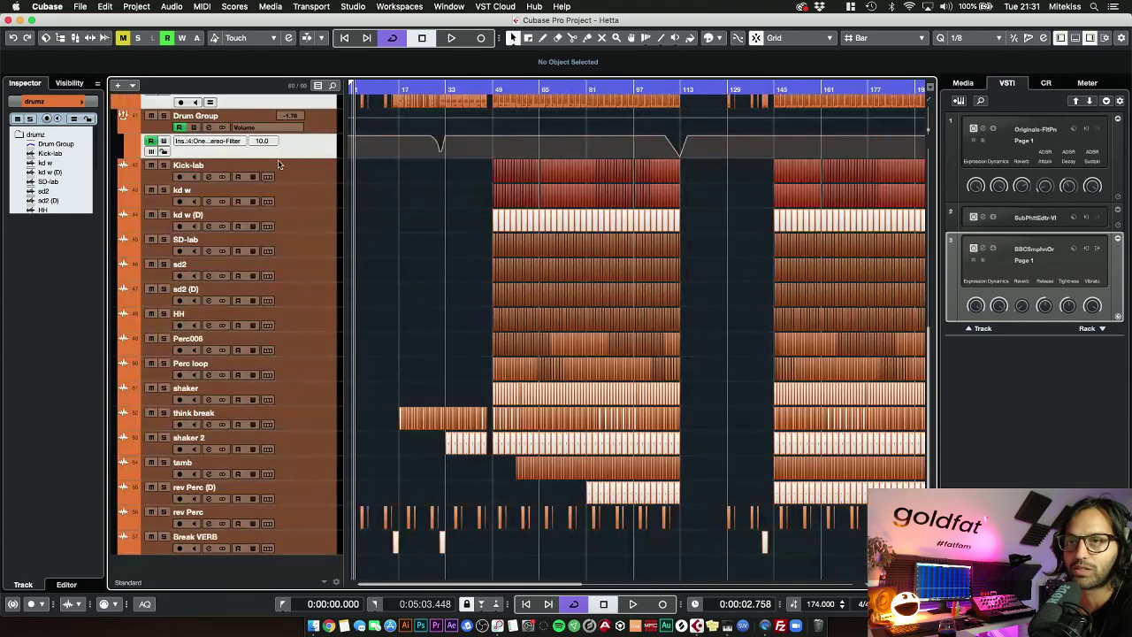
{"action": "scroll", "coordinate": [406, 215], "scroll_direction": "up", "scroll_amount": 3}
{"action": "scroll", "coordinate": [412, 262], "scroll_direction": "down", "scroll_amount": 1}
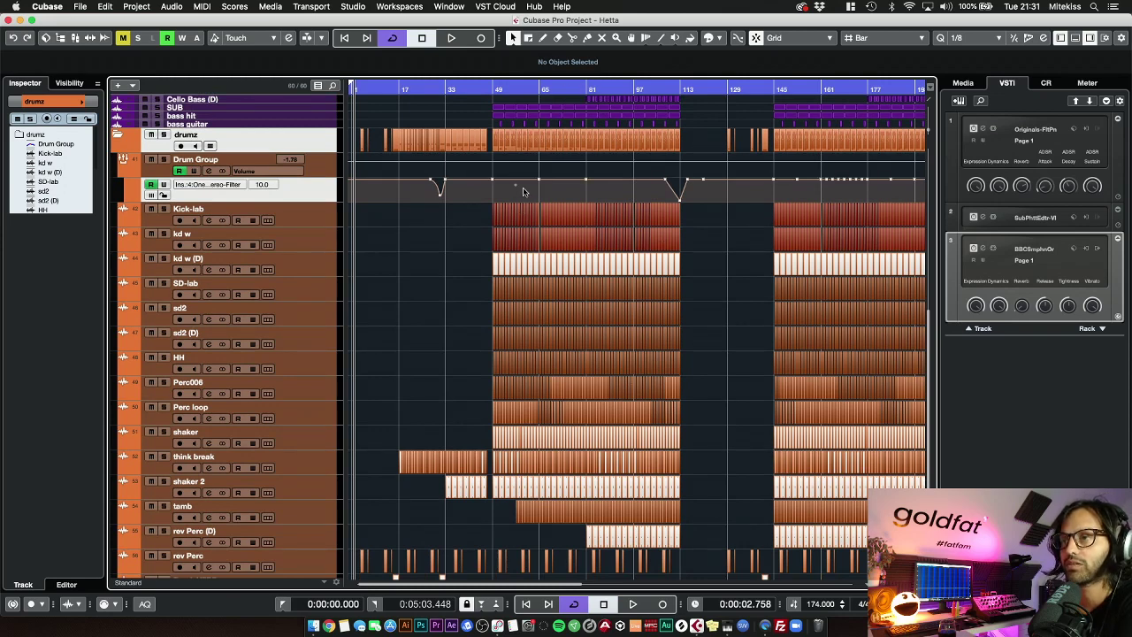
Set the loop range to the drumz section from bar 49 to bar 65 and play it
{"action": "scroll", "coordinate": [523, 191], "scroll_direction": "up", "scroll_amount": 3}
{"action": "left_click_drag", "start_coordinate": [496, 256], "coordinate": [540, 228]}
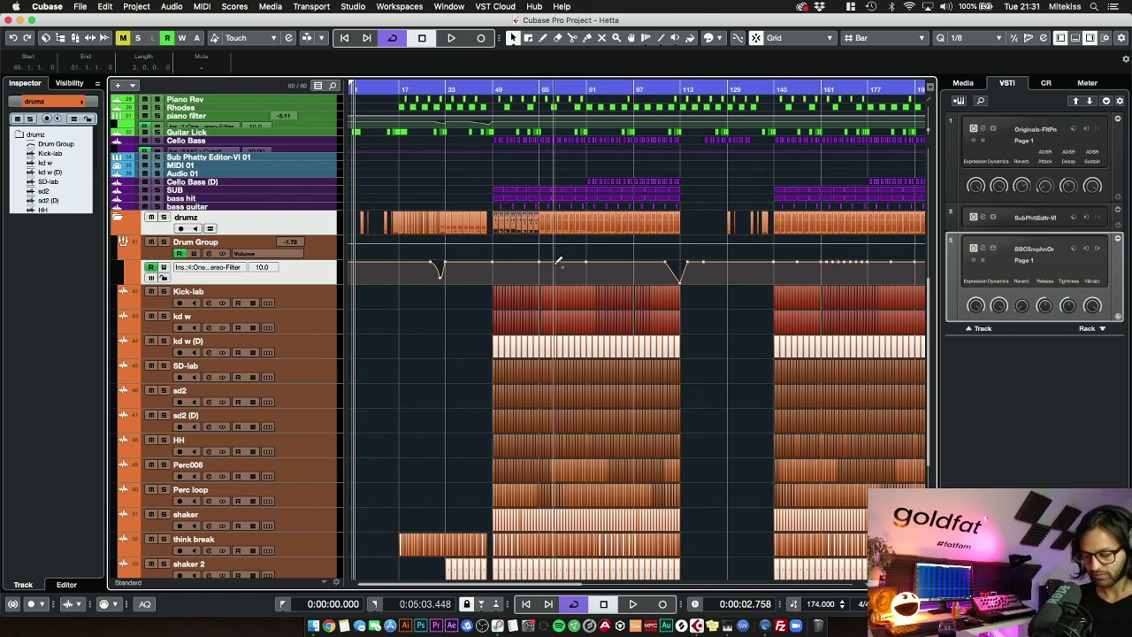
{"action": "key", "text": "shift+g"}
{"action": "key", "text": "space"}
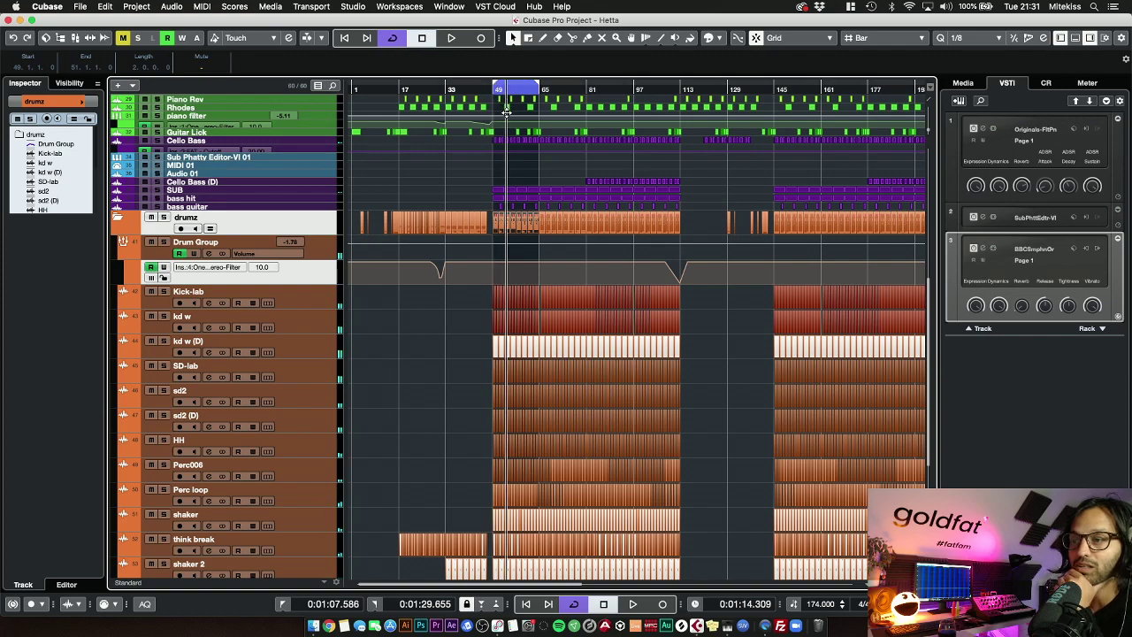
Enlarge the Kick-lab and kd w tracks together so their waveforms at bar 49 can be compared
{"action": "left_click_drag", "start_coordinate": [492, 90], "coordinate": [483, 182]}
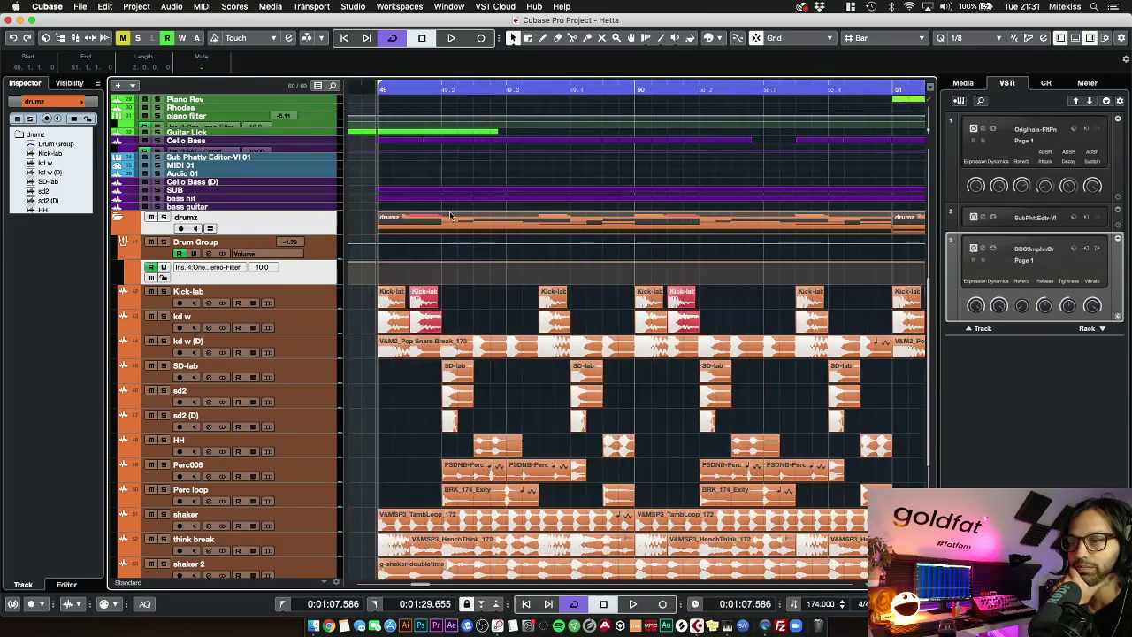
{"action": "left_click", "coordinate": [358, 305]}
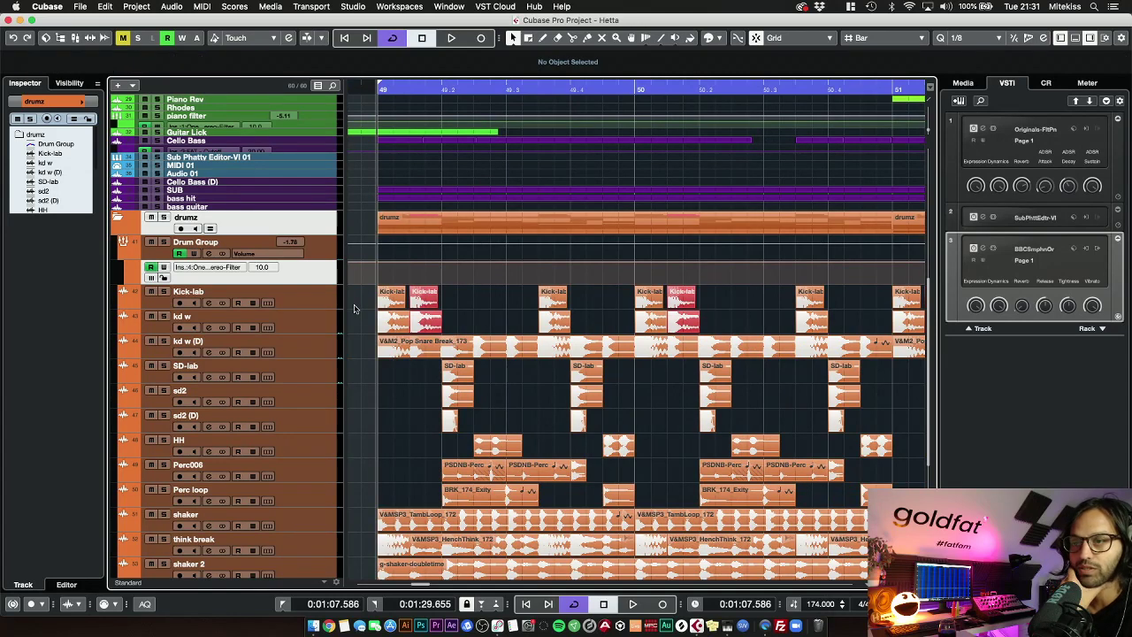
{"action": "left_click", "coordinate": [308, 296]}
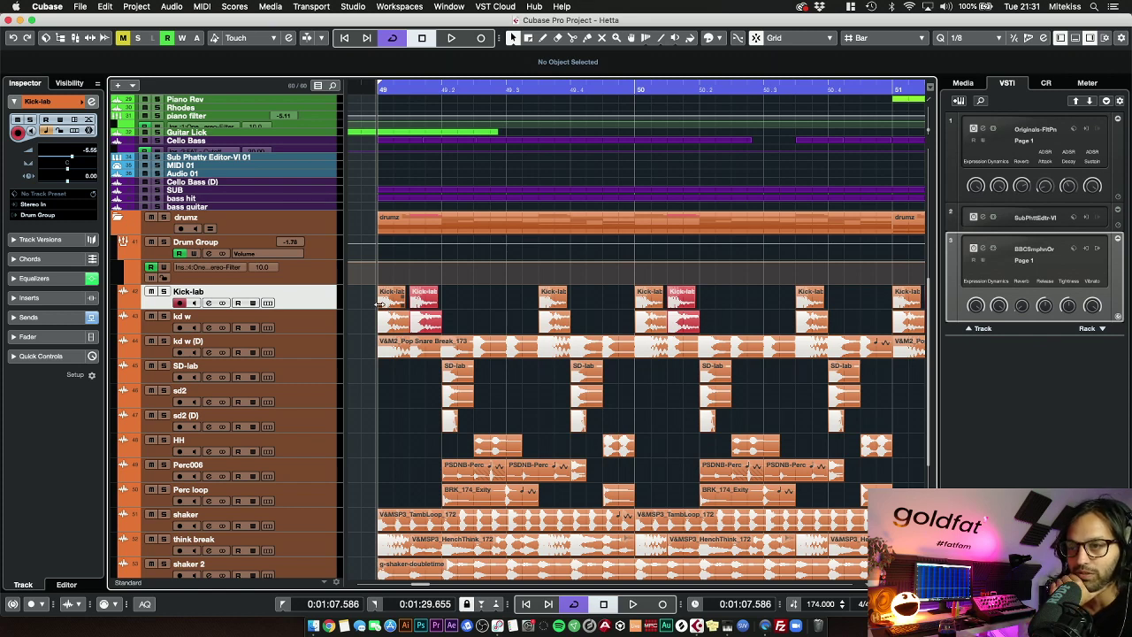
{"action": "left_click", "coordinate": [321, 332]}
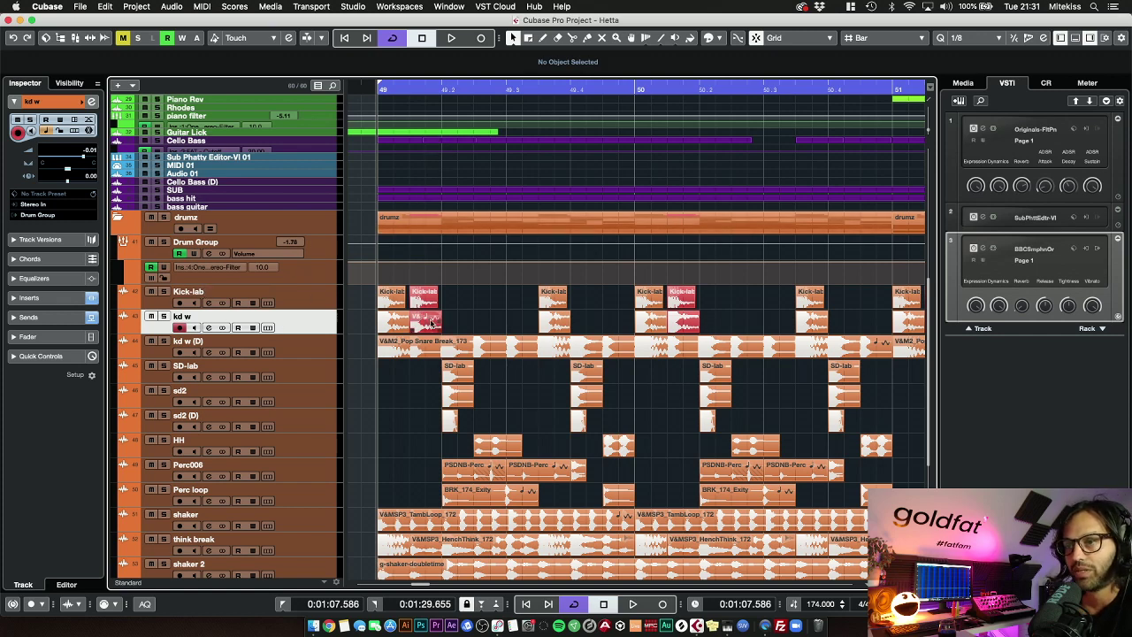
{"action": "left_click", "coordinate": [313, 306], "text": "shift"}
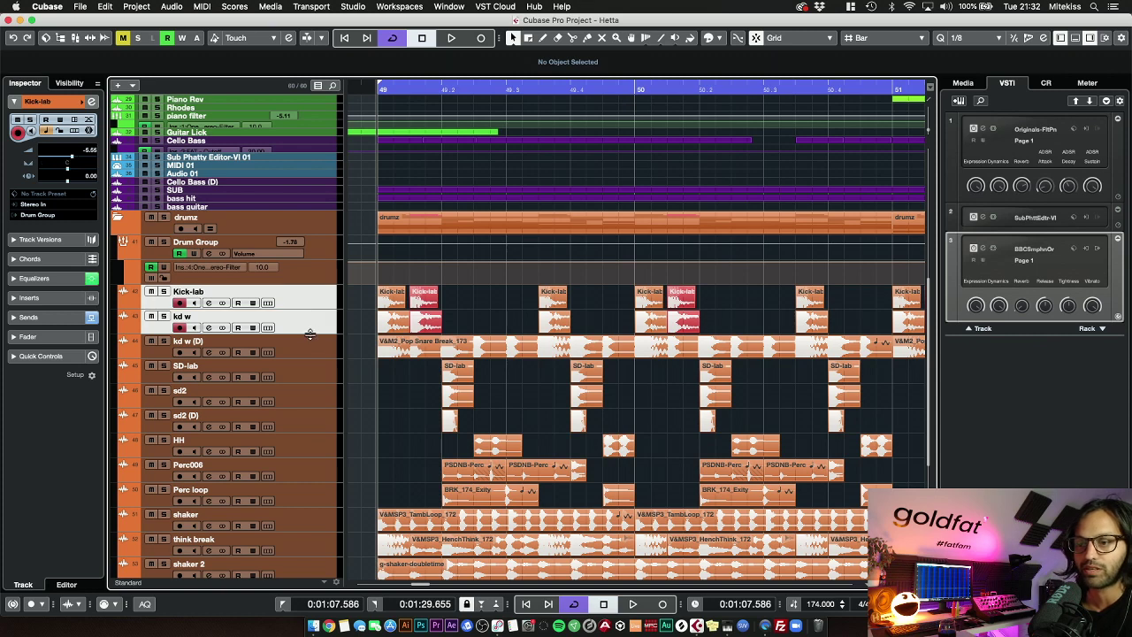
{"action": "left_click_drag", "start_coordinate": [309, 335], "coordinate": [310, 364]}
{"action": "left_click", "coordinate": [313, 378]}
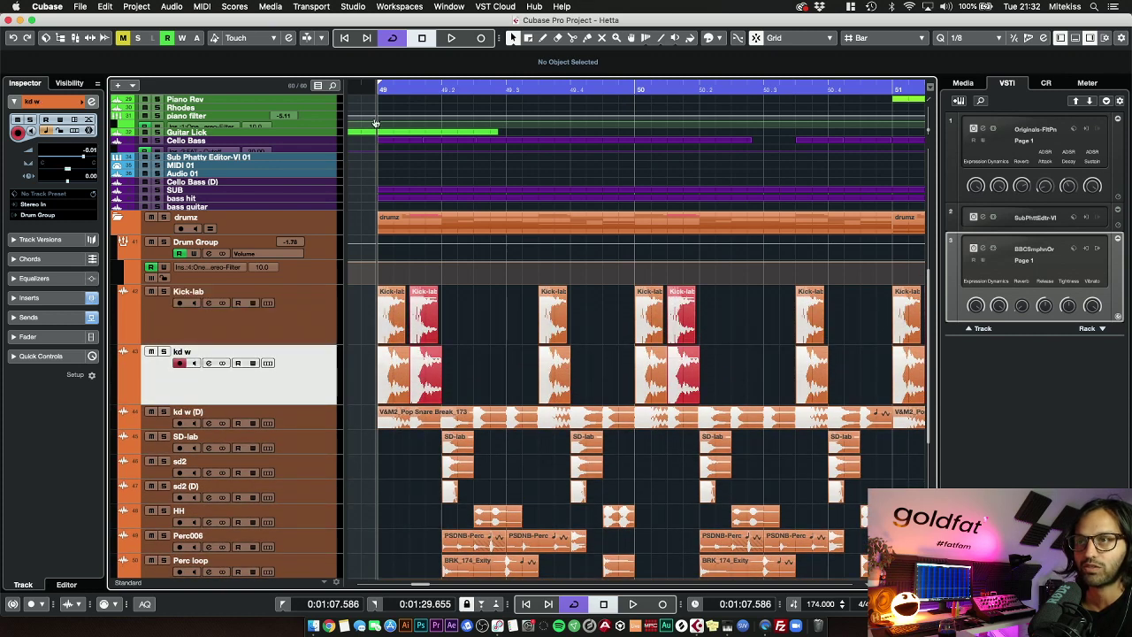
Solo the kd w track and open the FabFilter Pro-Q 2 equalizer from its inserts
{"action": "mouse_move", "coordinate": [377, 95]}
{"action": "left_mouse_down"}
{"action": "mouse_move", "coordinate": [378, 136]}
{"action": "mouse_move", "coordinate": [377, 113]}
{"action": "left_mouse_up"}
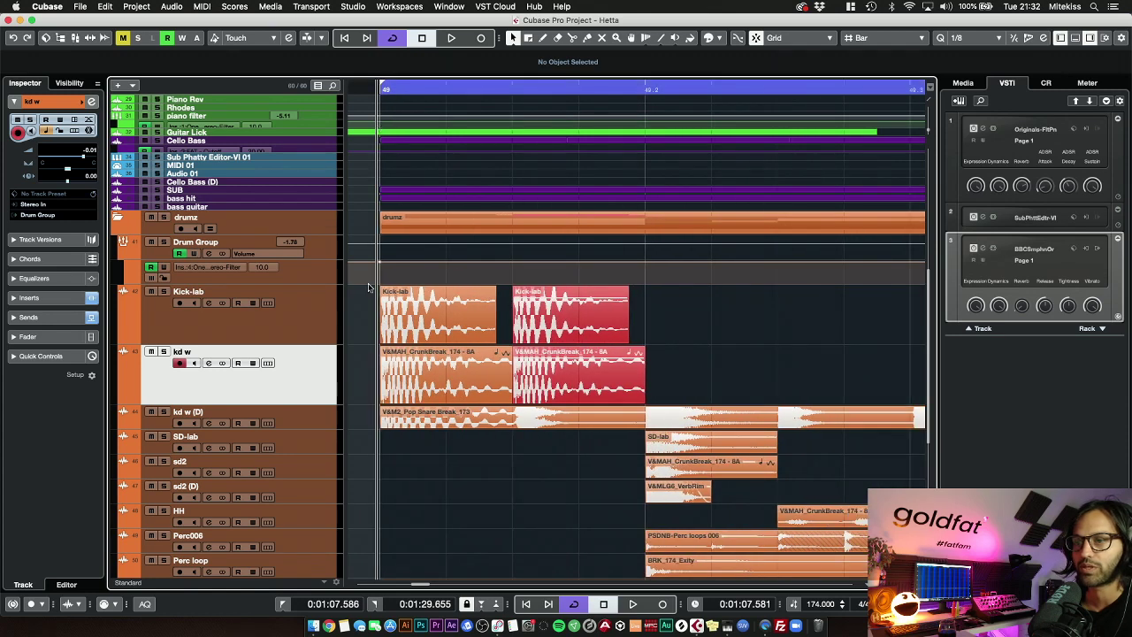
{"action": "left_click", "coordinate": [163, 353]}
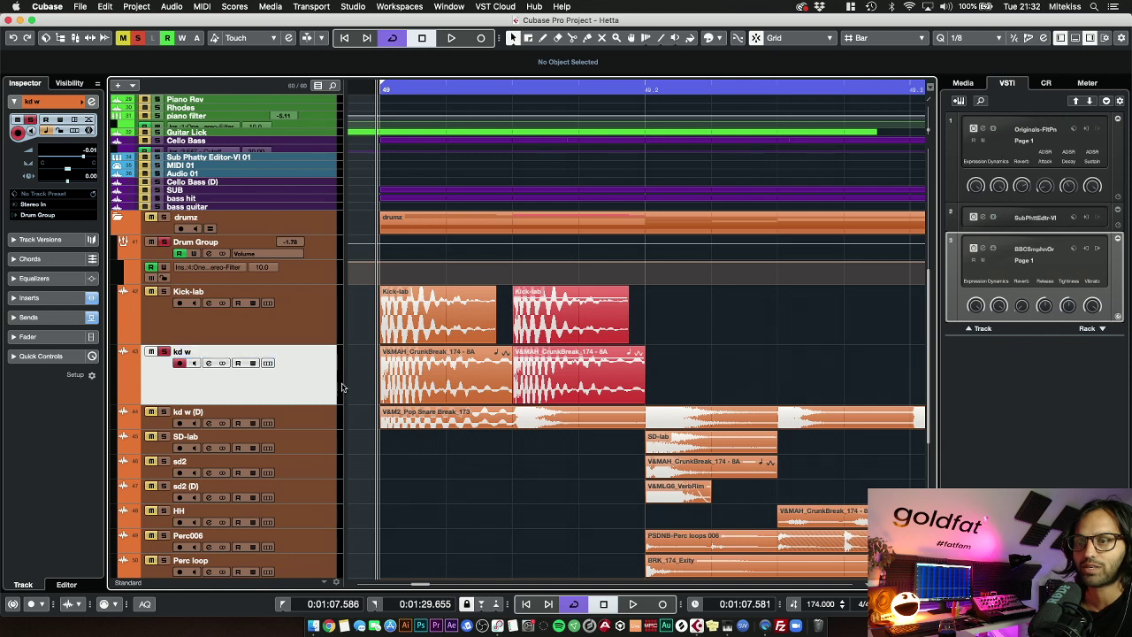
{"action": "left_click", "coordinate": [53, 299]}
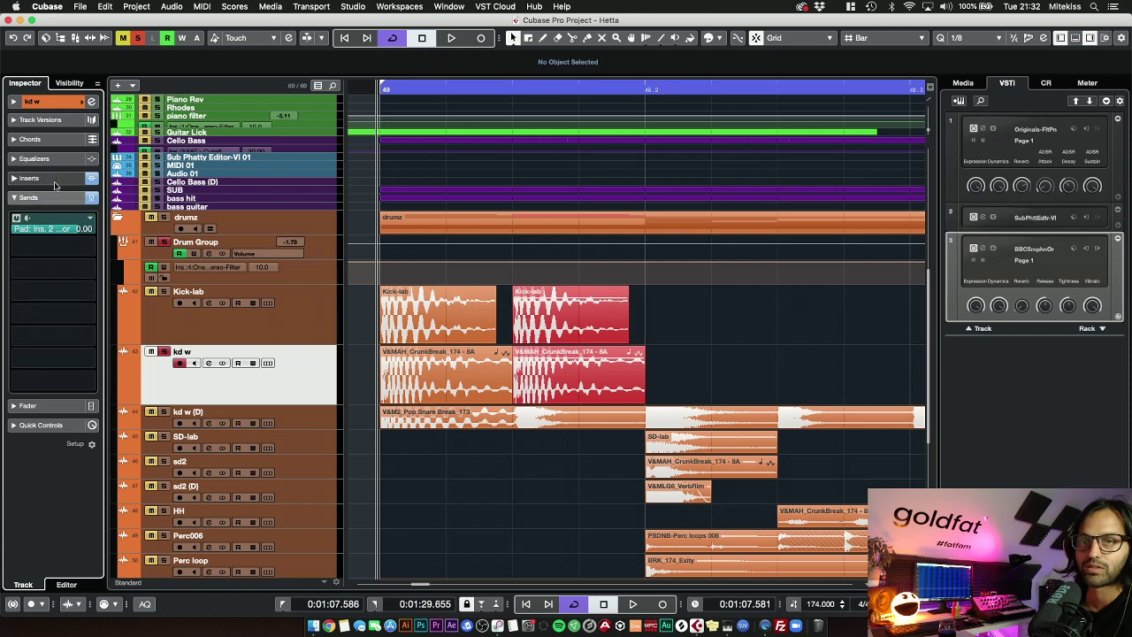
{"action": "left_click", "coordinate": [51, 201]}
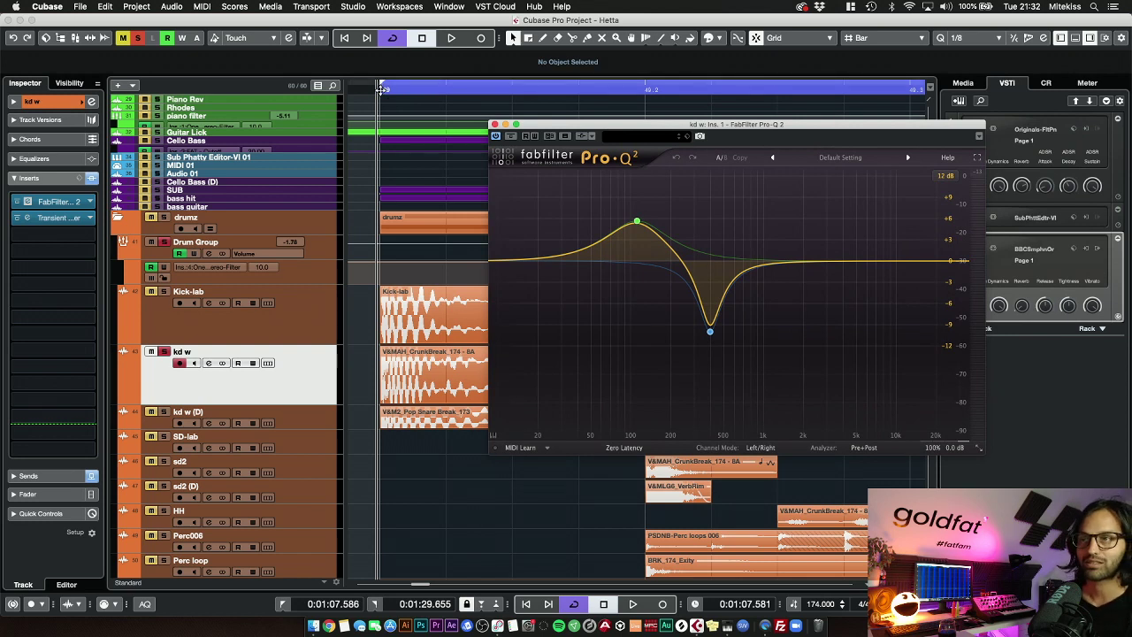
Play the soloed kd w track from bar 49 and compare its sound with Pro-Q 2 bypassed and active
{"action": "left_click_drag", "start_coordinate": [381, 90], "coordinate": [376, 89]}
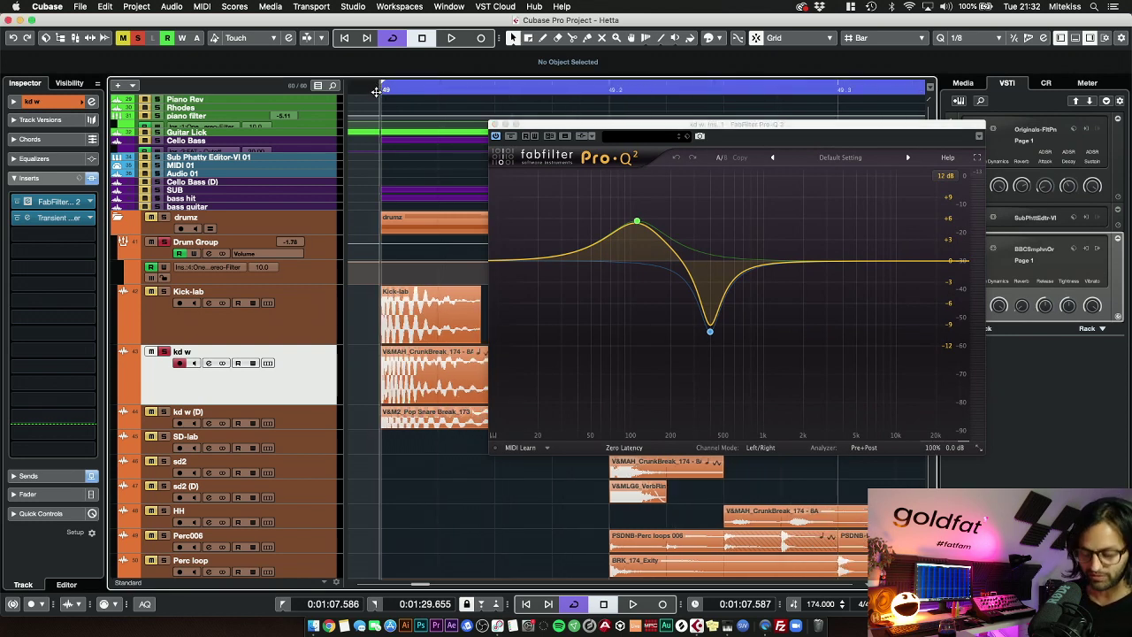
{"action": "key", "text": "space"}
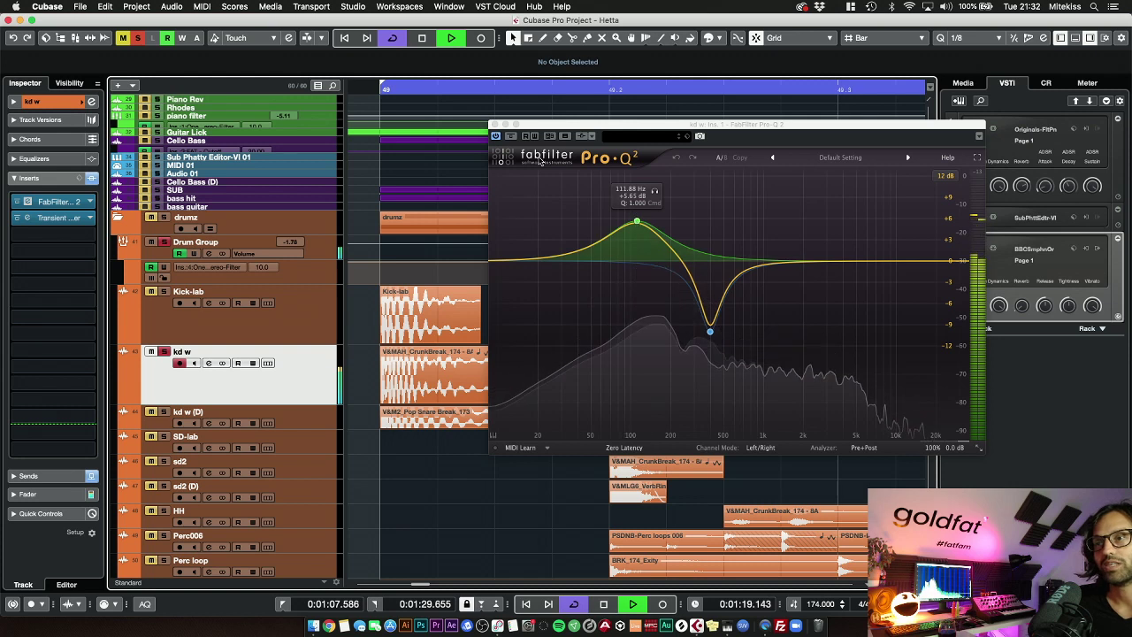
{"action": "left_click", "coordinate": [513, 138]}
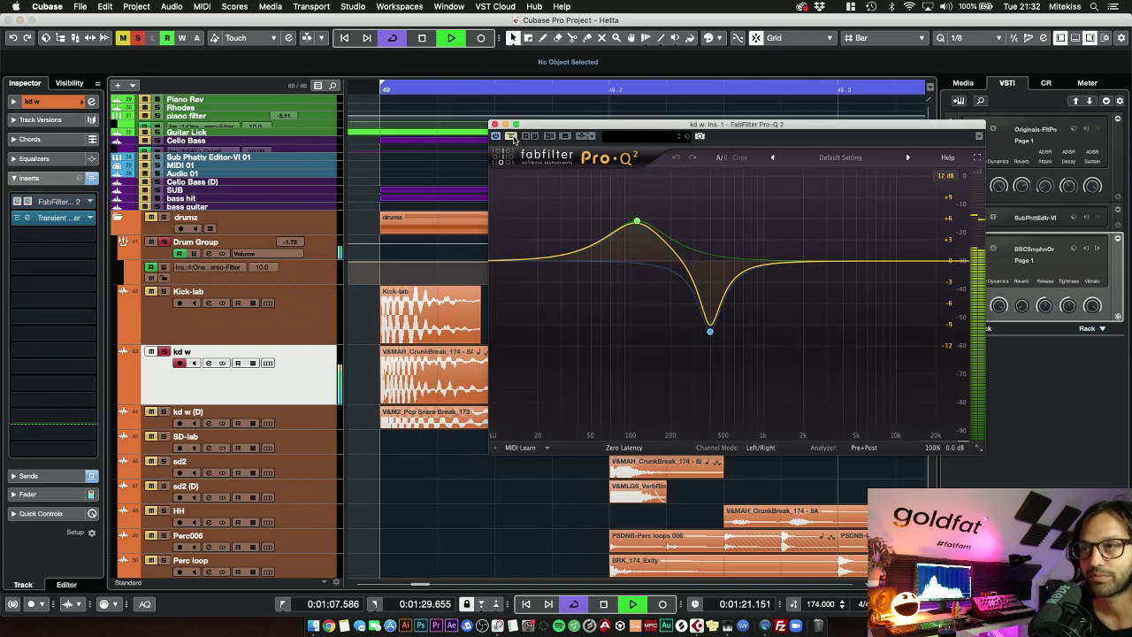
{"action": "left_click", "coordinate": [512, 137]}
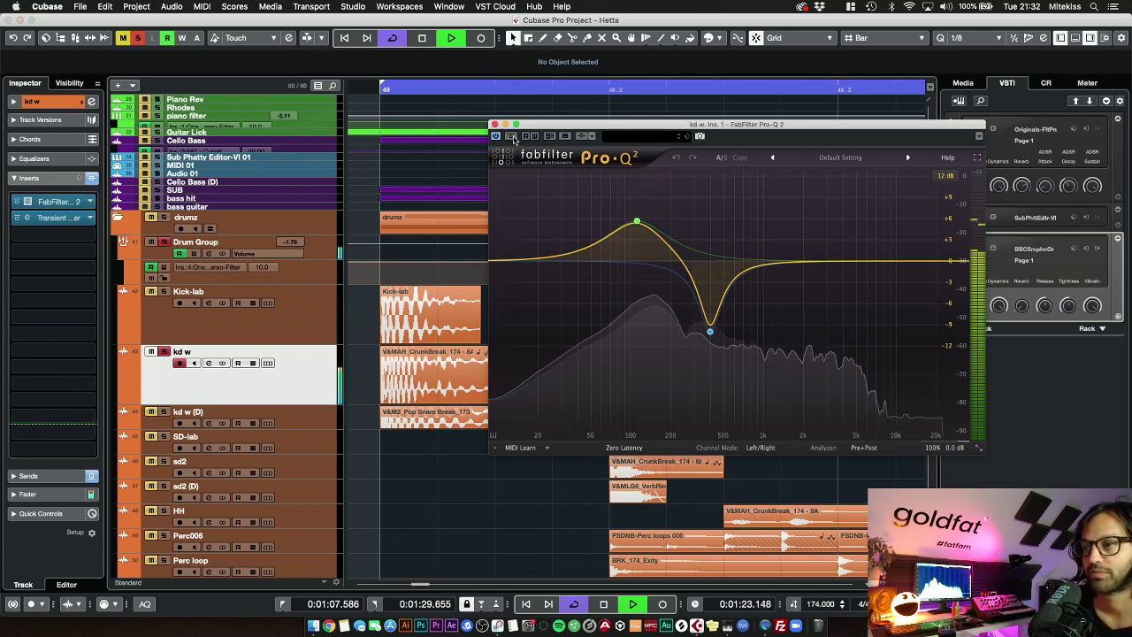
Solo Kick-lab alongside kd w to hear both kicks layered, unsolo it and stop playback
{"action": "left_click", "coordinate": [165, 291]}
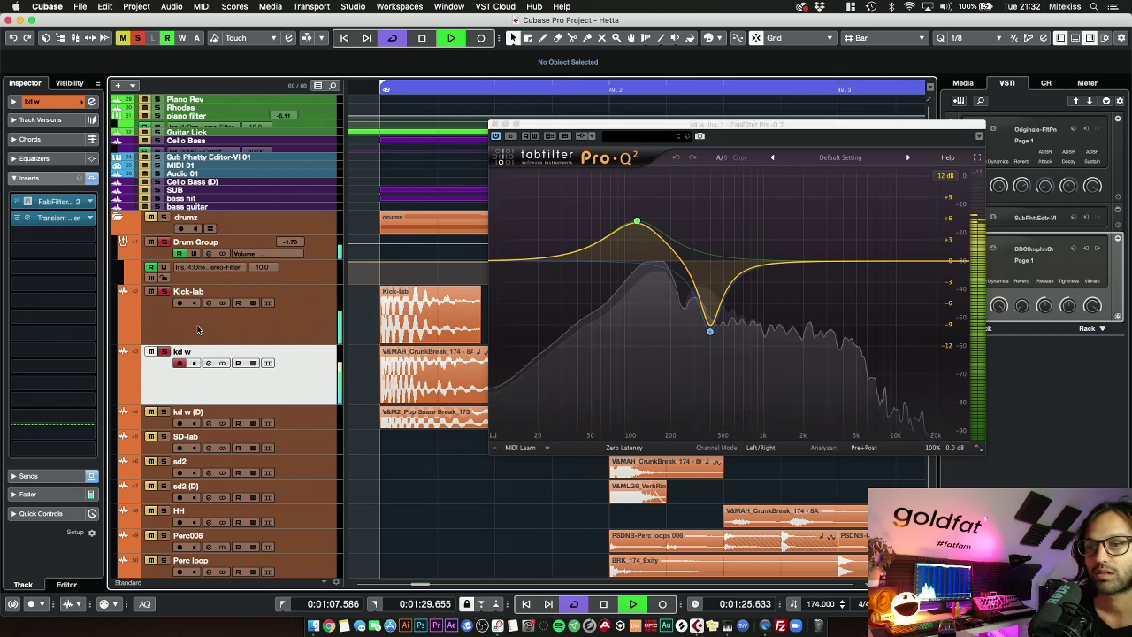
{"action": "left_click", "coordinate": [151, 292]}
{"action": "key", "text": "space"}
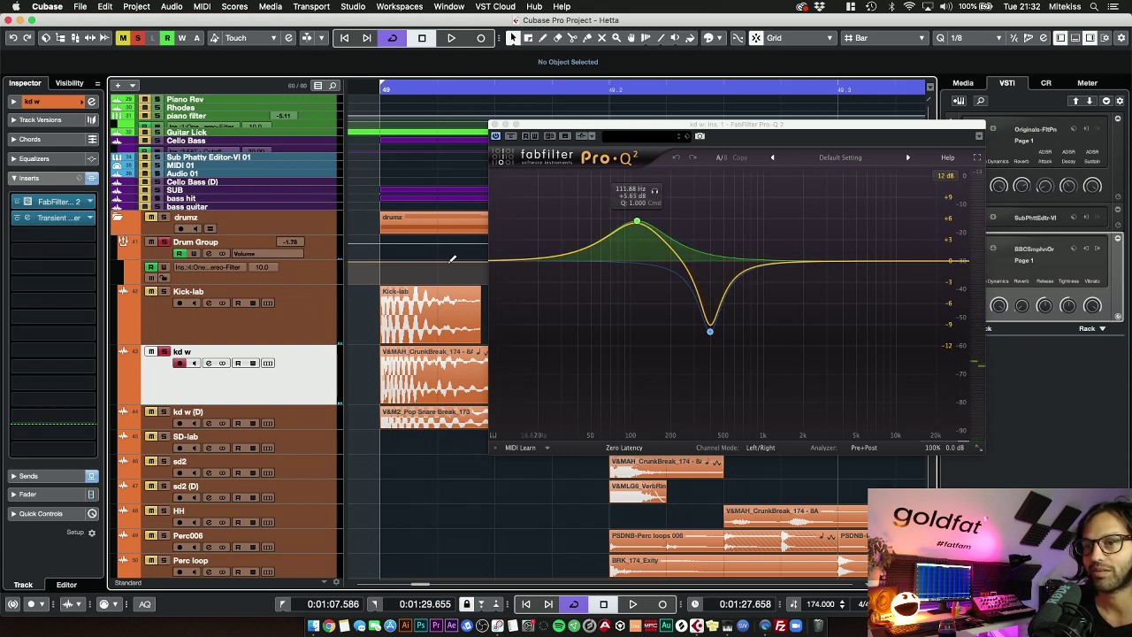
Open the Transient Master insert on kd w to view its settings, and close it
{"action": "left_click", "coordinate": [53, 218]}
{"action": "left_click_drag", "start_coordinate": [573, 305], "coordinate": [569, 120]}
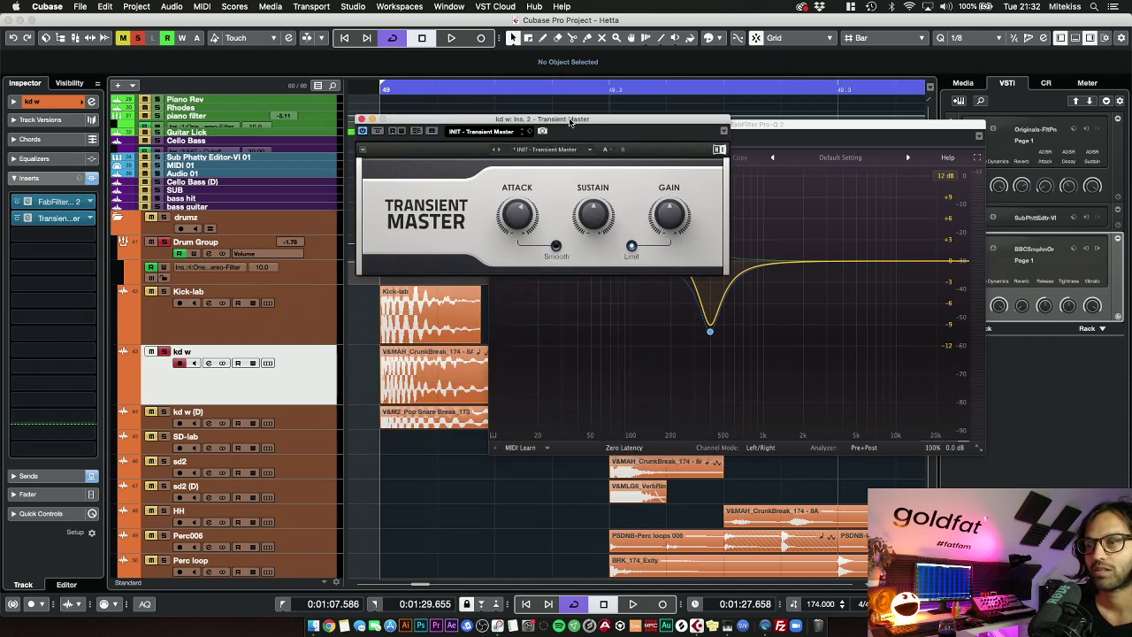
{"action": "left_click", "coordinate": [361, 119]}
Solo the Kick-lab track, close the Pro-Q 2 window, and review Kick-lab's equalizer curve in its channel settings and its sends
{"action": "left_click", "coordinate": [155, 296]}
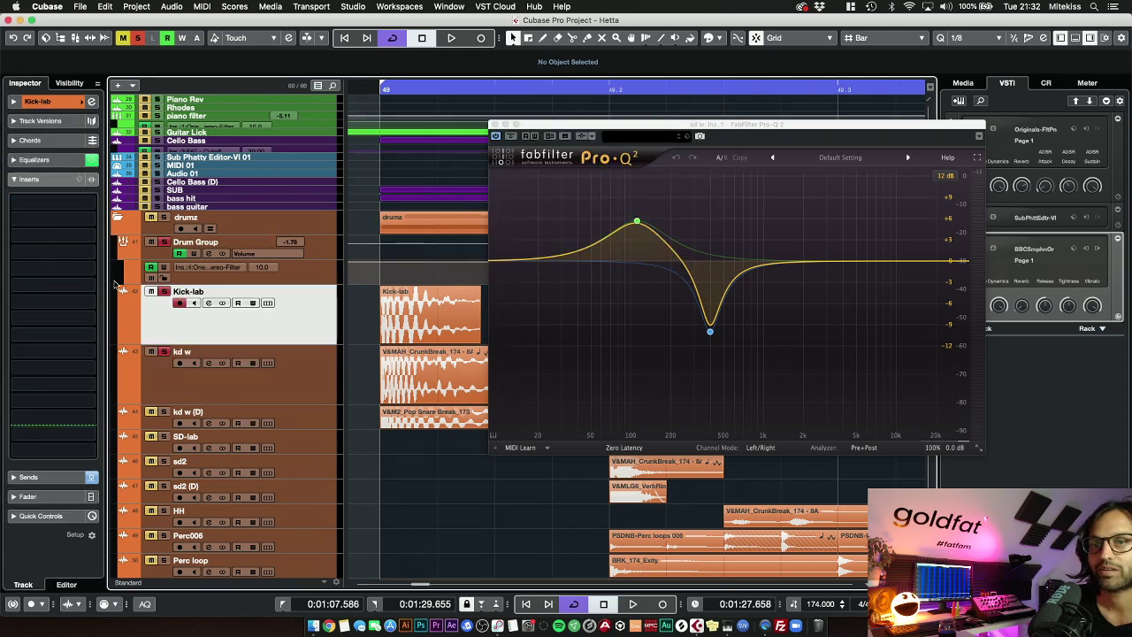
{"action": "left_click", "coordinate": [34, 159]}
{"action": "left_click", "coordinate": [92, 102]}
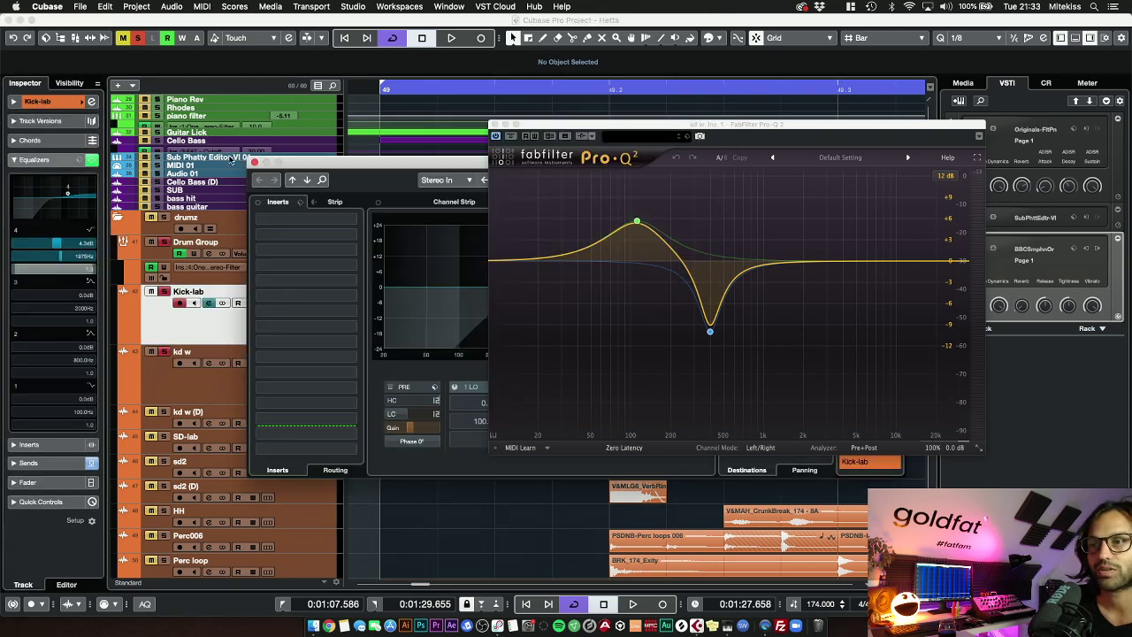
{"action": "left_click", "coordinate": [495, 125]}
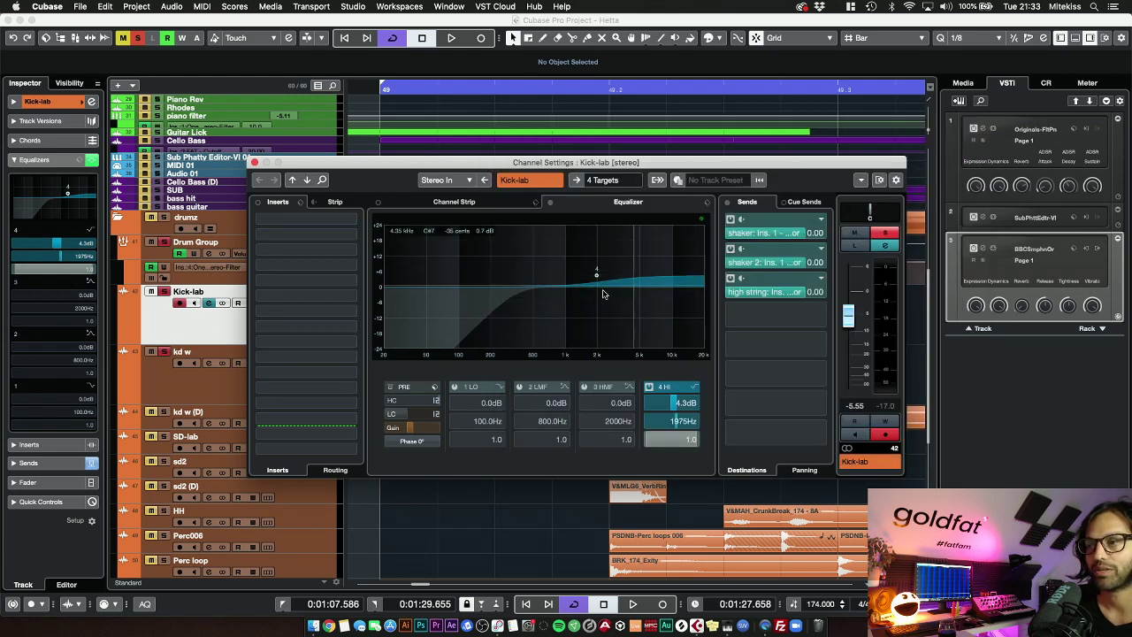
{"action": "left_click", "coordinate": [255, 164]}
{"action": "left_click", "coordinate": [28, 463]}
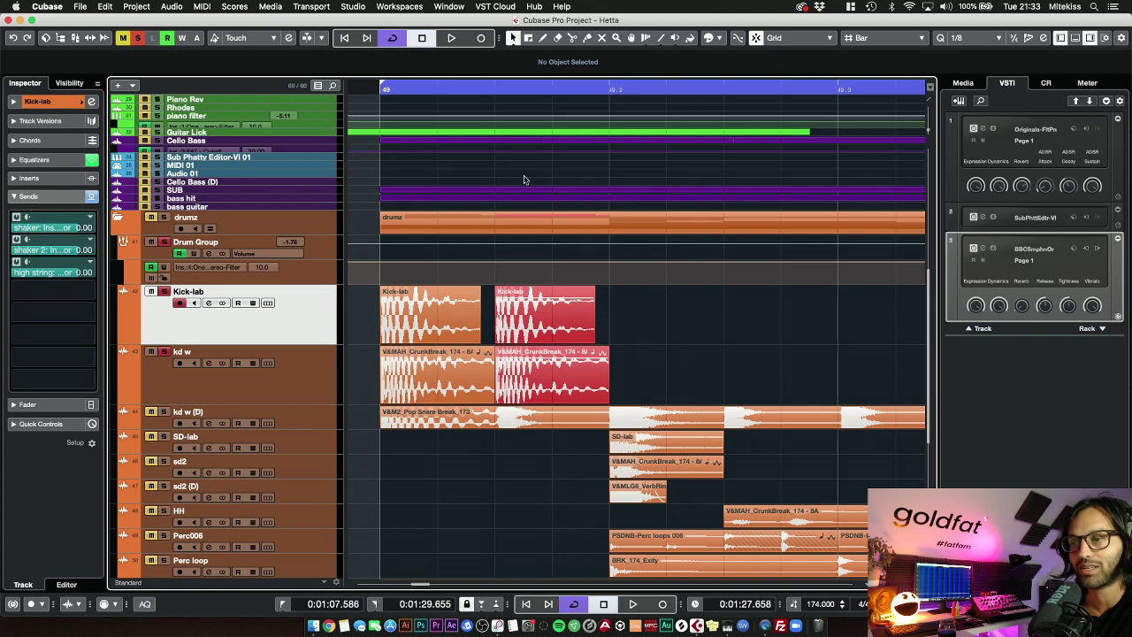
Play the soloed Kick-lab and kd w tracks together from bar 49 and follow their pattern across several bars
{"action": "left_click", "coordinate": [380, 90]}
{"action": "key", "text": "space"}
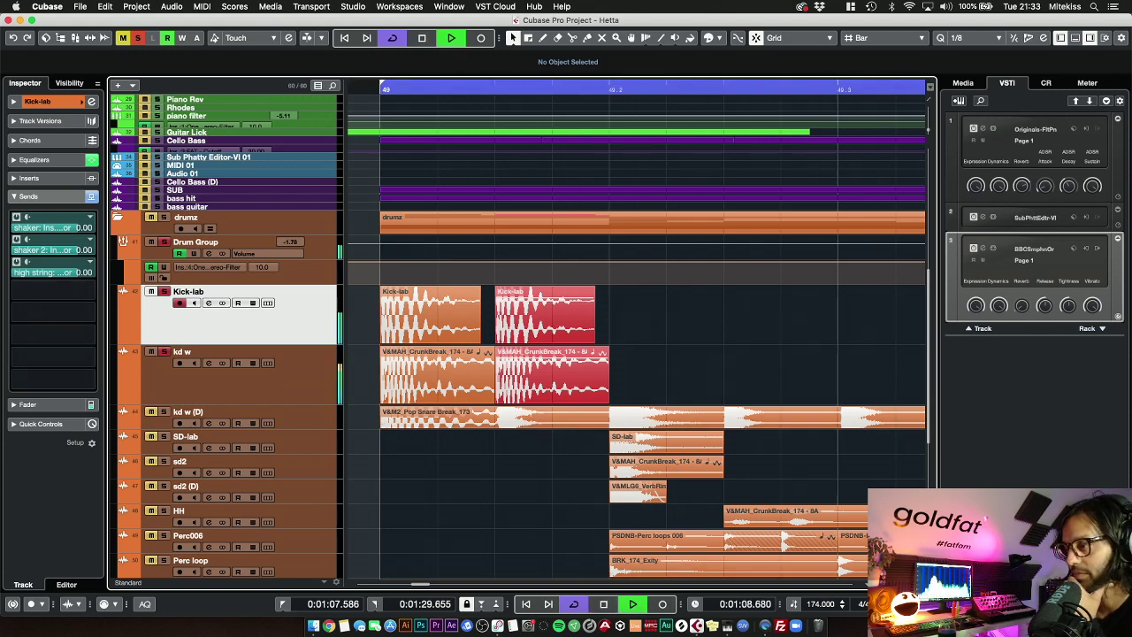
{"action": "key", "text": "g"}
{"action": "key", "text": "g"}
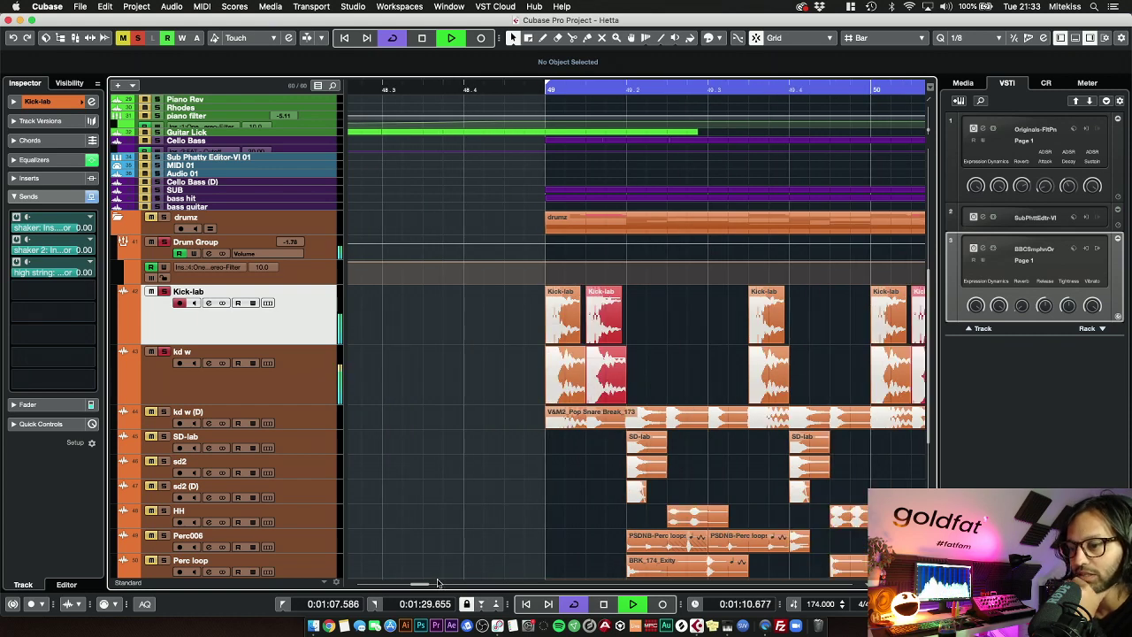
{"action": "left_click_drag", "start_coordinate": [421, 588], "coordinate": [423, 589]}
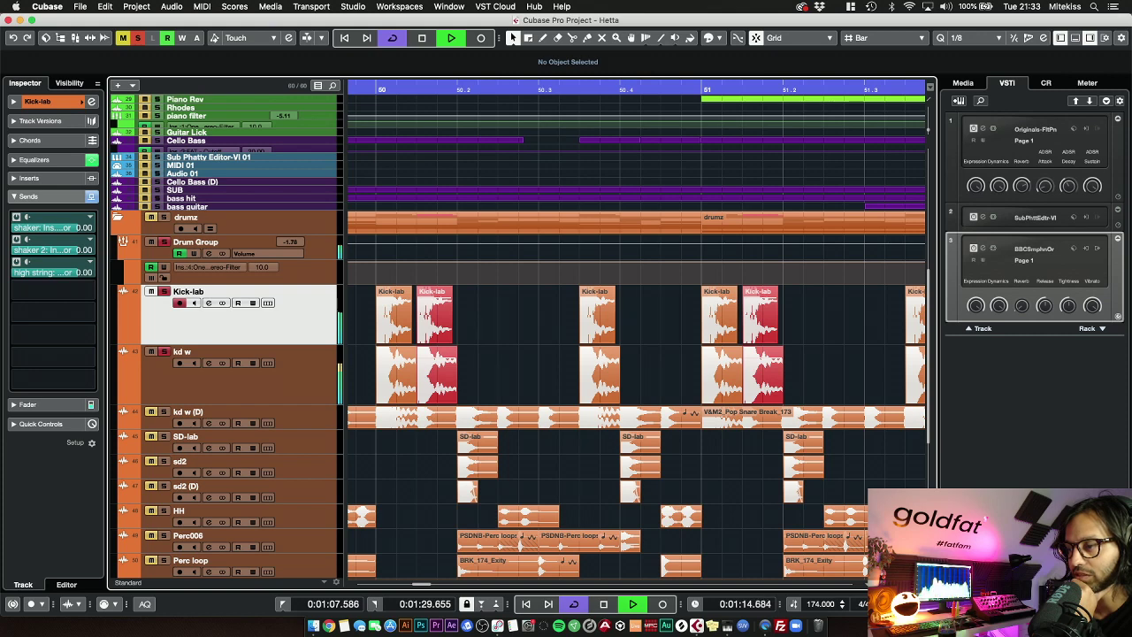
{"action": "key", "text": "g"}
{"action": "key", "text": "g"}
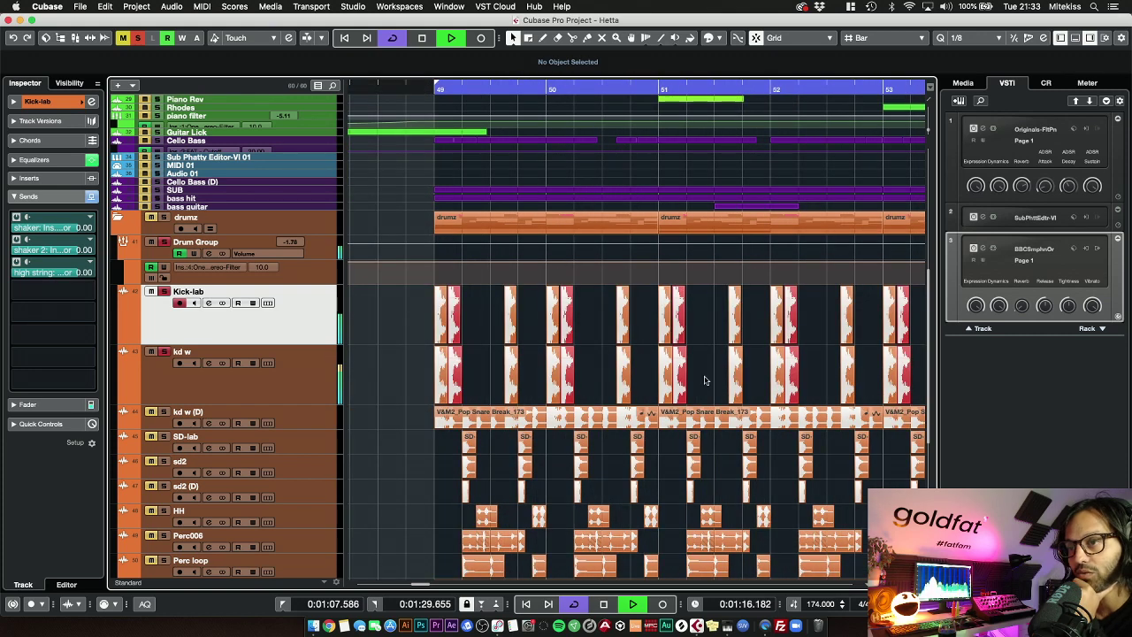
Select the Drum Group track and increase its height
{"action": "left_click", "coordinate": [332, 258]}
{"action": "left_click_drag", "start_coordinate": [323, 281], "coordinate": [328, 306]}
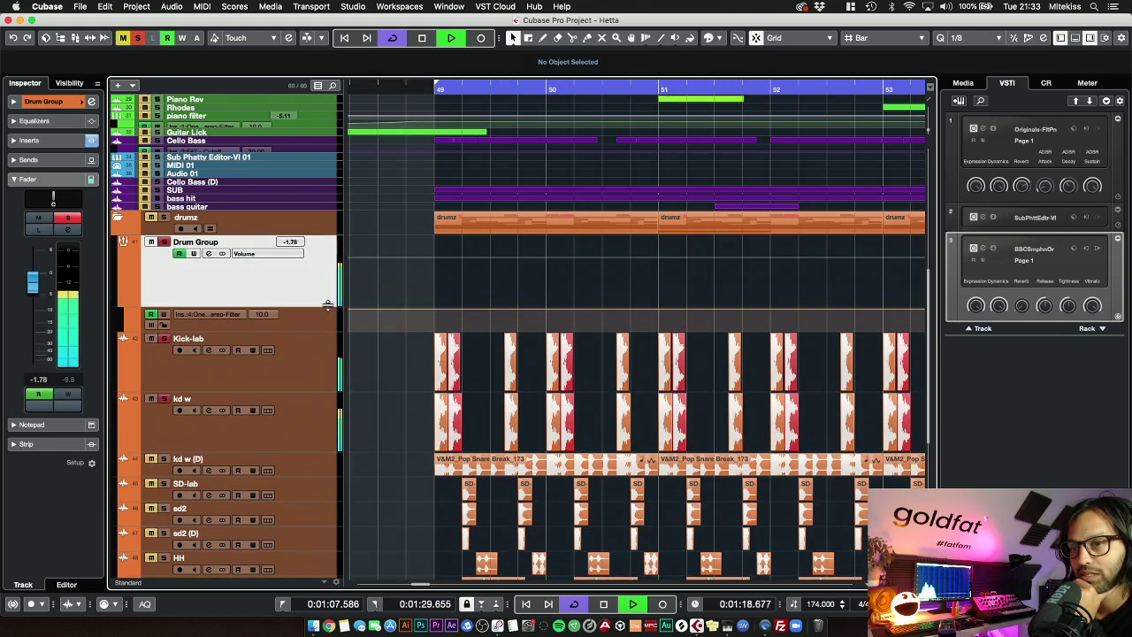
{"action": "scroll", "coordinate": [404, 271], "scroll_direction": "down", "scroll_amount": 2}
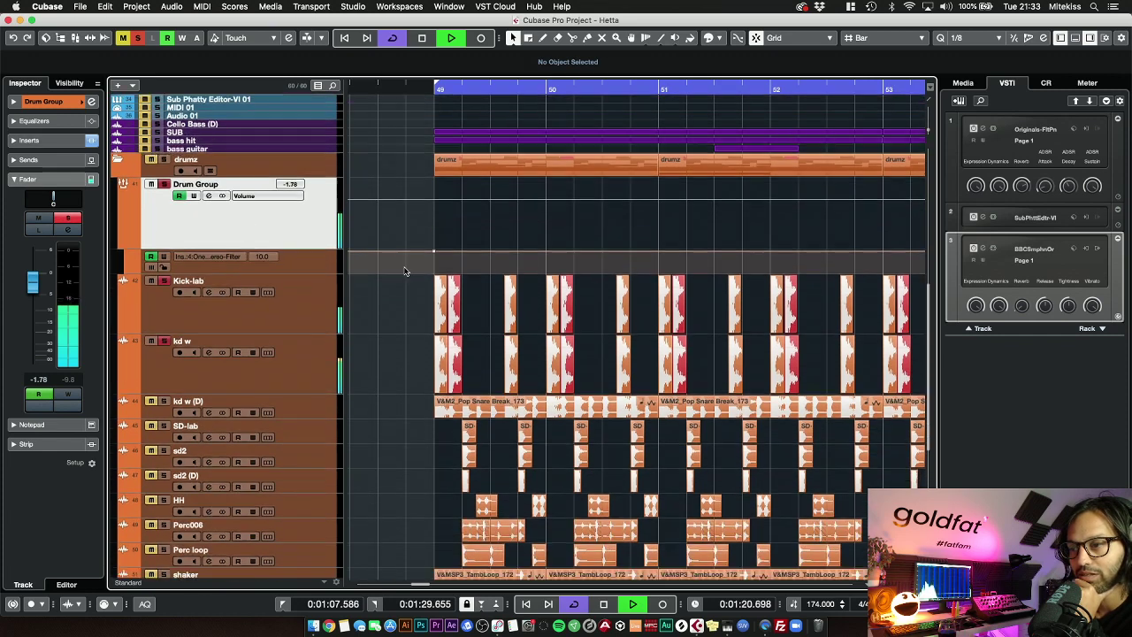
Solo the kd w (D) break, view its FabFilter Pro-Q 2 low-cut curve from its channel settings, and close both windows
{"action": "scroll", "coordinate": [404, 270], "scroll_direction": "down", "scroll_amount": 5}
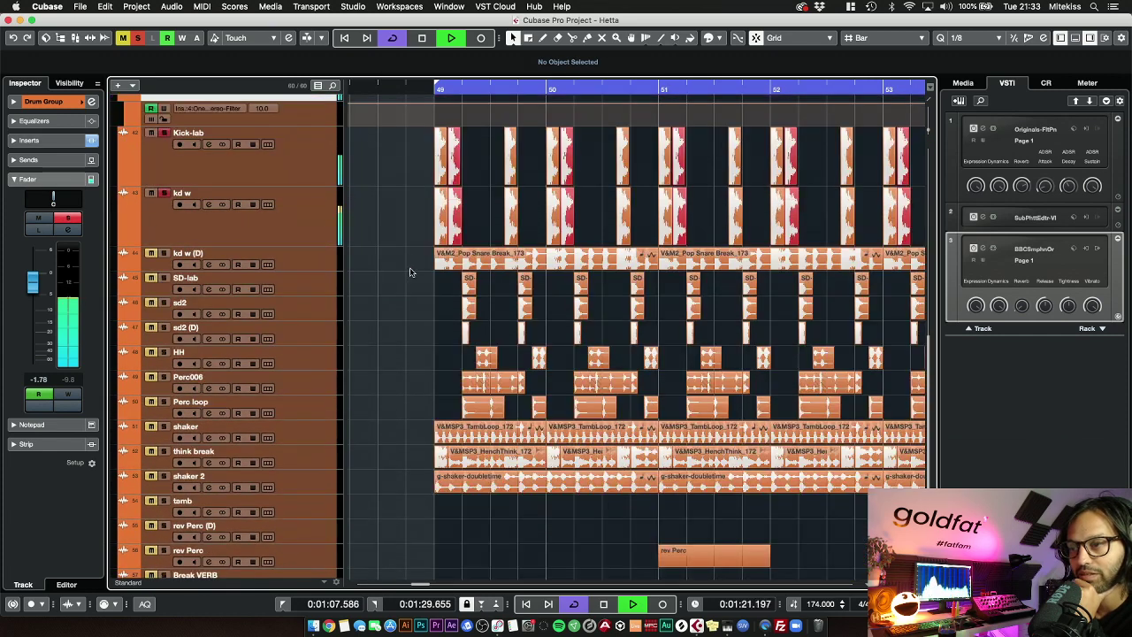
{"action": "left_click", "coordinate": [155, 263]}
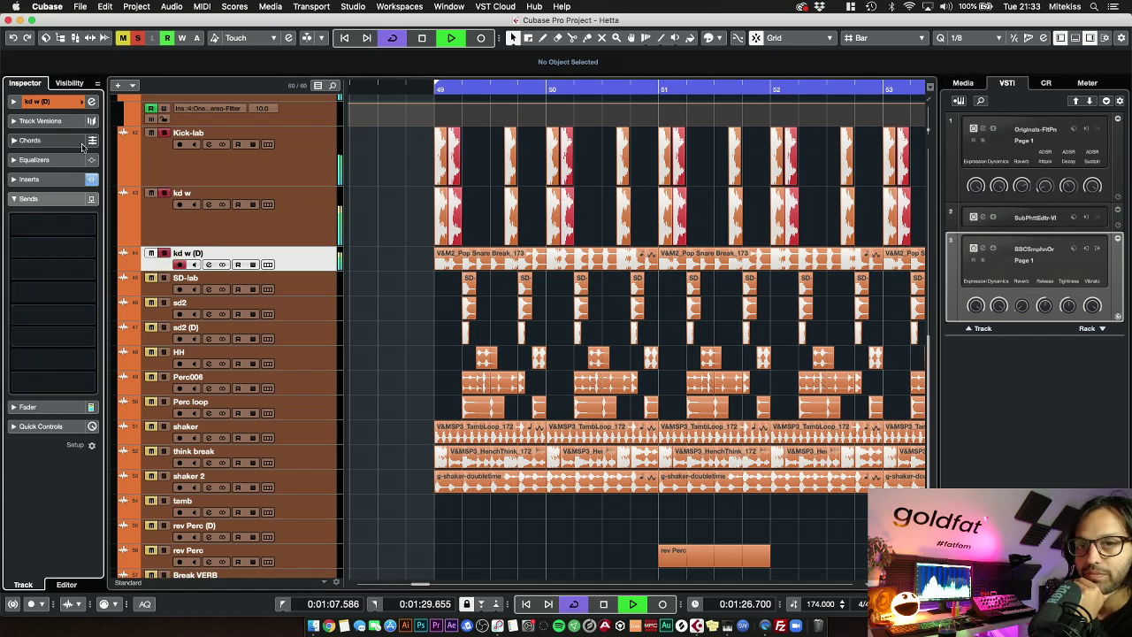
{"action": "left_click", "coordinate": [65, 179]}
{"action": "left_click", "coordinate": [91, 102]}
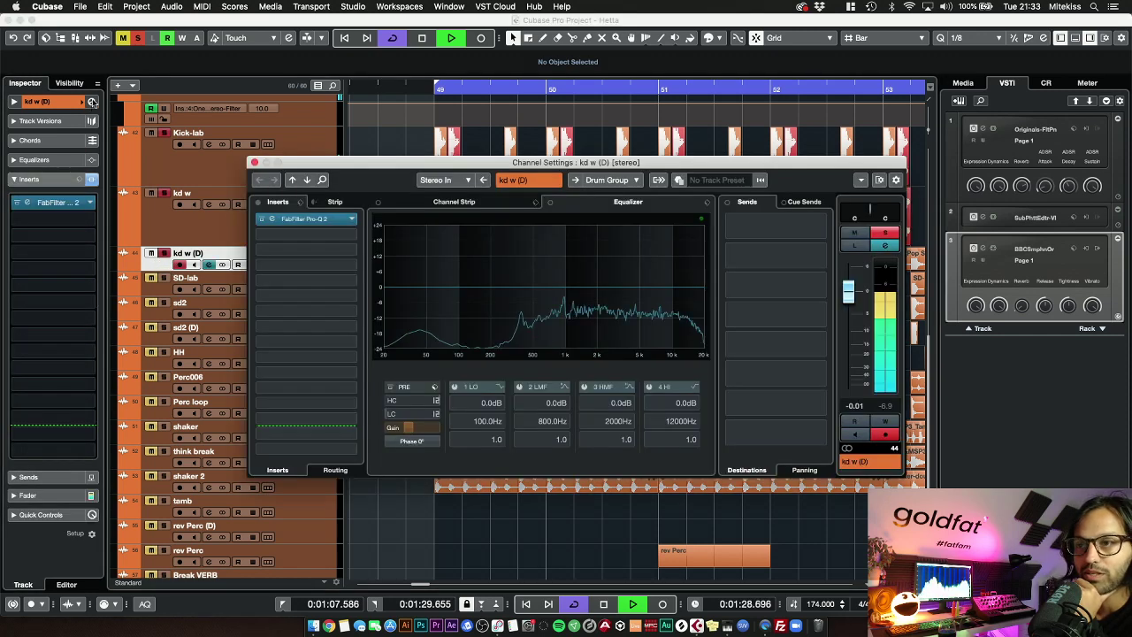
{"action": "left_click", "coordinate": [272, 220]}
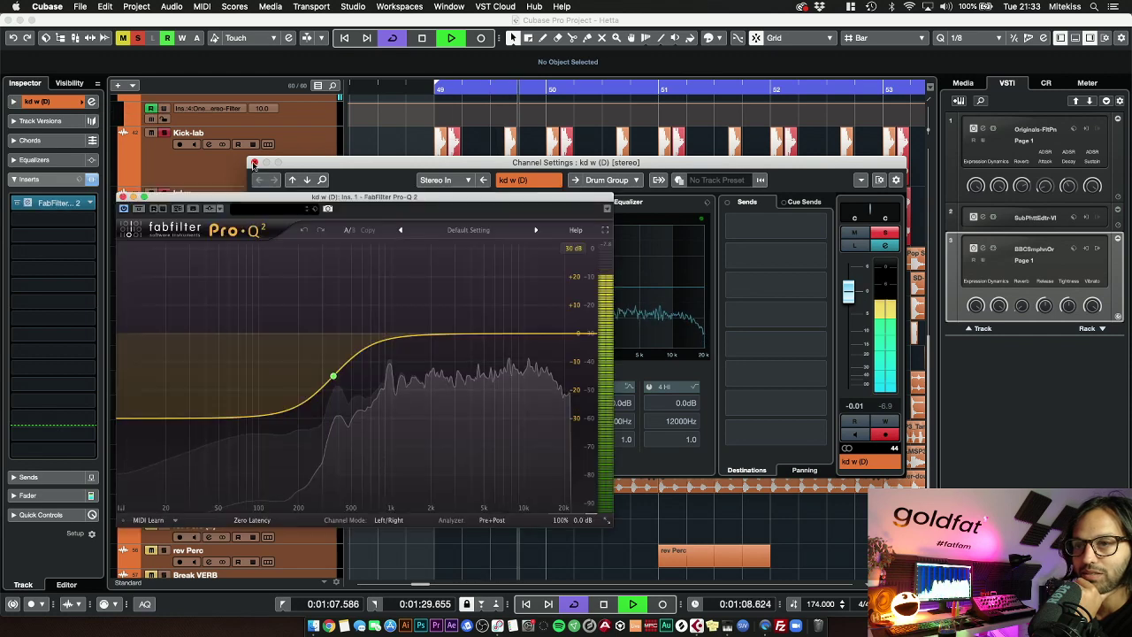
{"action": "left_click", "coordinate": [255, 163]}
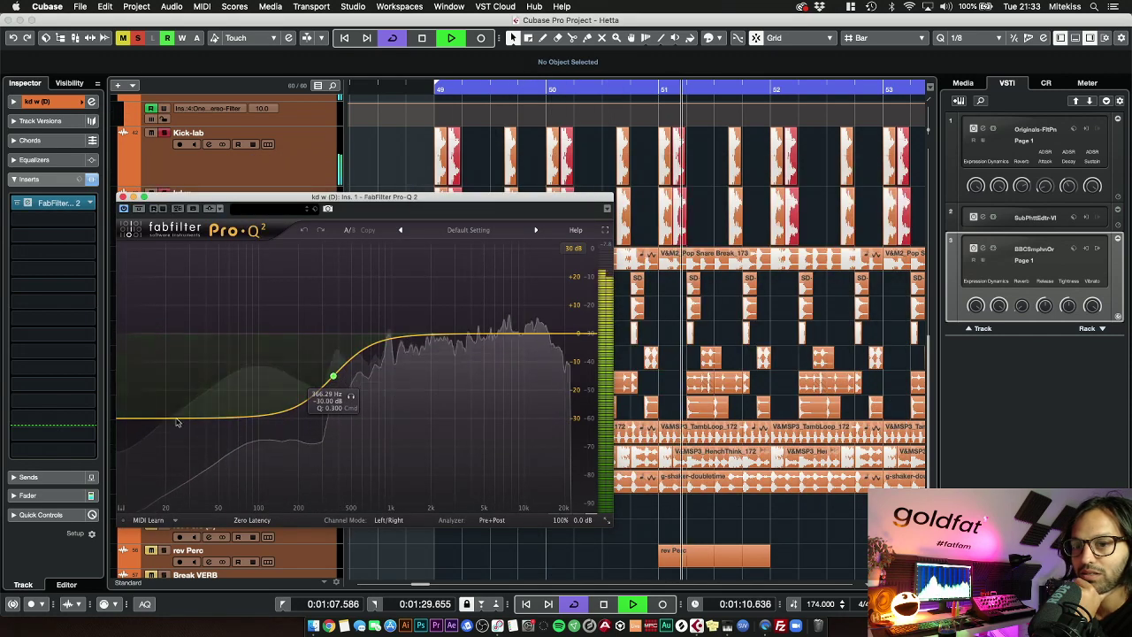
{"action": "left_click", "coordinate": [123, 197]}
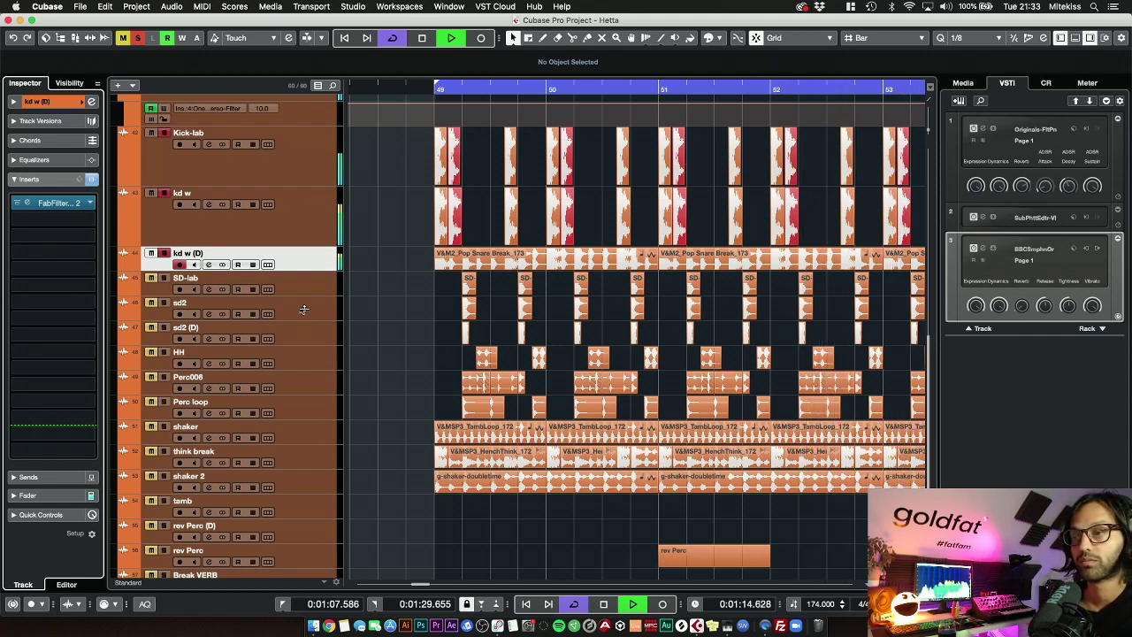
Stop playback, add the SD-lab, sd2 and sd2 (D) snare tracks to the solo, and play the loop again
{"action": "key", "text": "space"}
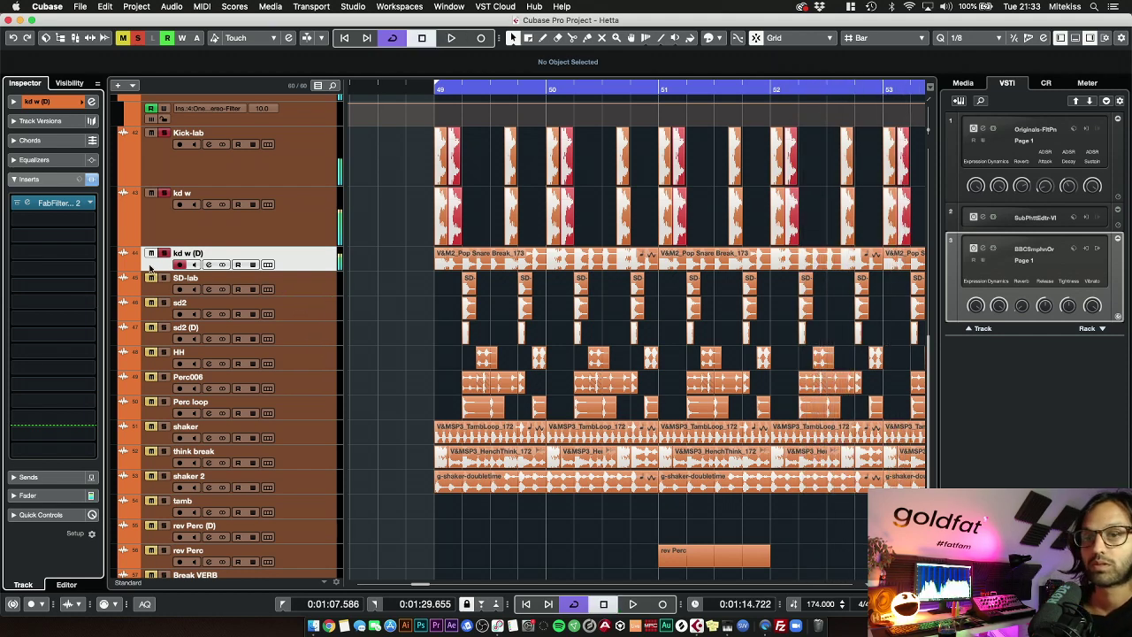
{"action": "left_click", "coordinate": [150, 329]}
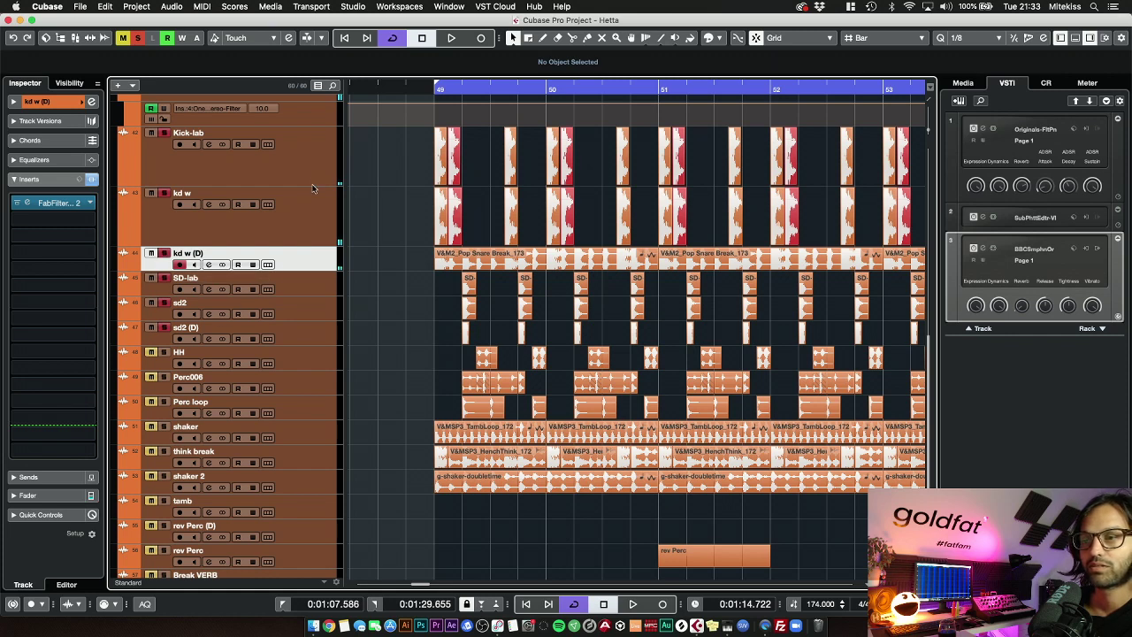
{"action": "key", "text": "space"}
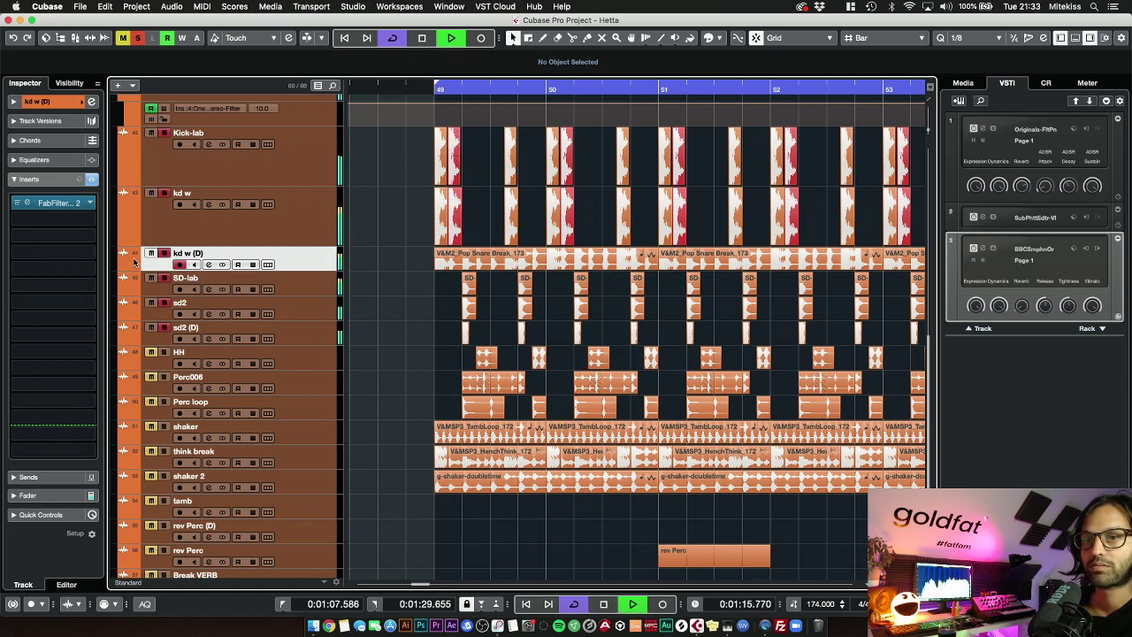
Review the channel settings and equalizer of SD-lab, sd2 and sd2 (D) in turn, closing each window
{"action": "left_click", "coordinate": [319, 285]}
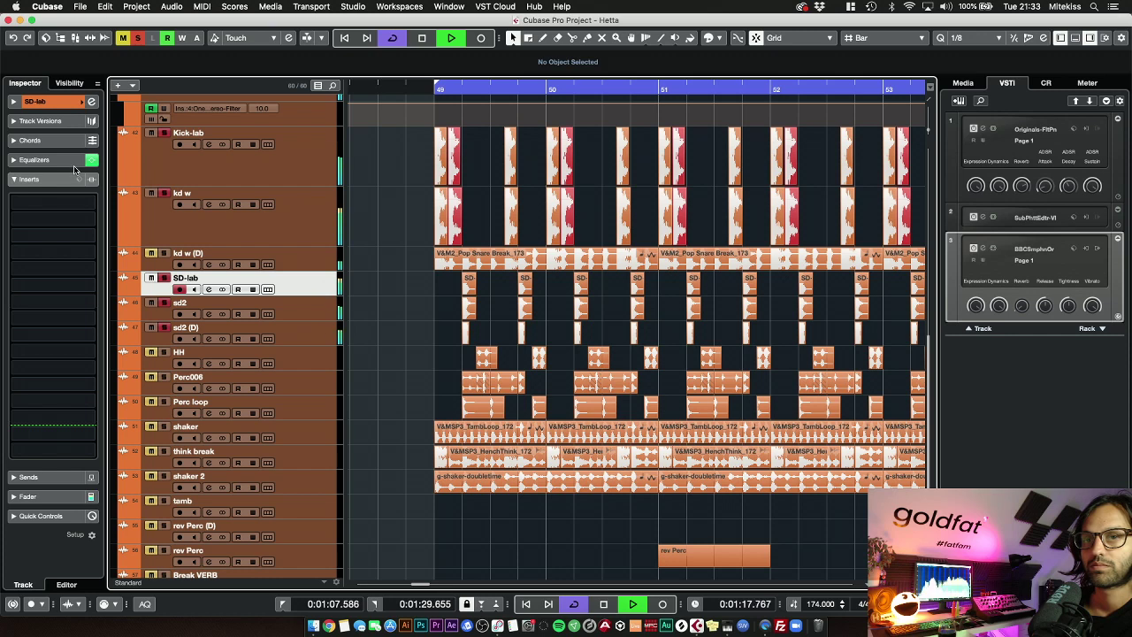
{"action": "left_click", "coordinate": [93, 103]}
{"action": "left_click", "coordinate": [93, 103]}
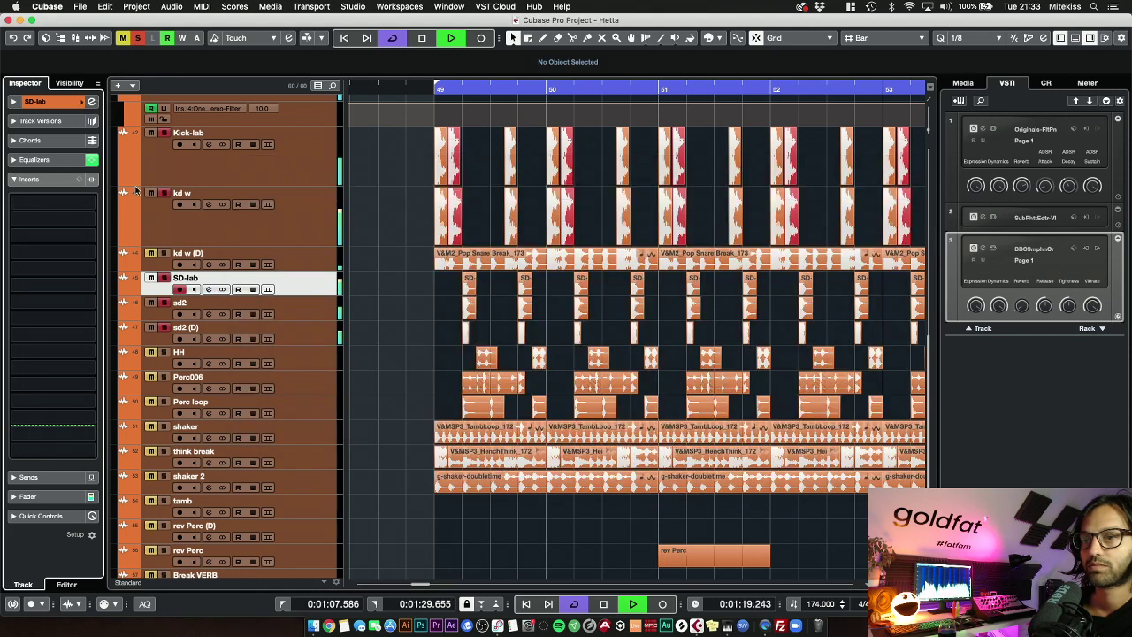
{"action": "left_click", "coordinate": [323, 316]}
{"action": "left_click", "coordinate": [92, 103]}
{"action": "left_click", "coordinate": [93, 103]}
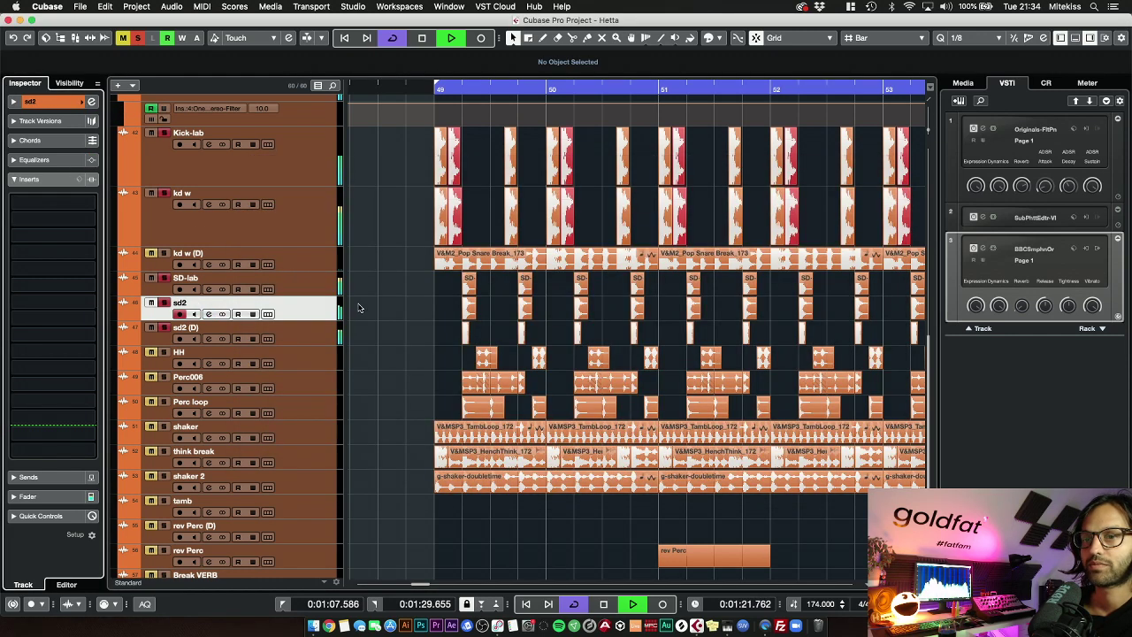
{"action": "left_click", "coordinate": [313, 336]}
{"action": "left_click", "coordinate": [92, 103]}
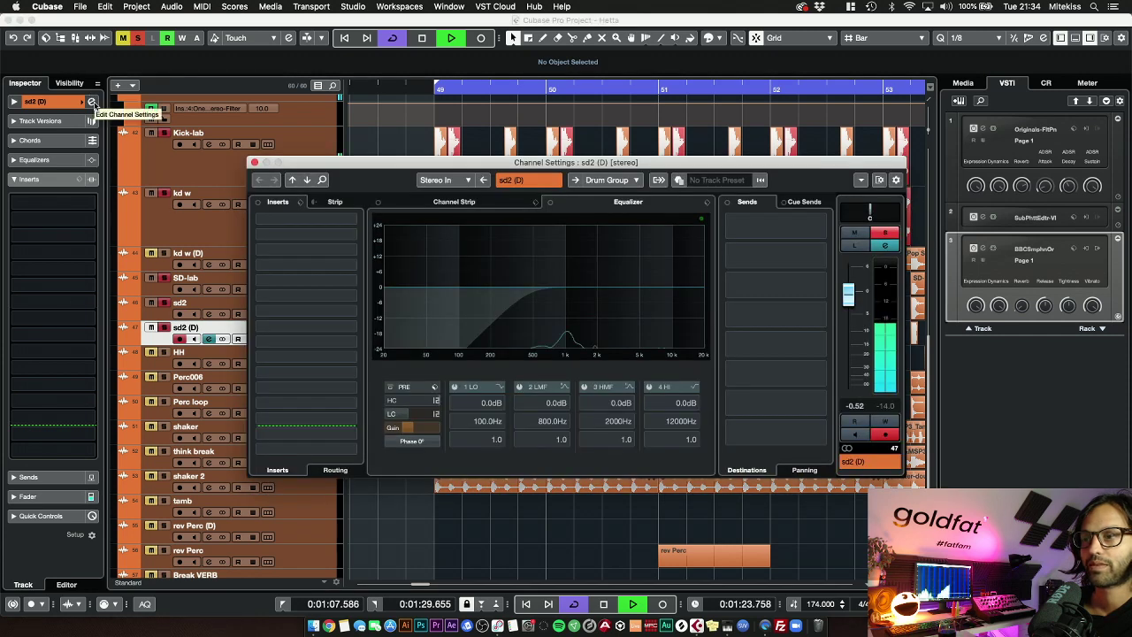
{"action": "left_click", "coordinate": [92, 103]}
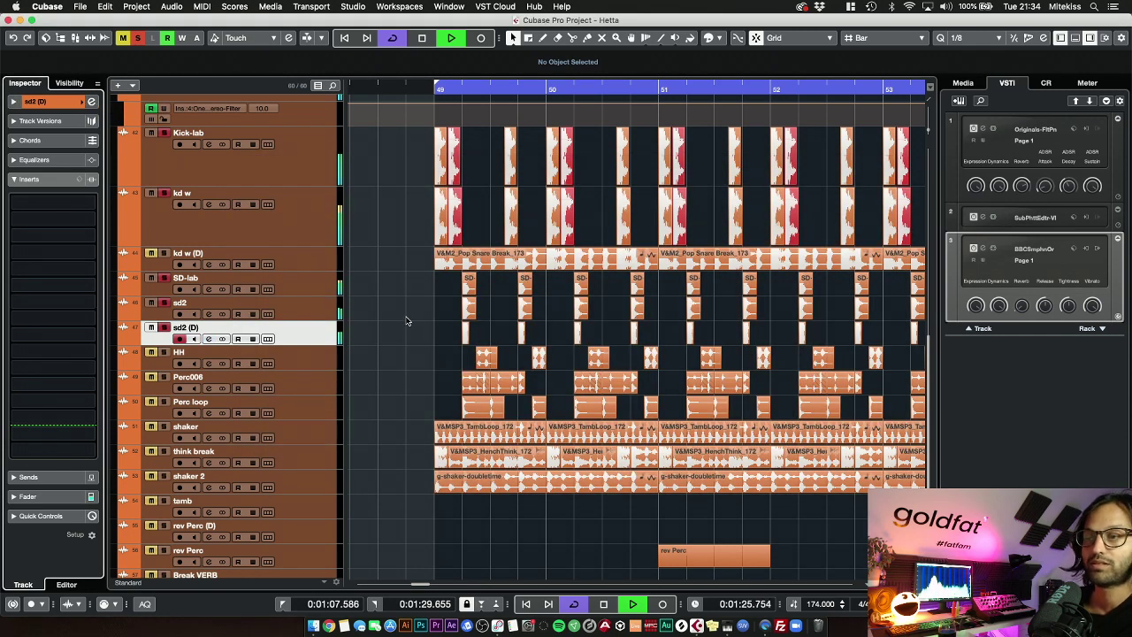
Stop playback, solo the HH track as well, and play the loop while adding Perc006 and Perc loop to the solo
{"action": "key", "text": "space"}
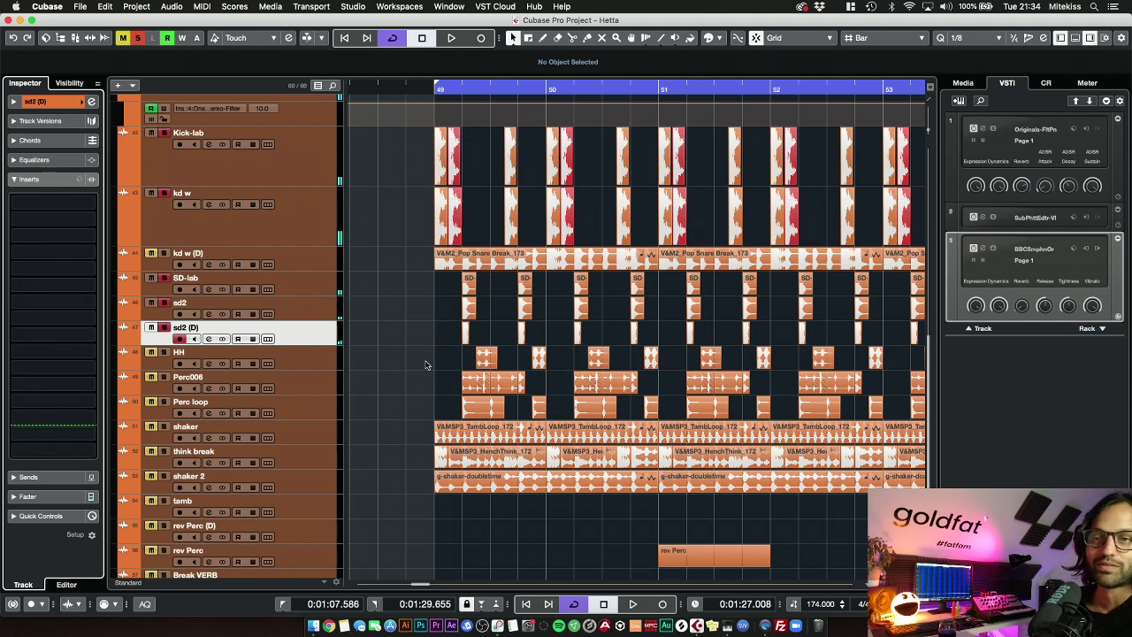
{"action": "left_click", "coordinate": [157, 358]}
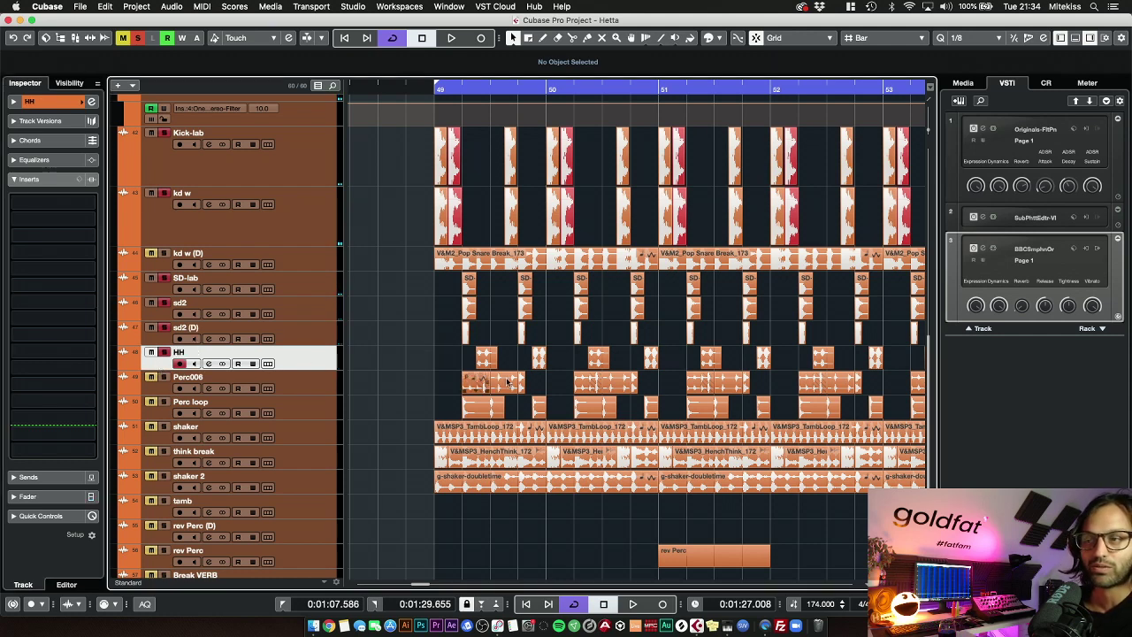
{"action": "key", "text": "space"}
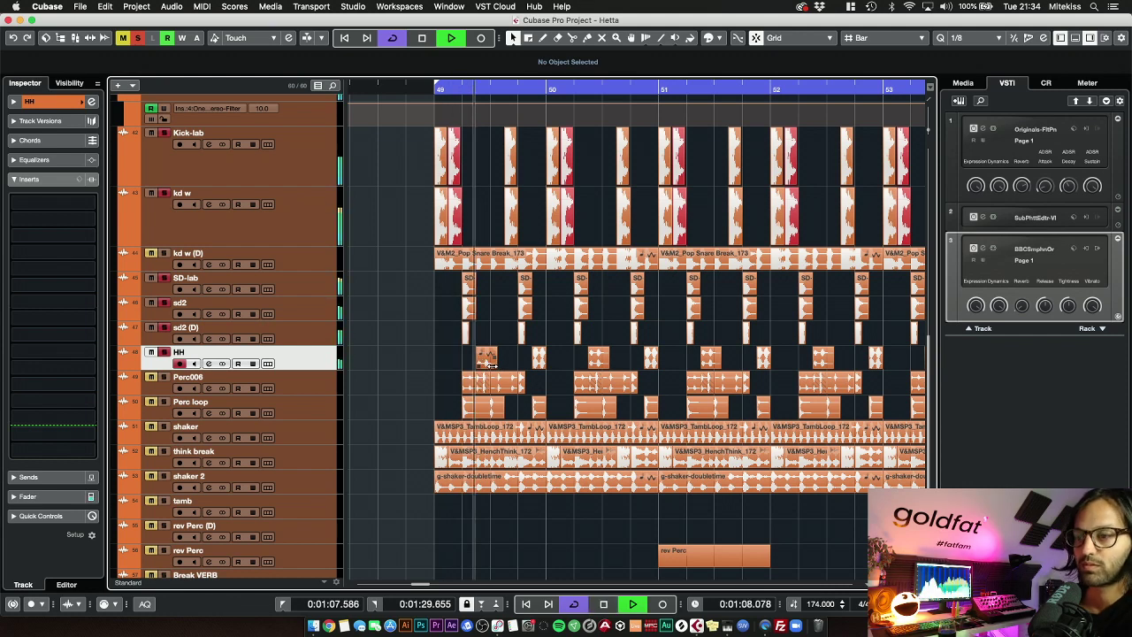
{"action": "left_click", "coordinate": [261, 382]}
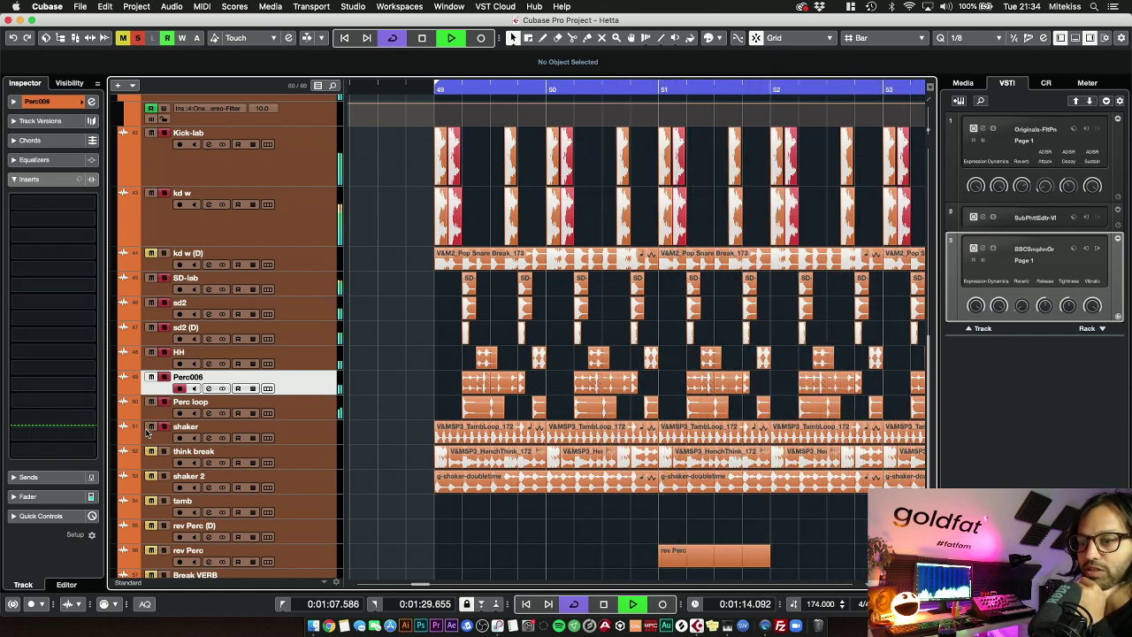
Solo the shaker, open its Compressor insert, check its side-chain input source with playback stopped, and close the plugin
{"action": "left_click", "coordinate": [212, 432]}
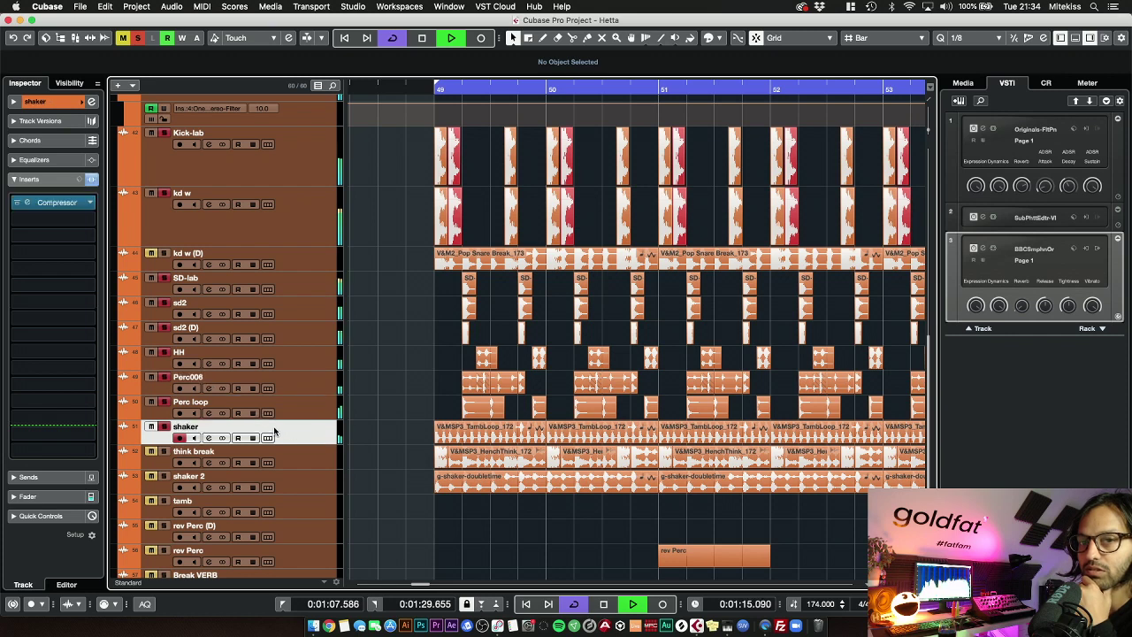
{"action": "left_click", "coordinate": [55, 203]}
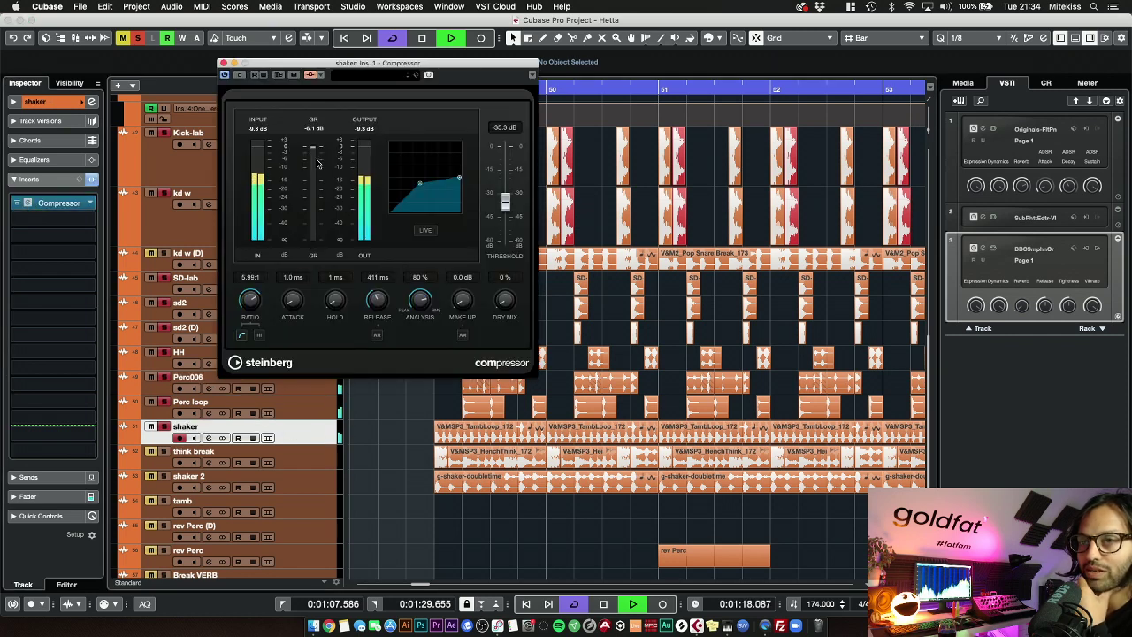
{"action": "key", "text": "space"}
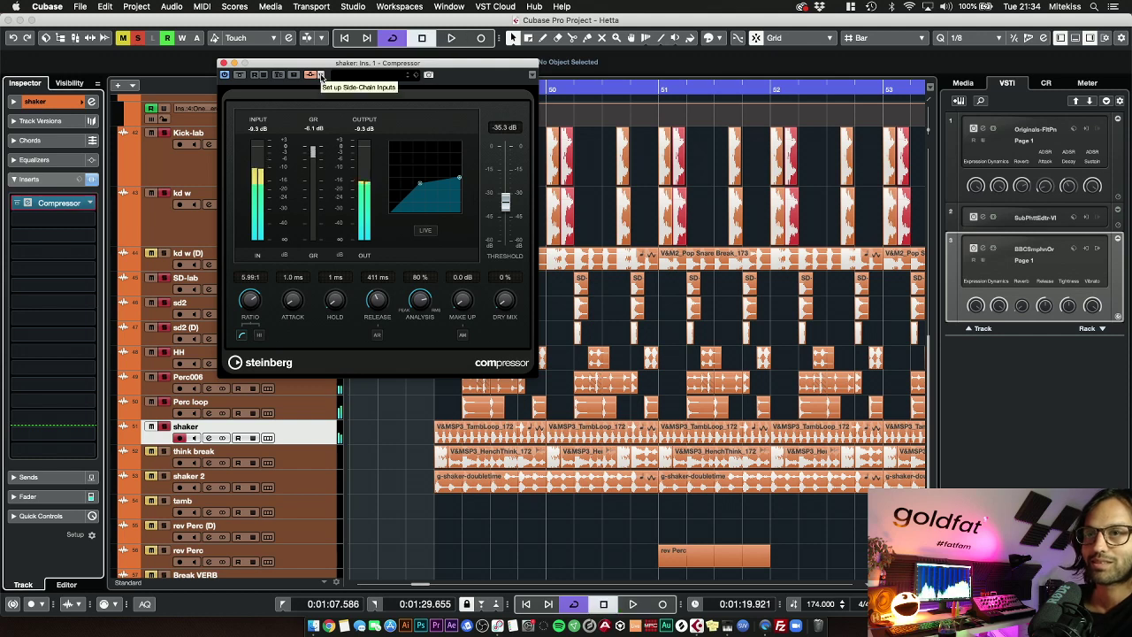
{"action": "left_click", "coordinate": [321, 76]}
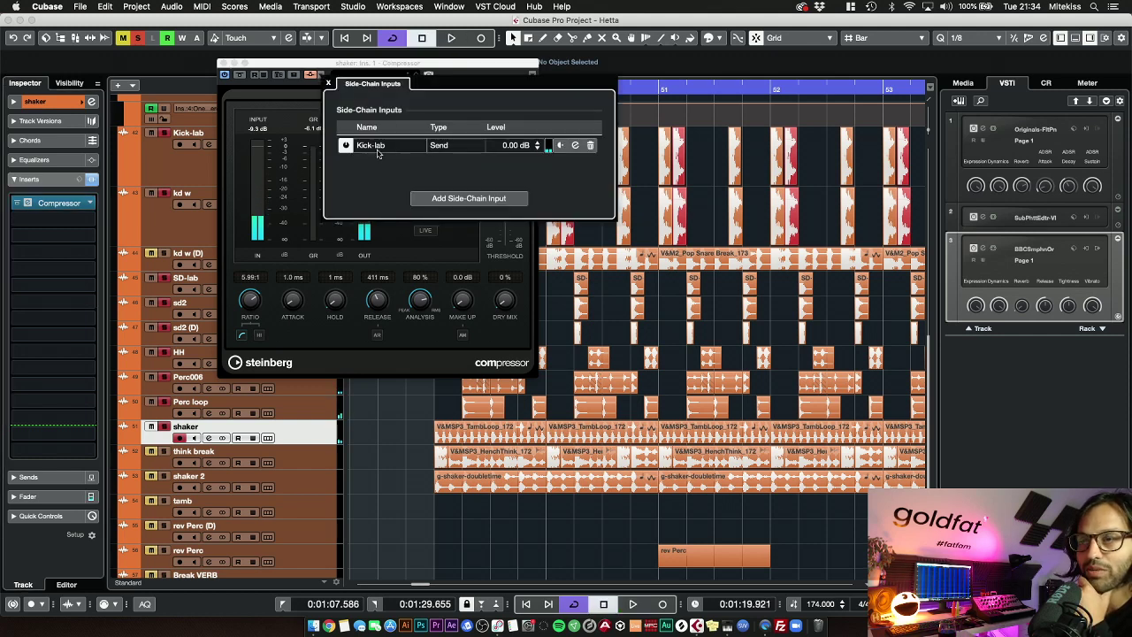
{"action": "left_click", "coordinate": [328, 82]}
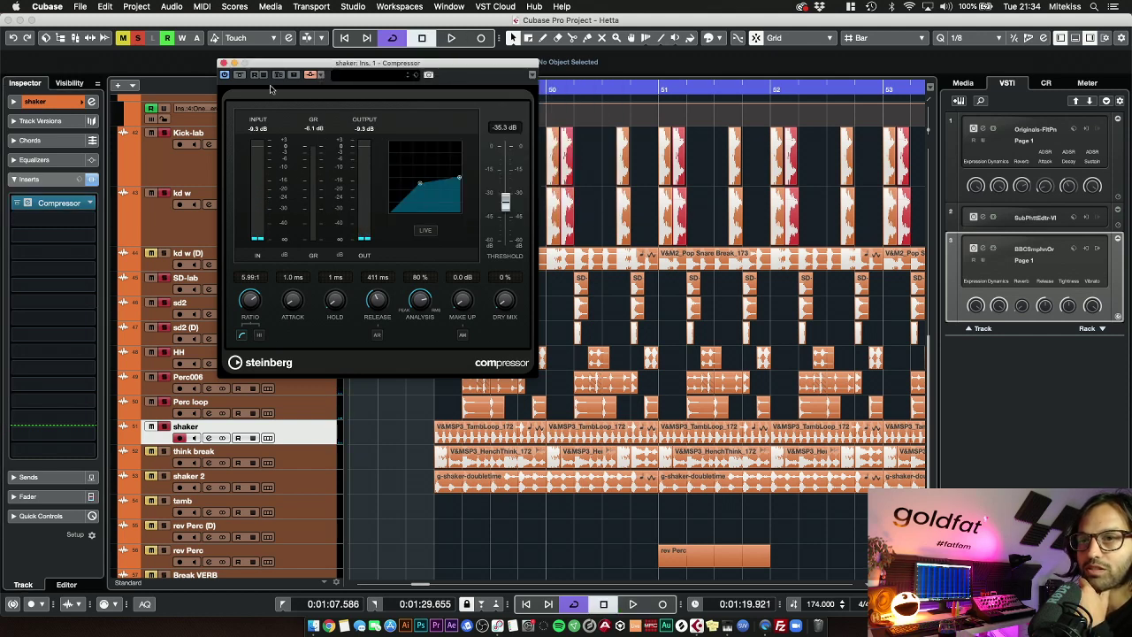
{"action": "left_click", "coordinate": [222, 64]}
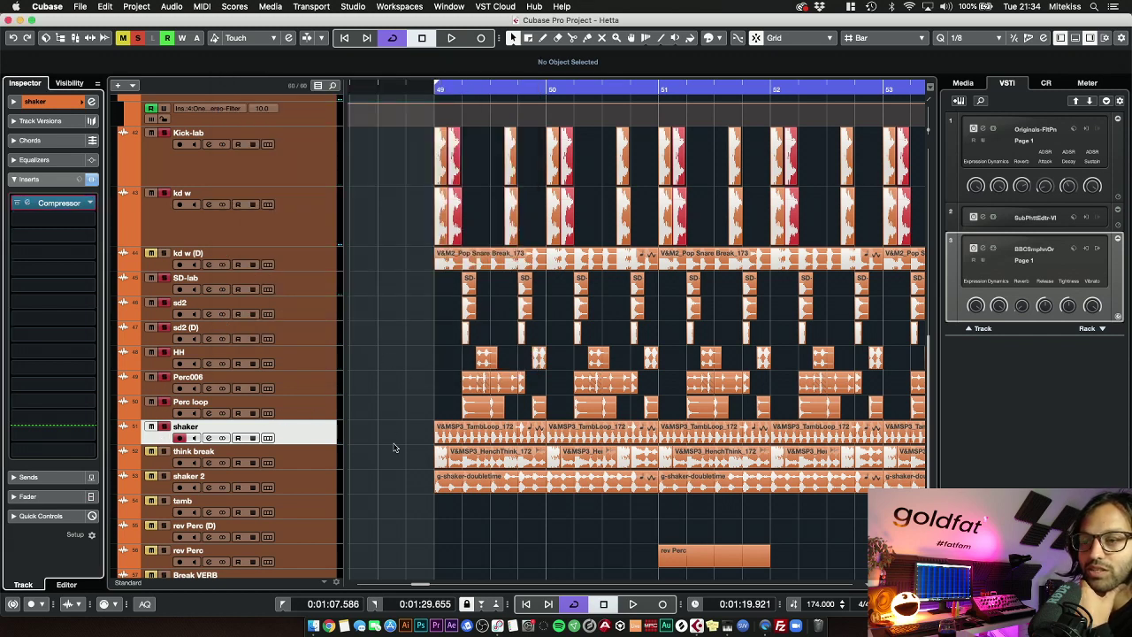
Solo think break, play it without the shaker while viewing its channel settings, and bring the shaker back into the solo
{"action": "left_click", "coordinate": [151, 453]}
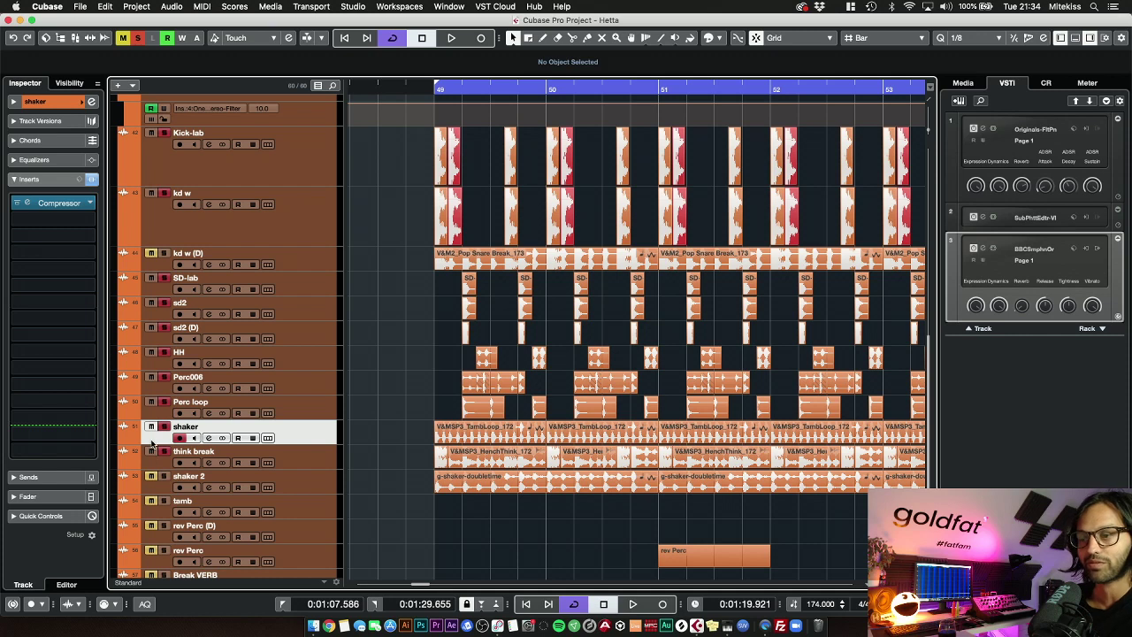
{"action": "key", "text": "space"}
{"action": "left_click", "coordinate": [156, 463]}
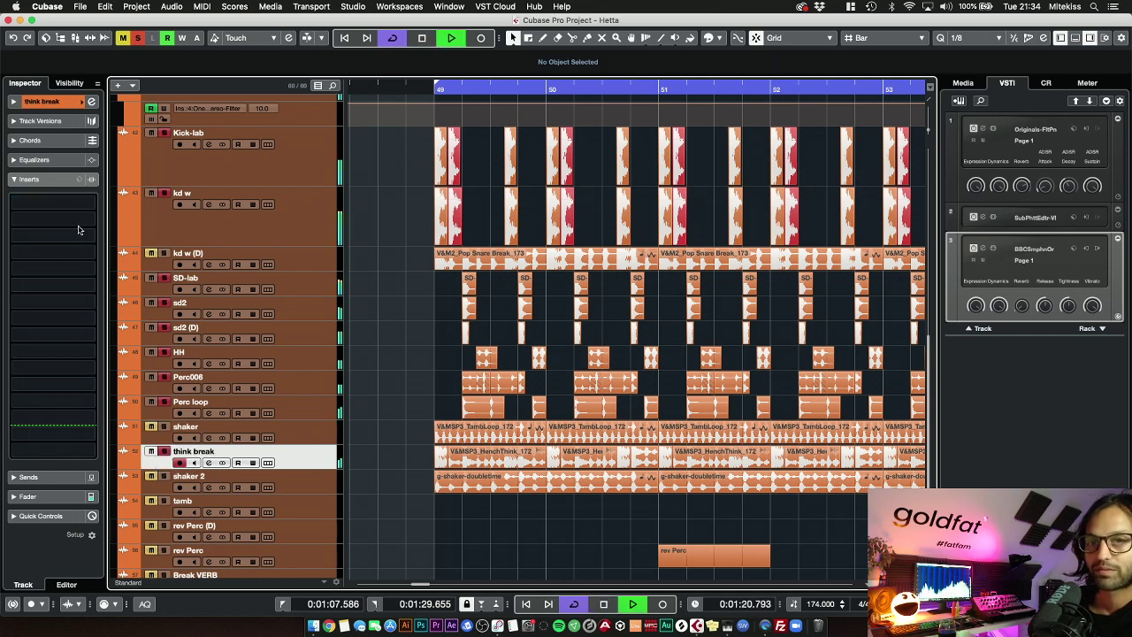
{"action": "left_click", "coordinate": [91, 101]}
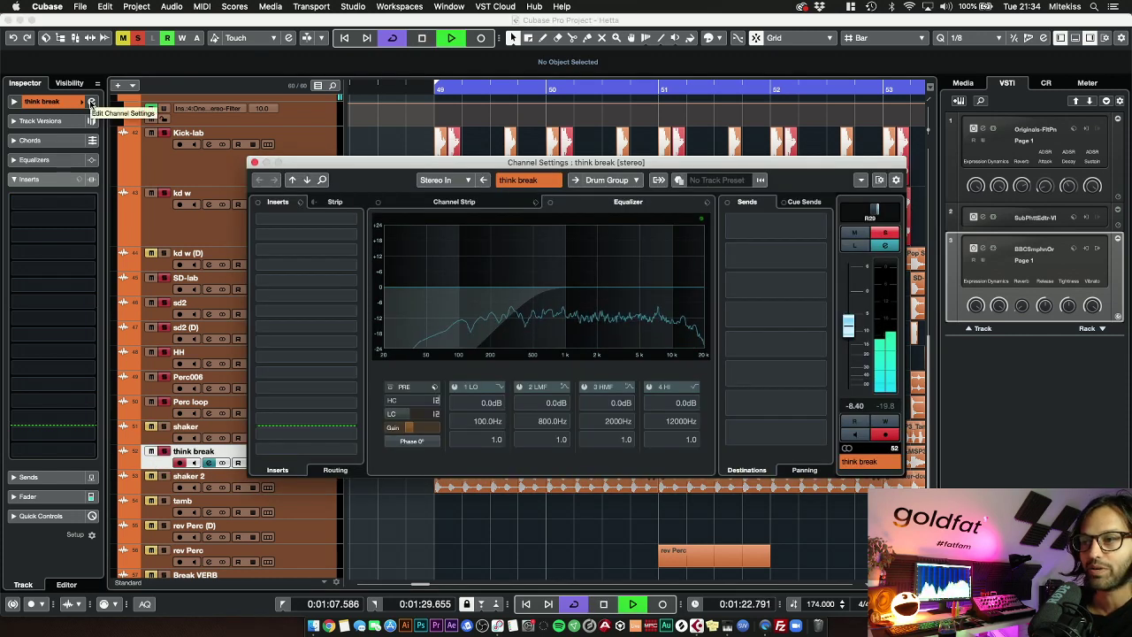
{"action": "left_click", "coordinate": [91, 103]}
{"action": "left_click", "coordinate": [151, 427]}
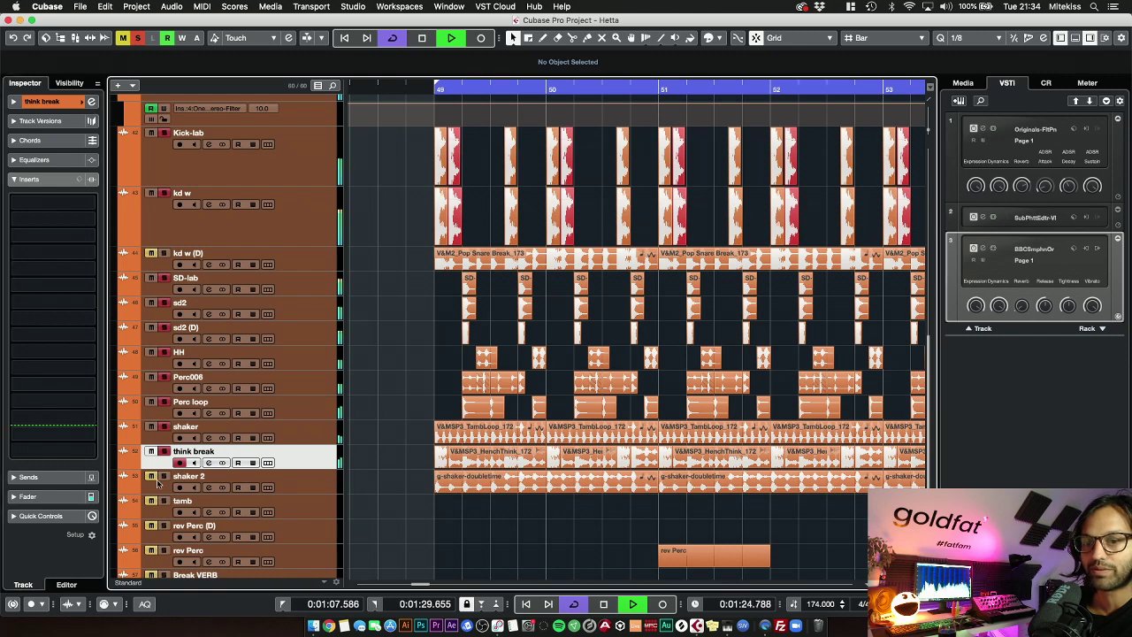
Add shaker 2 and tamb to the soloed drums and zoom the arrangement out to show the tamb part
{"action": "scroll", "coordinate": [361, 458], "scroll_direction": "down", "scroll_amount": 2}
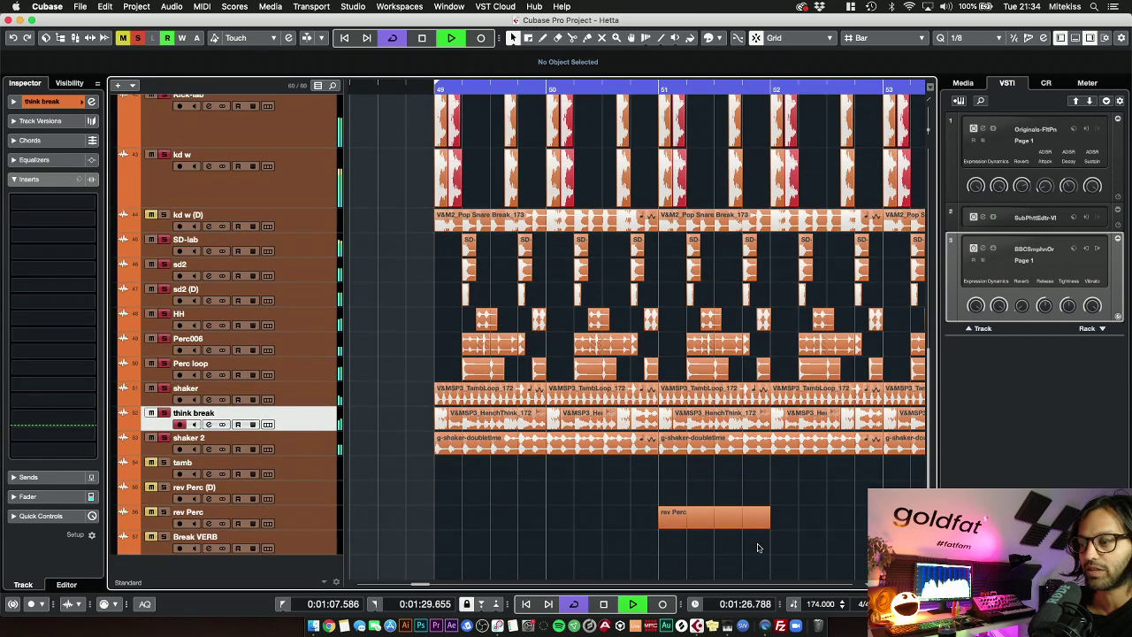
{"action": "key", "text": "g"}
{"action": "key", "text": "g"}
{"action": "key", "text": "g"}
{"action": "key", "text": "g"}
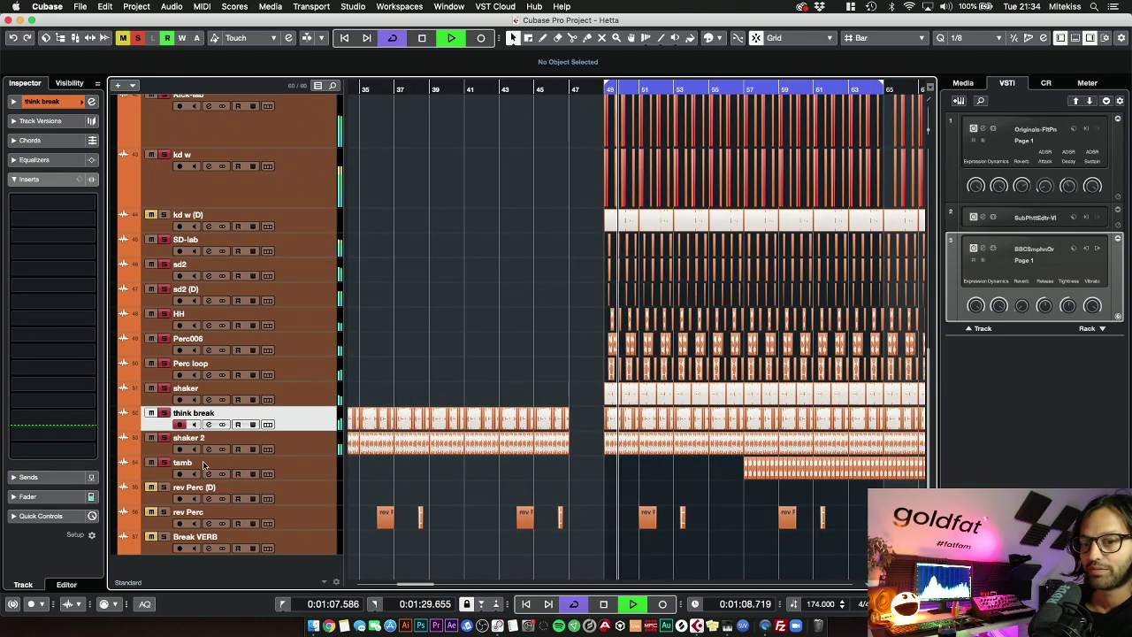
Select the tamb events from bar 57 to 65, set the loop range to them, and play that section
{"action": "left_click_drag", "start_coordinate": [421, 586], "coordinate": [429, 586]}
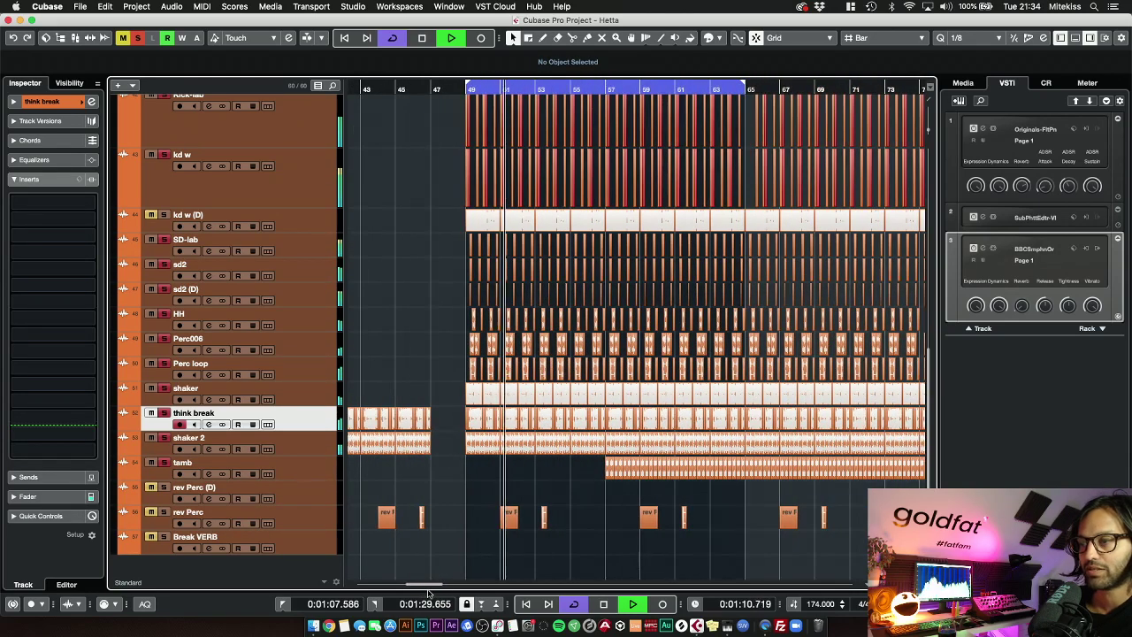
{"action": "left_click_drag", "start_coordinate": [597, 477], "coordinate": [743, 471]}
{"action": "key", "text": "p"}
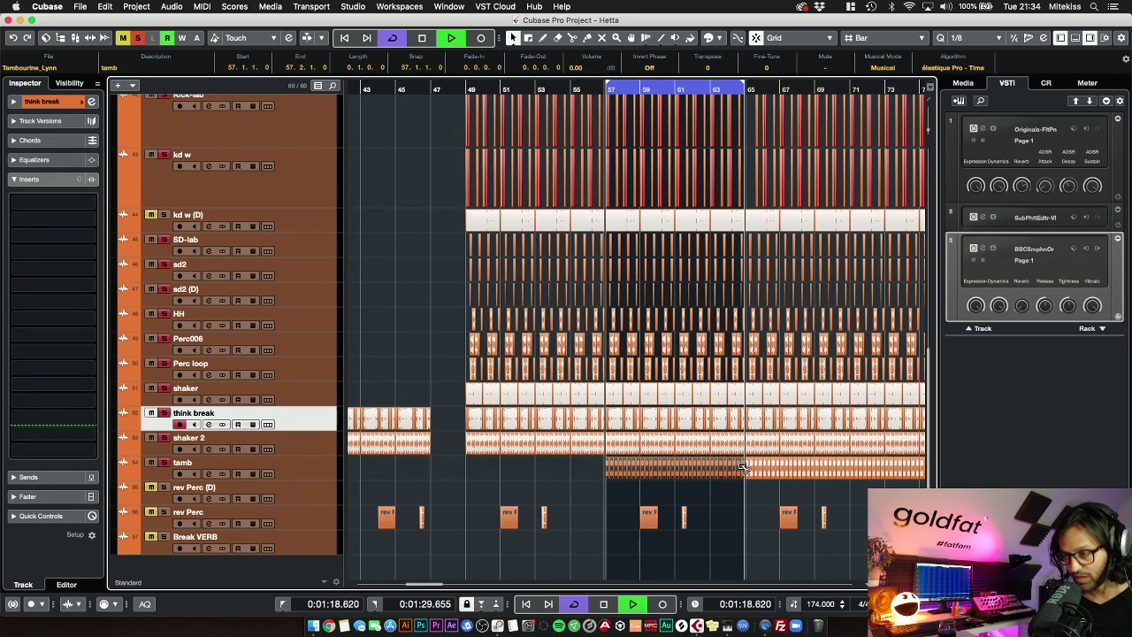
{"action": "key", "text": "space"}
Show the Drum Group's inserts, and select the Kick-lab track with playback stopped
{"action": "scroll", "coordinate": [298, 299], "scroll_direction": "up", "scroll_amount": 10}
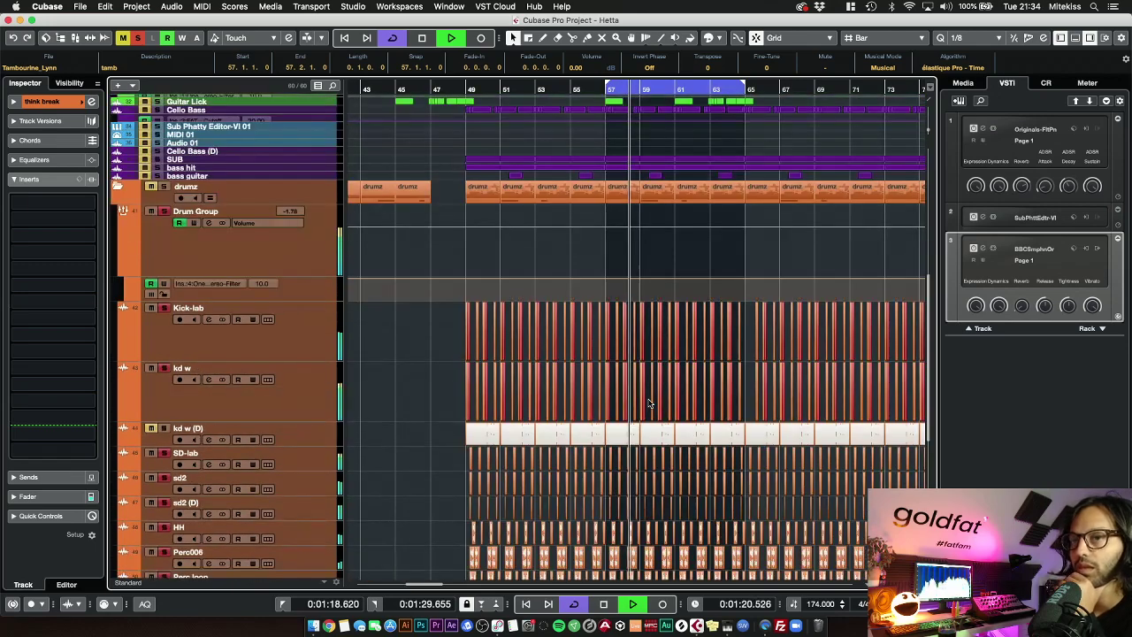
{"action": "left_click", "coordinate": [298, 300]}
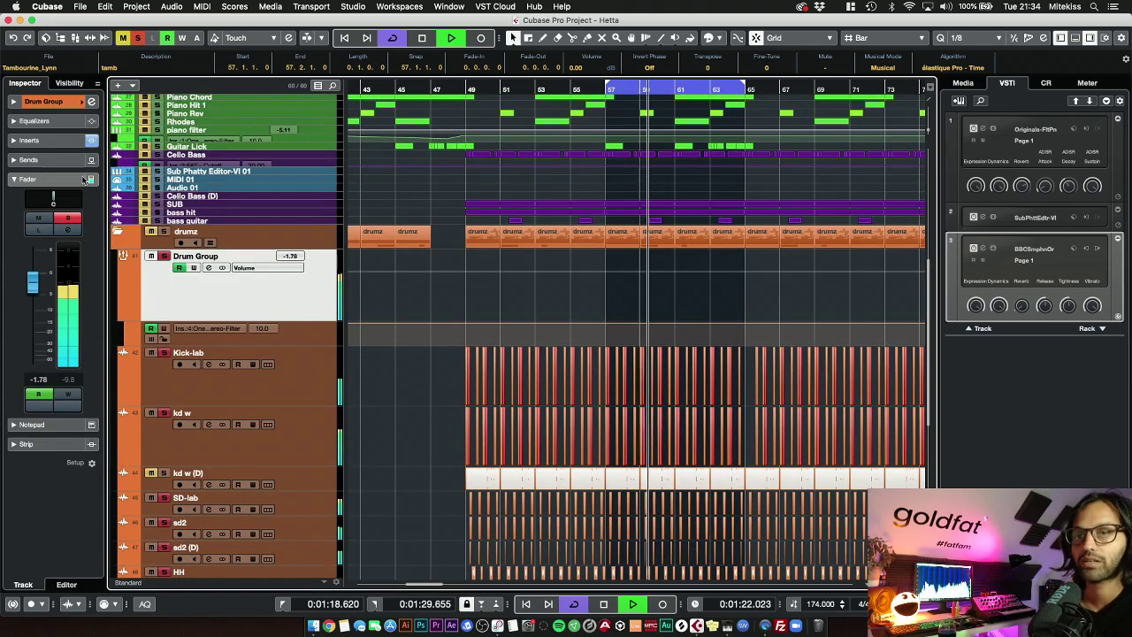
{"action": "left_click", "coordinate": [34, 140]}
{"action": "left_click", "coordinate": [314, 379]}
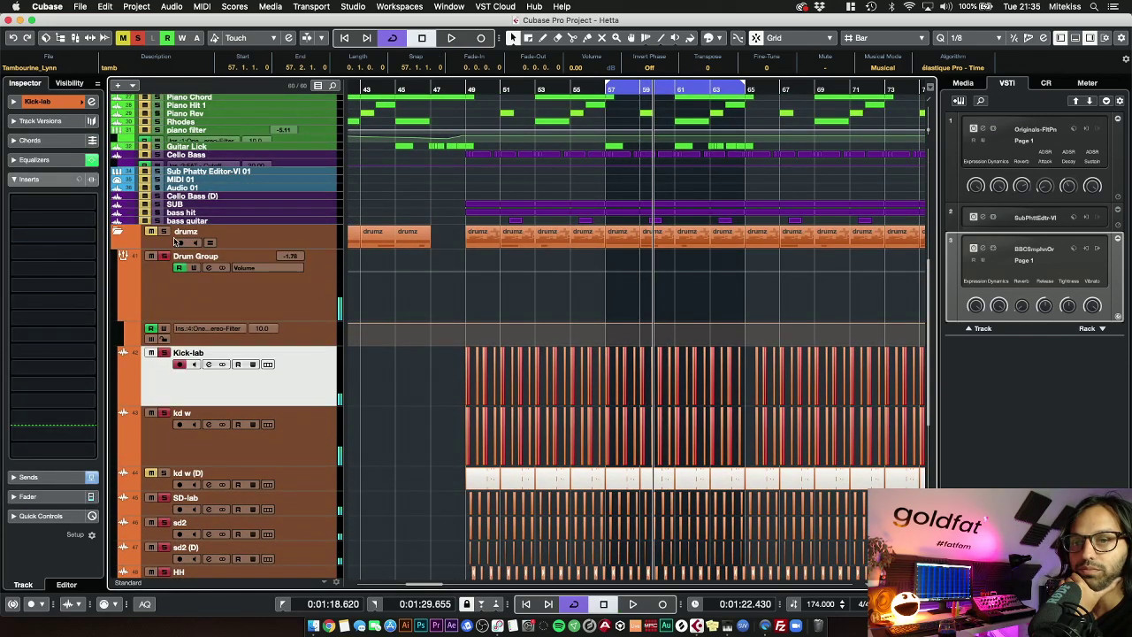
Clear all solos, solo only the kd w kick track during playback, and select it
{"action": "key", "text": "F3"}
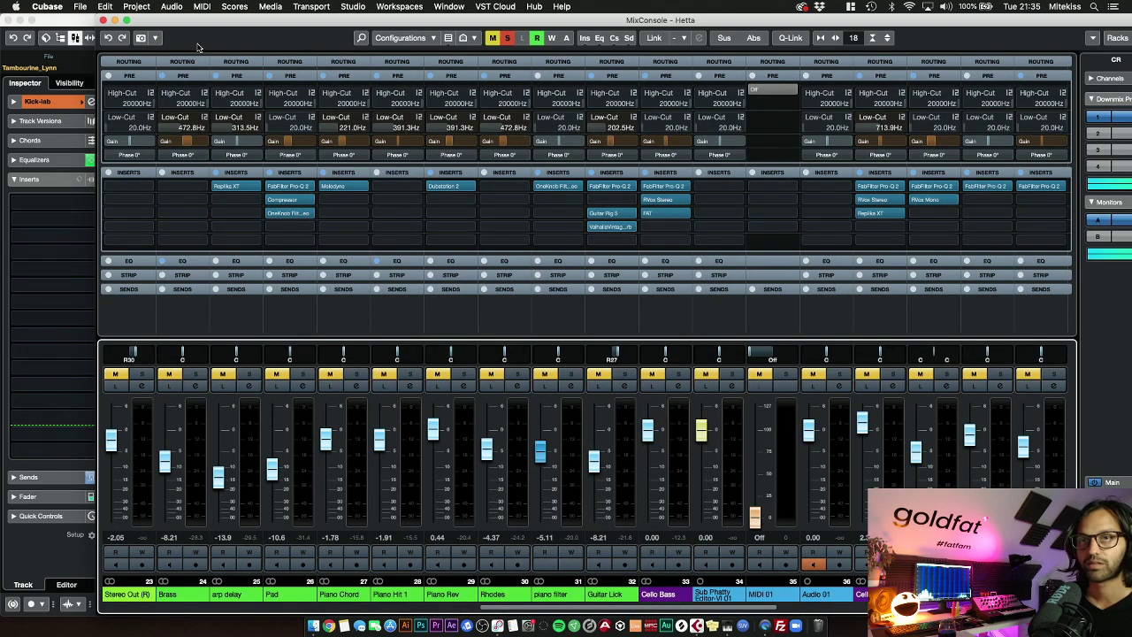
{"action": "left_click", "coordinate": [103, 20]}
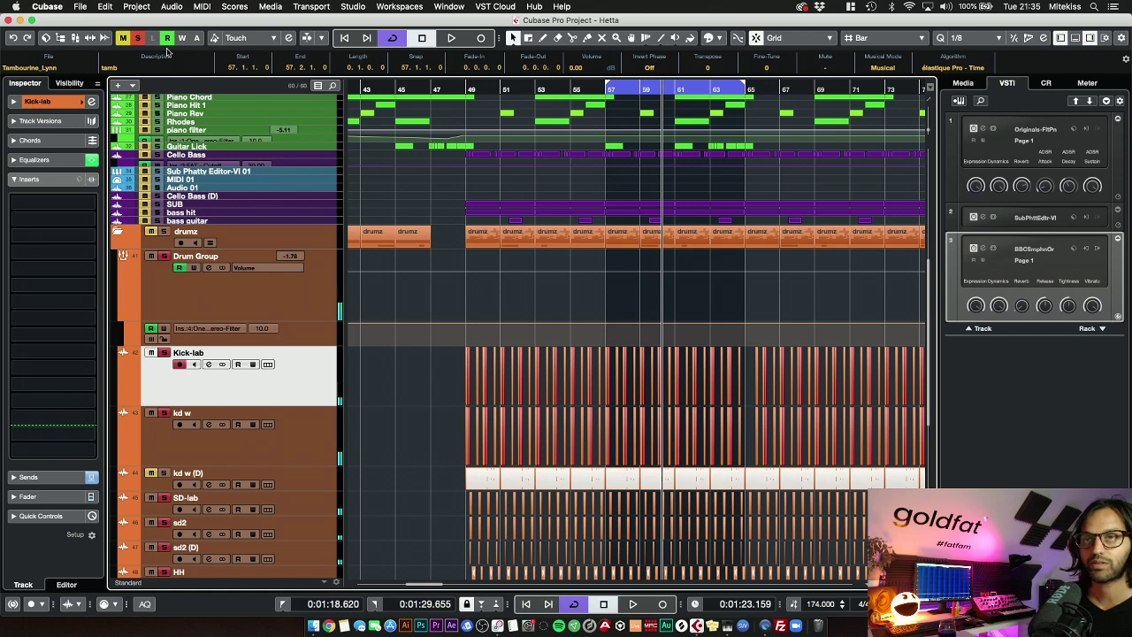
{"action": "left_click", "coordinate": [137, 38]}
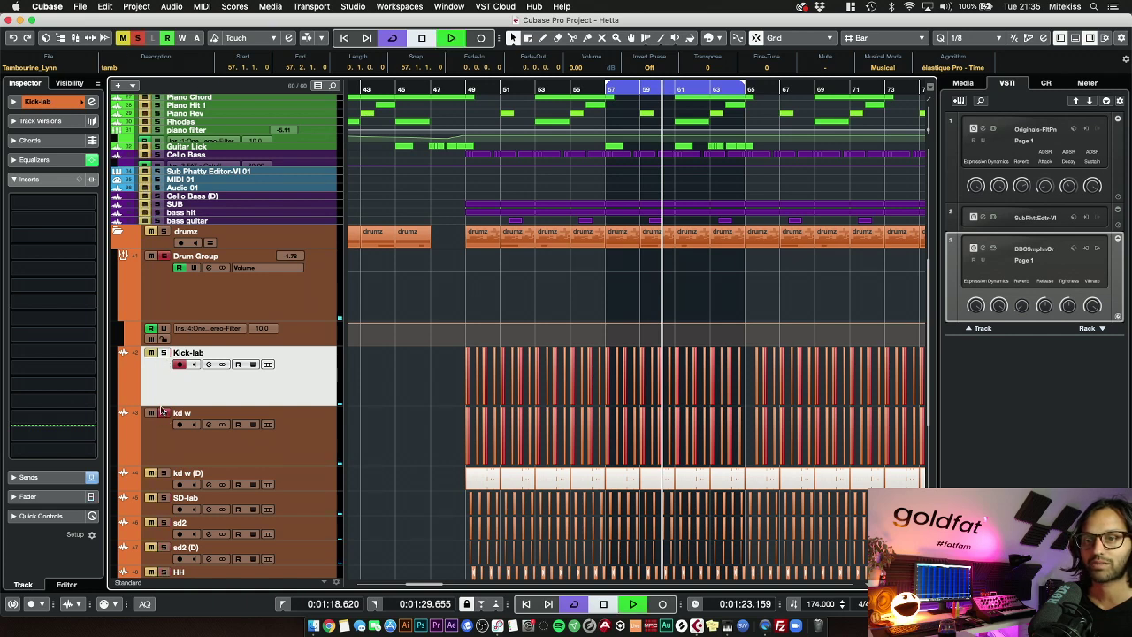
{"action": "left_click", "coordinate": [265, 442]}
Open the MixConsole, bring the drum channels from Drum Group to rev Perc into view, and enlarge the mixer window
{"action": "key", "text": "F3"}
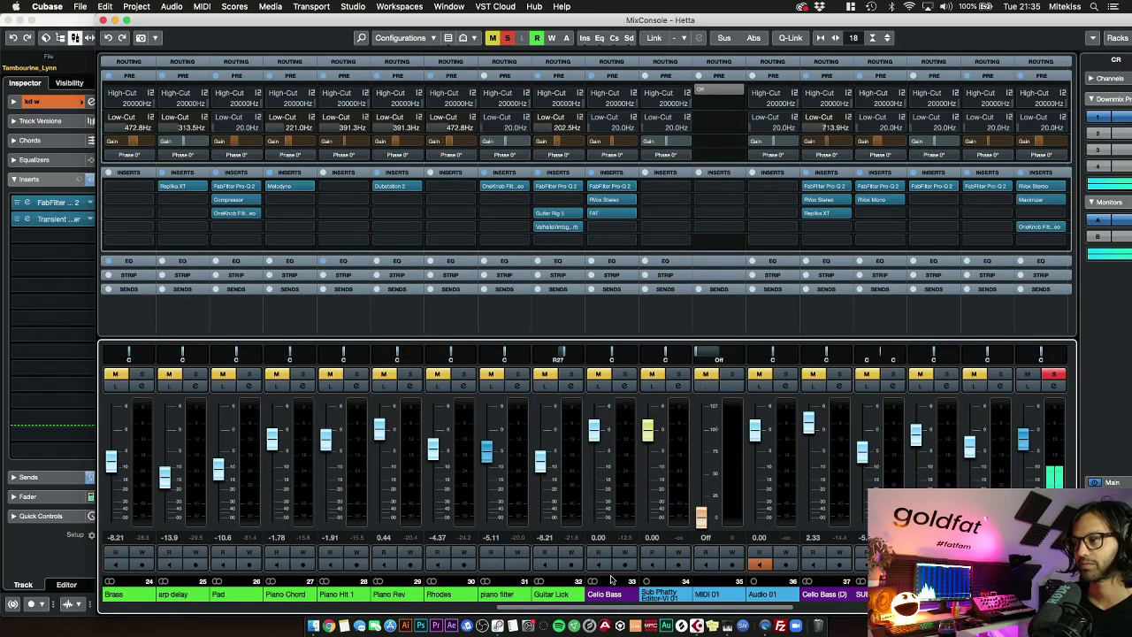
{"action": "left_click_drag", "start_coordinate": [509, 611], "coordinate": [703, 611]}
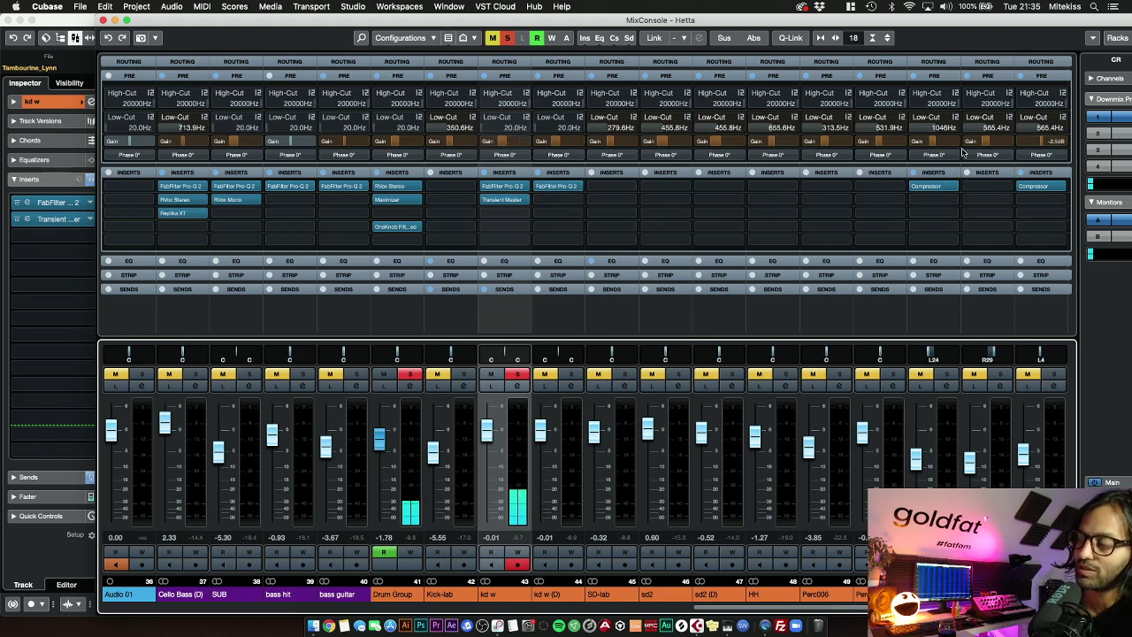
{"action": "left_click_drag", "start_coordinate": [735, 610], "coordinate": [750, 613]}
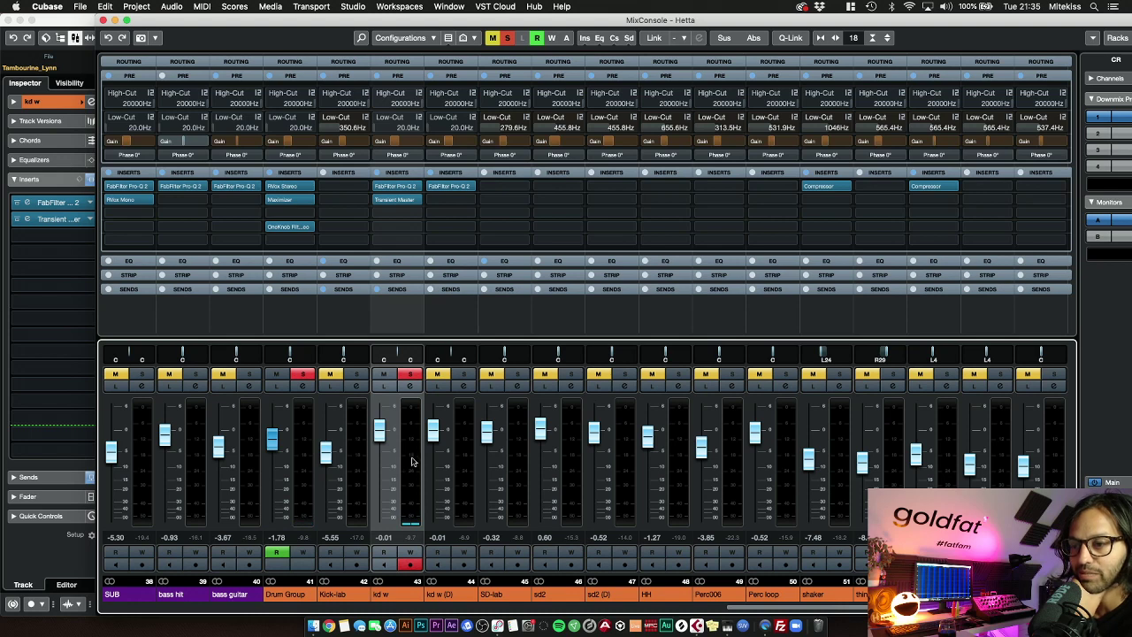
{"action": "left_click_drag", "start_coordinate": [779, 609], "coordinate": [872, 611]}
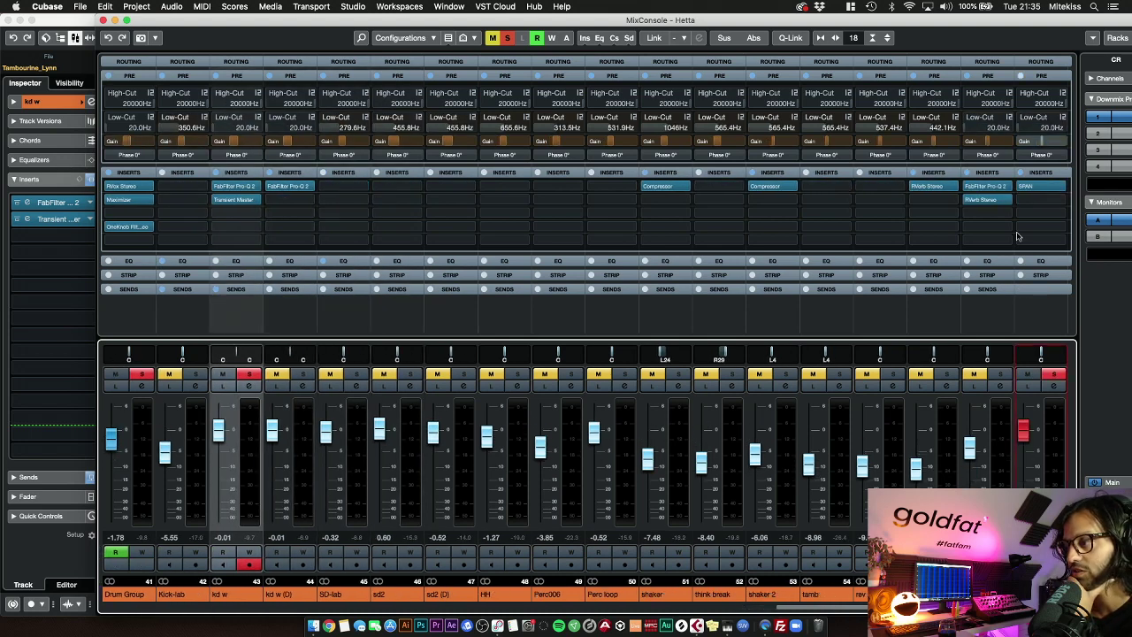
{"action": "double_click", "coordinate": [856, 22]}
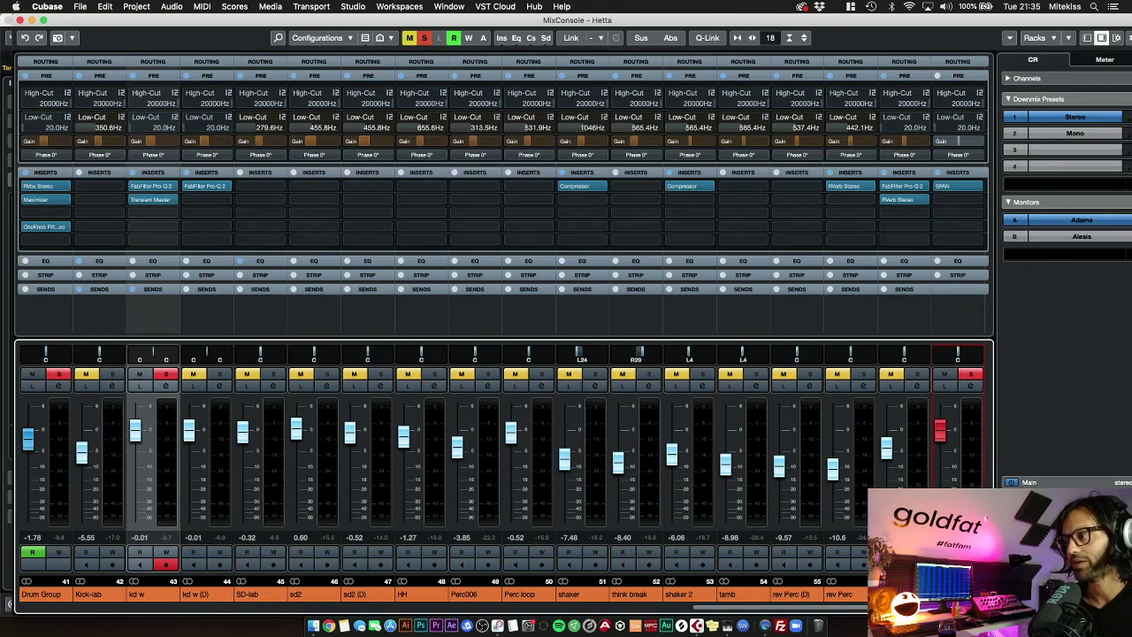
Play the soloed kd w kick in the mixer, clear the solo to hear all channels, and close the mixer
{"action": "key", "text": "space"}
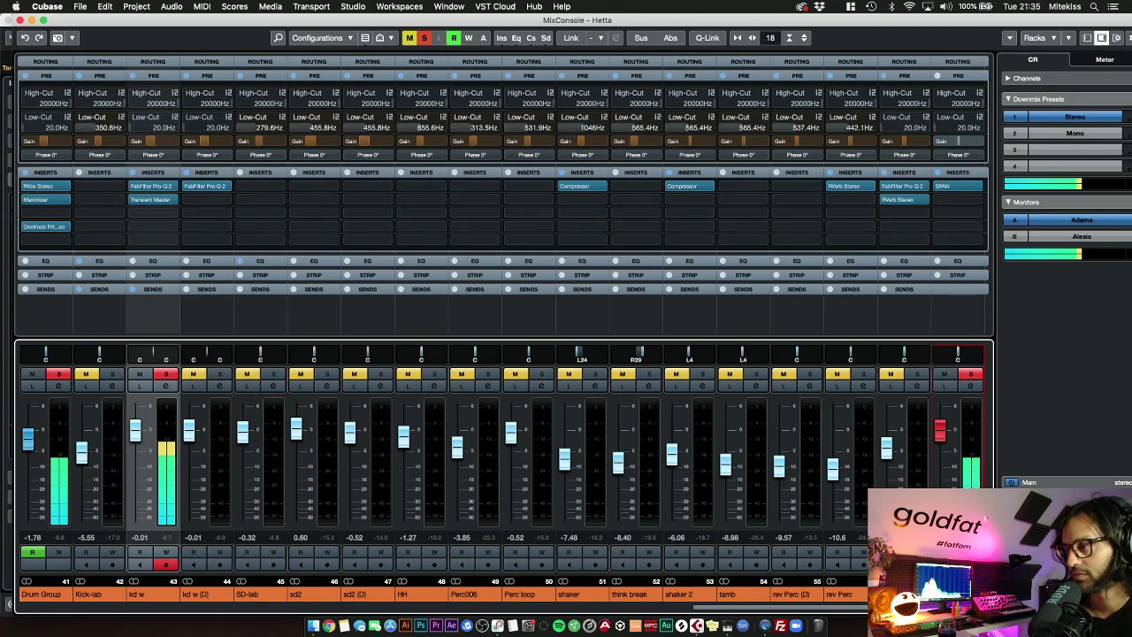
{"action": "left_click", "coordinate": [971, 375]}
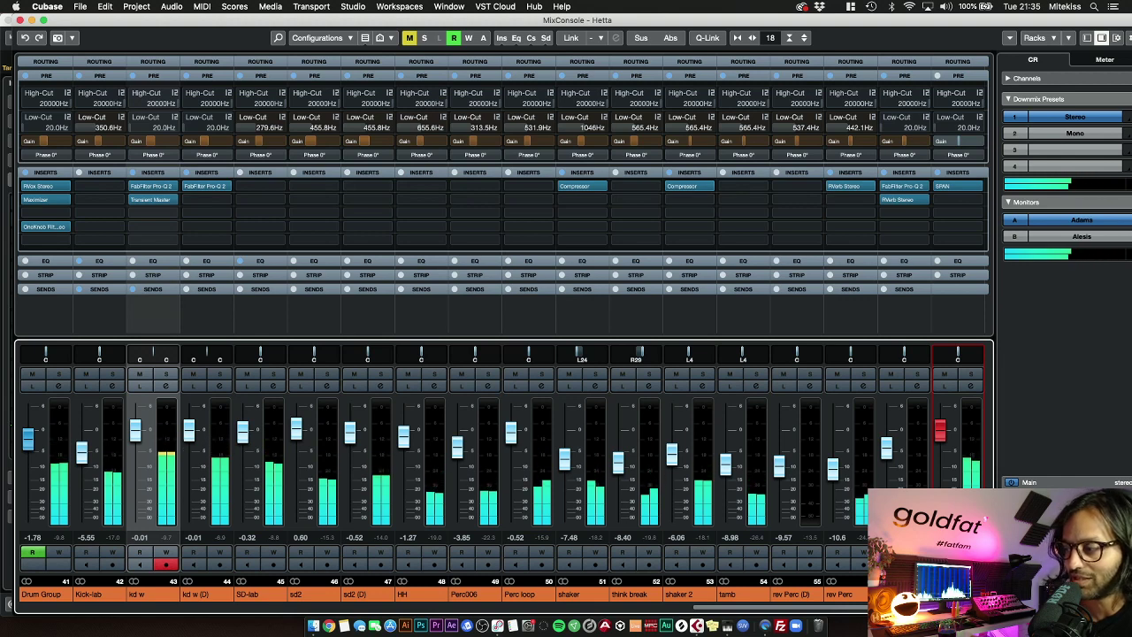
{"action": "left_click", "coordinate": [19, 20]}
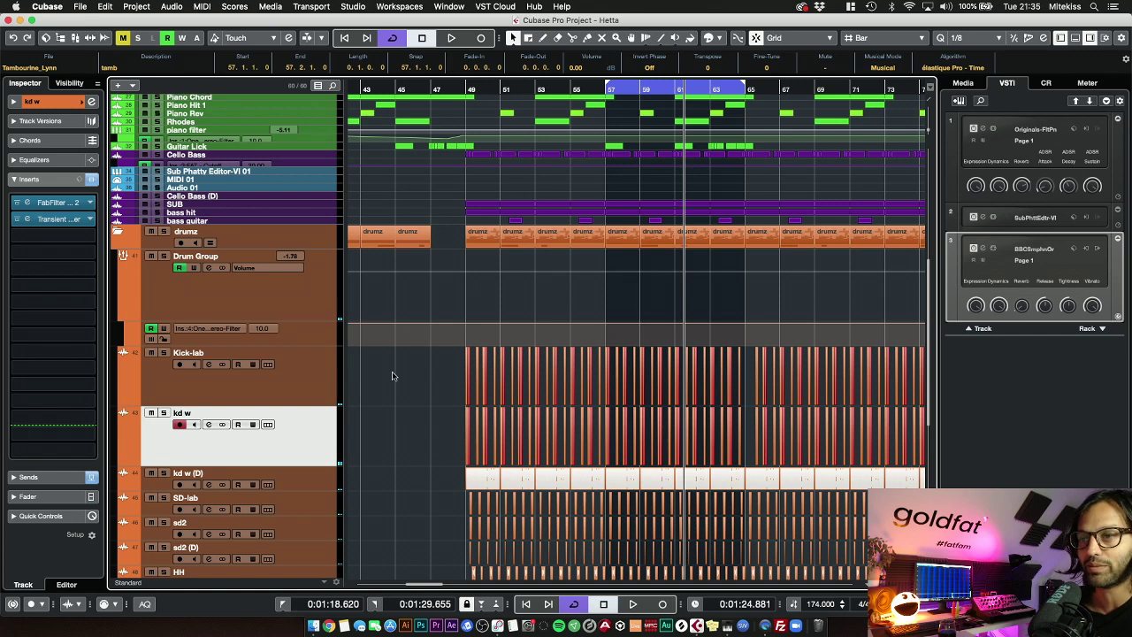
Solo the Drum Group and play it with its RVox Stereo insert open
{"action": "scroll", "coordinate": [402, 397], "scroll_direction": "down", "scroll_amount": 3}
{"action": "left_click", "coordinate": [221, 229]}
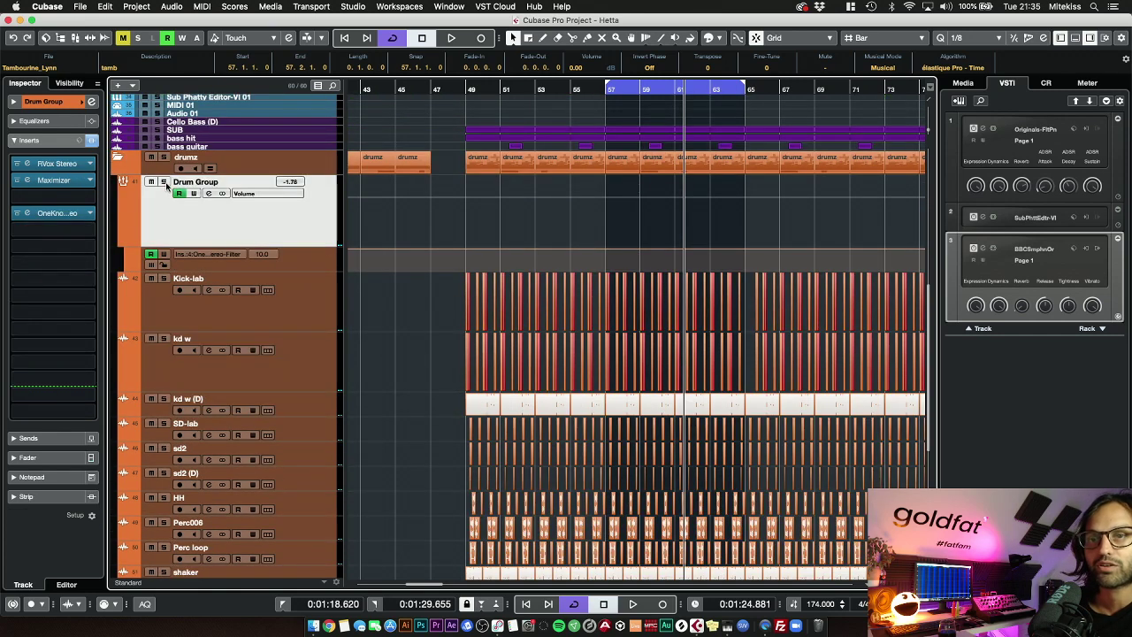
{"action": "left_click", "coordinate": [28, 164]}
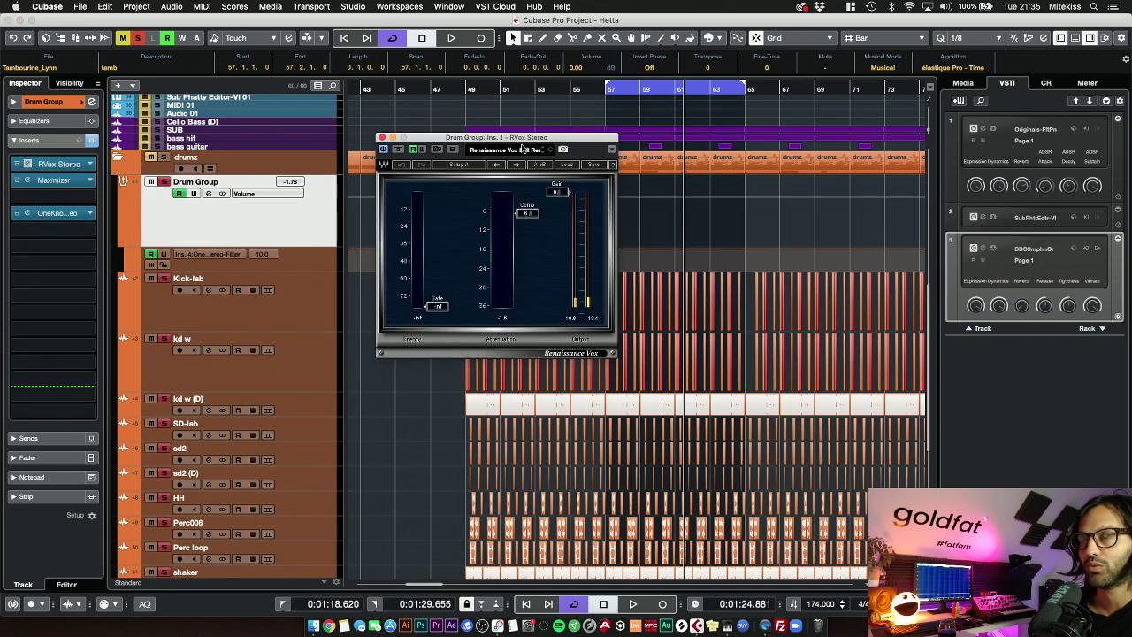
{"action": "left_click_drag", "start_coordinate": [511, 140], "coordinate": [501, 138]}
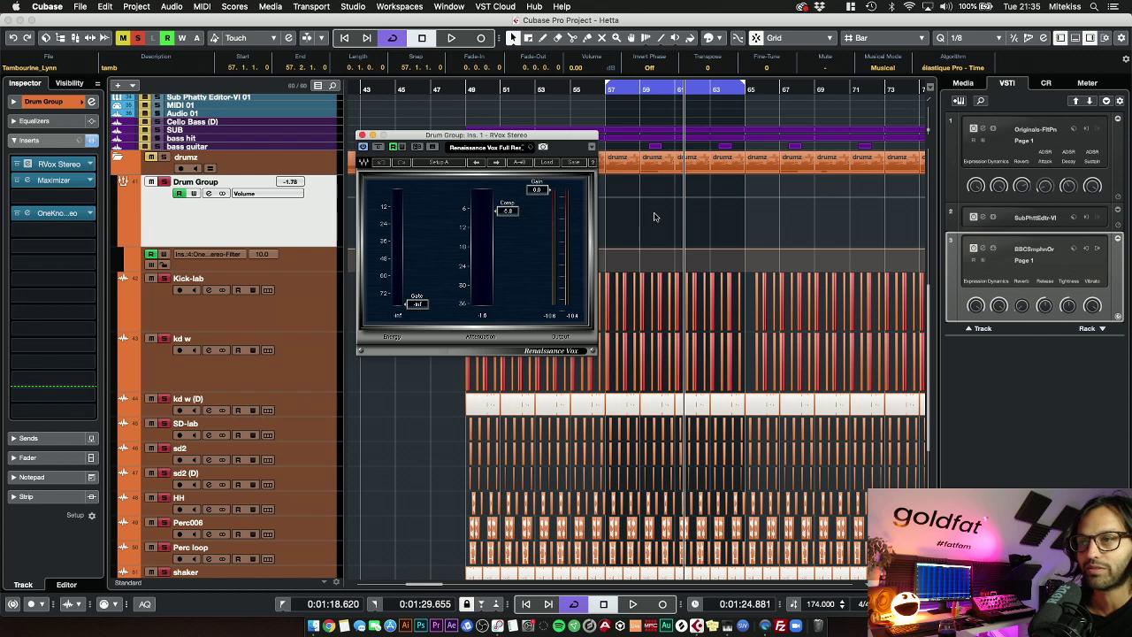
{"action": "key", "text": "space"}
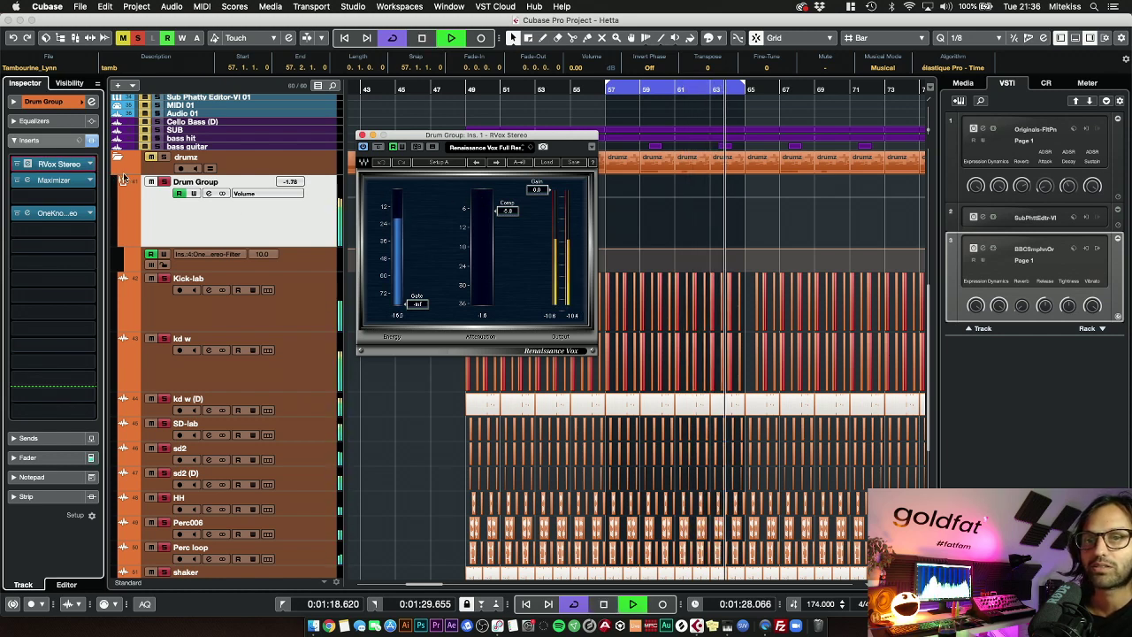
Show the Drum Group's Maximizer insert, stop playback, and close both the RVox Stereo and Maximizer windows
{"action": "left_click", "coordinate": [37, 183]}
{"action": "key", "text": "space"}
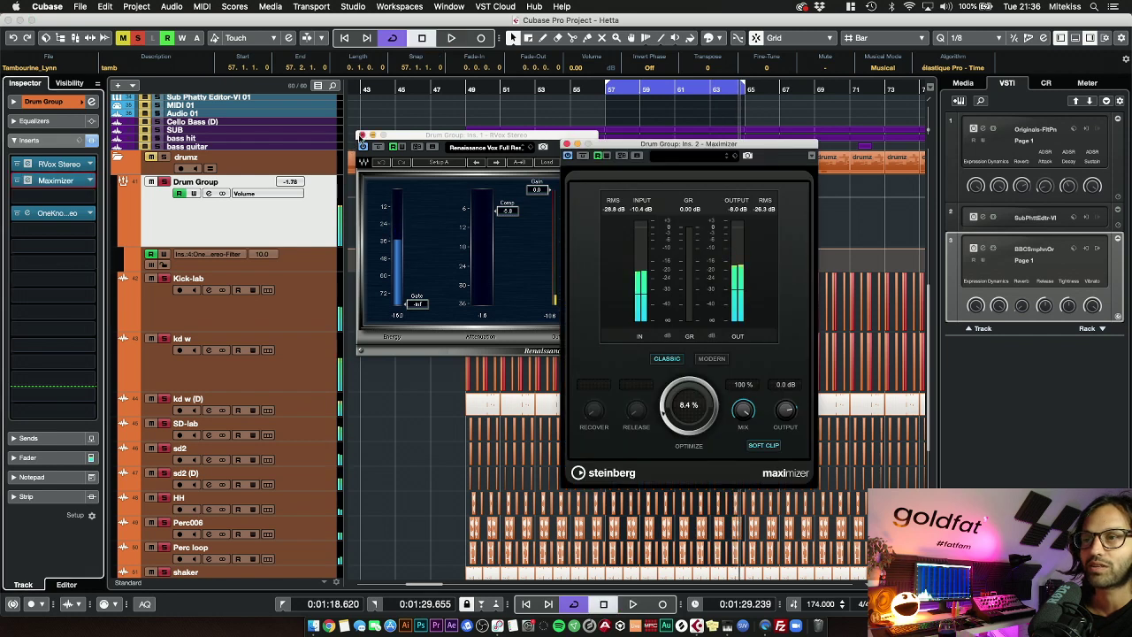
{"action": "left_click", "coordinate": [362, 136]}
{"action": "left_click_drag", "start_coordinate": [648, 146], "coordinate": [413, 100]}
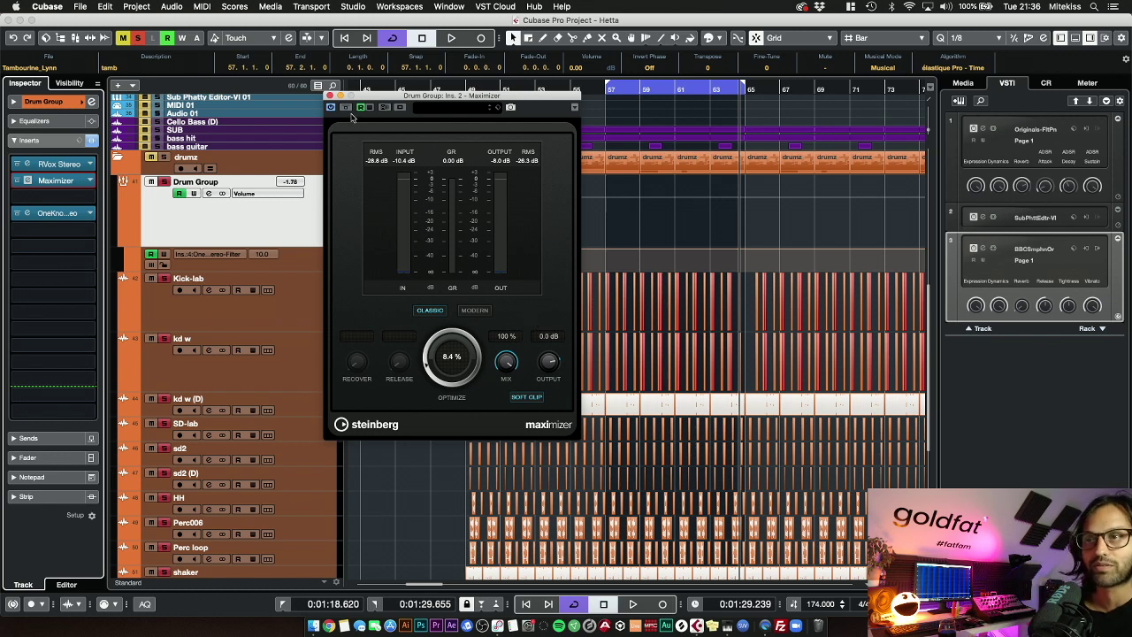
{"action": "left_click", "coordinate": [330, 95]}
Show the Drum Group's OneKnob Filter Stereo insert, audition the filter knob during playback, and close the plugin
{"action": "left_click", "coordinate": [27, 213]}
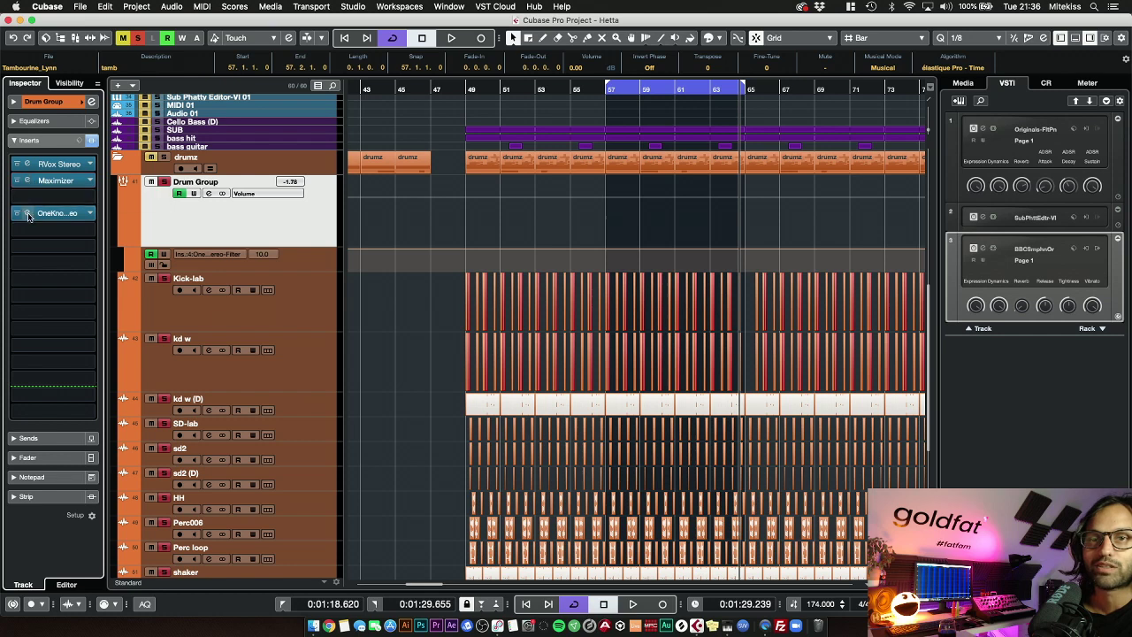
{"action": "left_click_drag", "start_coordinate": [712, 183], "coordinate": [323, 118]}
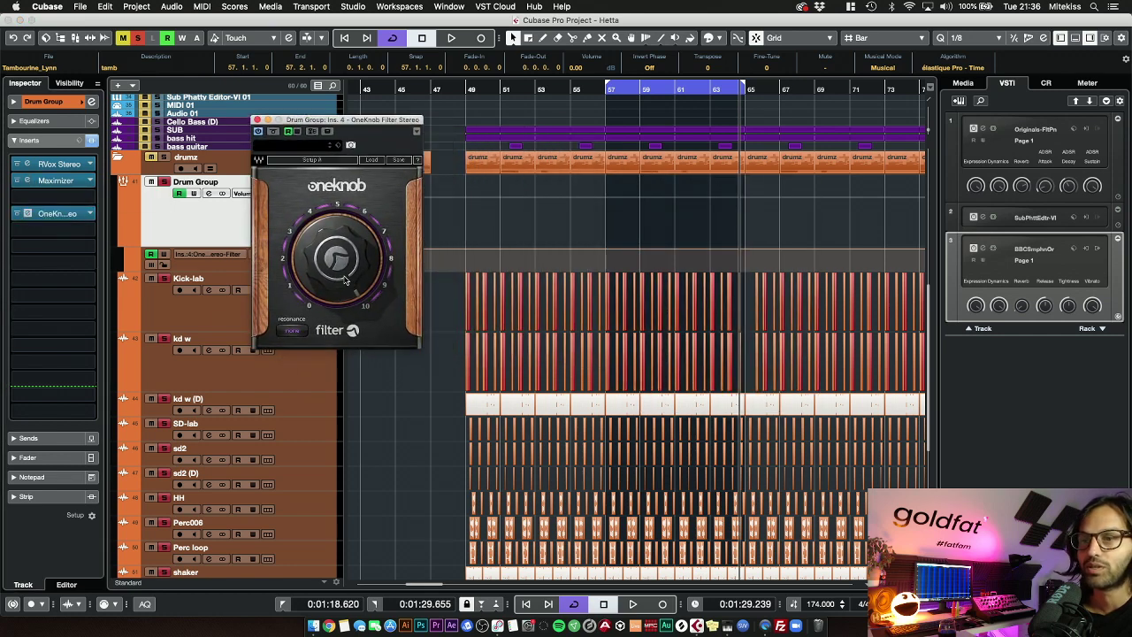
{"action": "key", "text": "space"}
{"action": "mouse_move", "coordinate": [322, 250]}
{"action": "left_mouse_down"}
{"action": "mouse_move", "coordinate": [321, 309]}
{"action": "mouse_move", "coordinate": [321, 250]}
{"action": "left_mouse_up"}
{"action": "key", "text": "space"}
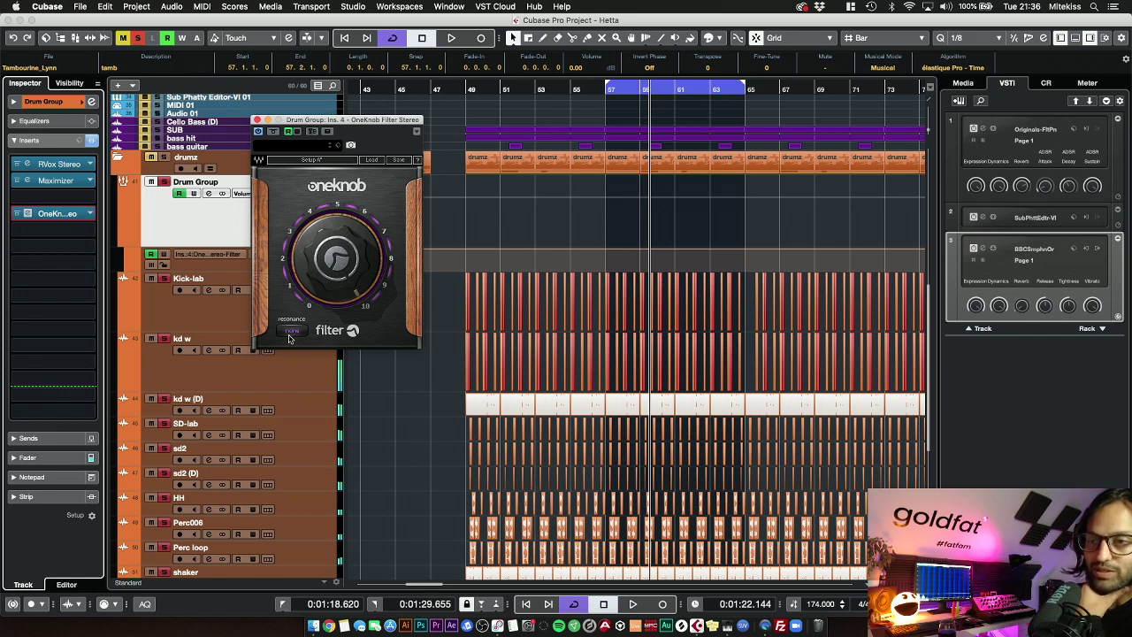
{"action": "left_click", "coordinate": [258, 119]}
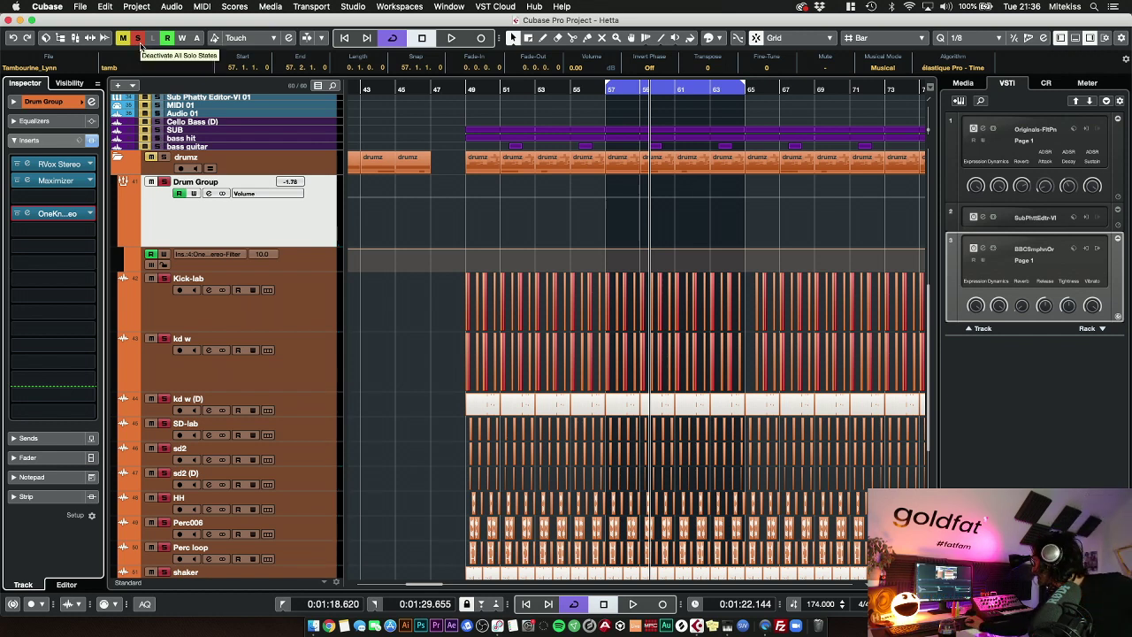
Clear all solos and collapse the drumz folder track
{"action": "left_click", "coordinate": [138, 38]}
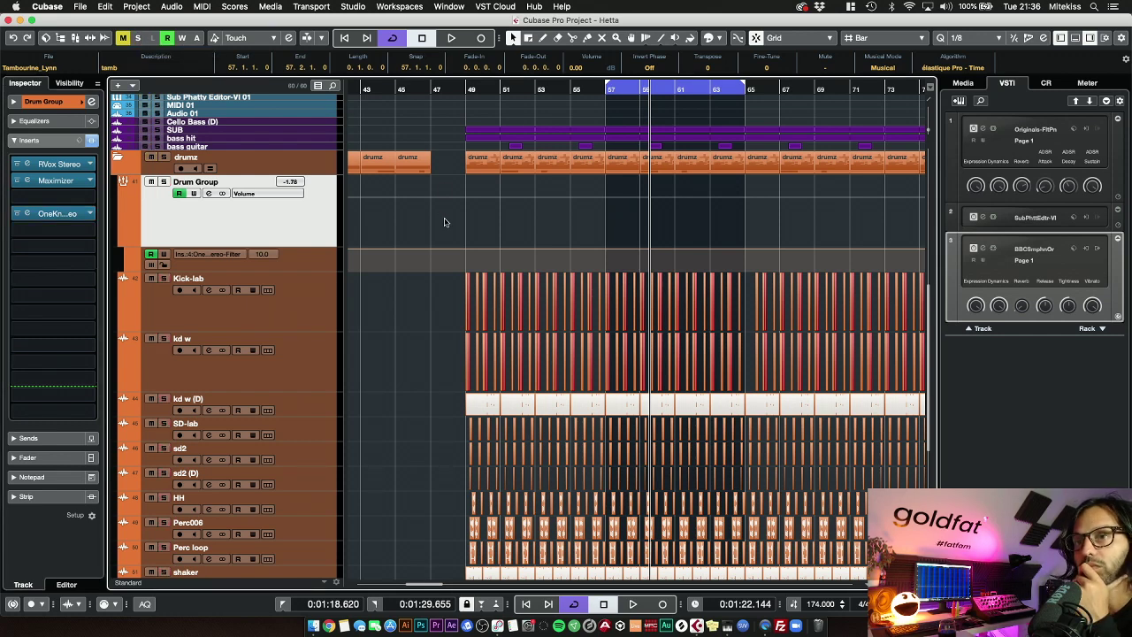
{"action": "scroll", "coordinate": [445, 222], "scroll_direction": "up", "scroll_amount": 3}
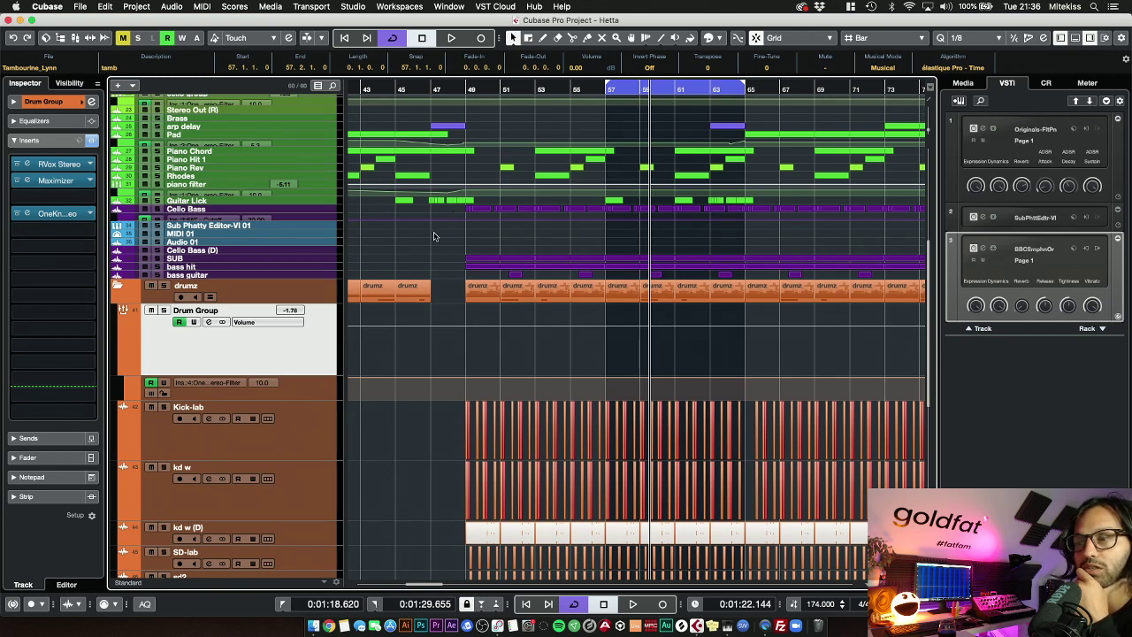
{"action": "left_click", "coordinate": [285, 276]}
{"action": "left_click", "coordinate": [113, 290]}
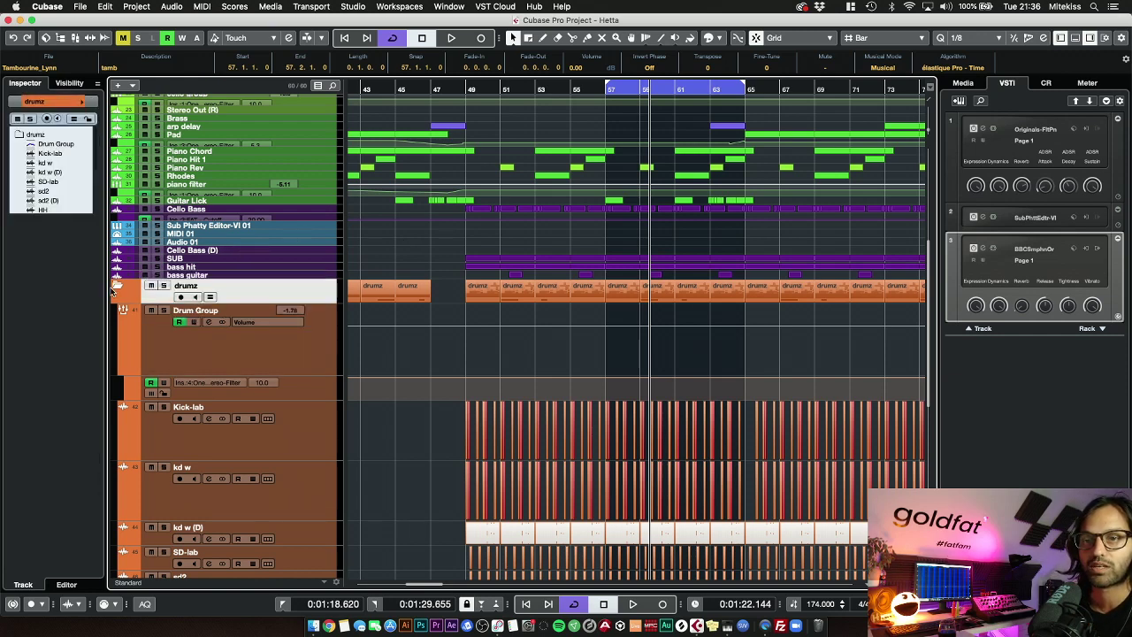
{"action": "left_click", "coordinate": [118, 290]}
Try enlarging the track heights from Cello Bass through bass guitar
{"action": "left_click", "coordinate": [276, 460]}
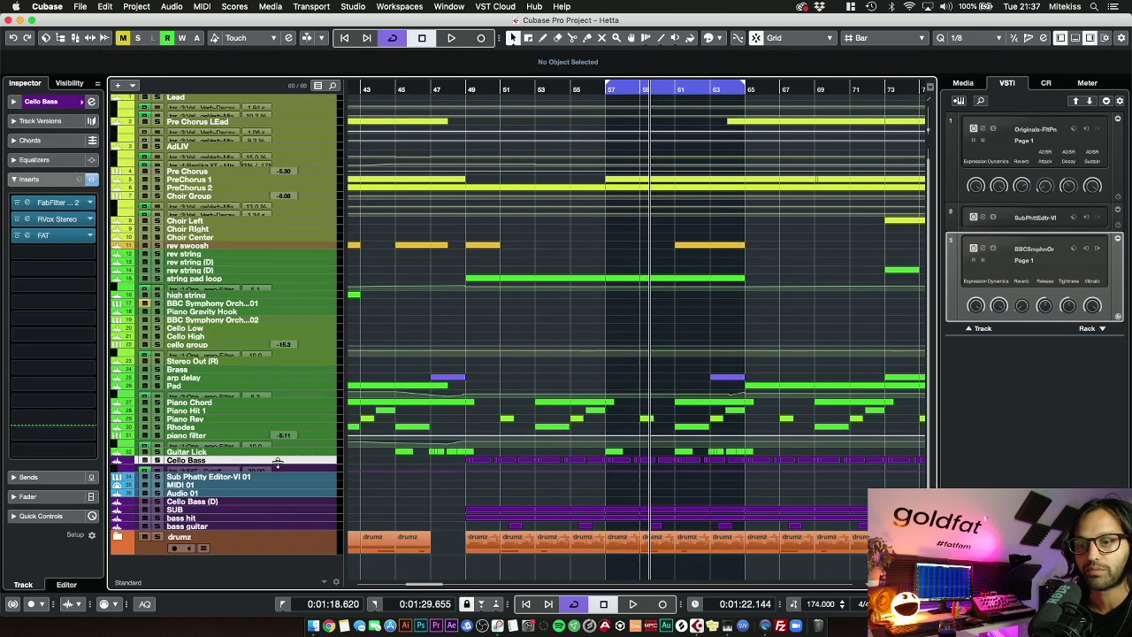
{"action": "left_click", "coordinate": [285, 526], "text": "shift"}
{"action": "left_click_drag", "start_coordinate": [285, 531], "coordinate": [301, 603]}
{"action": "scroll", "coordinate": [447, 442], "scroll_direction": "down", "scroll_amount": 10}
{"action": "scroll", "coordinate": [442, 433], "scroll_direction": "up", "scroll_amount": 7}
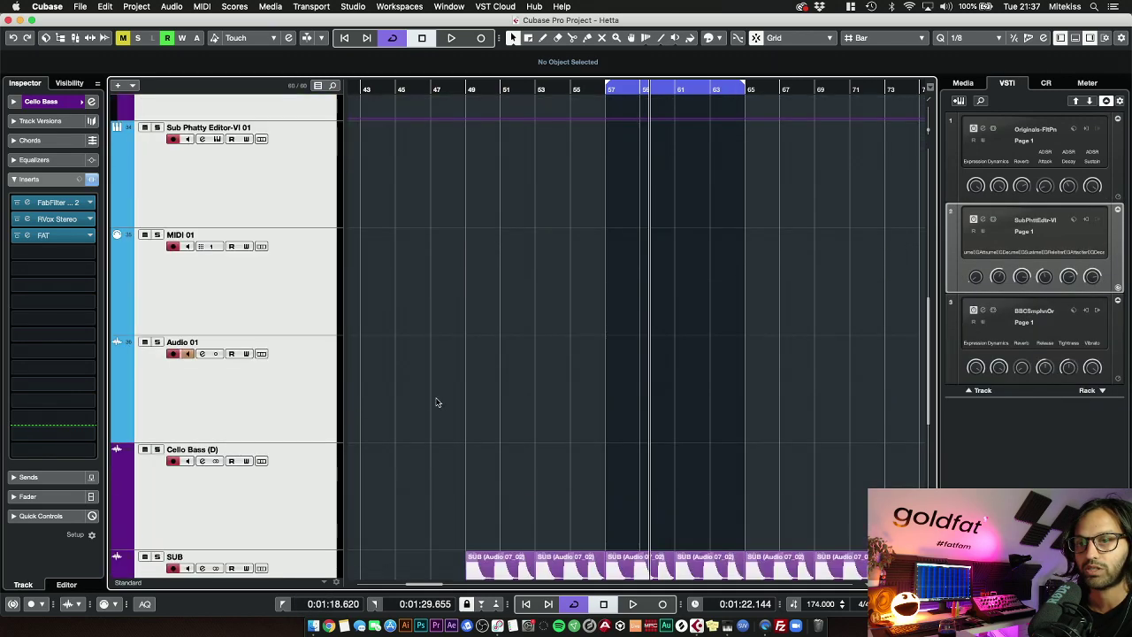
{"action": "scroll", "coordinate": [402, 376], "scroll_direction": "up", "scroll_amount": 3}
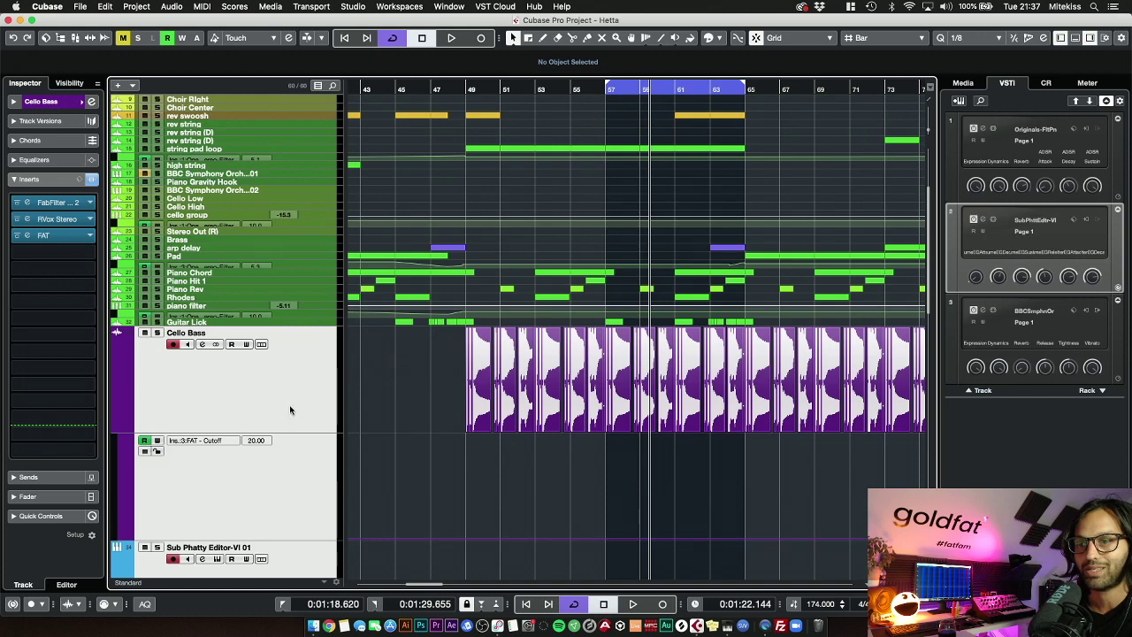
Reselect the tracks from Cello Bass through bass guitar and bring the track heights to a medium size showing waveforms
{"action": "left_click", "coordinate": [292, 438]}
{"action": "scroll", "coordinate": [316, 474], "scroll_direction": "down", "scroll_amount": 10}
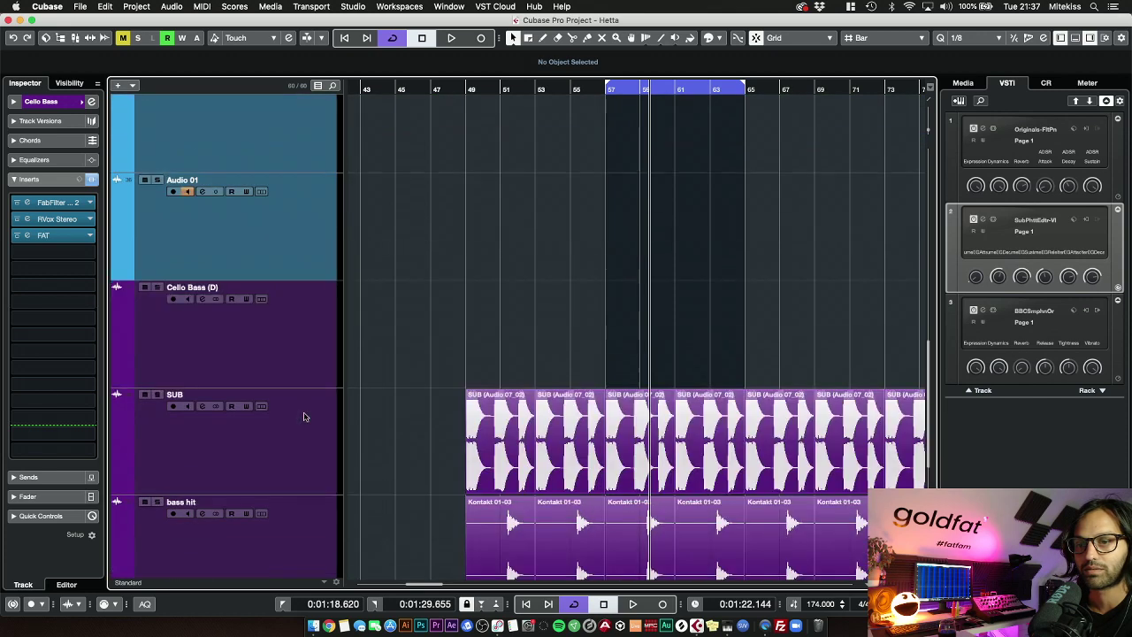
{"action": "left_click", "coordinate": [315, 474], "text": "shift"}
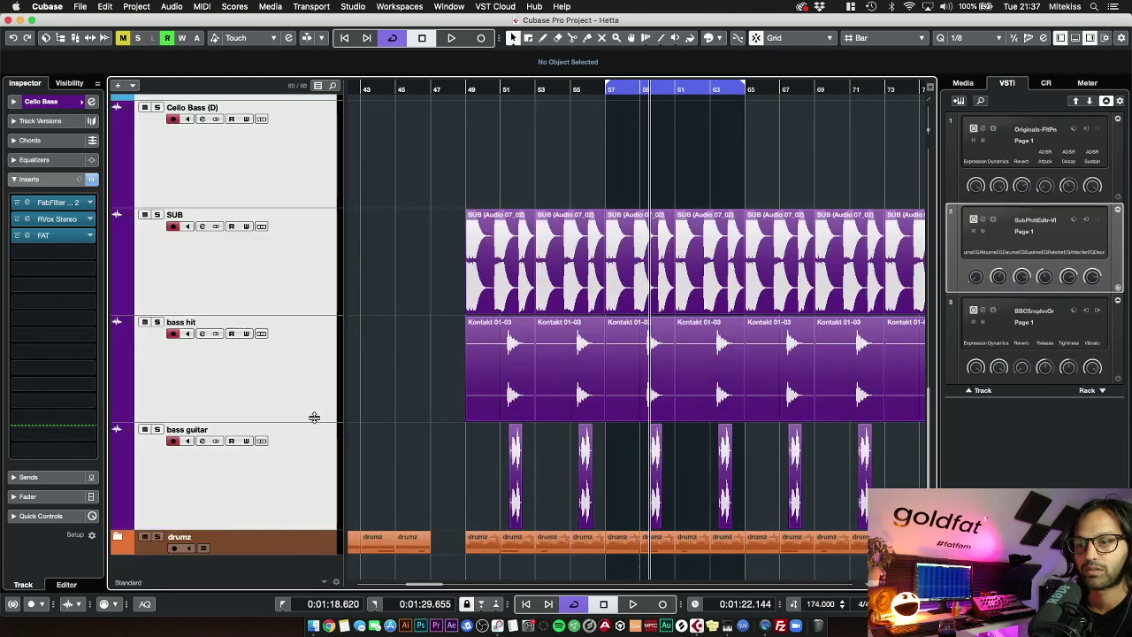
{"action": "left_click_drag", "start_coordinate": [314, 418], "coordinate": [311, 375]}
{"action": "scroll", "coordinate": [337, 382], "scroll_direction": "up", "scroll_amount": 5}
{"action": "scroll", "coordinate": [384, 425], "scroll_direction": "down", "scroll_amount": 1}
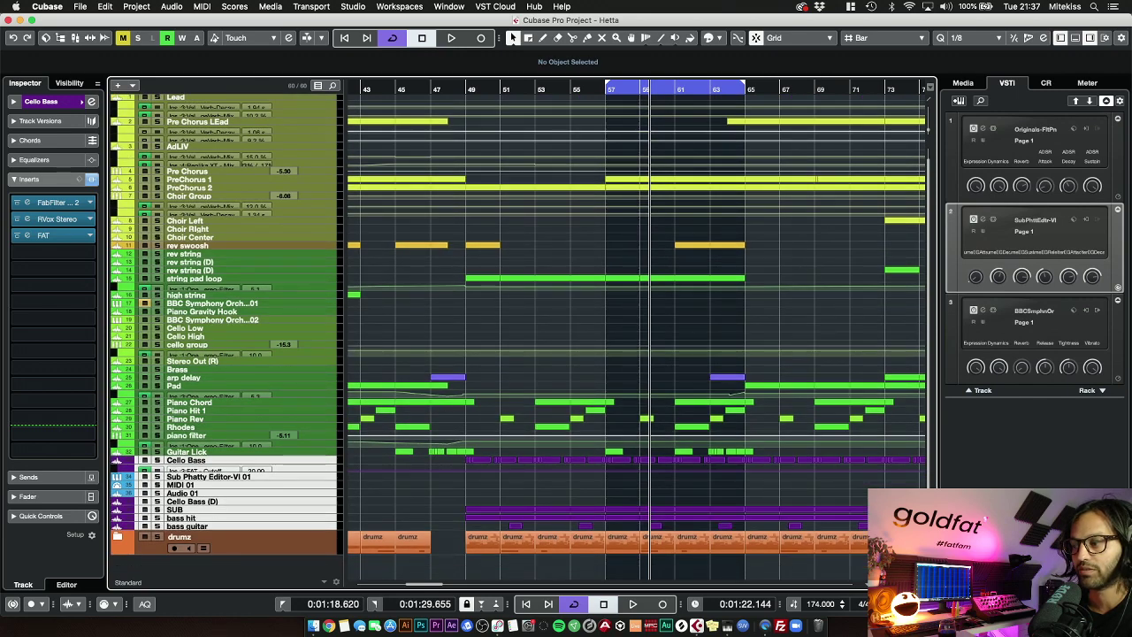
{"action": "key", "text": "shift+h"}
{"action": "scroll", "coordinate": [699, 379], "scroll_direction": "down", "scroll_amount": 6}
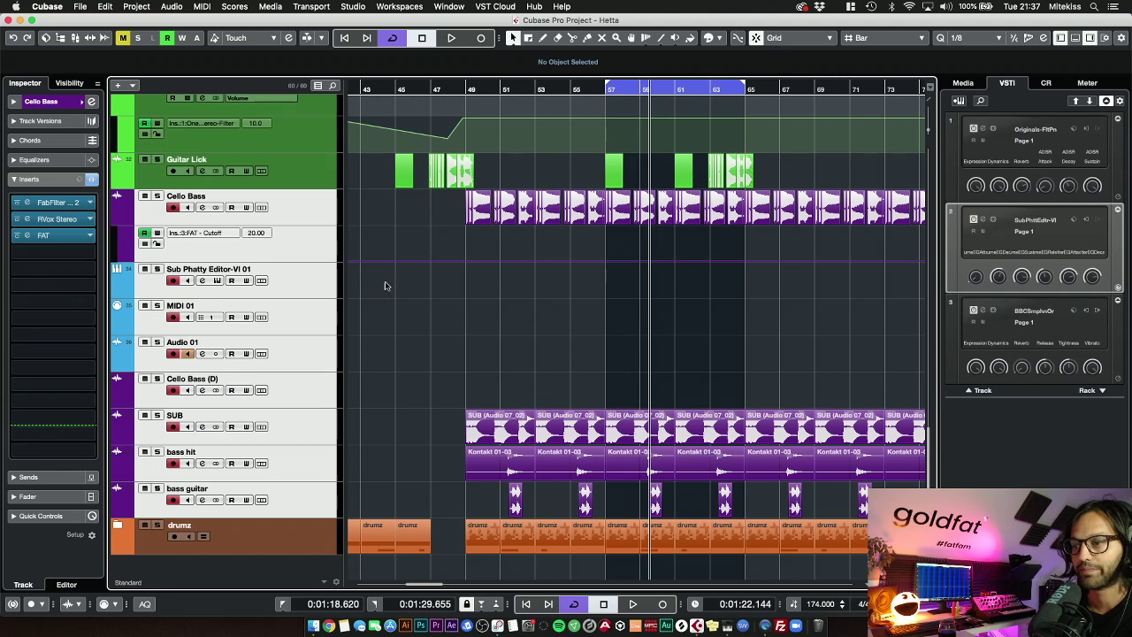
Solo the SUB bass track and place the playhead at bar 57
{"action": "left_click", "coordinate": [146, 421]}
{"action": "left_click", "coordinate": [154, 418]}
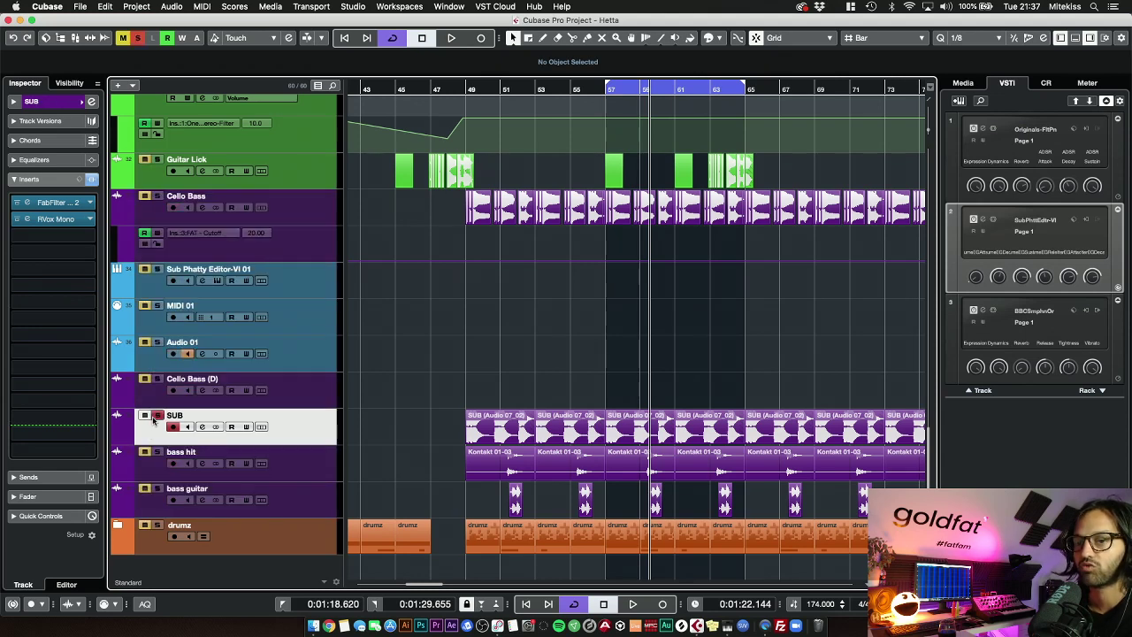
{"action": "left_click", "coordinate": [609, 89]}
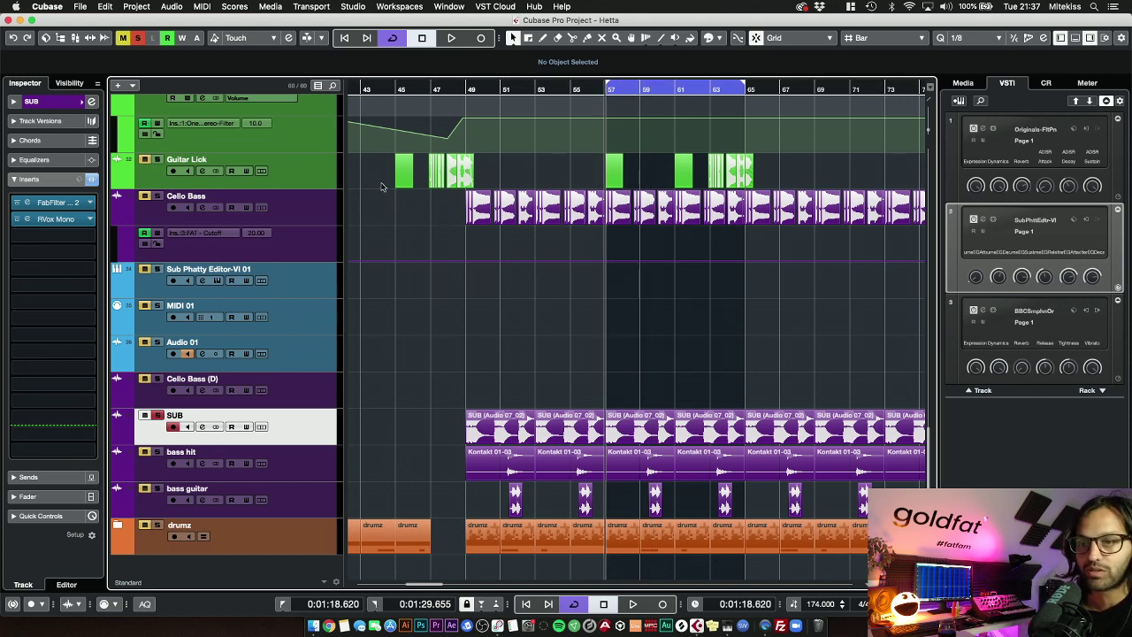
Show the Sub Phatty Editor-VI 01 track's settings, reselect SUB, and move the playhead to bar 49
{"action": "left_click", "coordinate": [325, 275]}
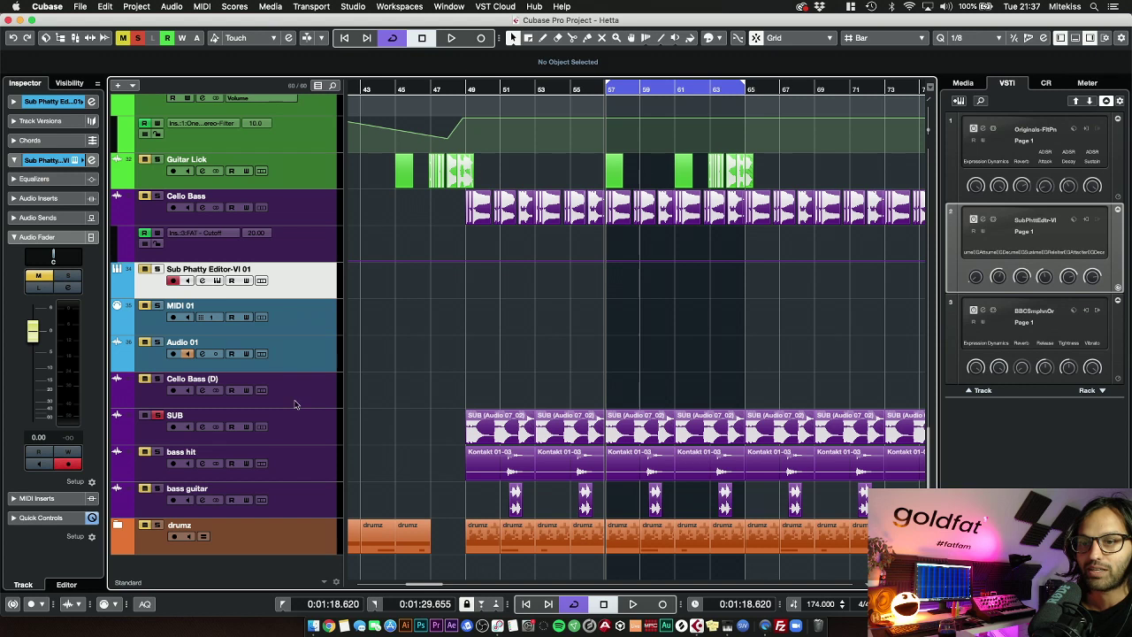
{"action": "left_click", "coordinate": [310, 431]}
{"action": "left_click", "coordinate": [467, 93]}
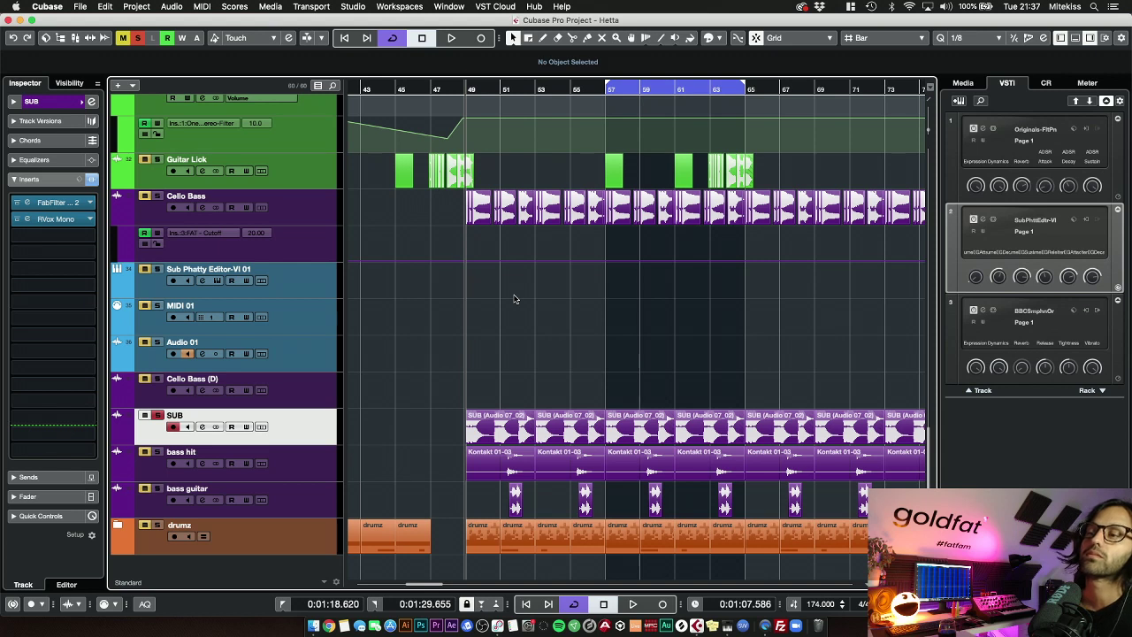
Audition the soloed SUB track from bar 49, showing its RVox Mono compressor and channel fader during playback
{"action": "key", "text": "space"}
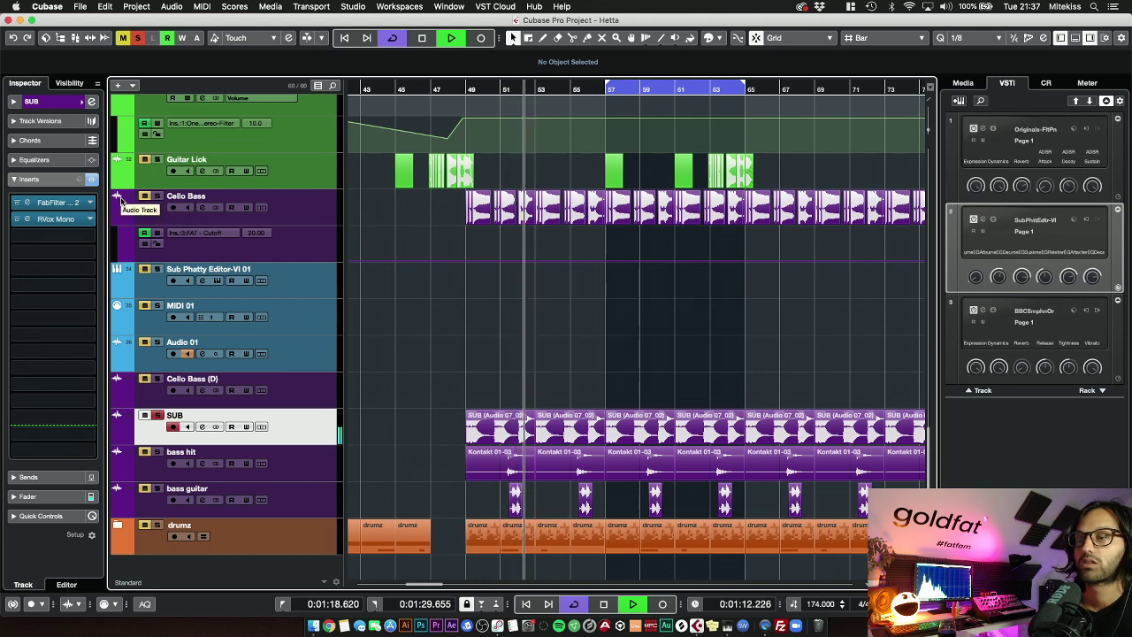
{"action": "key", "text": "space"}
{"action": "left_click", "coordinate": [39, 223]}
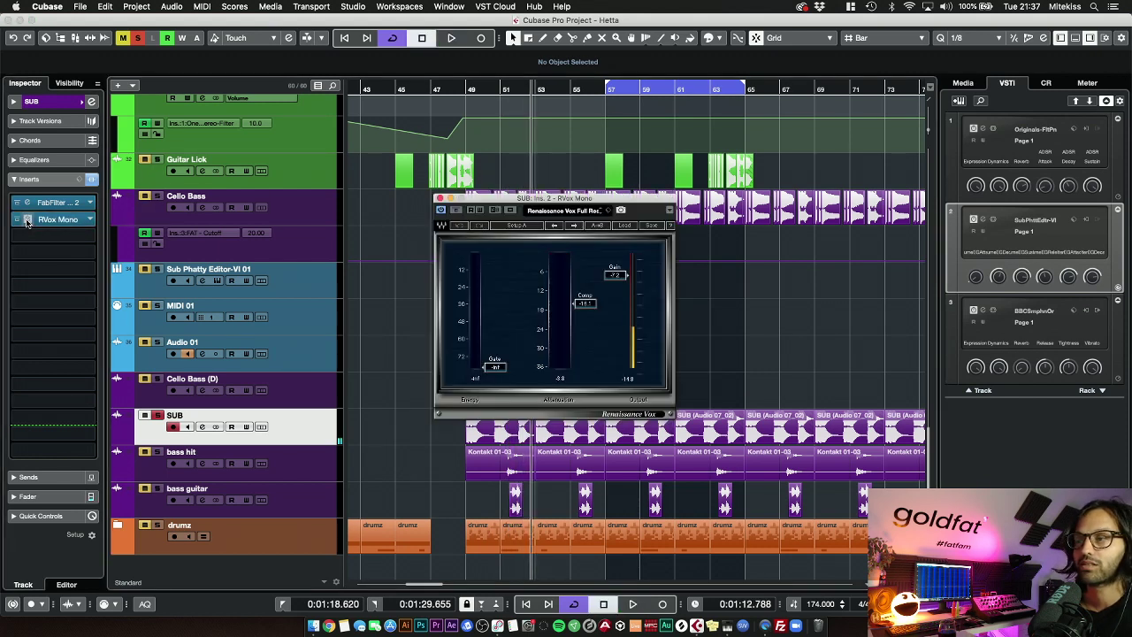
{"action": "left_click", "coordinate": [60, 493]}
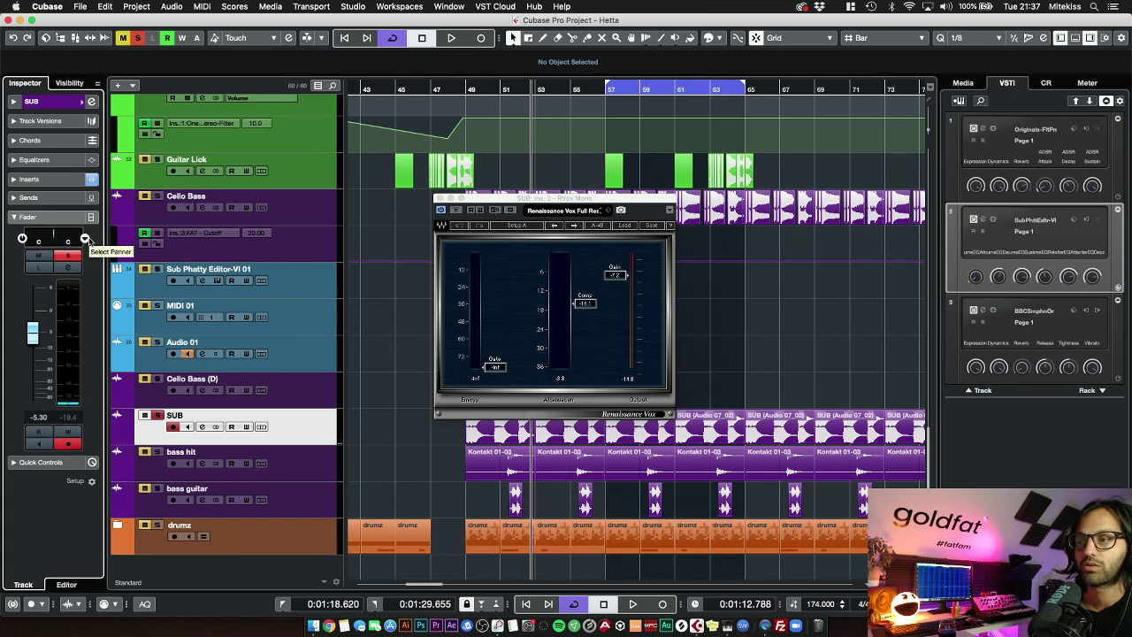
{"action": "key", "text": "space"}
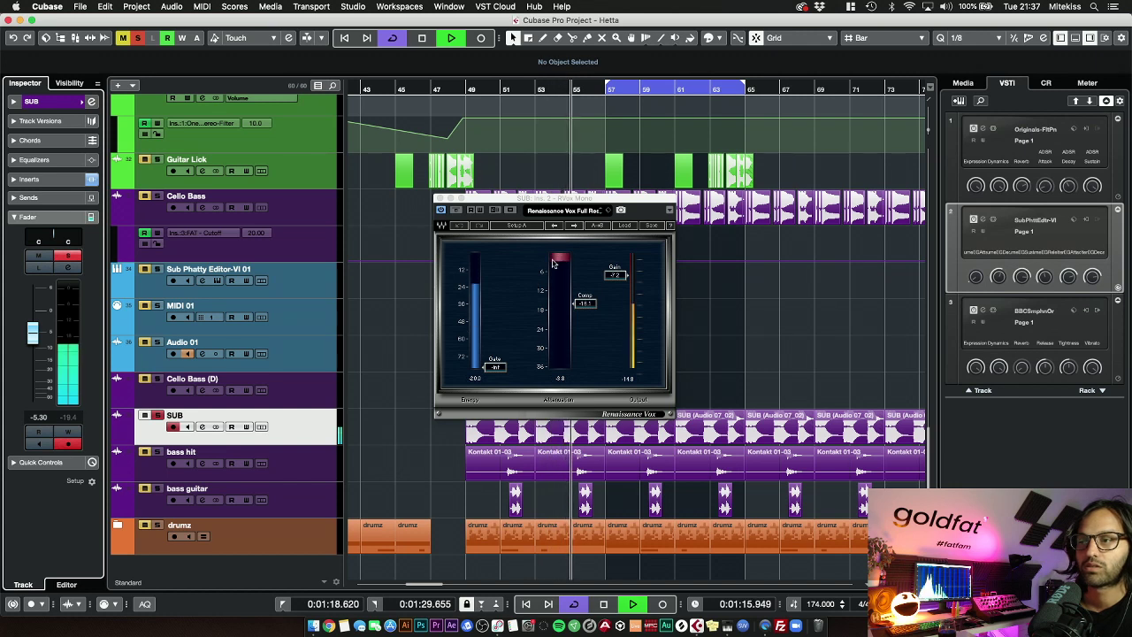
{"action": "key", "text": "space"}
Switch the SUB track's panner to Stereo Balance Panner and return it to Stereo Combined Panner
{"action": "right_click", "coordinate": [92, 238]}
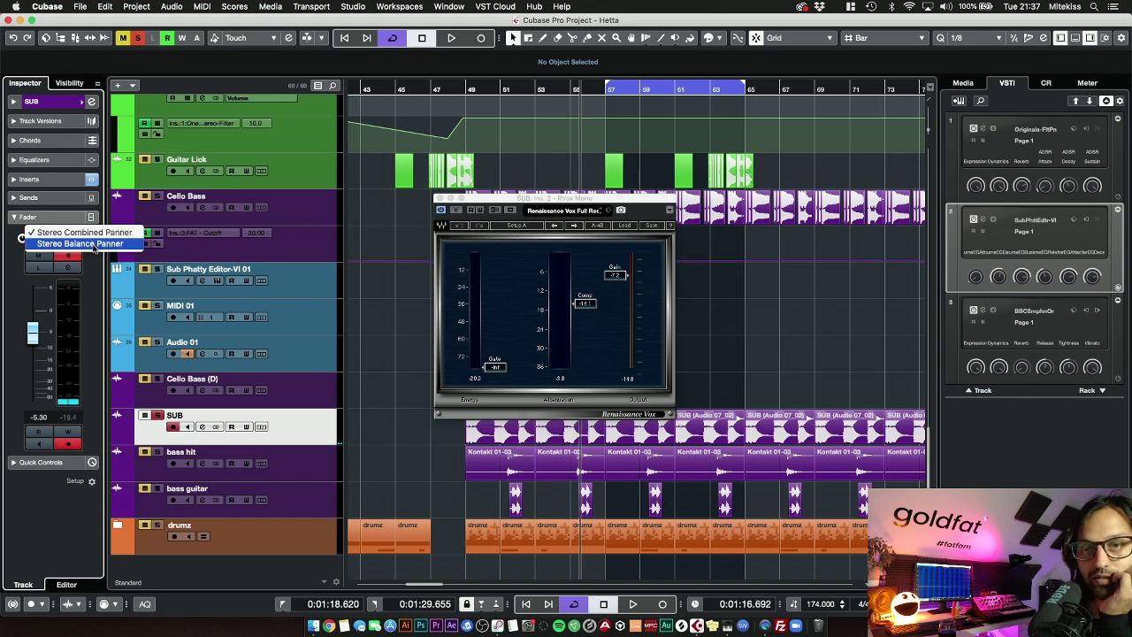
{"action": "left_click", "coordinate": [96, 232]}
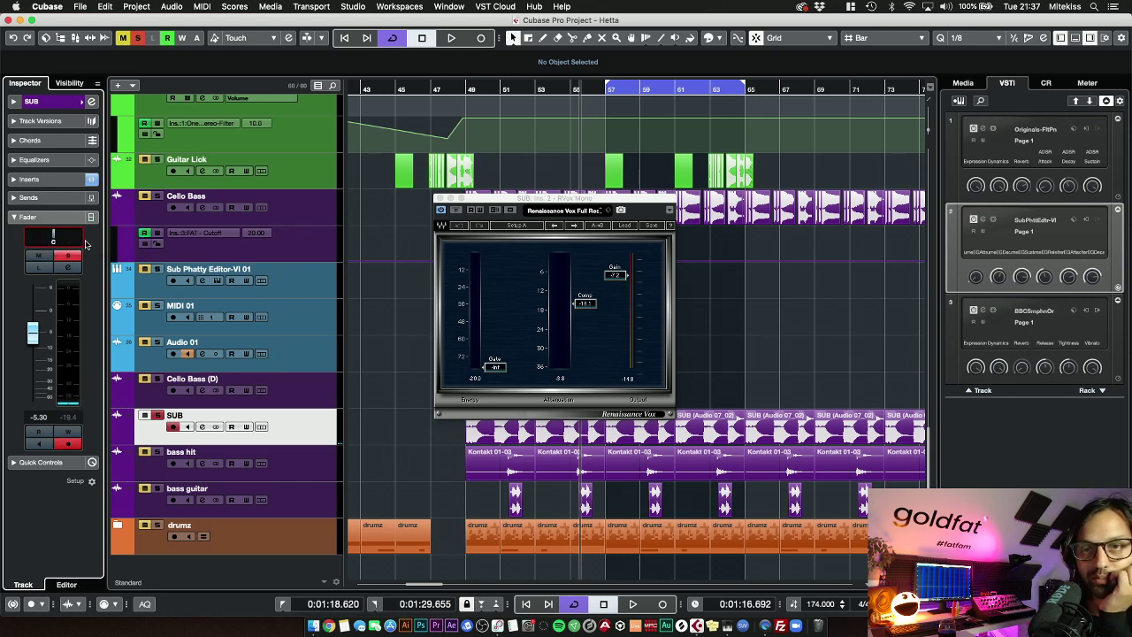
{"action": "right_click", "coordinate": [41, 235]}
{"action": "left_click", "coordinate": [41, 244]}
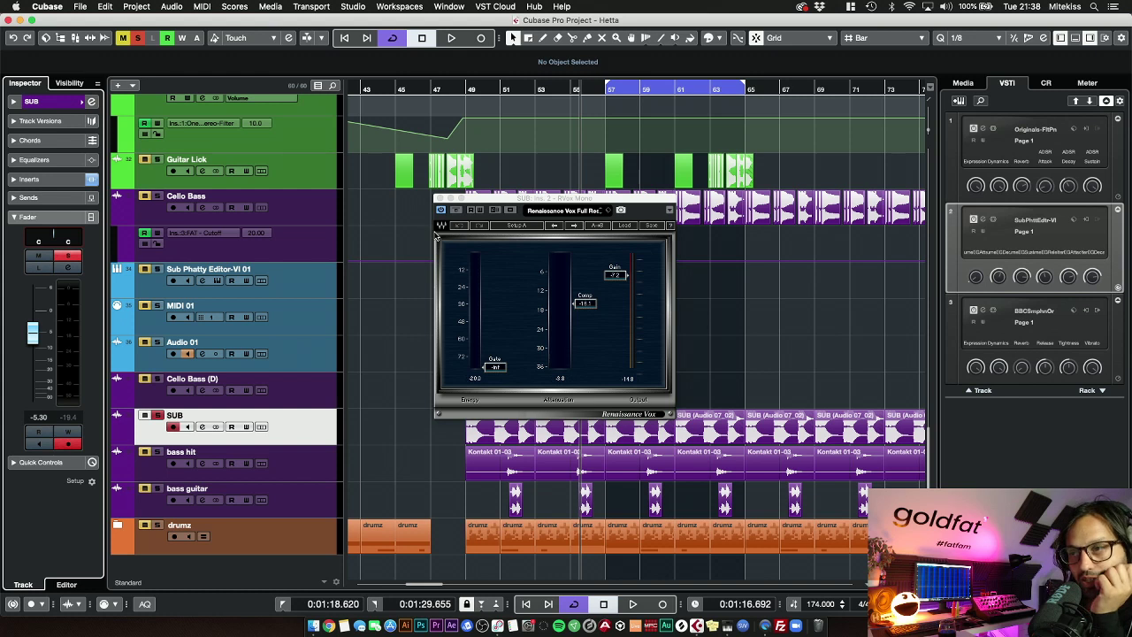
Close RVox Mono and examine the SUB track's FabFilter Pro-Q 2 curve during playback
{"action": "left_click", "coordinate": [440, 200]}
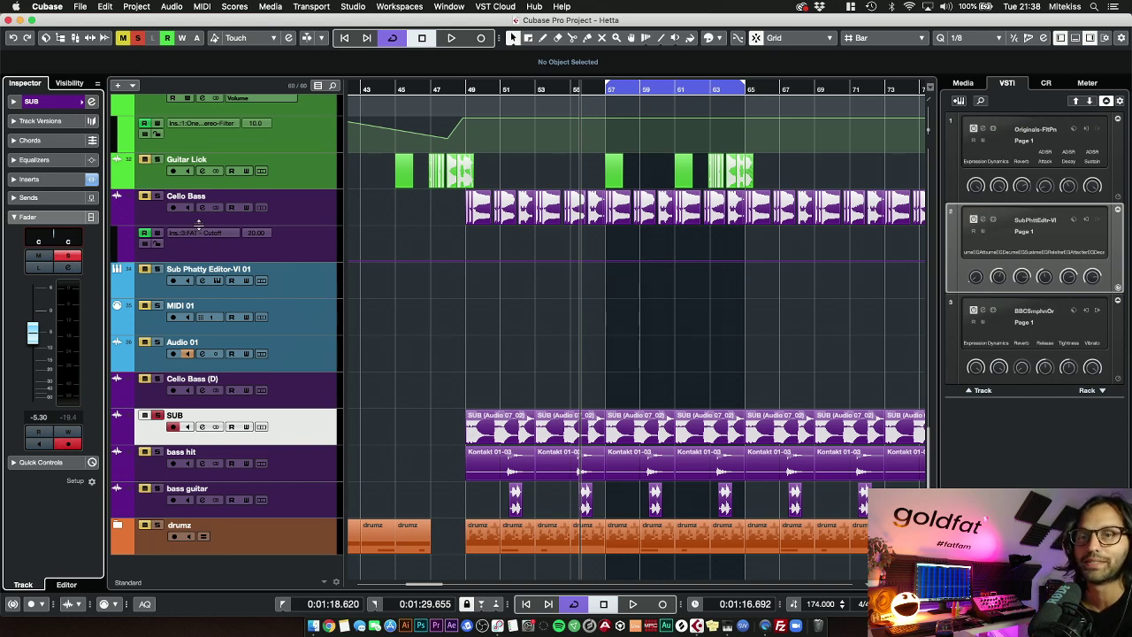
{"action": "left_click", "coordinate": [77, 181]}
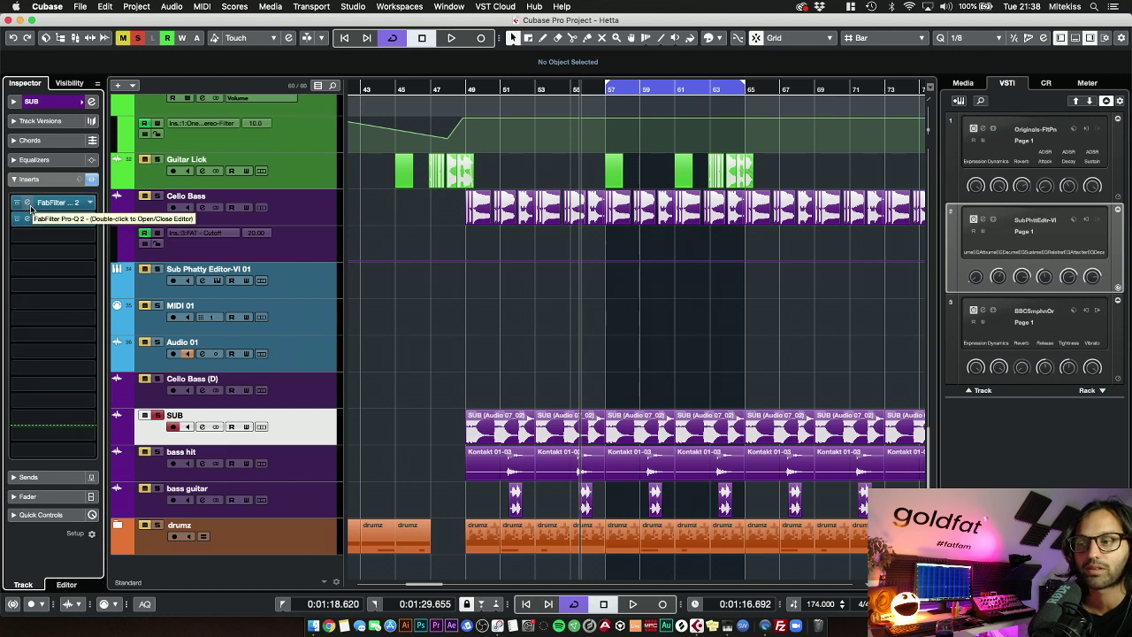
{"action": "double_click", "coordinate": [31, 207]}
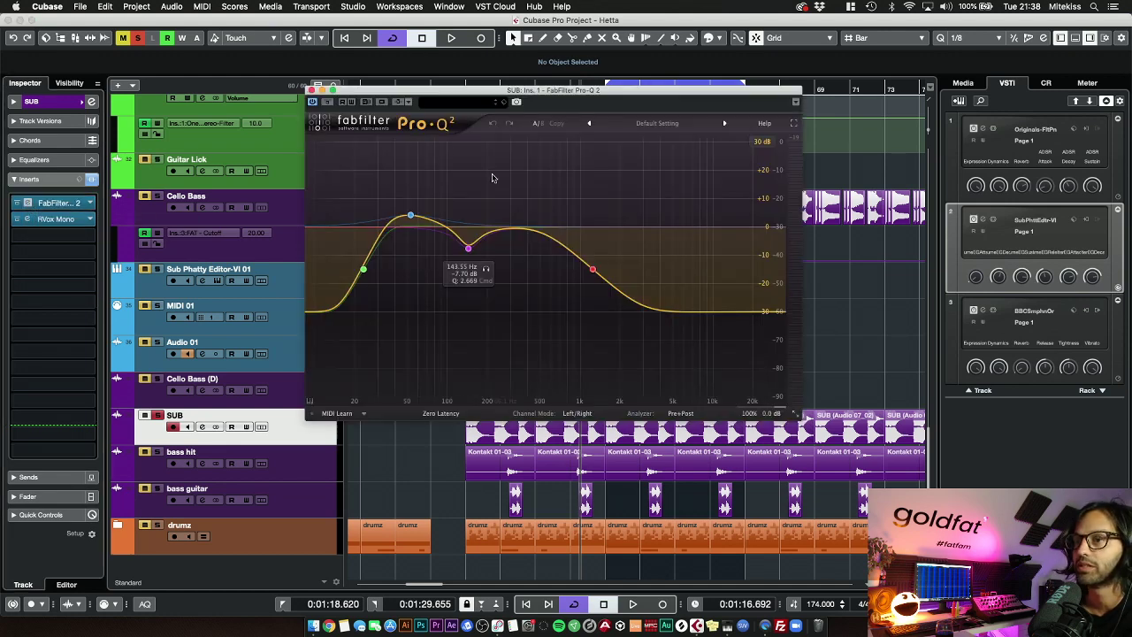
{"action": "left_click_drag", "start_coordinate": [430, 98], "coordinate": [687, 77]}
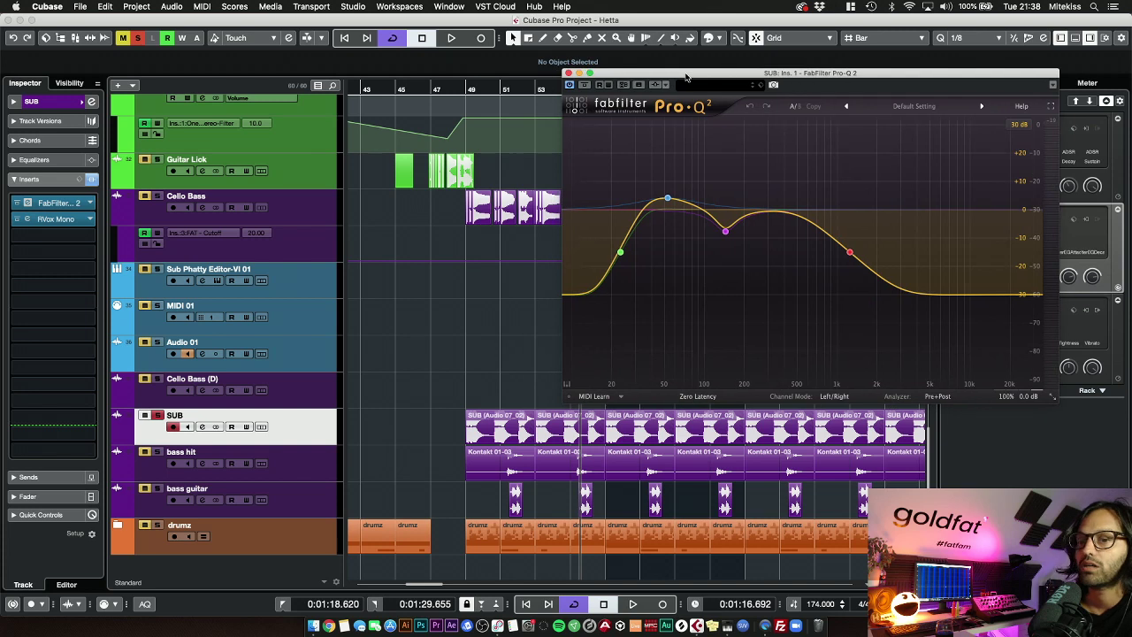
{"action": "key", "text": "space"}
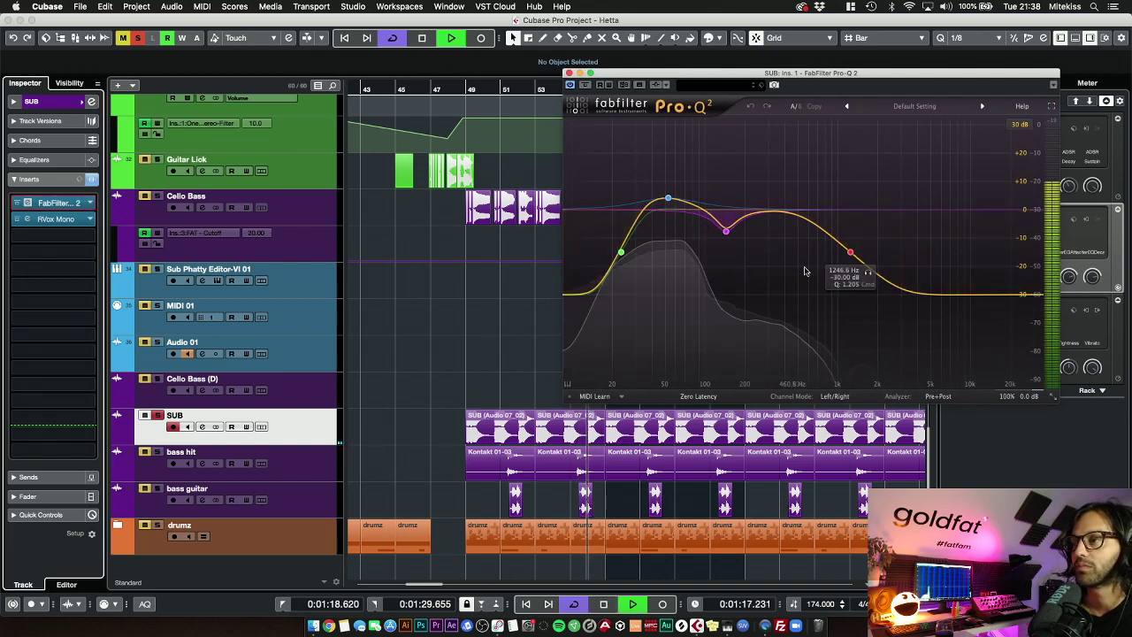
{"action": "key", "text": "space"}
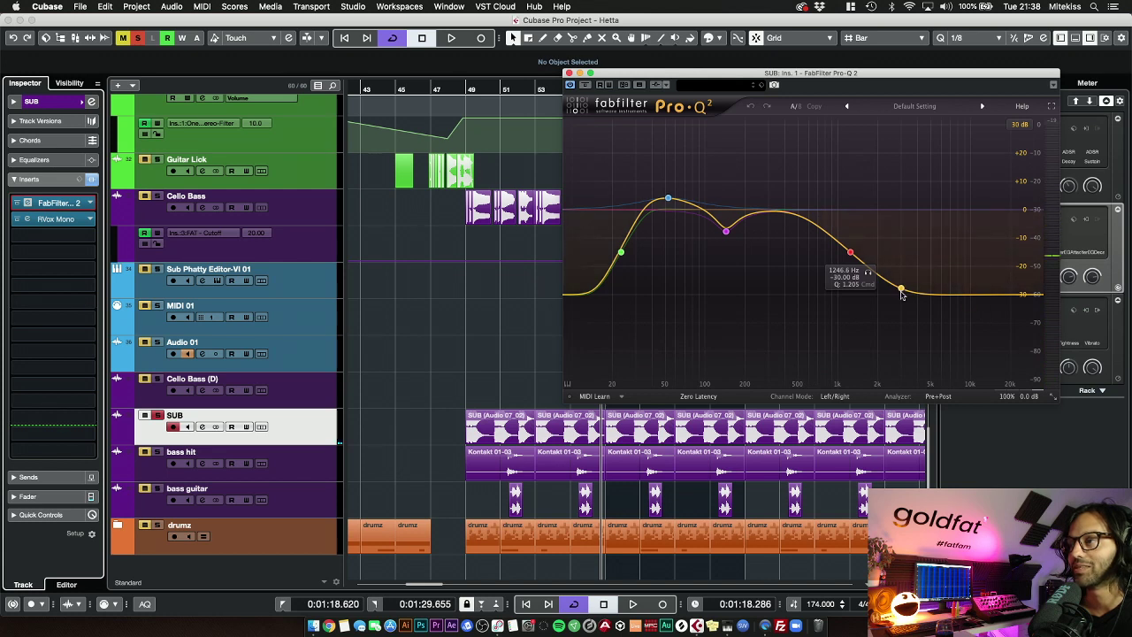
{"action": "key", "text": "space"}
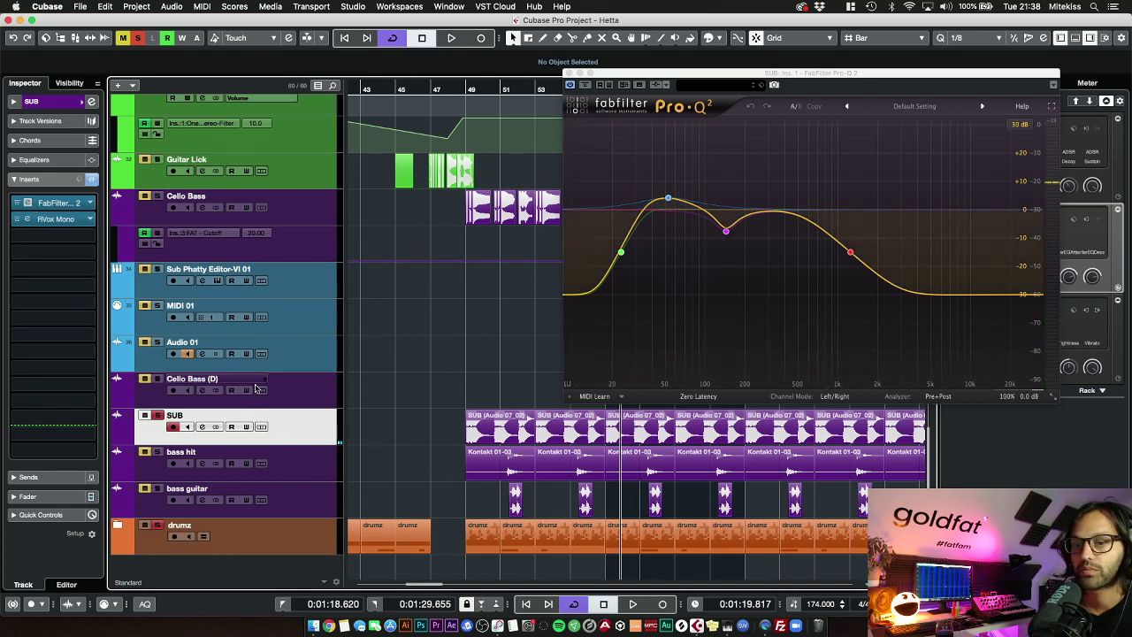
Select and solo the bass hit track alongside SUB and audition them from bar 49
{"action": "left_click", "coordinate": [172, 475]}
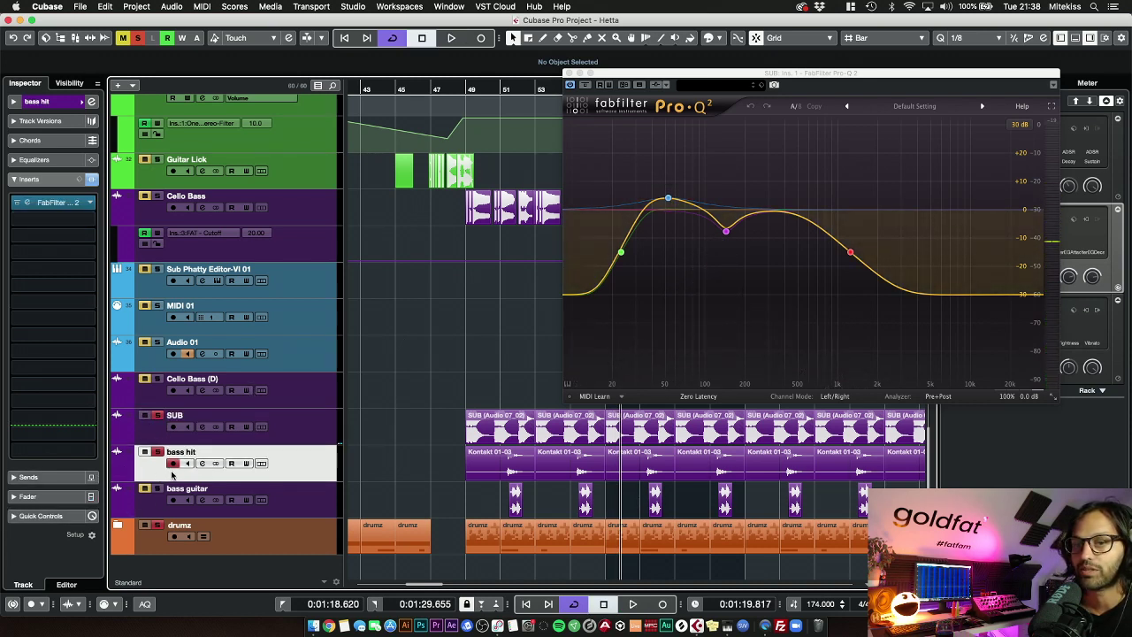
{"action": "left_click", "coordinate": [466, 89]}
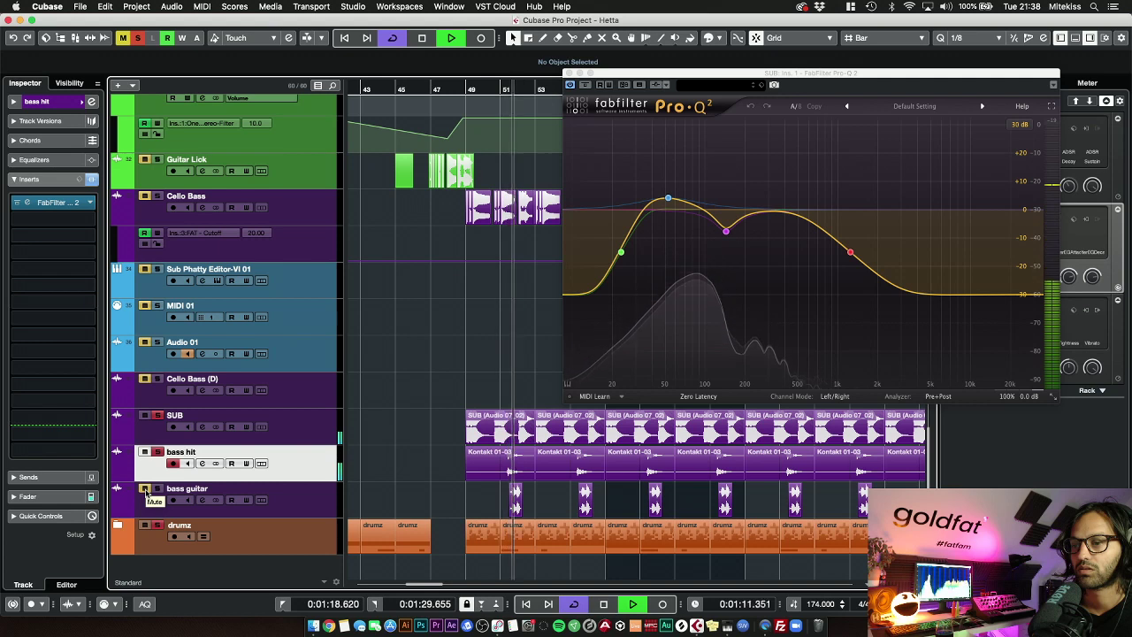
{"action": "key", "text": "space"}
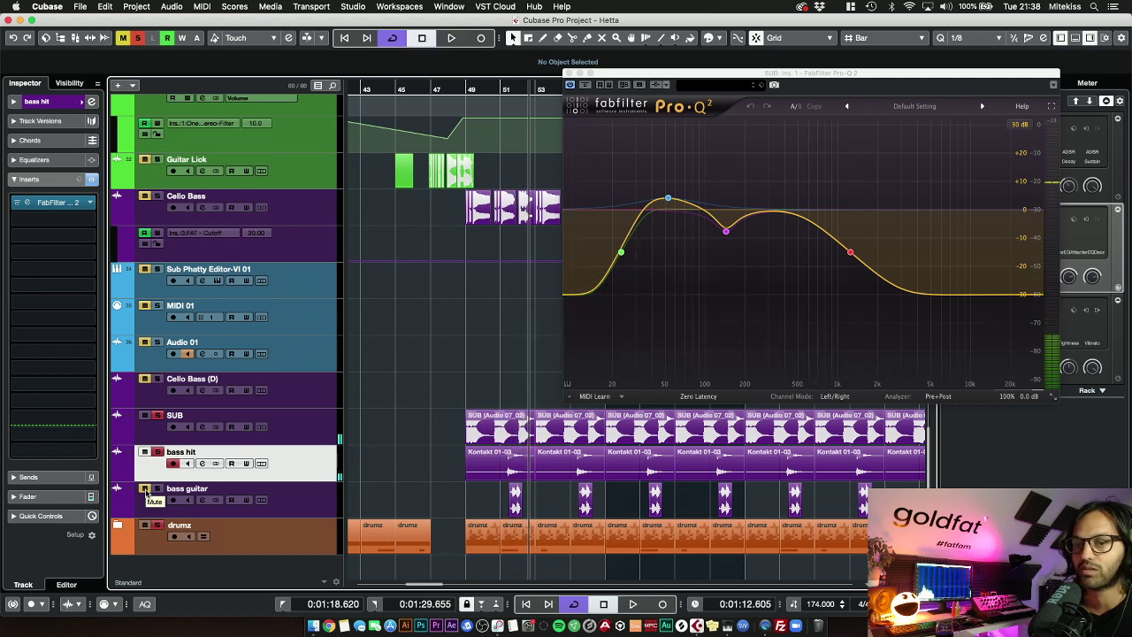
Unmute and solo the bass guitar track, audition it with SUB and bass hit from about bar 51, and select it
{"action": "left_click_drag", "start_coordinate": [511, 89], "coordinate": [507, 88]}
{"action": "key", "text": "space"}
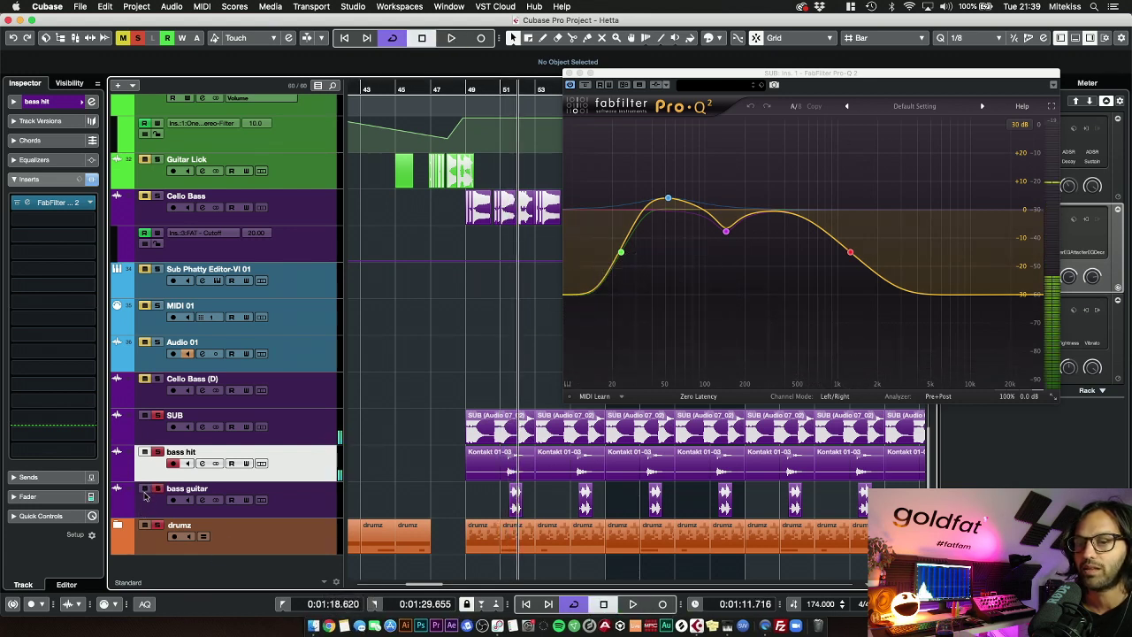
{"action": "left_click_drag", "start_coordinate": [509, 91], "coordinate": [498, 89]}
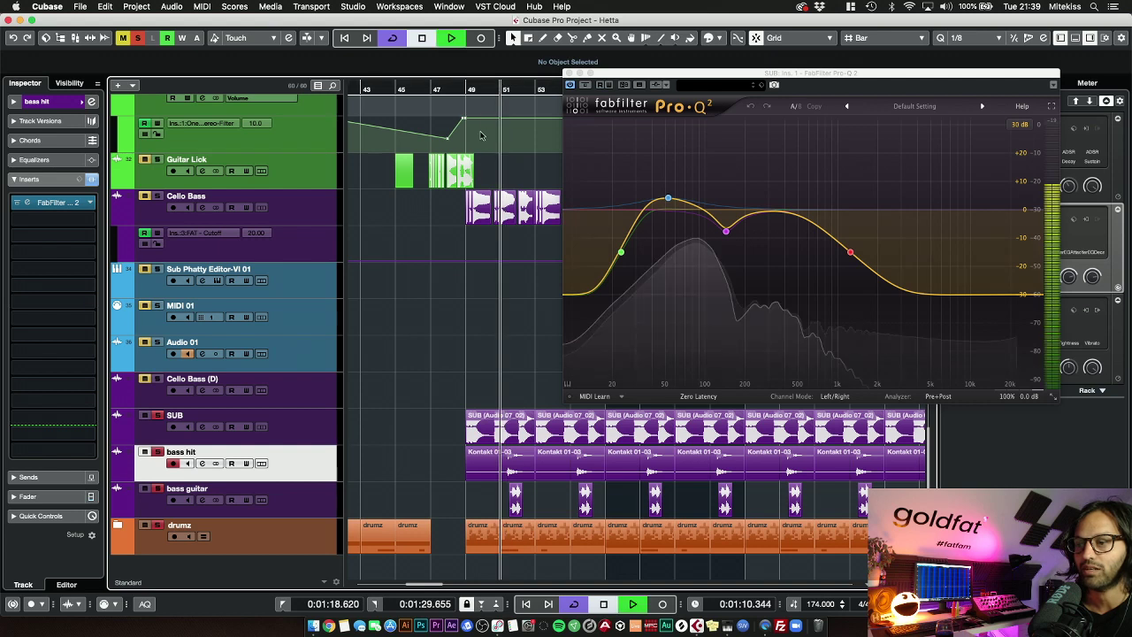
{"action": "key", "text": "space"}
{"action": "key", "text": "Down"}
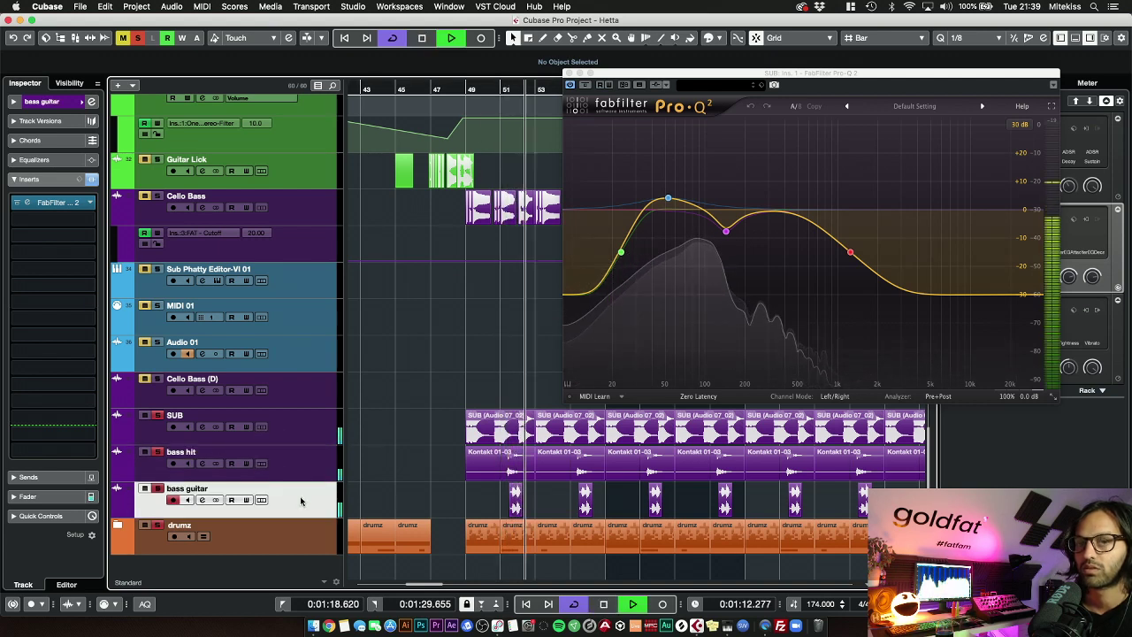
{"action": "key", "text": "space"}
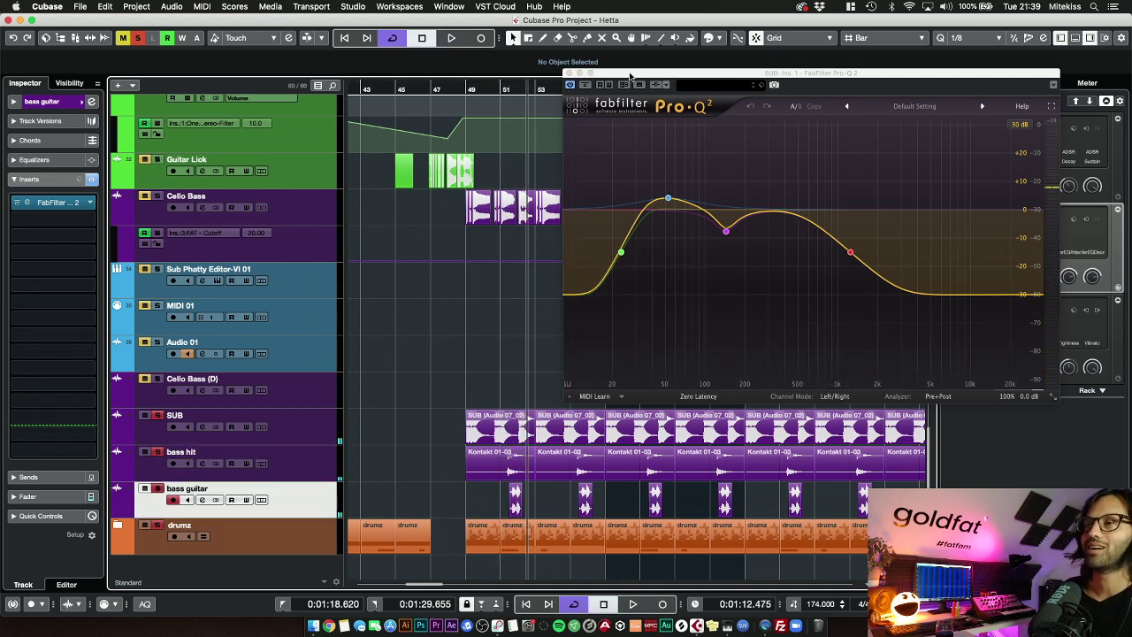
Close SUB's equalizer and check the FabFilter Pro-Q 2 inserts on the bass guitar and bass hit tracks
{"action": "left_click_drag", "start_coordinate": [630, 75], "coordinate": [560, 75]}
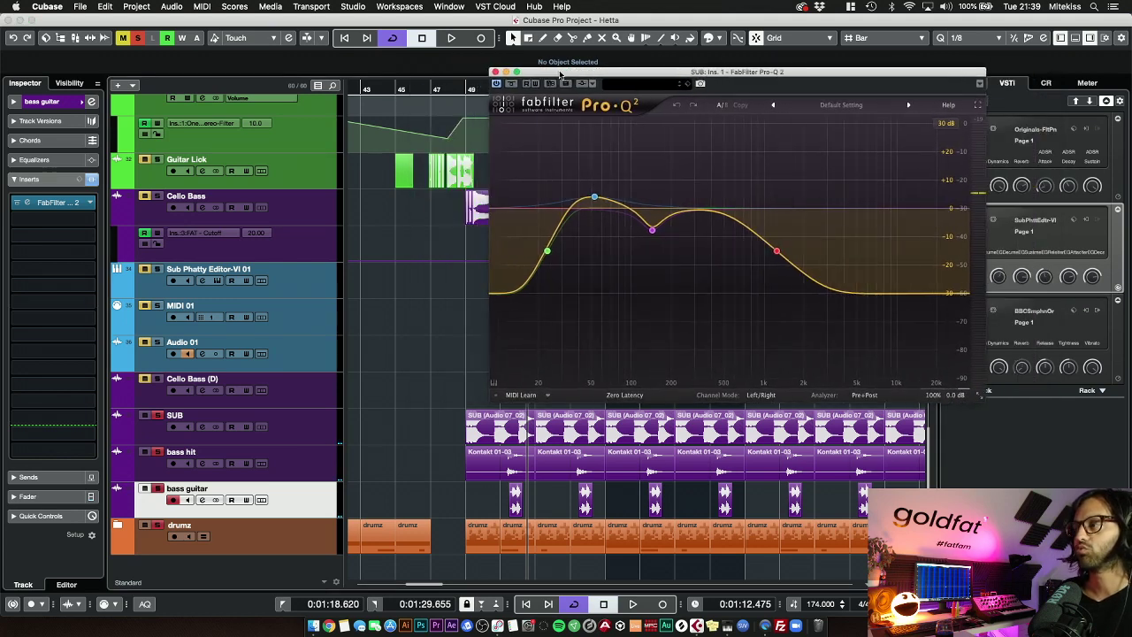
{"action": "left_click", "coordinate": [495, 71]}
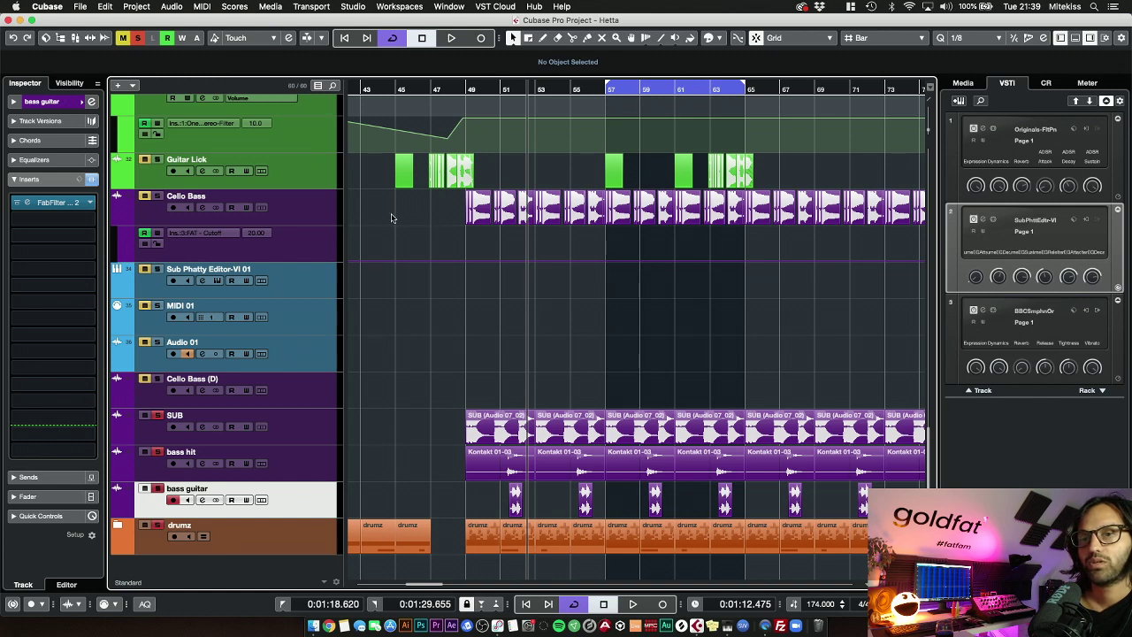
{"action": "left_click", "coordinate": [71, 205]}
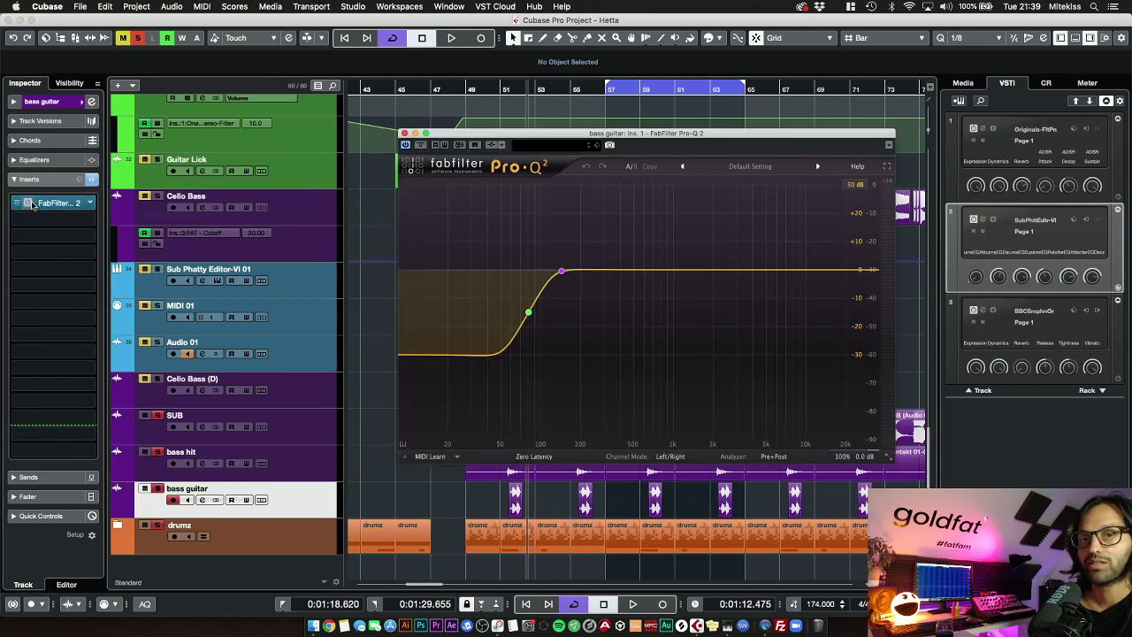
{"action": "left_click", "coordinate": [71, 205]}
{"action": "left_click", "coordinate": [314, 474]}
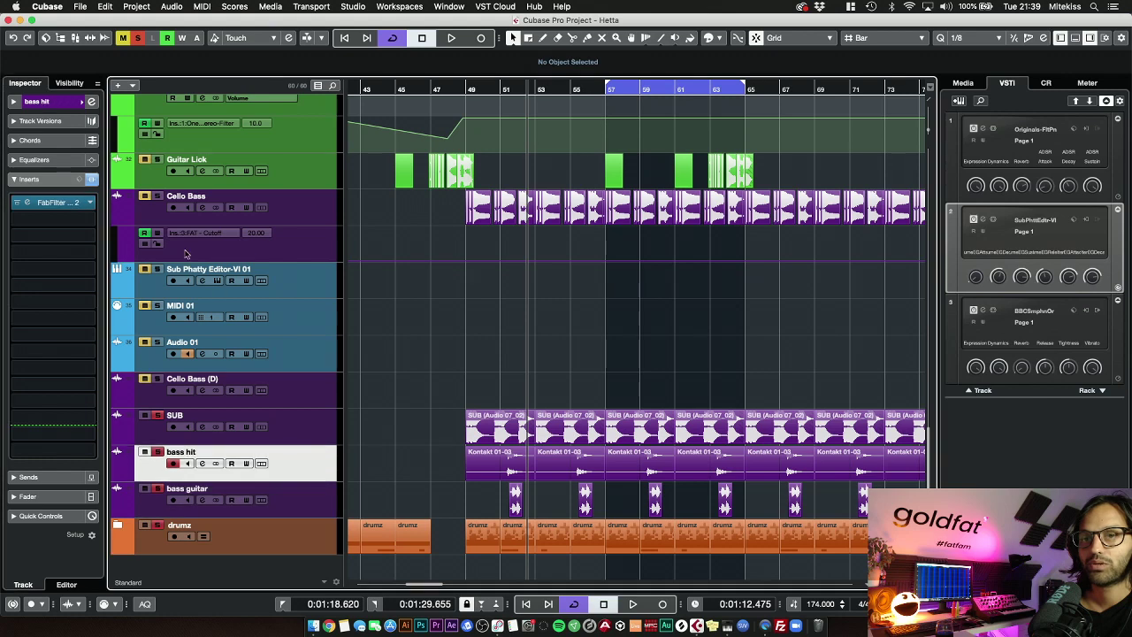
{"action": "left_click", "coordinate": [26, 205]}
{"action": "left_click", "coordinate": [27, 205]}
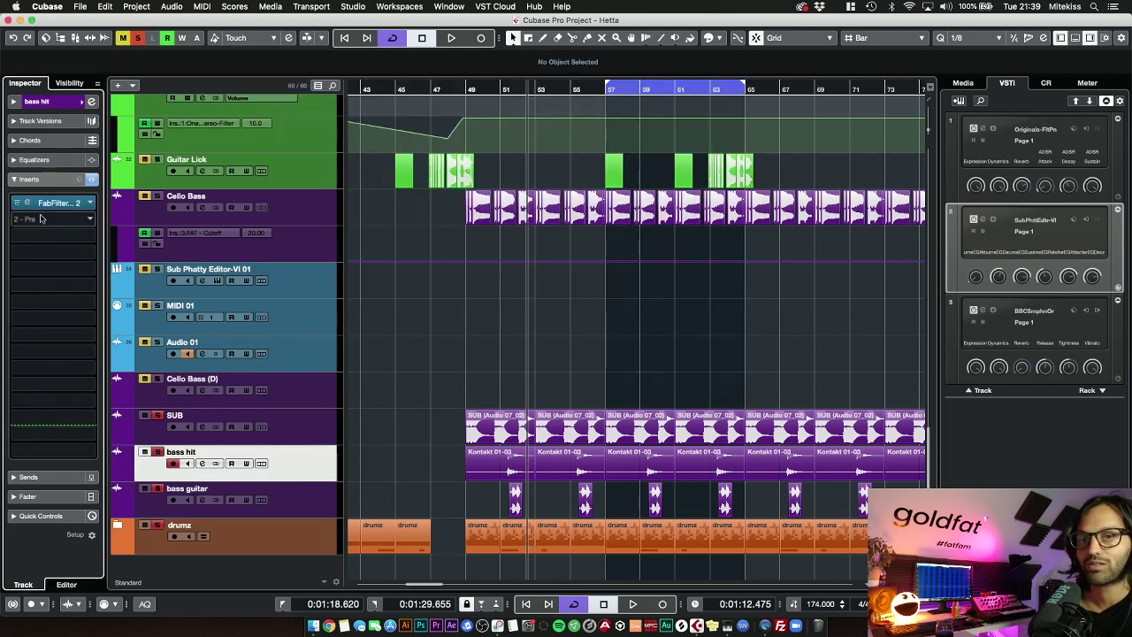
Select and solo Cello Bass, place the playhead at bar 49, and check its FabFilter Pro-Q 2 and RVox Stereo inserts
{"action": "left_click", "coordinate": [144, 209]}
{"action": "mouse_move", "coordinate": [470, 91]}
{"action": "left_mouse_down"}
{"action": "mouse_move", "coordinate": [475, 166]}
{"action": "mouse_move", "coordinate": [459, 95]}
{"action": "left_mouse_up"}
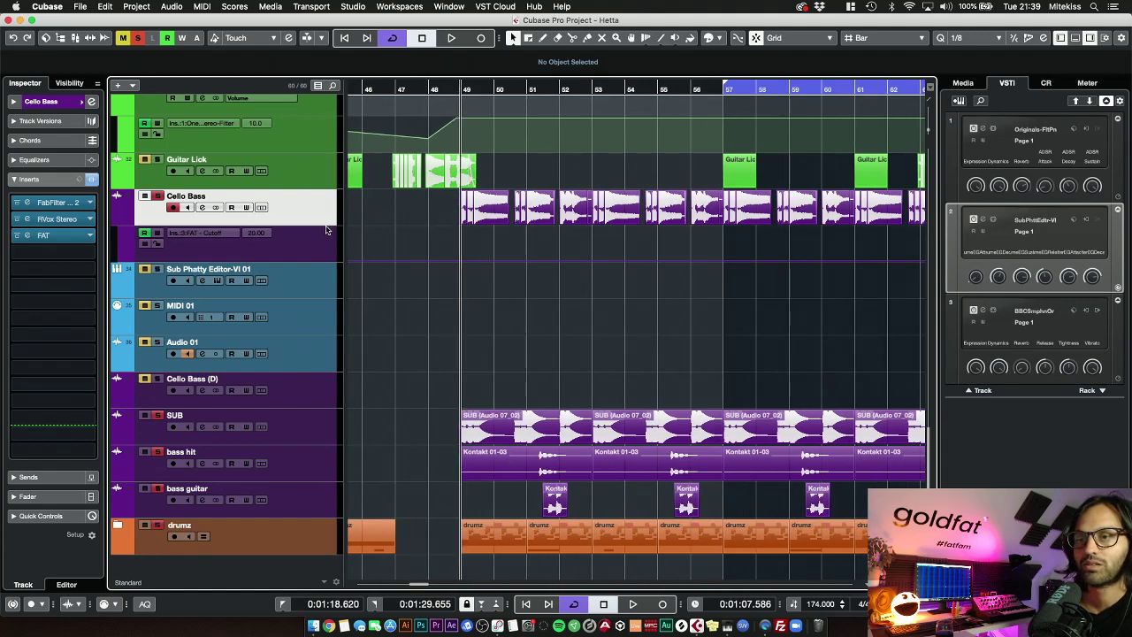
{"action": "double_click", "coordinate": [36, 202]}
{"action": "double_click", "coordinate": [35, 203]}
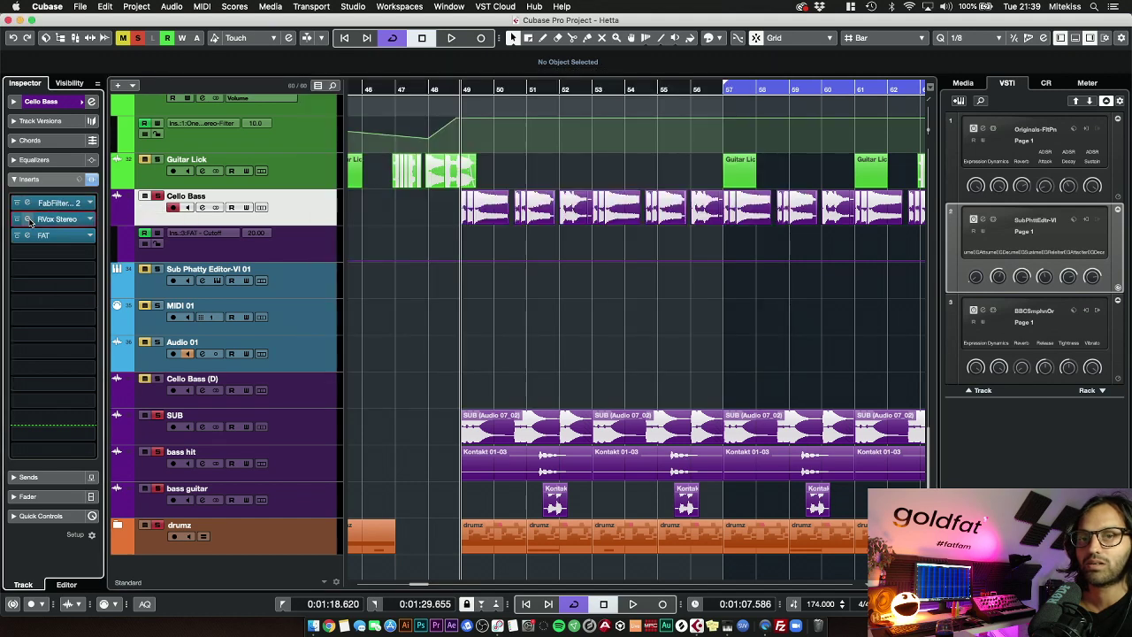
{"action": "double_click", "coordinate": [31, 220]}
{"action": "double_click", "coordinate": [30, 221]}
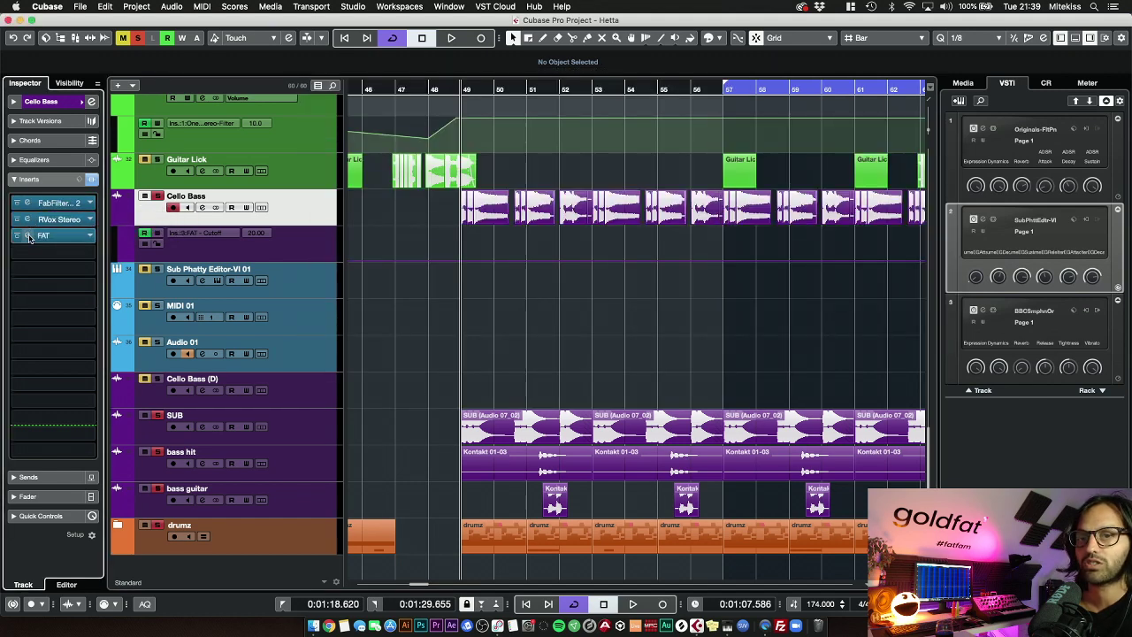
View the FAT filter on Cello Bass, moving its window over the arrangement before closing it
{"action": "double_click", "coordinate": [29, 236]}
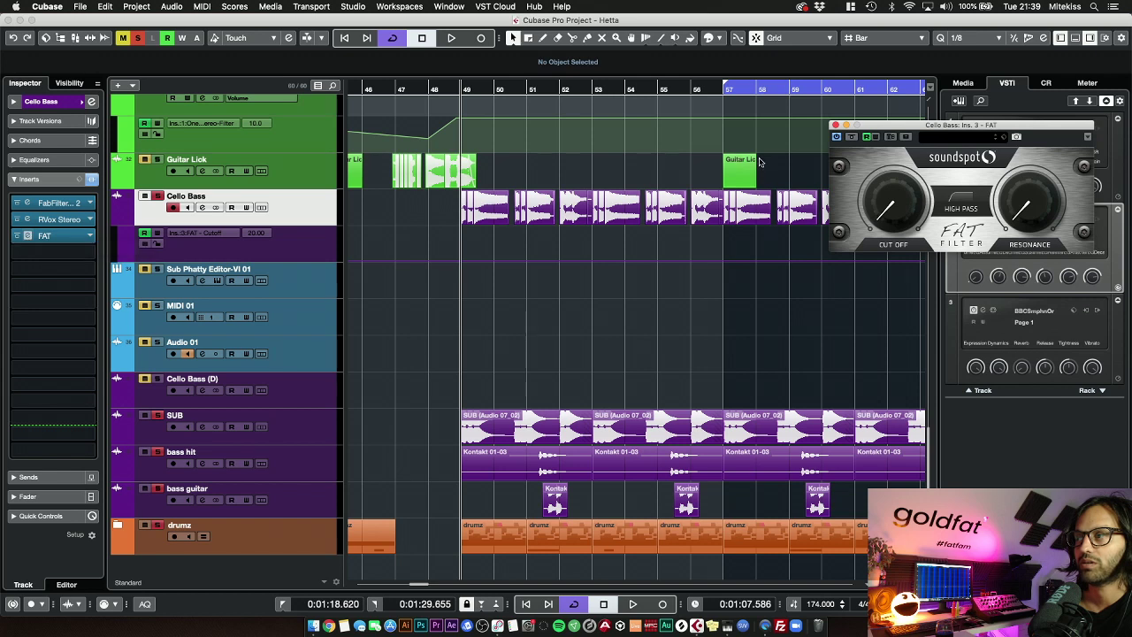
{"action": "left_click_drag", "start_coordinate": [925, 128], "coordinate": [575, 159]}
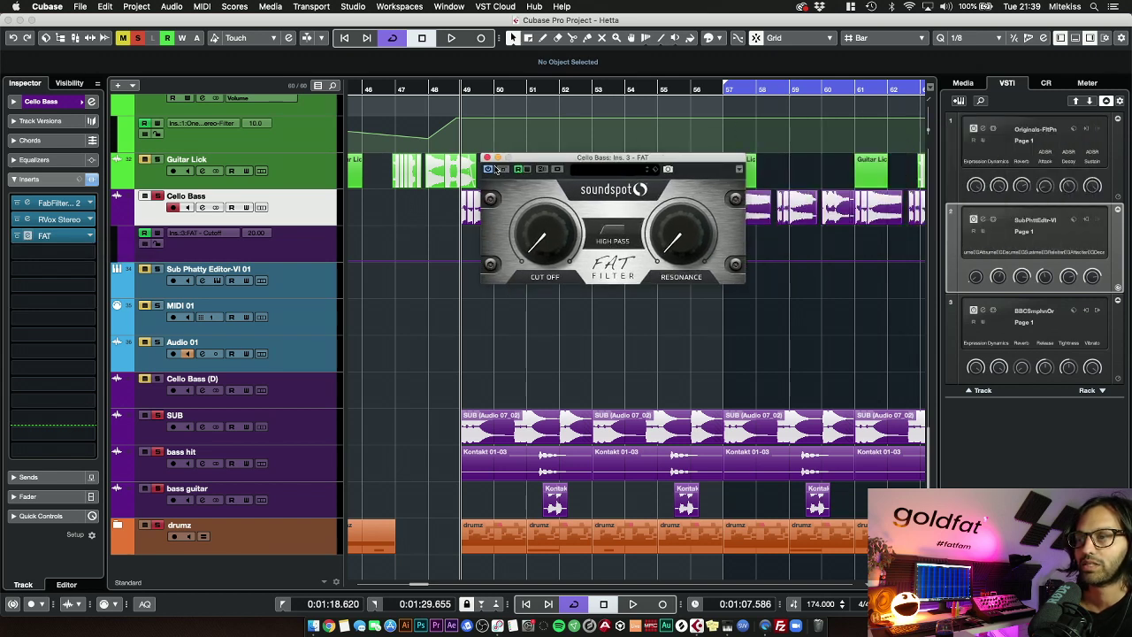
{"action": "left_click", "coordinate": [486, 158]}
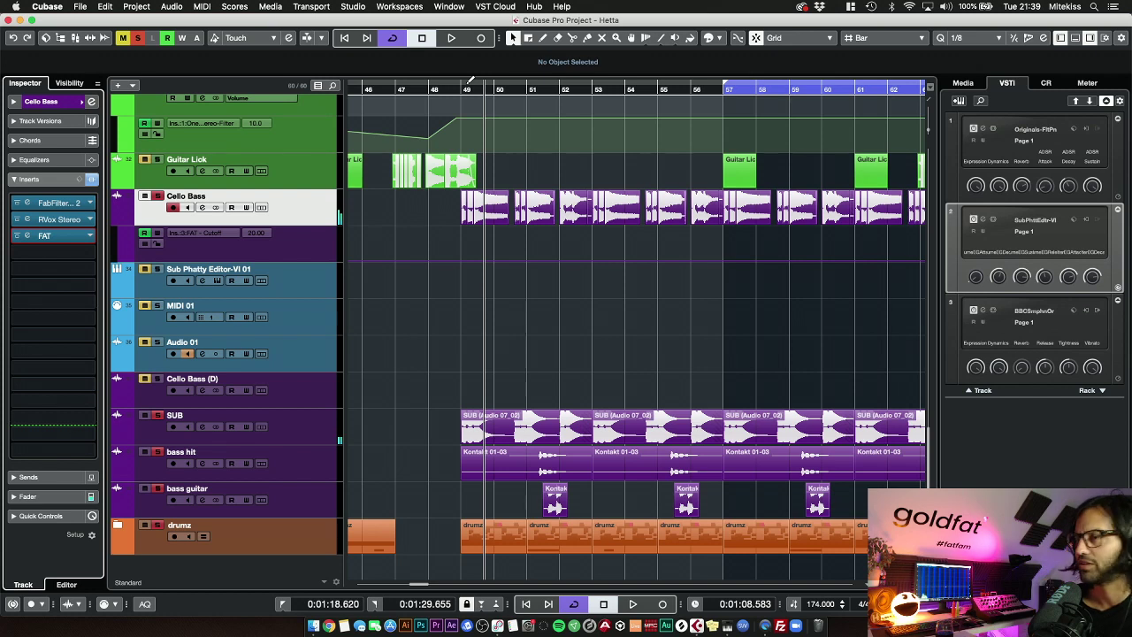
Play the bass layers together with the drums and expand the drumz folder to show its tracks
{"action": "key", "text": "space"}
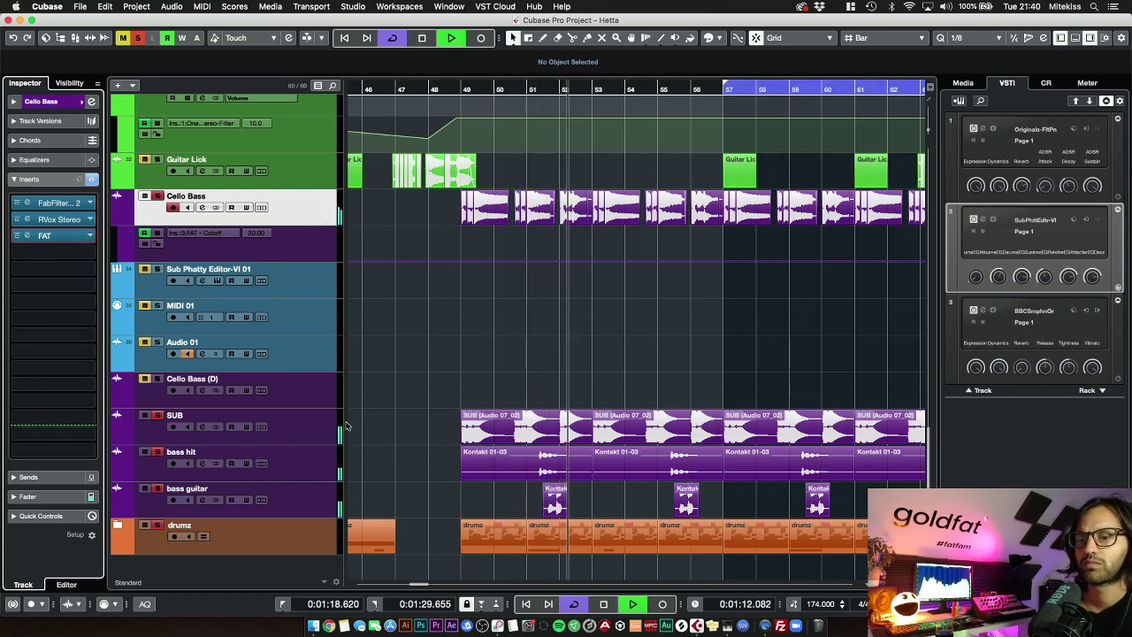
{"action": "left_click", "coordinate": [135, 537]}
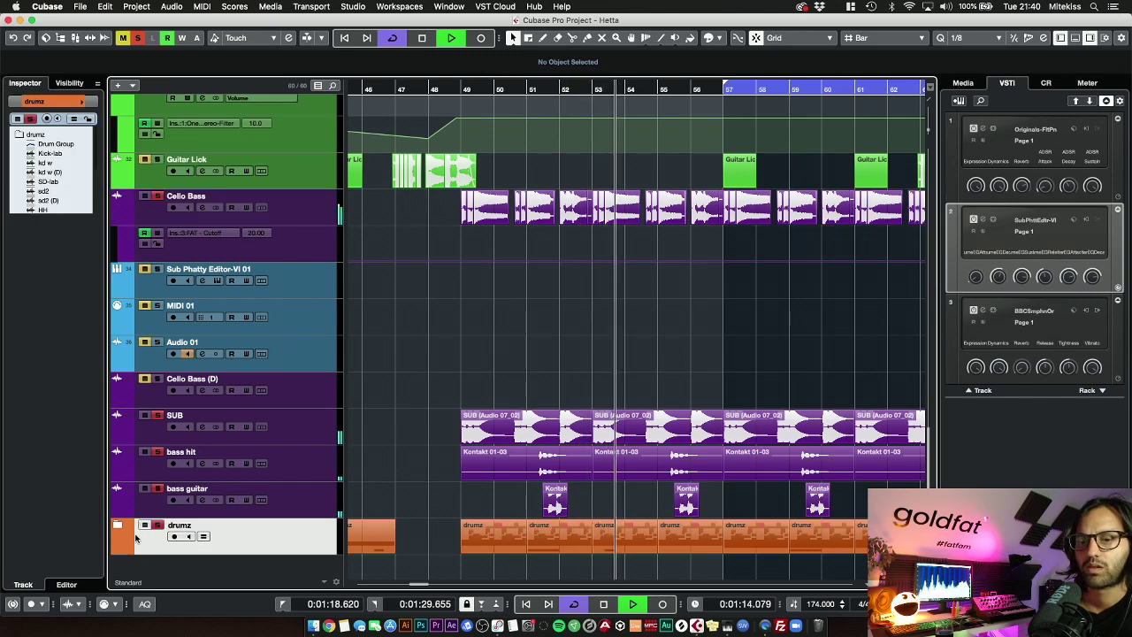
{"action": "left_click", "coordinate": [117, 526]}
{"action": "scroll", "coordinate": [375, 377], "scroll_direction": "down", "scroll_amount": 5}
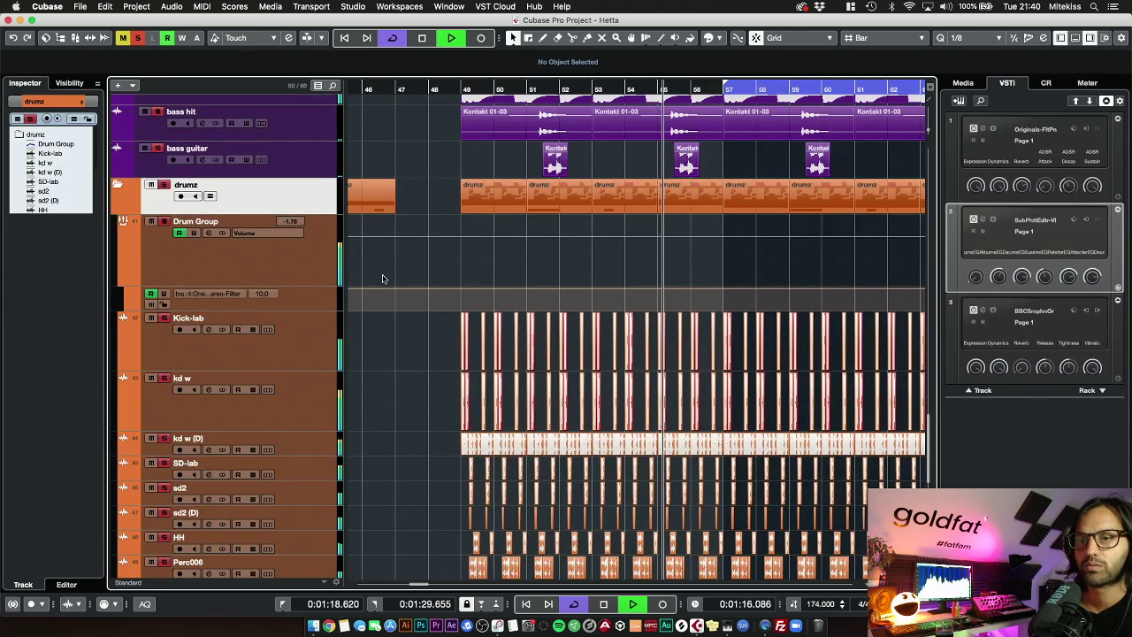
Solo the rev Perc track and audition it from around bar 60 within the looped section
{"action": "scroll", "coordinate": [415, 252], "scroll_direction": "down", "scroll_amount": 5}
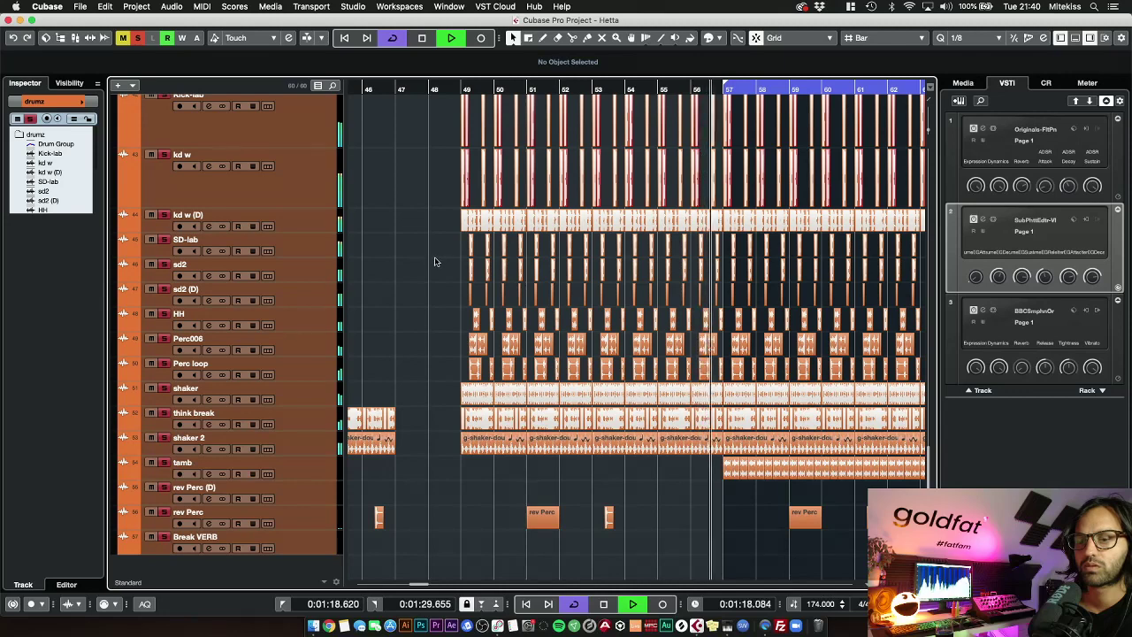
{"action": "key", "text": "g"}
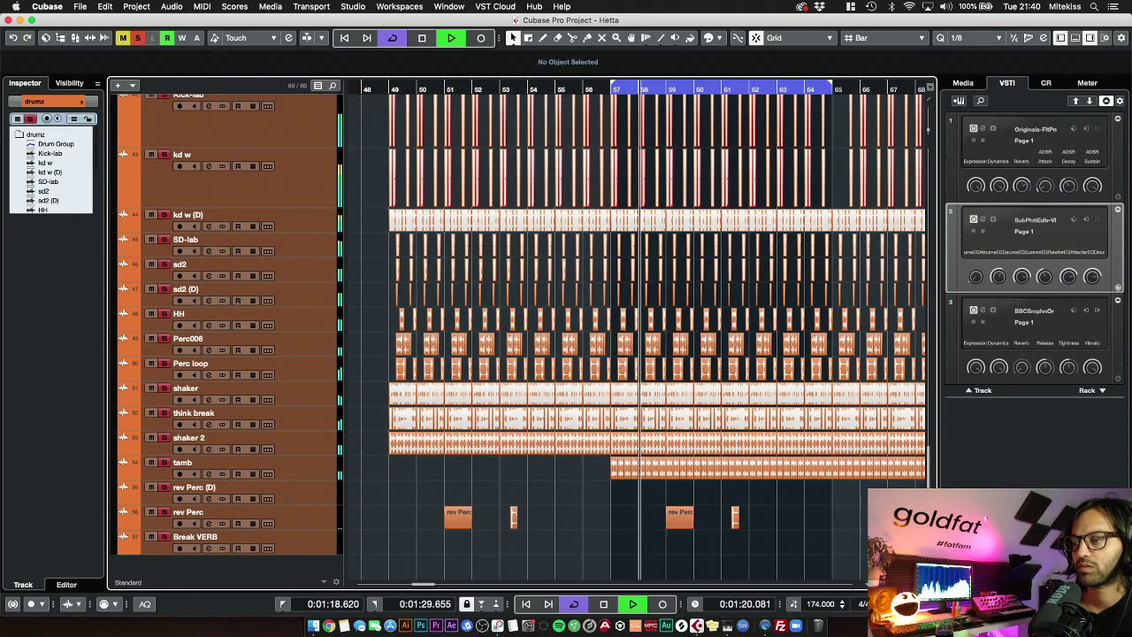
{"action": "key", "text": "g"}
{"action": "left_click", "coordinate": [726, 529]}
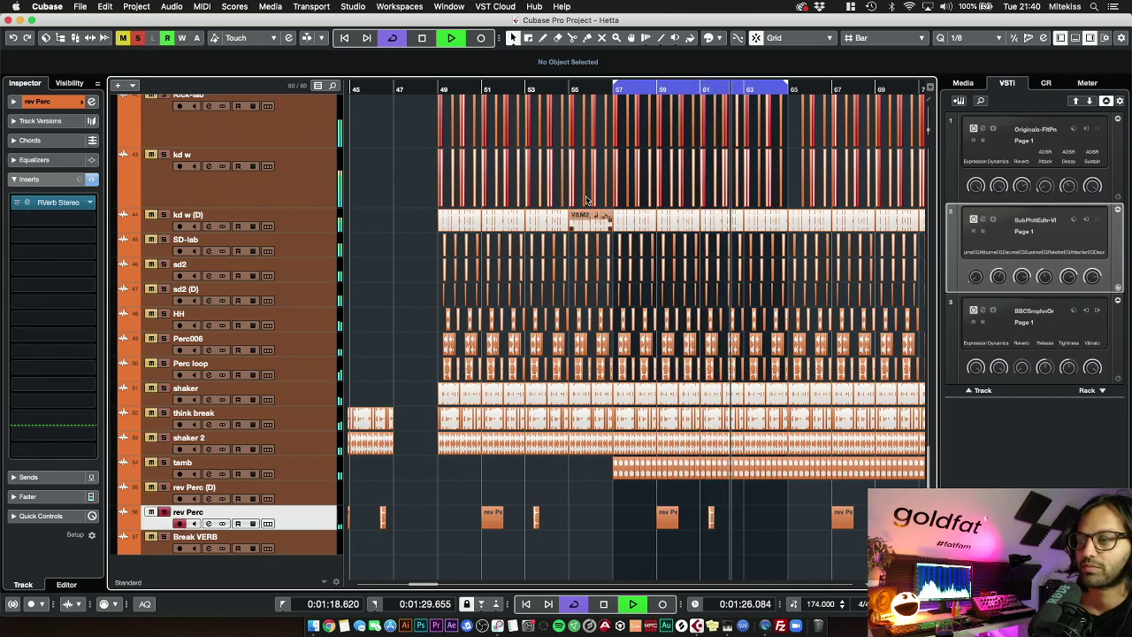
{"action": "left_click", "coordinate": [686, 90]}
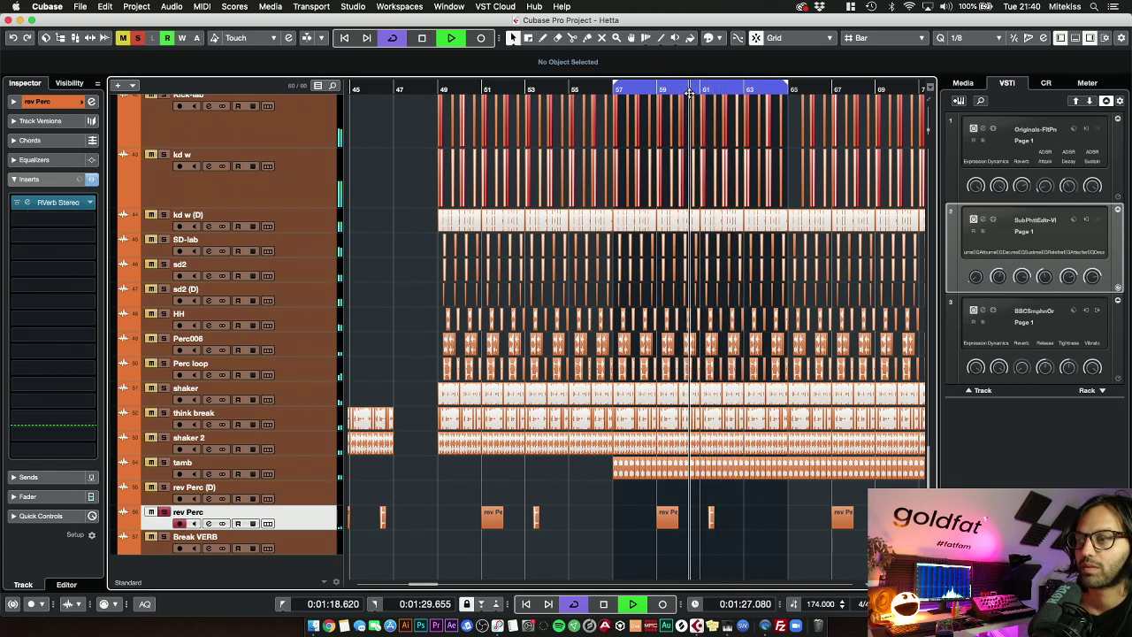
View the RVerb Stereo insert on rev Perc, close it and stop playback
{"action": "left_click", "coordinate": [55, 202]}
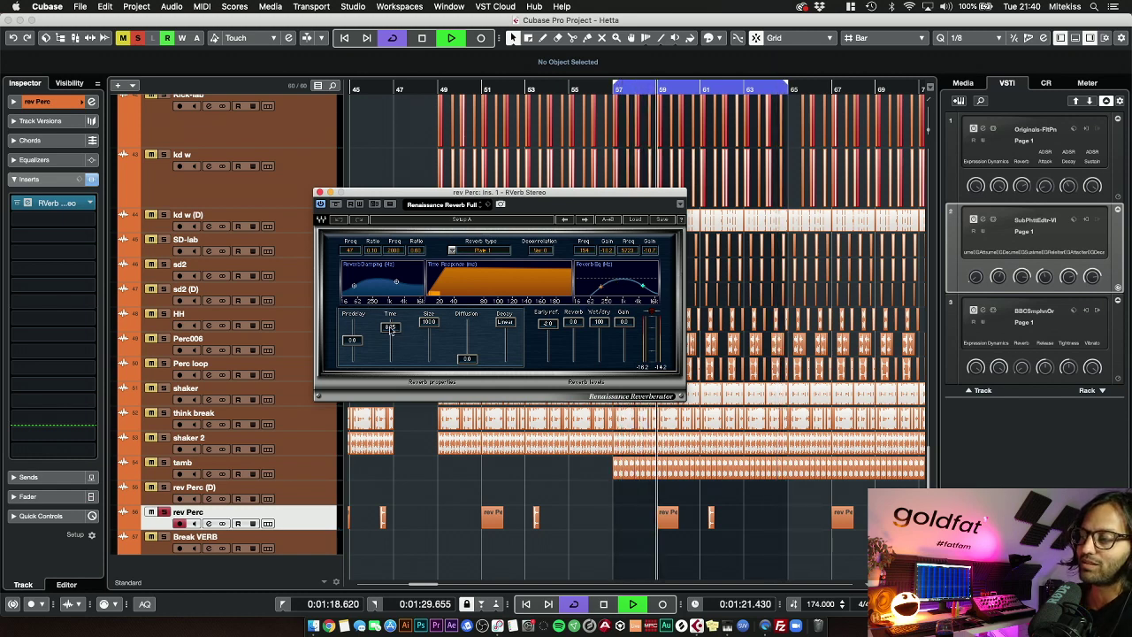
{"action": "left_click", "coordinate": [320, 192]}
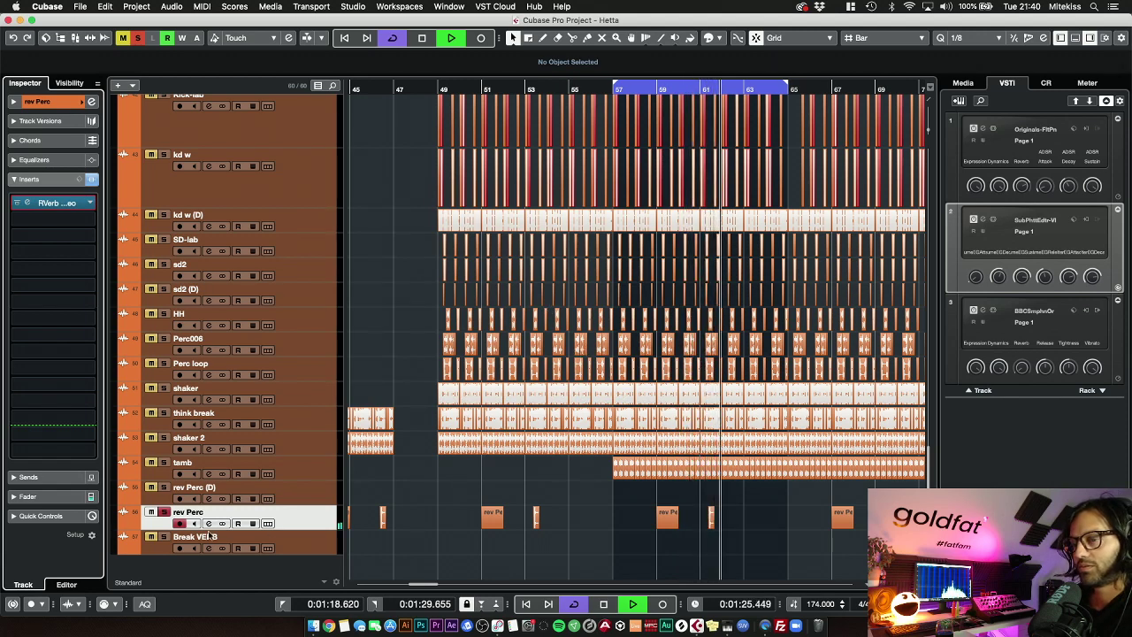
{"action": "key", "text": "space"}
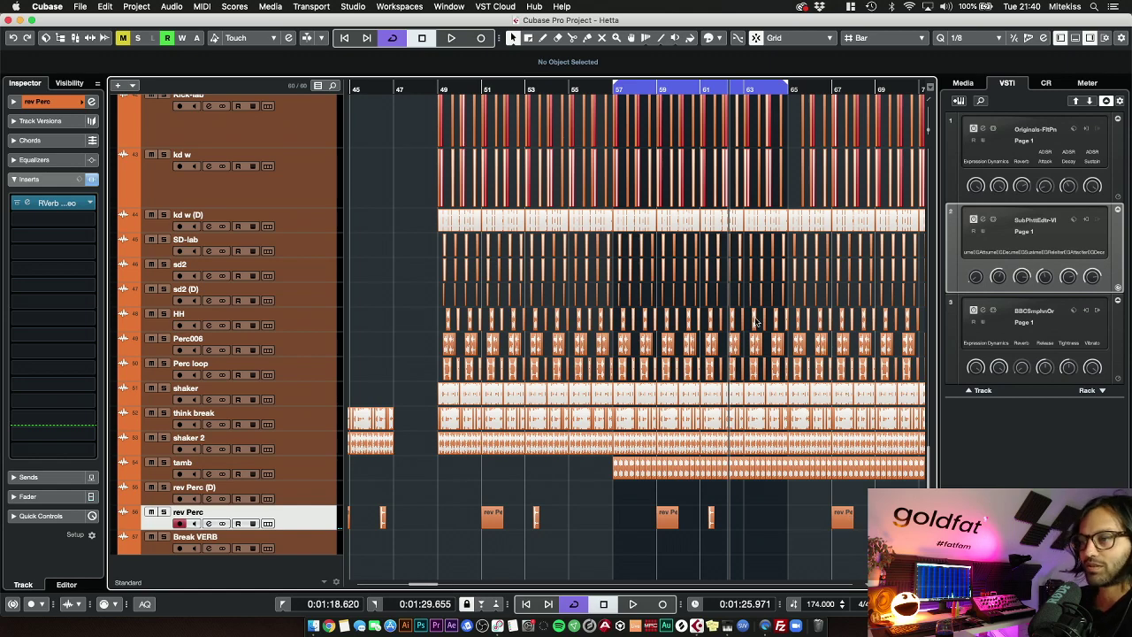
Add a stereo effect track named Drum Verb with ValhallaVintageVerb, starting from the Drum Group track
{"action": "scroll", "coordinate": [748, 323], "scroll_direction": "up", "scroll_amount": 15}
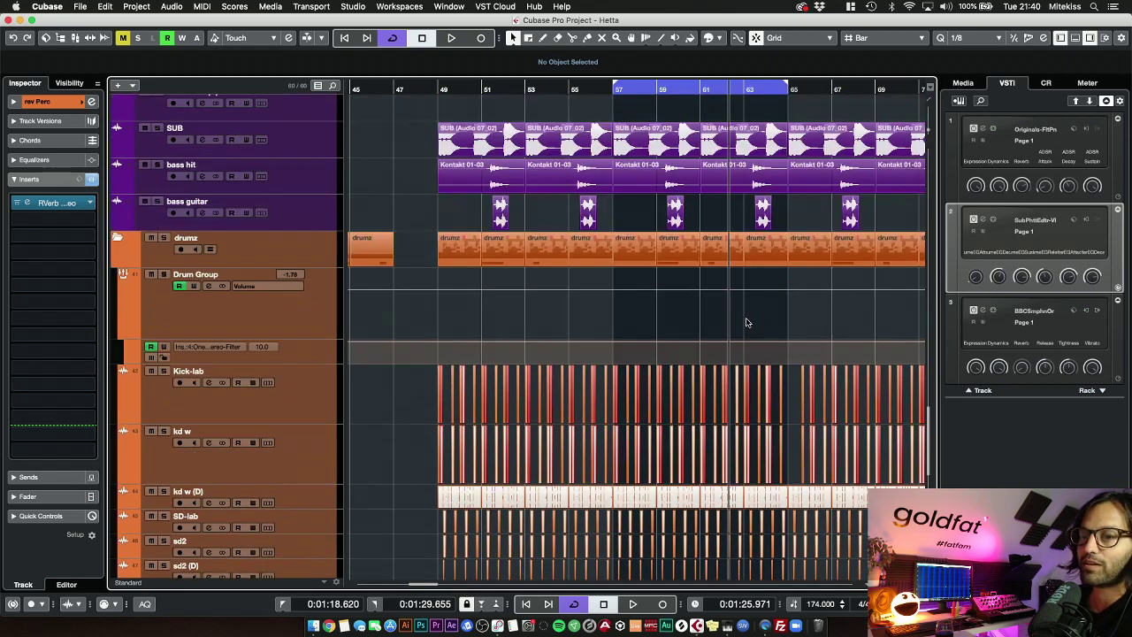
{"action": "scroll", "coordinate": [743, 324], "scroll_direction": "down", "scroll_amount": 15}
{"action": "scroll", "coordinate": [740, 324], "scroll_direction": "up", "scroll_amount": 10}
{"action": "left_click", "coordinate": [337, 242]}
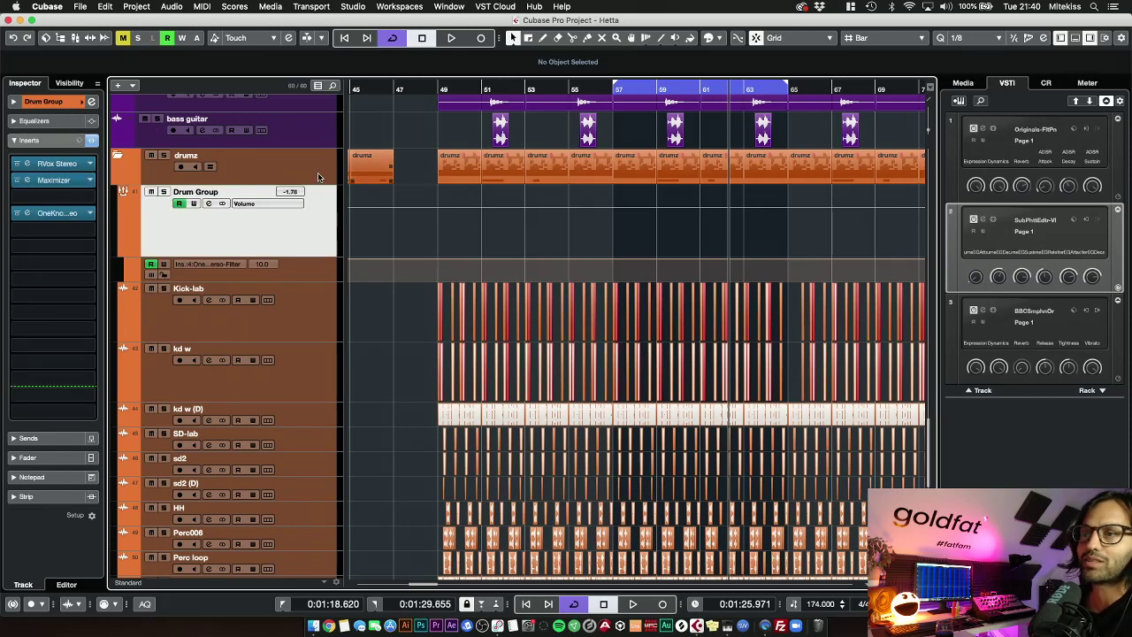
{"action": "right_click", "coordinate": [305, 225]}
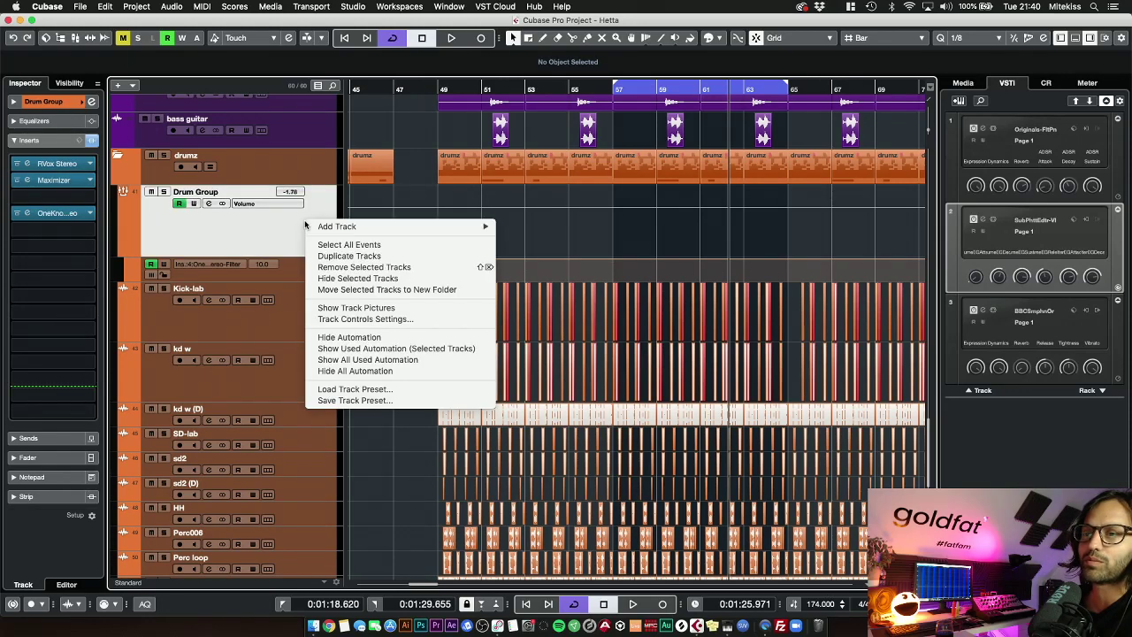
{"action": "mouse_move", "coordinate": [416, 227]}
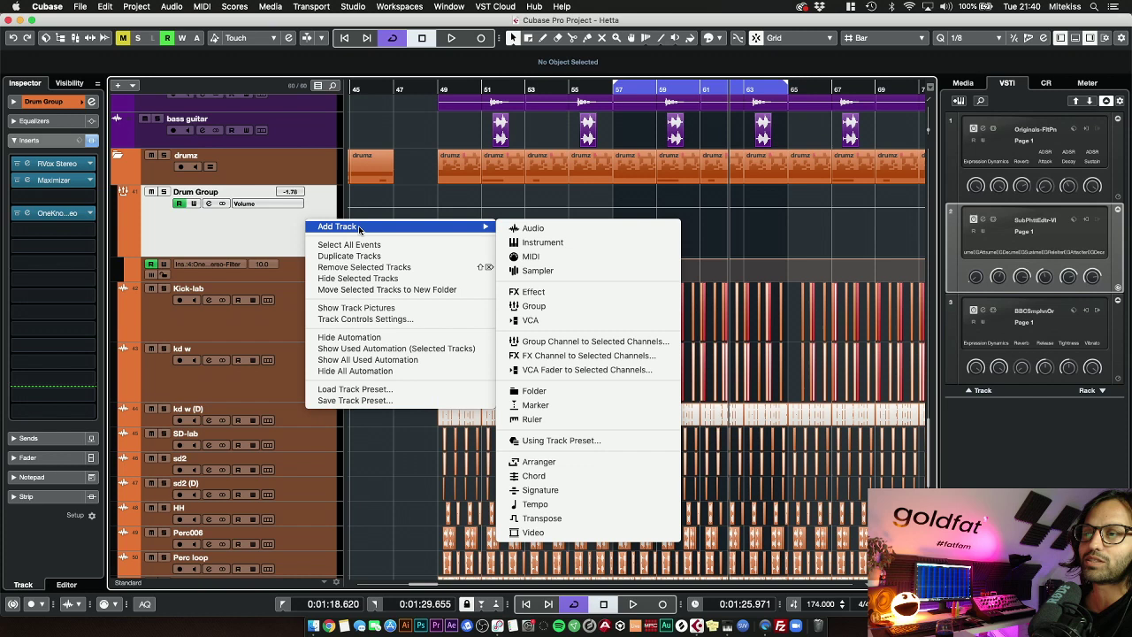
{"action": "left_click", "coordinate": [557, 293]}
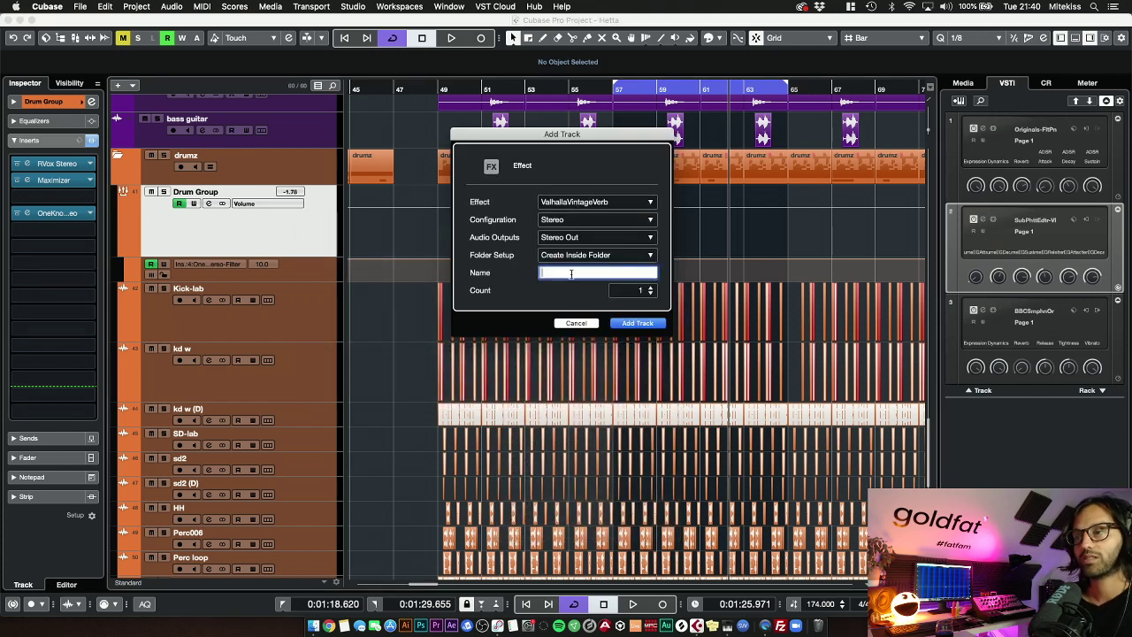
{"action": "type", "text": "Drum Ver"}
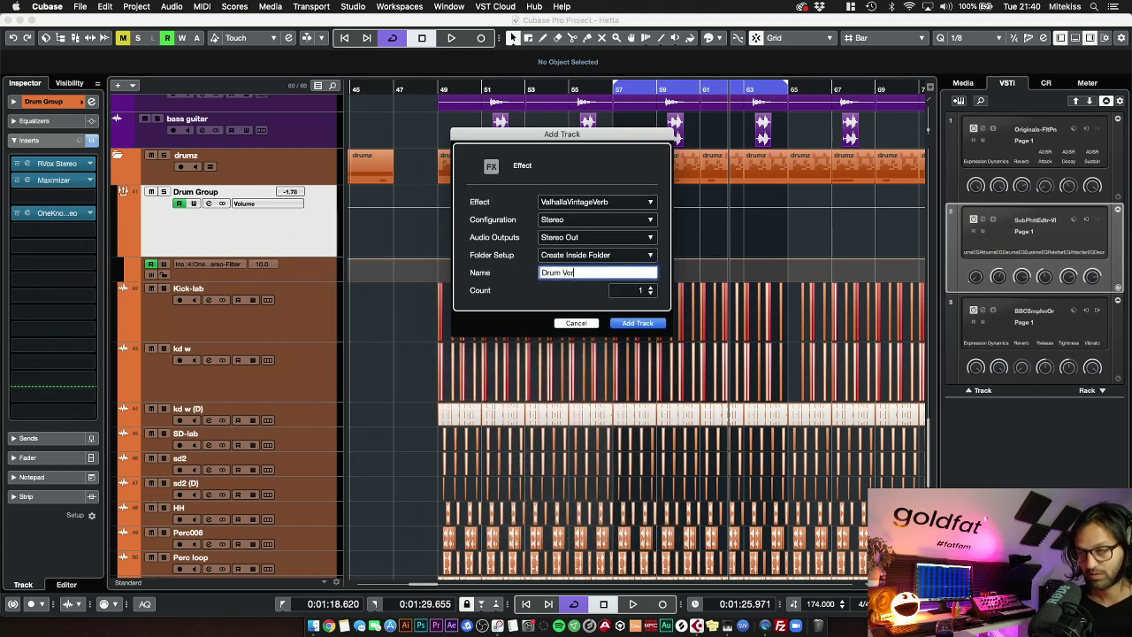
{"action": "type", "text": "b"}
{"action": "key", "text": "Return"}
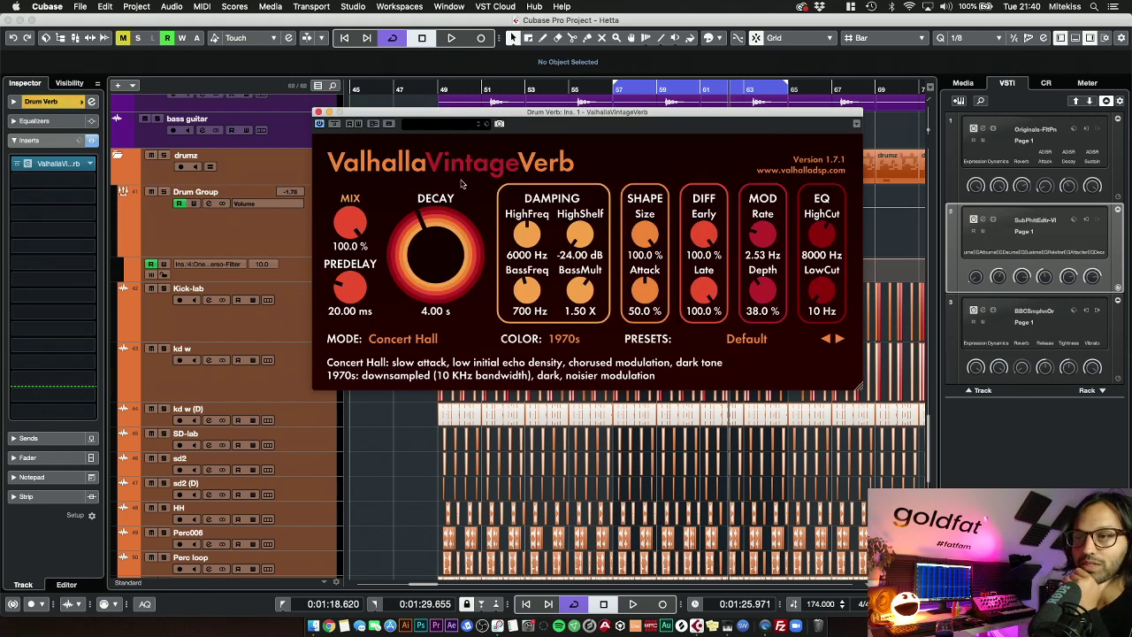
Set ValhallaVintageVerb's predelay to 0.00 ms and decay to 0.20 s, then close the plugin
{"action": "left_click_drag", "start_coordinate": [352, 290], "coordinate": [354, 402]}
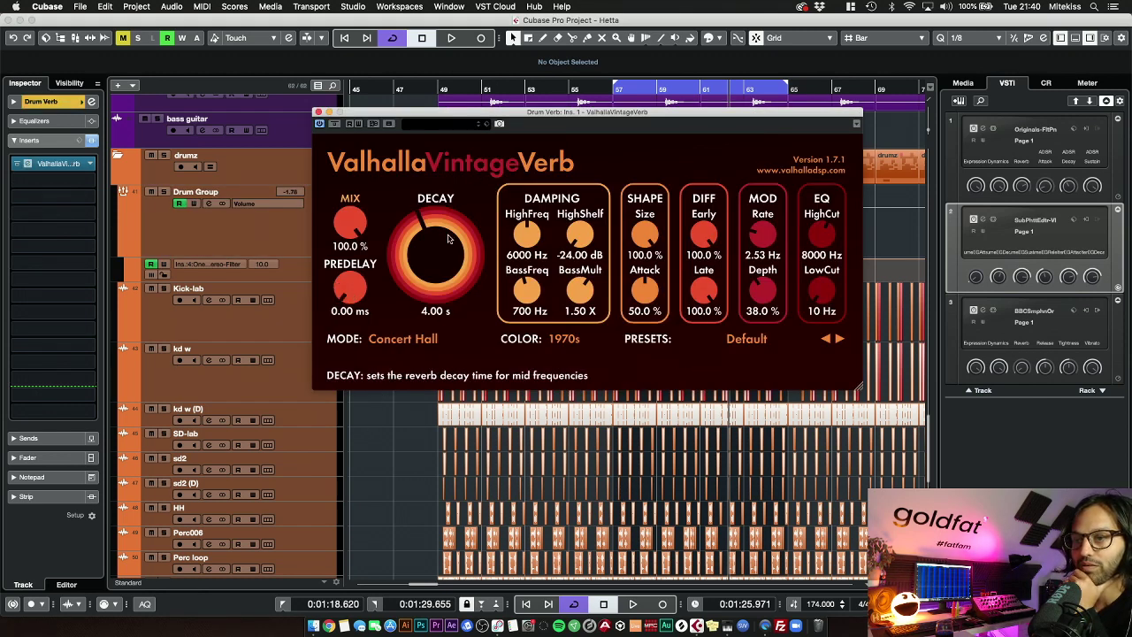
{"action": "left_click_drag", "start_coordinate": [449, 241], "coordinate": [417, 427]}
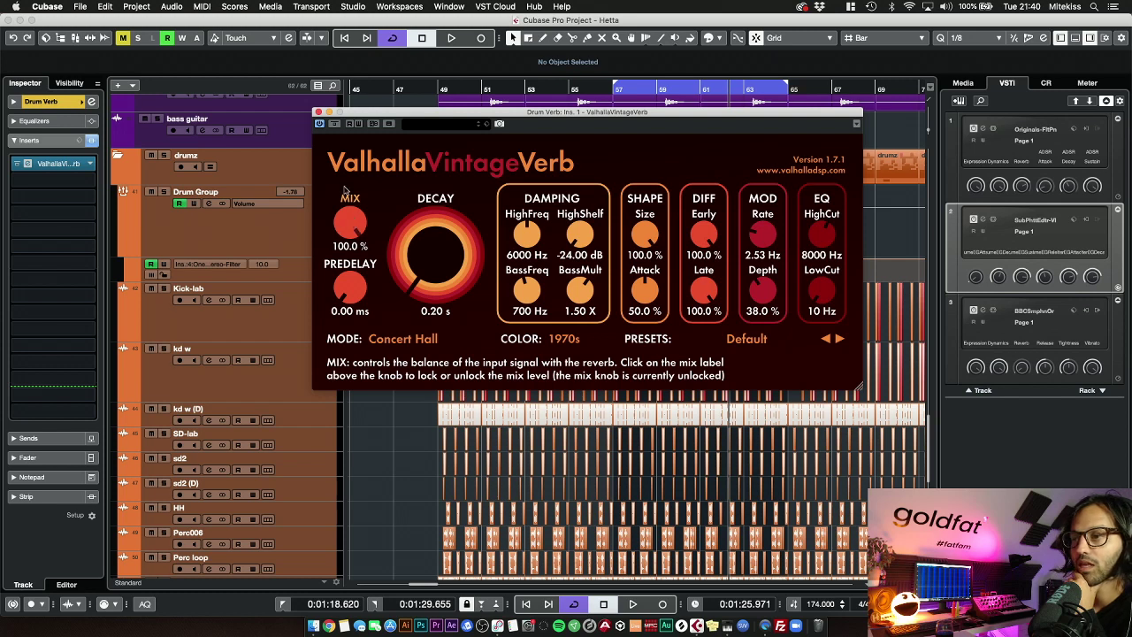
{"action": "left_click", "coordinate": [319, 113]}
Route the Drum Group's first send to Drum Verb and activate the send
{"action": "left_click", "coordinate": [290, 219]}
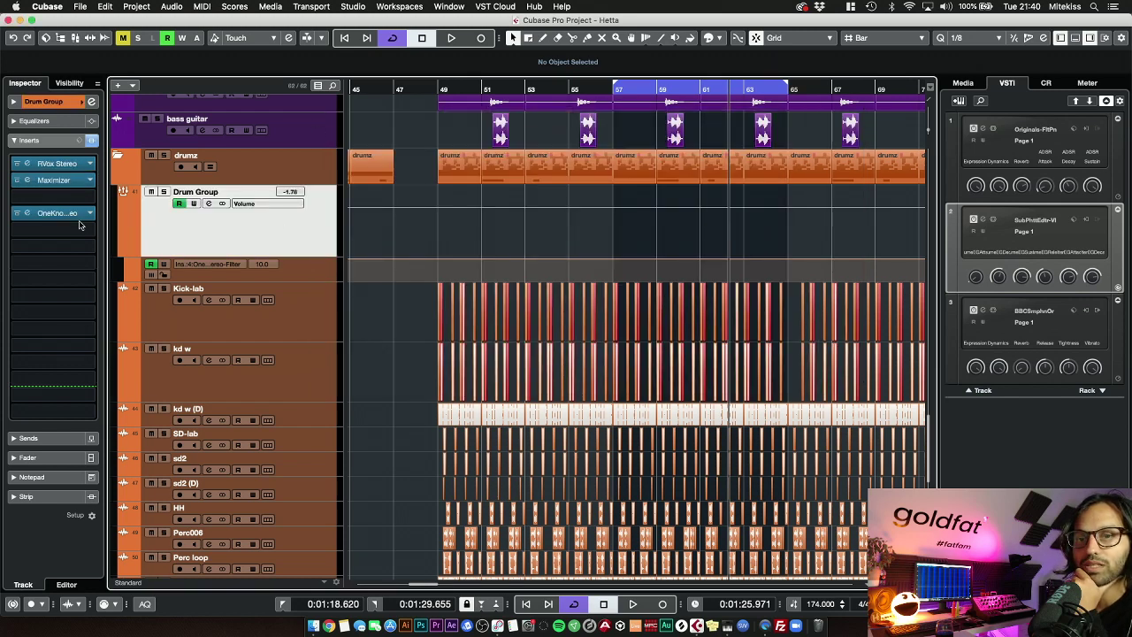
{"action": "left_click", "coordinate": [35, 438]}
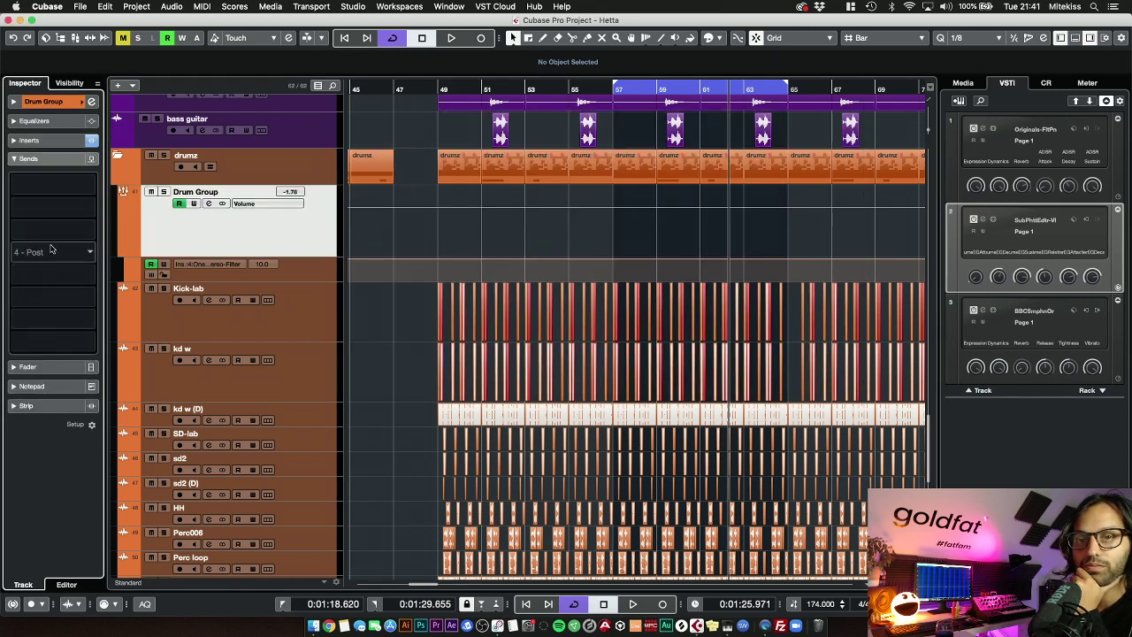
{"action": "left_click", "coordinate": [59, 189]}
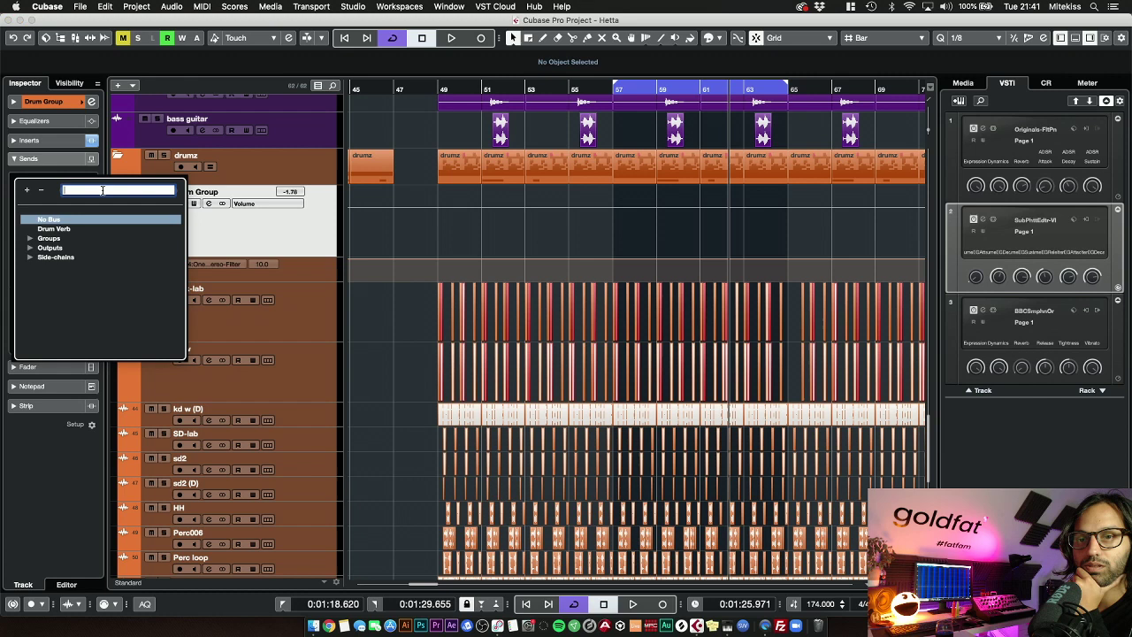
{"action": "left_click", "coordinate": [46, 229]}
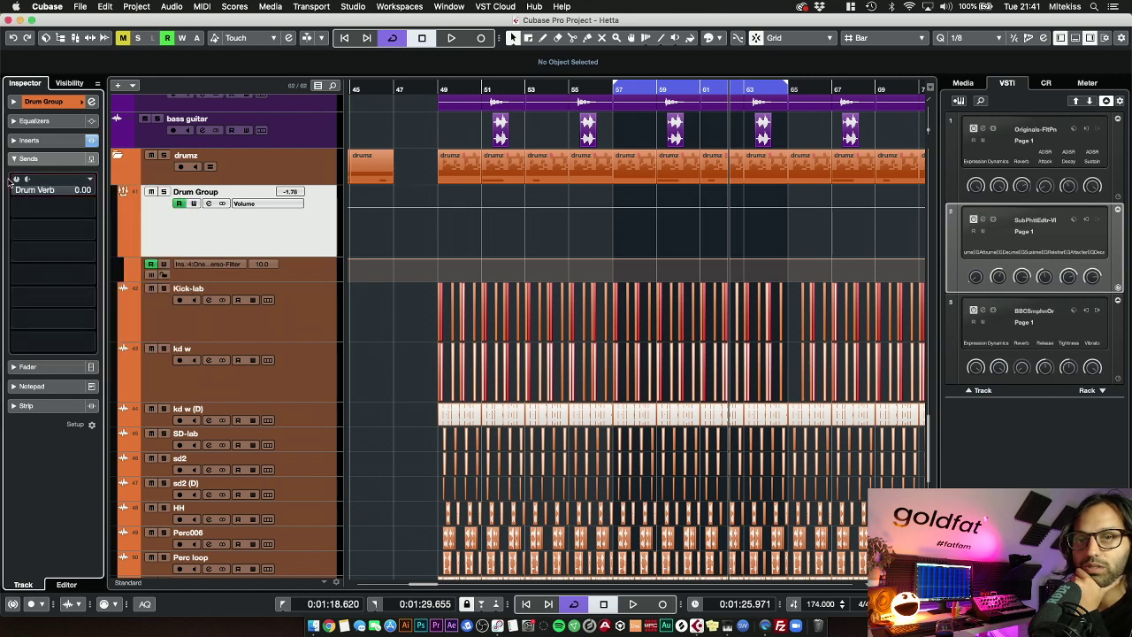
{"action": "left_click", "coordinate": [16, 180]}
Play the project and pull the Drum Verb channel's volume all the way down
{"action": "scroll", "coordinate": [374, 233], "scroll_direction": "down", "scroll_amount": 6}
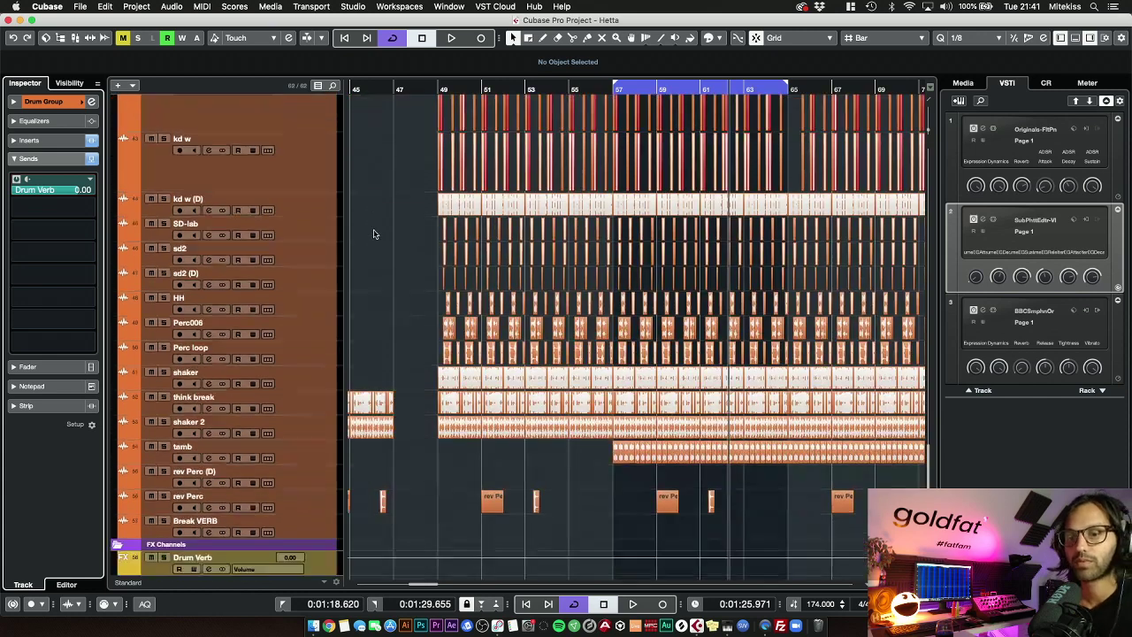
{"action": "left_click", "coordinate": [246, 540]}
{"action": "key", "text": "space"}
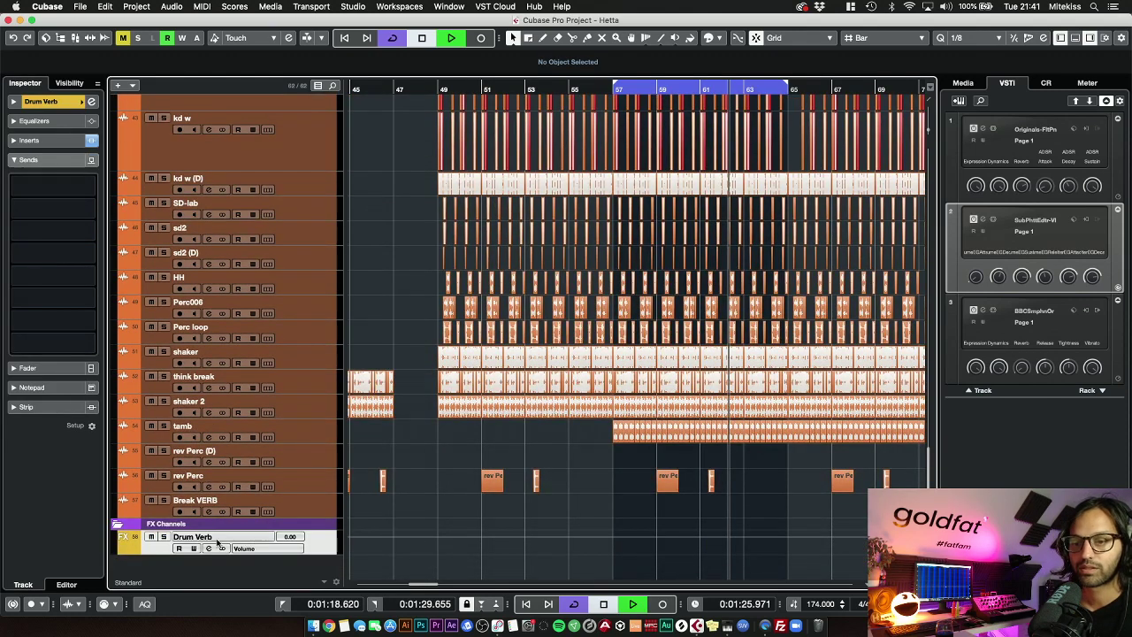
{"action": "left_click", "coordinate": [37, 389]}
{"action": "left_click", "coordinate": [26, 178]}
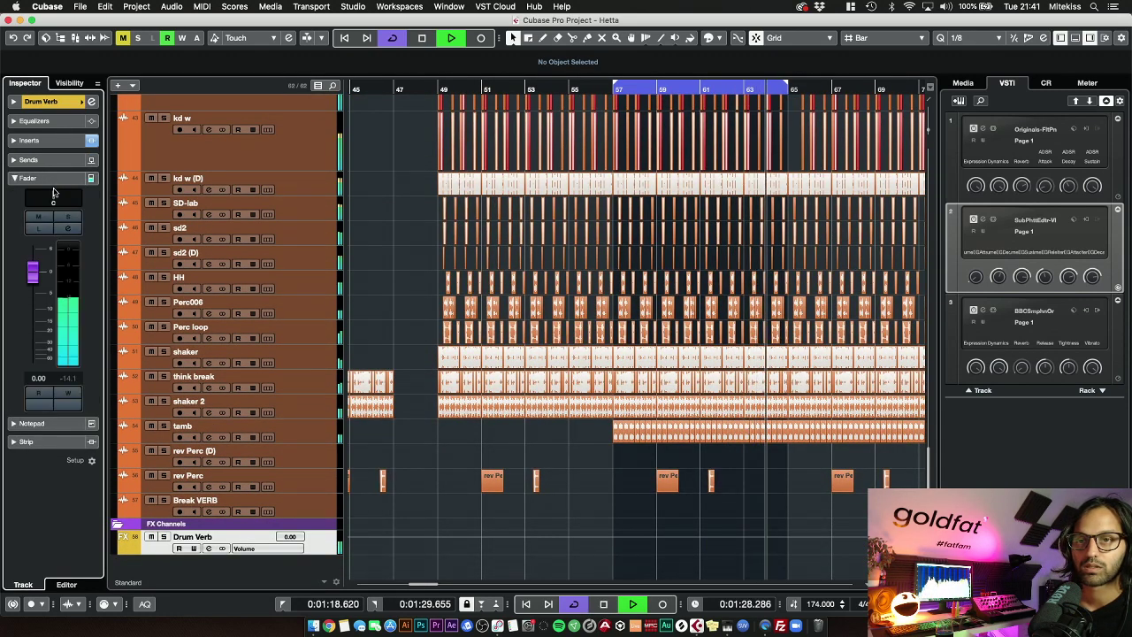
{"action": "left_click_drag", "start_coordinate": [32, 271], "coordinate": [40, 354]}
{"action": "left_click", "coordinate": [85, 101]}
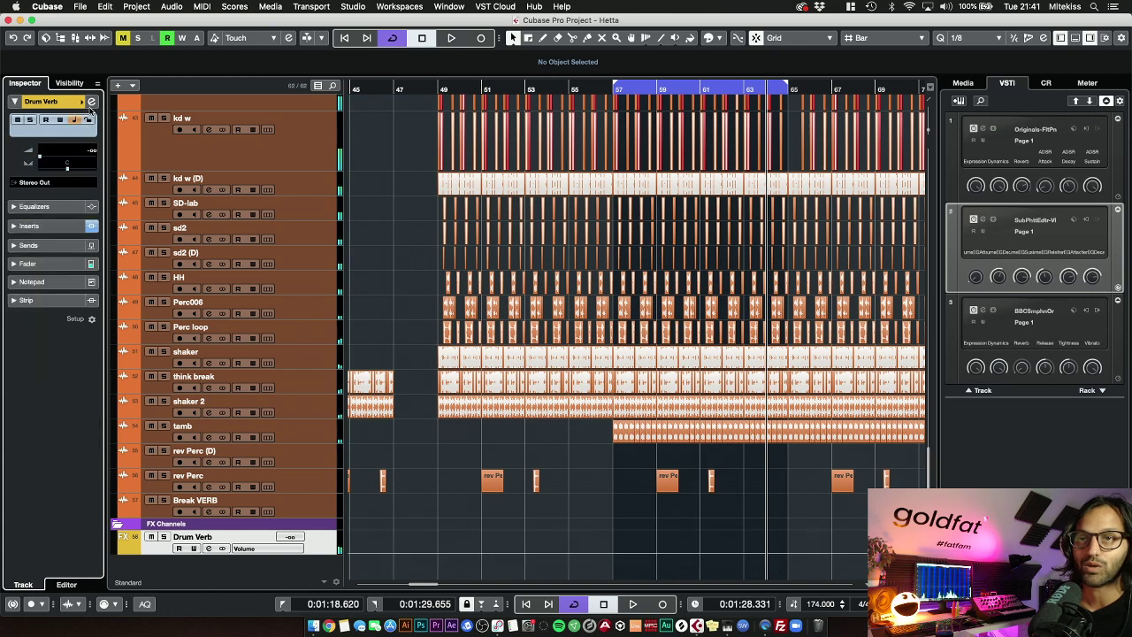
{"action": "left_click", "coordinate": [91, 101]}
{"action": "left_click_drag", "start_coordinate": [403, 414], "coordinate": [507, 408]}
{"action": "key", "text": "space"}
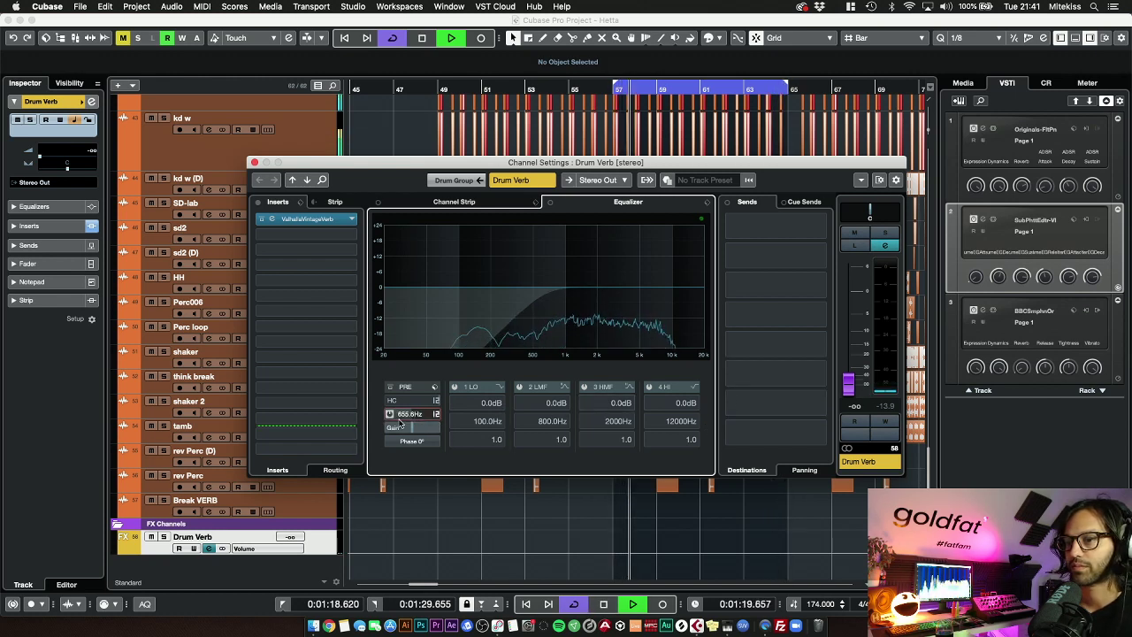
Raise Drum Verb's level, solo the channel with the drums, and fine-tune its volume to about -20.1 dB
{"action": "left_click_drag", "start_coordinate": [848, 385], "coordinate": [848, 354]}
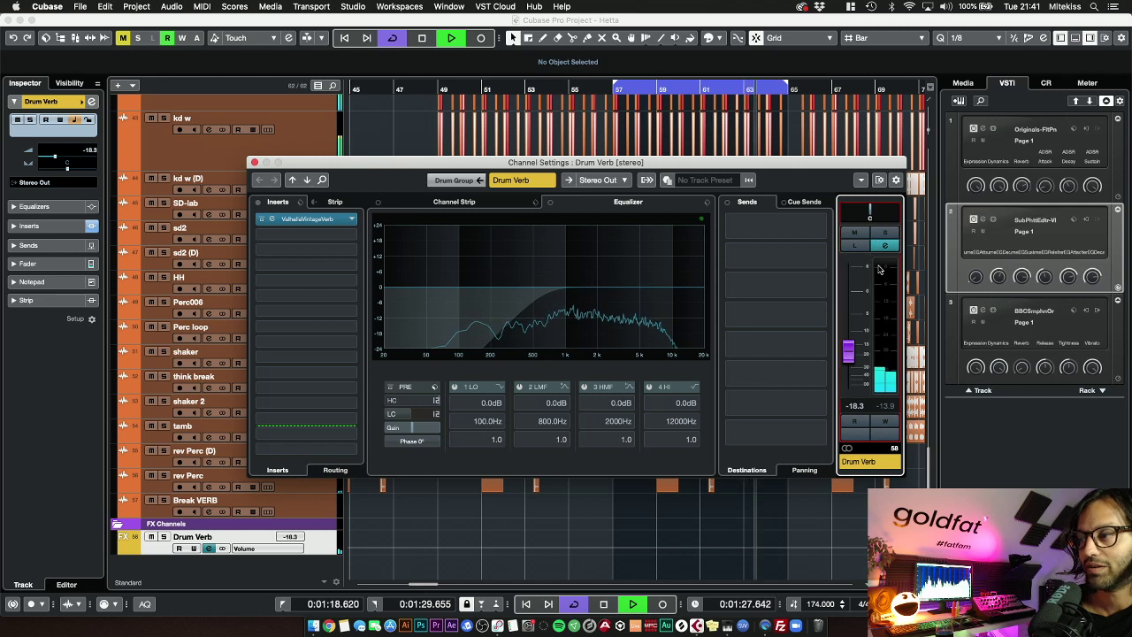
{"action": "left_click", "coordinate": [163, 540]}
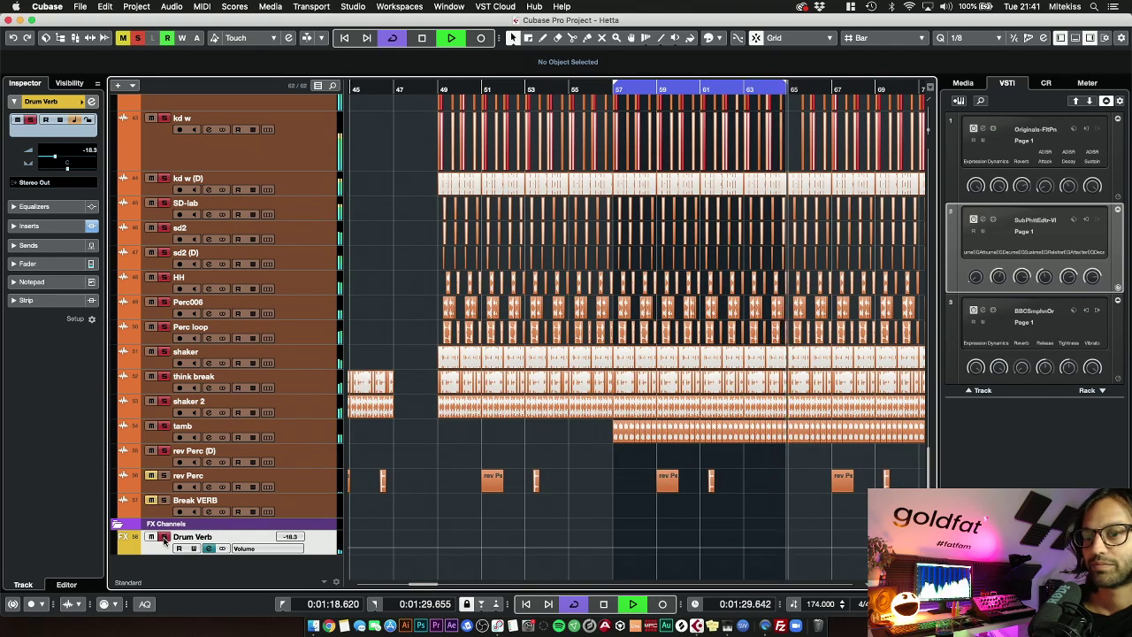
{"action": "left_click", "coordinate": [27, 264]}
{"action": "left_click_drag", "start_coordinate": [34, 326], "coordinate": [36, 332]}
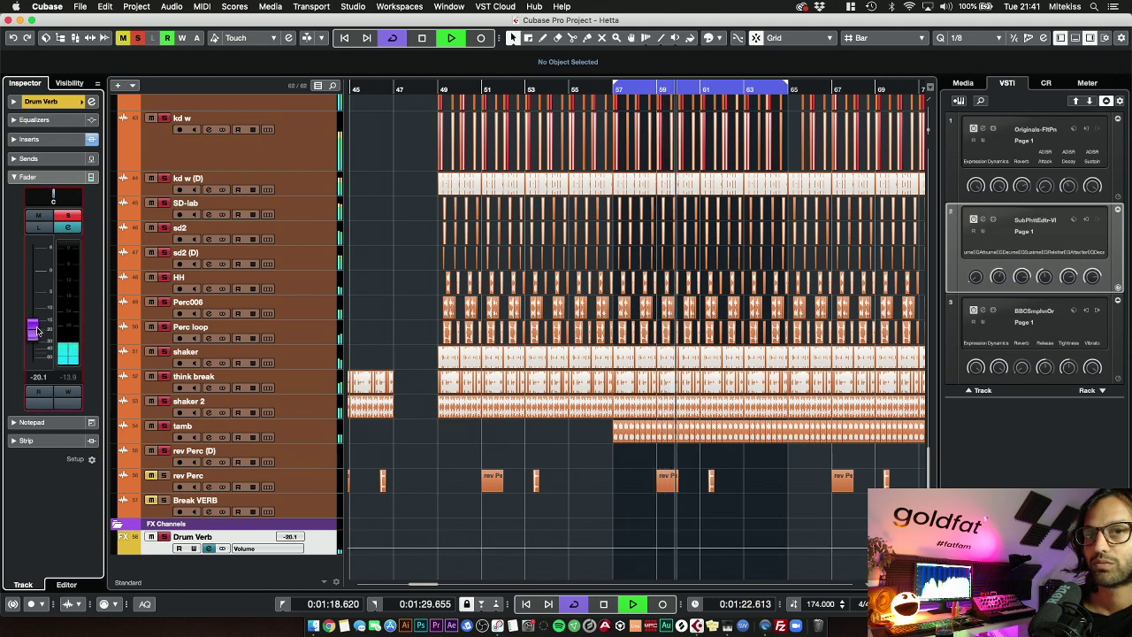
Switch the Drum Group's send to Drum Verb to pre-fader
{"action": "scroll", "coordinate": [378, 234], "scroll_direction": "up", "scroll_amount": 5}
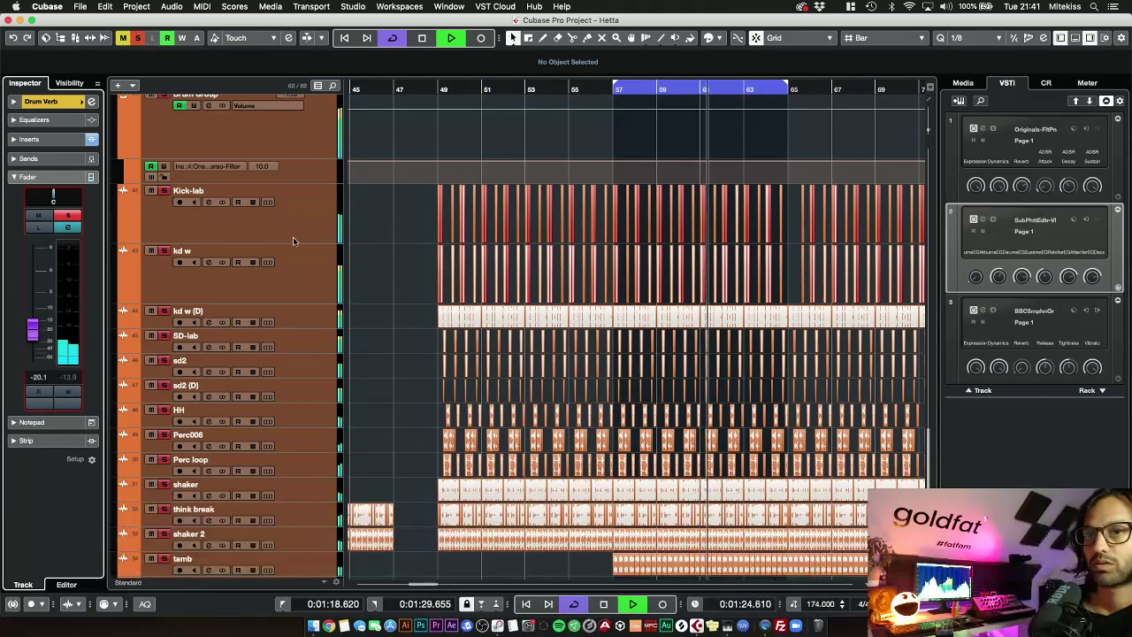
{"action": "scroll", "coordinate": [379, 213], "scroll_direction": "up", "scroll_amount": 1}
{"action": "left_click", "coordinate": [314, 170]}
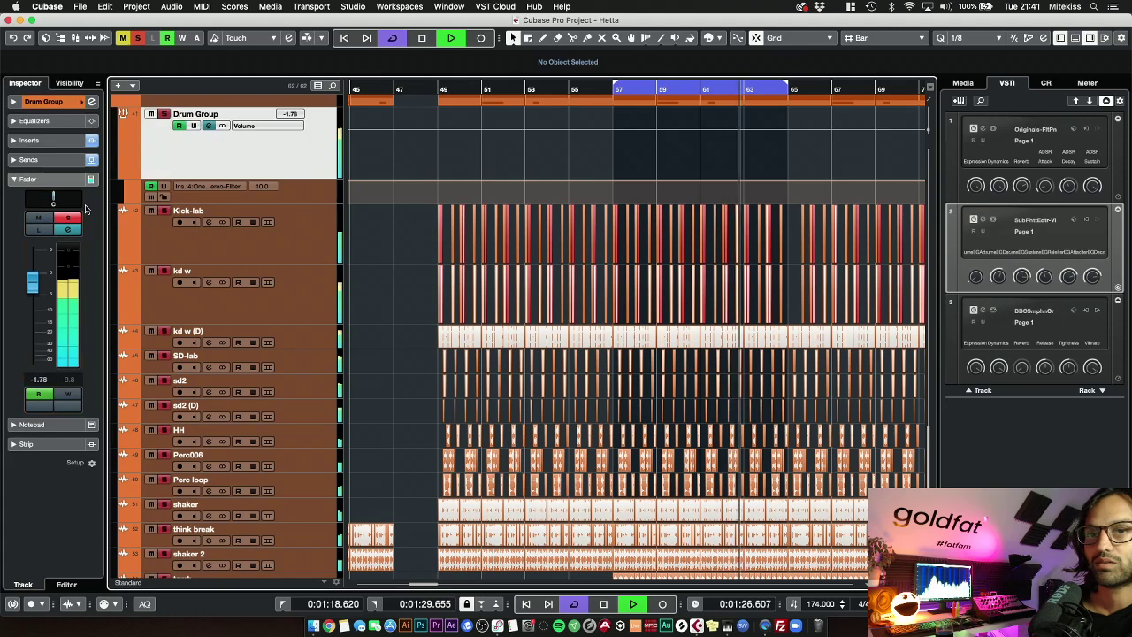
{"action": "left_click", "coordinate": [27, 160]}
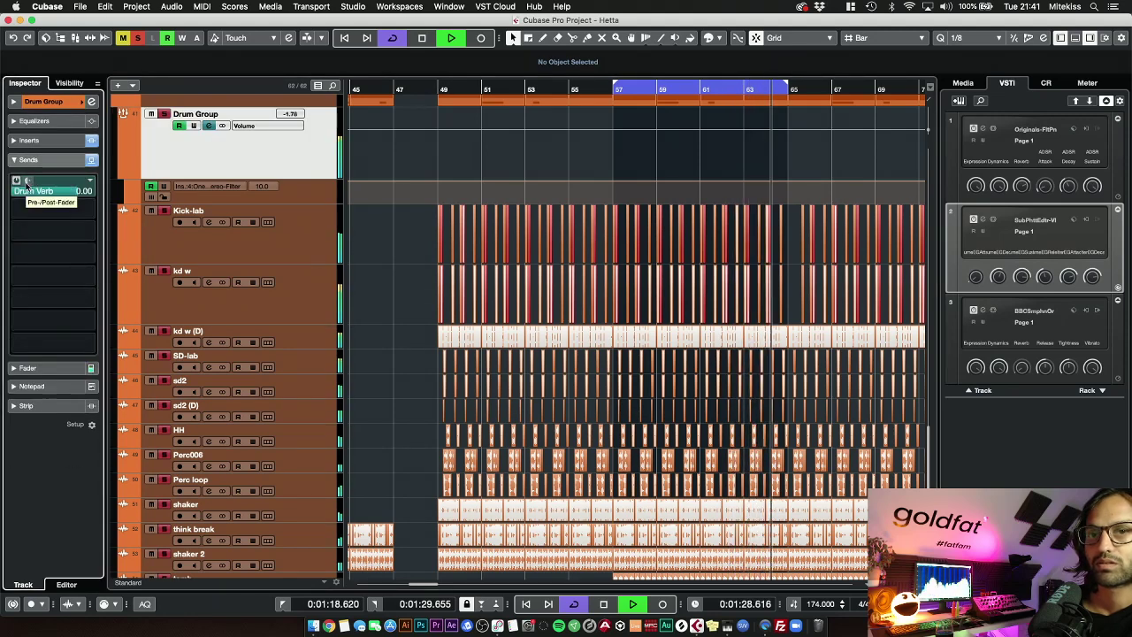
{"action": "left_click", "coordinate": [27, 182]}
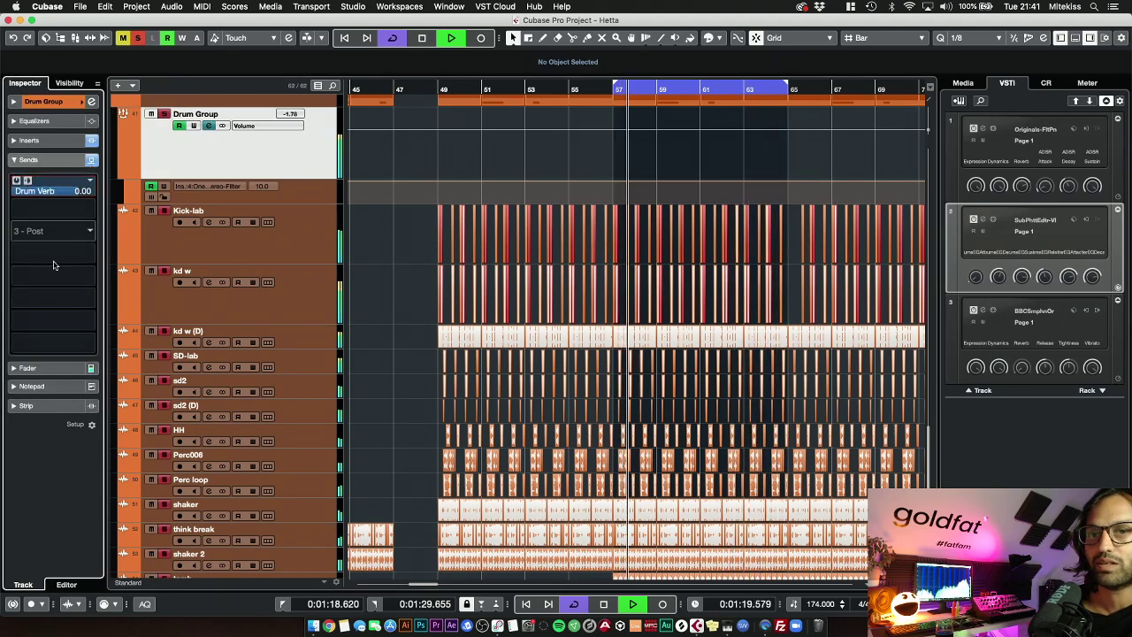
Lower the Drum Group's volume to silence to hear the reverb alone, and bring it back to about -1.91 dB
{"action": "left_click", "coordinate": [27, 367]}
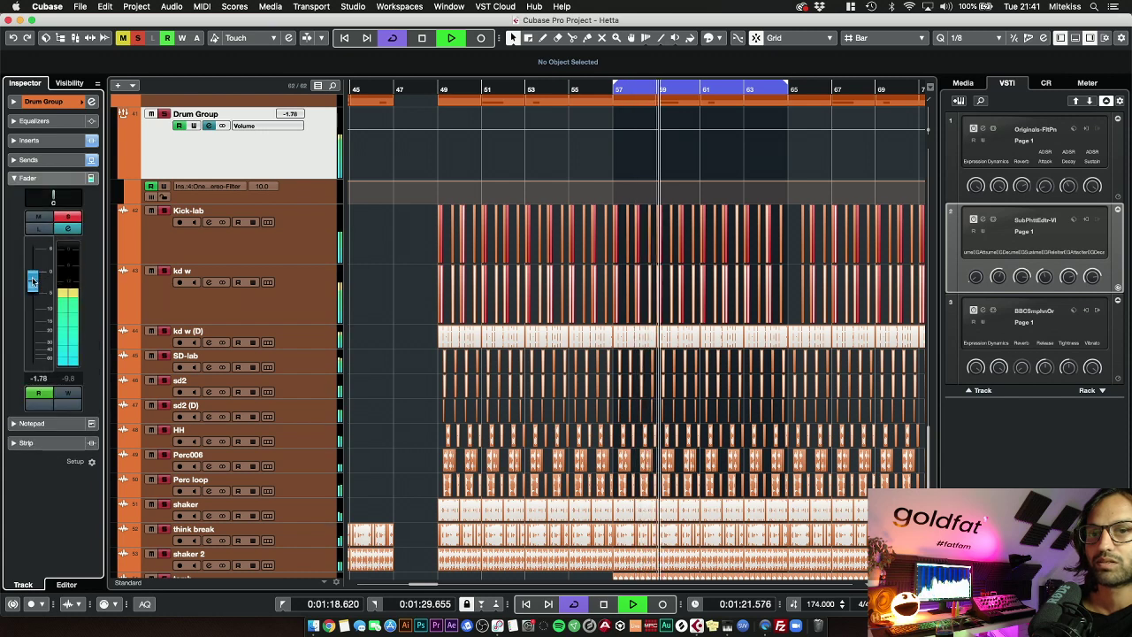
{"action": "left_click_drag", "start_coordinate": [39, 284], "coordinate": [33, 370]}
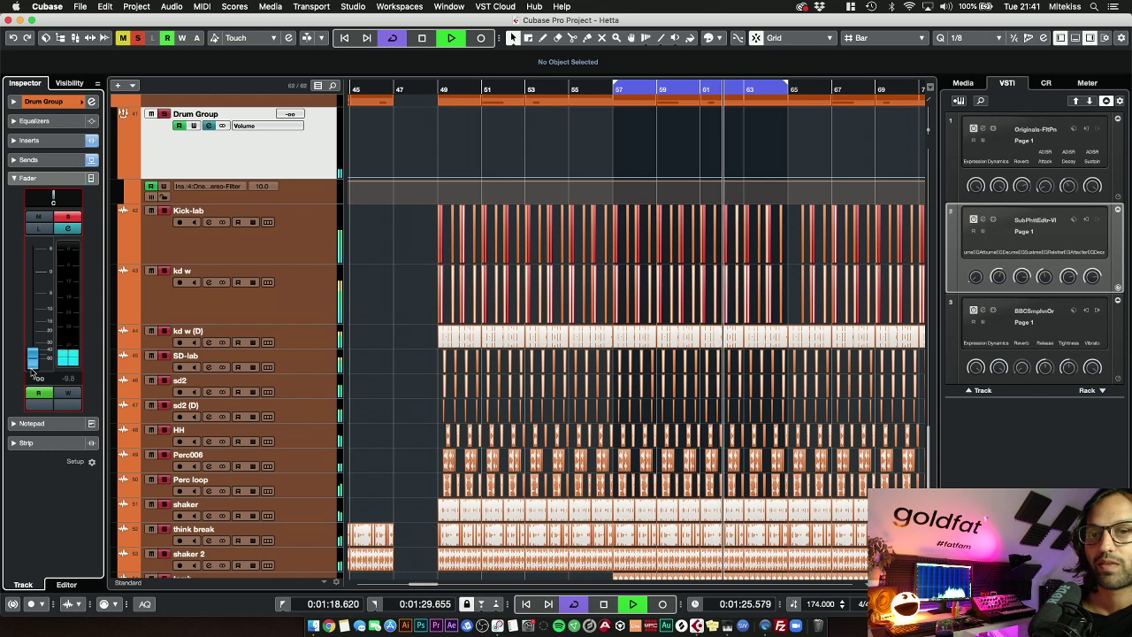
{"action": "left_click_drag", "start_coordinate": [32, 370], "coordinate": [32, 284]}
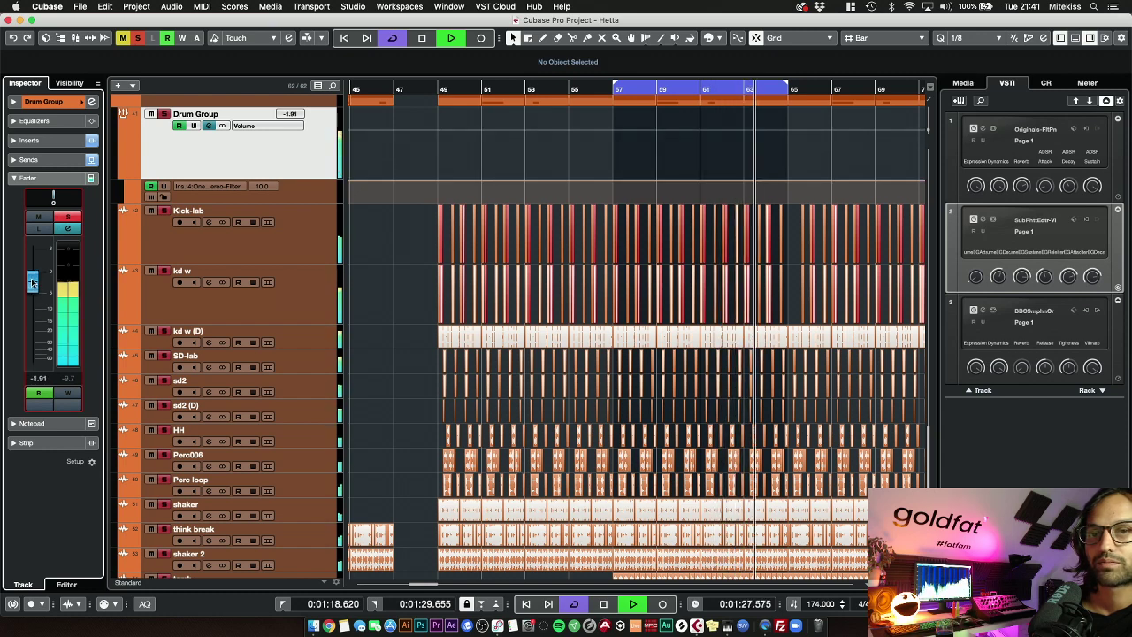
Switch the Drum Group's send to Drum Verb back to post-fader and stop playback
{"action": "left_click", "coordinate": [28, 159]}
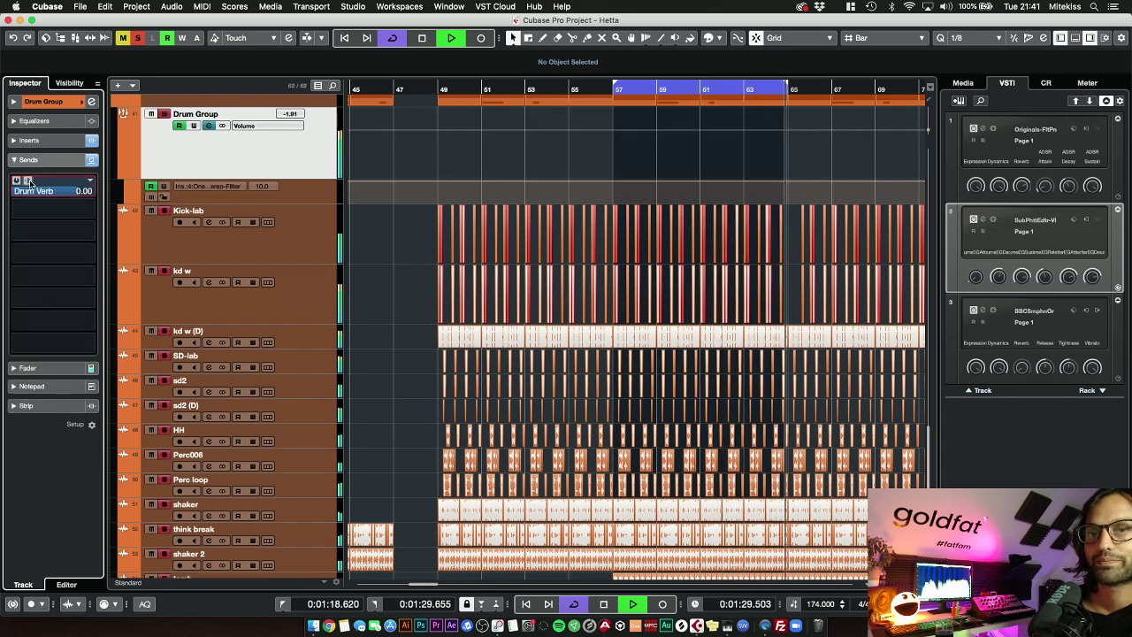
{"action": "left_click", "coordinate": [15, 181]}
{"action": "key", "text": "space"}
Lower the Drum Verb channel's volume to -23.3 dB
{"action": "scroll", "coordinate": [389, 288], "scroll_direction": "down", "scroll_amount": 5}
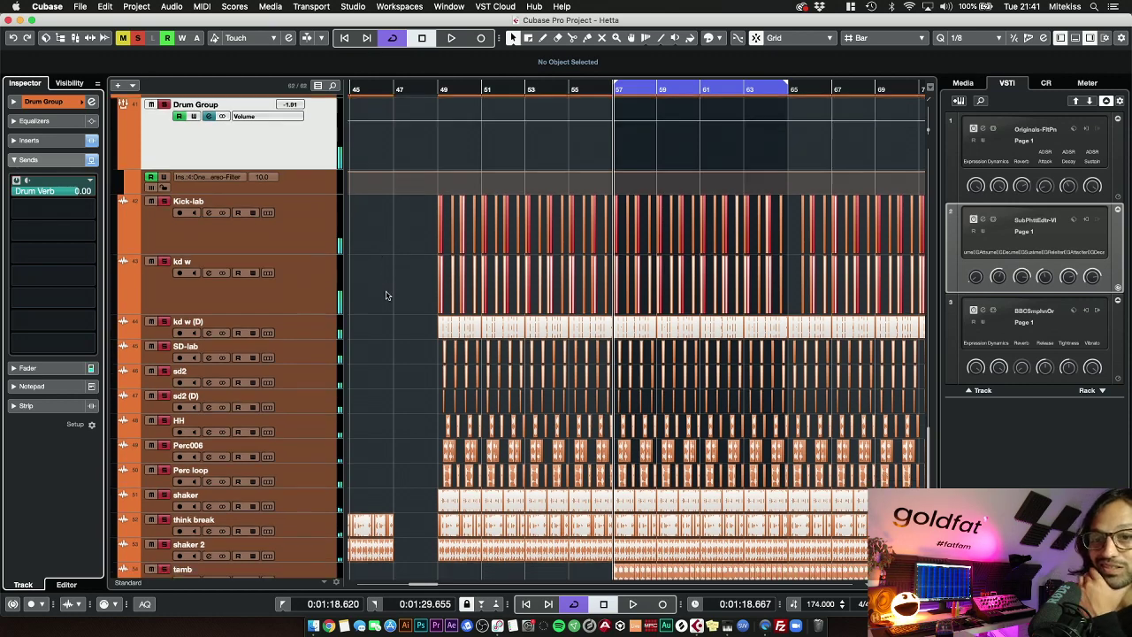
{"action": "left_click", "coordinate": [155, 553]}
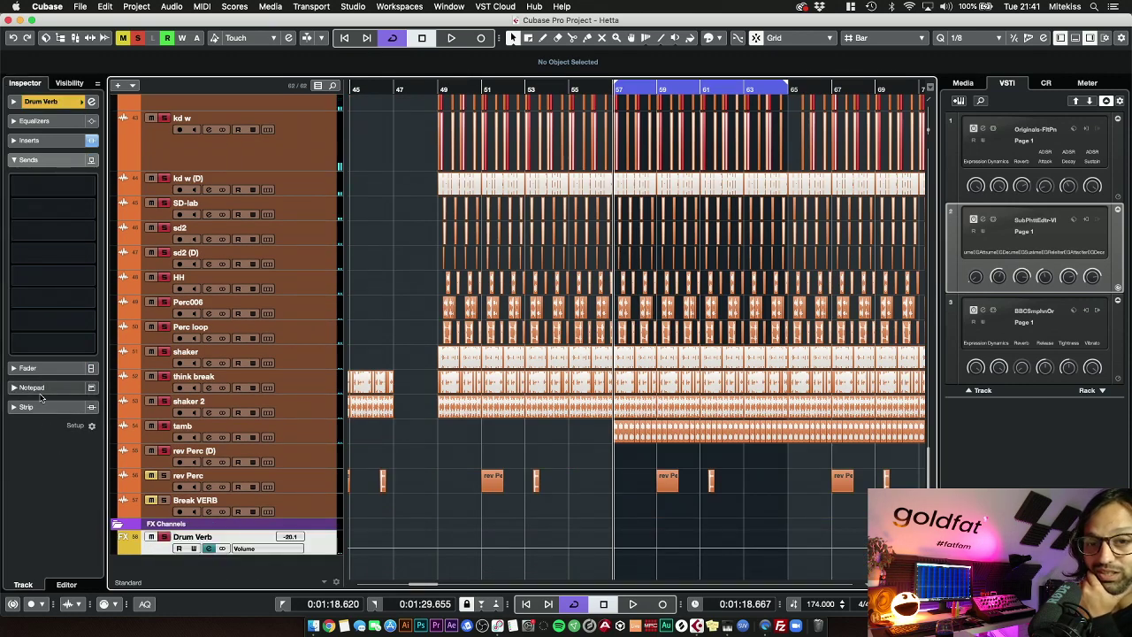
{"action": "left_click", "coordinate": [38, 367]}
{"action": "left_click_drag", "start_coordinate": [28, 333], "coordinate": [30, 339]}
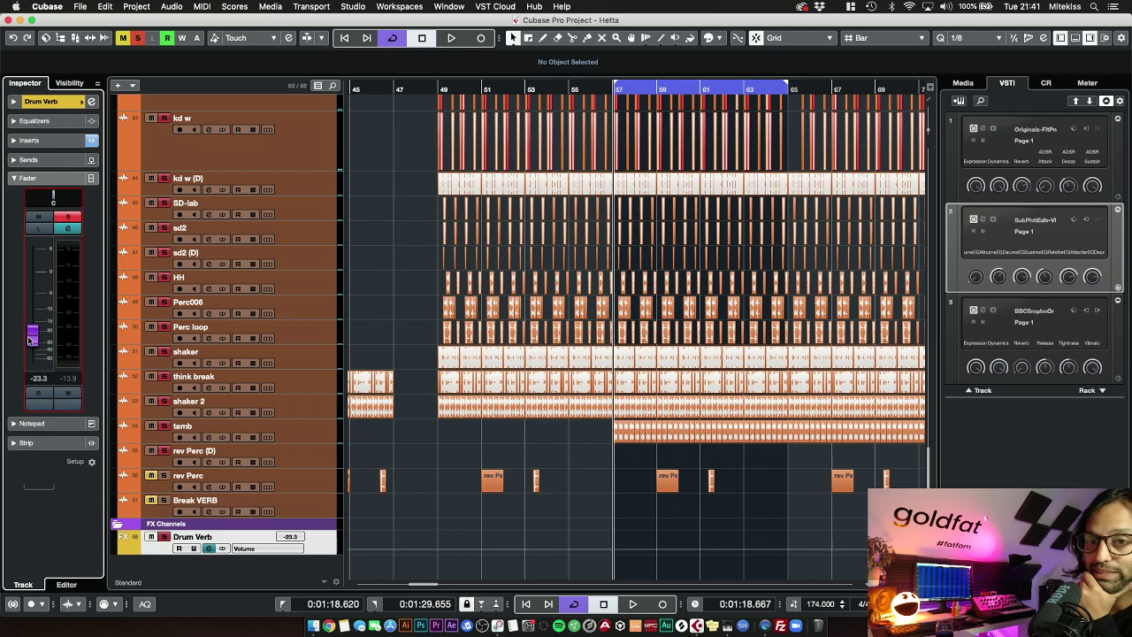
Find the section where Cello Bass (D) plays and place the playback cursor at 0:02:00.000
{"action": "scroll", "coordinate": [404, 349], "scroll_direction": "up", "scroll_amount": 5}
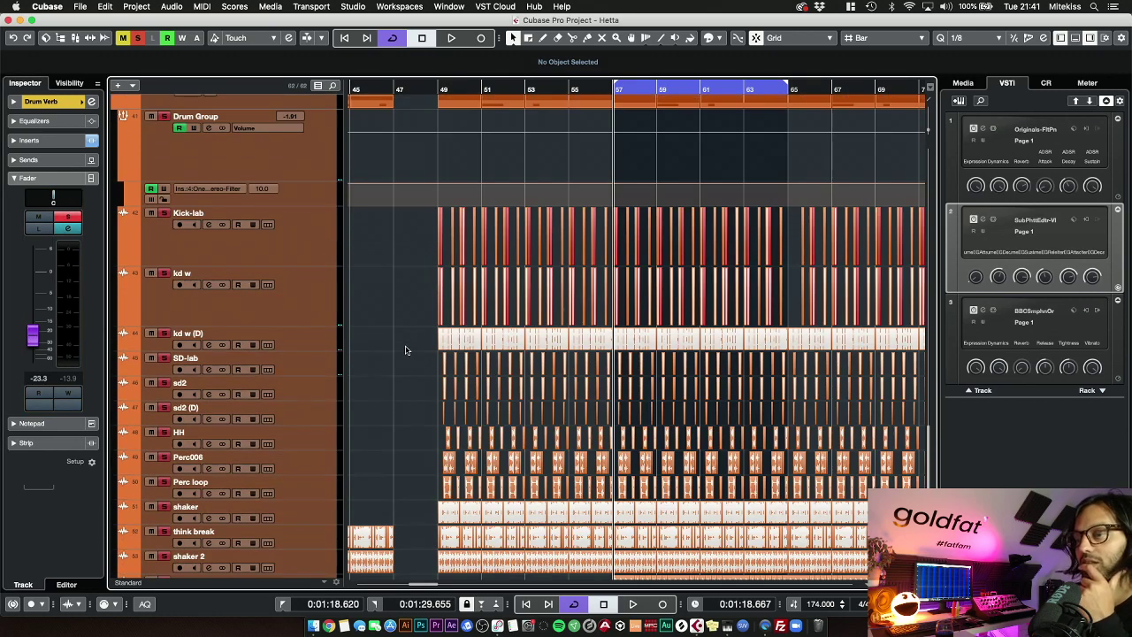
{"action": "scroll", "coordinate": [405, 350], "scroll_direction": "up", "scroll_amount": 2}
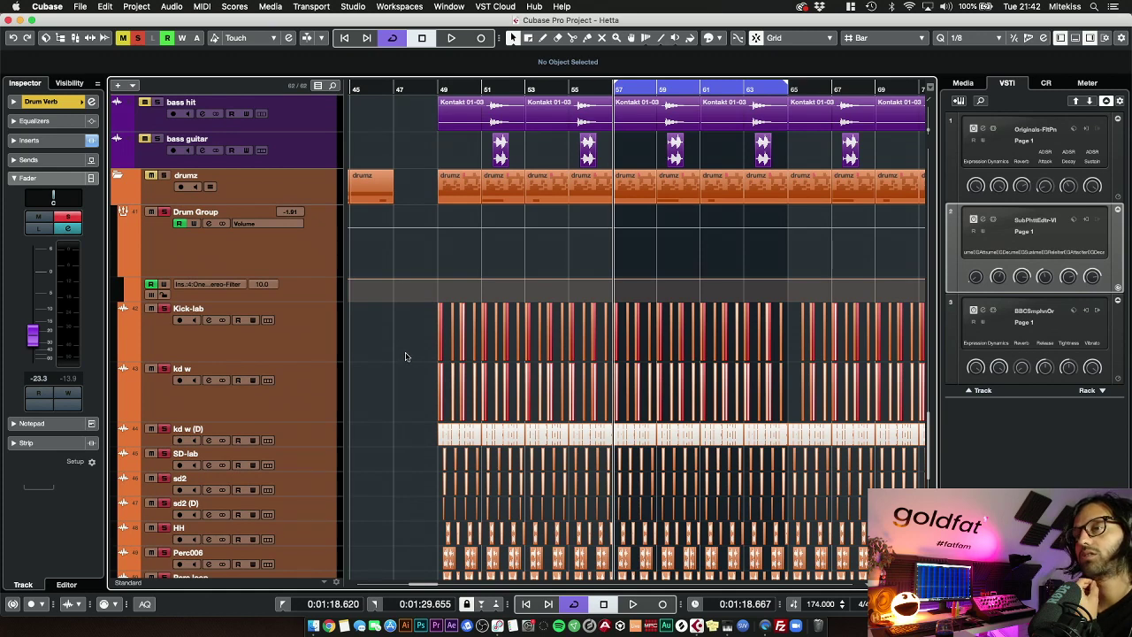
{"action": "scroll", "coordinate": [406, 356], "scroll_direction": "up", "scroll_amount": 1}
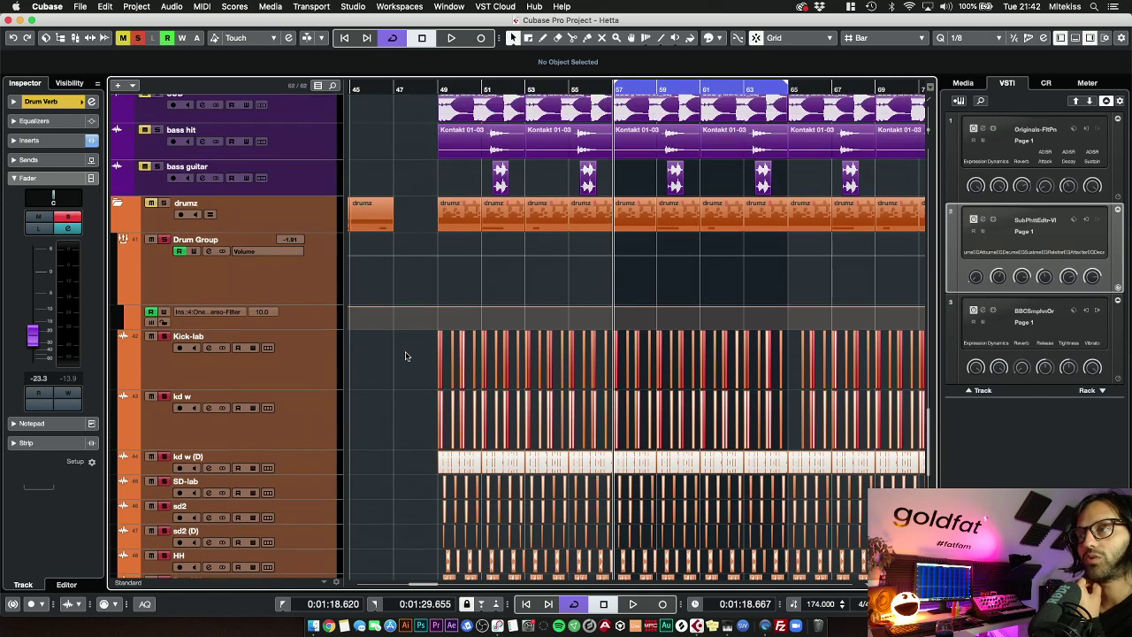
{"action": "scroll", "coordinate": [405, 356], "scroll_direction": "up", "scroll_amount": 2}
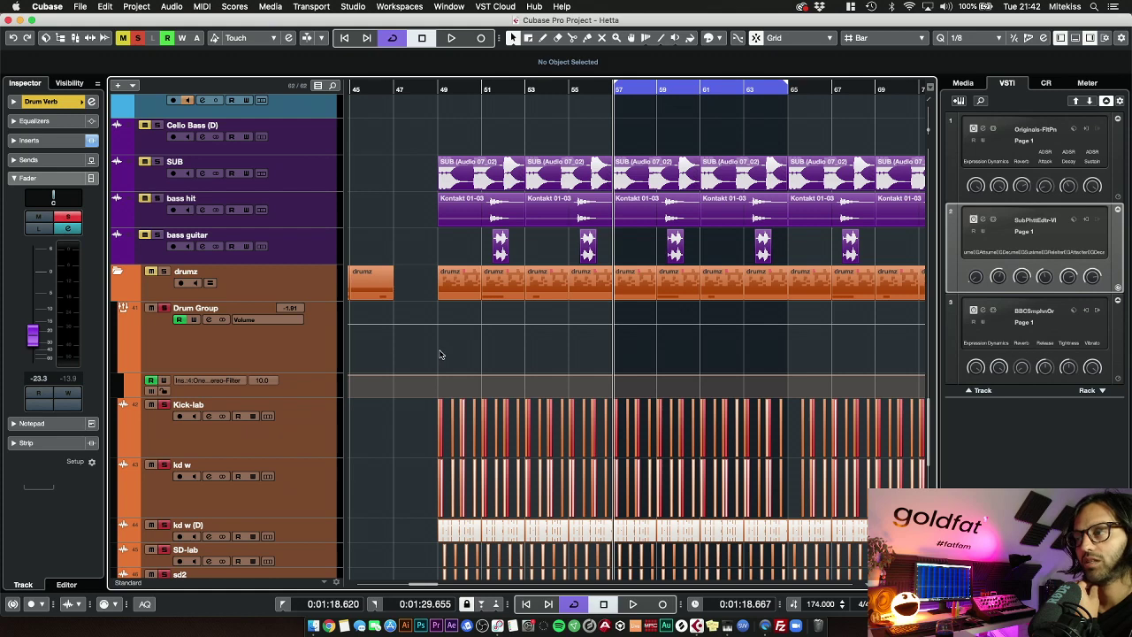
{"action": "scroll", "coordinate": [440, 355], "scroll_direction": "up", "scroll_amount": 2}
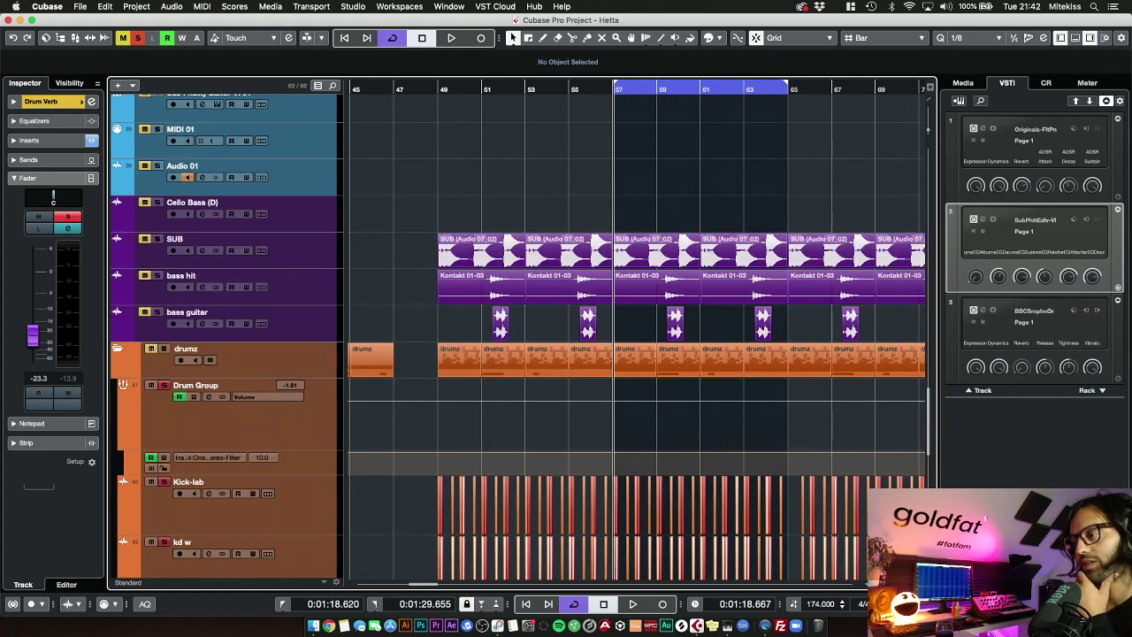
{"action": "key", "text": "h"}
{"action": "key", "text": "h"}
{"action": "key", "text": "g"}
{"action": "key", "text": "g"}
{"action": "key", "text": "g"}
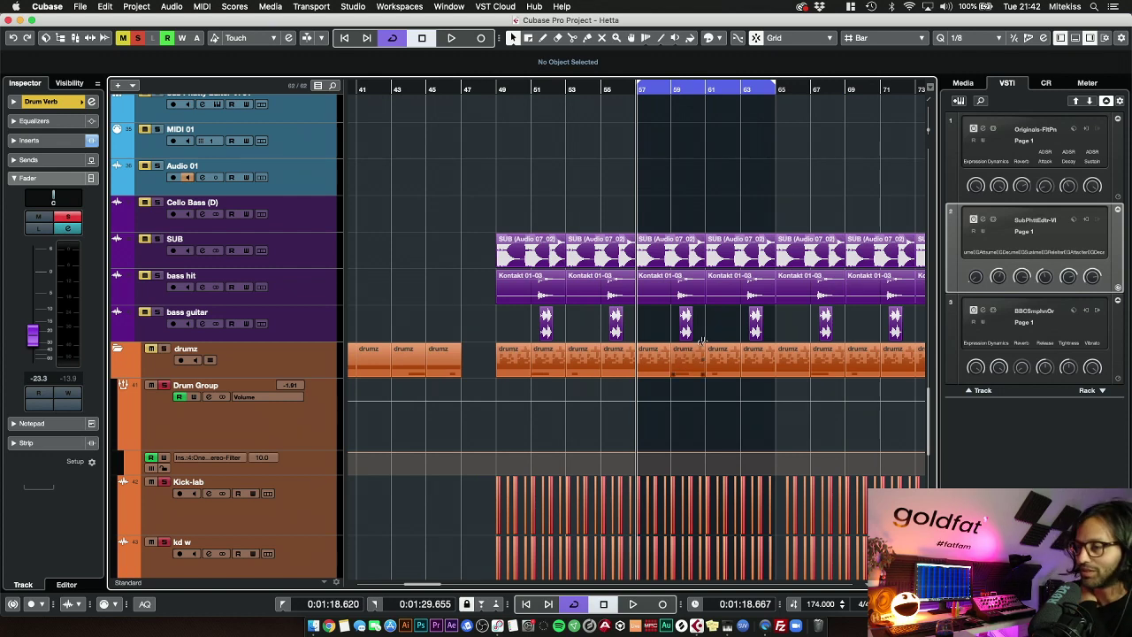
{"action": "scroll", "coordinate": [550, 192], "scroll_direction": "up", "scroll_amount": 2}
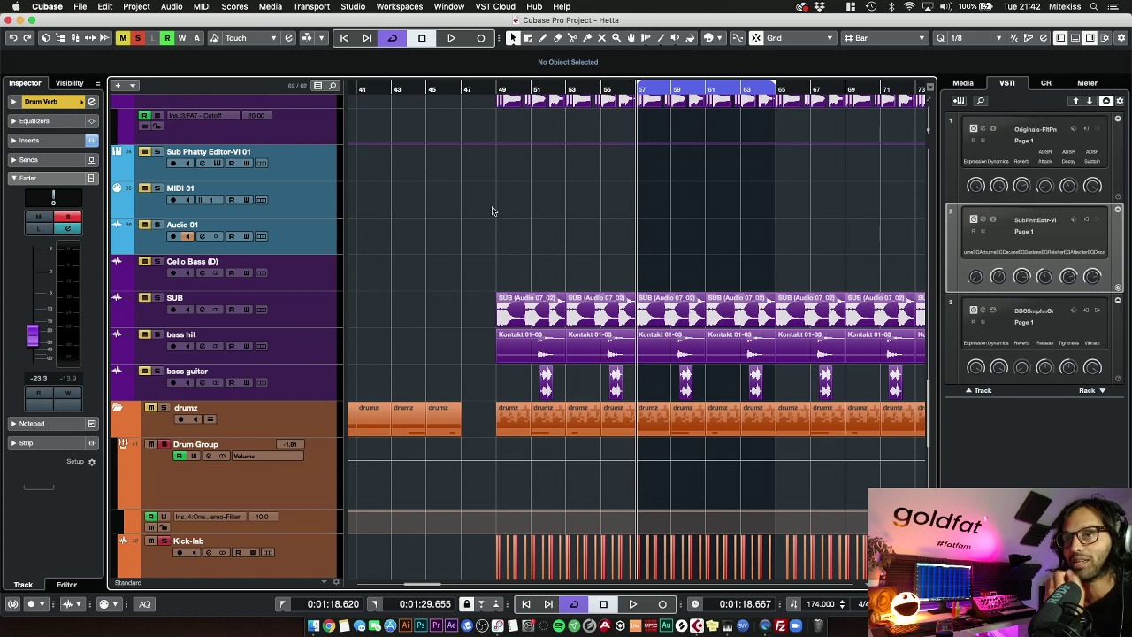
{"action": "key", "text": "g"}
{"action": "key", "text": "g"}
{"action": "key", "text": "g"}
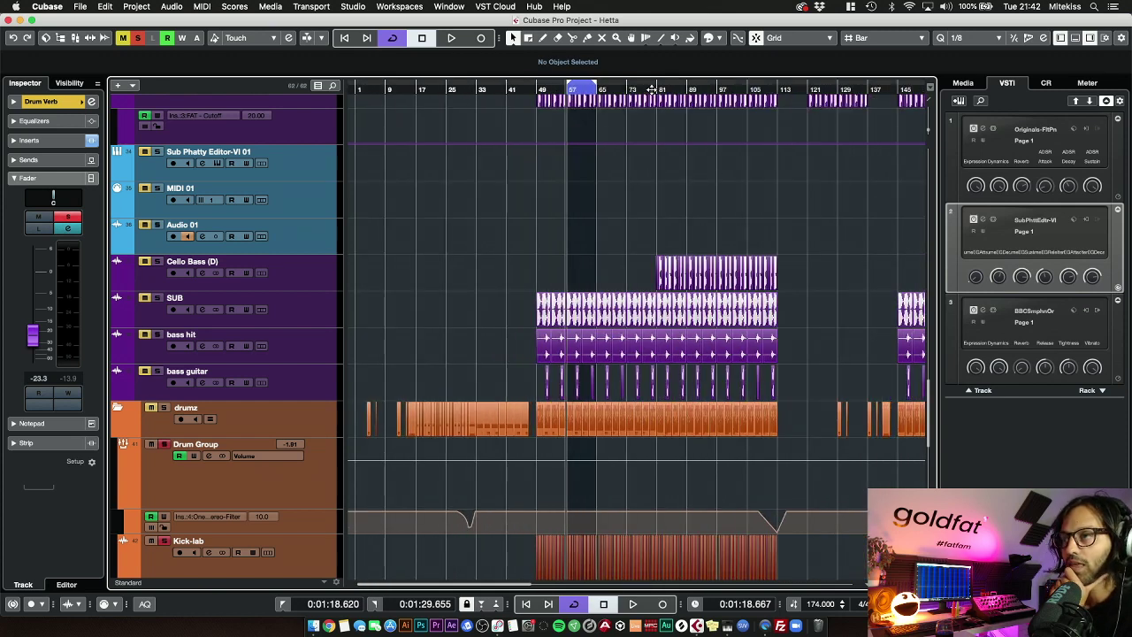
{"action": "left_click_drag", "start_coordinate": [653, 88], "coordinate": [697, 115]}
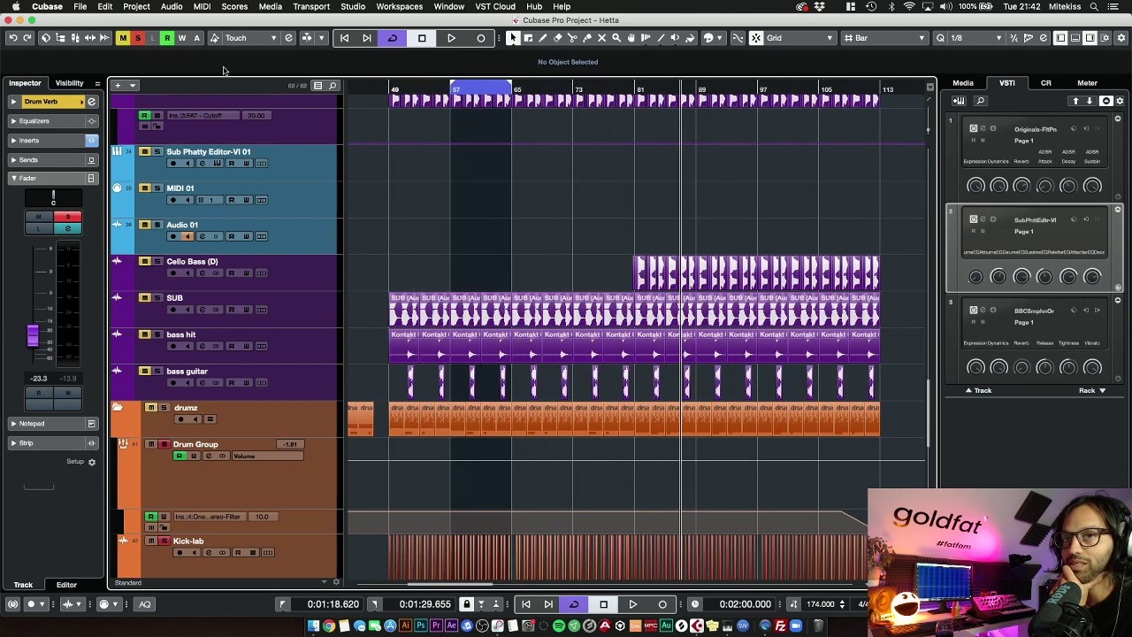
Play the soloed drumz folder together with a soloed Cello Bass (D) track, and stop after listening
{"action": "scroll", "coordinate": [398, 193], "scroll_direction": "up", "scroll_amount": 3}
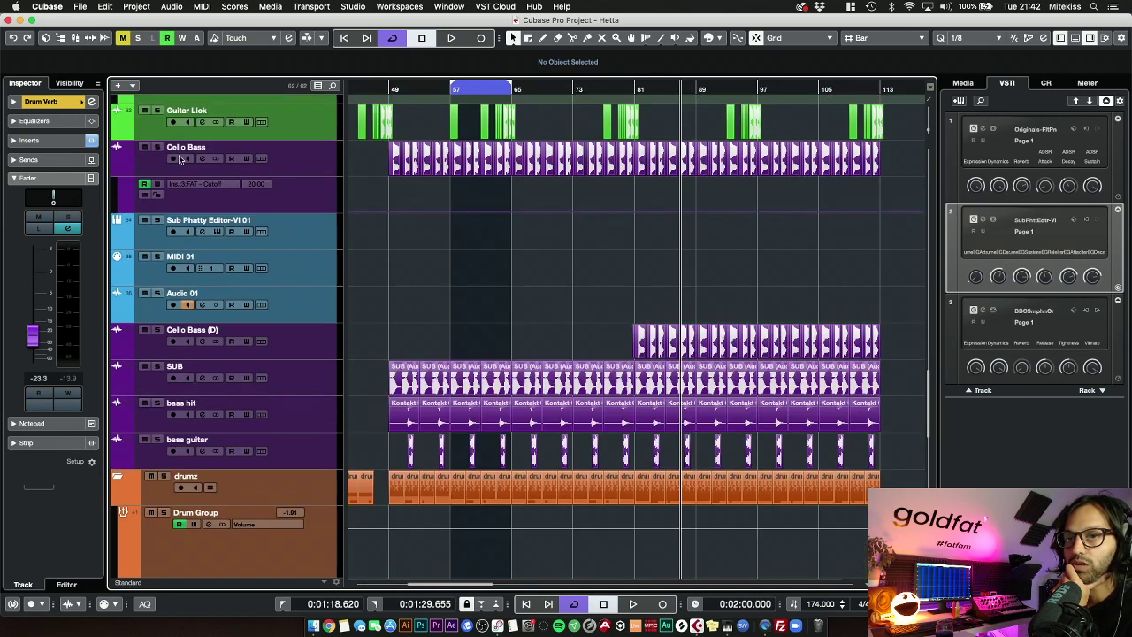
{"action": "left_click", "coordinate": [164, 477]}
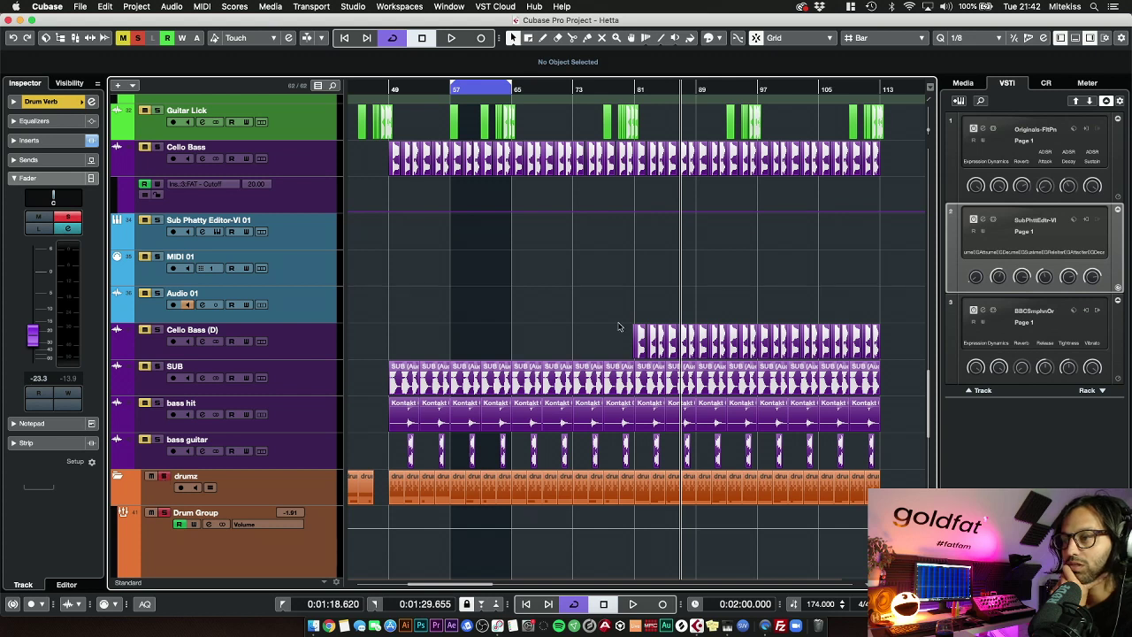
{"action": "key", "text": "space"}
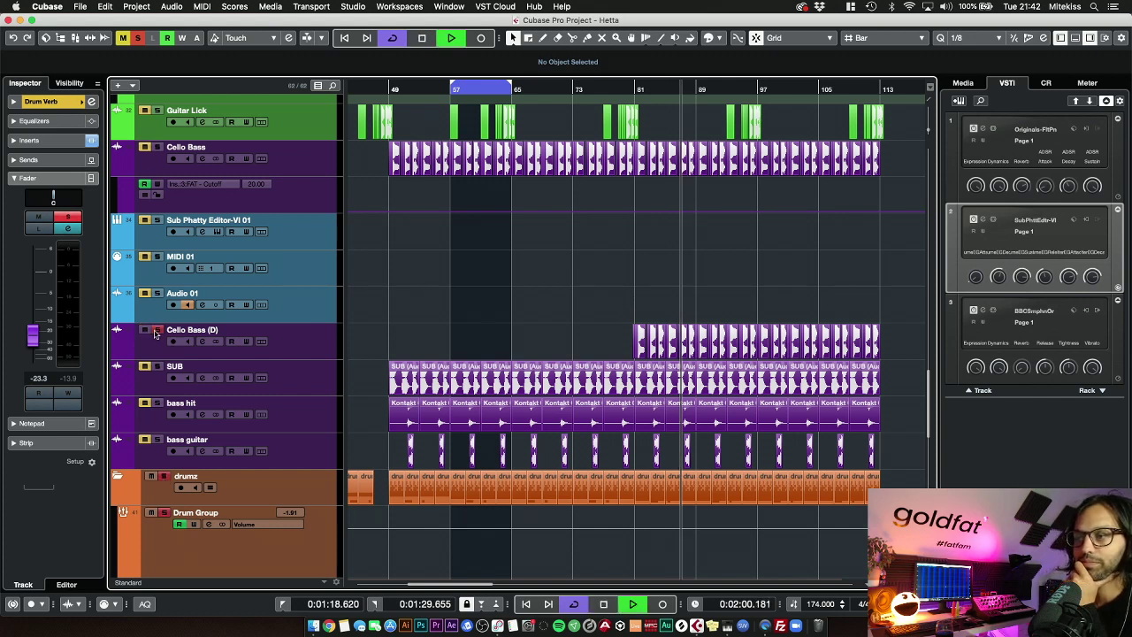
{"action": "left_click", "coordinate": [156, 334]}
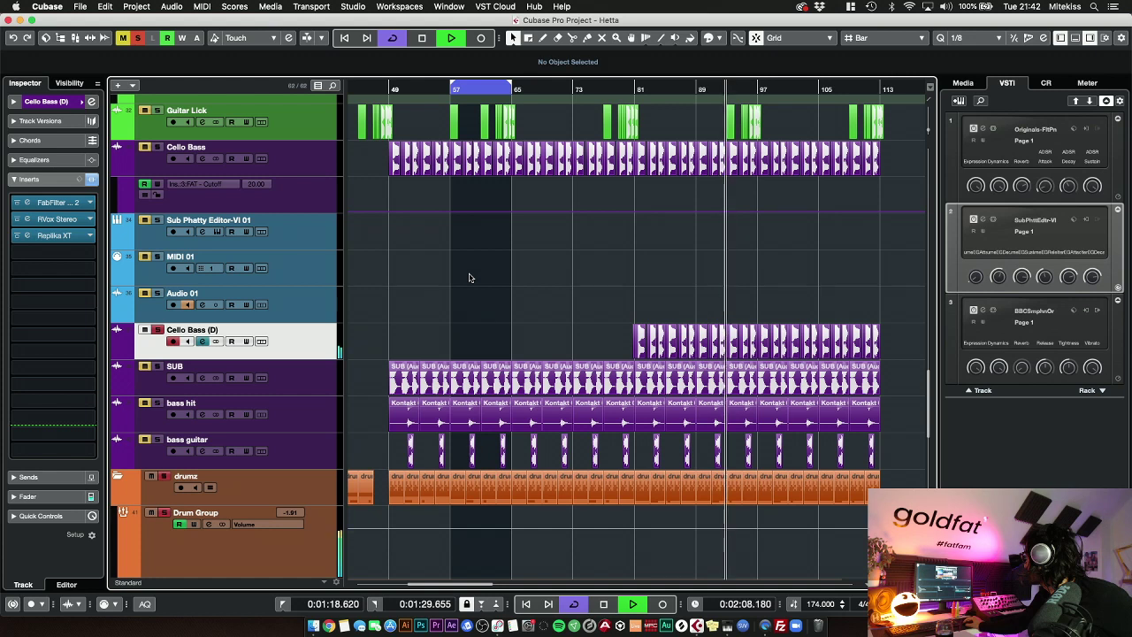
{"action": "key", "text": "space"}
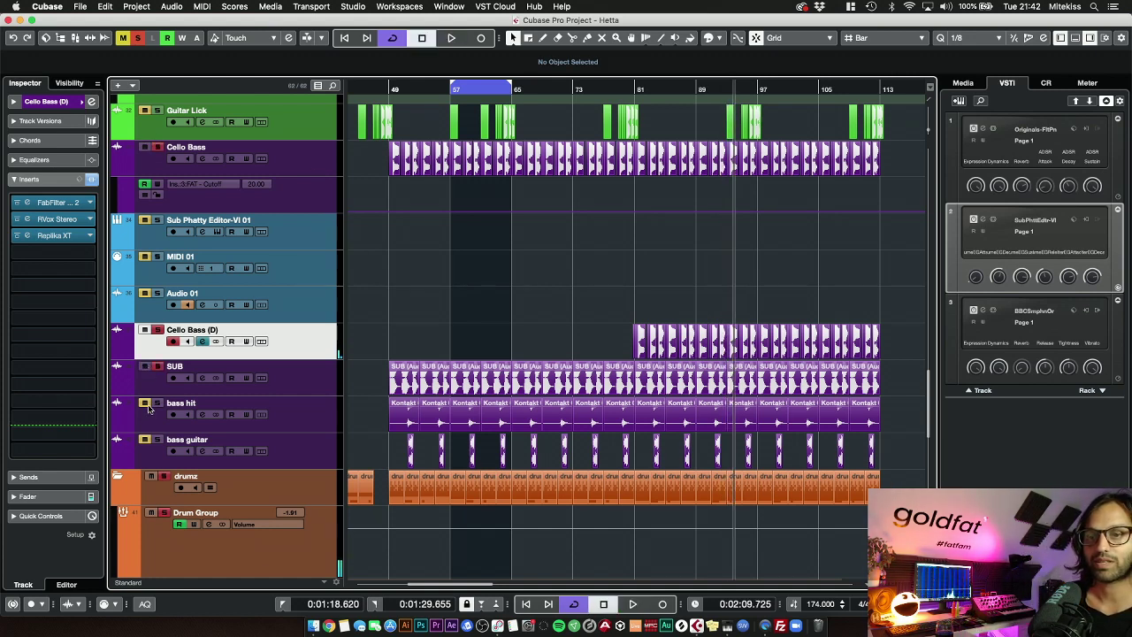
Play the drums with all bass tracks soloed from 0:01:48.965 to hear Cello Bass (D) enter, and stop
{"action": "left_click", "coordinate": [617, 88]}
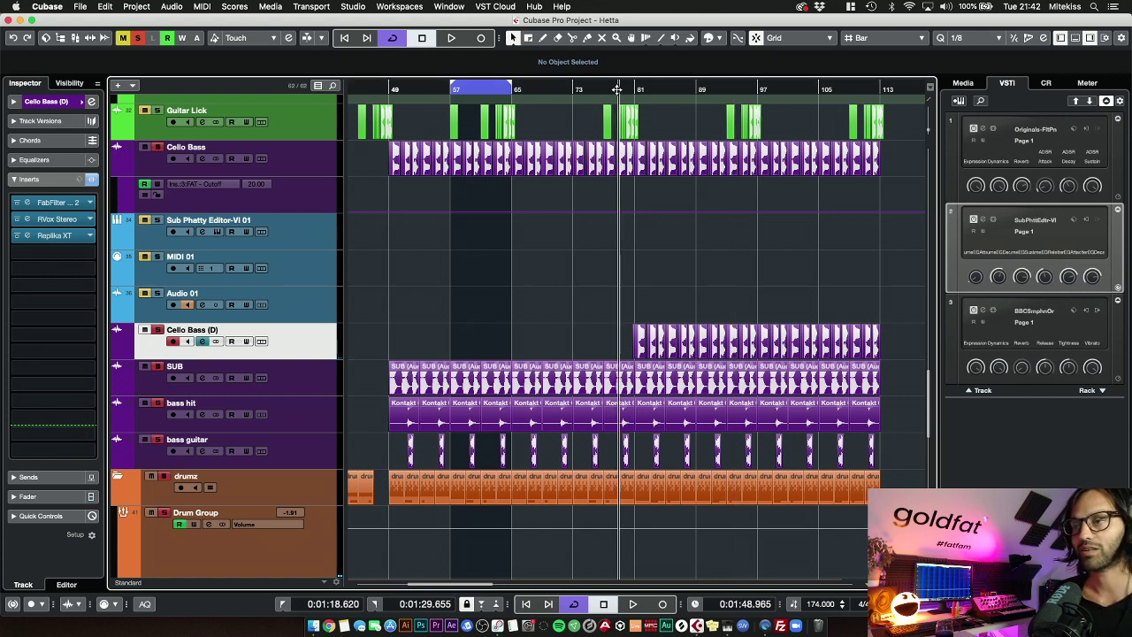
{"action": "key", "text": "space"}
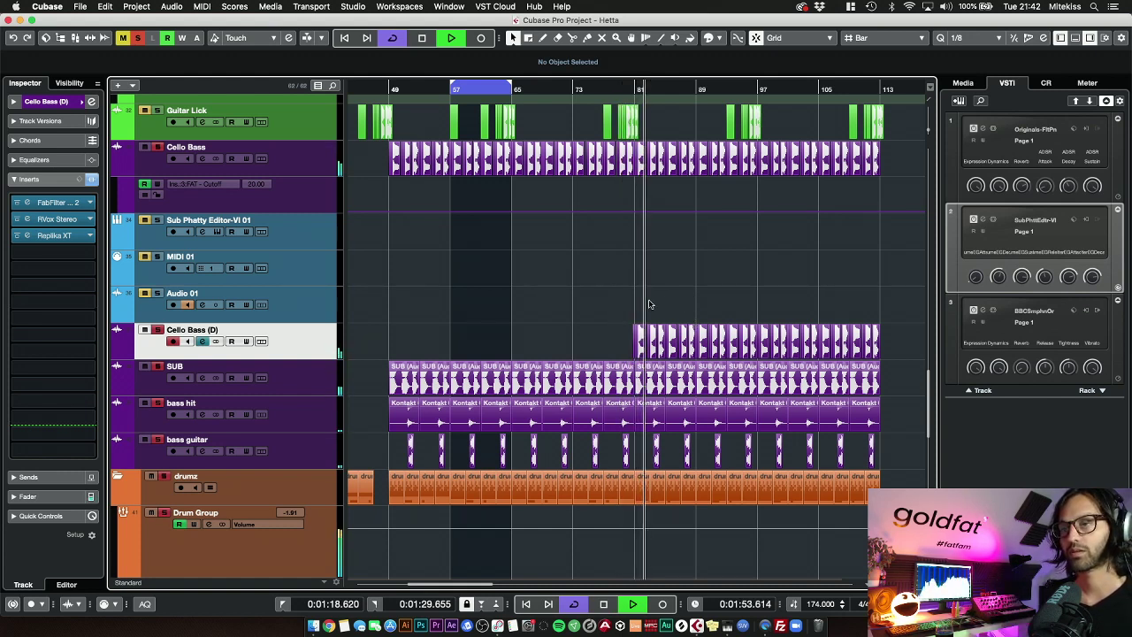
{"action": "scroll", "coordinate": [622, 283], "scroll_direction": "up", "scroll_amount": 1}
{"action": "scroll", "coordinate": [621, 283], "scroll_direction": "up", "scroll_amount": 10}
{"action": "key", "text": "space"}
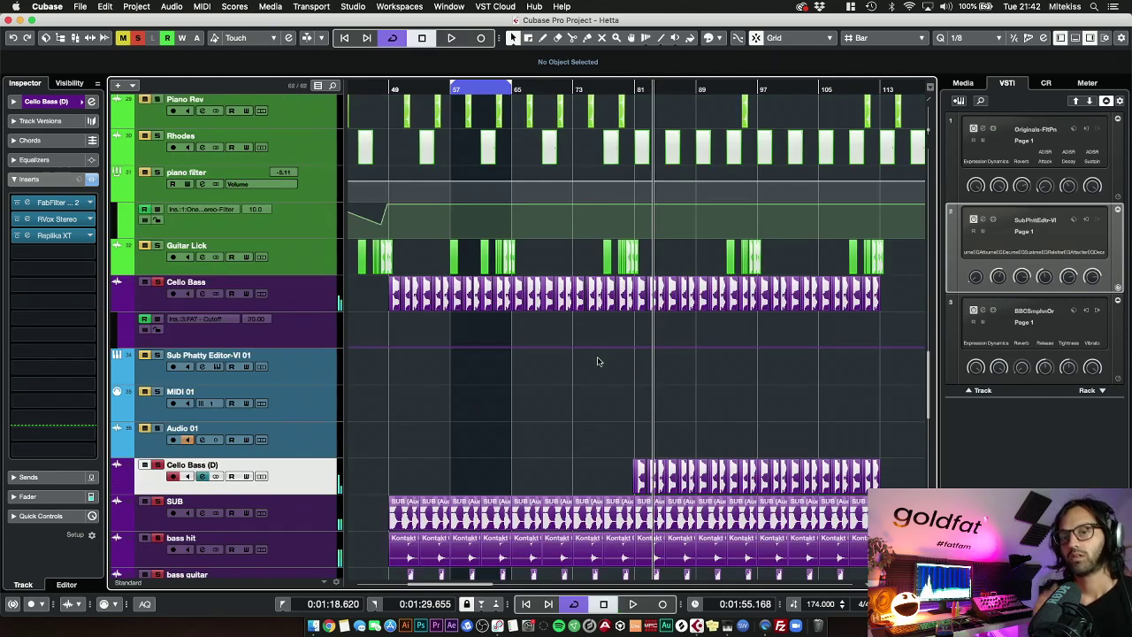
Look through the piano, pad, brass, cello, string and choir tracks above the bass section
{"action": "scroll", "coordinate": [598, 353], "scroll_direction": "up", "scroll_amount": 1}
{"action": "scroll", "coordinate": [770, 414], "scroll_direction": "up", "scroll_amount": 10}
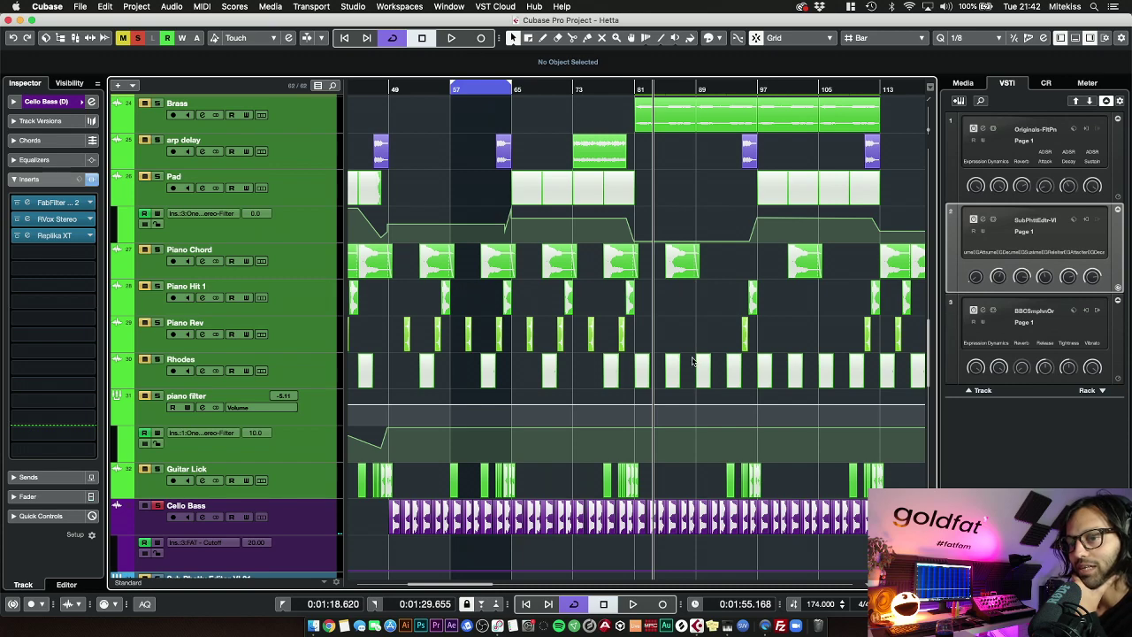
{"action": "scroll", "coordinate": [672, 343], "scroll_direction": "up", "scroll_amount": 20}
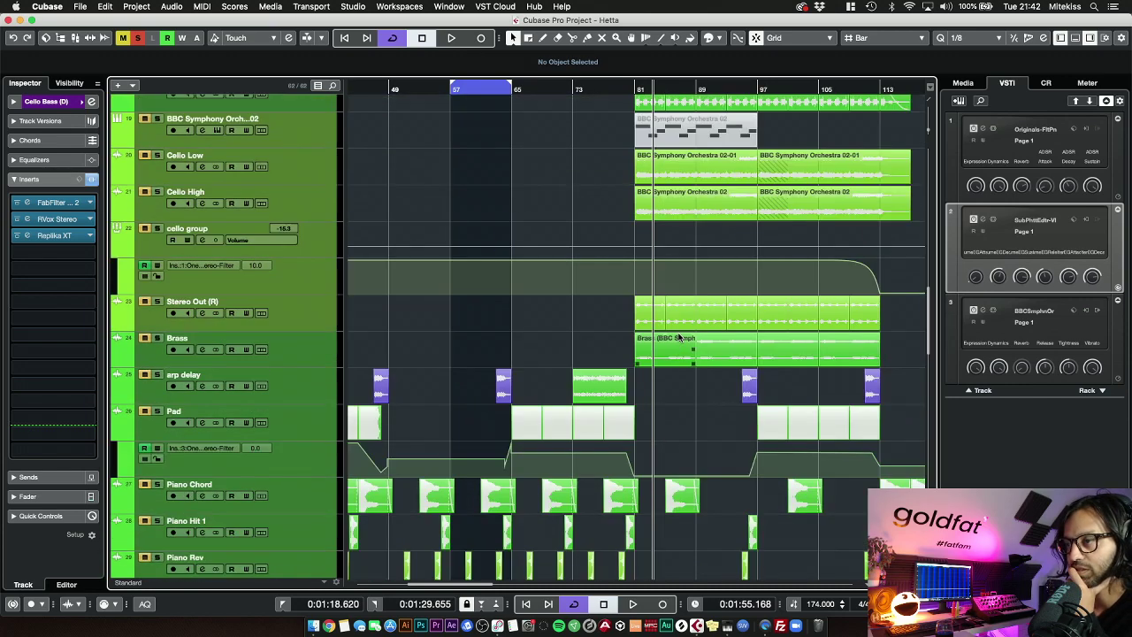
{"action": "scroll", "coordinate": [681, 334], "scroll_direction": "up", "scroll_amount": 10}
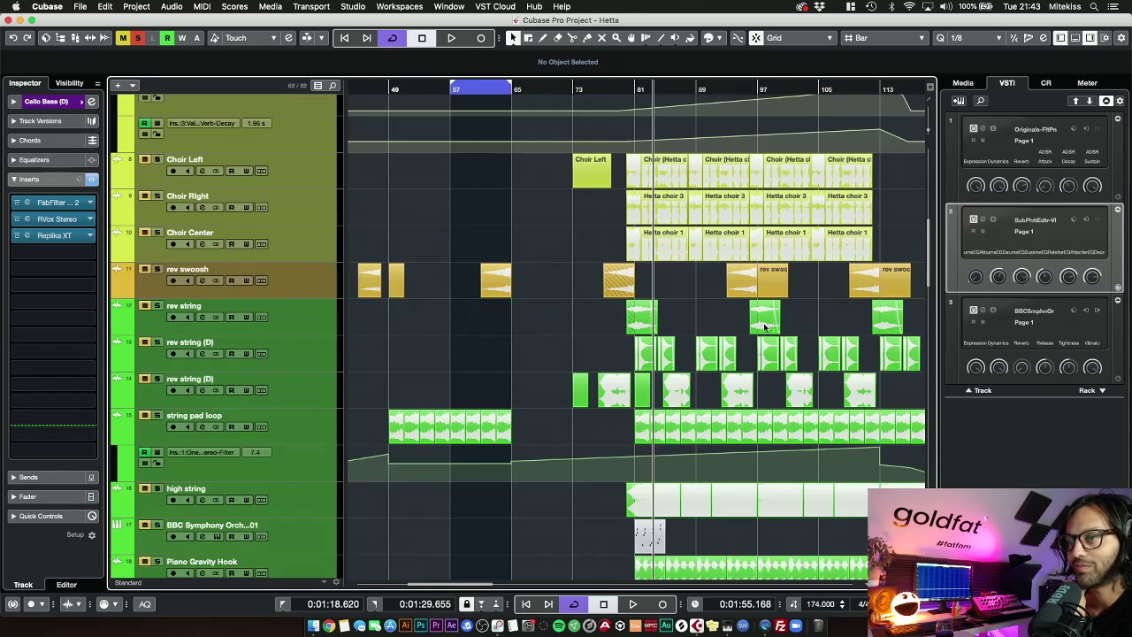
{"action": "scroll", "coordinate": [788, 329], "scroll_direction": "up", "scroll_amount": 14}
{"action": "scroll", "coordinate": [667, 332], "scroll_direction": "down", "scroll_amount": 20}
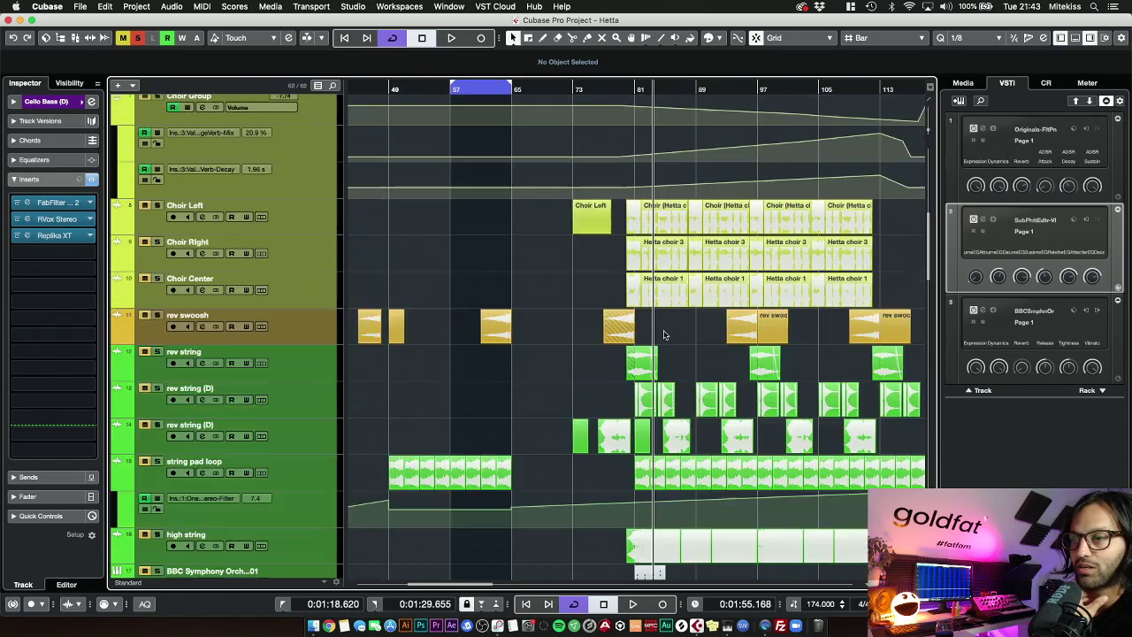
{"action": "scroll", "coordinate": [666, 332], "scroll_direction": "down", "scroll_amount": 12}
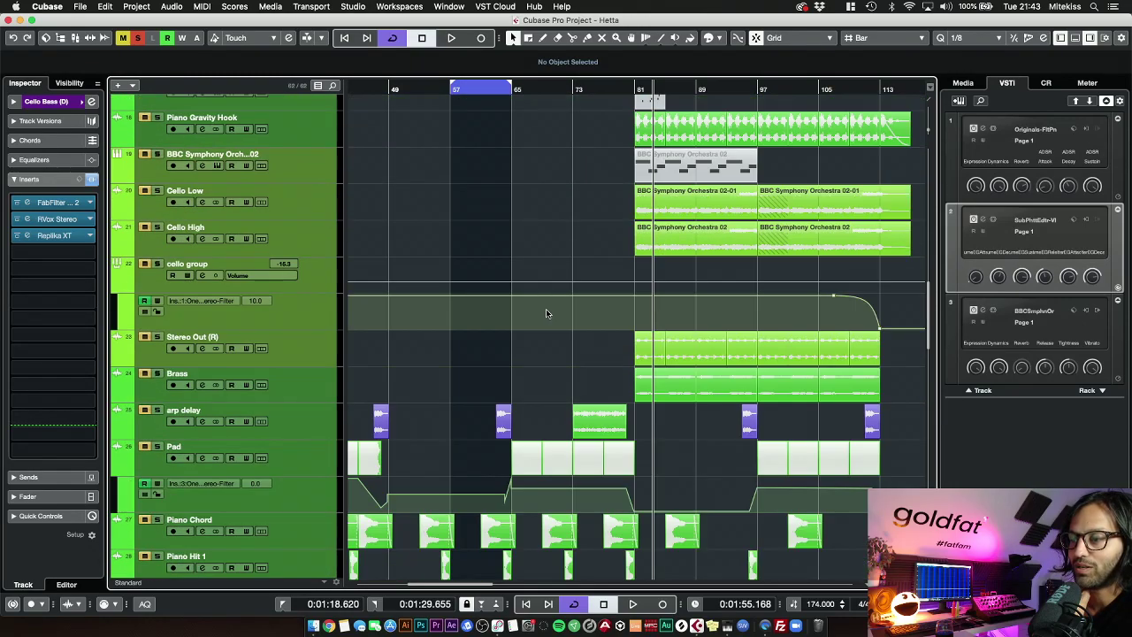
{"action": "scroll", "coordinate": [546, 314], "scroll_direction": "down", "scroll_amount": 4}
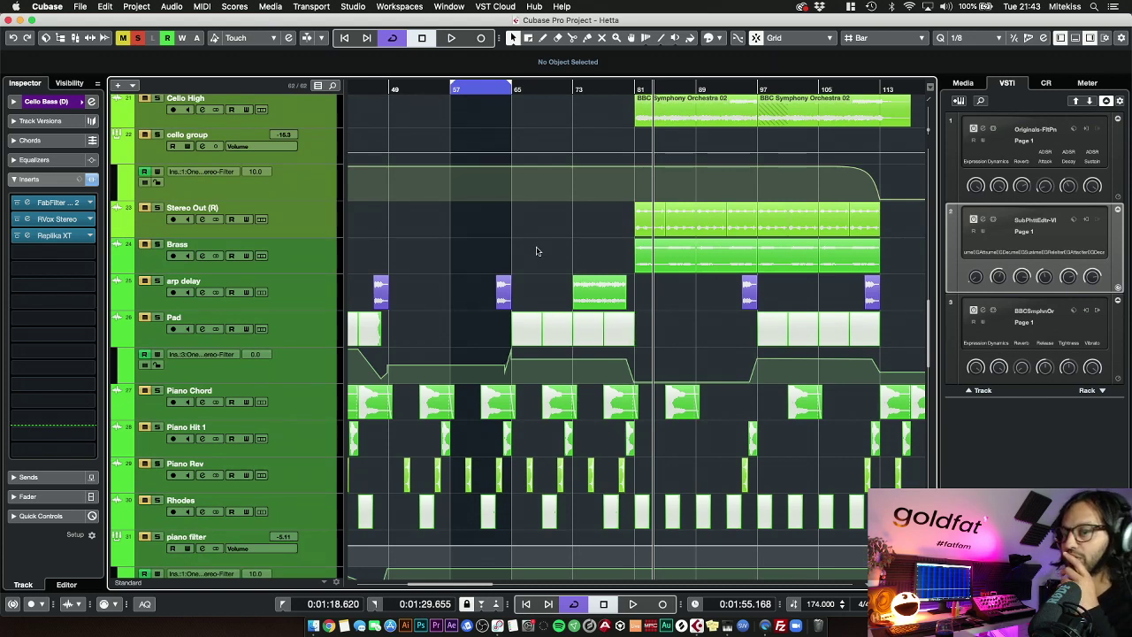
{"action": "scroll", "coordinate": [566, 230], "scroll_direction": "down", "scroll_amount": 9}
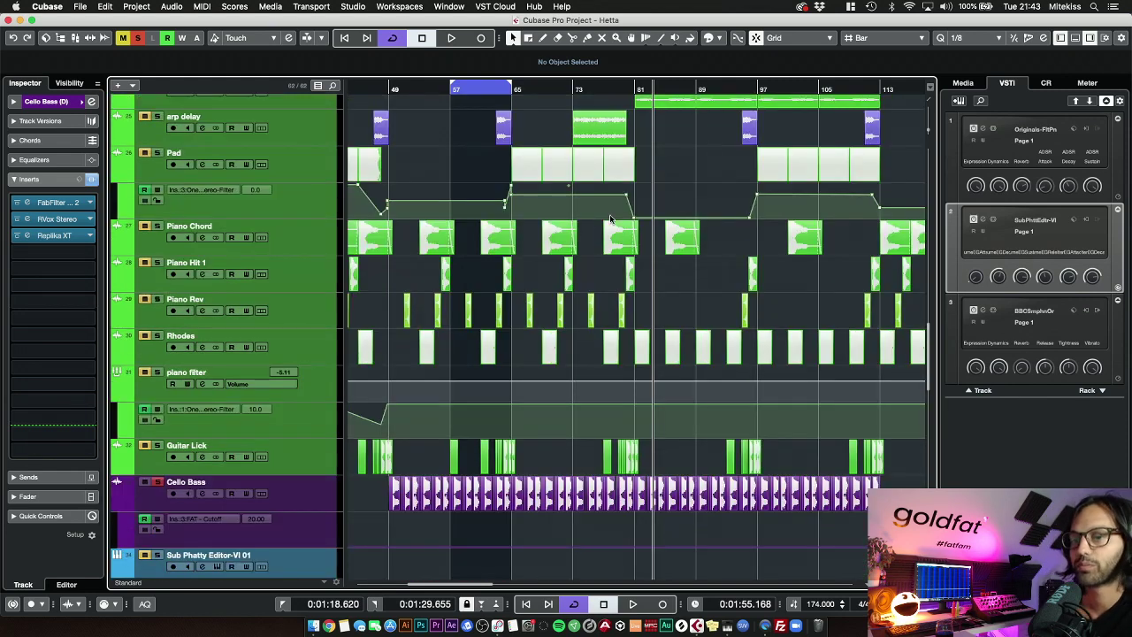
{"action": "scroll", "coordinate": [715, 243], "scroll_direction": "up", "scroll_amount": 9}
{"action": "scroll", "coordinate": [715, 243], "scroll_direction": "down", "scroll_amount": 4}
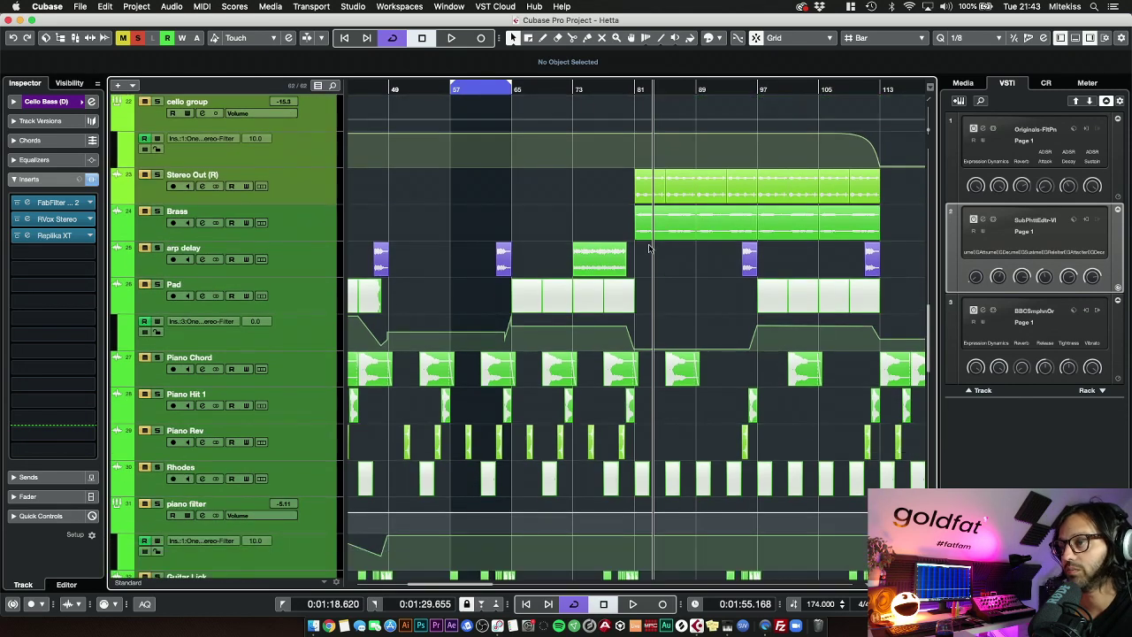
Select the Pad events from bar 65 to bar 81, loop playback over them, and solo the Pad track too
{"action": "left_click_drag", "start_coordinate": [662, 247], "coordinate": [531, 251]}
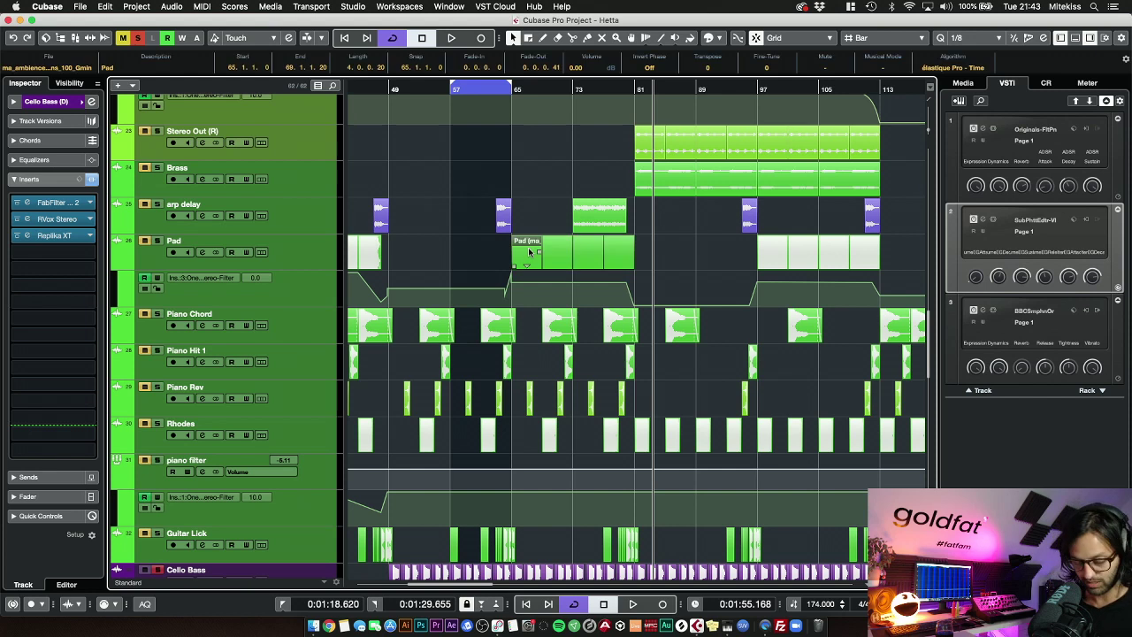
{"action": "key", "text": "shift+g"}
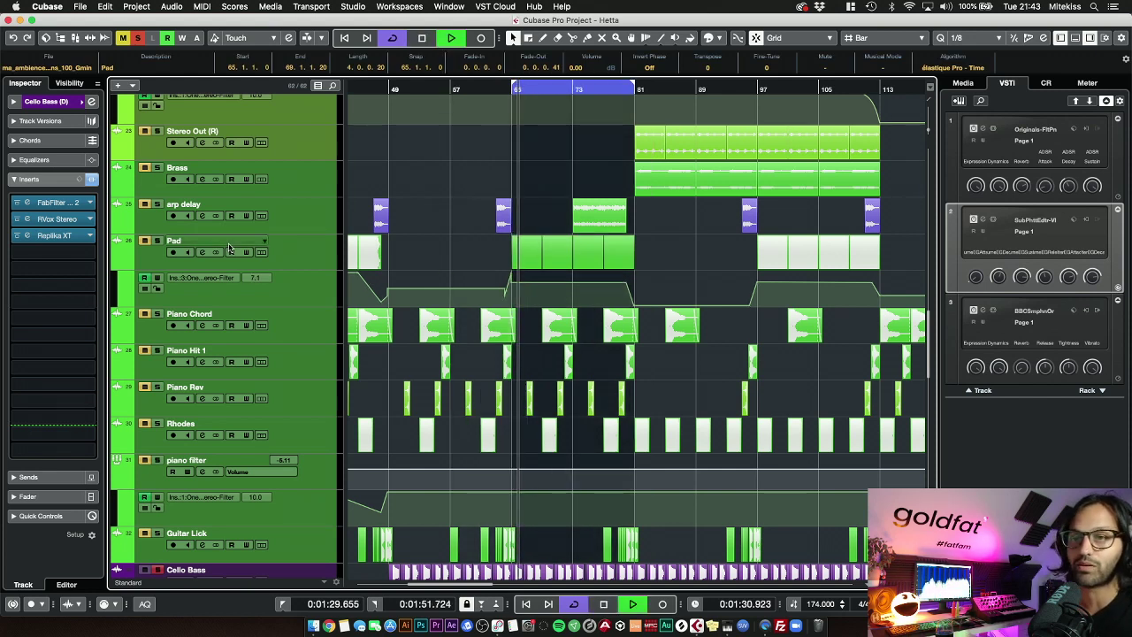
{"action": "left_click", "coordinate": [145, 244]}
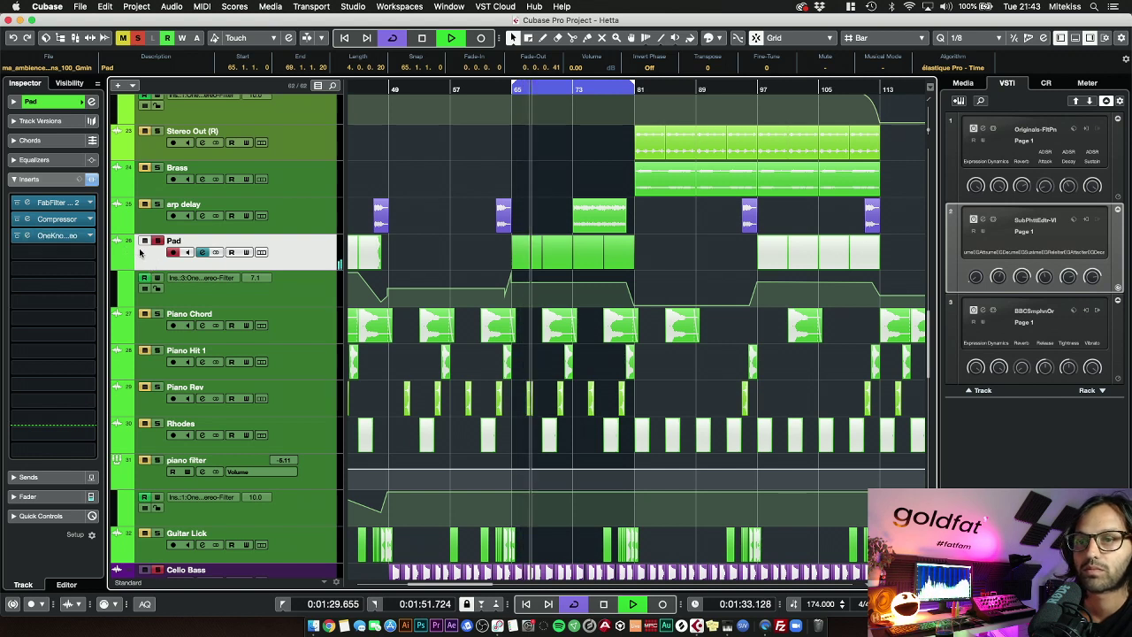
Clear all solos, play the Pad track soloed on its own, and open its OneKnob Filter Stereo insert
{"action": "key", "text": "space"}
{"action": "left_click", "coordinate": [139, 40]}
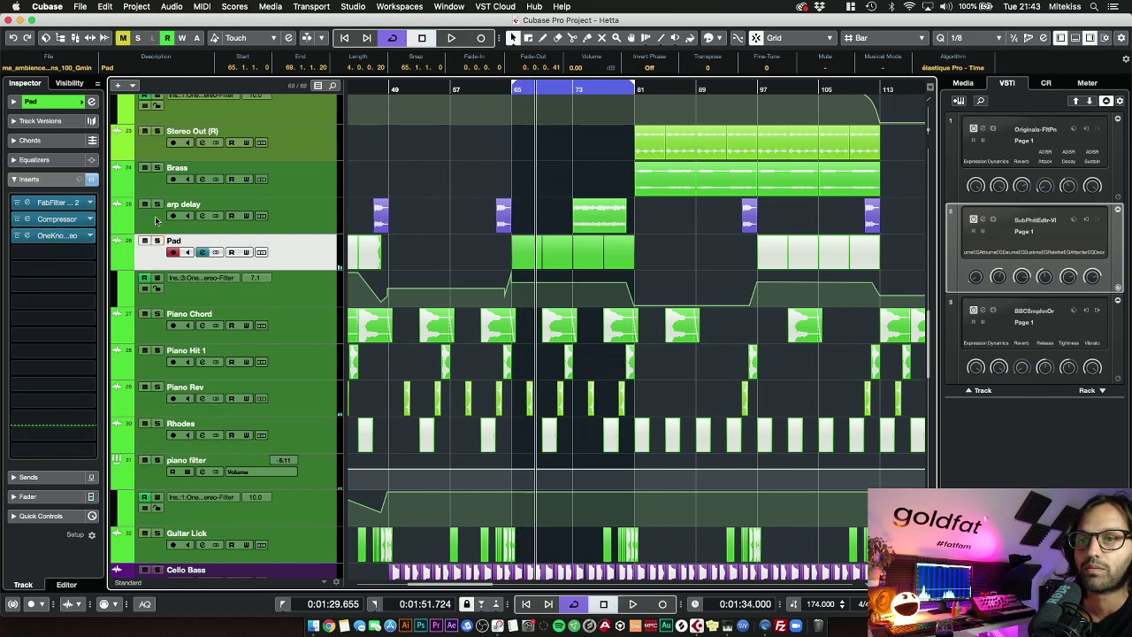
{"action": "left_click", "coordinate": [157, 243]}
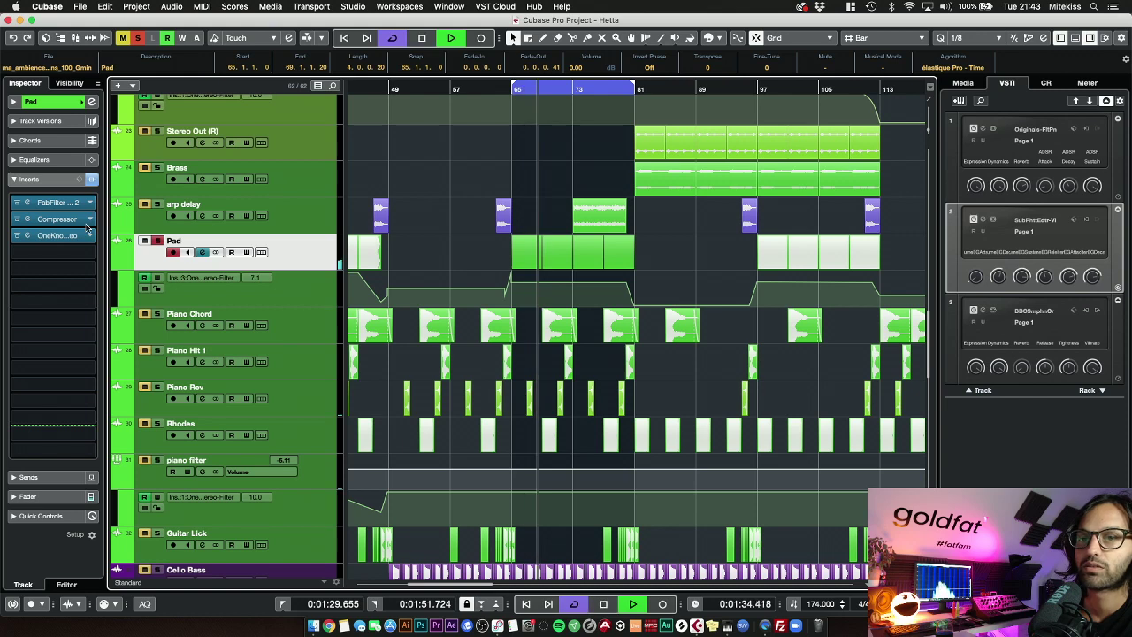
{"action": "left_click", "coordinate": [28, 236]}
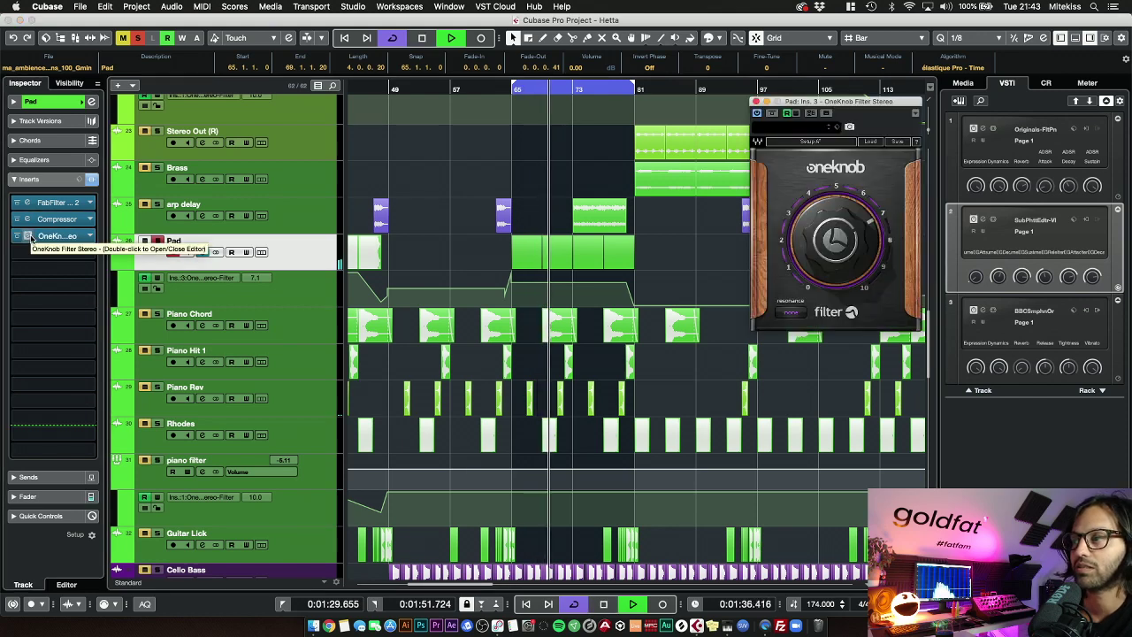
Close the OneKnob Filter, check the Pad track's Compressor insert, and open its FabFilter Pro-Q 2 EQ clear of the track list
{"action": "left_click", "coordinate": [28, 236]}
{"action": "left_click", "coordinate": [28, 222]}
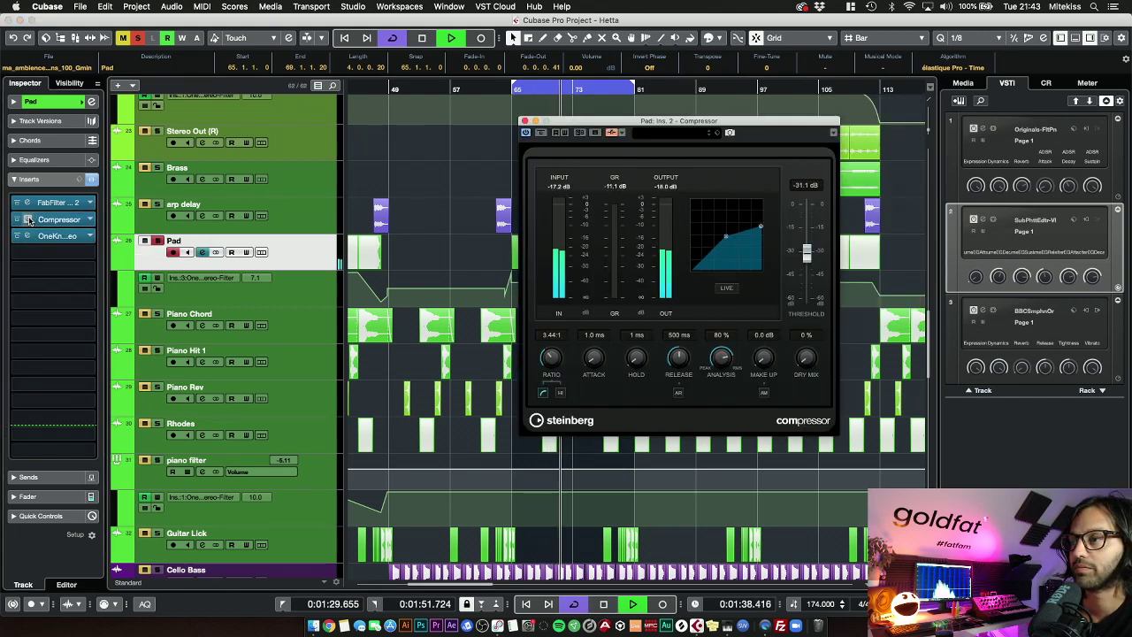
{"action": "left_click", "coordinate": [28, 221]}
{"action": "left_click", "coordinate": [28, 204]}
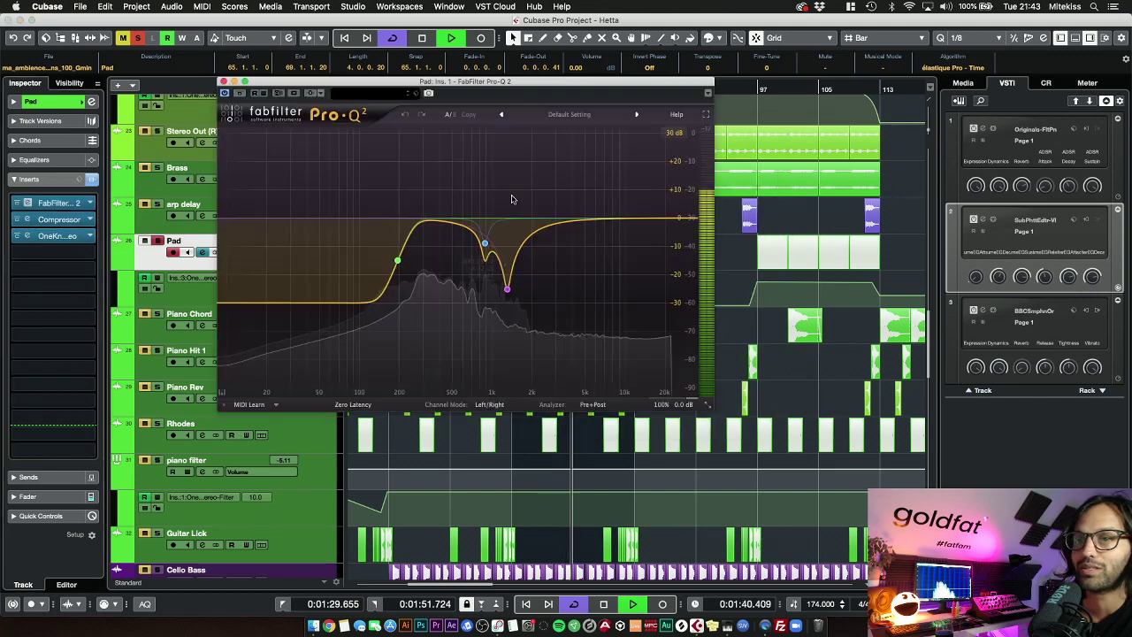
{"action": "left_click_drag", "start_coordinate": [515, 95], "coordinate": [589, 105]}
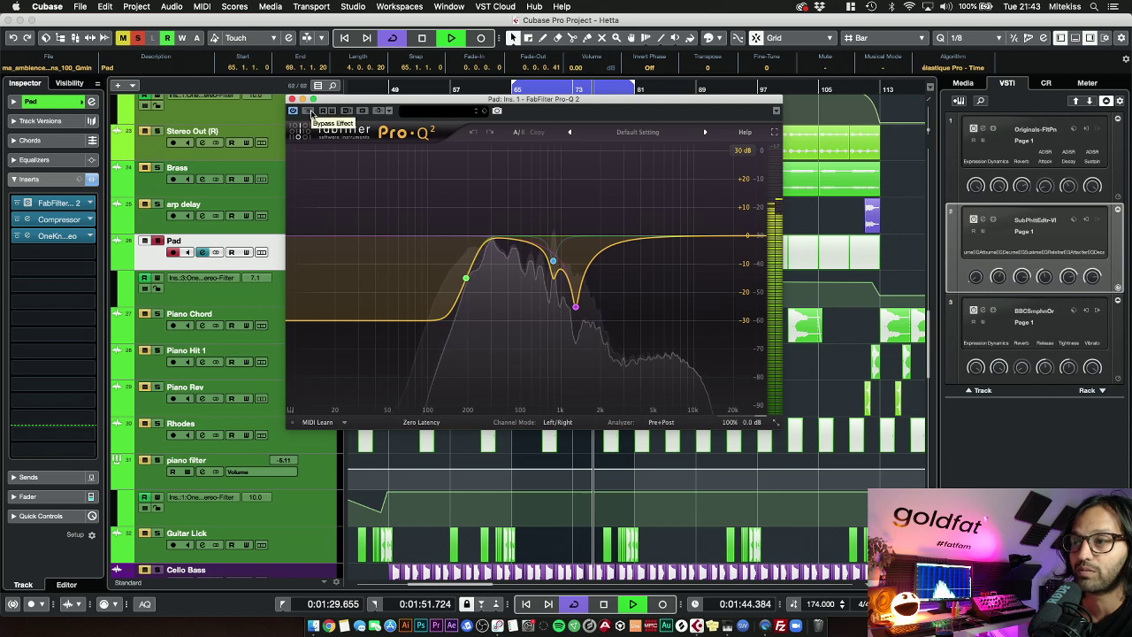
Compare the Pad with its Pro-Q 2 and all its inserts bypassed and active, close the EQ, and stop playback
{"action": "left_click", "coordinate": [310, 113]}
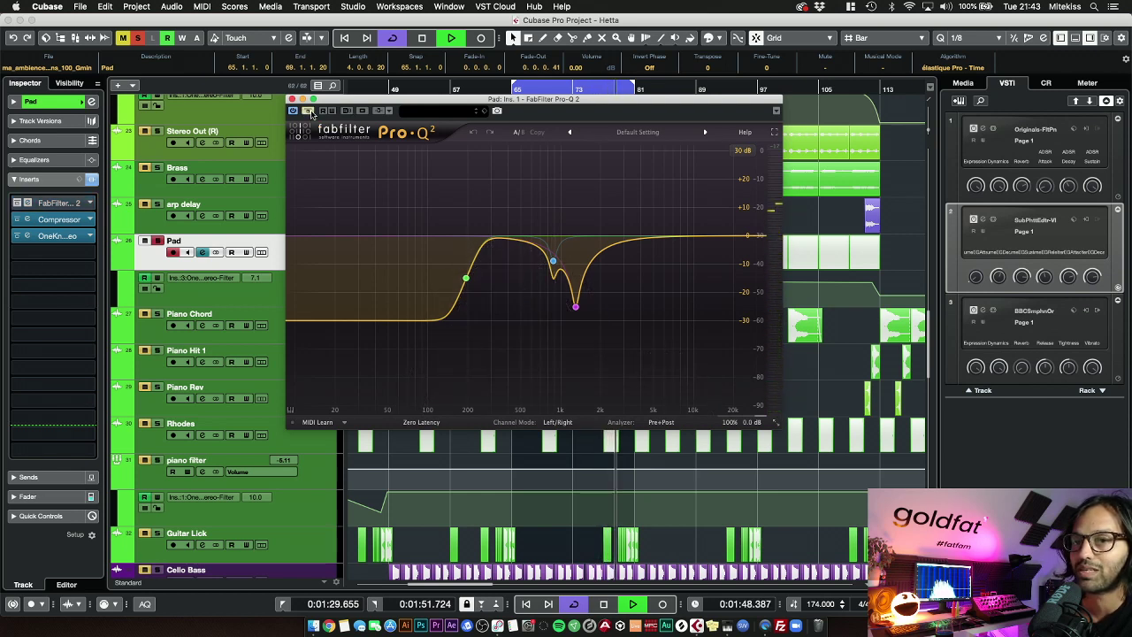
{"action": "left_click", "coordinate": [310, 113]}
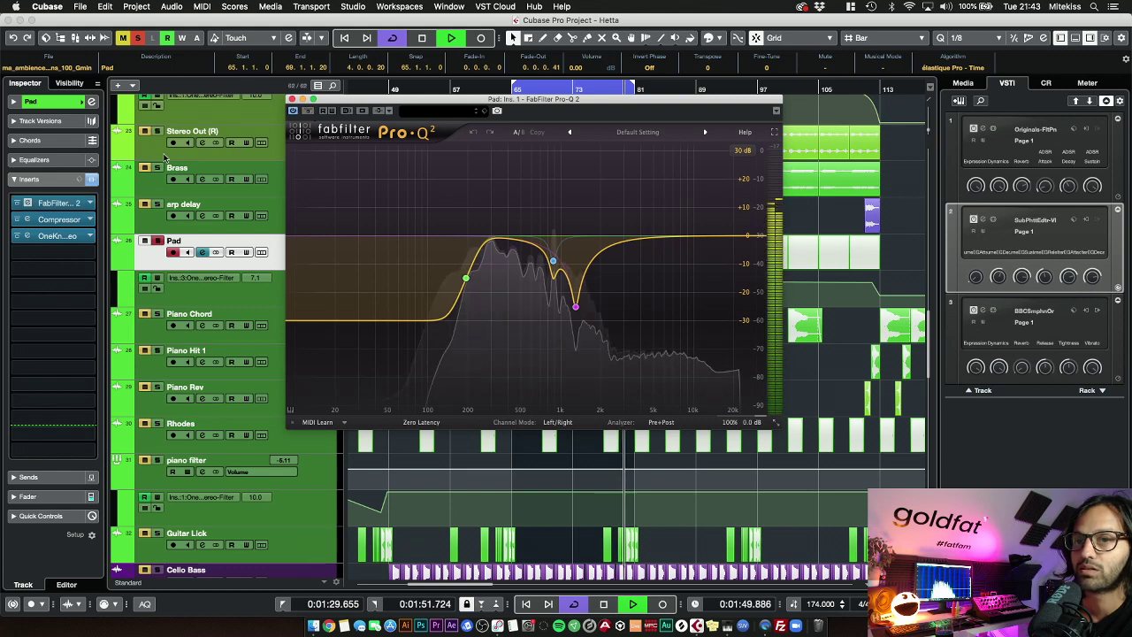
{"action": "left_click", "coordinate": [91, 179]}
{"action": "left_click", "coordinate": [91, 179]}
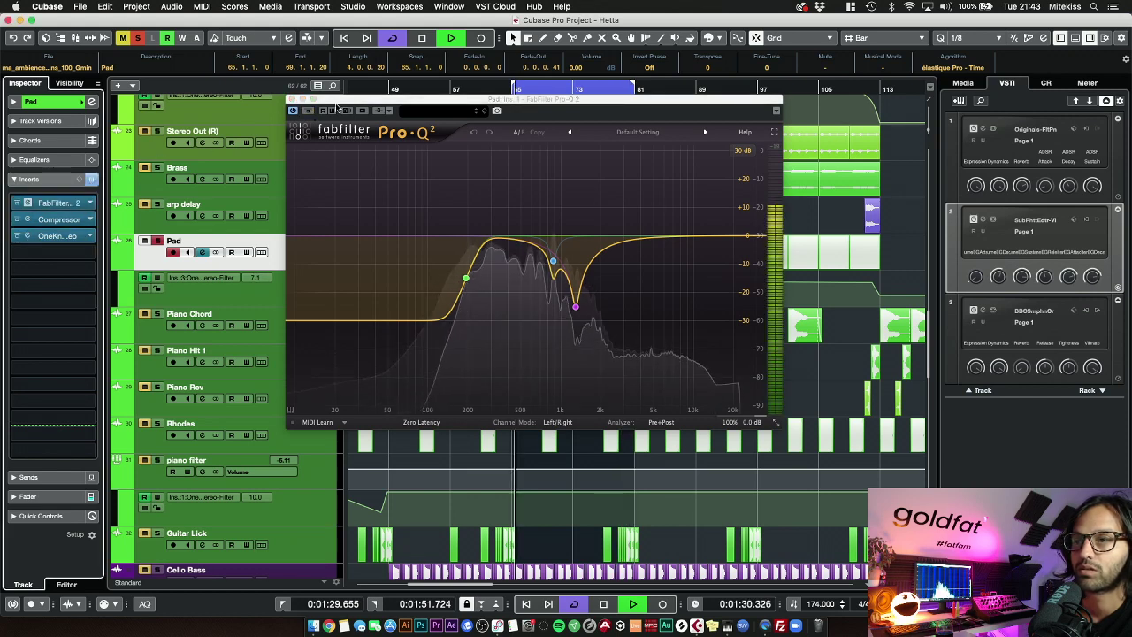
{"action": "left_click", "coordinate": [27, 202]}
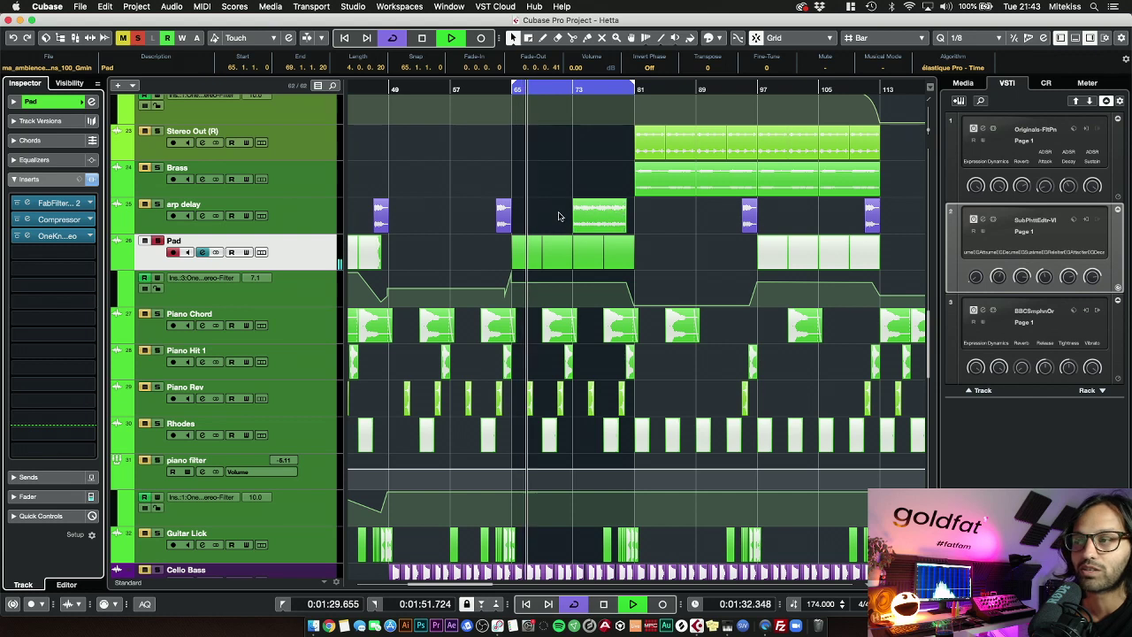
{"action": "key", "text": "space"}
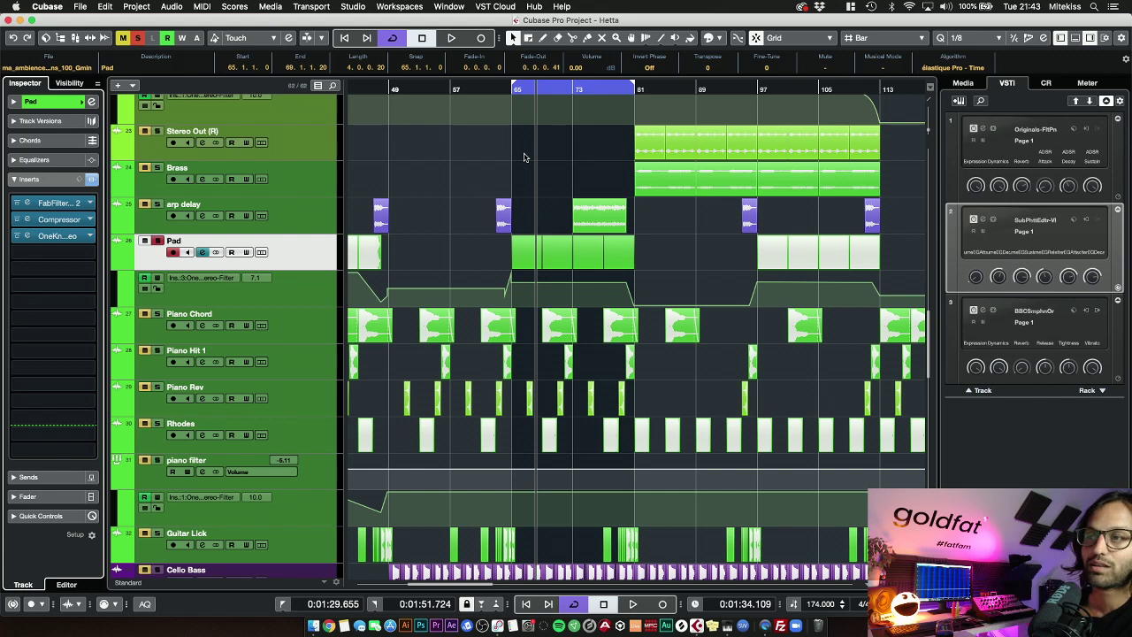
Solo the Piano Chord track as well and view its Melodyne insert
{"action": "left_click", "coordinate": [155, 315]}
{"action": "left_click", "coordinate": [150, 334]}
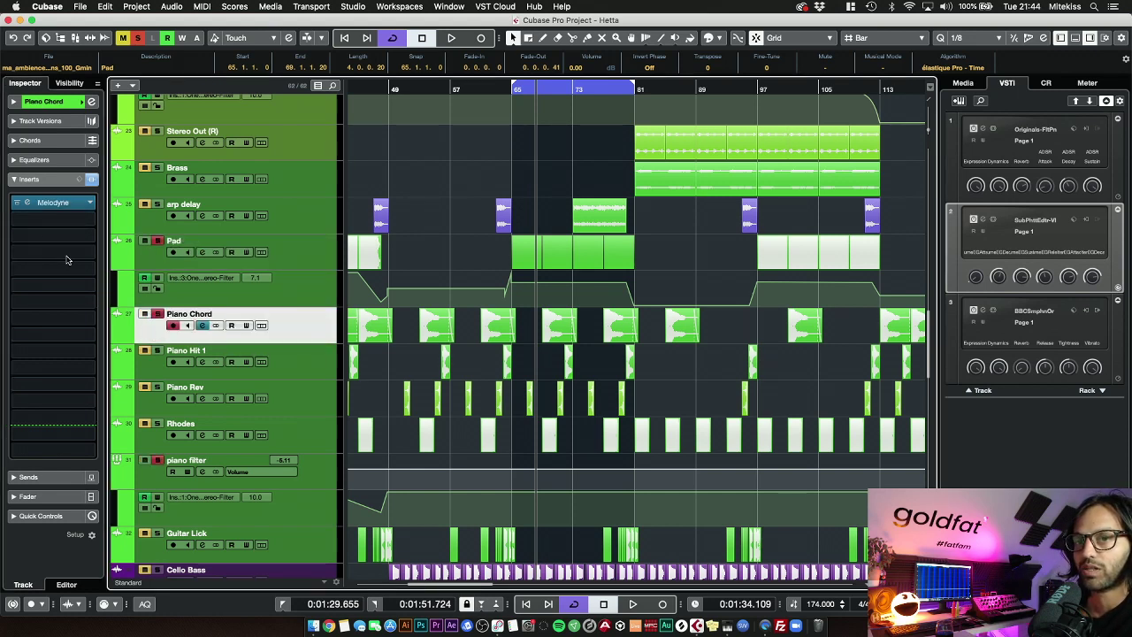
{"action": "left_click", "coordinate": [29, 203]}
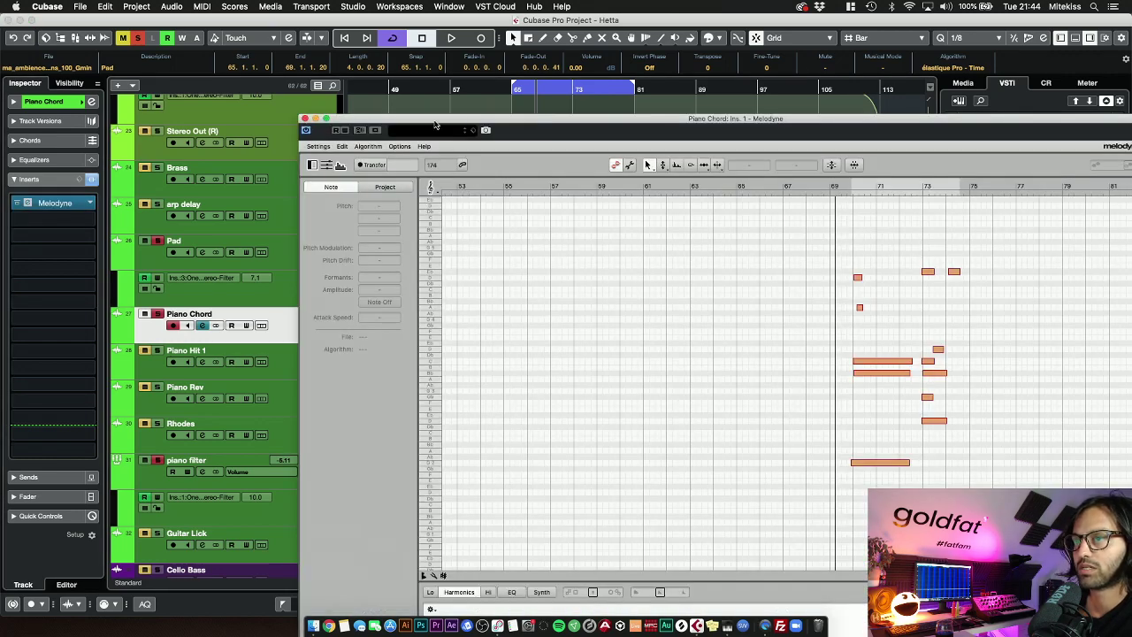
{"action": "left_click_drag", "start_coordinate": [434, 124], "coordinate": [309, 46]}
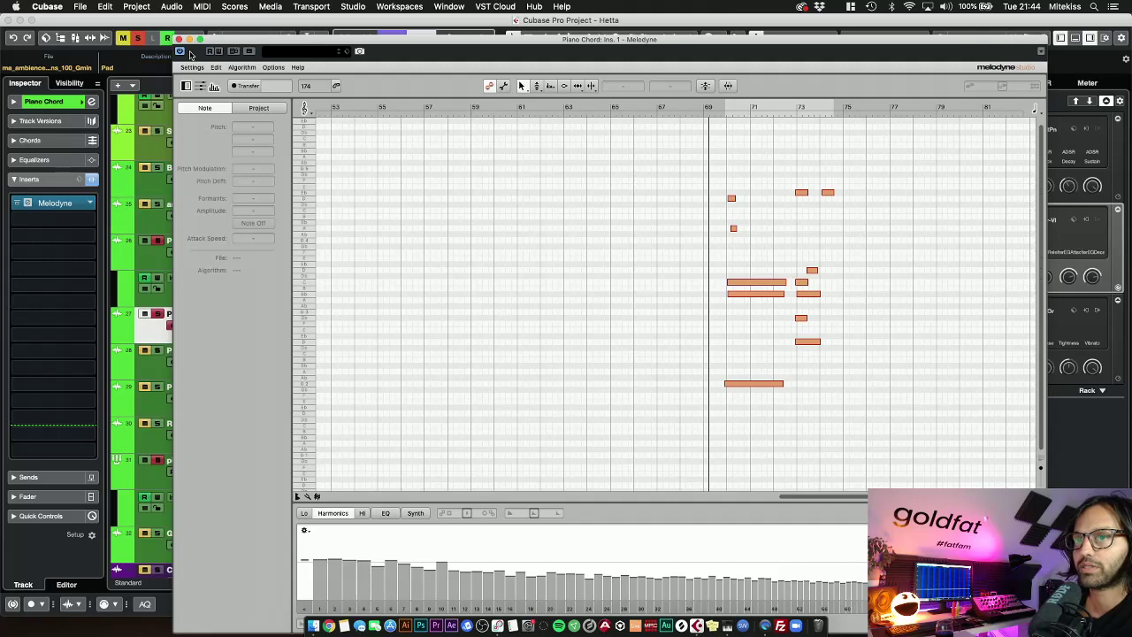
{"action": "left_click", "coordinate": [178, 40]}
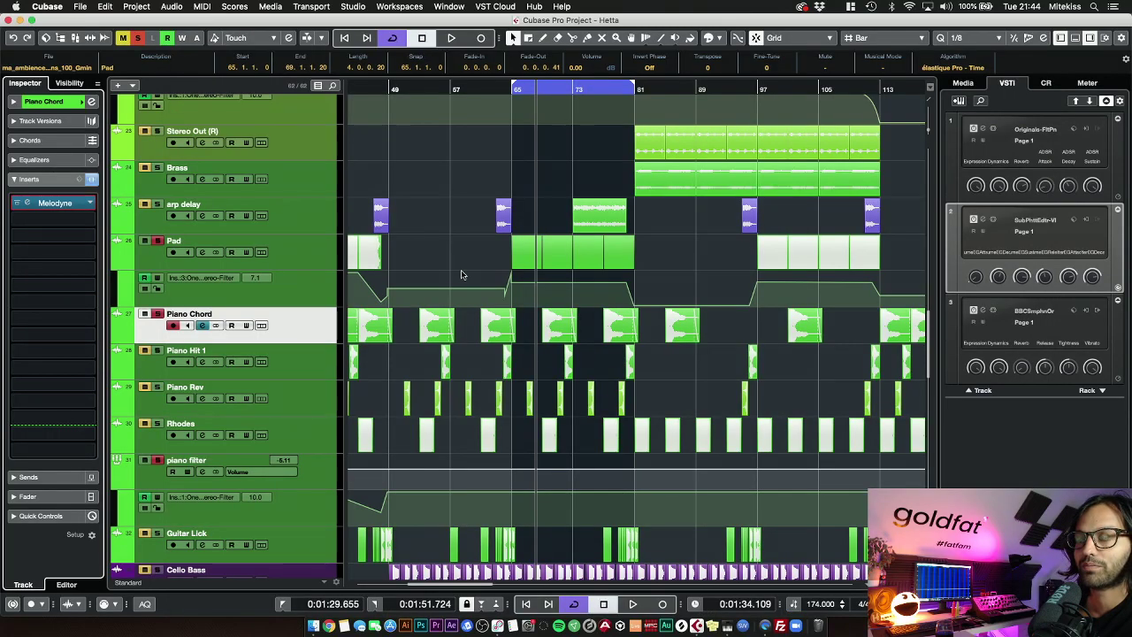
Select the Piano Chord event at bar 69, inspect its low G2 note in Melodyne, and close the editor
{"action": "scroll", "coordinate": [567, 306], "scroll_direction": "down", "scroll_amount": 1}
{"action": "left_click", "coordinate": [548, 301]}
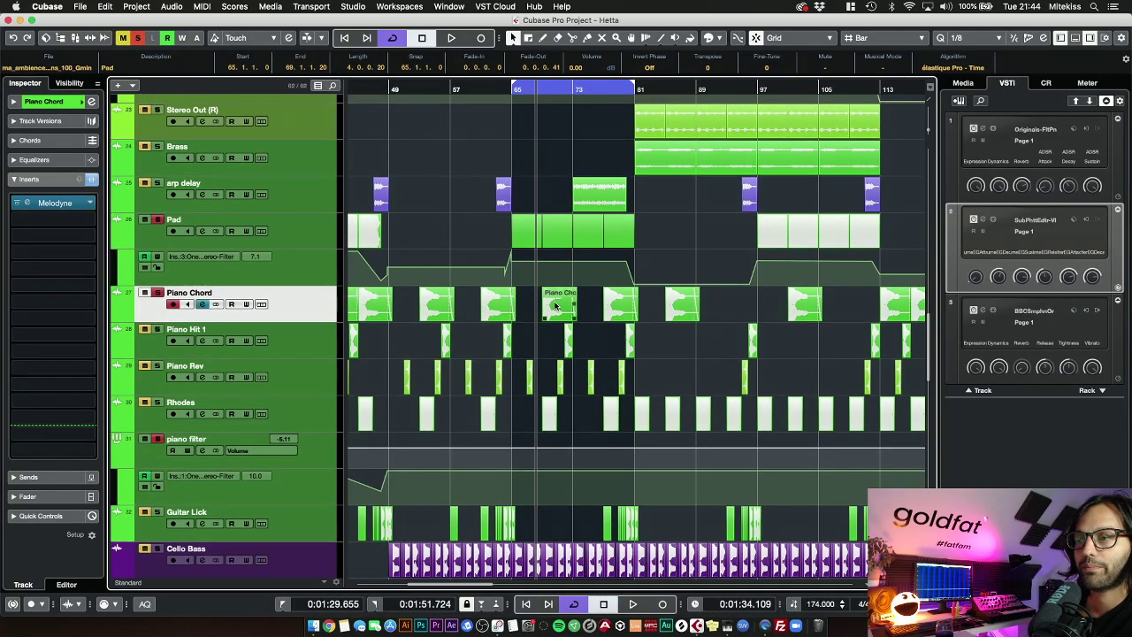
{"action": "left_click", "coordinate": [556, 305]}
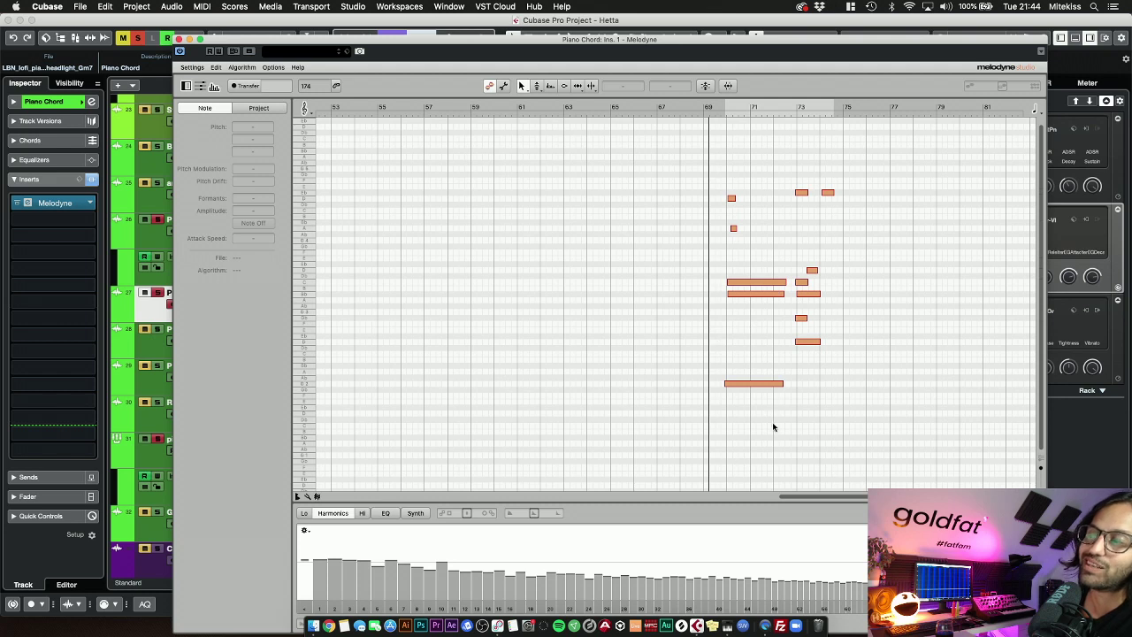
{"action": "left_click", "coordinate": [751, 384]}
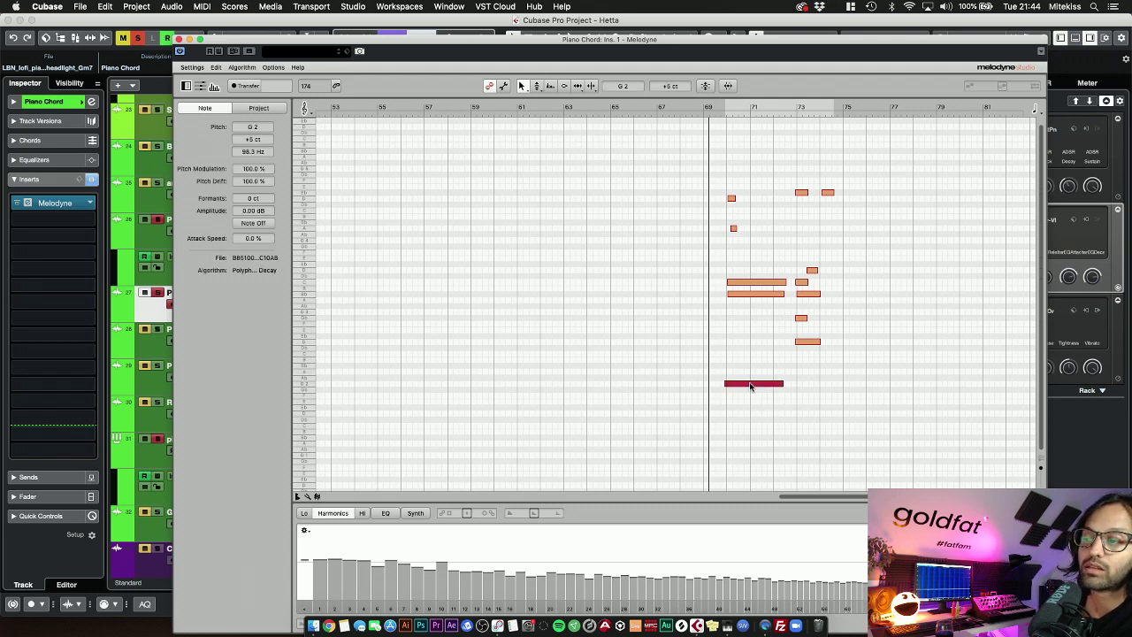
{"action": "left_click_drag", "start_coordinate": [750, 384], "coordinate": [752, 386]}
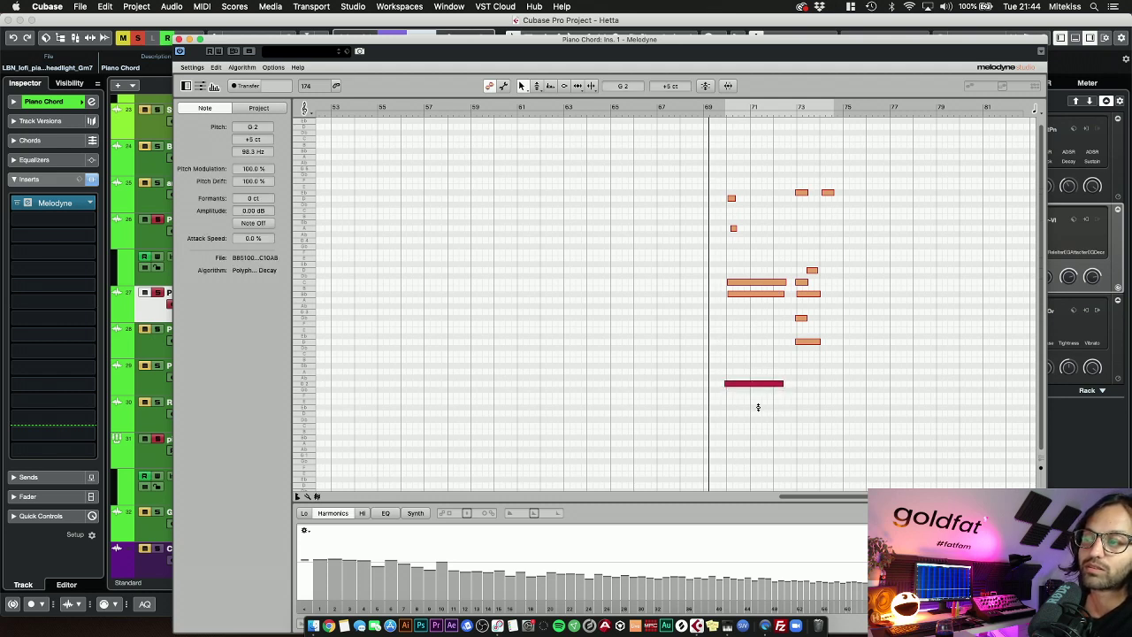
{"action": "left_click", "coordinate": [759, 407]}
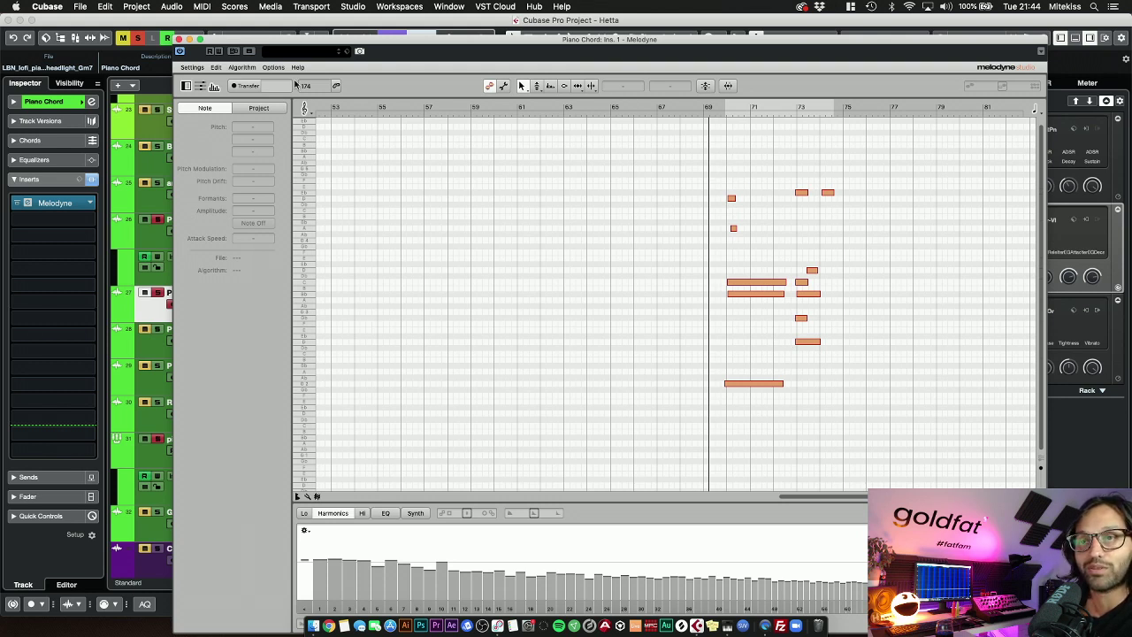
{"action": "left_click", "coordinate": [180, 40]}
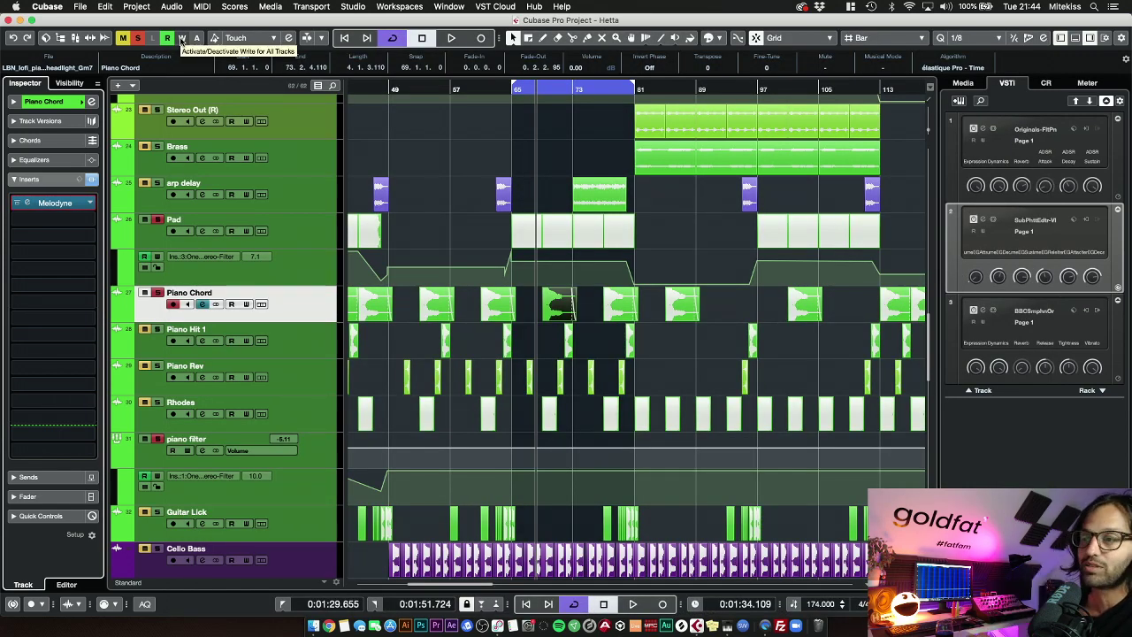
Play the loop from bar 65 with Piano Hit 1 and Piano Rev soloed too, and inspect Piano Rev's Dubstation 2 insert
{"action": "left_click", "coordinate": [512, 89]}
{"action": "key", "text": "space"}
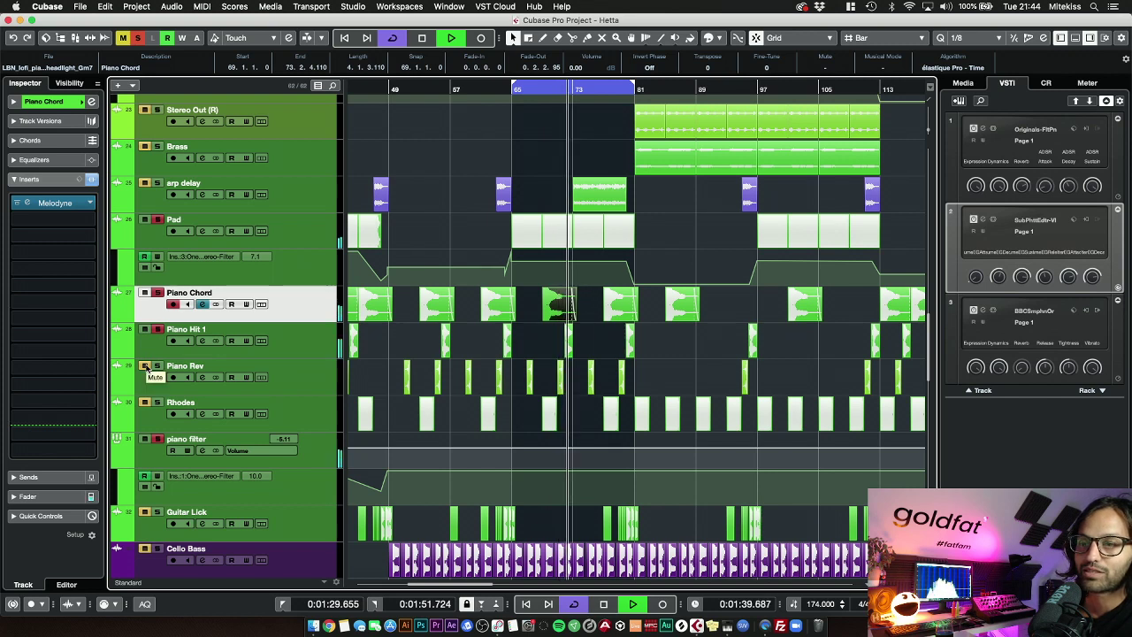
{"action": "left_click", "coordinate": [150, 350]}
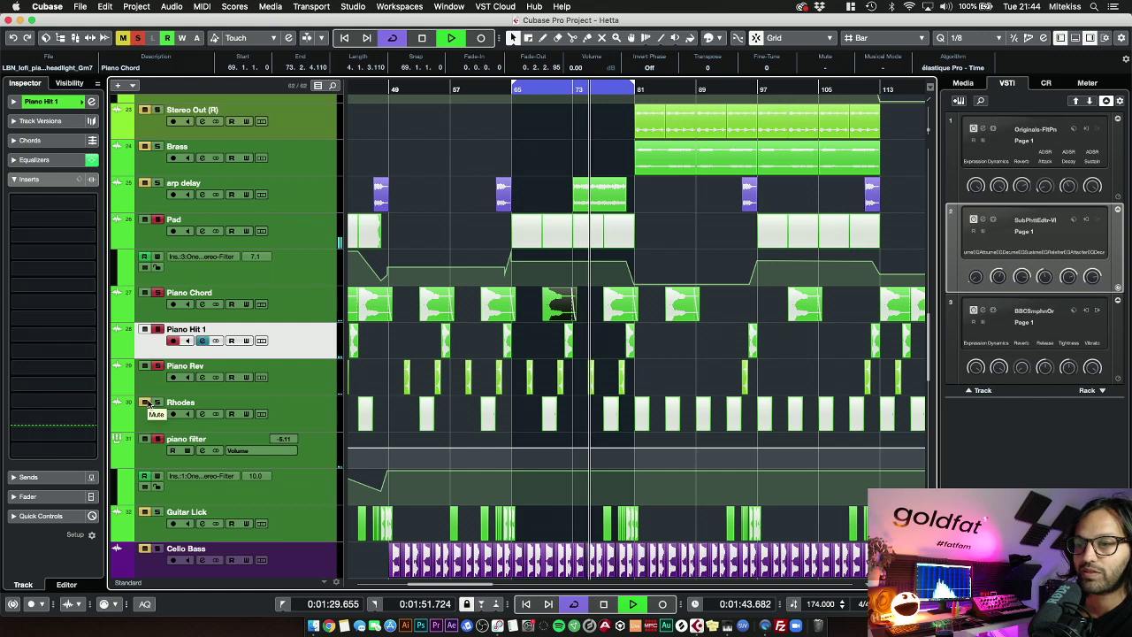
{"action": "key", "text": "Down"}
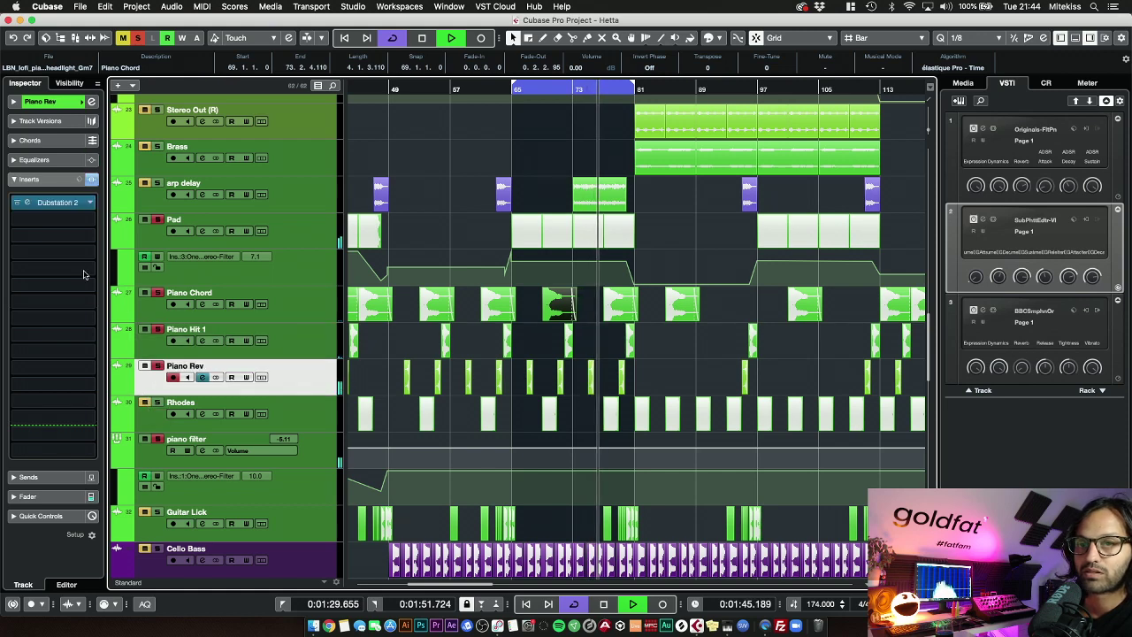
{"action": "left_click", "coordinate": [55, 203]}
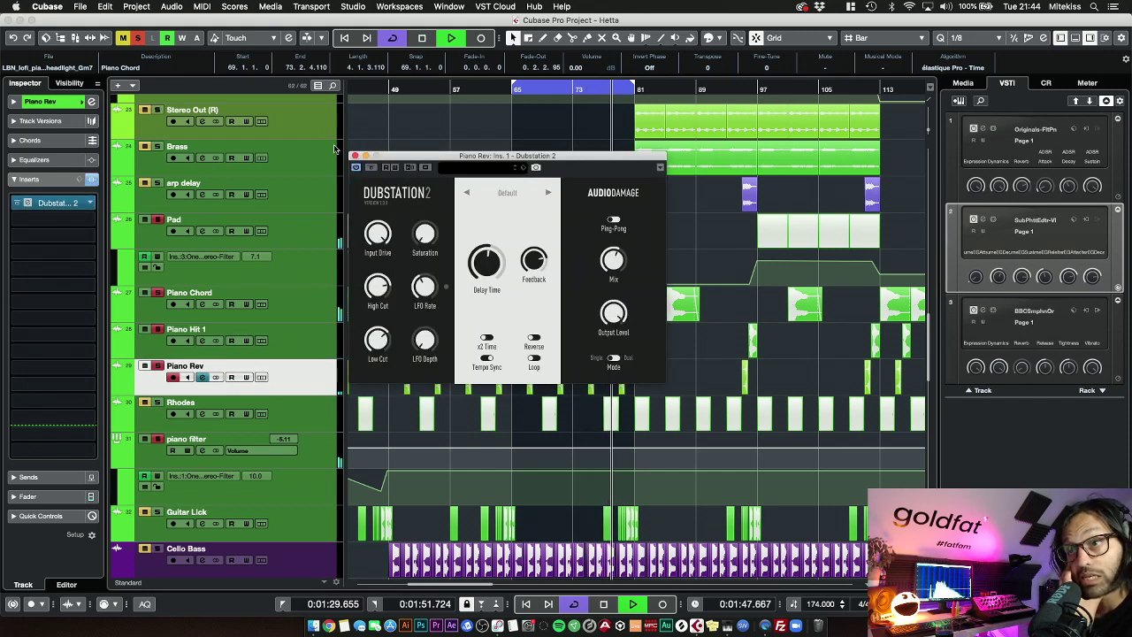
{"action": "left_click", "coordinate": [355, 156]}
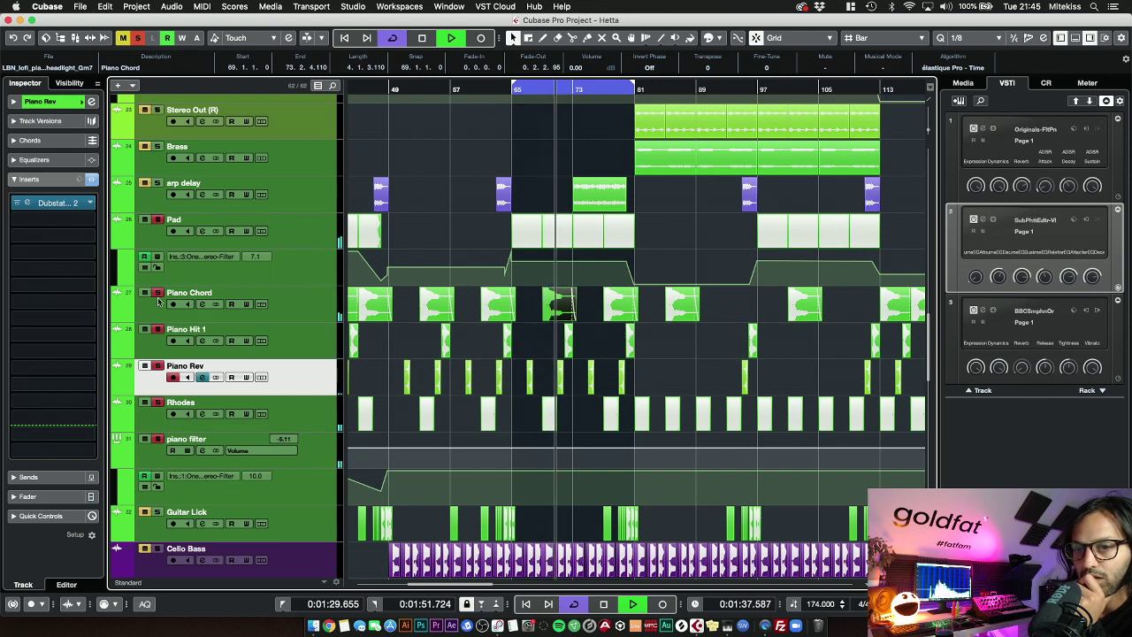
Replay the soloed pad and piano tracks with Rhodes added from about bar 68, and stop
{"action": "left_click", "coordinate": [534, 90]}
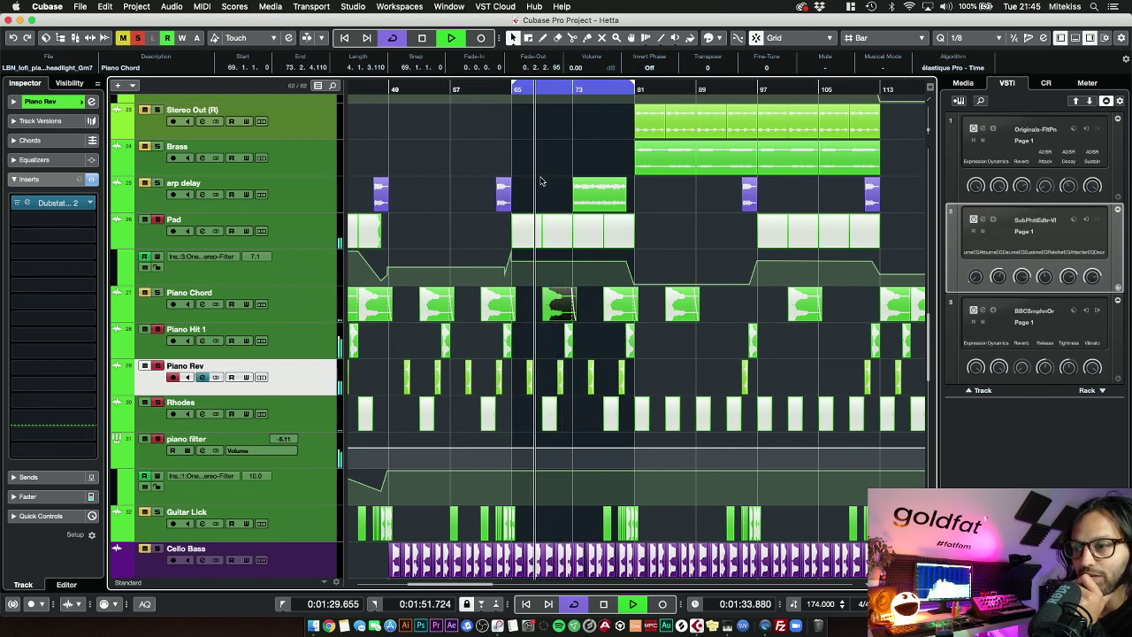
{"action": "left_click", "coordinate": [145, 423]}
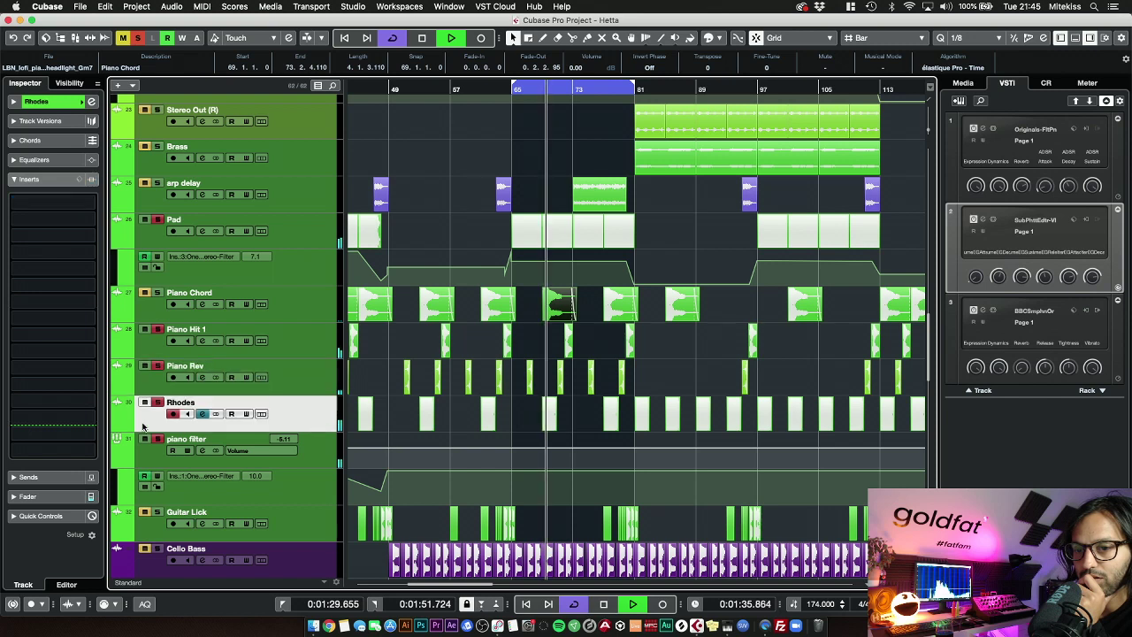
{"action": "left_click", "coordinate": [535, 90]}
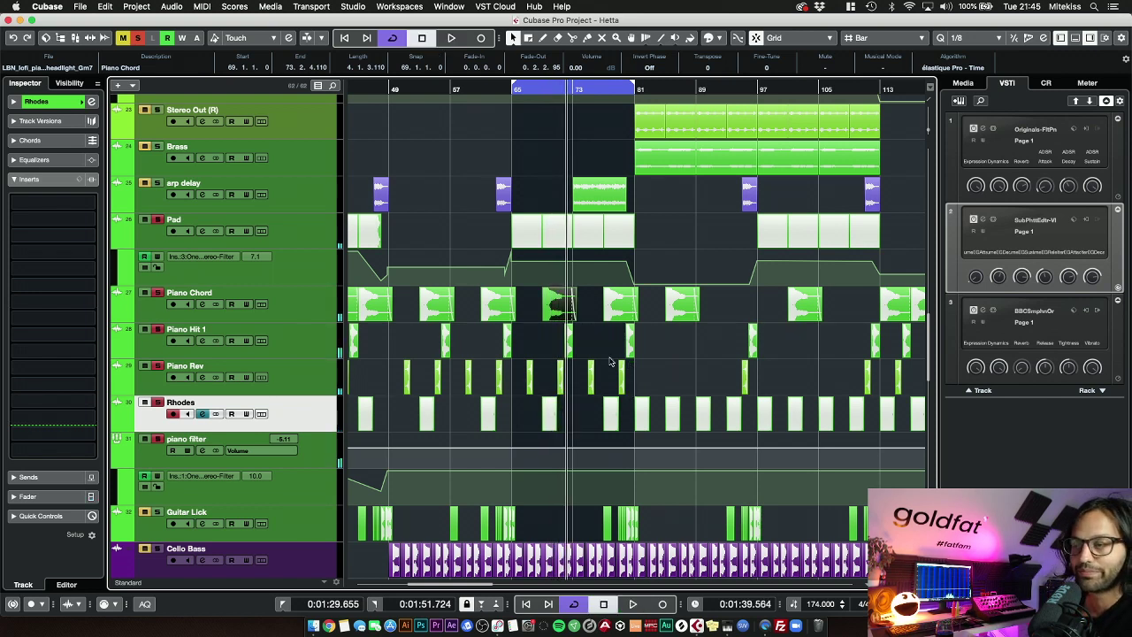
Play from bar 77 with the Guitar Lick track soloed too, and bypass all of its inserts
{"action": "left_click_drag", "start_coordinate": [548, 81], "coordinate": [549, 122]}
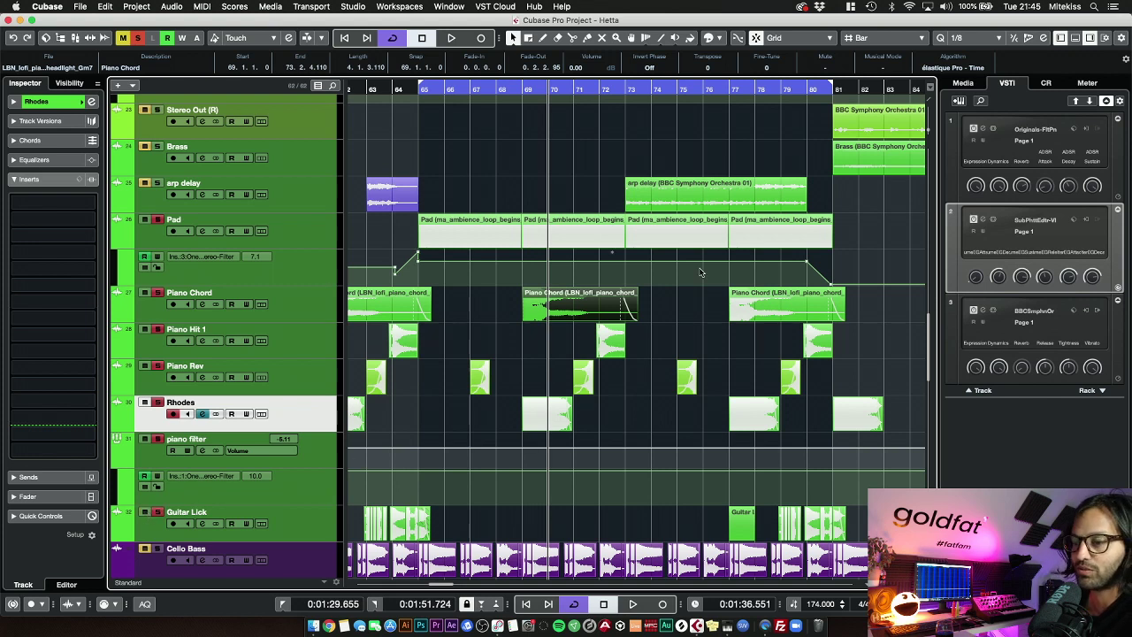
{"action": "left_click", "coordinate": [730, 86]}
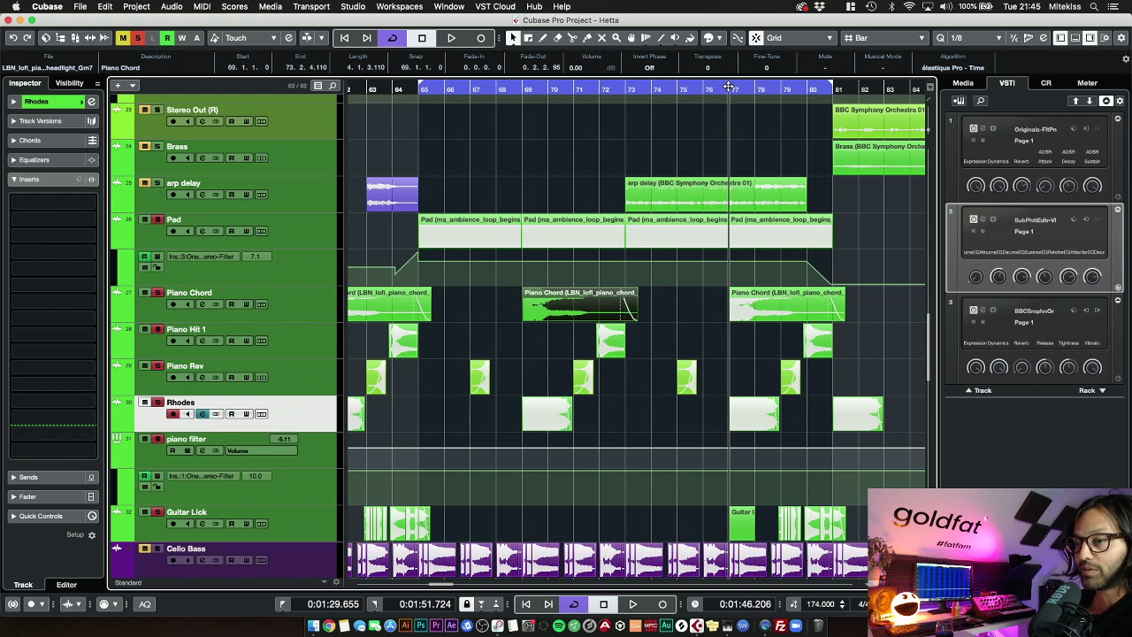
{"action": "key", "text": "space"}
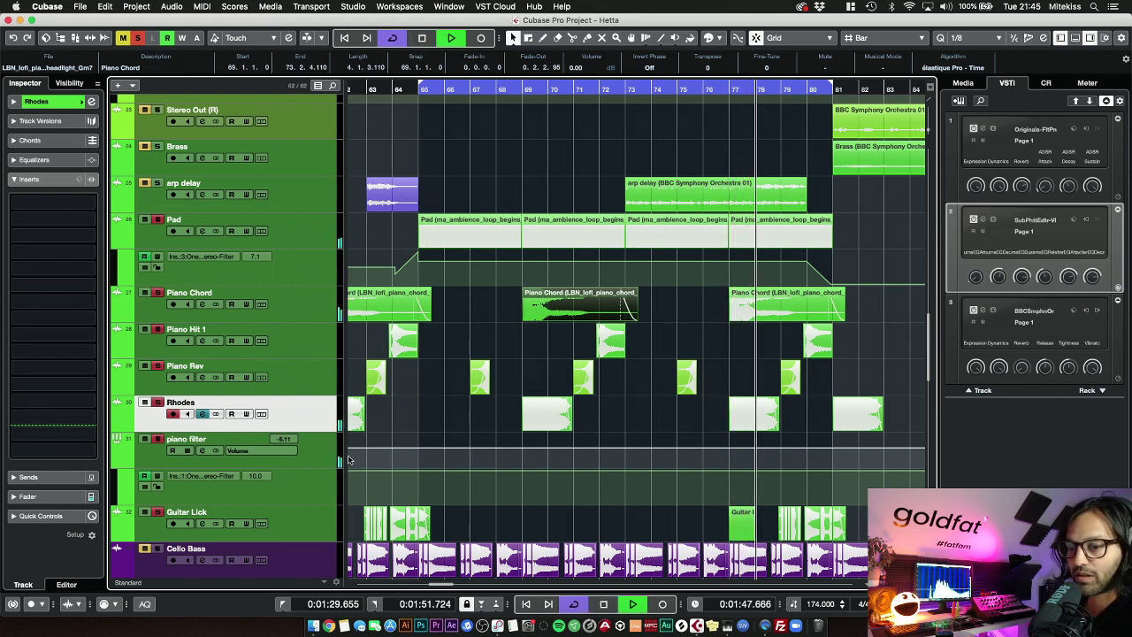
{"action": "left_click", "coordinate": [325, 491]}
{"action": "left_click", "coordinate": [327, 526]}
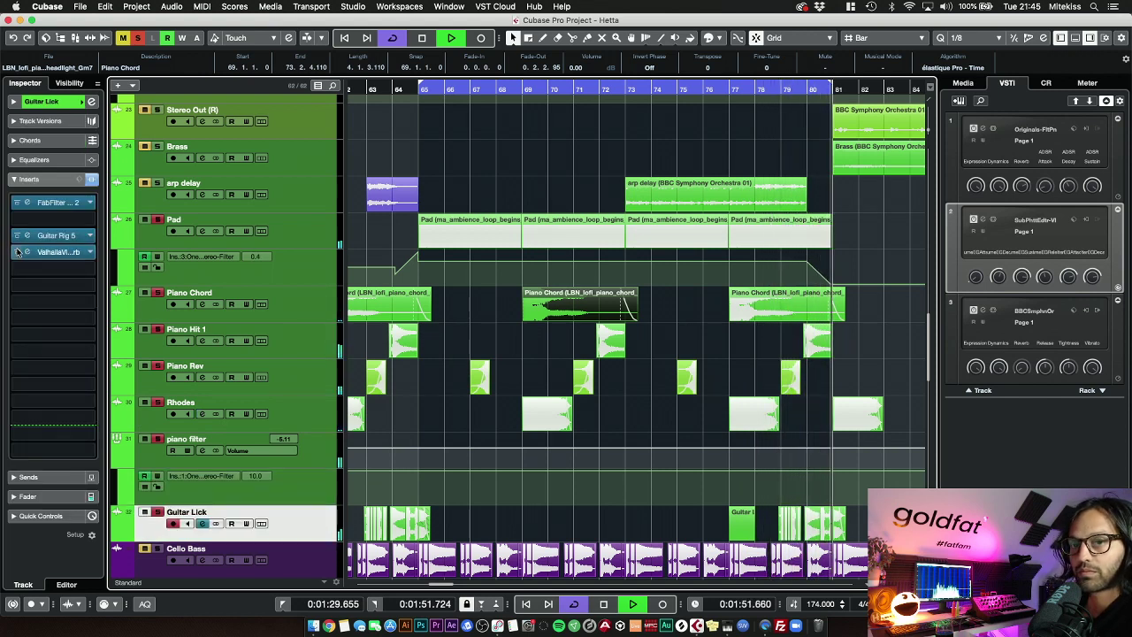
{"action": "left_click", "coordinate": [91, 179]}
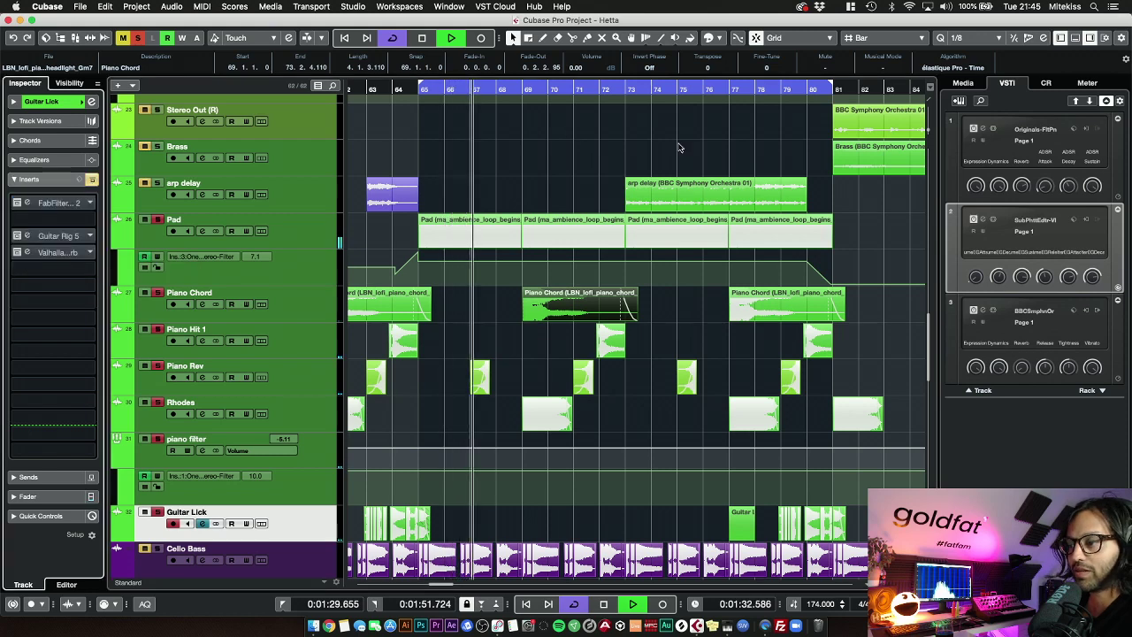
Loop playback over bars 79 to 81 and clear the solos on the Pad, Piano Chord, Piano Hit 1 and Piano Rev tracks
{"action": "left_click", "coordinate": [801, 233]}
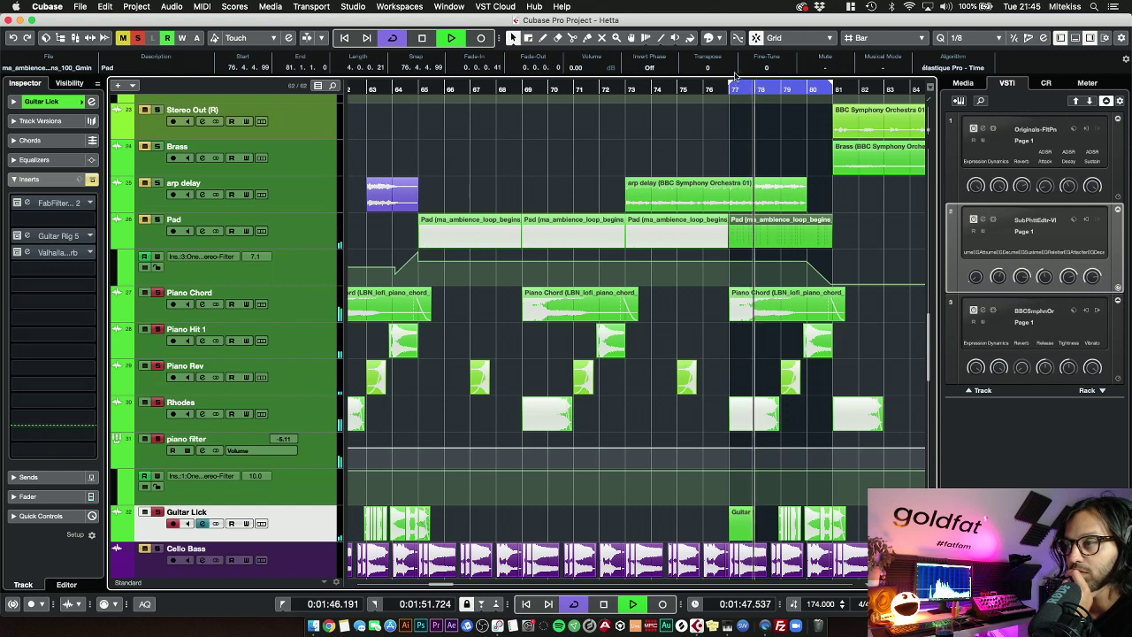
{"action": "left_click", "coordinate": [781, 86], "text": "super"}
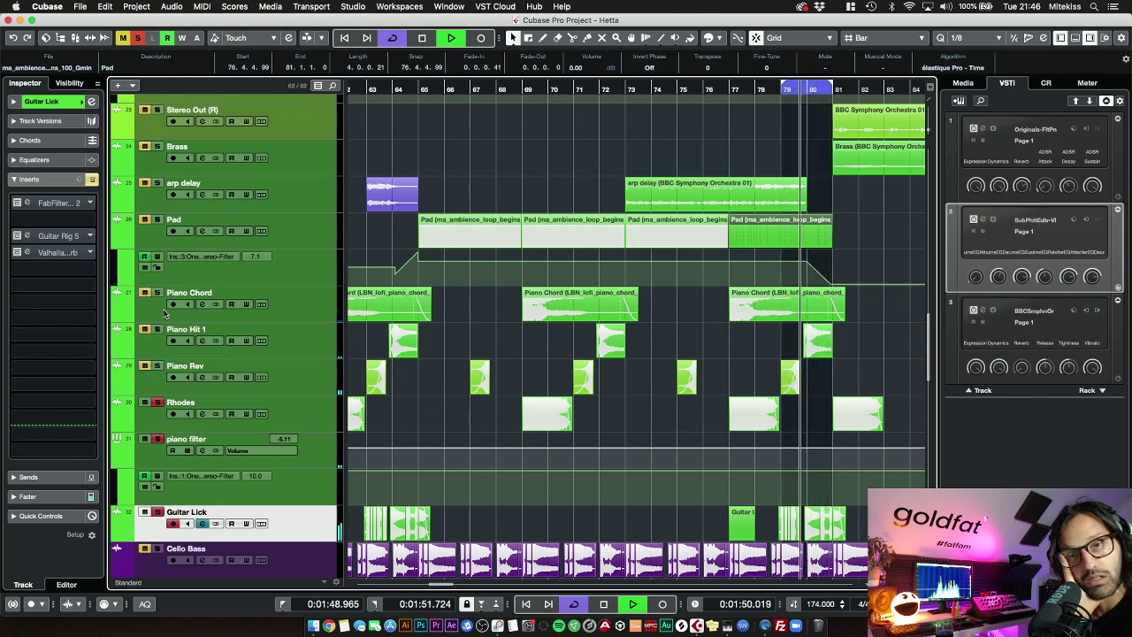
Reactivate the Guitar Lick track's FabFilter Pro-Q 2 and Guitar Rig 5 inserts, and open Guitar Rig 5
{"action": "left_click", "coordinate": [17, 203]}
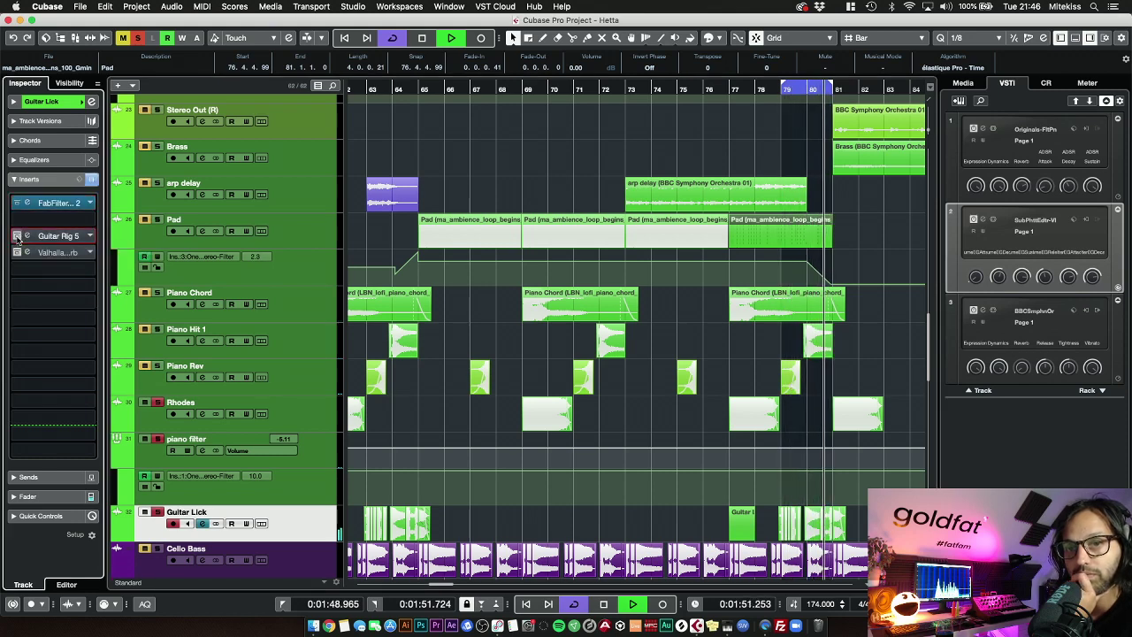
{"action": "left_click", "coordinate": [17, 237]}
{"action": "left_click", "coordinate": [28, 236]}
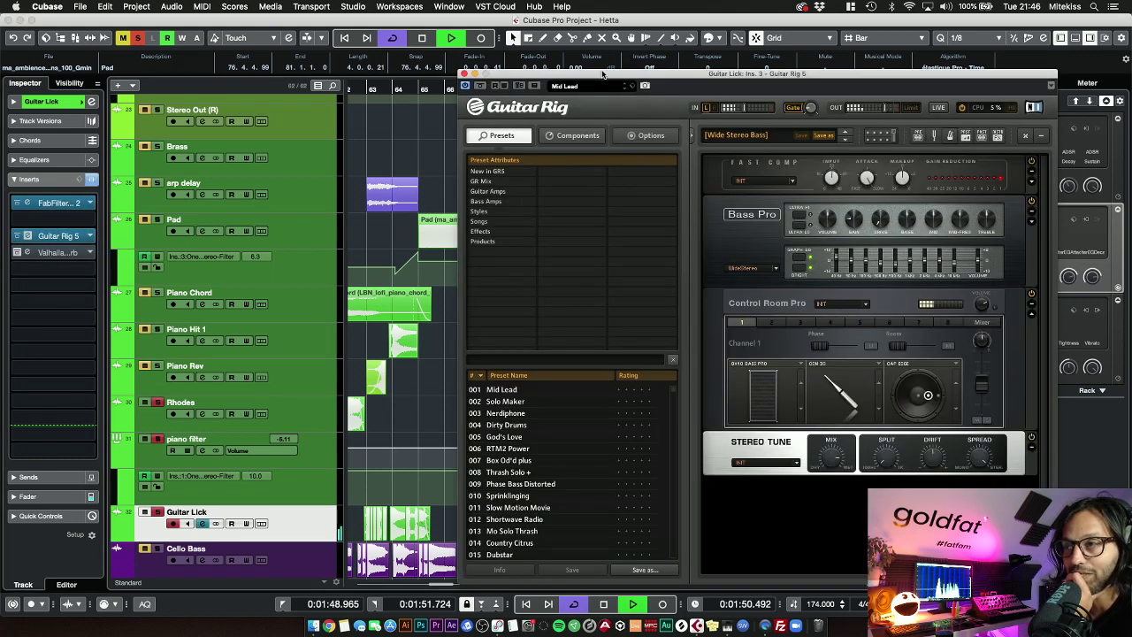
Review the Guitar Rig 5 rack and close it, and reactivate and open ValhallaVintageVerb on the Guitar Lick track
{"action": "left_click_drag", "start_coordinate": [594, 123], "coordinate": [365, 99]}
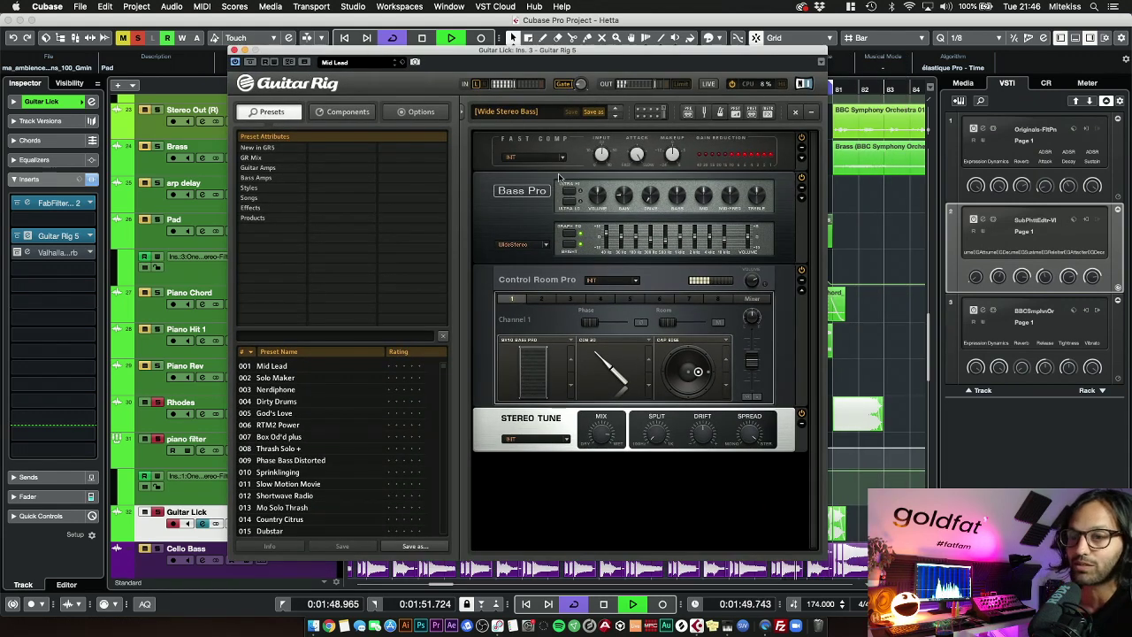
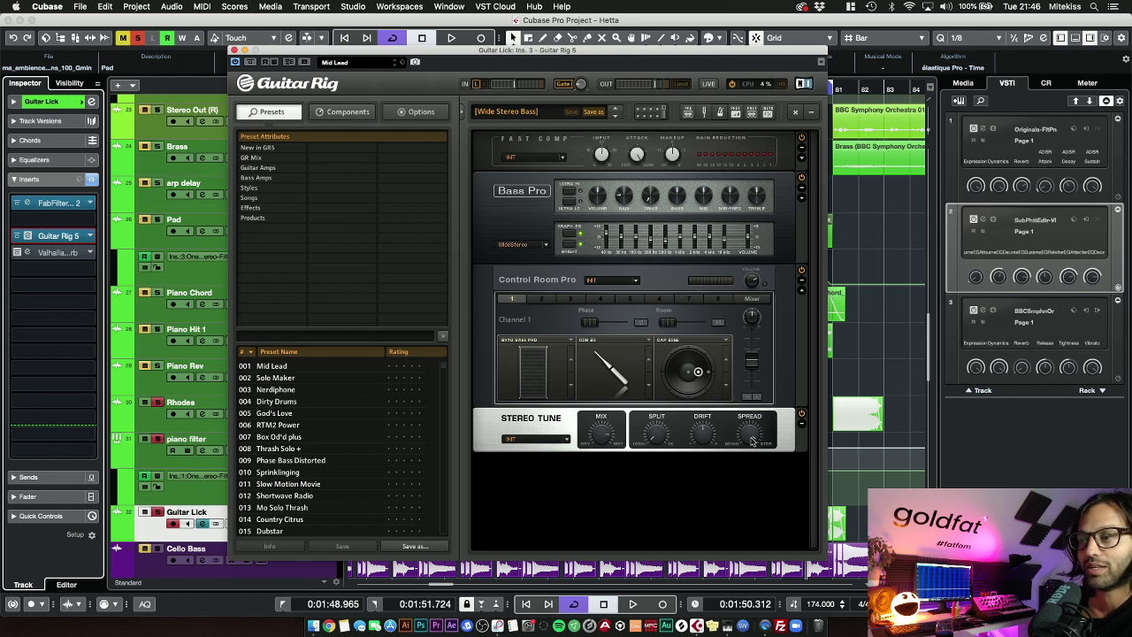
{"action": "left_click", "coordinate": [232, 50]}
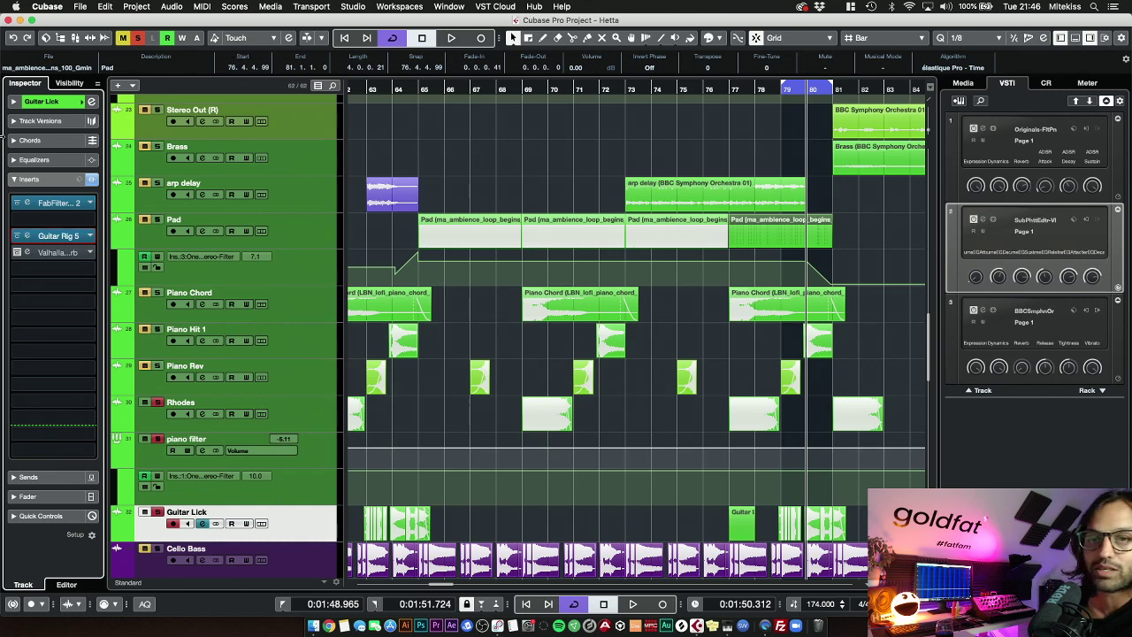
{"action": "left_click", "coordinate": [55, 252]}
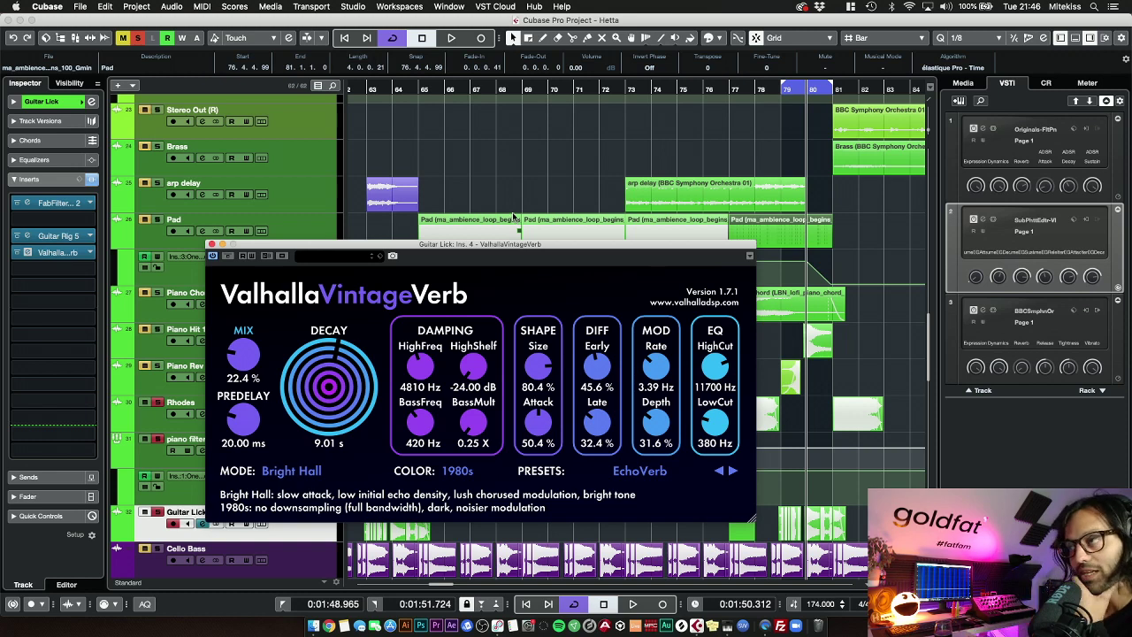
Close ValhallaVintageVerb and enlarge the Guitar Lick track's view around bar 79 so its audio events can be examined
{"action": "left_click_drag", "start_coordinate": [784, 91], "coordinate": [503, 341]}
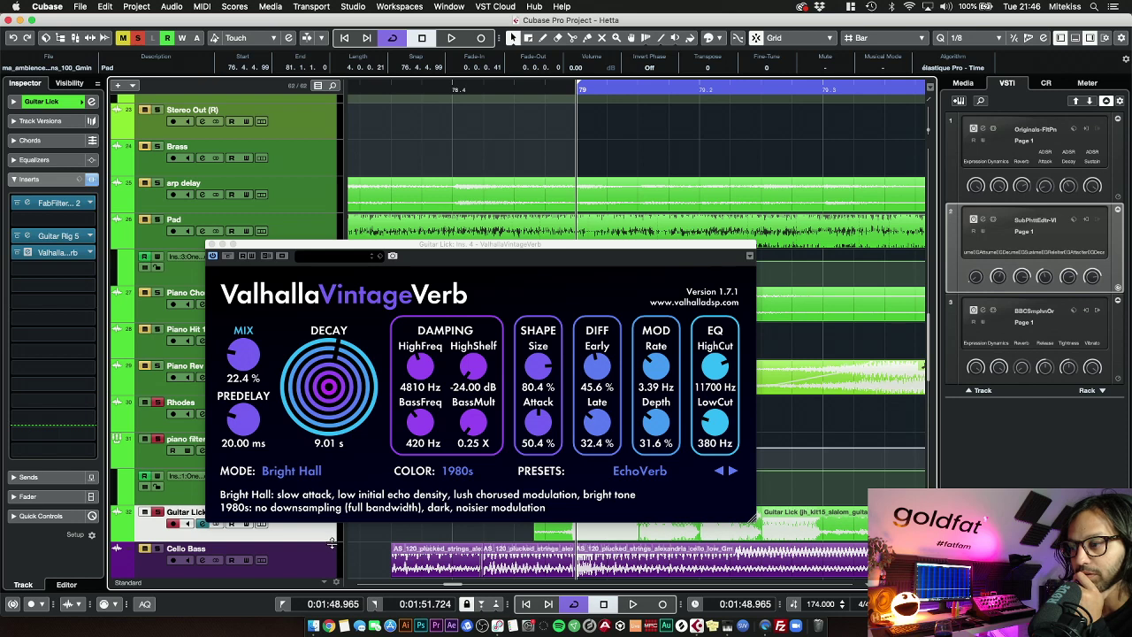
{"action": "left_click_drag", "start_coordinate": [331, 542], "coordinate": [335, 621]}
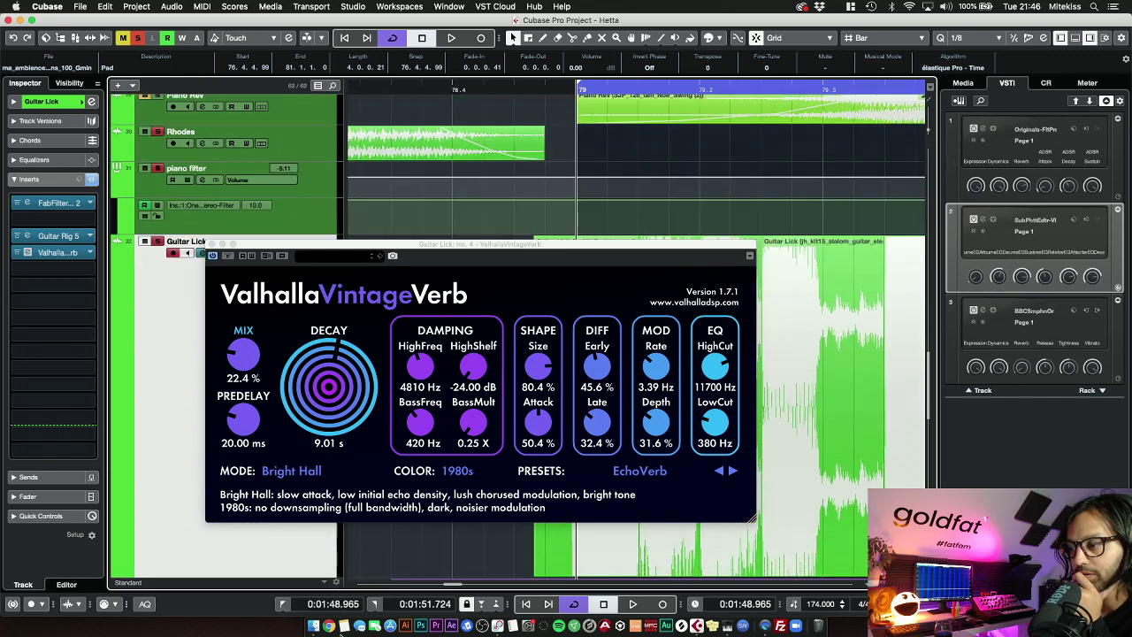
{"action": "left_click", "coordinate": [212, 244]}
{"action": "left_click", "coordinate": [813, 214]}
{"action": "scroll", "coordinate": [813, 214], "scroll_direction": "right", "scroll_amount": 5}
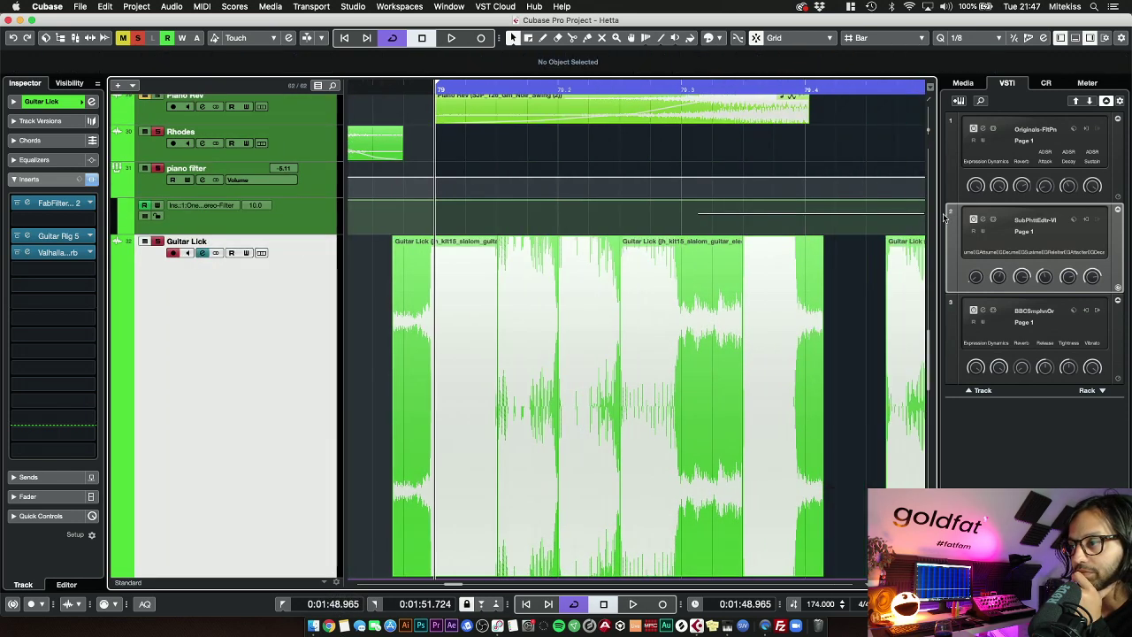
Try to extend the short Guitar Lick event near 79.4 up to bar 80 without stretching, and undo it
{"action": "left_click", "coordinate": [614, 279]}
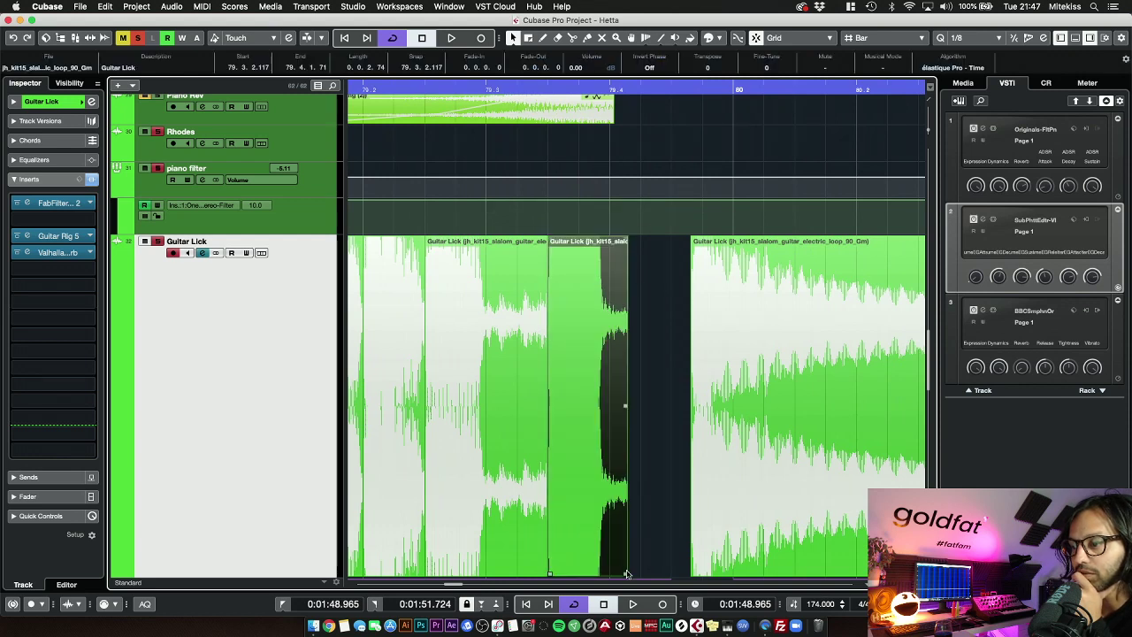
{"action": "left_click_drag", "start_coordinate": [625, 575], "coordinate": [732, 573]}
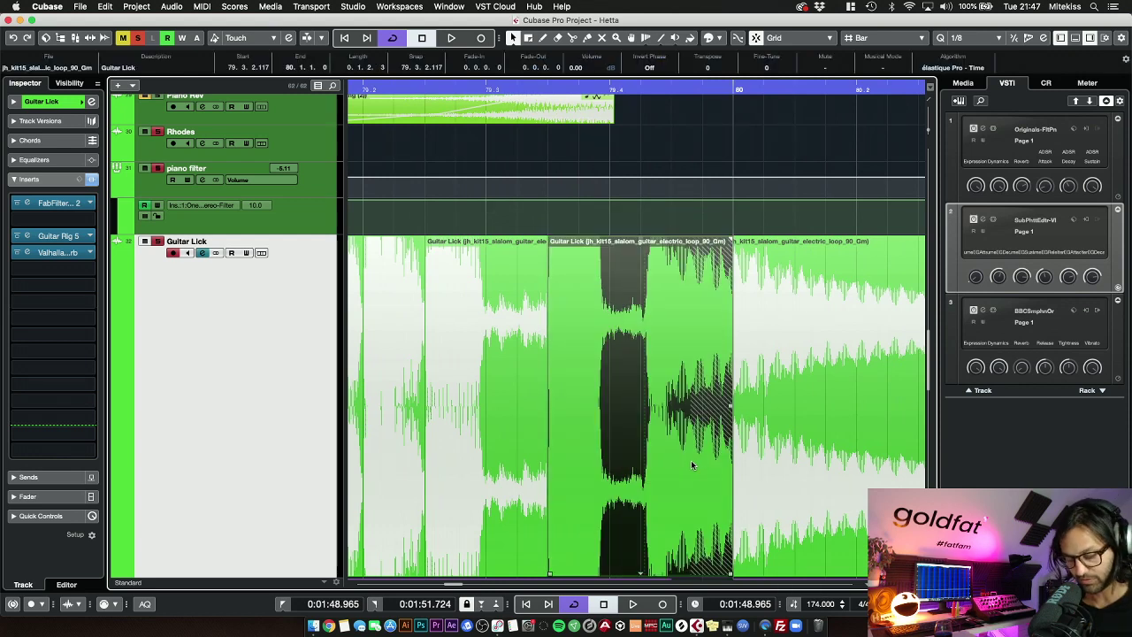
{"action": "key", "text": "super+z"}
Add a short fade-out of 0.0.0.21 to the Guitar Lick event that ends near 79.4, and deselect it
{"action": "left_click", "coordinate": [631, 249]}
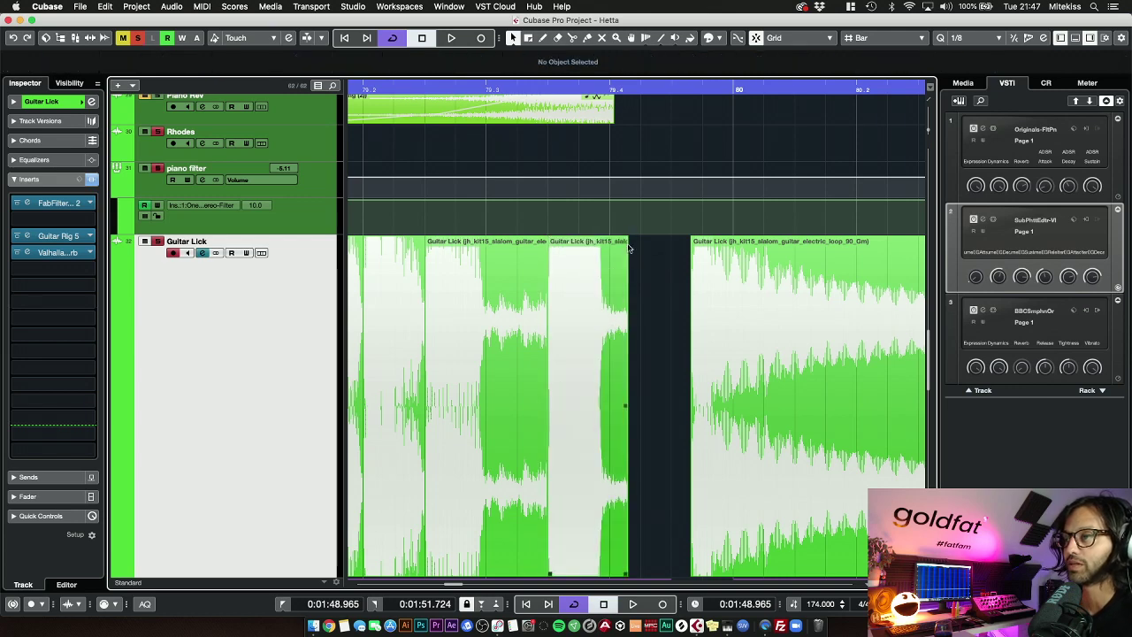
{"action": "left_click_drag", "start_coordinate": [625, 239], "coordinate": [593, 248]}
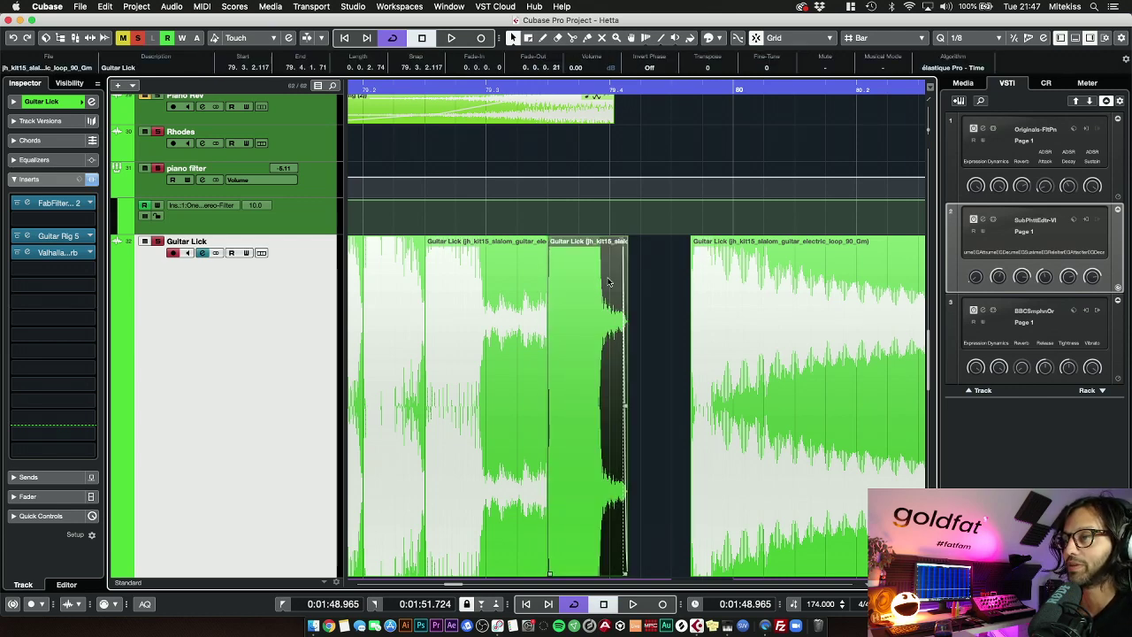
{"action": "left_click", "coordinate": [708, 281]}
{"action": "left_click", "coordinate": [656, 283]}
Time-stretch the short Guitar Lick event near 79.4 to end at 79.4.3.72, just before the following event
{"action": "scroll", "coordinate": [667, 204], "scroll_direction": "down", "scroll_amount": 1}
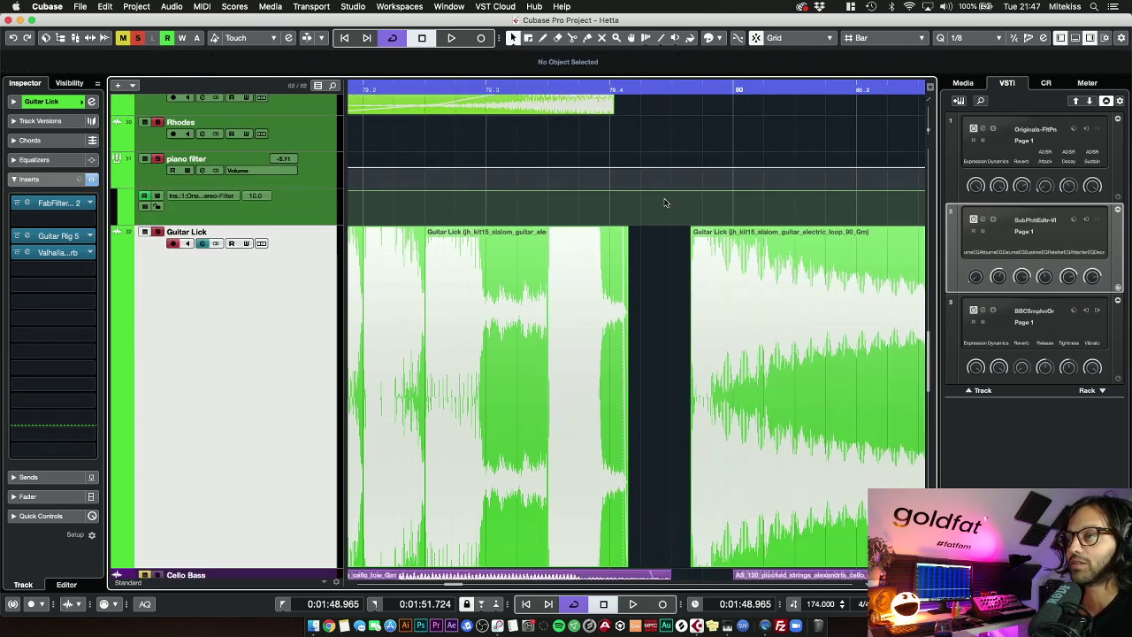
{"action": "scroll", "coordinate": [666, 203], "scroll_direction": "down", "scroll_amount": 3}
{"action": "left_click", "coordinate": [622, 258]}
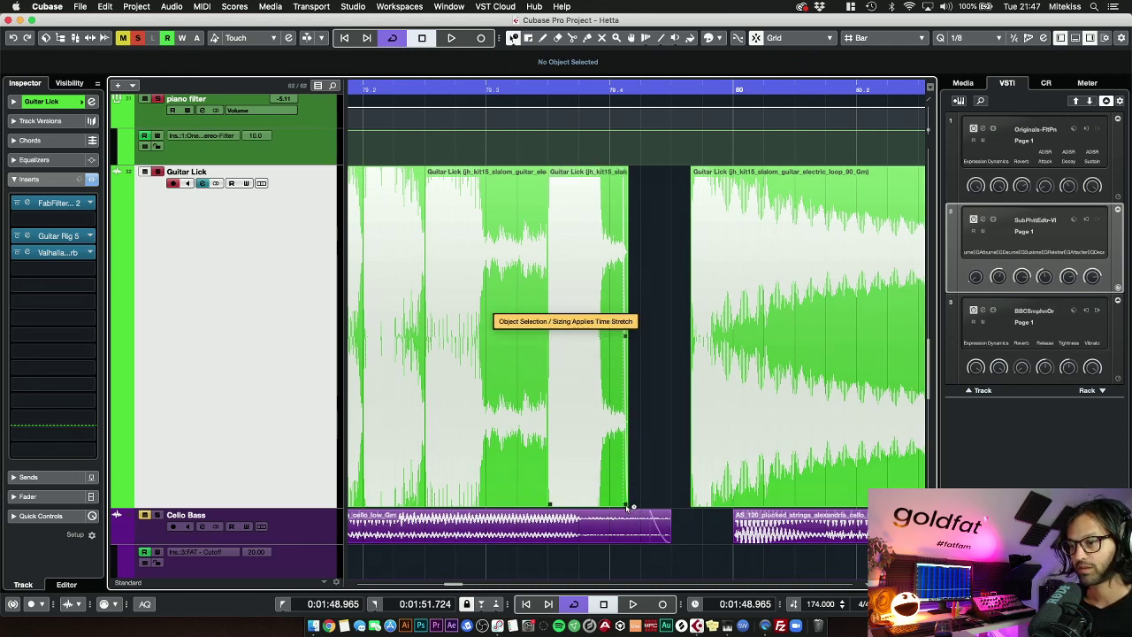
{"action": "left_click_drag", "start_coordinate": [625, 506], "coordinate": [681, 504]}
{"action": "key", "text": "super+z"}
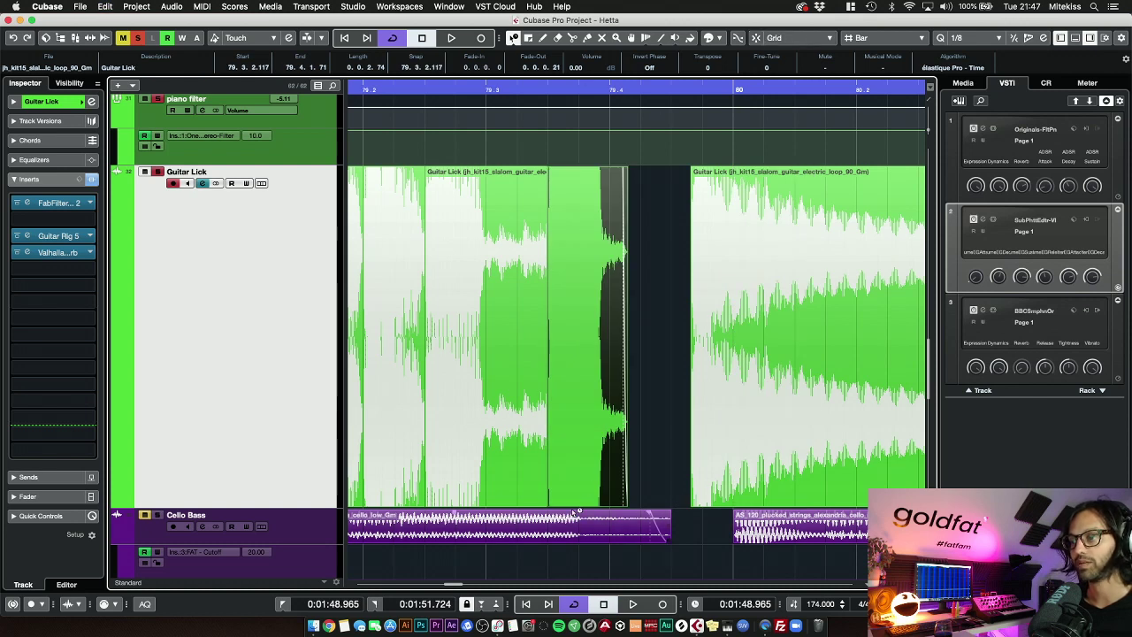
{"action": "left_click_drag", "start_coordinate": [624, 506], "coordinate": [687, 507]}
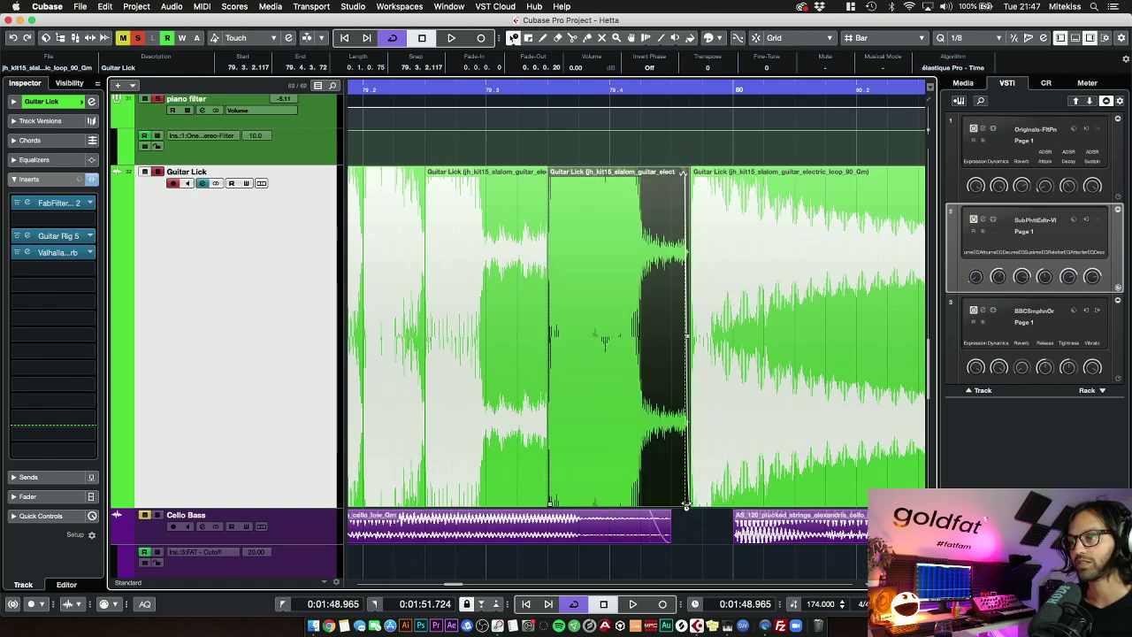
Play the Guitar Lick track from about 79.2 to hear the time-stretched event
{"action": "left_click", "coordinate": [358, 88]}
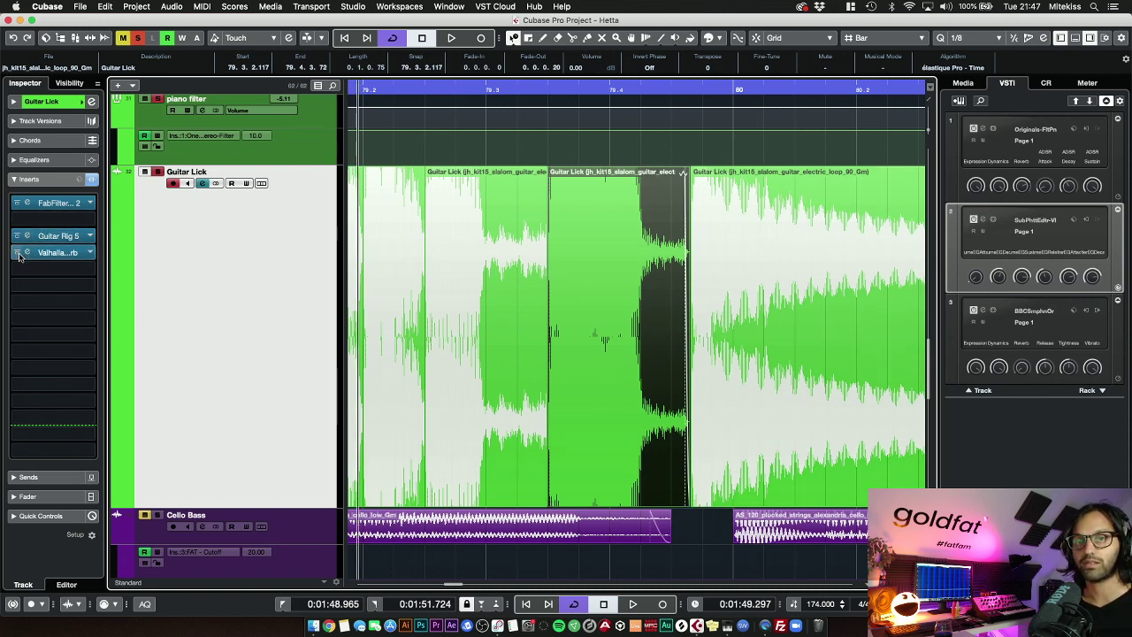
{"action": "key", "text": "space"}
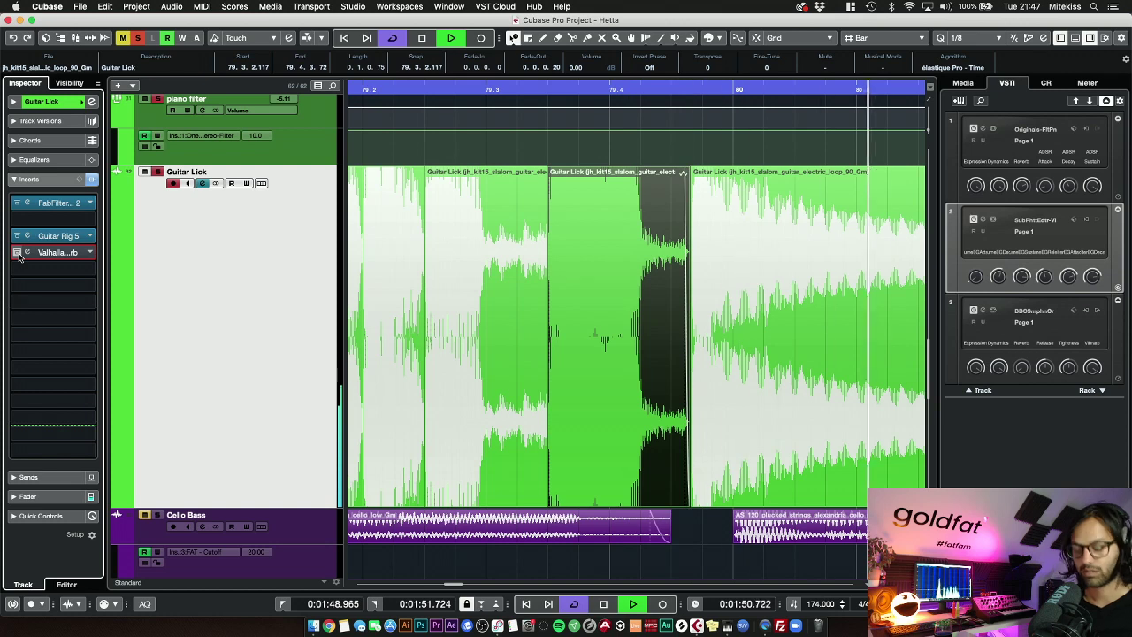
Undo the last time stretch of the Guitar Lick slice before bar 80 and leave the track's Valhalla reverb insert switched on
{"action": "key", "text": "space"}
{"action": "key", "text": "super+z"}
{"action": "left_click", "coordinate": [18, 253]}
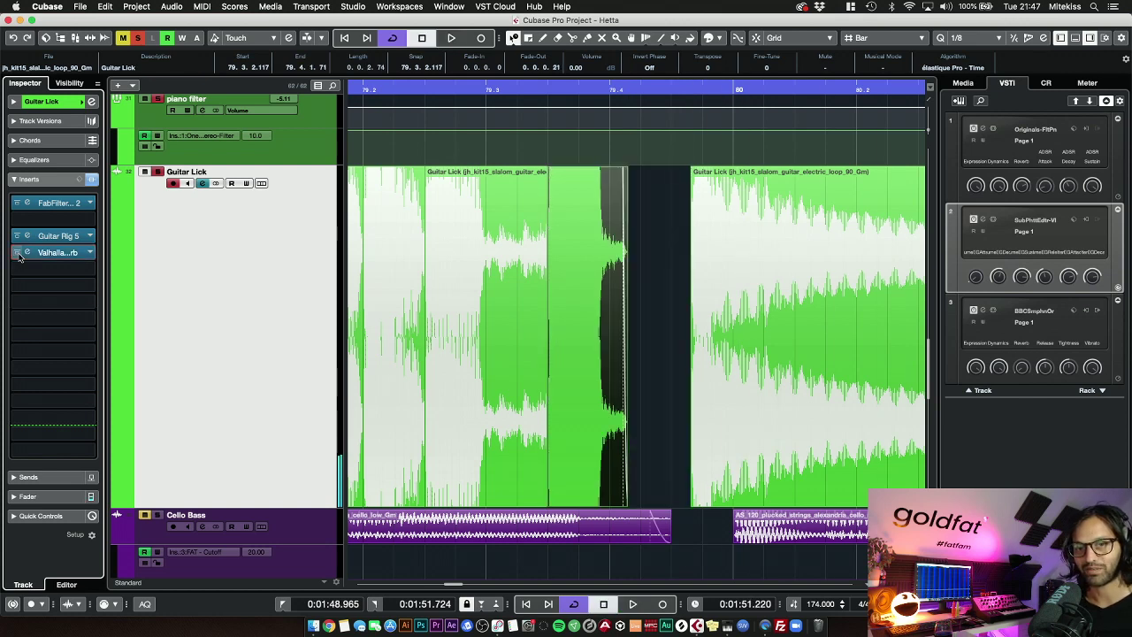
Play back the sliced Guitar Lick phrase from just after 79.2 through the start of bar 80
{"action": "left_click", "coordinate": [413, 88]}
{"action": "left_click", "coordinate": [386, 86]}
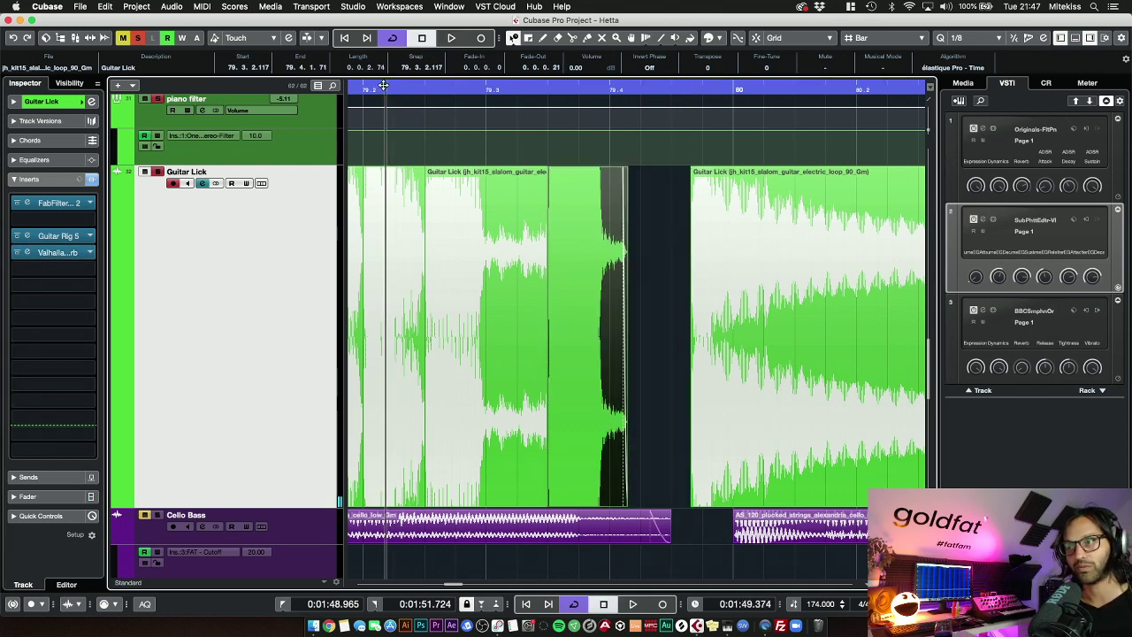
{"action": "key", "text": "space"}
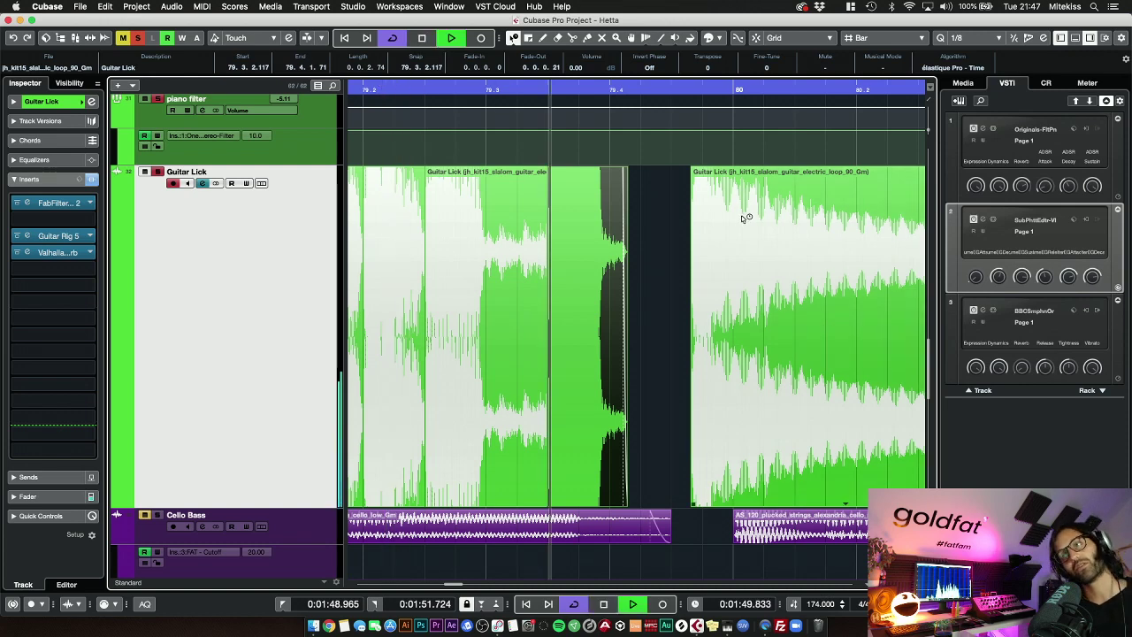
{"action": "key", "text": "space"}
Reduce the height of the Guitar Lick track
{"action": "key", "text": "g"}
{"action": "key", "text": "g"}
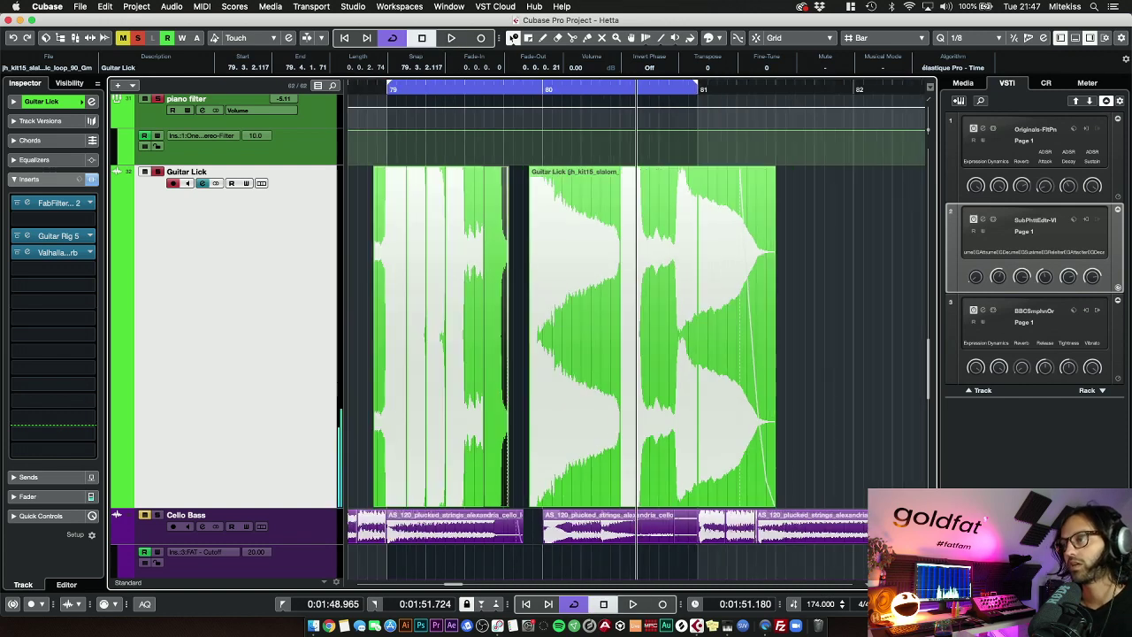
{"action": "key", "text": "h"}
{"action": "key", "text": "h"}
{"action": "key", "text": "g"}
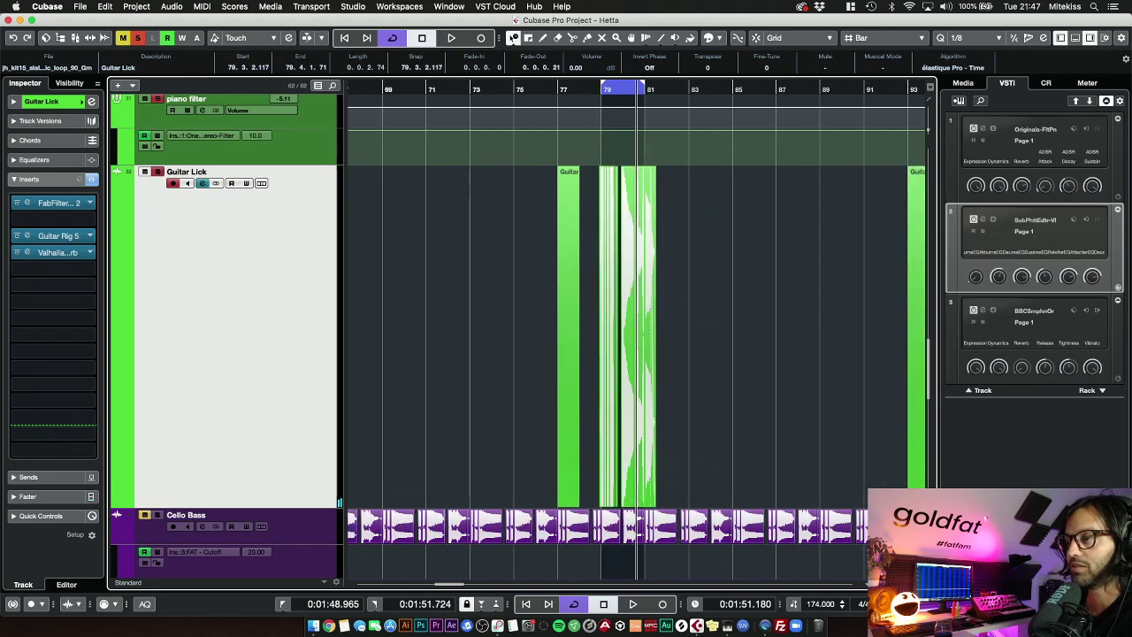
{"action": "left_click_drag", "start_coordinate": [292, 506], "coordinate": [298, 237]}
Play the soloed arp delay track from bar 73
{"action": "scroll", "coordinate": [536, 293], "scroll_direction": "up", "scroll_amount": 2}
{"action": "scroll", "coordinate": [536, 293], "scroll_direction": "up", "scroll_amount": 5}
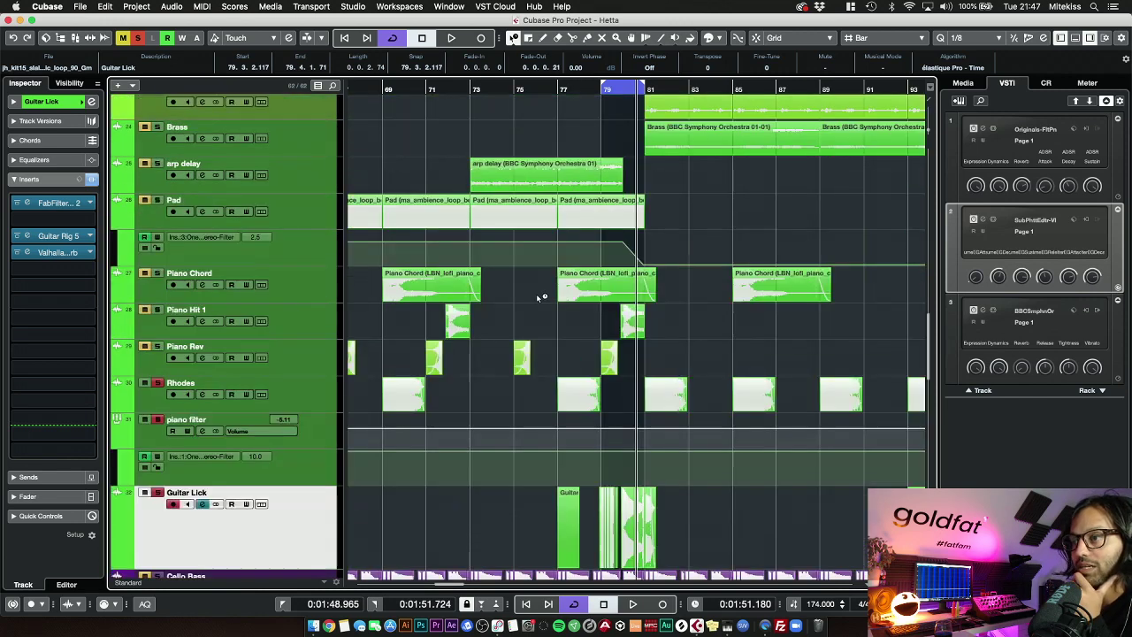
{"action": "left_click", "coordinate": [469, 90]}
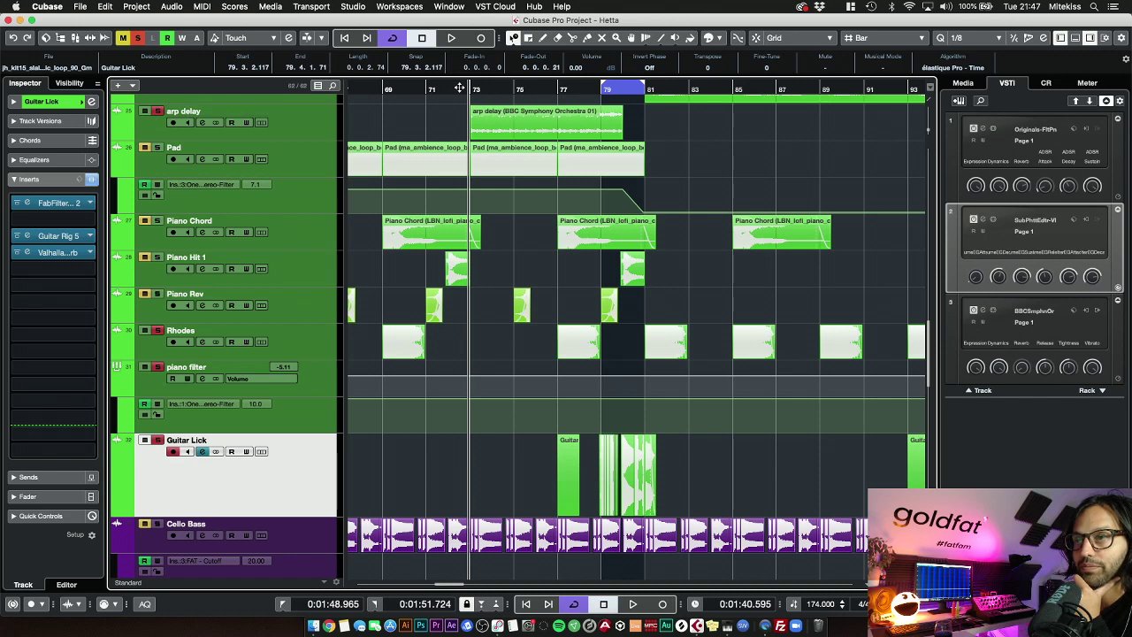
{"action": "key", "text": "space"}
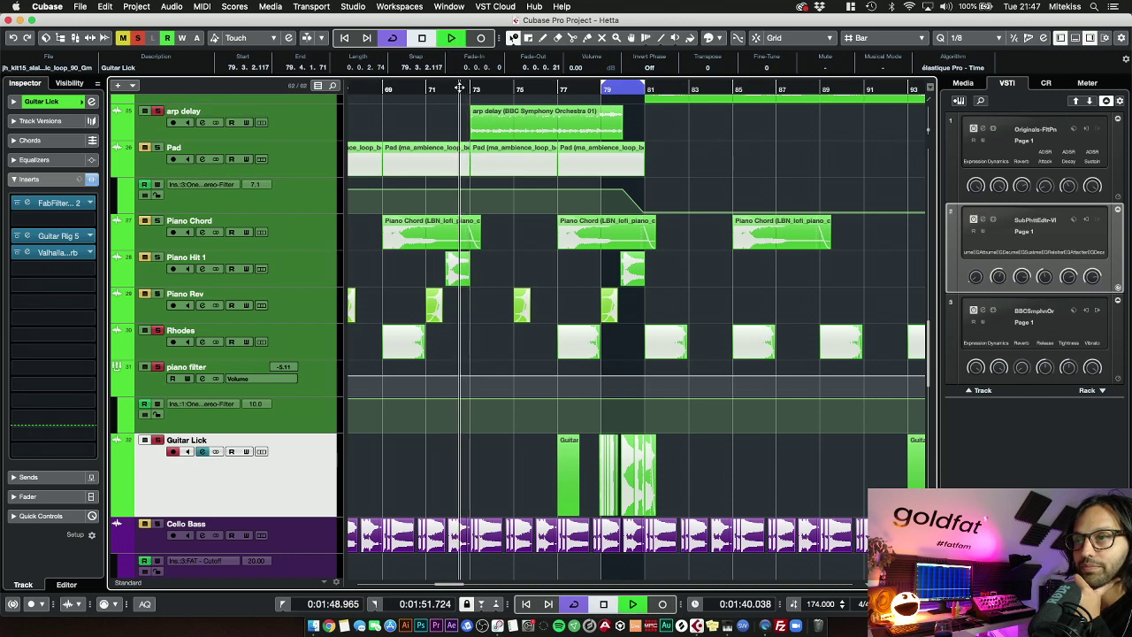
Select the arp delay track and enlarge its height to show the waveform
{"action": "left_click", "coordinate": [301, 124]}
{"action": "scroll", "coordinate": [341, 221], "scroll_direction": "up", "scroll_amount": 3}
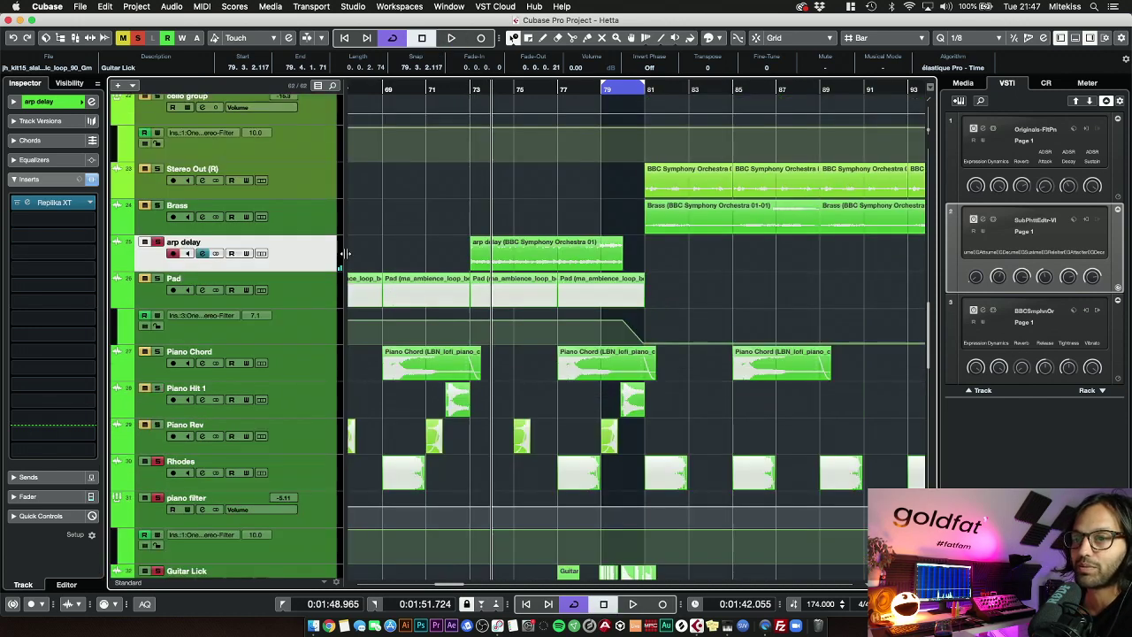
{"action": "left_click_drag", "start_coordinate": [319, 269], "coordinate": [320, 352]}
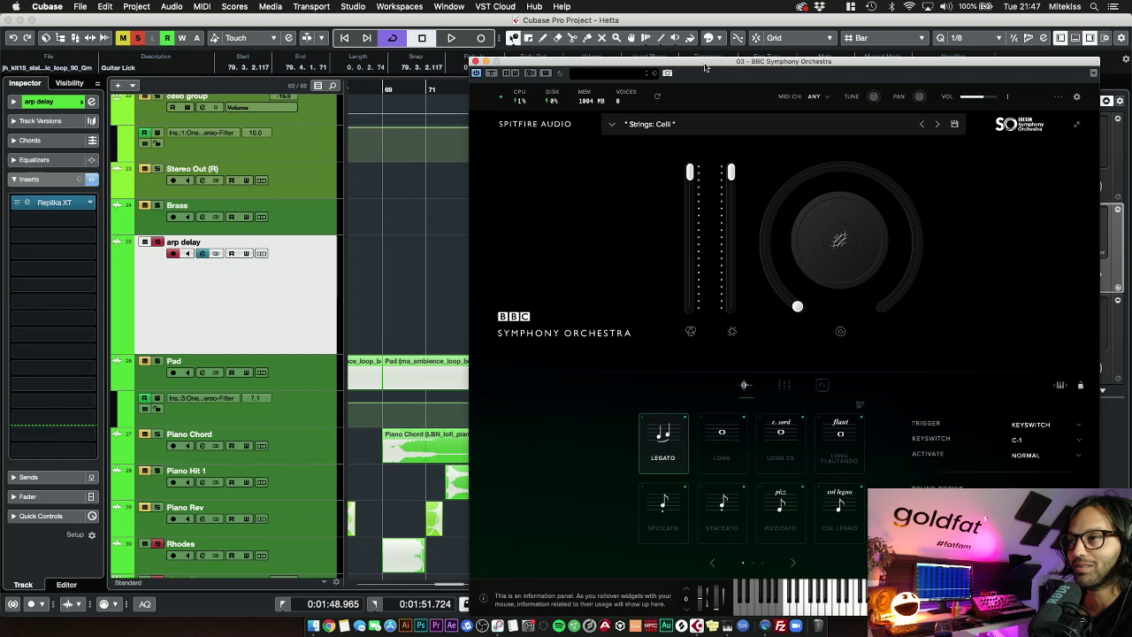
View the BBC Symphony Orchestra instrument with the Strings: Celli preset and close its window
{"action": "left_click_drag", "start_coordinate": [702, 64], "coordinate": [399, 43]}
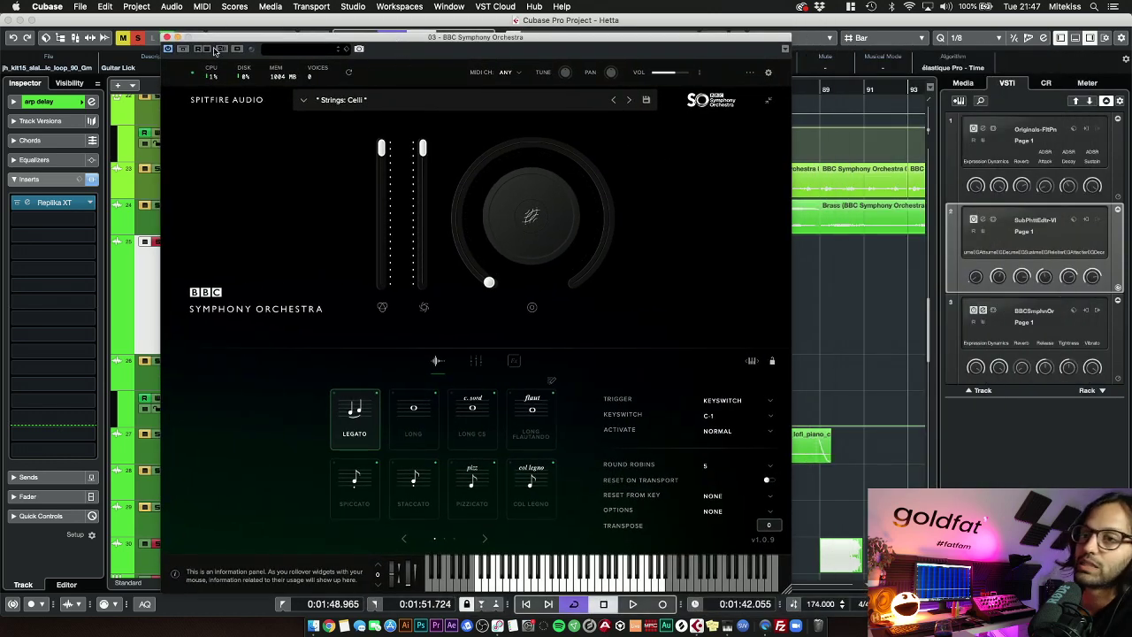
{"action": "left_click", "coordinate": [168, 37]}
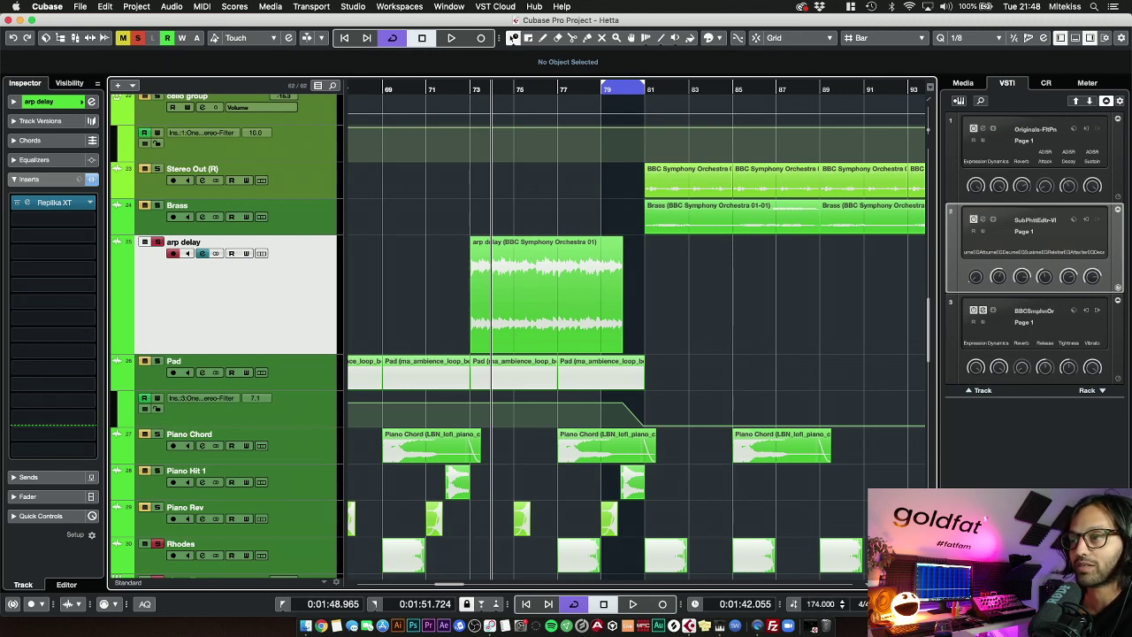
Play the short purple arp delay event at bar 63 in solo
{"action": "key", "text": "g"}
{"action": "key", "text": "g"}
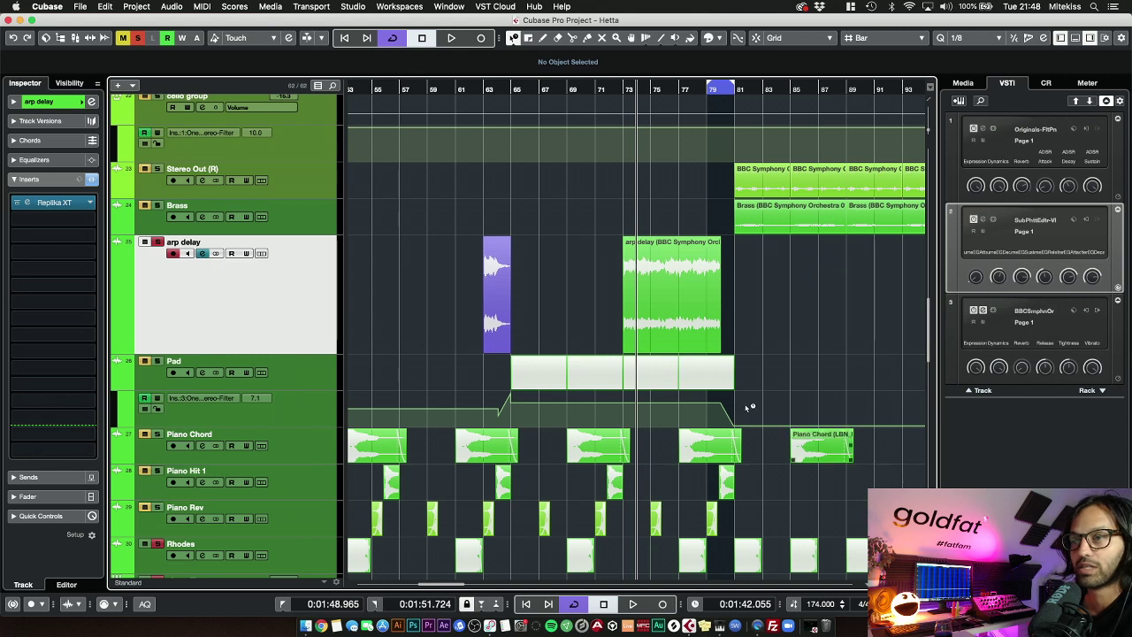
{"action": "left_click_drag", "start_coordinate": [494, 89], "coordinate": [483, 89]}
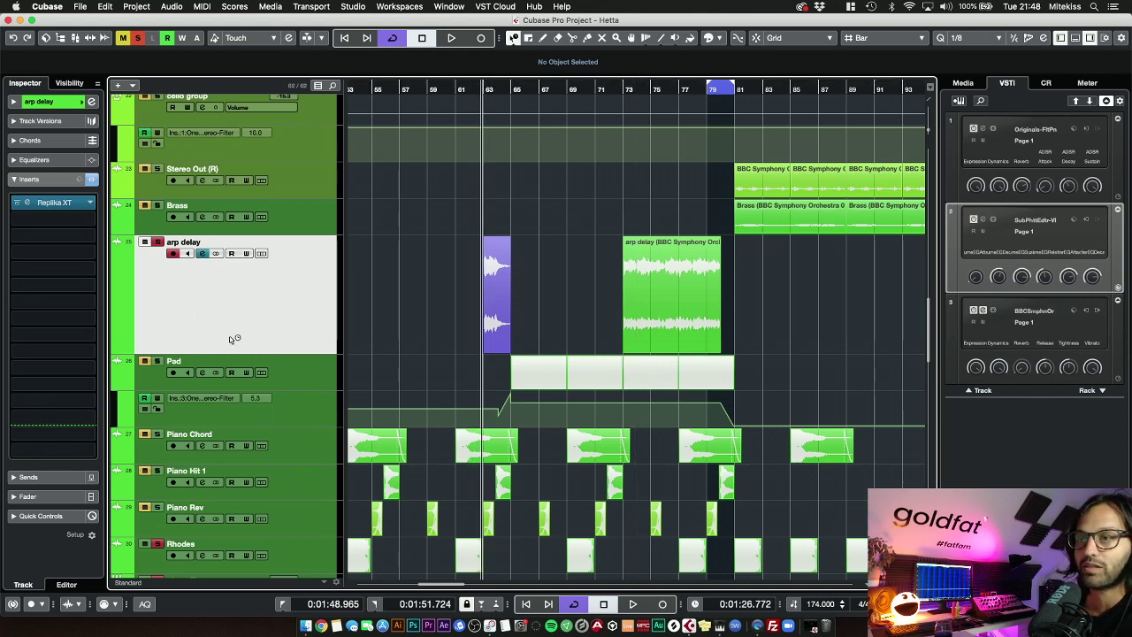
{"action": "key", "text": "space"}
{"action": "key", "text": "space"}
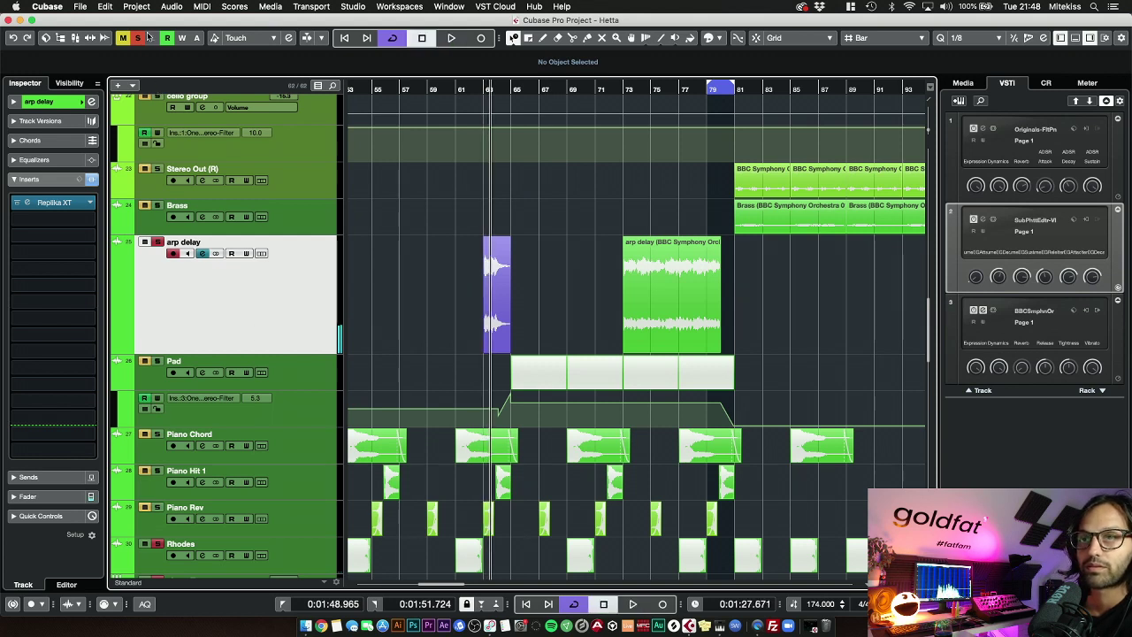
Play the arp delay event from about bar 73 with the Replika XT insert switched off, and switch the insert back on
{"action": "left_click", "coordinate": [616, 86]}
{"action": "left_click", "coordinate": [16, 203]}
{"action": "key", "text": "space"}
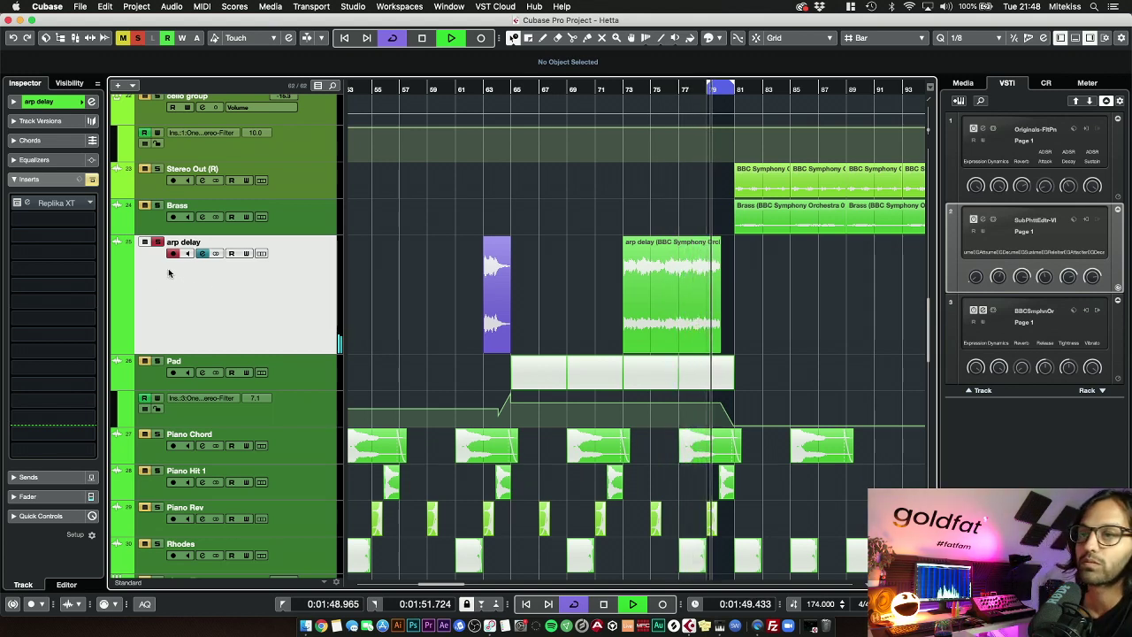
{"action": "left_click", "coordinate": [24, 205]}
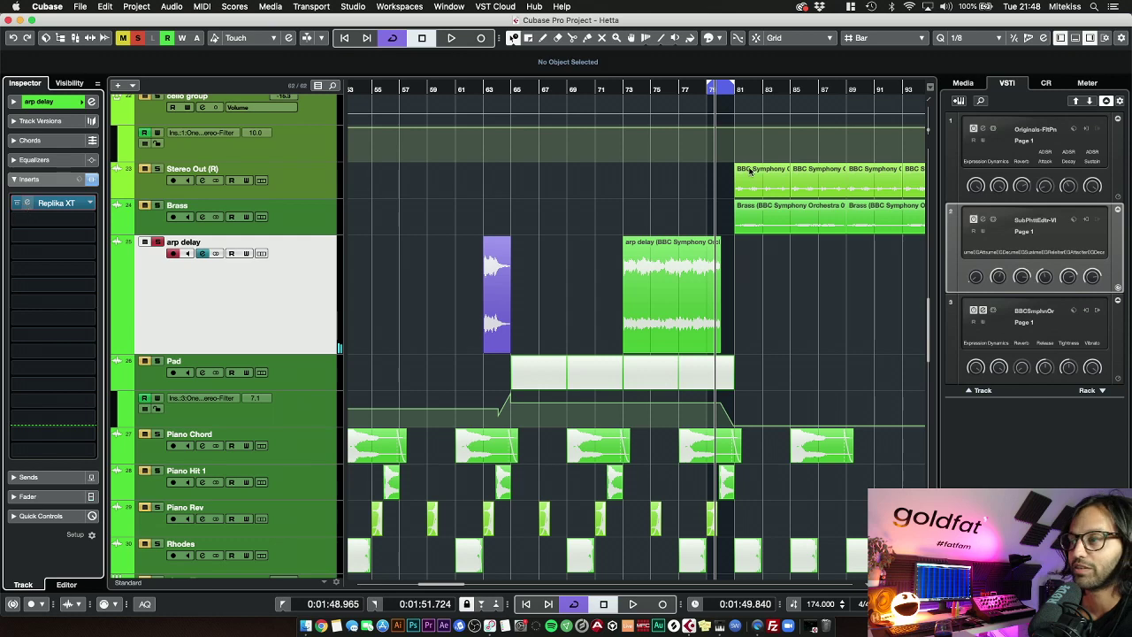
Examine the Replika XT delay settings on the arp delay track and close the plugin window
{"action": "left_click", "coordinate": [84, 201]}
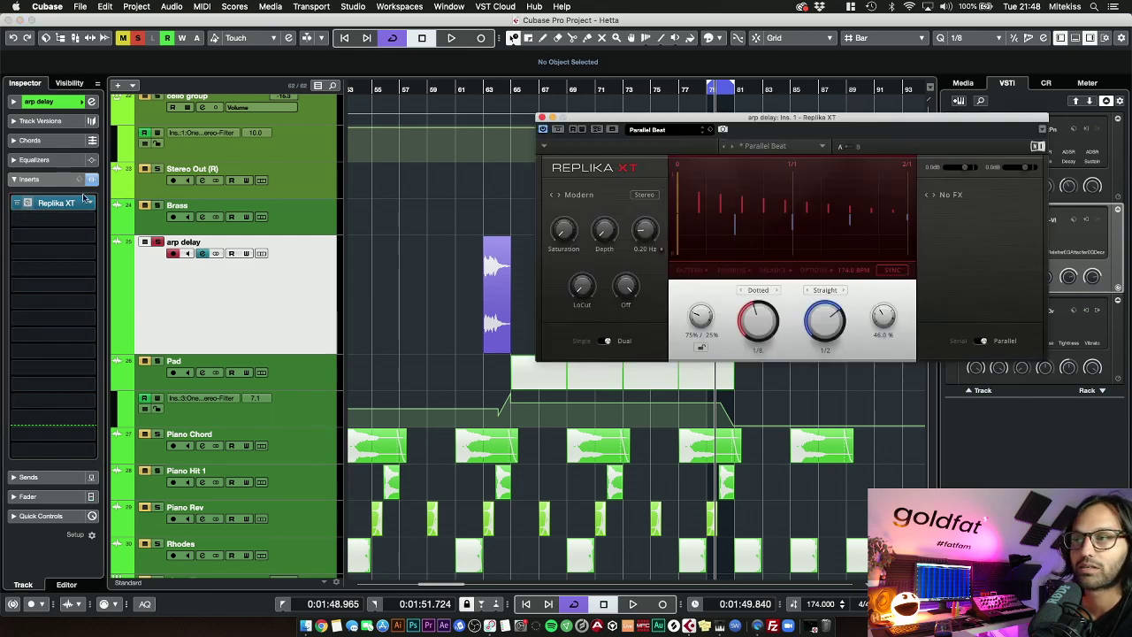
{"action": "left_click_drag", "start_coordinate": [669, 123], "coordinate": [449, 132]}
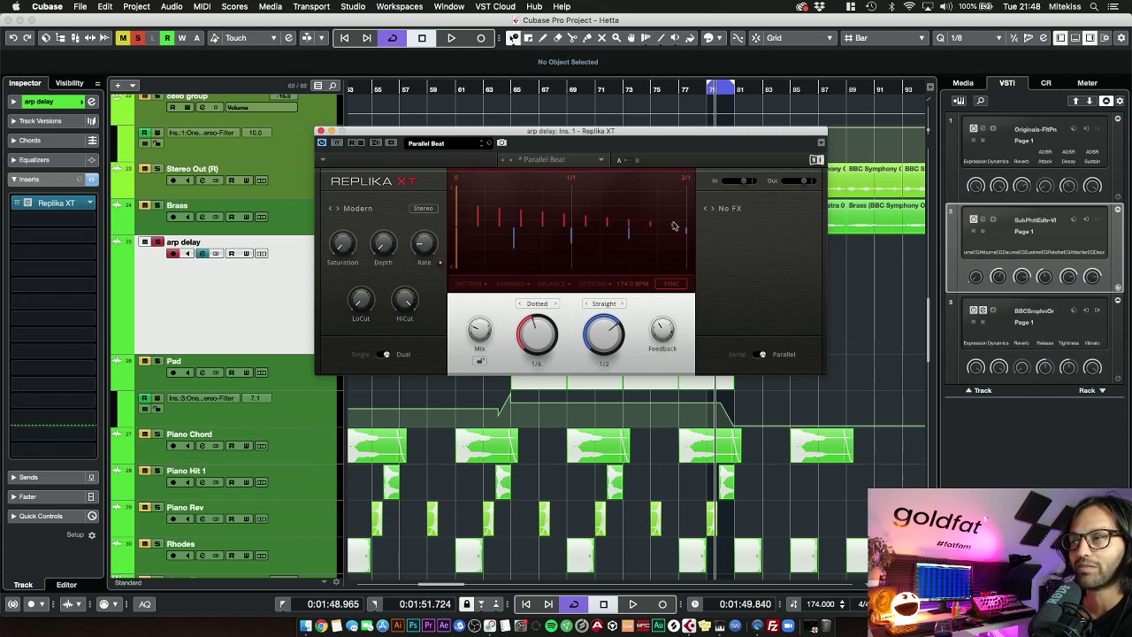
{"action": "left_click", "coordinate": [321, 132]}
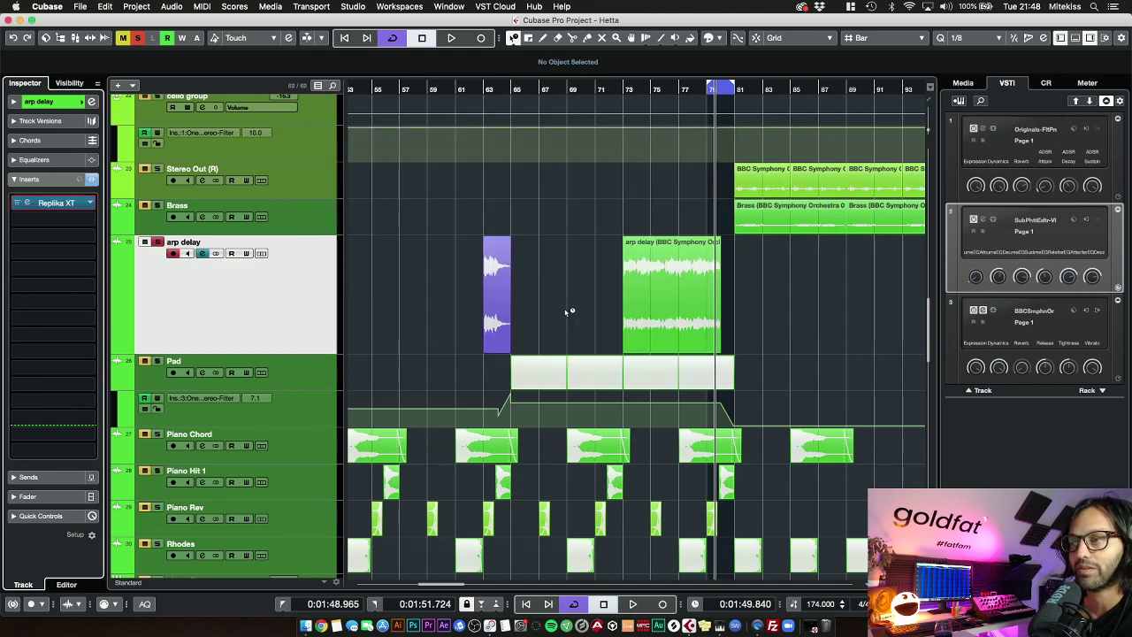
Play the arp delay event from bar 73 with Replika XT active, once soloed and once with the other tracks
{"action": "left_click", "coordinate": [620, 92]}
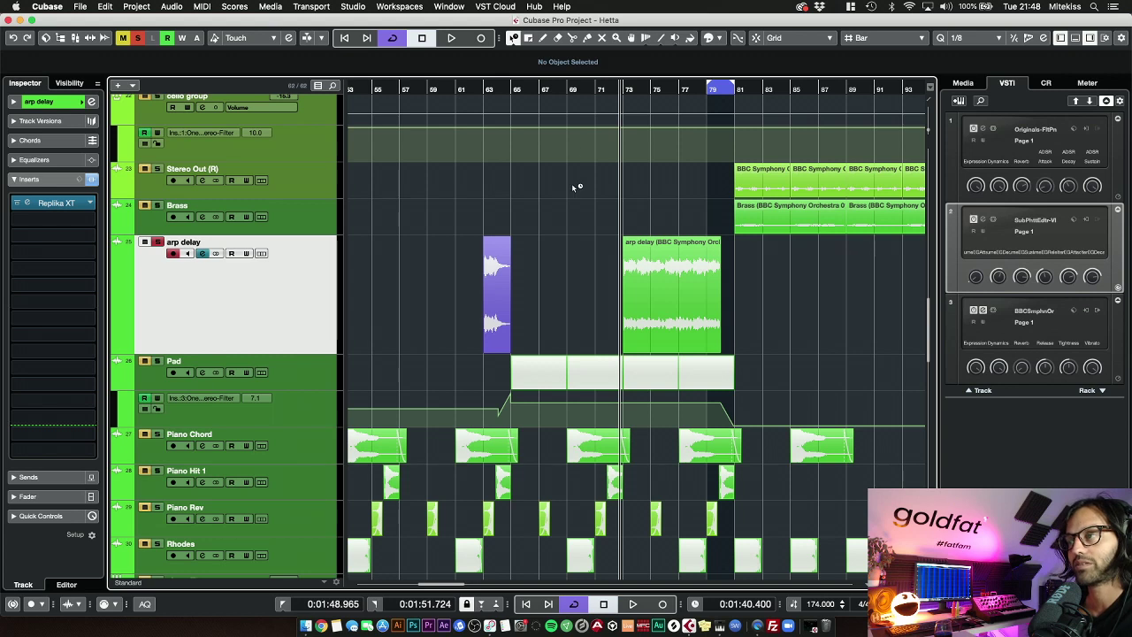
{"action": "key", "text": "space"}
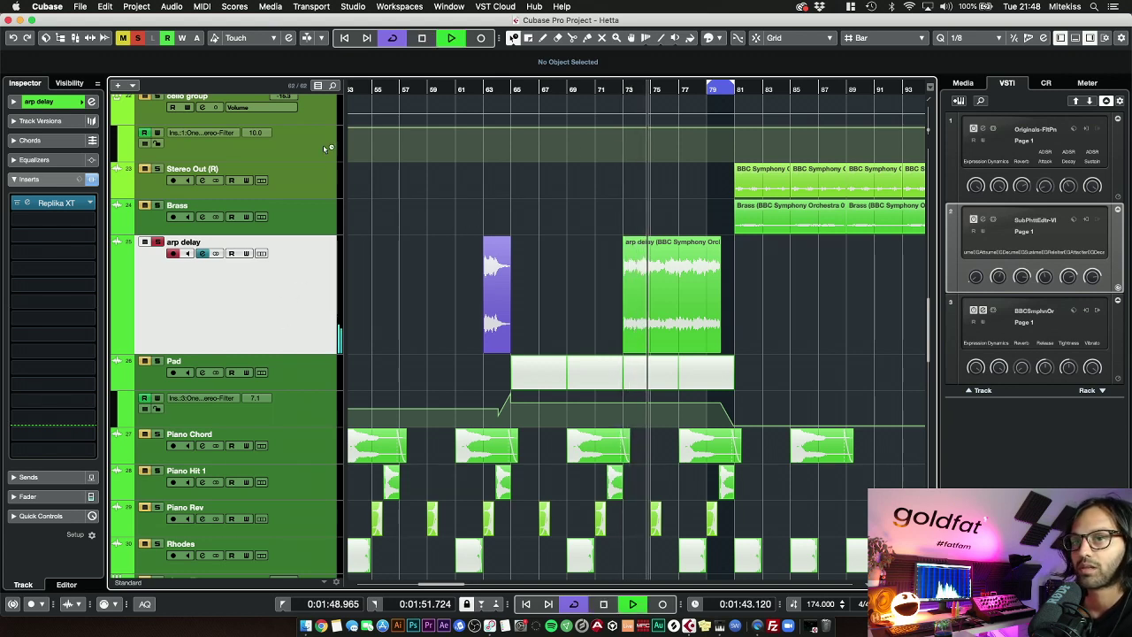
{"action": "left_click", "coordinate": [623, 88]}
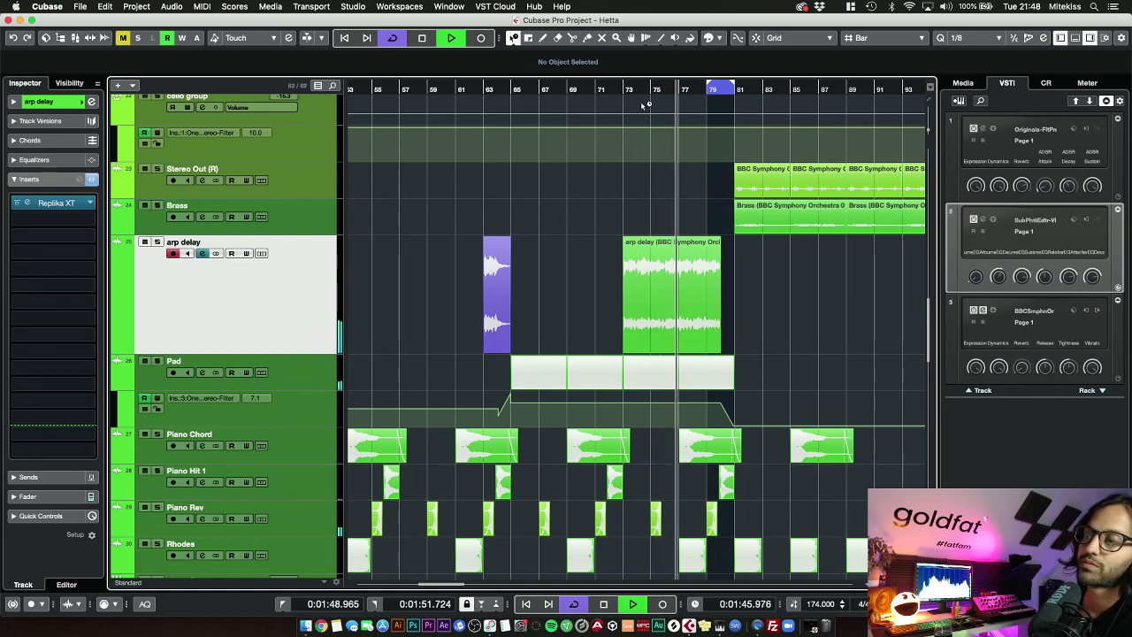
{"action": "key", "text": "space"}
Set the cycle range from bar 81 to bar 89 and place the playhead at bar 89
{"action": "scroll", "coordinate": [637, 199], "scroll_direction": "down", "scroll_amount": 5}
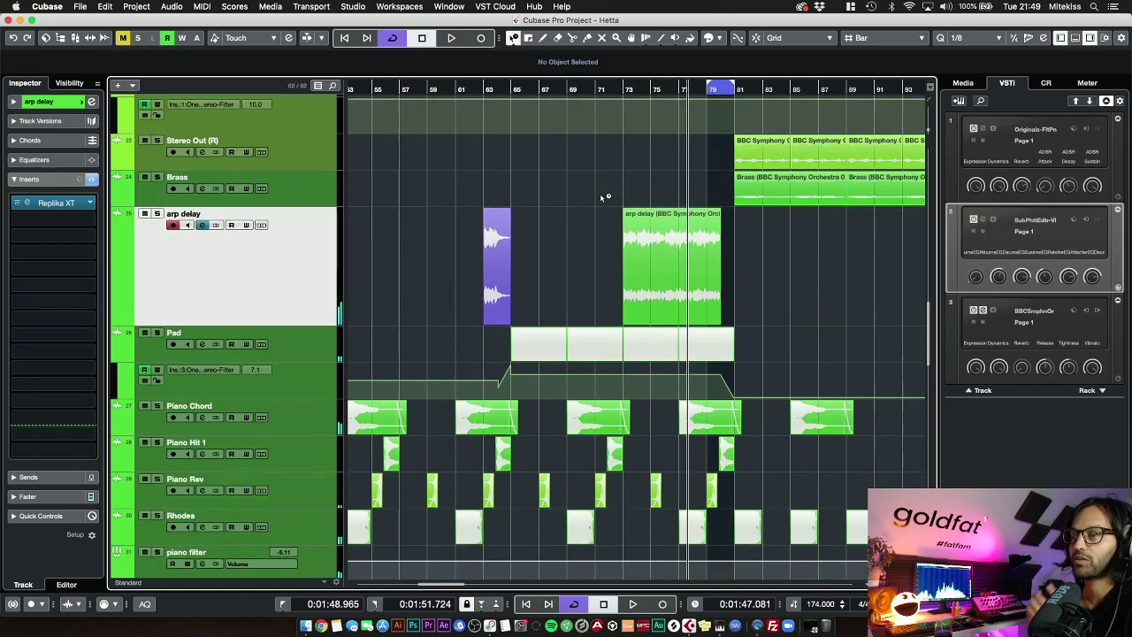
{"action": "scroll", "coordinate": [601, 195], "scroll_direction": "up", "scroll_amount": 10}
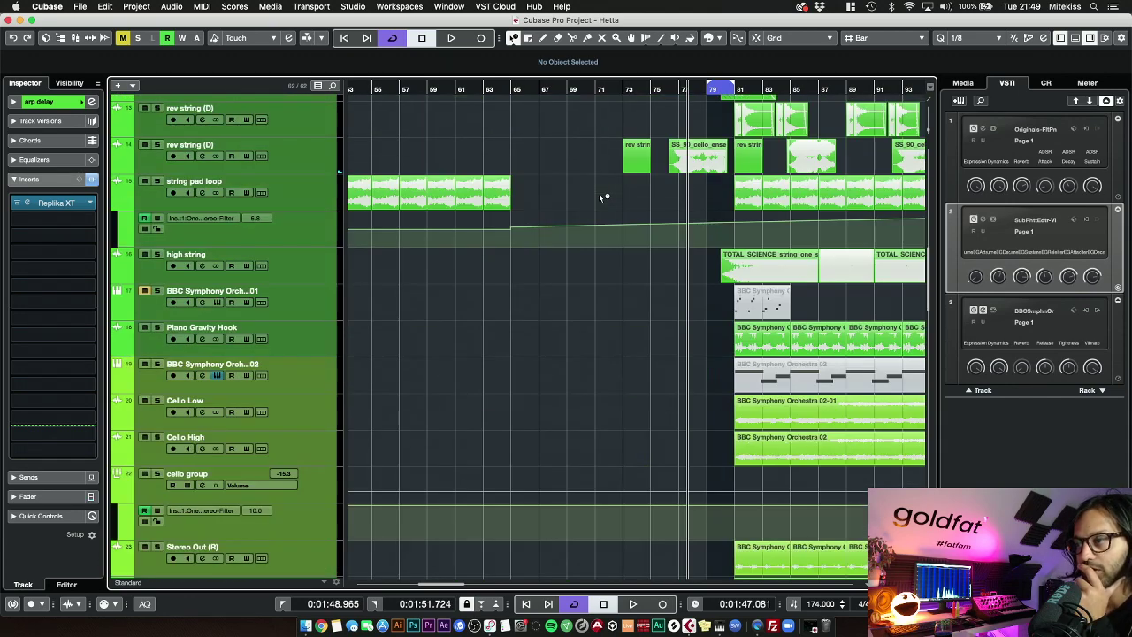
{"action": "scroll", "coordinate": [465, 141], "scroll_direction": "up", "scroll_amount": 2}
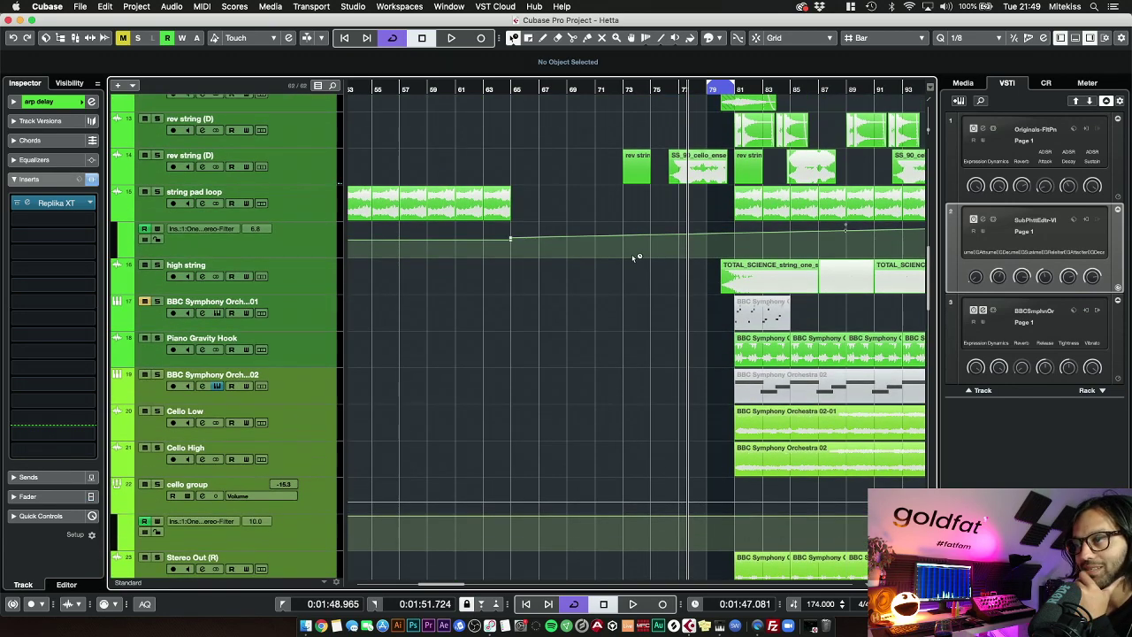
{"action": "left_click", "coordinate": [410, 90]}
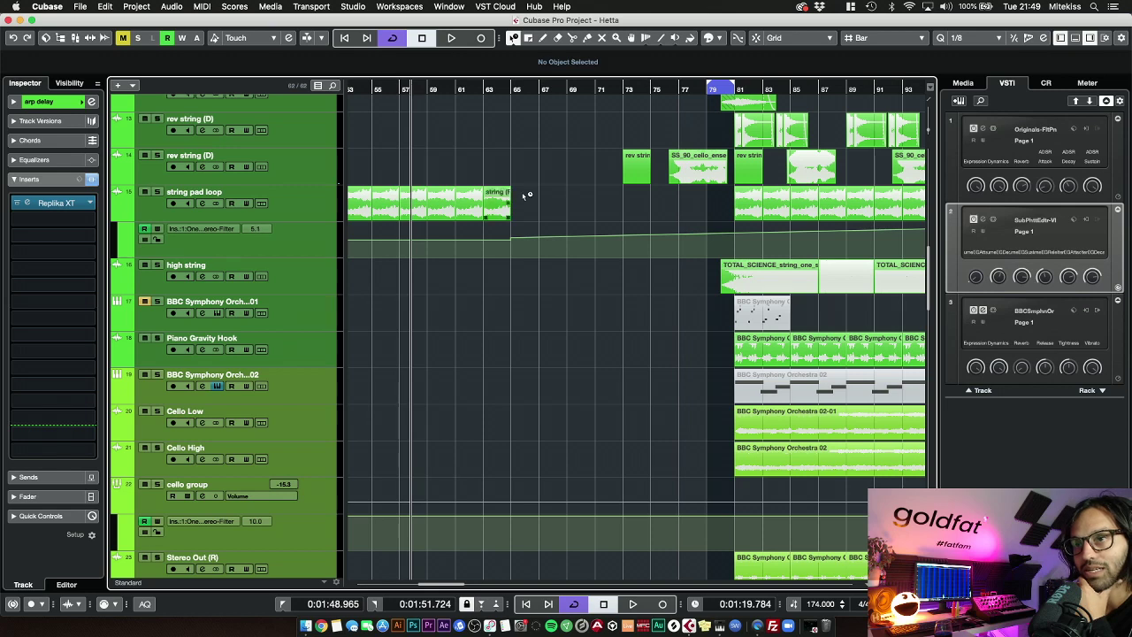
{"action": "scroll", "coordinate": [531, 190], "scroll_direction": "down", "scroll_amount": 5}
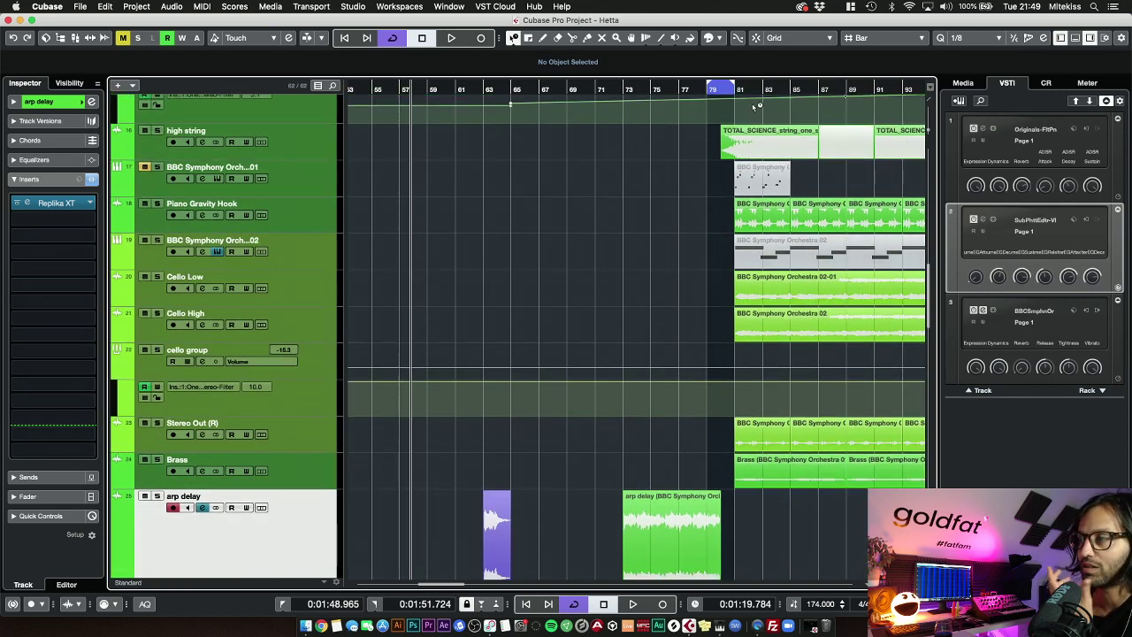
{"action": "left_click_drag", "start_coordinate": [736, 86], "coordinate": [836, 86]}
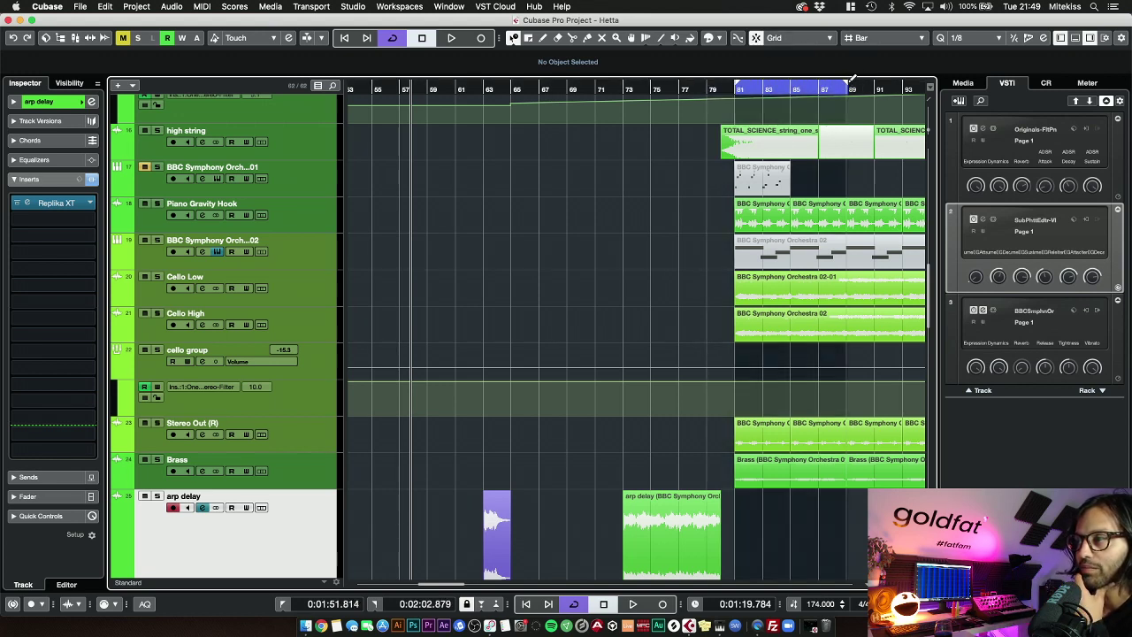
{"action": "left_click", "coordinate": [848, 87]}
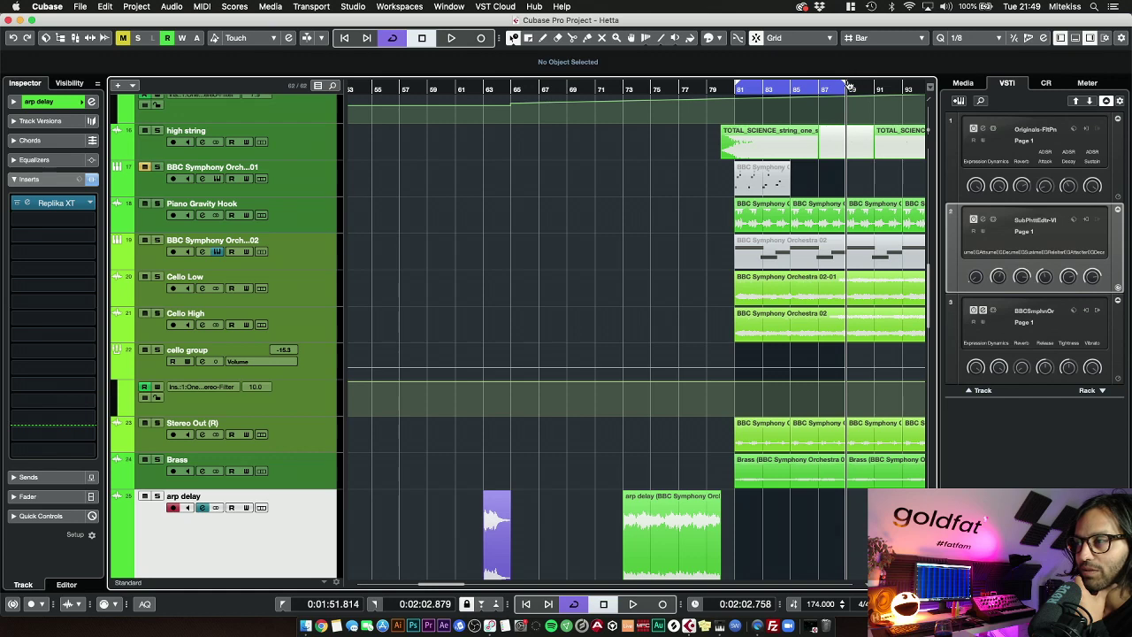
Look through the tracks from the pre-chorus vocals down to the guitar lick and bass between about bars 47 and 93
{"action": "scroll", "coordinate": [722, 152], "scroll_direction": "down", "scroll_amount": 1}
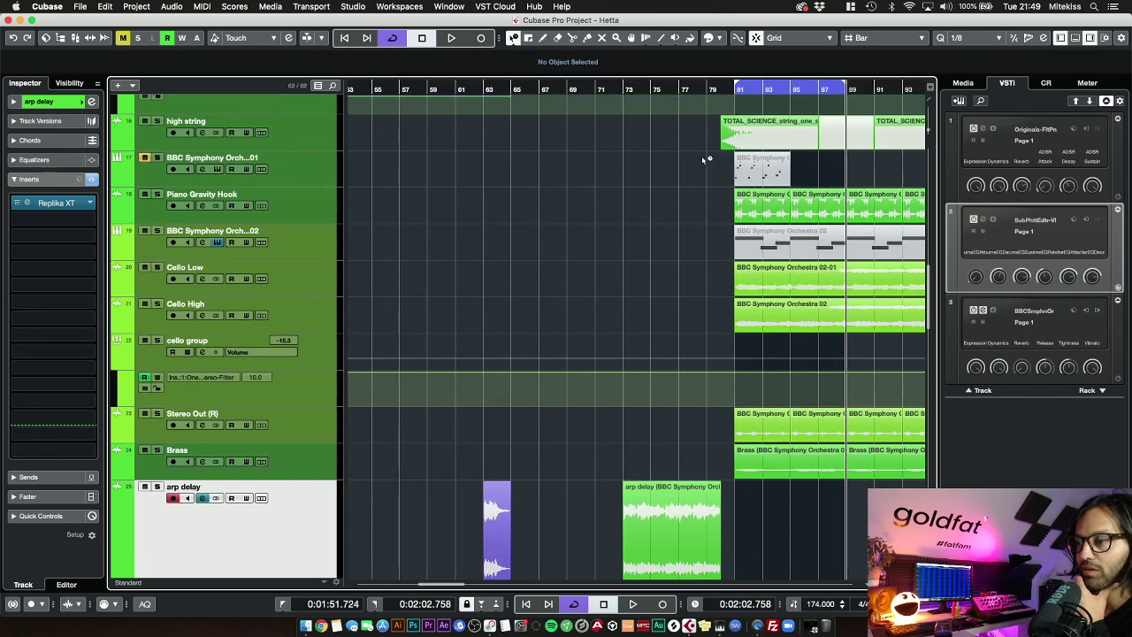
{"action": "scroll", "coordinate": [670, 224], "scroll_direction": "down", "scroll_amount": 8}
{"action": "scroll", "coordinate": [670, 224], "scroll_direction": "down", "scroll_amount": 3}
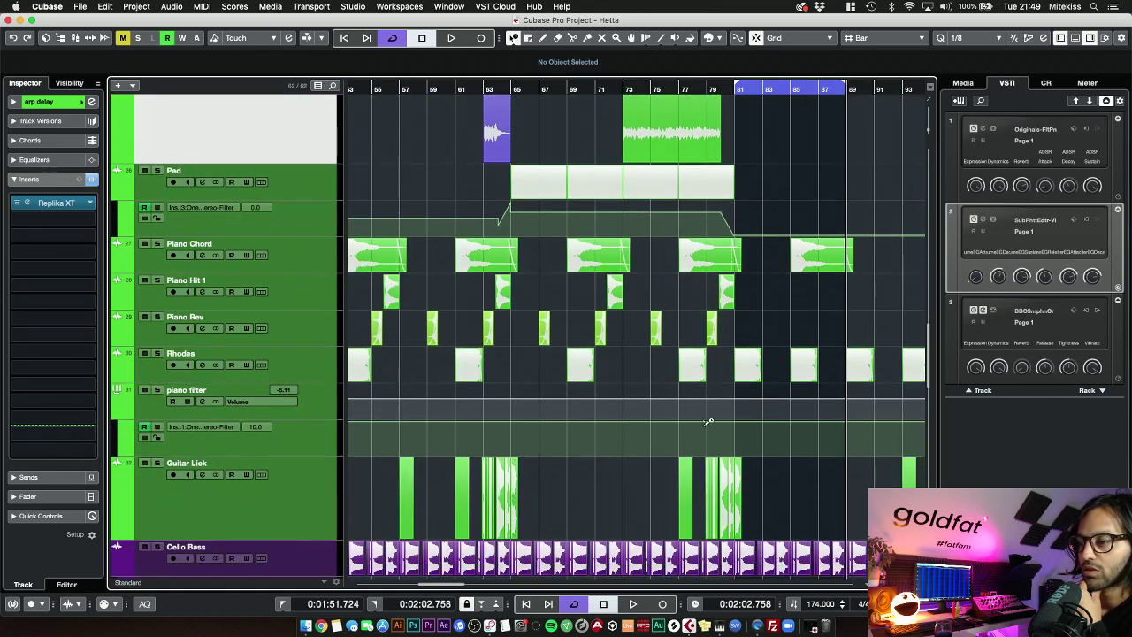
{"action": "scroll", "coordinate": [803, 287], "scroll_direction": "up", "scroll_amount": 3}
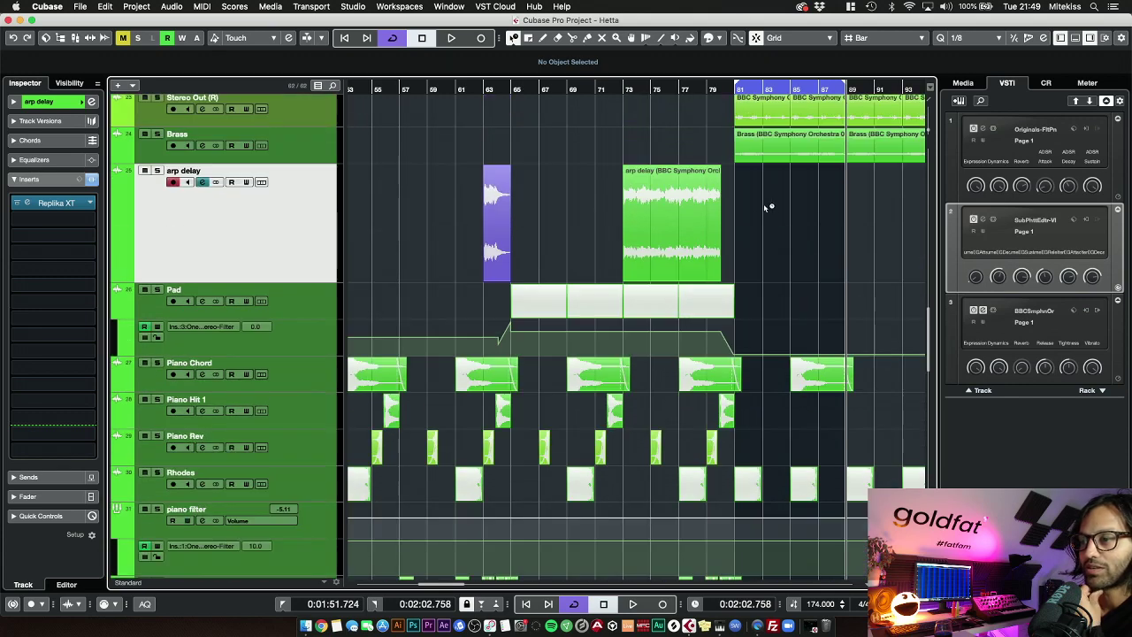
{"action": "scroll", "coordinate": [746, 213], "scroll_direction": "up", "scroll_amount": 11}
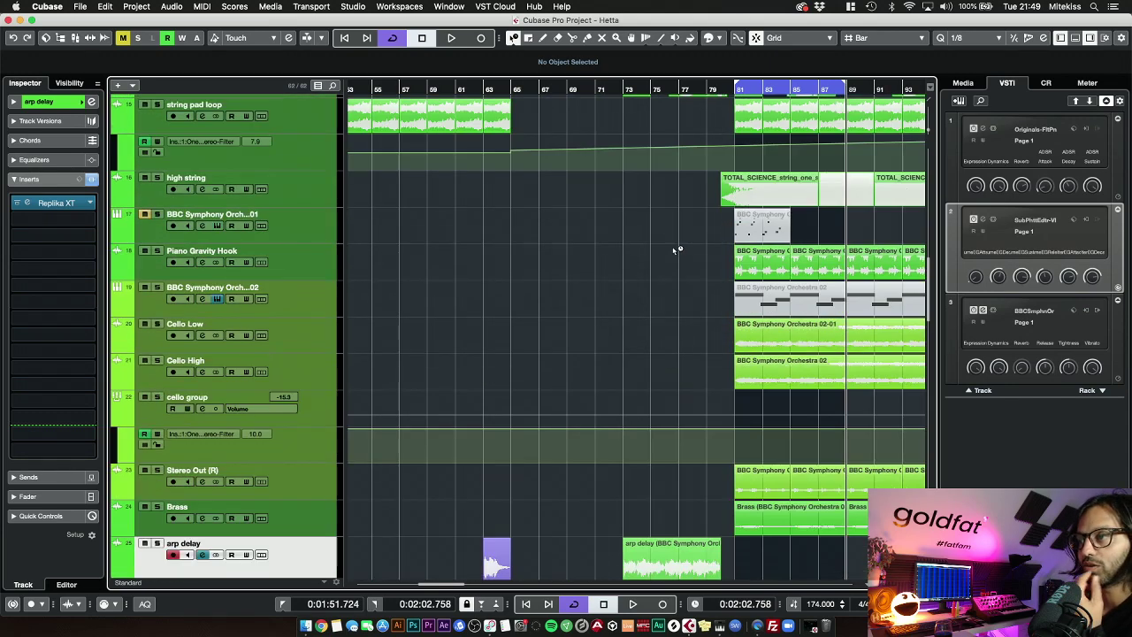
{"action": "scroll", "coordinate": [678, 262], "scroll_direction": "up", "scroll_amount": 6}
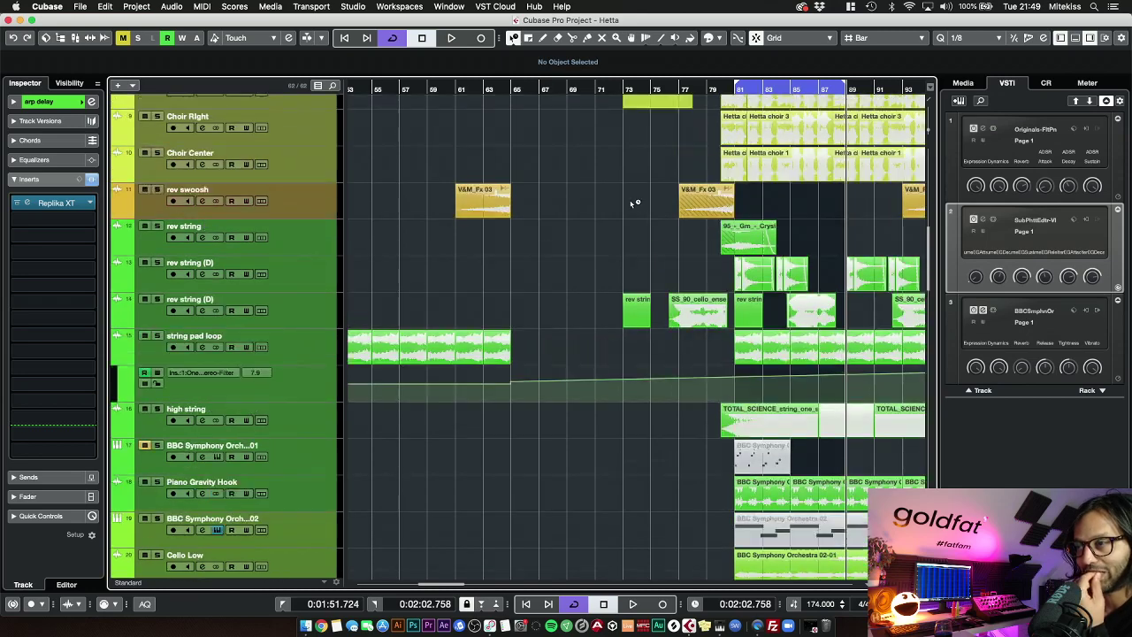
{"action": "left_click", "coordinate": [688, 266]}
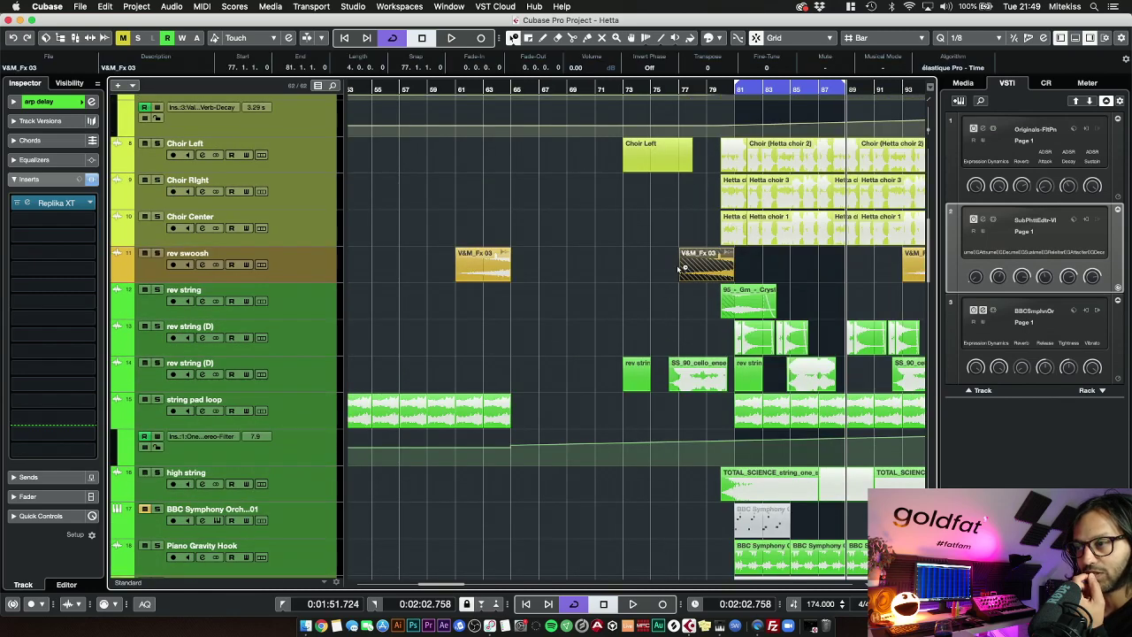
{"action": "left_click", "coordinate": [669, 342]}
{"action": "scroll", "coordinate": [653, 305], "scroll_direction": "up", "scroll_amount": 8}
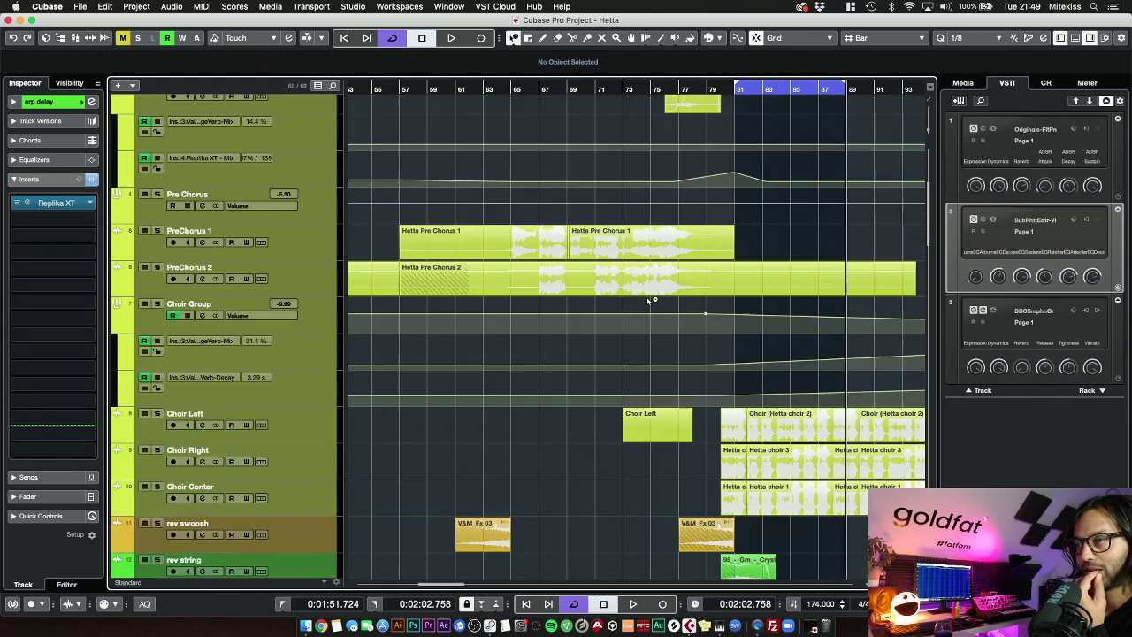
{"action": "scroll", "coordinate": [646, 298], "scroll_direction": "down", "scroll_amount": 6}
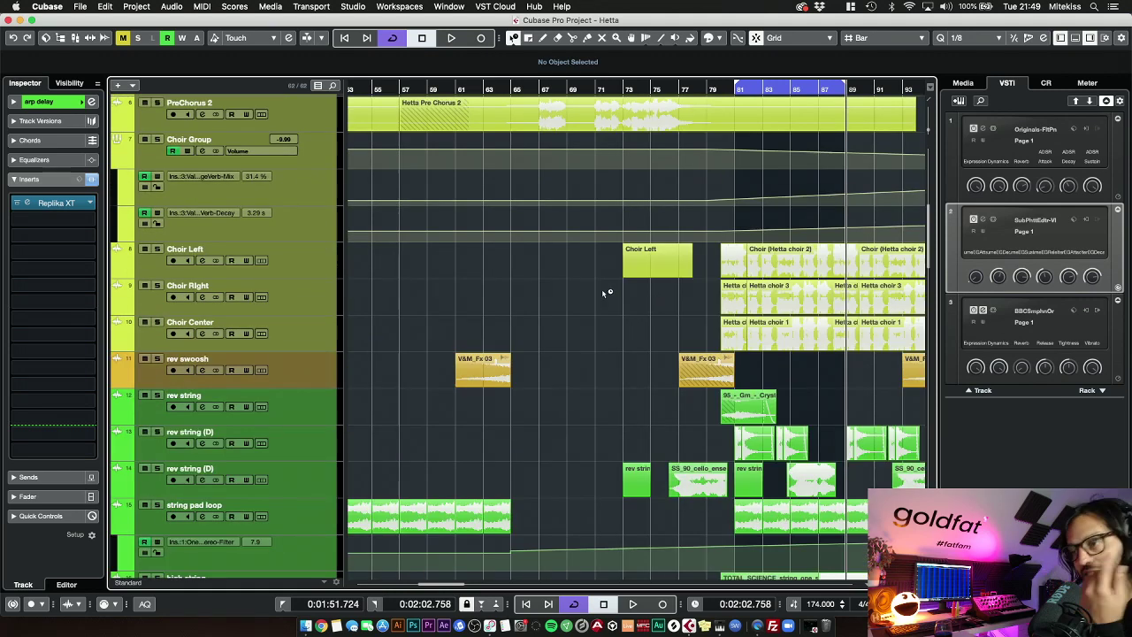
{"action": "scroll", "coordinate": [602, 363], "scroll_direction": "down", "scroll_amount": 3}
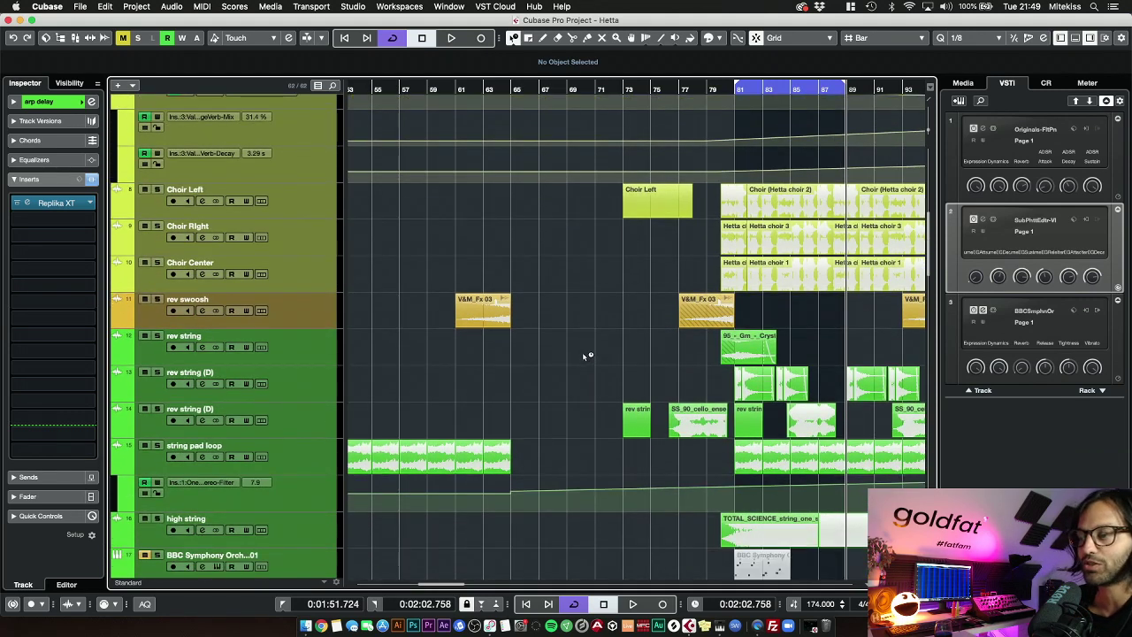
{"action": "scroll", "coordinate": [548, 372], "scroll_direction": "down", "scroll_amount": 2}
{"action": "scroll", "coordinate": [626, 341], "scroll_direction": "left", "scroll_amount": 5}
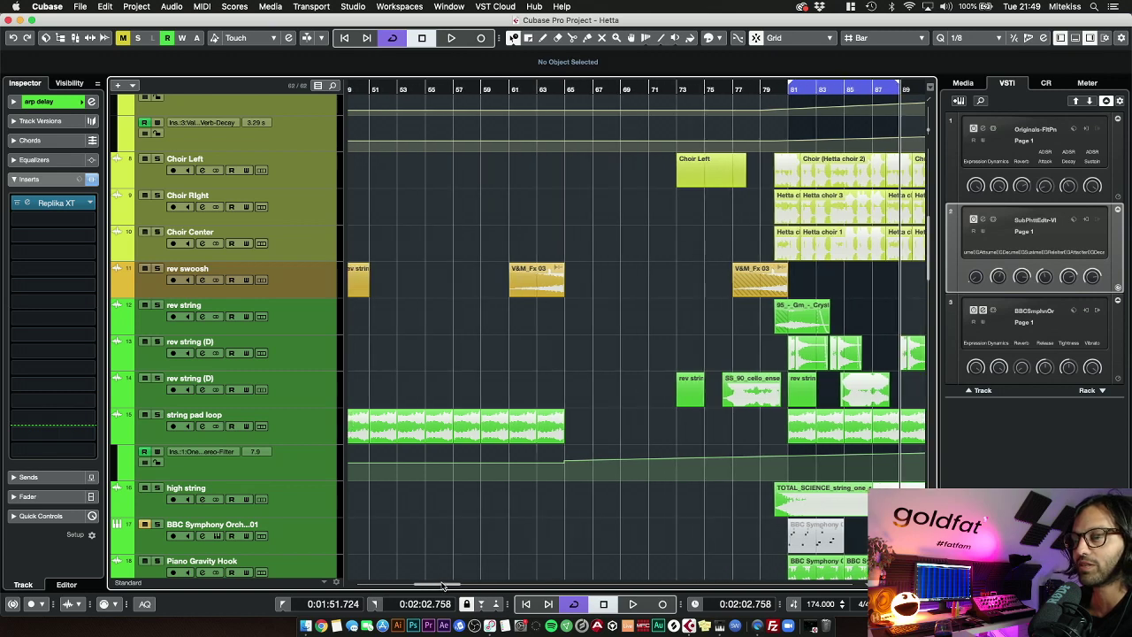
{"action": "scroll", "coordinate": [668, 314], "scroll_direction": "down", "scroll_amount": 3}
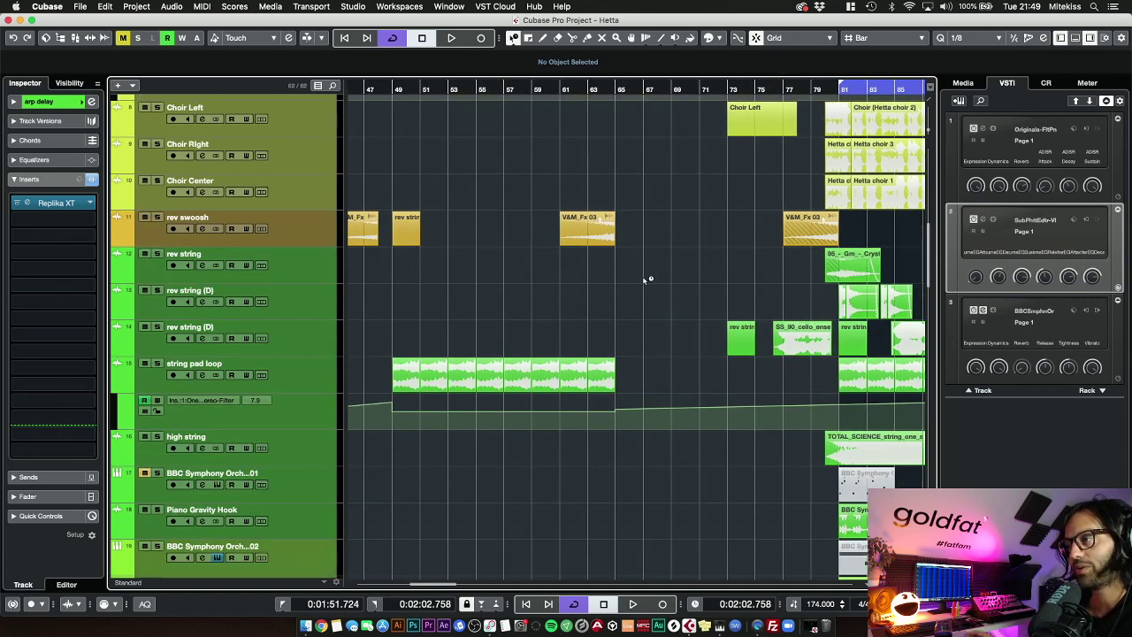
Play the string pad loop soloed from bar 49 and select the Pad event at bar 65
{"action": "left_click", "coordinate": [389, 88]}
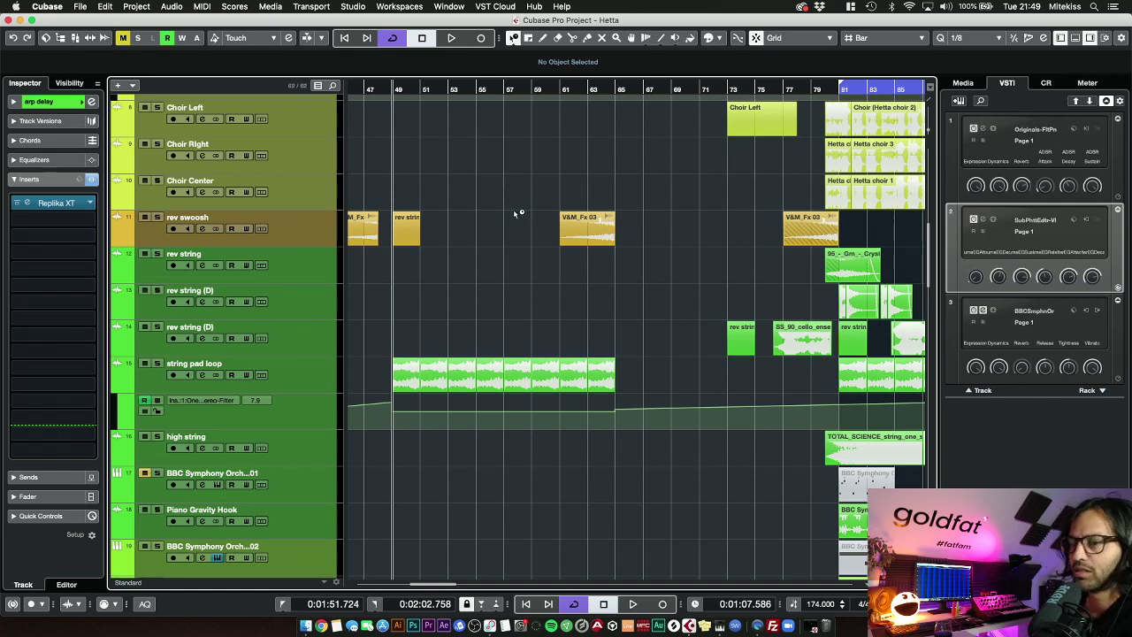
{"action": "scroll", "coordinate": [517, 212], "scroll_direction": "down", "scroll_amount": 10}
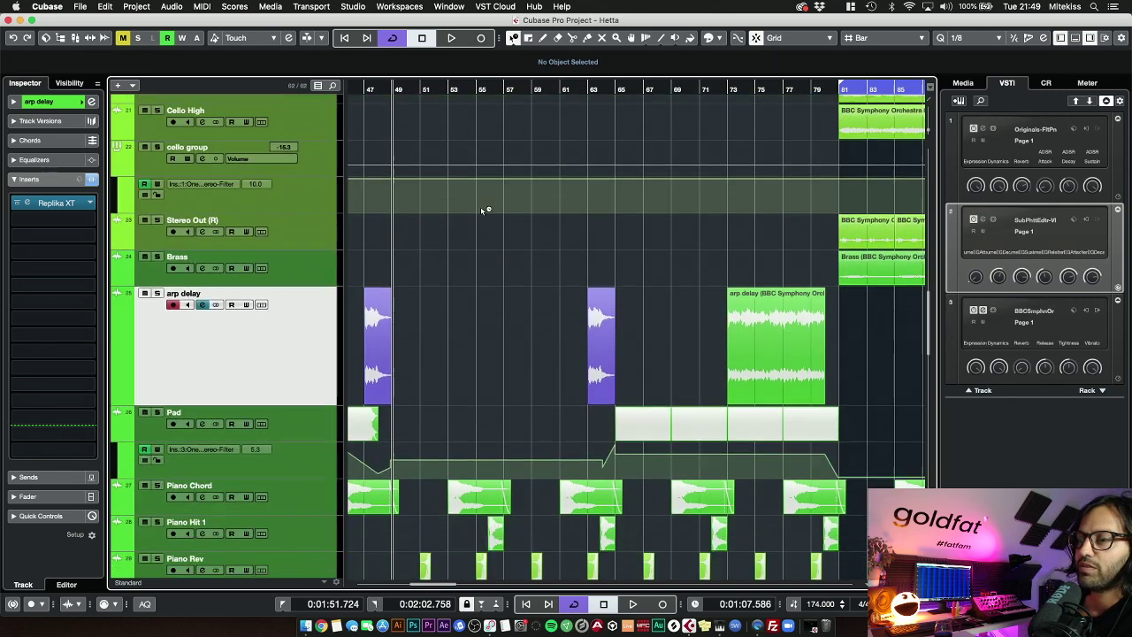
{"action": "scroll", "coordinate": [482, 210], "scroll_direction": "up", "scroll_amount": 8}
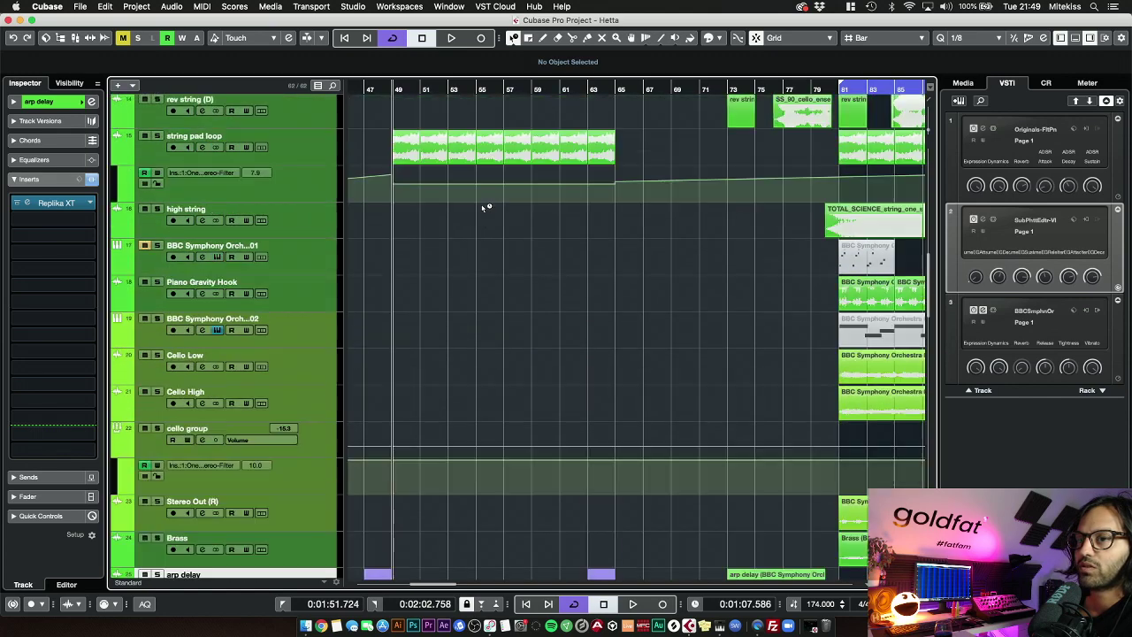
{"action": "scroll", "coordinate": [483, 208], "scroll_direction": "up", "scroll_amount": 1}
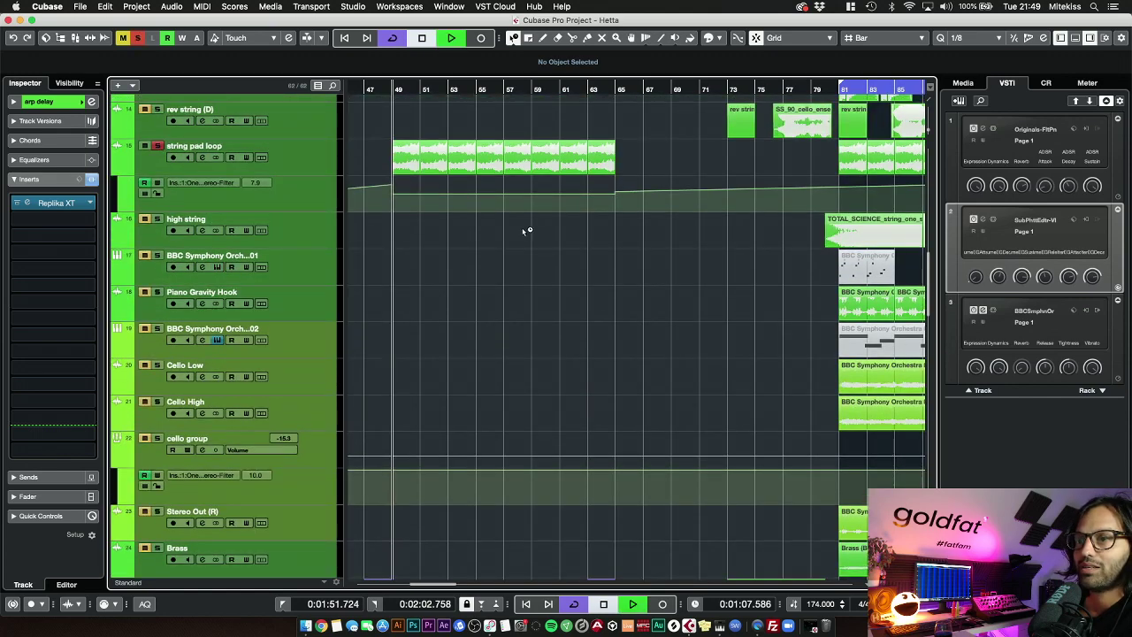
{"action": "scroll", "coordinate": [523, 226], "scroll_direction": "down", "scroll_amount": 8}
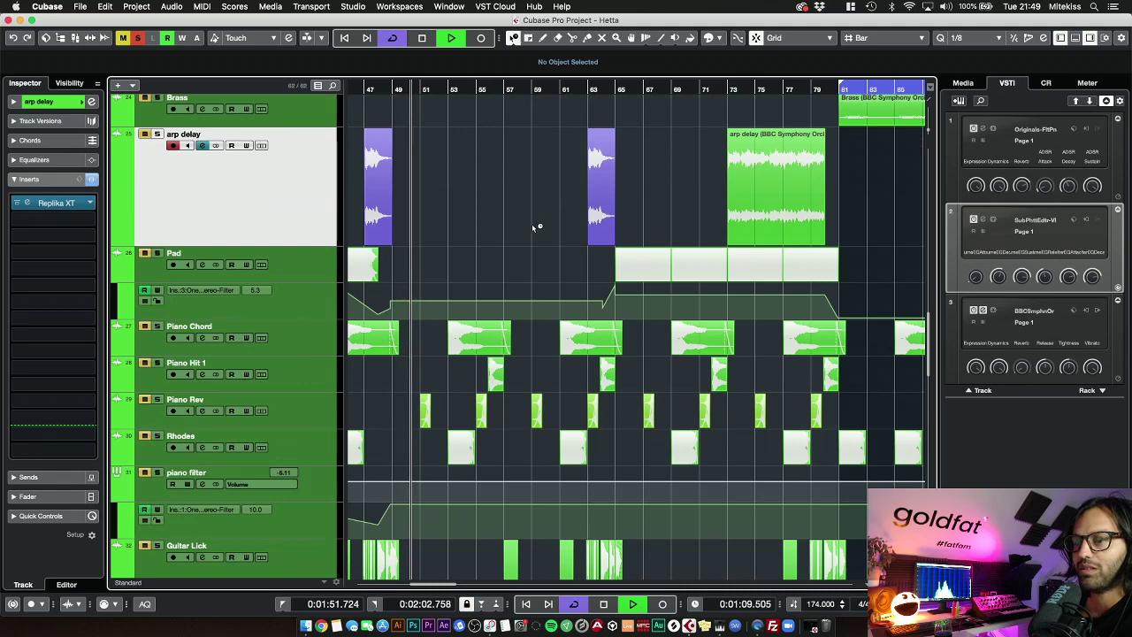
{"action": "scroll", "coordinate": [531, 224], "scroll_direction": "down", "scroll_amount": 4}
{"action": "scroll", "coordinate": [540, 224], "scroll_direction": "up", "scroll_amount": 4}
{"action": "left_click", "coordinate": [619, 240]}
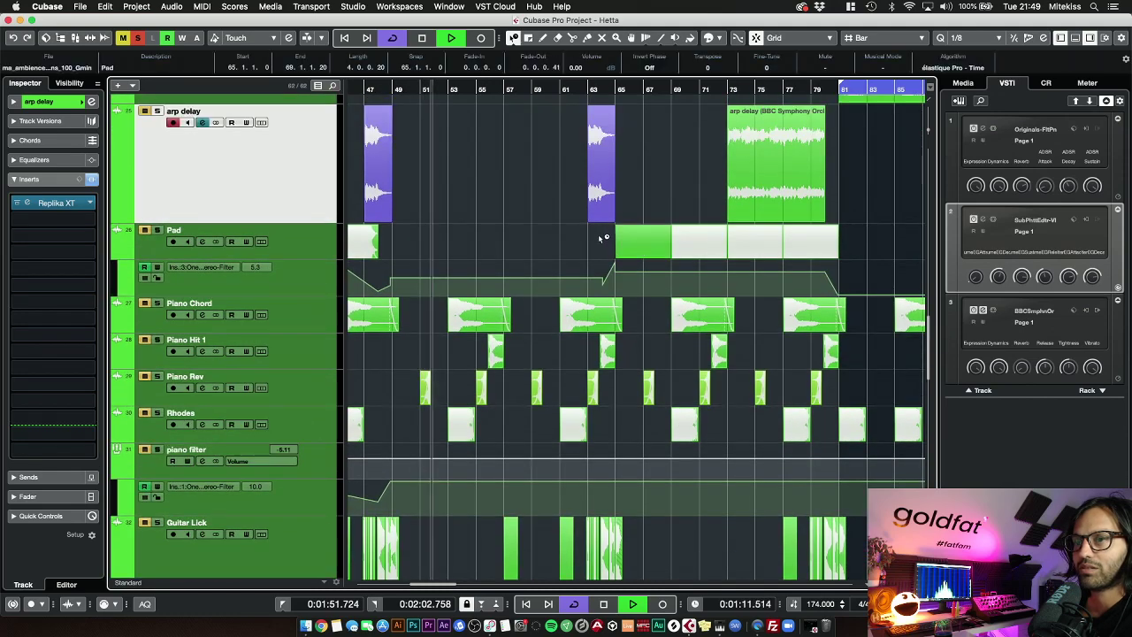
{"action": "scroll", "coordinate": [504, 222], "scroll_direction": "up", "scroll_amount": 9}
Select the string pad loop track and toggle its filter insert bypass while the loop plays
{"action": "left_click", "coordinate": [237, 156]}
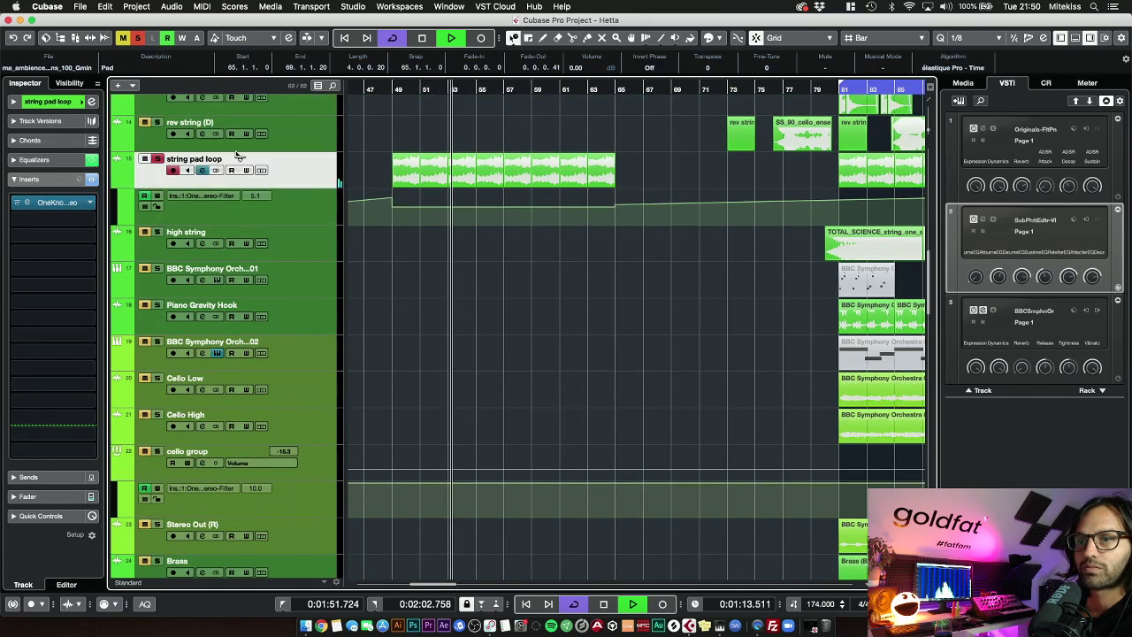
{"action": "left_click", "coordinate": [17, 203]}
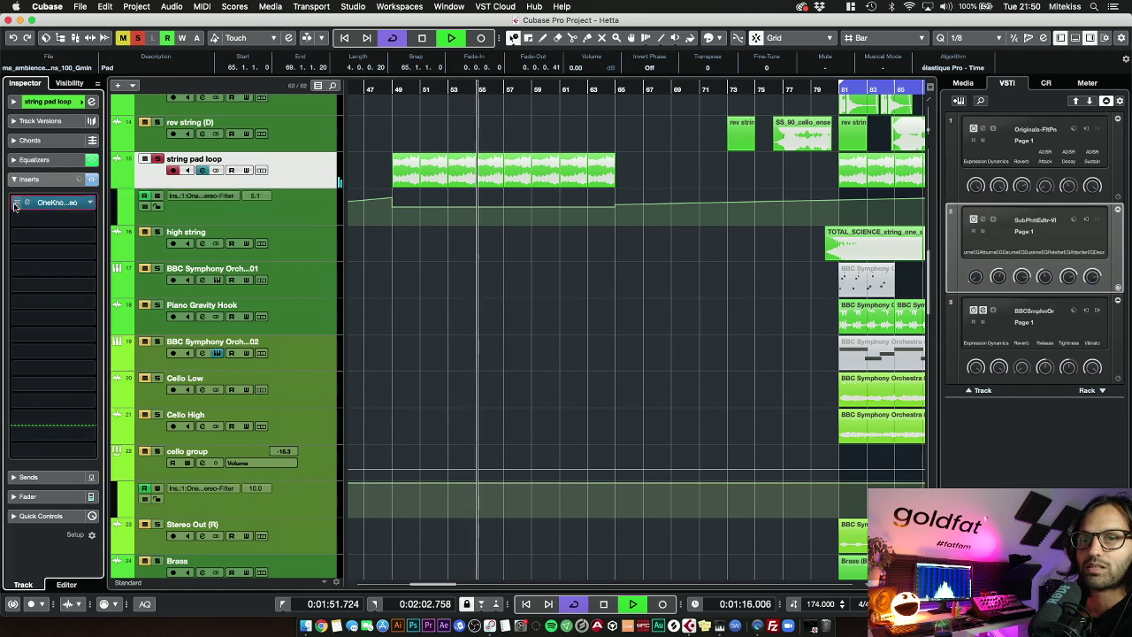
{"action": "left_click", "coordinate": [92, 180]}
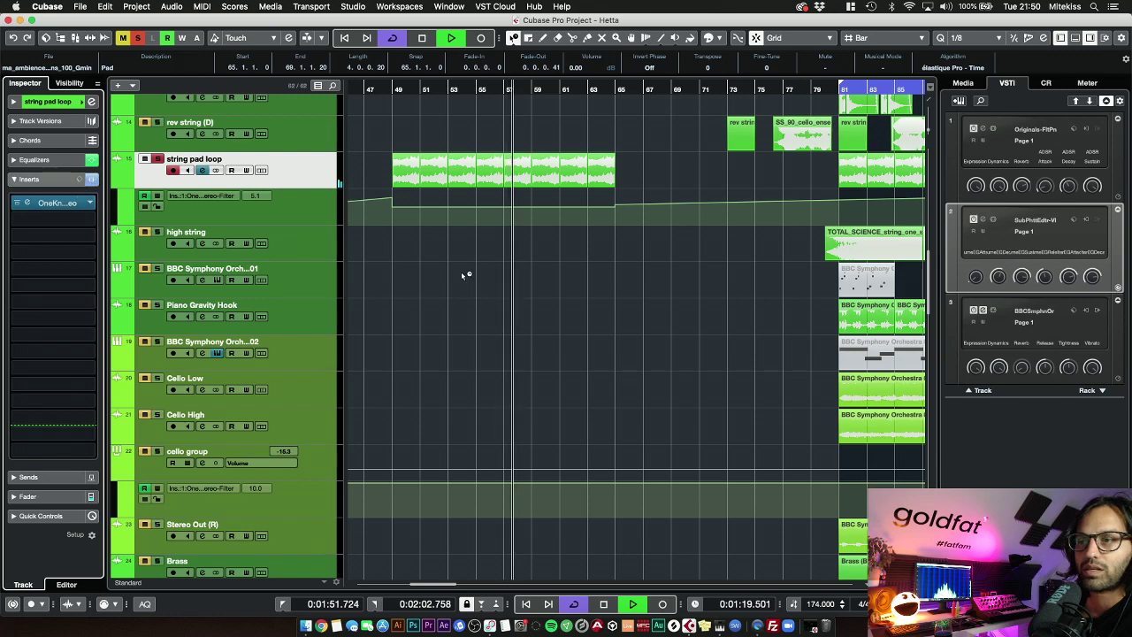
Zoom out and look over where the string, arp delay, pad and piano layers recur, and stop playback
{"action": "scroll", "coordinate": [461, 270], "scroll_direction": "up", "scroll_amount": 5}
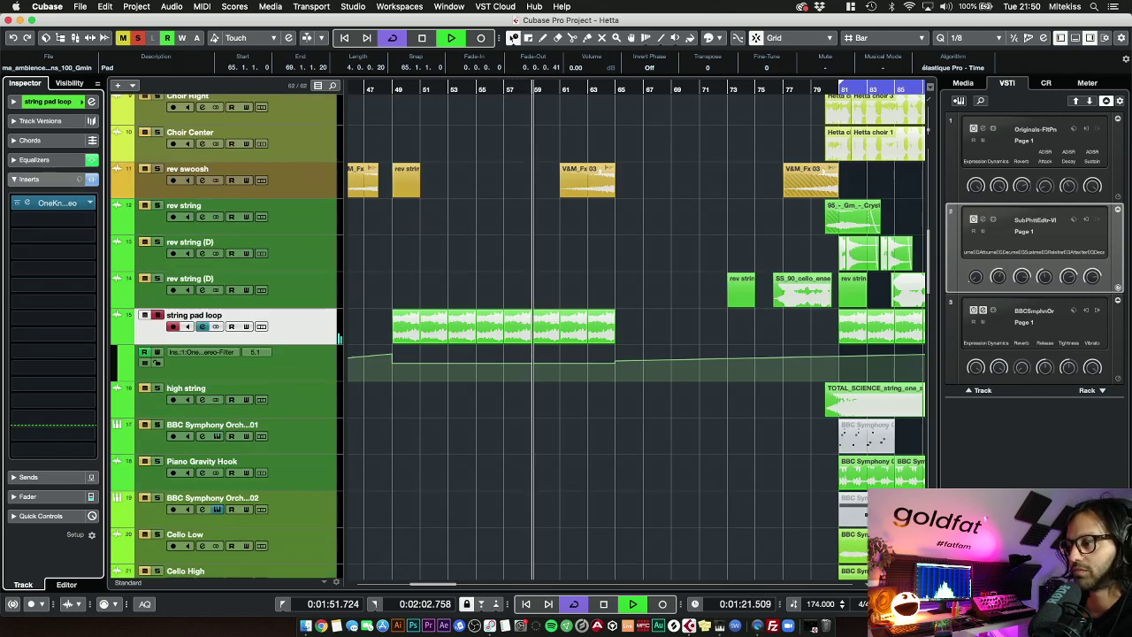
{"action": "key", "text": "g"}
{"action": "key", "text": "g"}
{"action": "key", "text": "g"}
{"action": "key", "text": "g"}
{"action": "scroll", "coordinate": [605, 397], "scroll_direction": "down", "scroll_amount": 5}
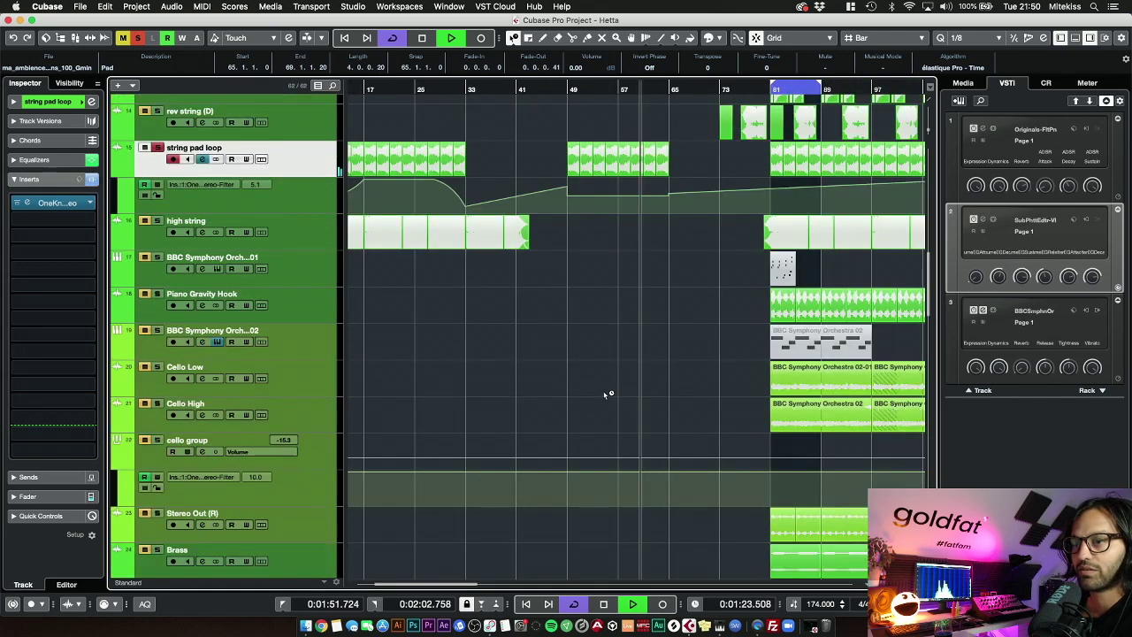
{"action": "scroll", "coordinate": [568, 367], "scroll_direction": "down", "scroll_amount": 6}
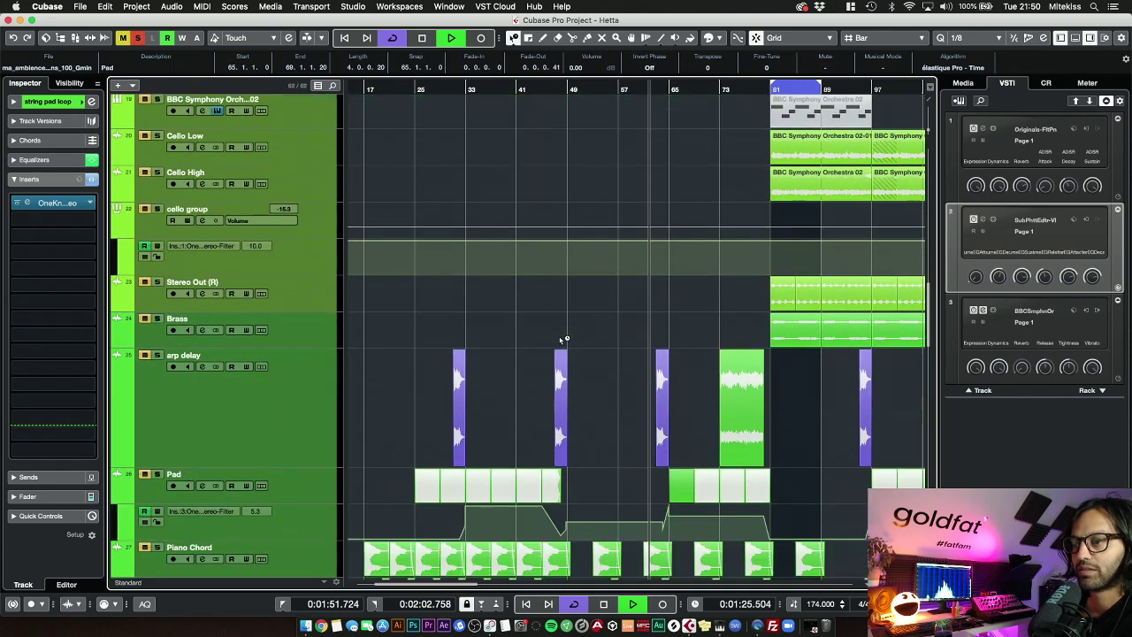
{"action": "scroll", "coordinate": [562, 340], "scroll_direction": "down", "scroll_amount": 4}
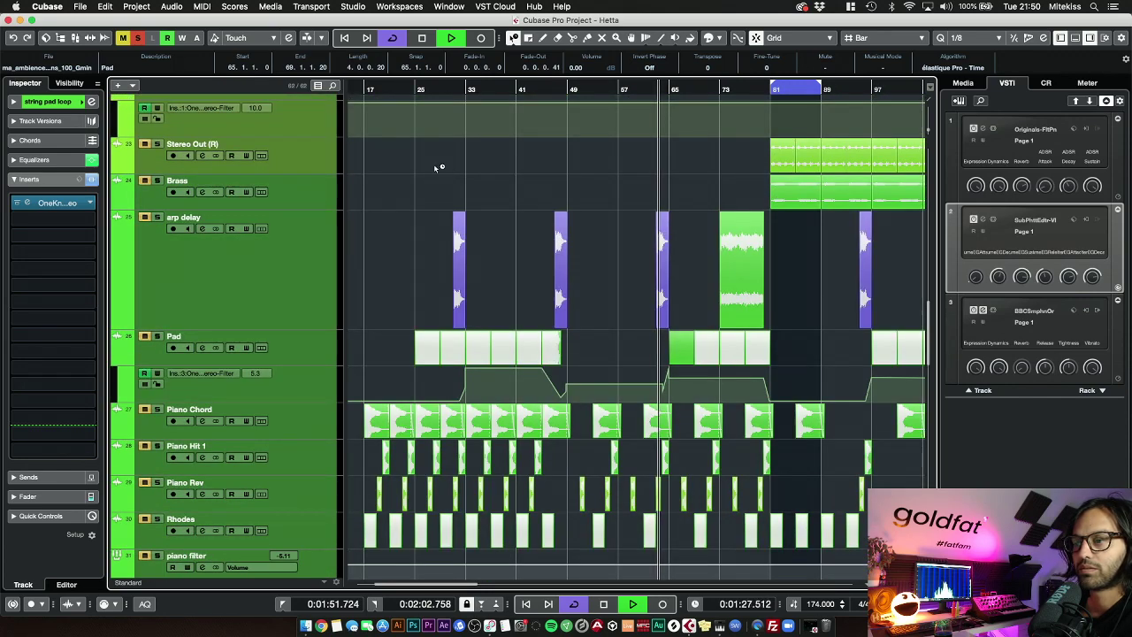
{"action": "key", "text": "space"}
Play the soloed string pad loop from bar 1 and solo the high string track alongside it
{"action": "scroll", "coordinate": [447, 175], "scroll_direction": "up", "scroll_amount": 11}
{"action": "scroll", "coordinate": [421, 159], "scroll_direction": "left", "scroll_amount": 5}
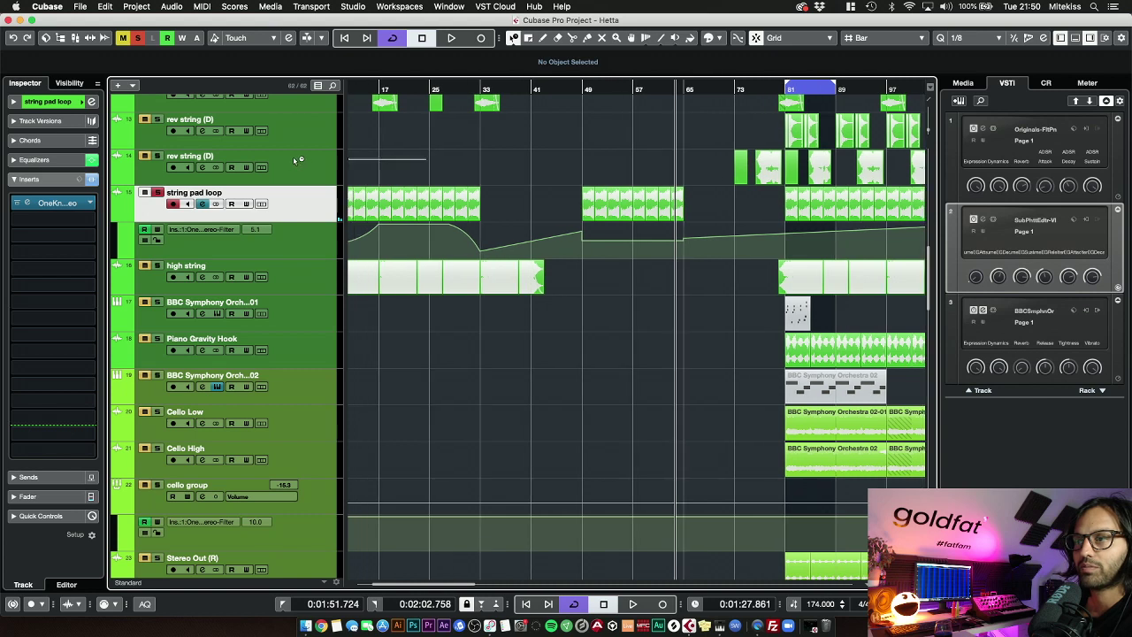
{"action": "left_click", "coordinate": [365, 87]}
{"action": "key", "text": "space"}
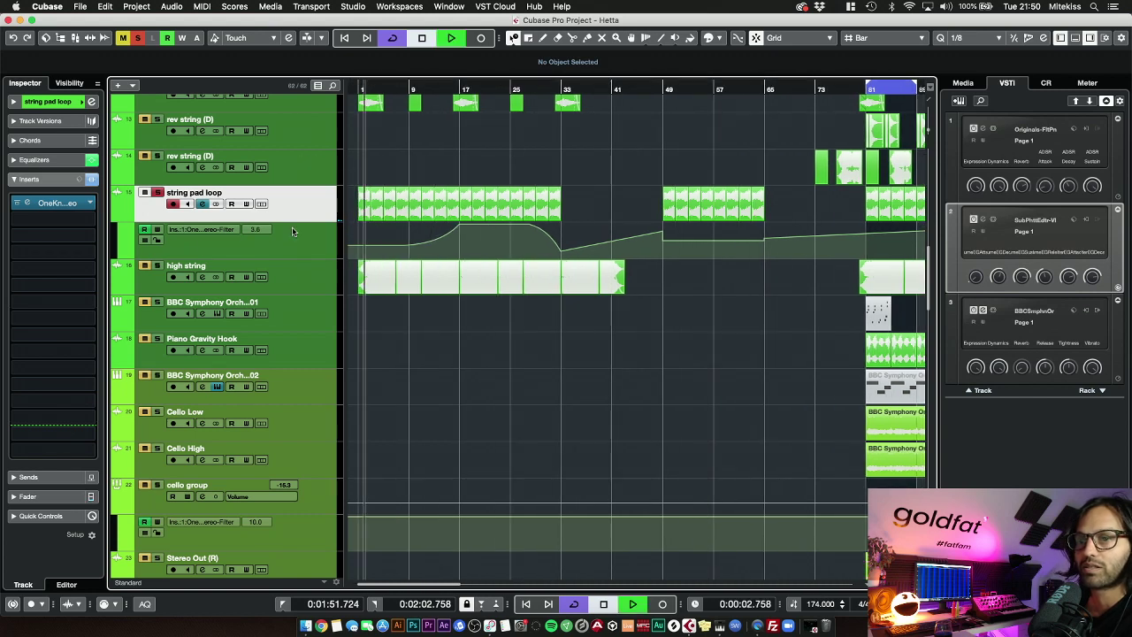
{"action": "left_click", "coordinate": [157, 265]}
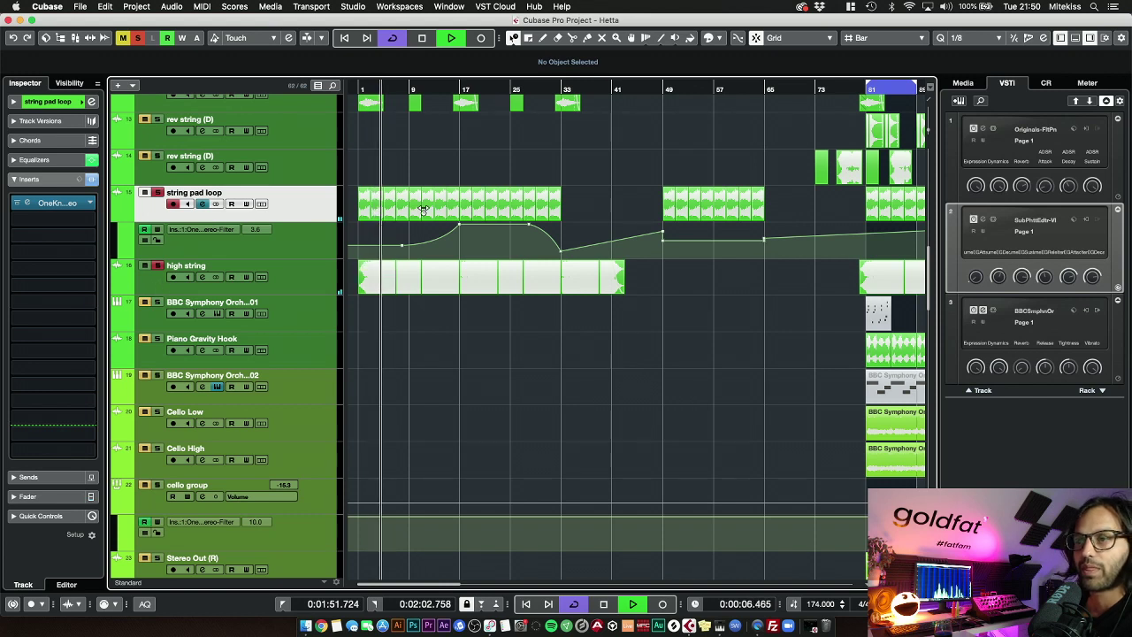
Examine the Compressor and ValhallaVintageVerb inserts on the high string track, clear all solos during playback, and close both plugin windows
{"action": "left_click", "coordinate": [141, 290]}
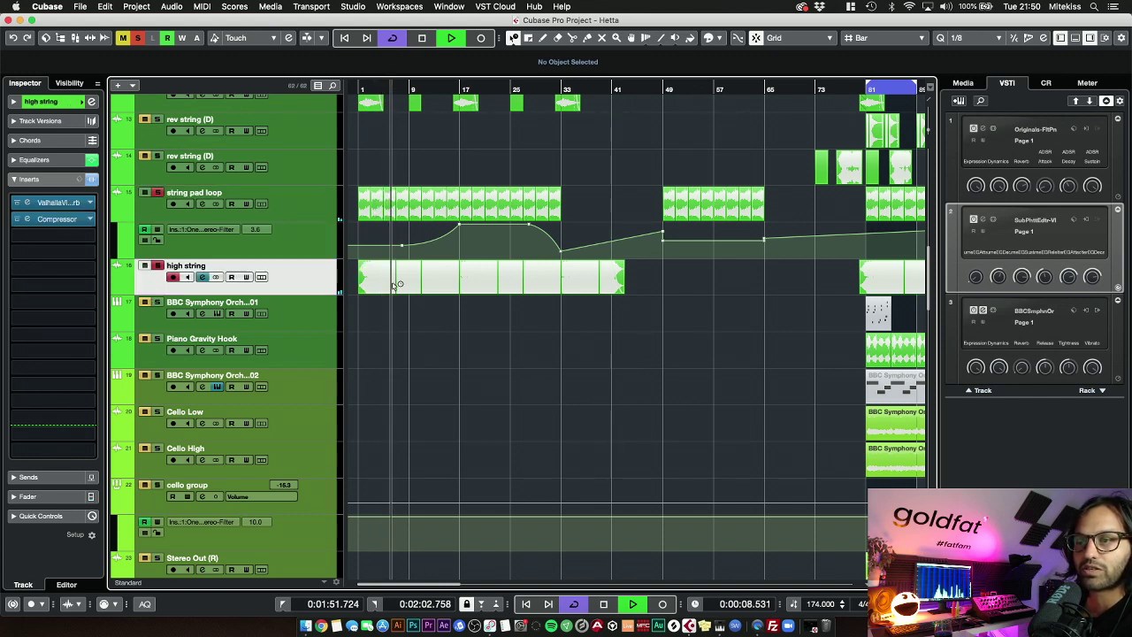
{"action": "double_click", "coordinate": [28, 225]}
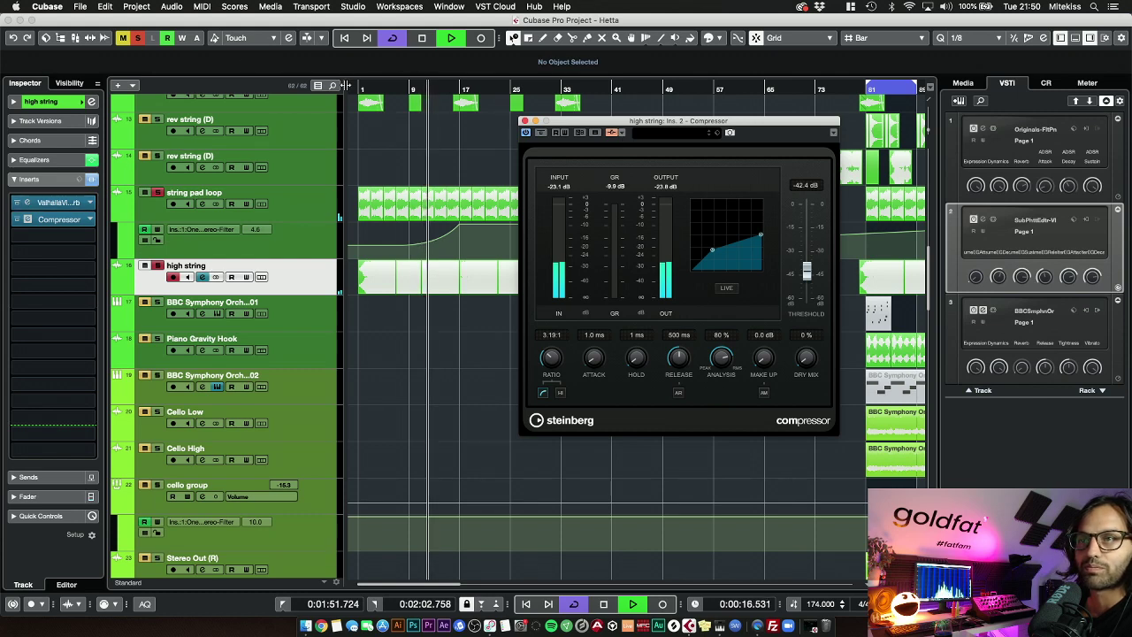
{"action": "left_click", "coordinate": [138, 39]}
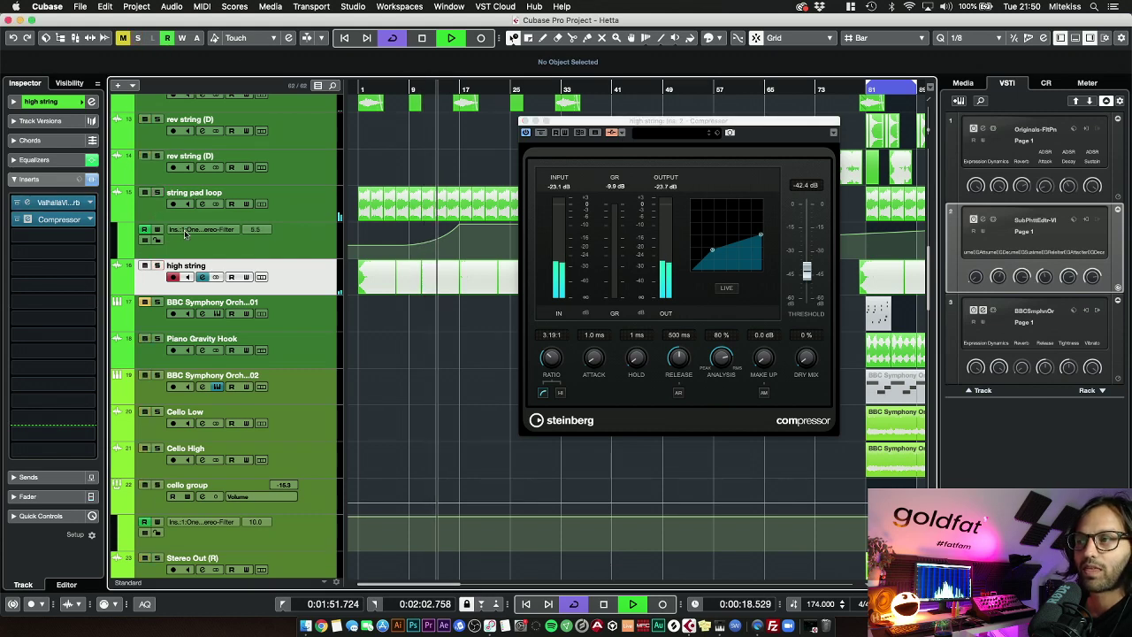
{"action": "left_click", "coordinate": [27, 202]}
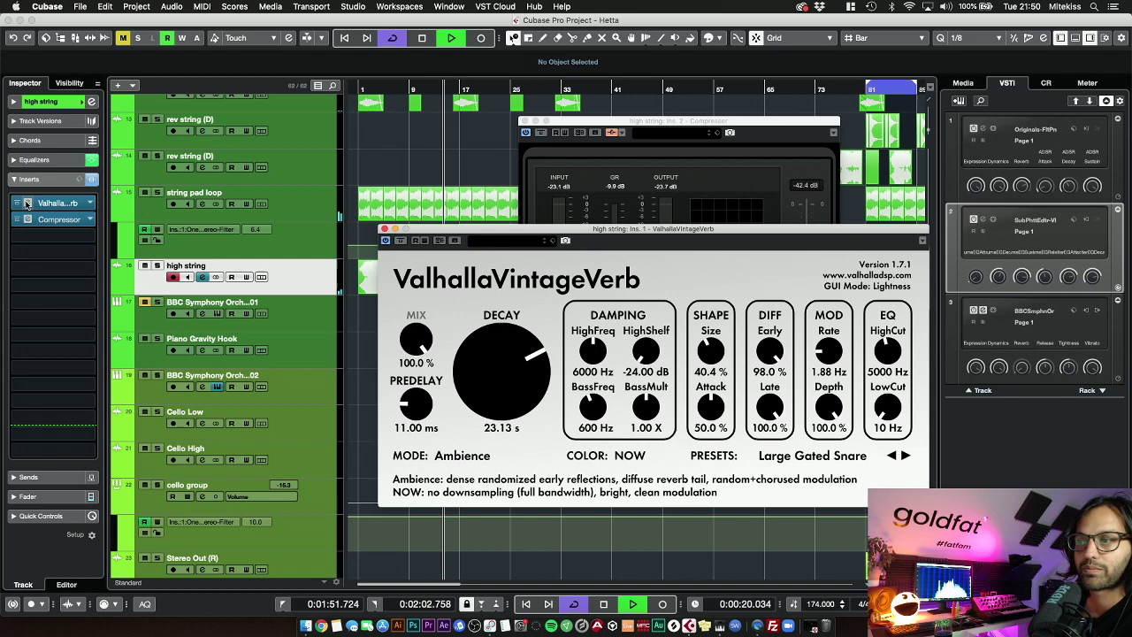
{"action": "left_click", "coordinate": [384, 230]}
{"action": "left_click", "coordinate": [524, 121]}
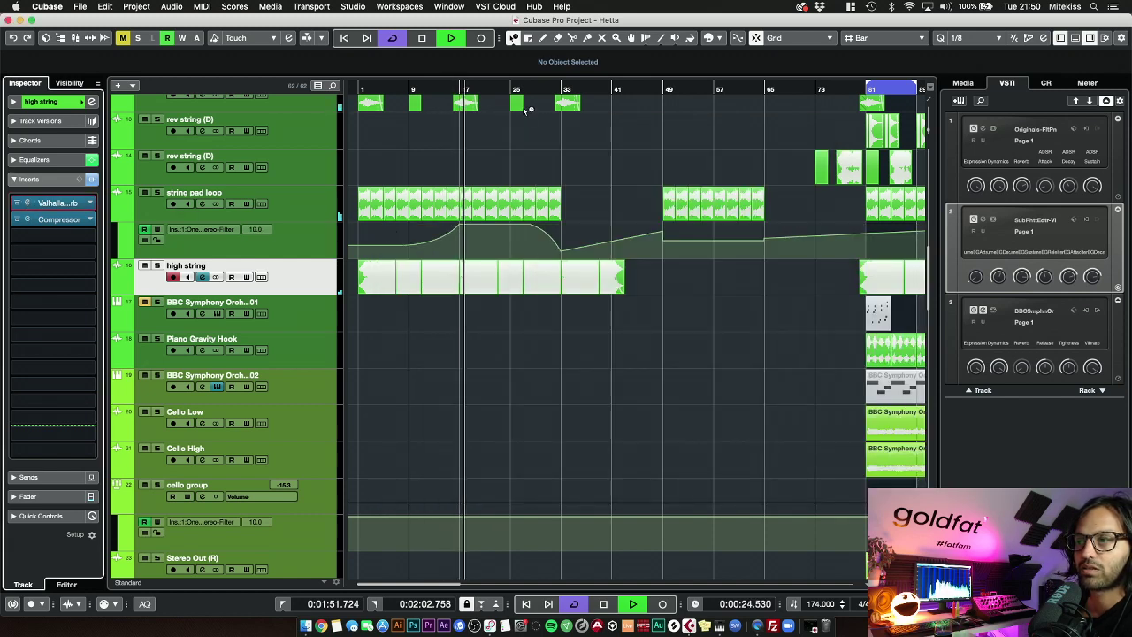
Jump playback ahead to about bar 29 and examine the high string track's Compressor again before closing it
{"action": "left_click", "coordinate": [510, 89]}
{"action": "left_click", "coordinate": [541, 89]}
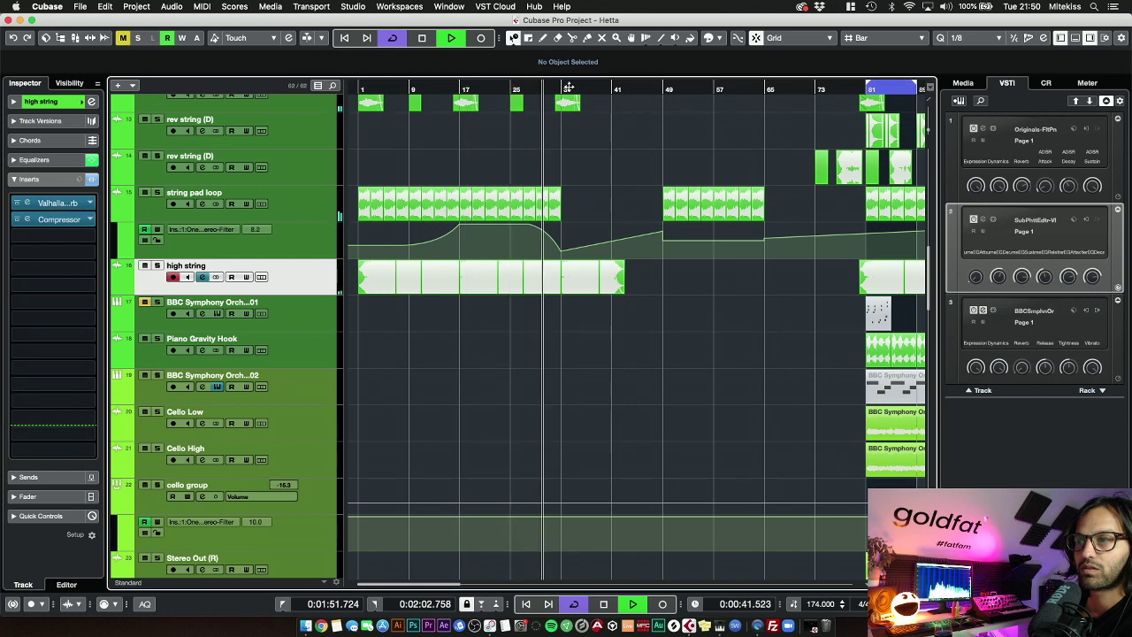
{"action": "left_click", "coordinate": [58, 218]}
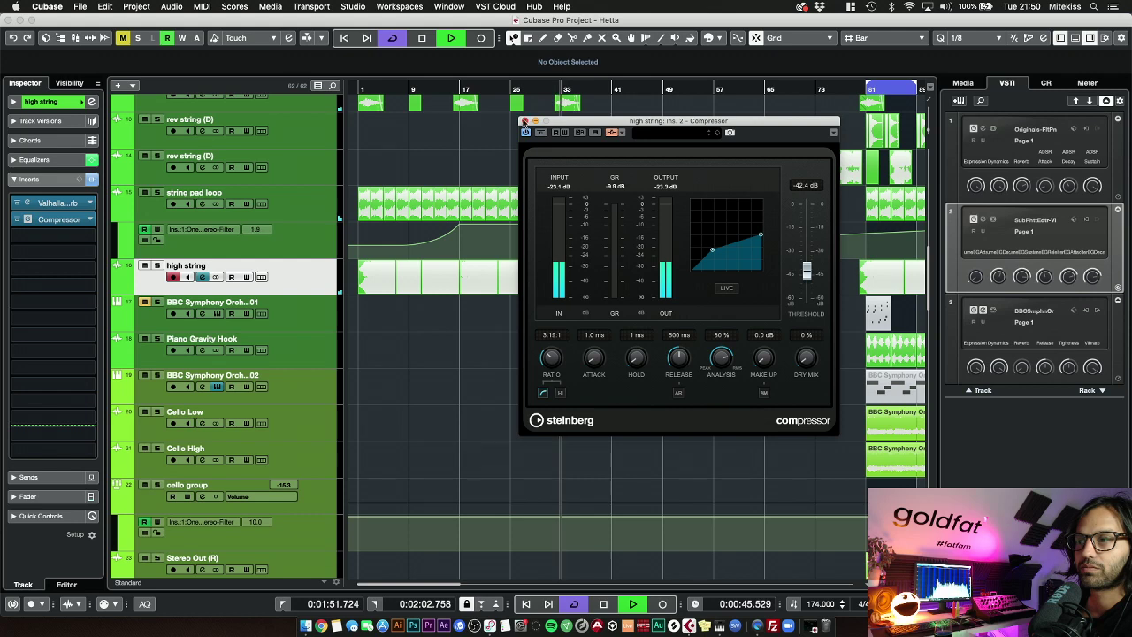
{"action": "left_click", "coordinate": [524, 121]}
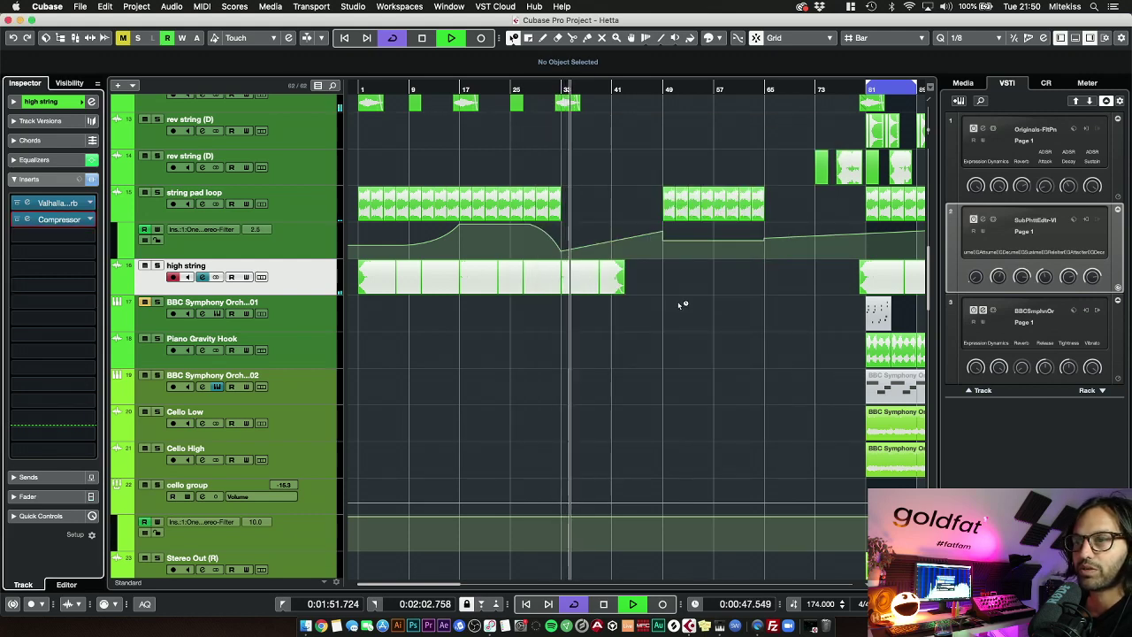
Solo the high string track and play it from about bar 9
{"action": "scroll", "coordinate": [682, 299], "scroll_direction": "up", "scroll_amount": 2}
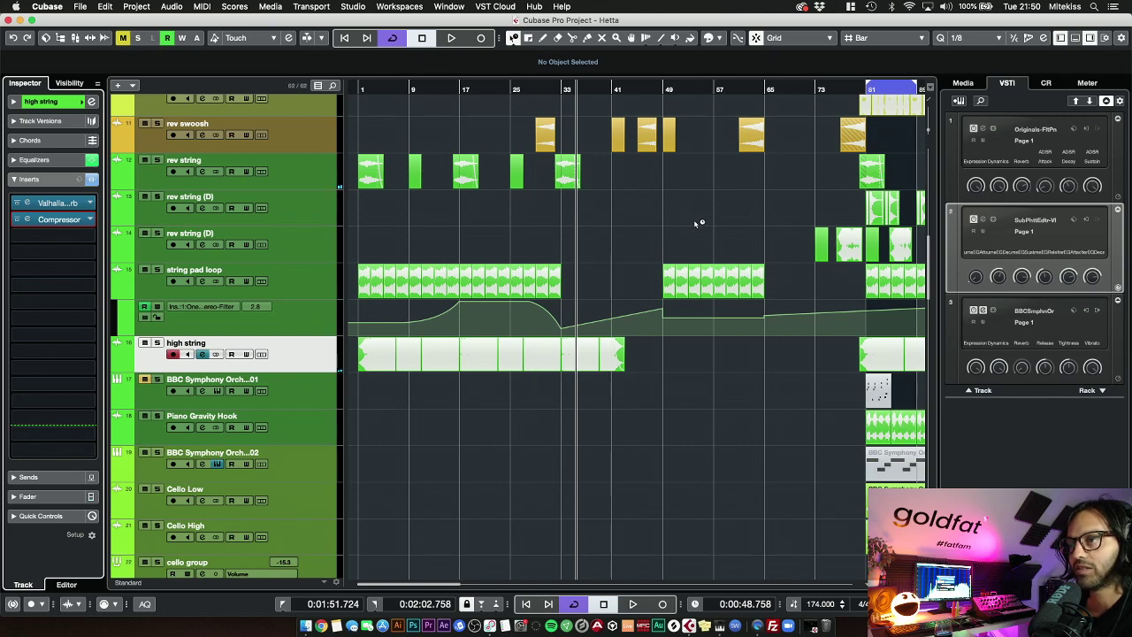
{"action": "scroll", "coordinate": [695, 223], "scroll_direction": "down", "scroll_amount": 15}
{"action": "scroll", "coordinate": [690, 221], "scroll_direction": "up", "scroll_amount": 11}
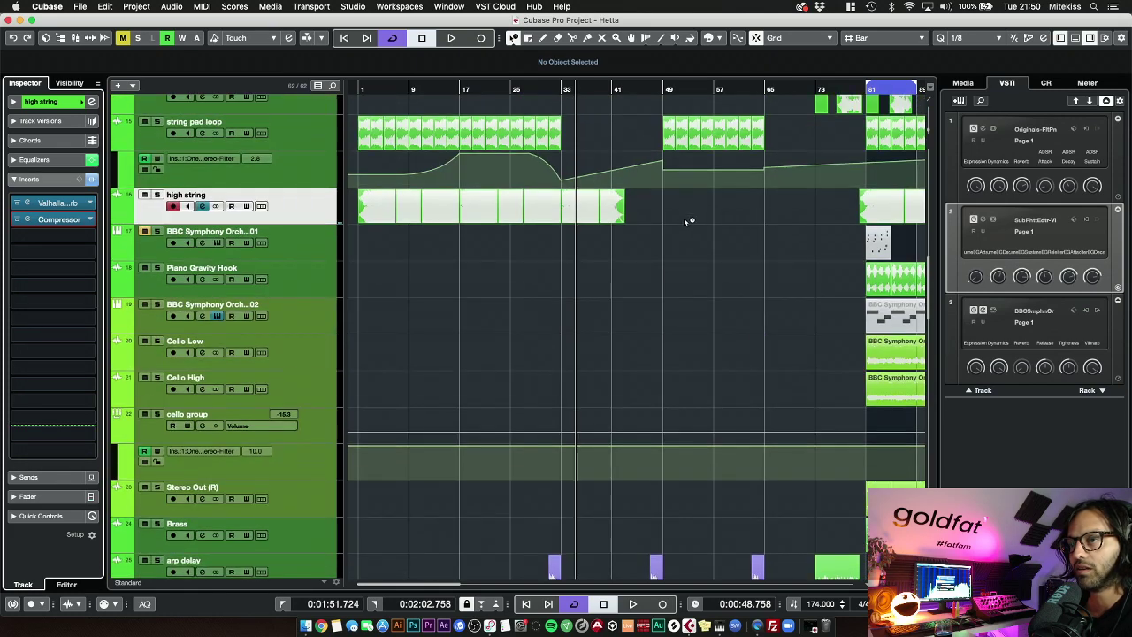
{"action": "scroll", "coordinate": [690, 221], "scroll_direction": "up", "scroll_amount": 3}
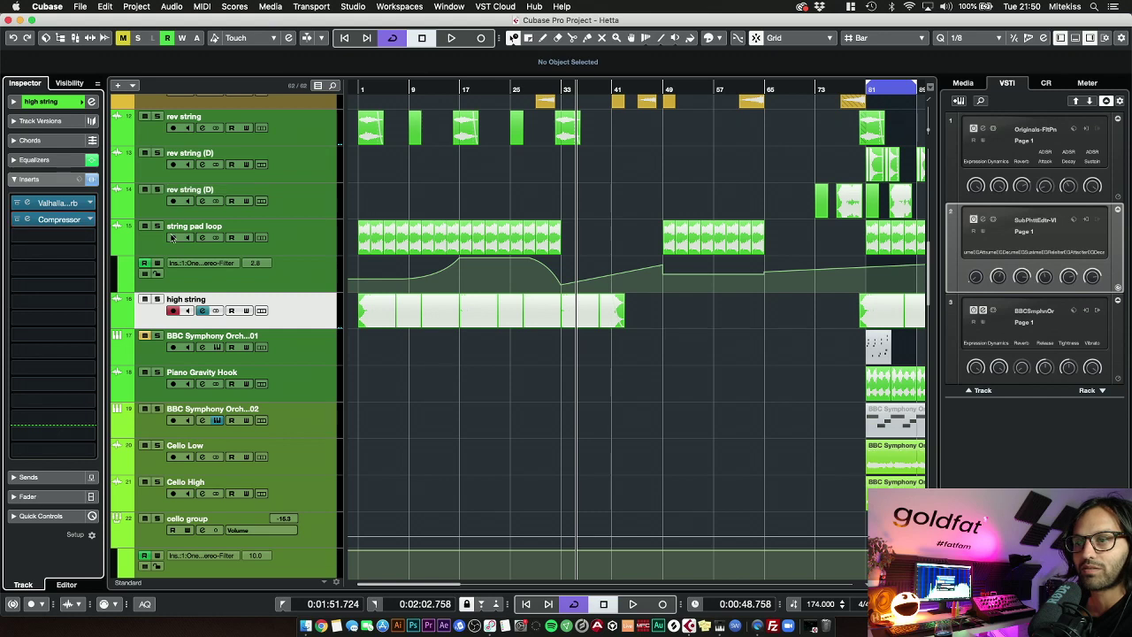
{"action": "left_click", "coordinate": [156, 300]}
{"action": "key", "text": "space"}
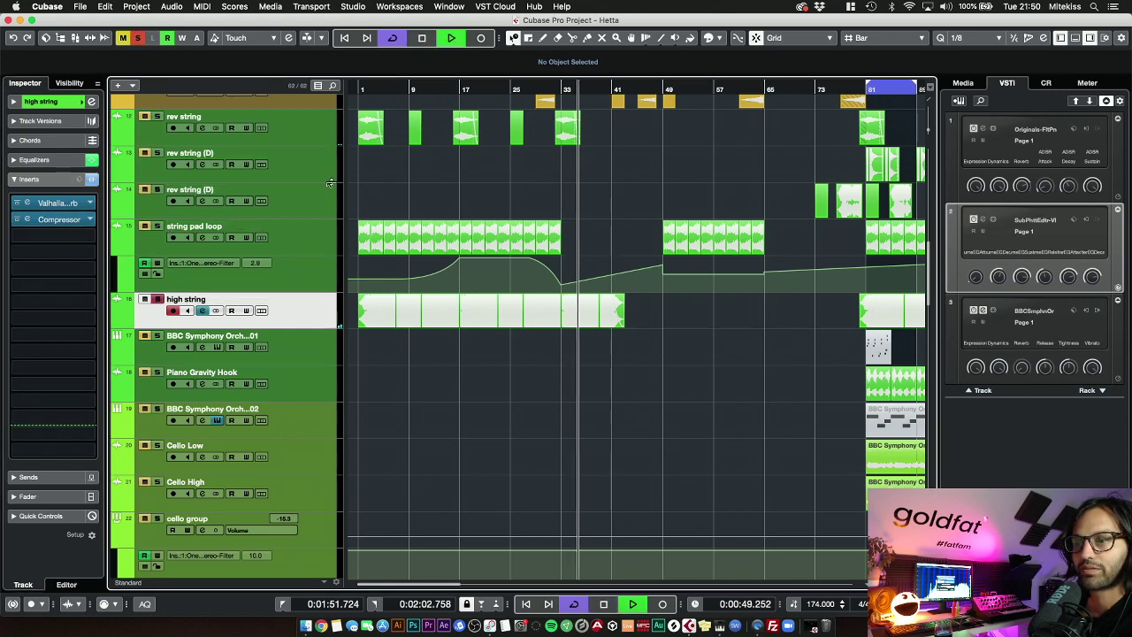
{"action": "left_click", "coordinate": [415, 87]}
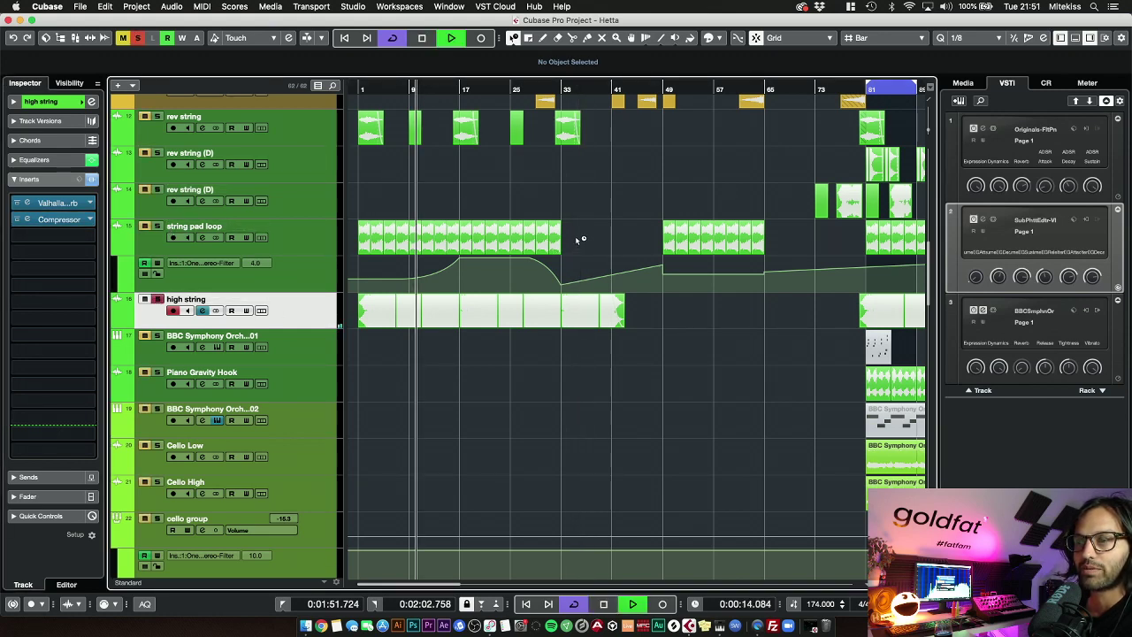
Solo the string pad loop alongside the high string and jump playback to about bar 25
{"action": "scroll", "coordinate": [580, 240], "scroll_direction": "up", "scroll_amount": 1}
{"action": "left_click", "coordinate": [158, 249]}
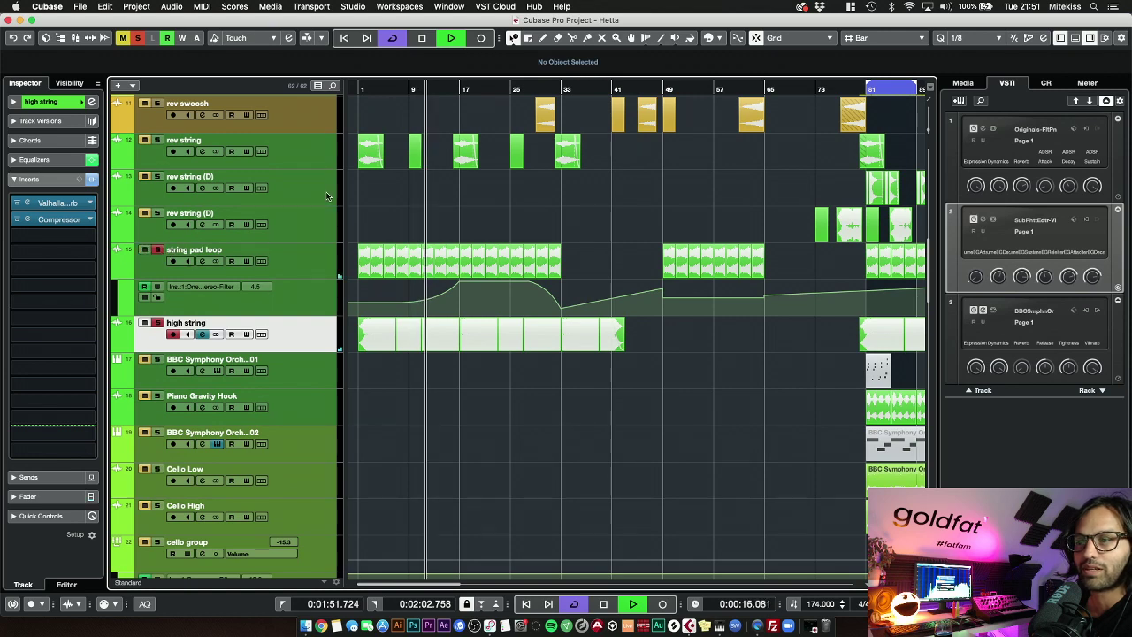
{"action": "left_click", "coordinate": [510, 89]}
{"action": "scroll", "coordinate": [667, 217], "scroll_direction": "up", "scroll_amount": 1}
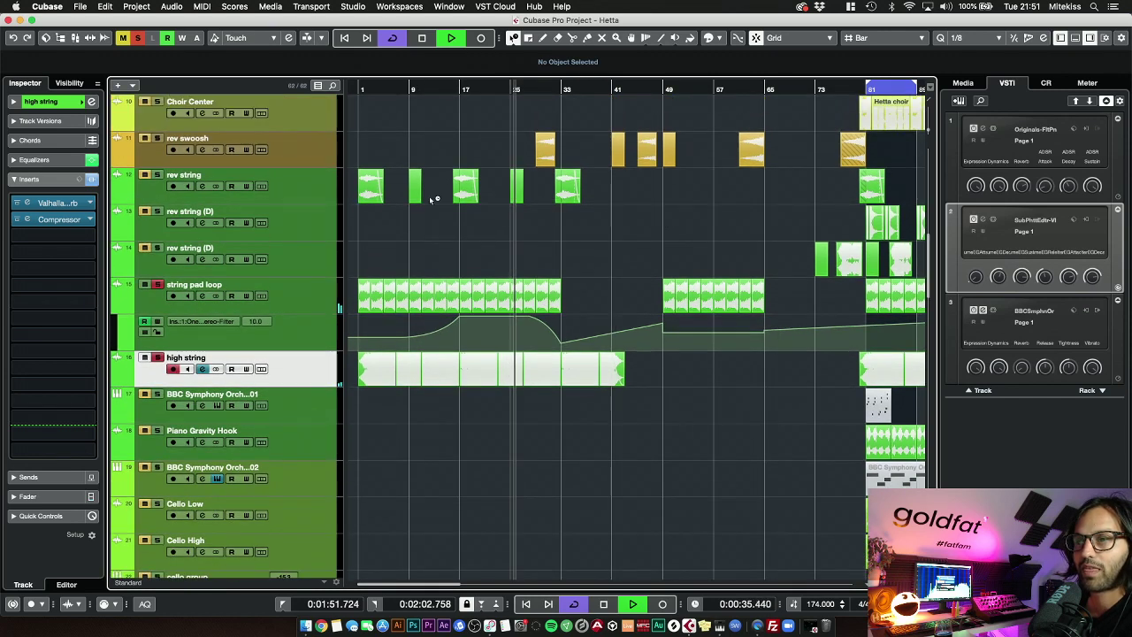
Add the rev string track to the soloed layers, inspect its clip at bar 16, and replay from about bar 17
{"action": "left_click", "coordinate": [157, 175]}
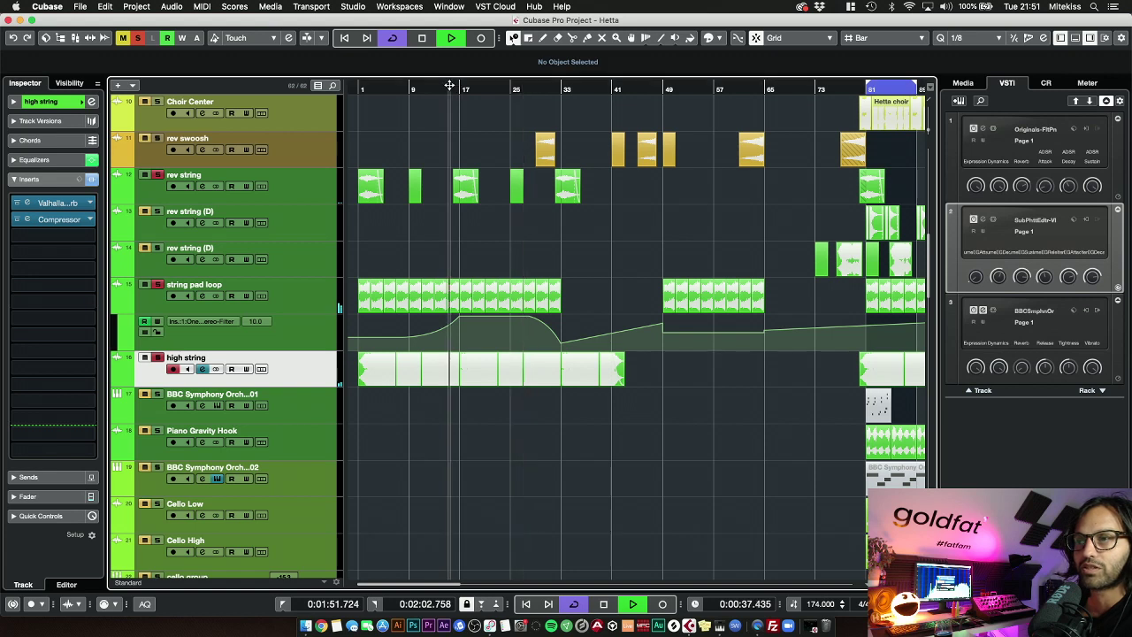
{"action": "left_click", "coordinate": [265, 193]}
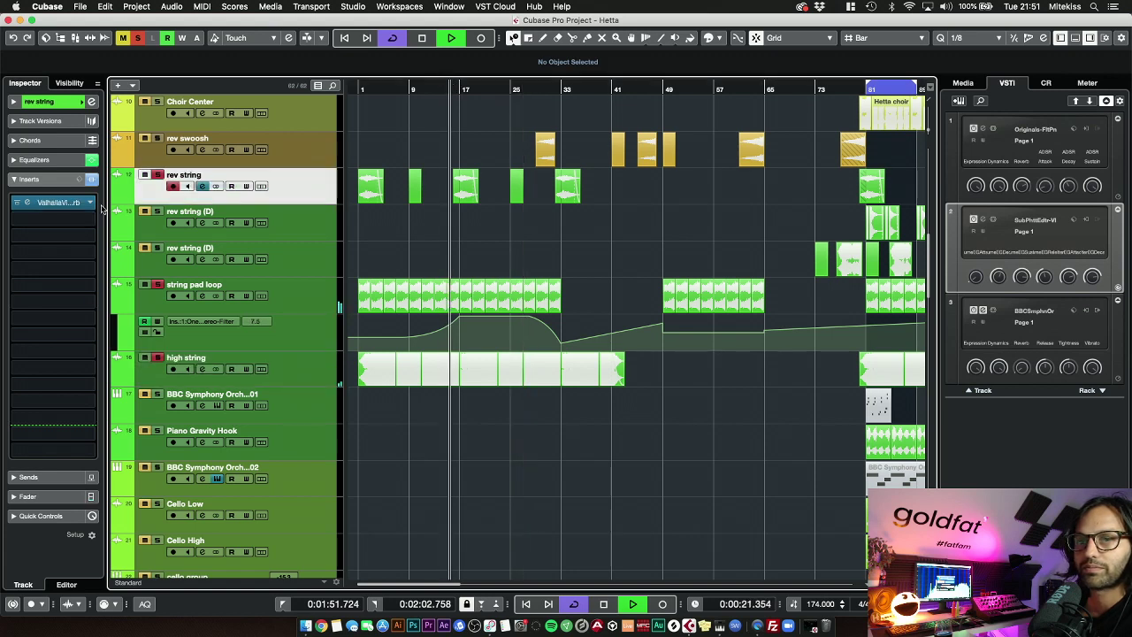
{"action": "left_click", "coordinate": [461, 184]}
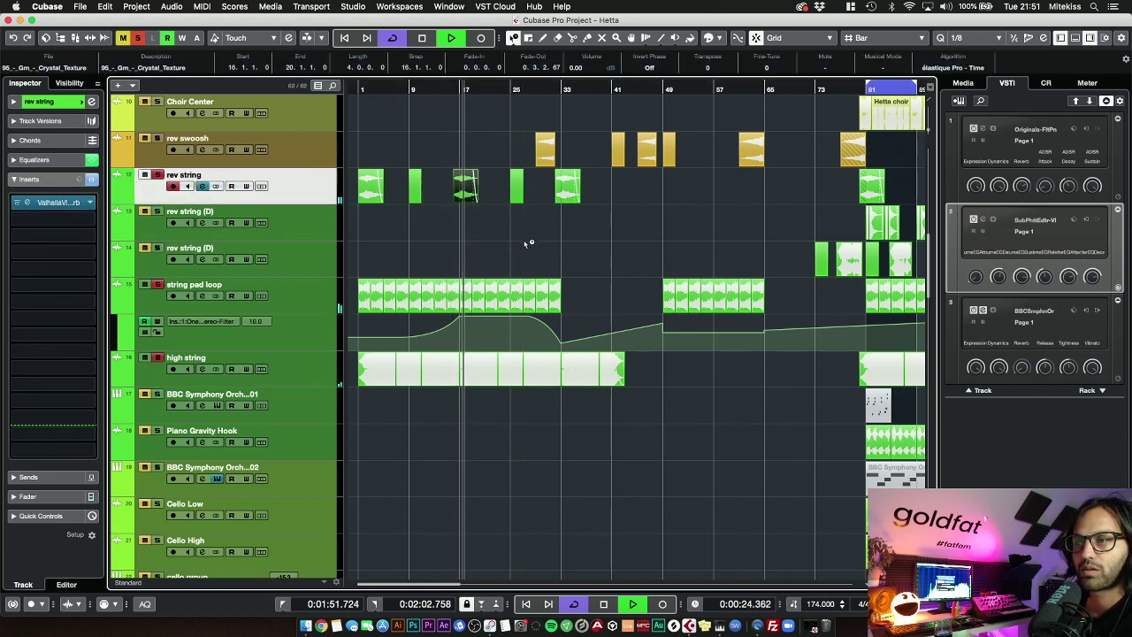
{"action": "key", "text": "KP_1"}
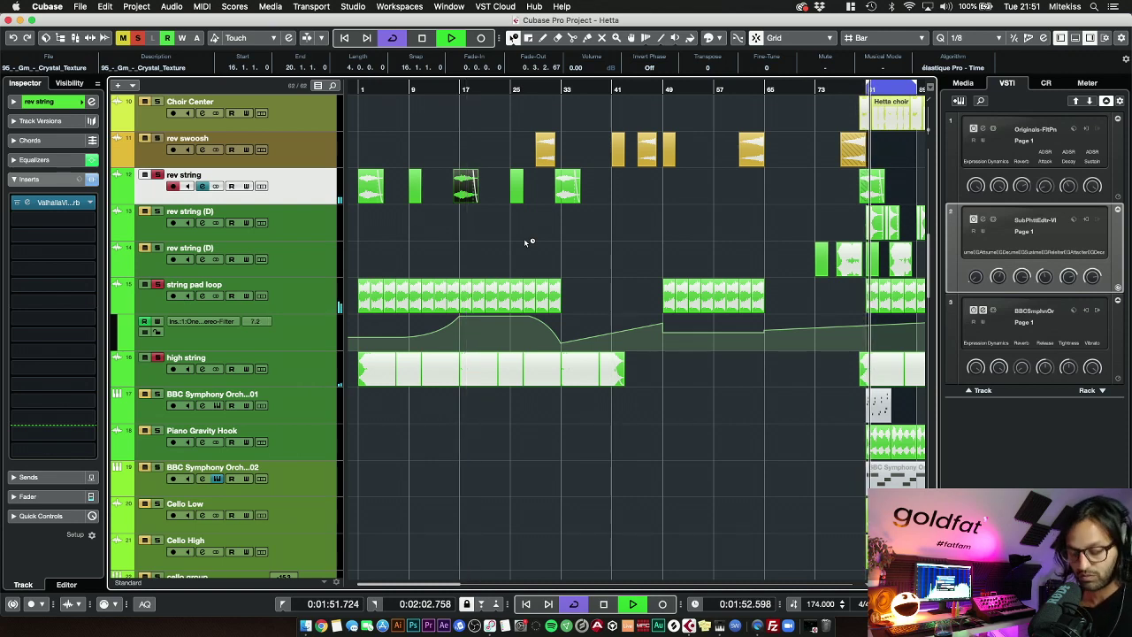
{"action": "key", "text": "1"}
{"action": "left_click", "coordinate": [465, 93]}
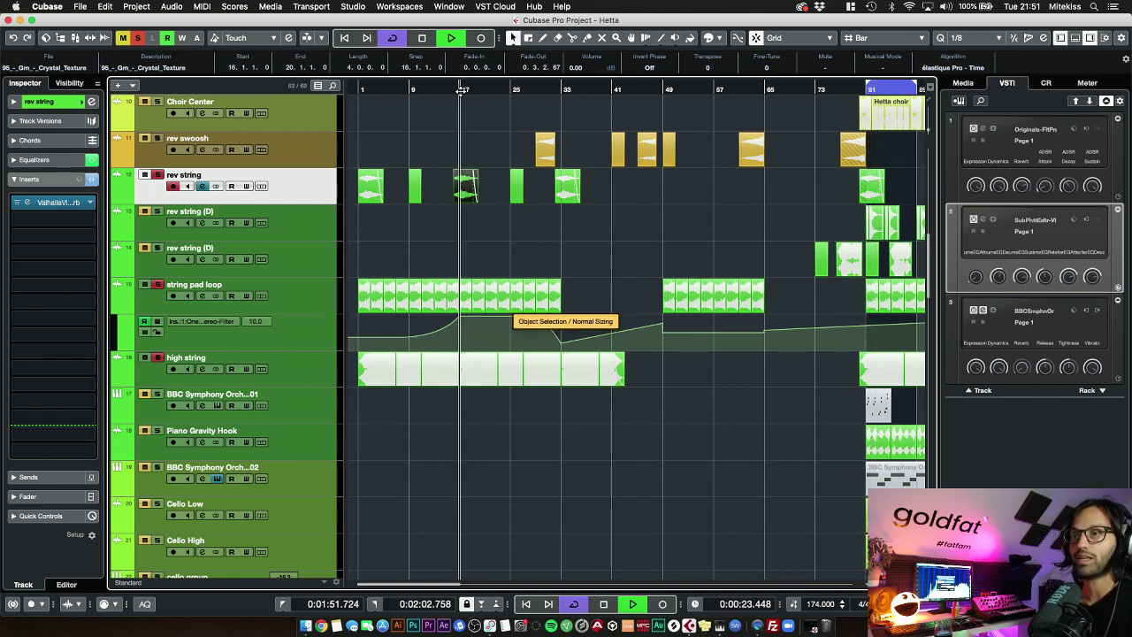
Solo the rev swoosh track too, examine its channel settings and equalizer, and close them
{"action": "scroll", "coordinate": [562, 245], "scroll_direction": "up", "scroll_amount": 3}
{"action": "scroll", "coordinate": [491, 221], "scroll_direction": "down", "scroll_amount": 2}
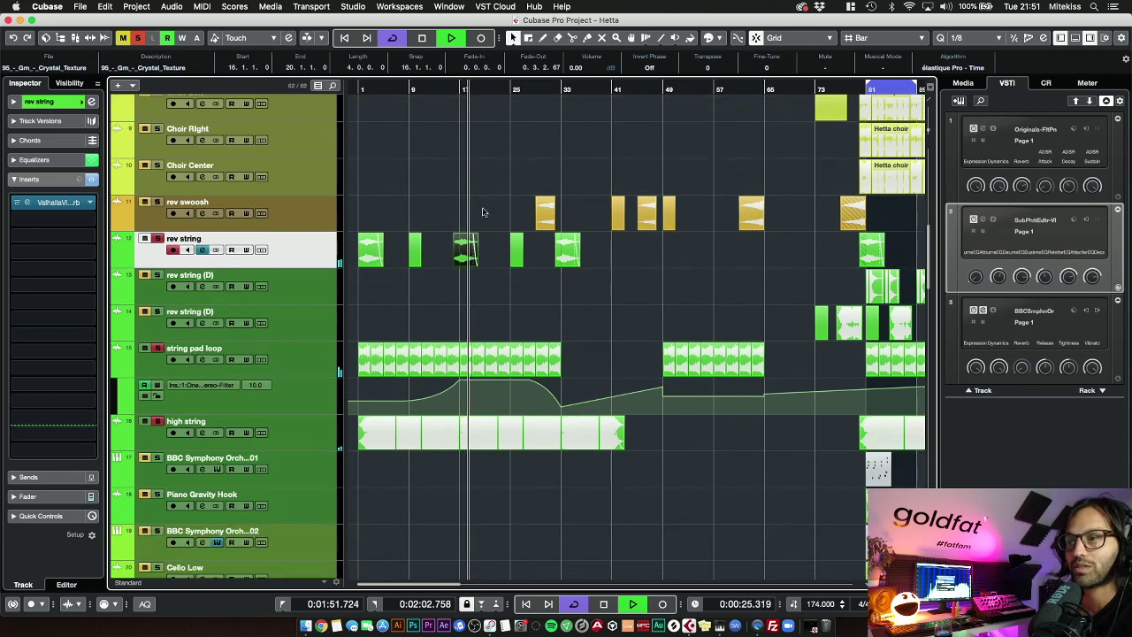
{"action": "left_click", "coordinate": [150, 219]}
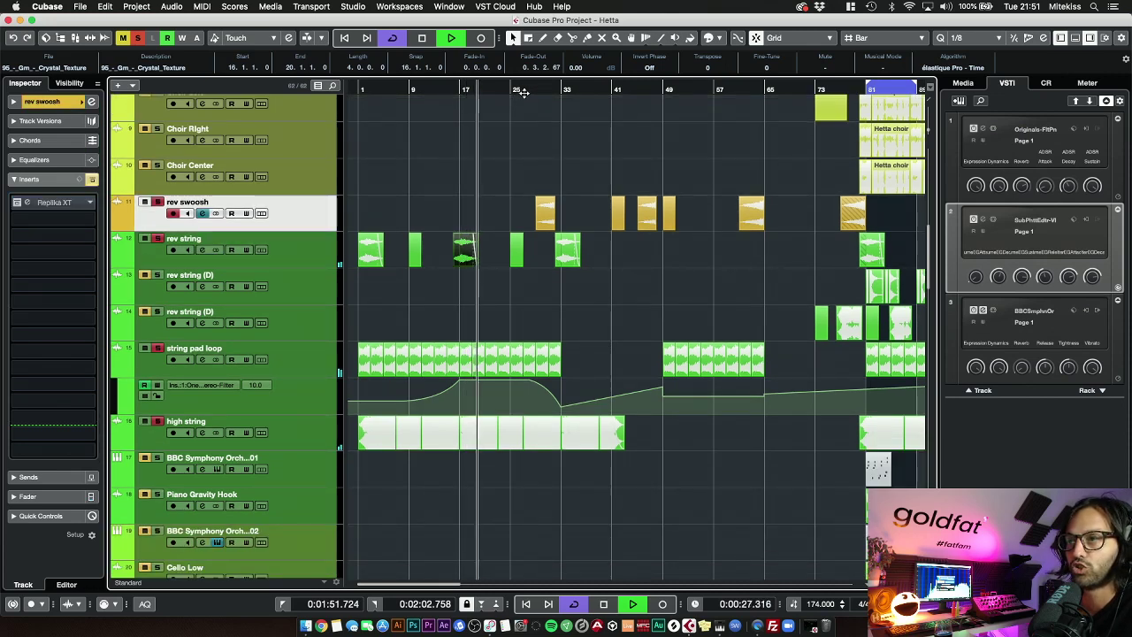
{"action": "left_click", "coordinate": [91, 101]}
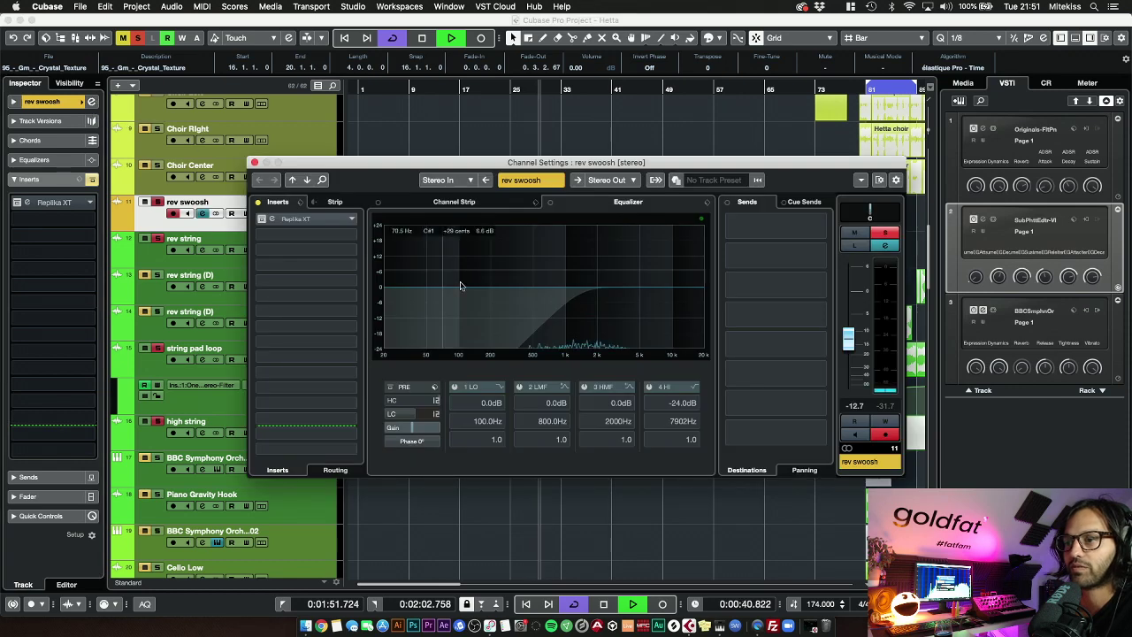
{"action": "left_click", "coordinate": [254, 162]}
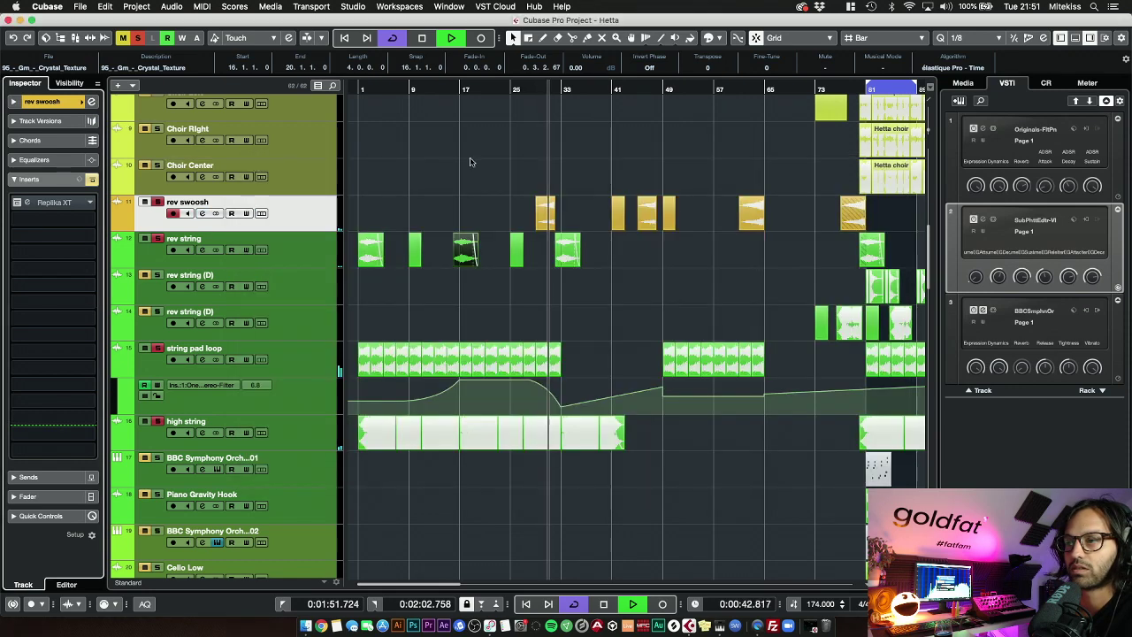
Clear all solos, play the full arrangement from about bar 17, and check the rev swoosh clip at bar 29
{"action": "scroll", "coordinate": [618, 178], "scroll_direction": "up", "scroll_amount": 10}
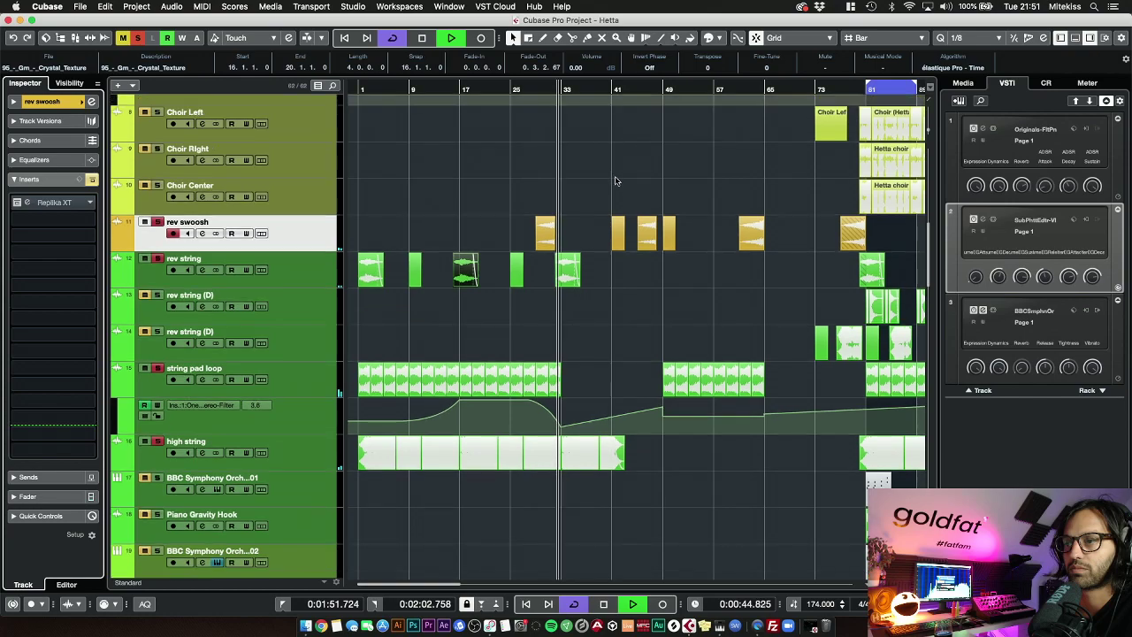
{"action": "scroll", "coordinate": [614, 181], "scroll_direction": "up", "scroll_amount": 3}
{"action": "scroll", "coordinate": [613, 179], "scroll_direction": "down", "scroll_amount": 10}
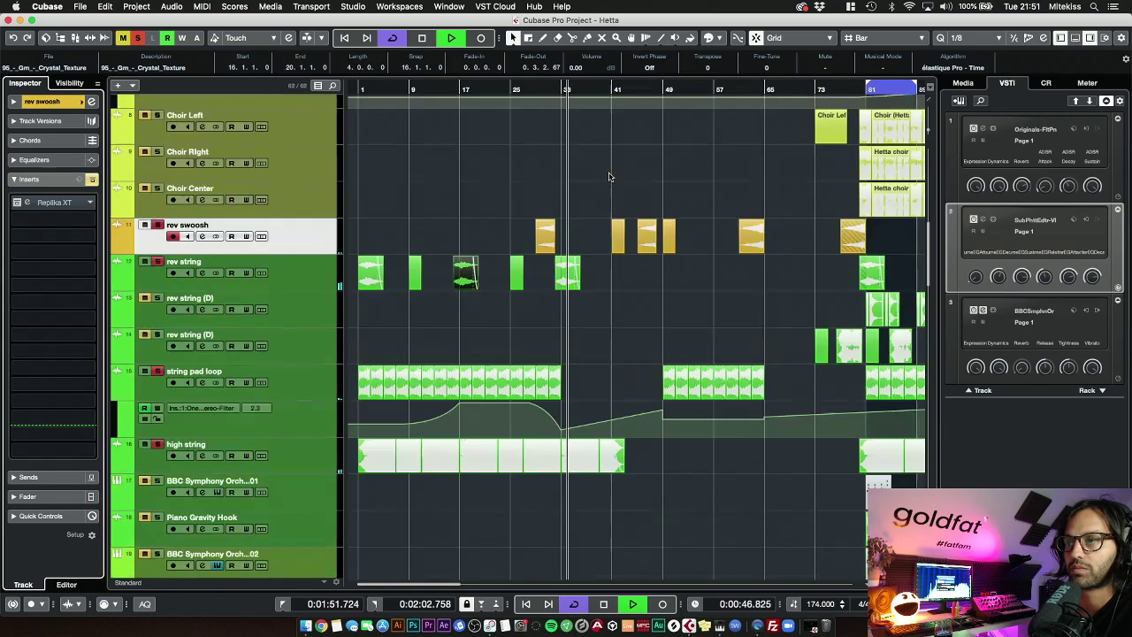
{"action": "scroll", "coordinate": [611, 176], "scroll_direction": "up", "scroll_amount": 10}
{"action": "scroll", "coordinate": [610, 171], "scroll_direction": "down", "scroll_amount": 15}
{"action": "scroll", "coordinate": [610, 171], "scroll_direction": "up", "scroll_amount": 15}
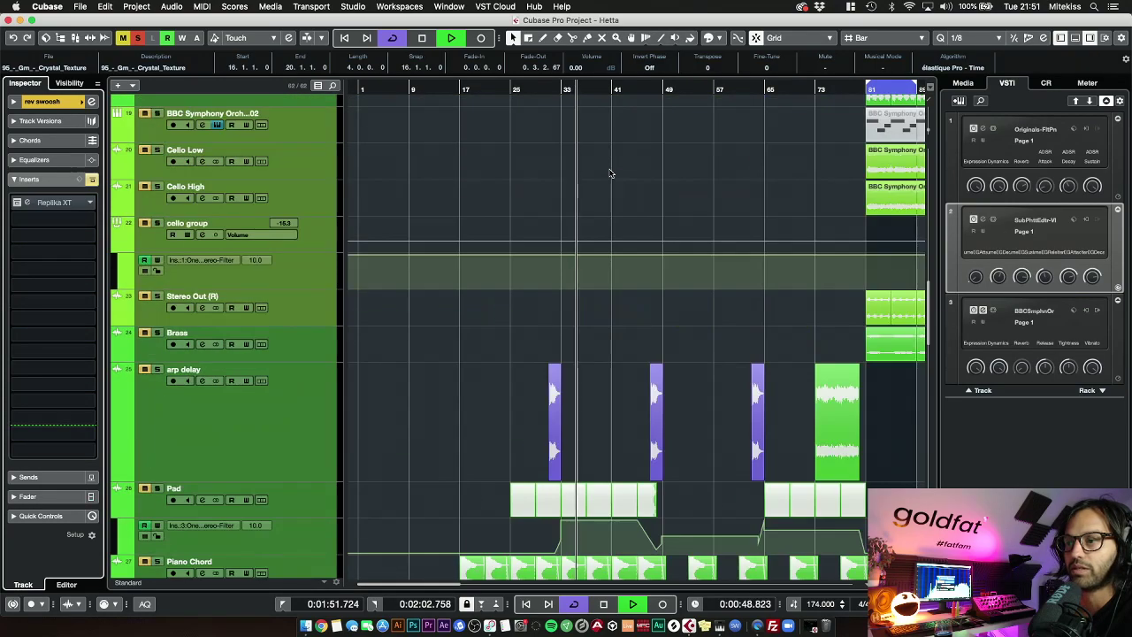
{"action": "left_click", "coordinate": [463, 88]}
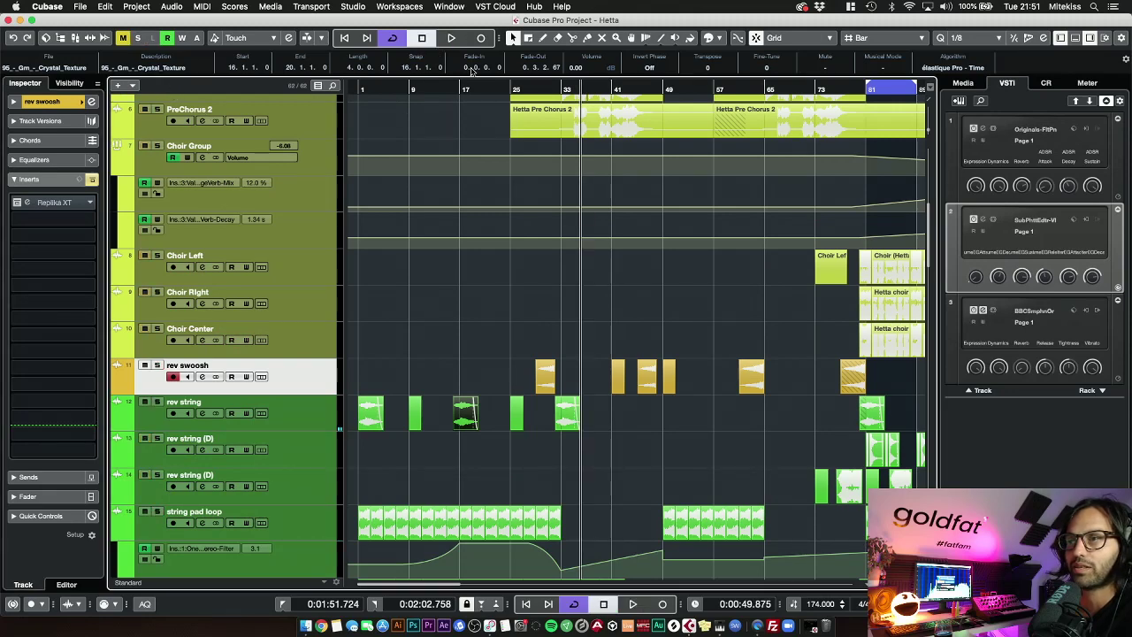
{"action": "scroll", "coordinate": [591, 279], "scroll_direction": "down", "scroll_amount": 5}
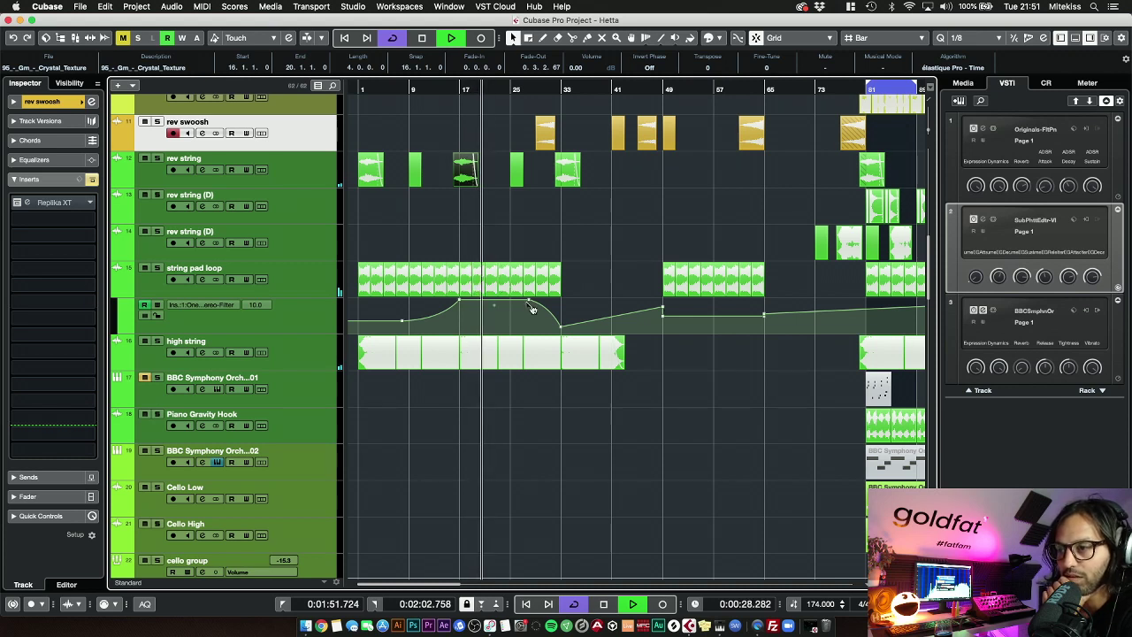
{"action": "left_click", "coordinate": [545, 133]}
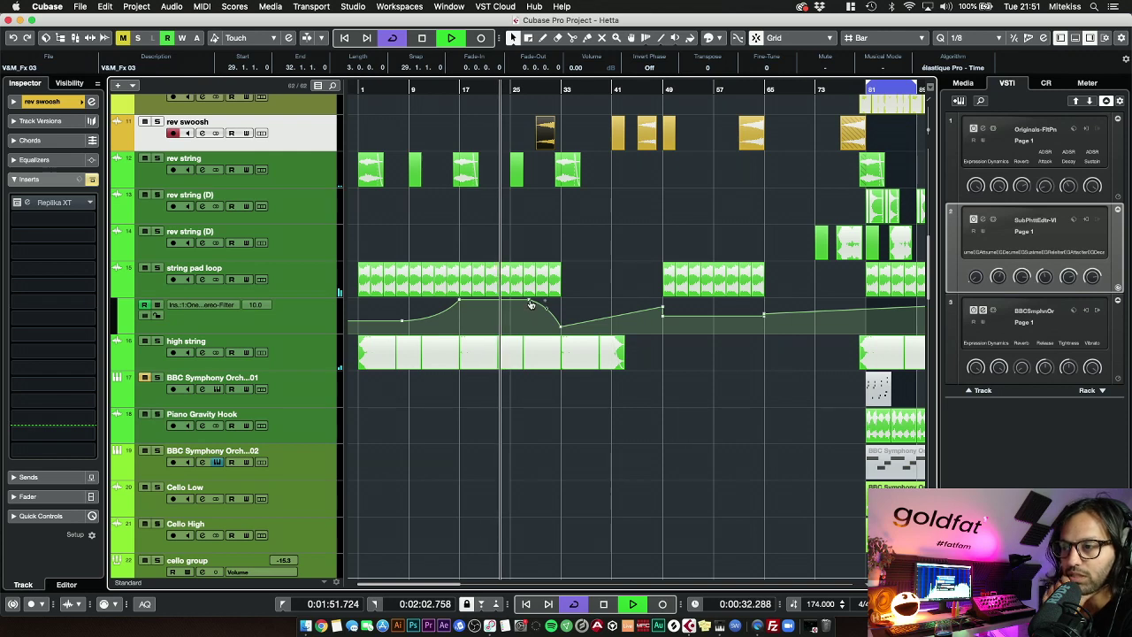
{"action": "left_click", "coordinate": [486, 204]}
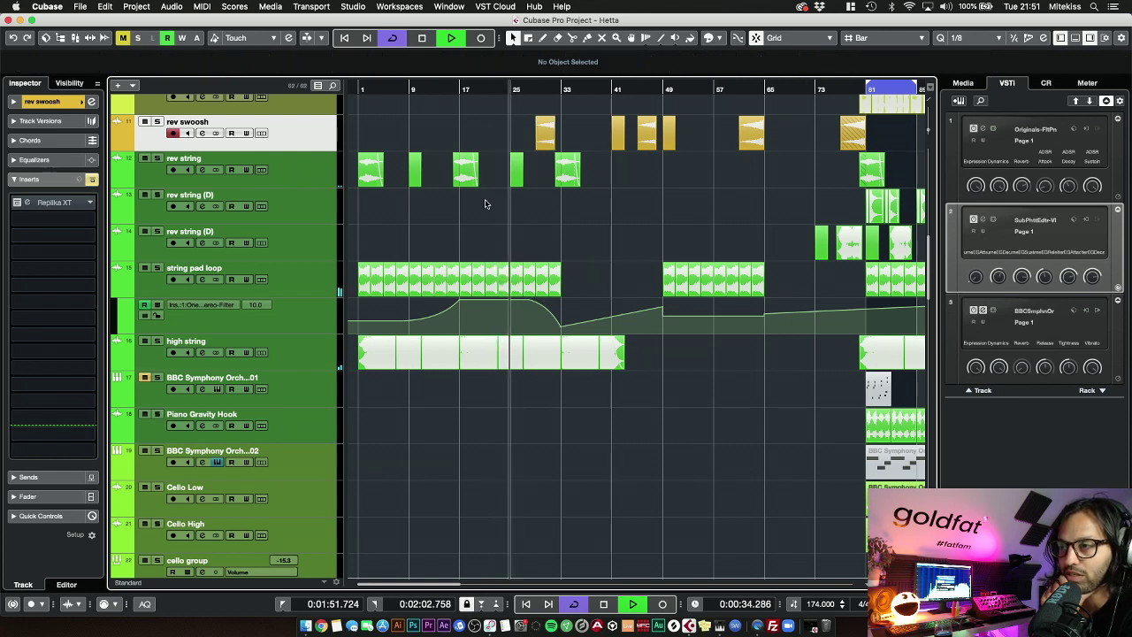
Look through the pad, piano and drum tracks, solo the Break VERB track, and play up to its second clip
{"action": "scroll", "coordinate": [630, 184], "scroll_direction": "down", "scroll_amount": 10}
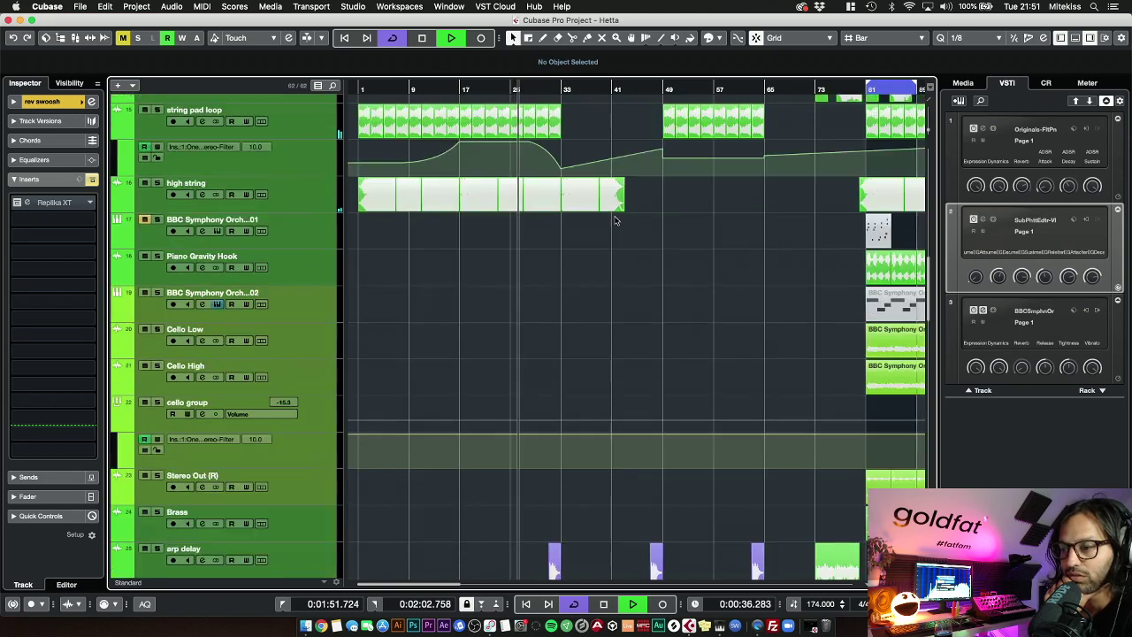
{"action": "scroll", "coordinate": [609, 214], "scroll_direction": "down", "scroll_amount": 3}
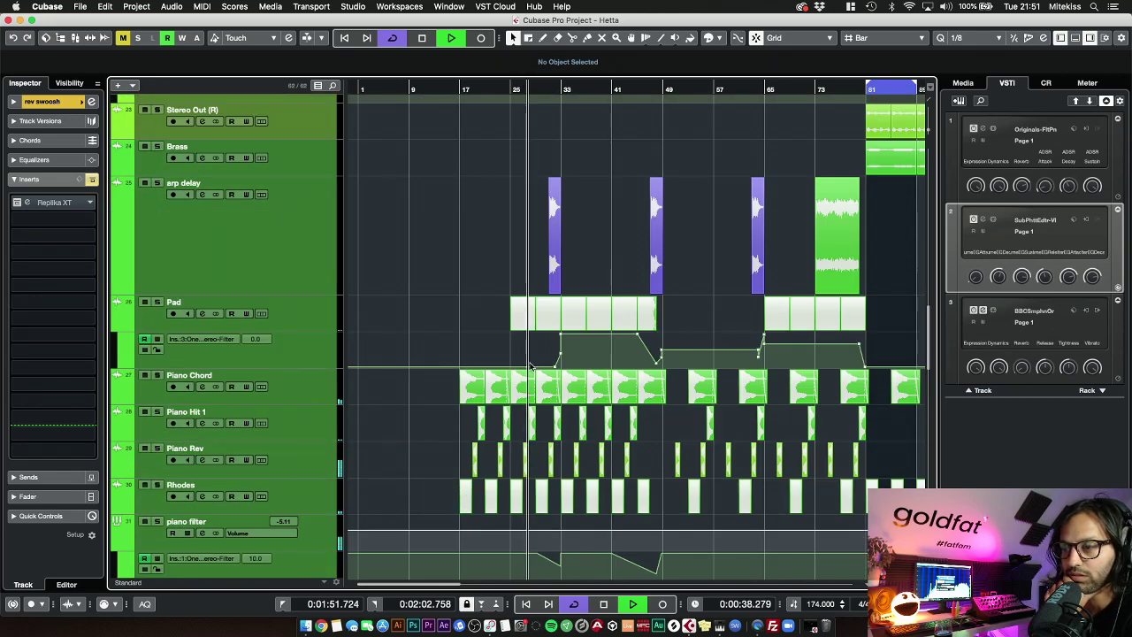
{"action": "scroll", "coordinate": [589, 257], "scroll_direction": "down", "scroll_amount": 3}
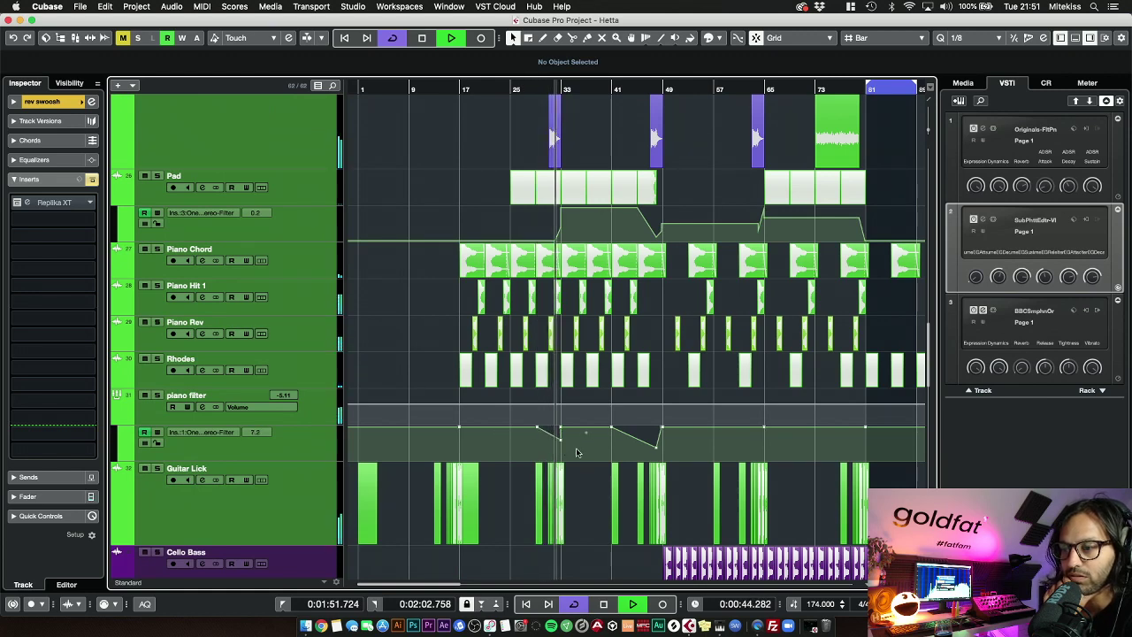
{"action": "scroll", "coordinate": [580, 456], "scroll_direction": "down", "scroll_amount": 3}
{"action": "scroll", "coordinate": [591, 416], "scroll_direction": "down", "scroll_amount": 15}
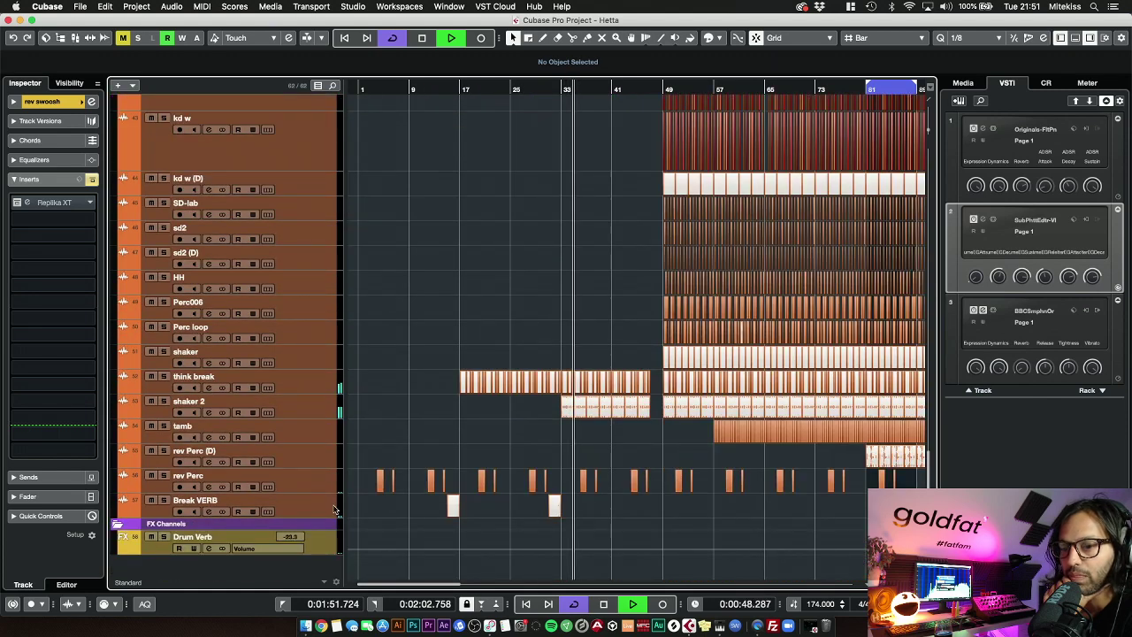
{"action": "left_click", "coordinate": [195, 505]}
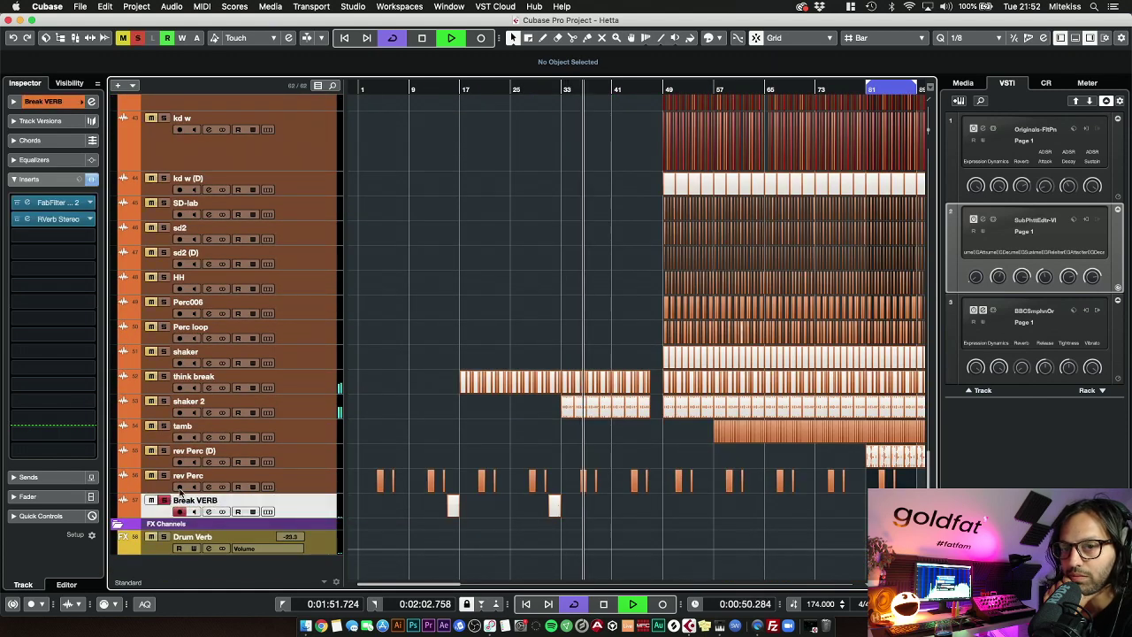
{"action": "left_click", "coordinate": [528, 89]}
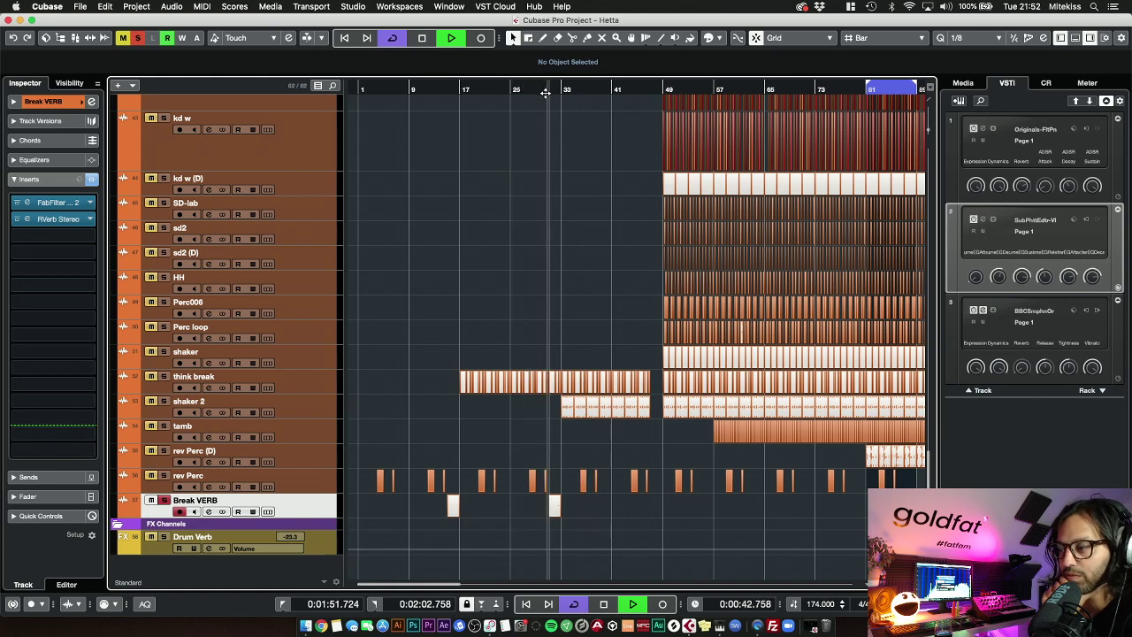
Examine the FabFilter Pro-Q 2 and RVerb Stereo inserts on the Break VERB track and close both plugin windows
{"action": "left_click", "coordinate": [57, 202]}
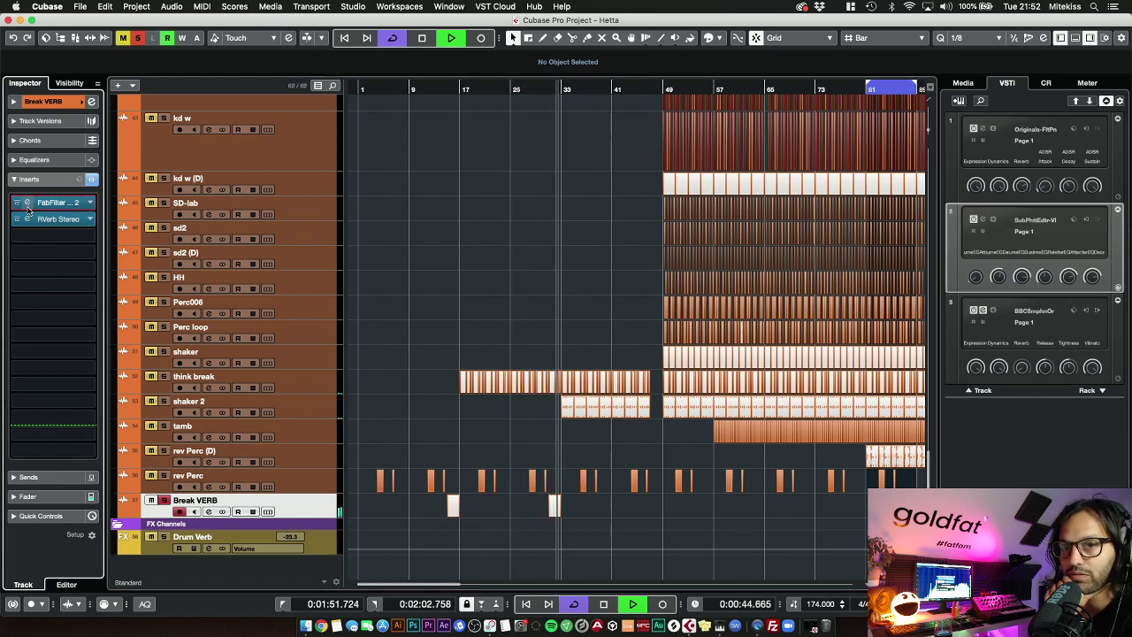
{"action": "left_click", "coordinate": [56, 218]}
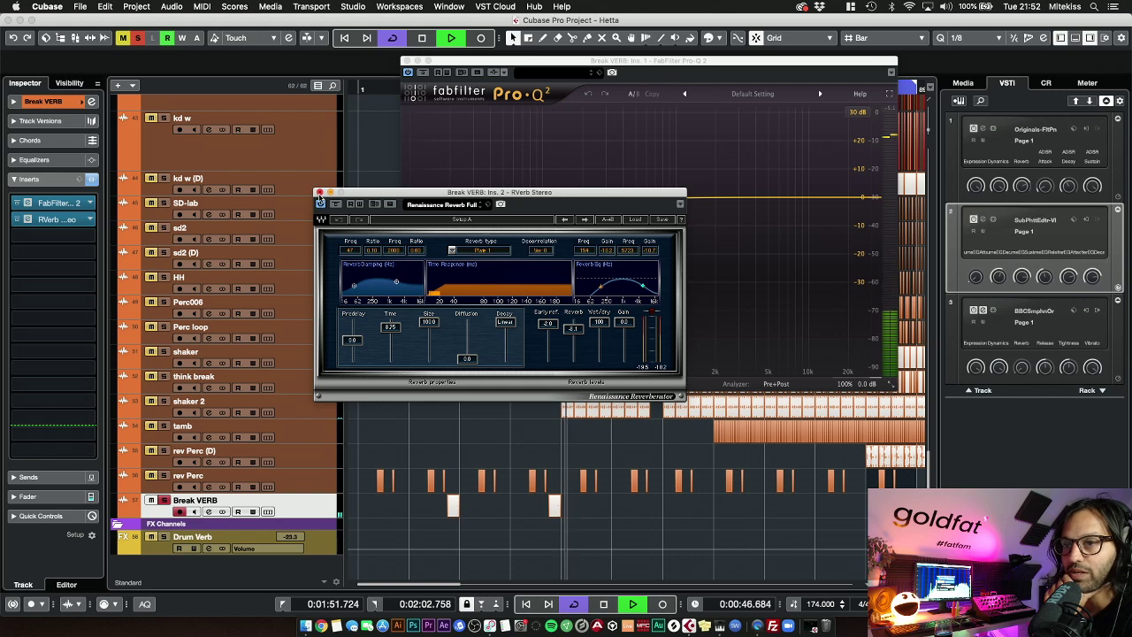
{"action": "left_click", "coordinate": [319, 192]}
{"action": "left_click", "coordinate": [408, 71]}
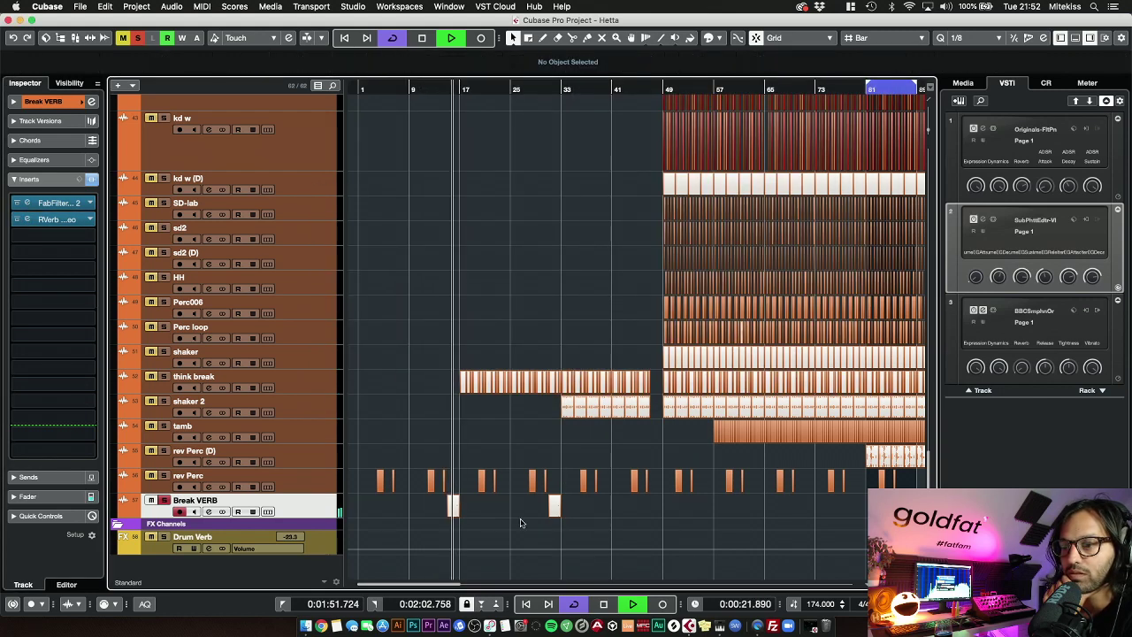
Audition and inspect the Break VERB clip at bar 15, clear its solo during playback, and return to the guitar and bass tracks
{"action": "left_click", "coordinate": [451, 505]}
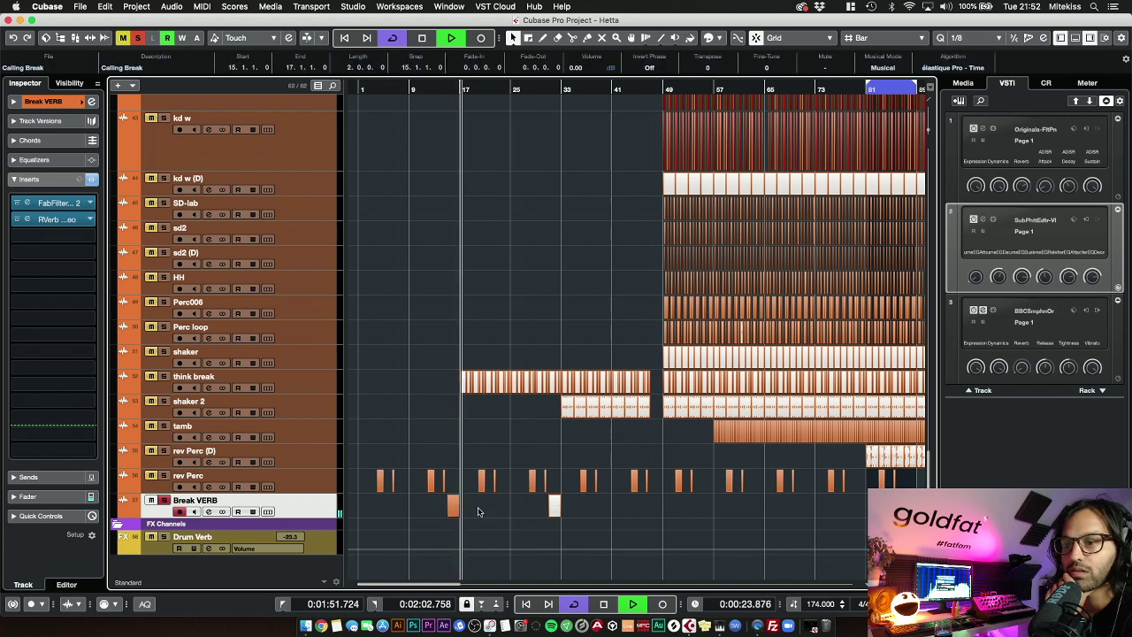
{"action": "left_click", "coordinate": [494, 511]}
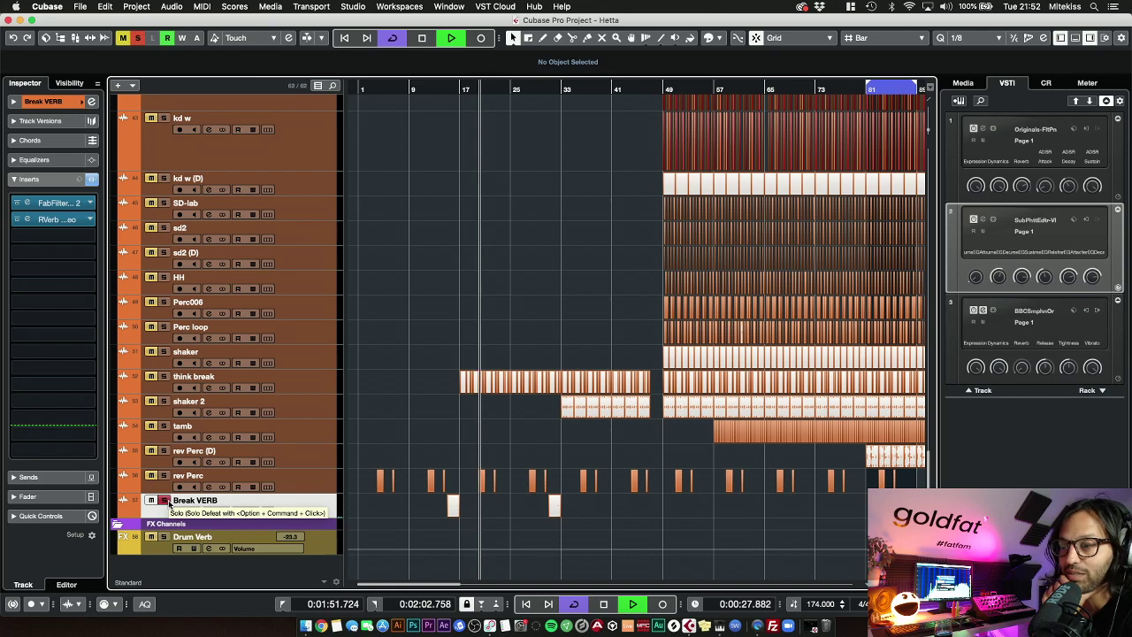
{"action": "left_click_drag", "start_coordinate": [557, 304], "coordinate": [470, 274]}
{"action": "scroll", "coordinate": [645, 302], "scroll_direction": "up", "scroll_amount": 10}
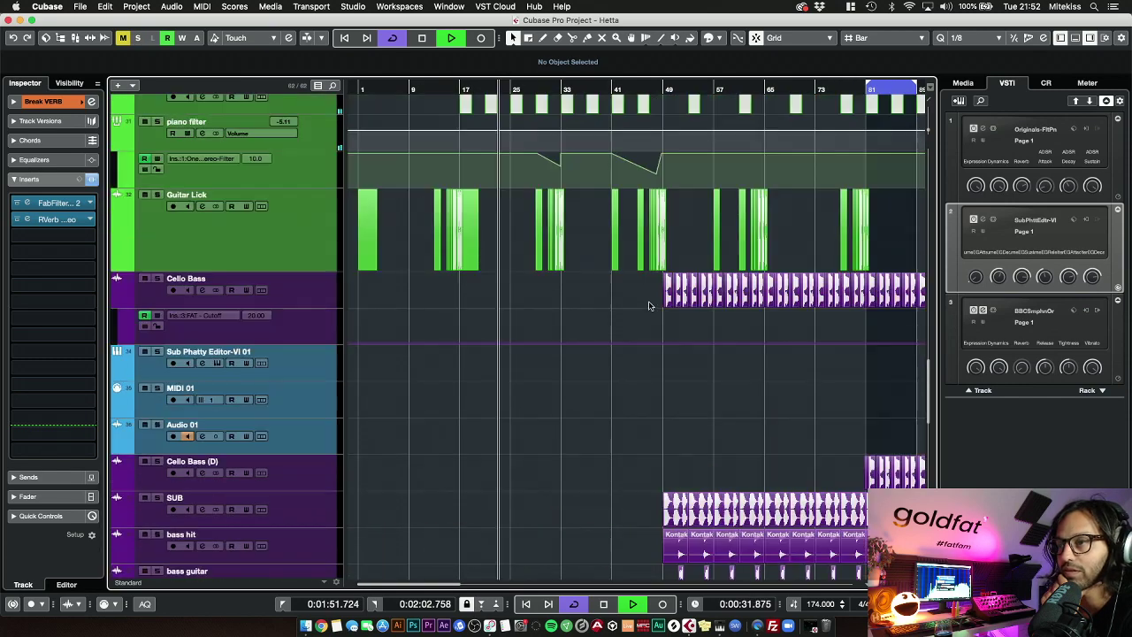
Look through the choir, rev swoosh and string tracks during playback and bring the section around bar 81 into view
{"action": "scroll", "coordinate": [648, 301], "scroll_direction": "up", "scroll_amount": 15}
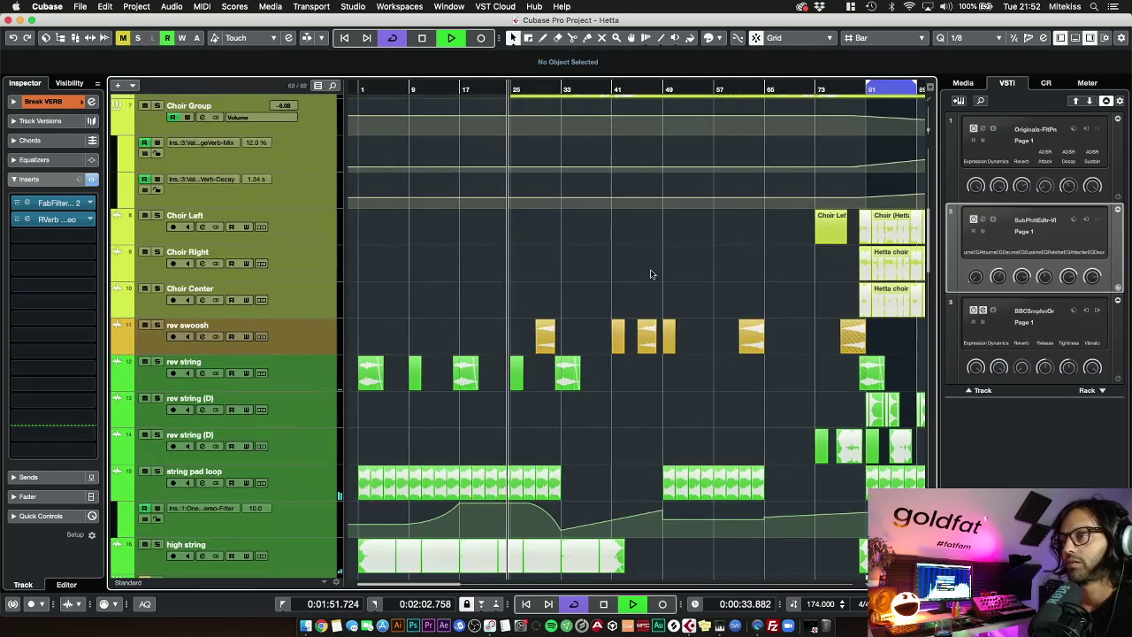
{"action": "scroll", "coordinate": [655, 266], "scroll_direction": "up", "scroll_amount": 5}
{"action": "scroll", "coordinate": [682, 309], "scroll_direction": "down", "scroll_amount": 4}
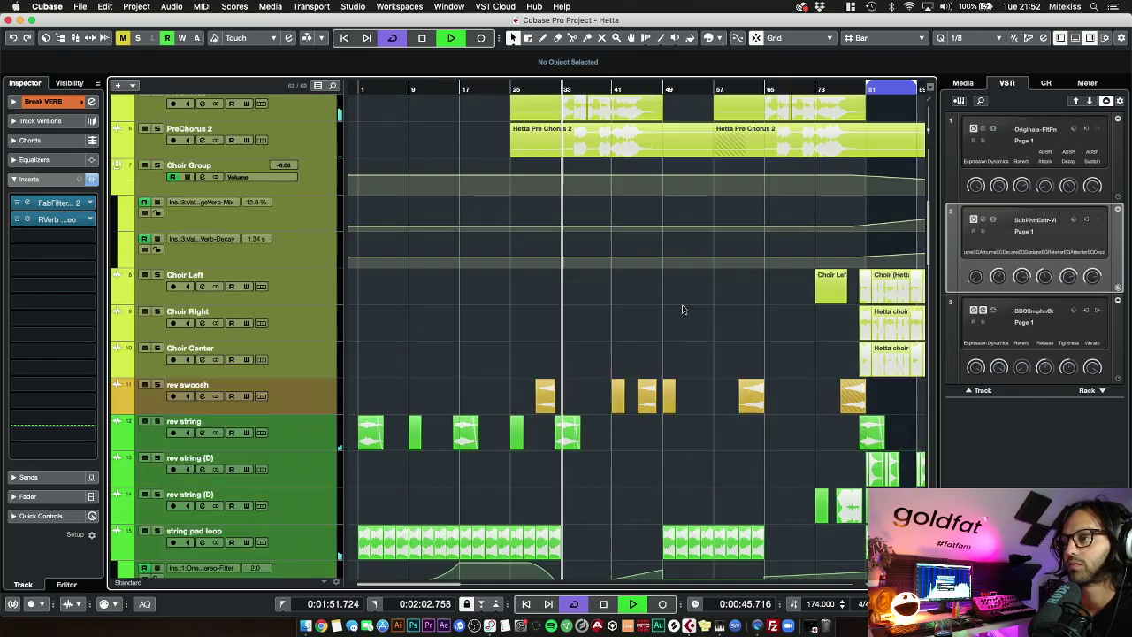
{"action": "scroll", "coordinate": [682, 310], "scroll_direction": "down", "scroll_amount": 5}
{"action": "scroll", "coordinate": [715, 306], "scroll_direction": "right", "scroll_amount": 10}
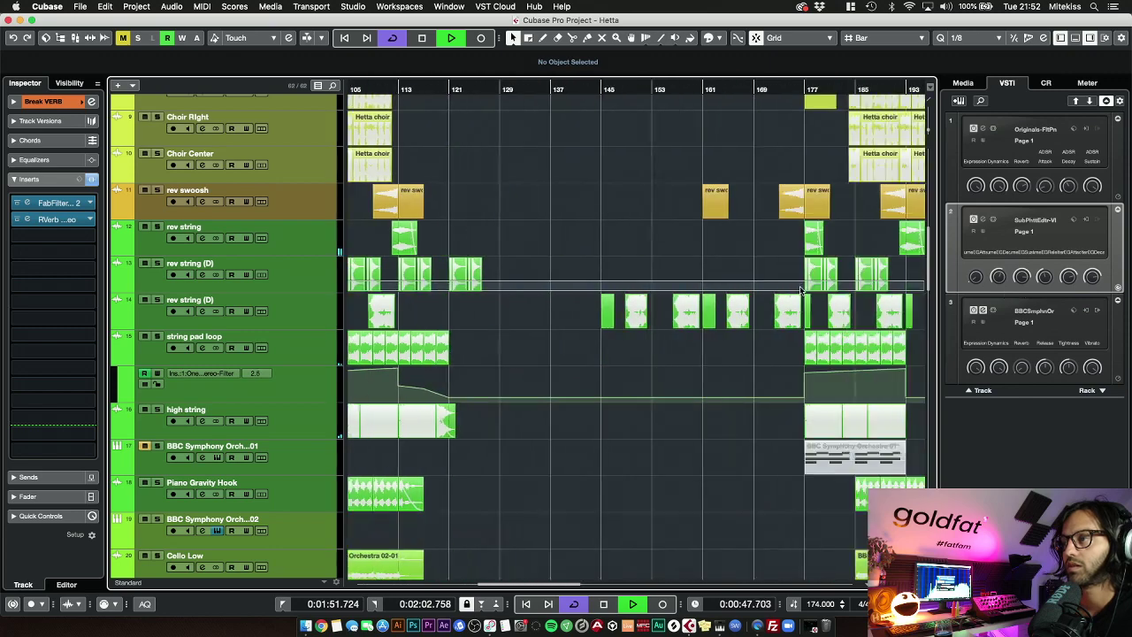
{"action": "scroll", "coordinate": [803, 290], "scroll_direction": "right", "scroll_amount": 2}
{"action": "left_click_drag", "start_coordinate": [311, 274], "coordinate": [727, 281]}
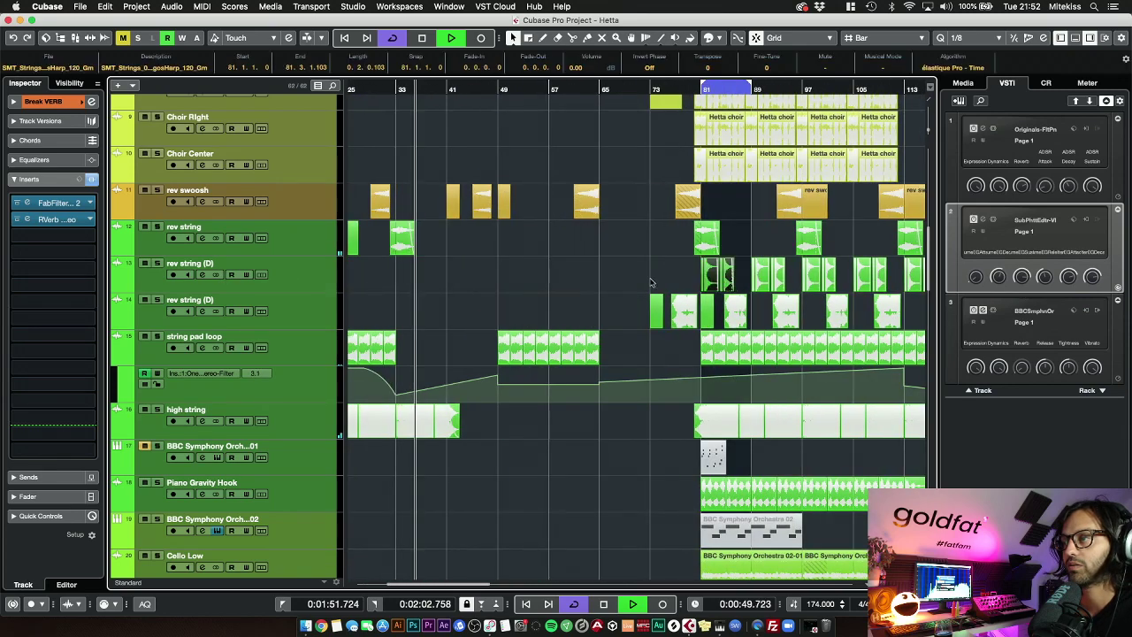
{"action": "left_click", "coordinate": [653, 283]}
{"action": "scroll", "coordinate": [623, 317], "scroll_direction": "right", "scroll_amount": 5}
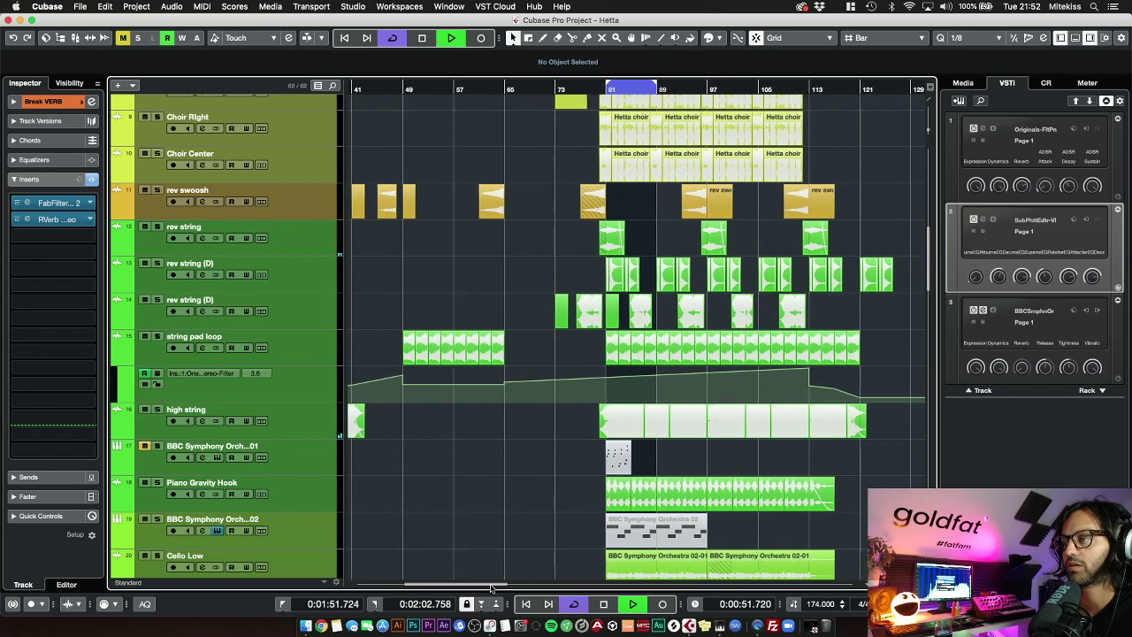
Play the full mix from about bar 78 into the bar 81 loop while looking over the string, cello and brass tracks
{"action": "scroll", "coordinate": [623, 317], "scroll_direction": "down", "scroll_amount": 10}
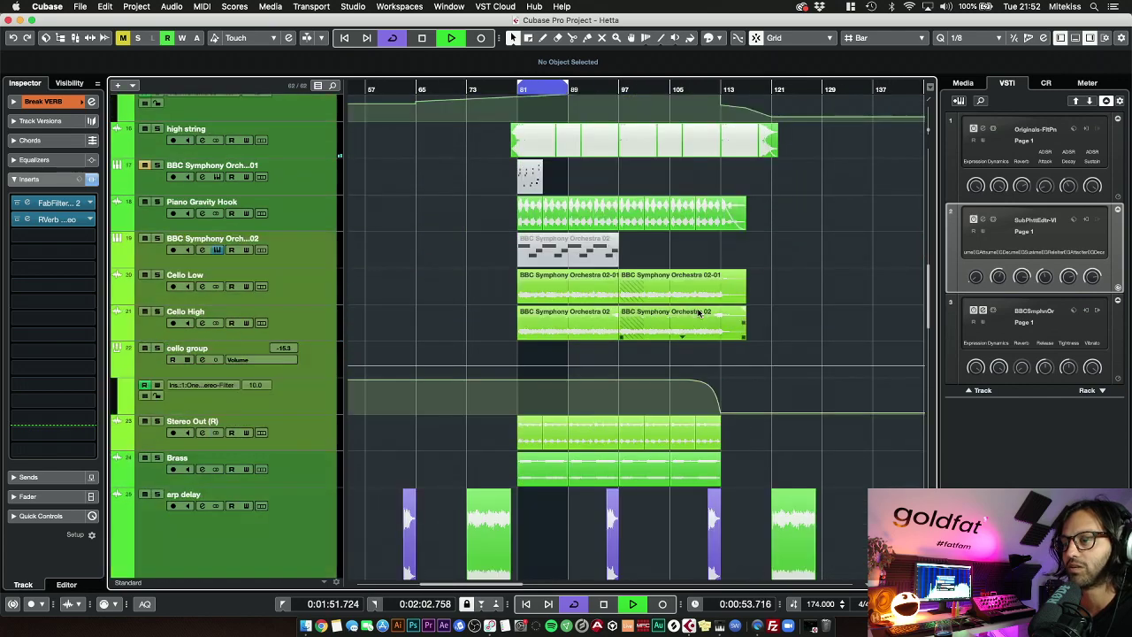
{"action": "scroll", "coordinate": [643, 241], "scroll_direction": "up", "scroll_amount": 2}
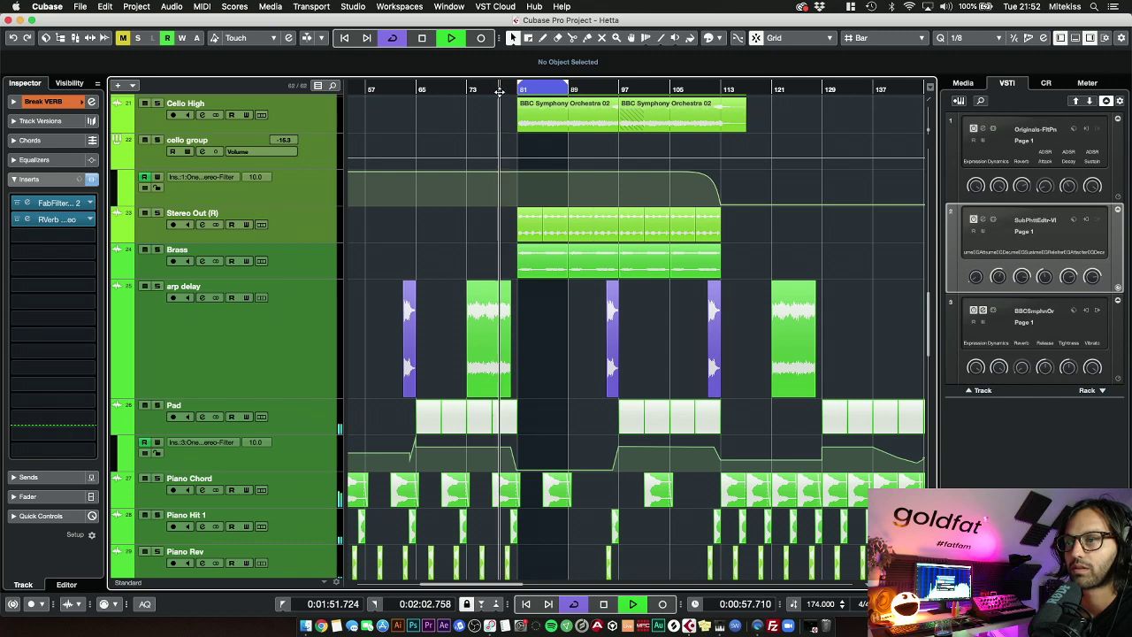
{"action": "scroll", "coordinate": [554, 367], "scroll_direction": "up", "scroll_amount": 6}
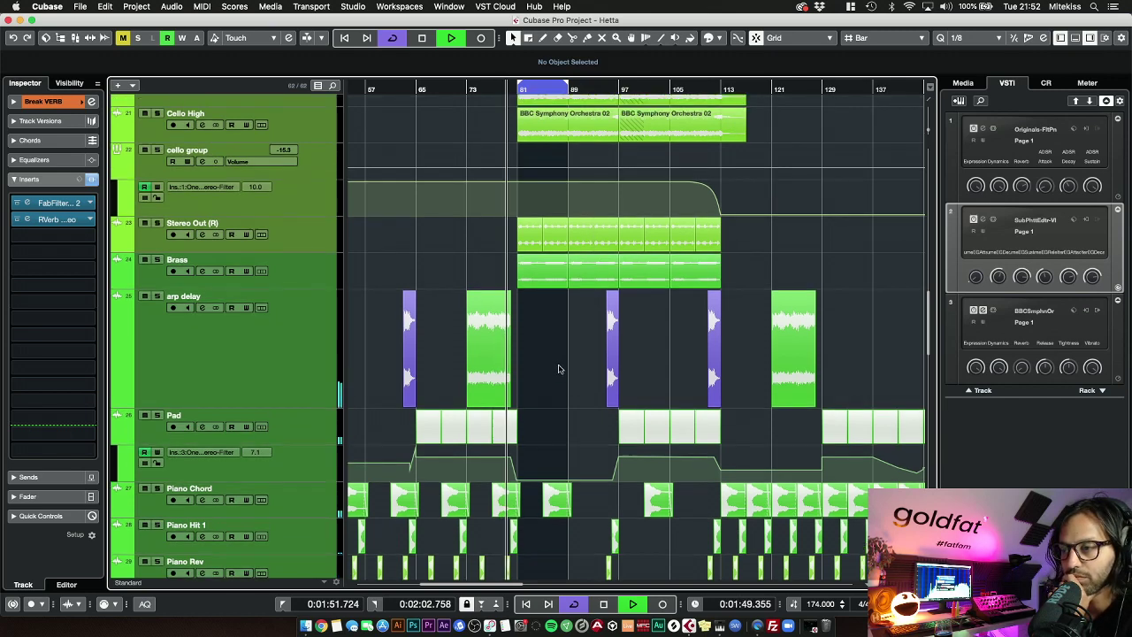
{"action": "scroll", "coordinate": [461, 318], "scroll_direction": "up", "scroll_amount": 8}
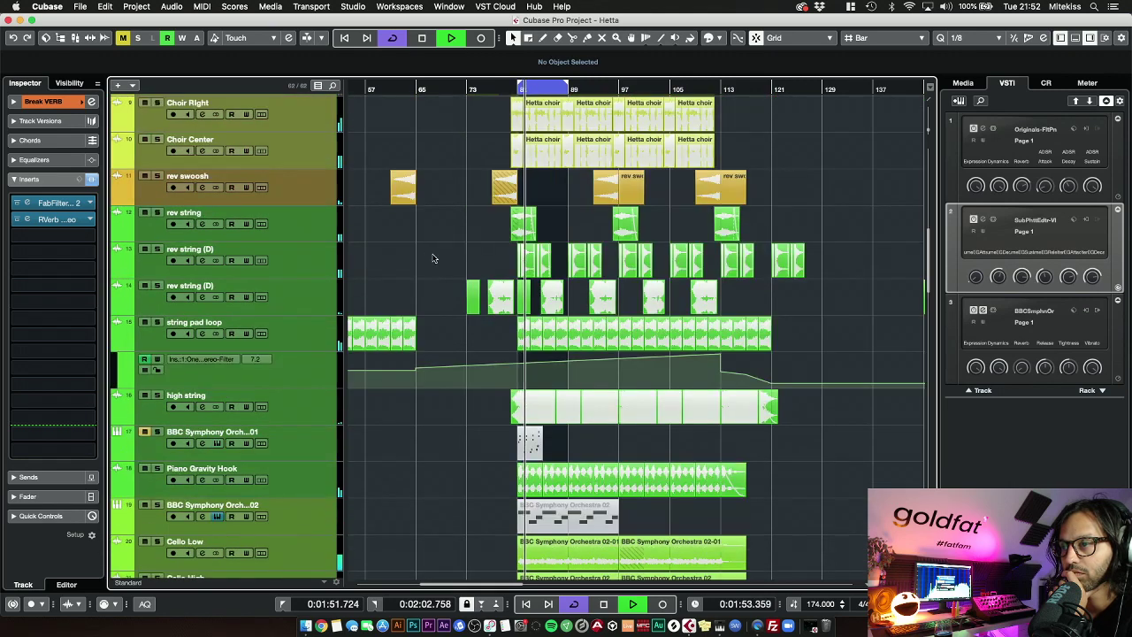
{"action": "scroll", "coordinate": [436, 260], "scroll_direction": "down", "scroll_amount": 1}
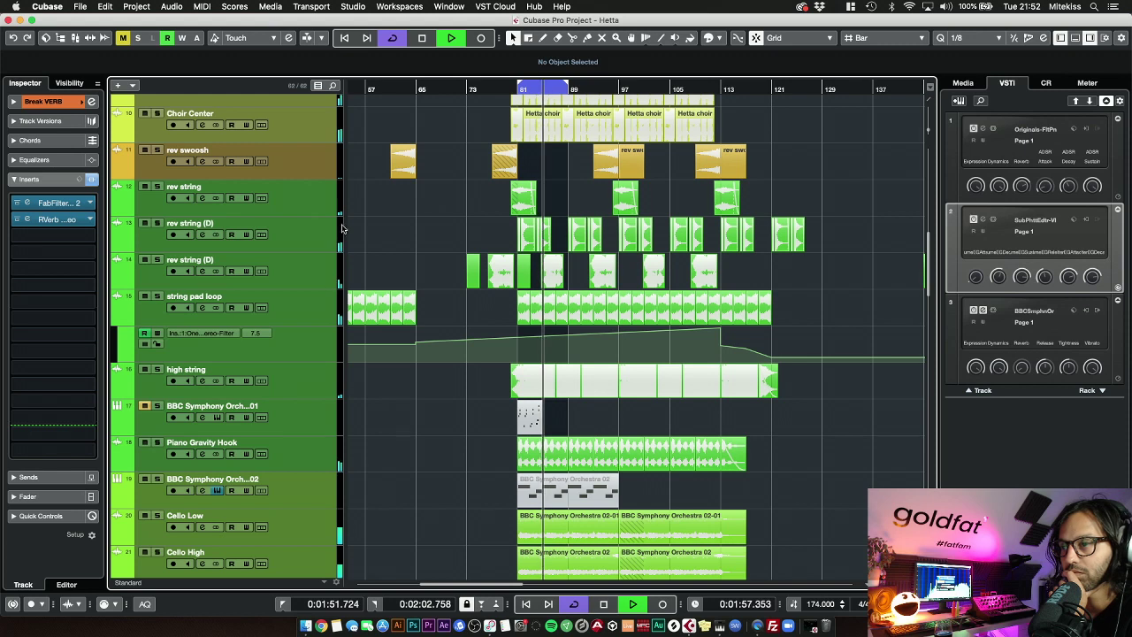
Solo the first rev string (D) track over the loop, view and close the BBC Symphony Orchestra instrument, and stop playback
{"action": "left_click", "coordinate": [156, 224]}
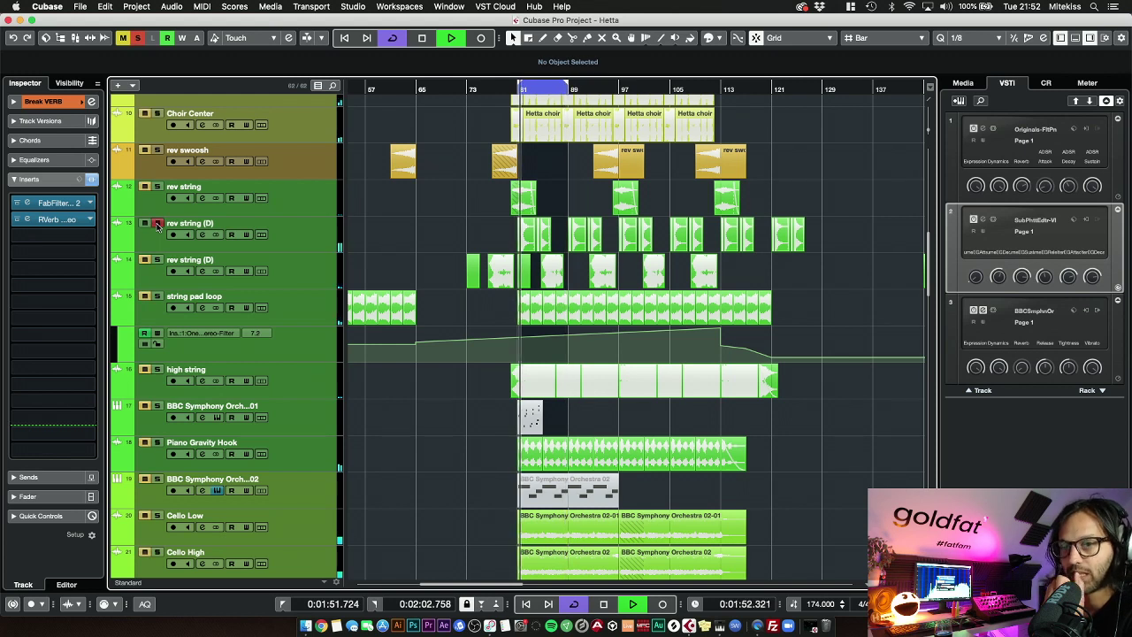
{"action": "left_click", "coordinate": [142, 241]}
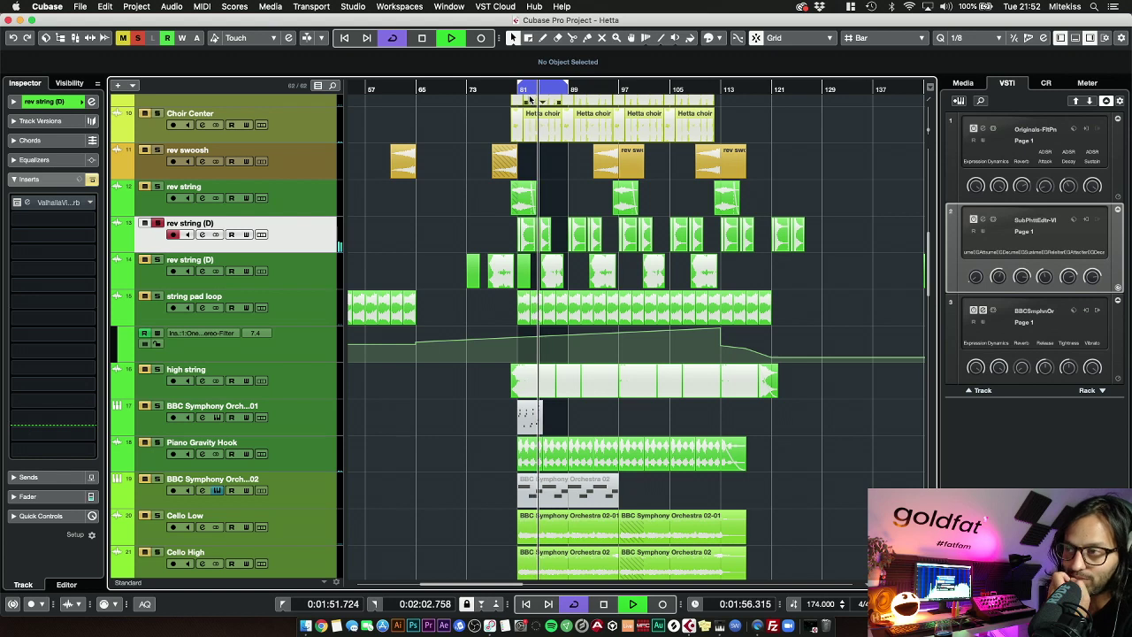
{"action": "left_click", "coordinate": [984, 311]}
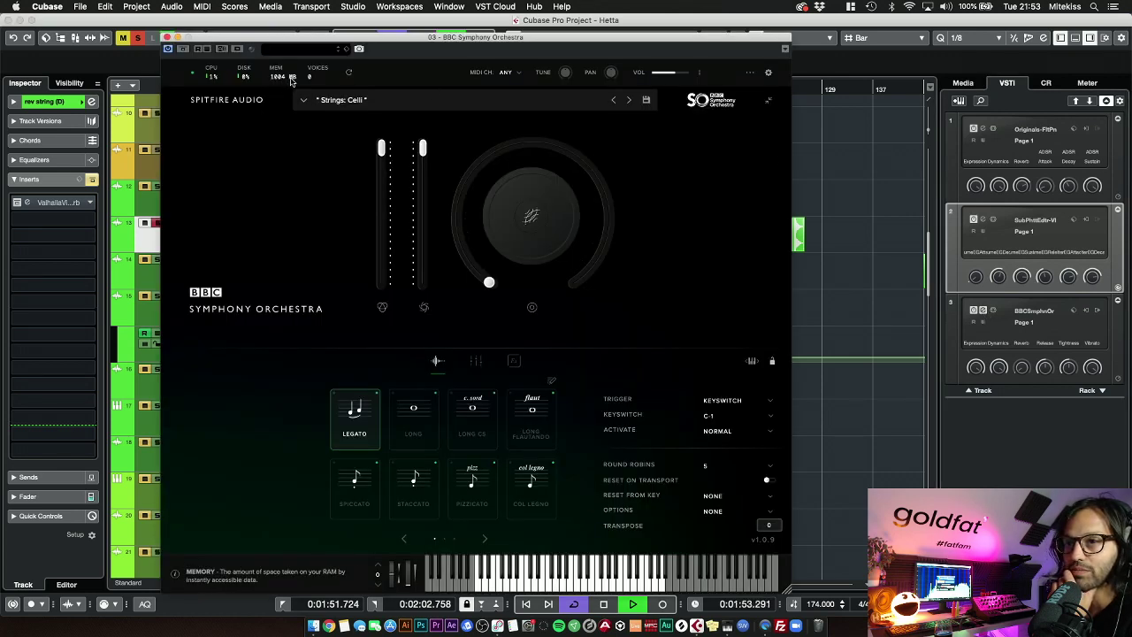
{"action": "left_click", "coordinate": [167, 37]}
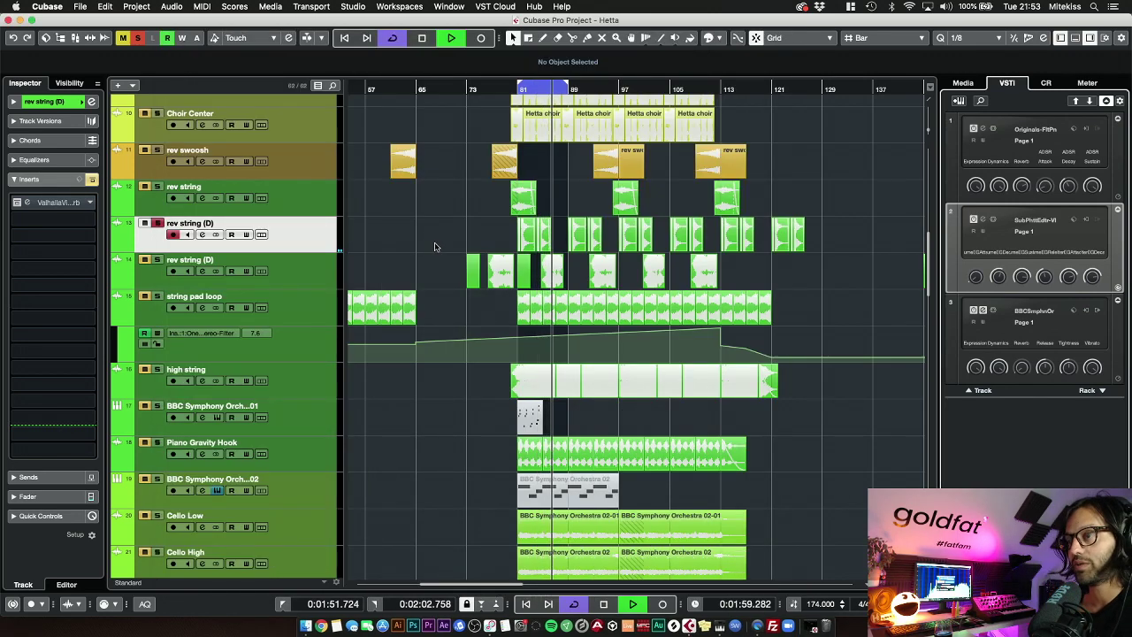
{"action": "key", "text": "space"}
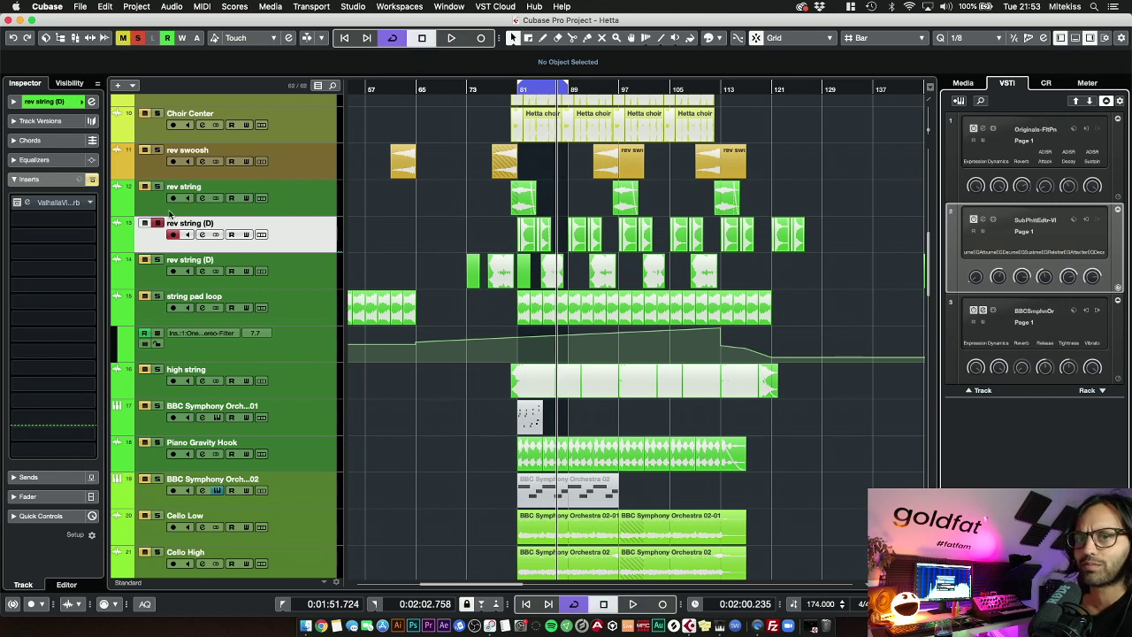
Add the second rev string (D) and high string tracks to the solo and play the loop at bar 81
{"action": "left_click", "coordinate": [146, 267]}
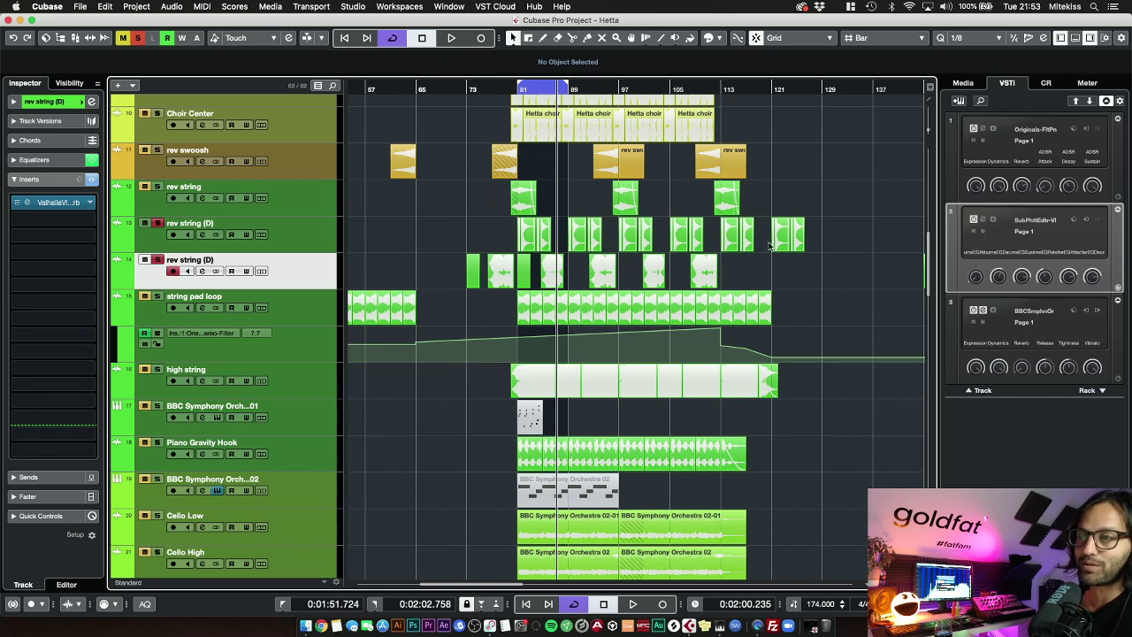
{"action": "scroll", "coordinate": [477, 170], "scroll_direction": "down", "scroll_amount": 1}
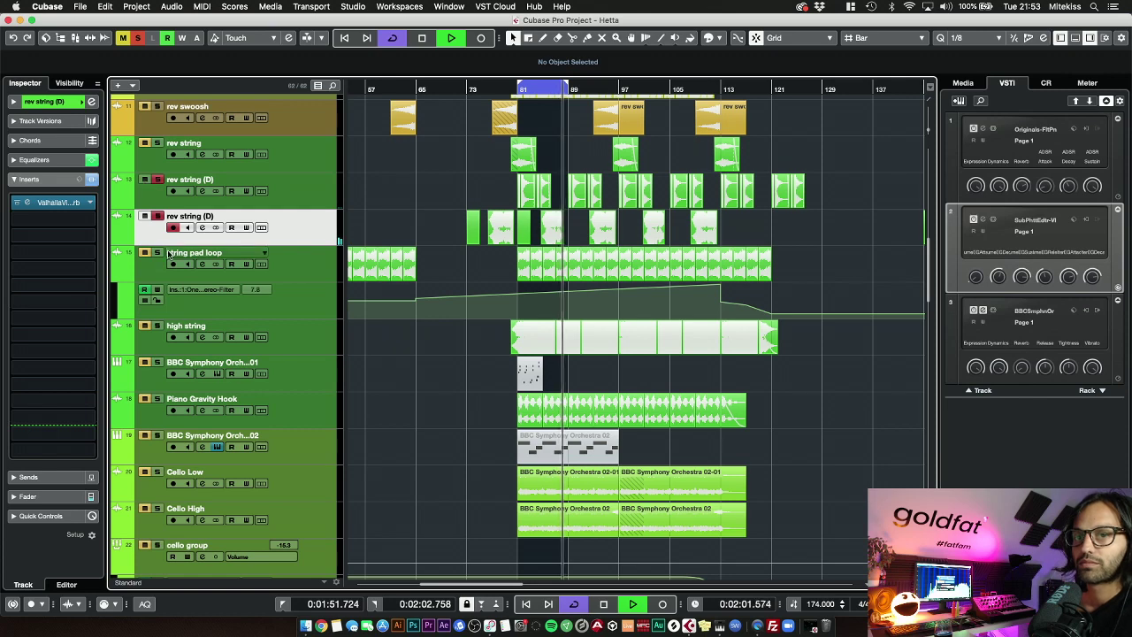
{"action": "left_click", "coordinate": [149, 332]}
{"action": "scroll", "coordinate": [394, 275], "scroll_direction": "down", "scroll_amount": 2}
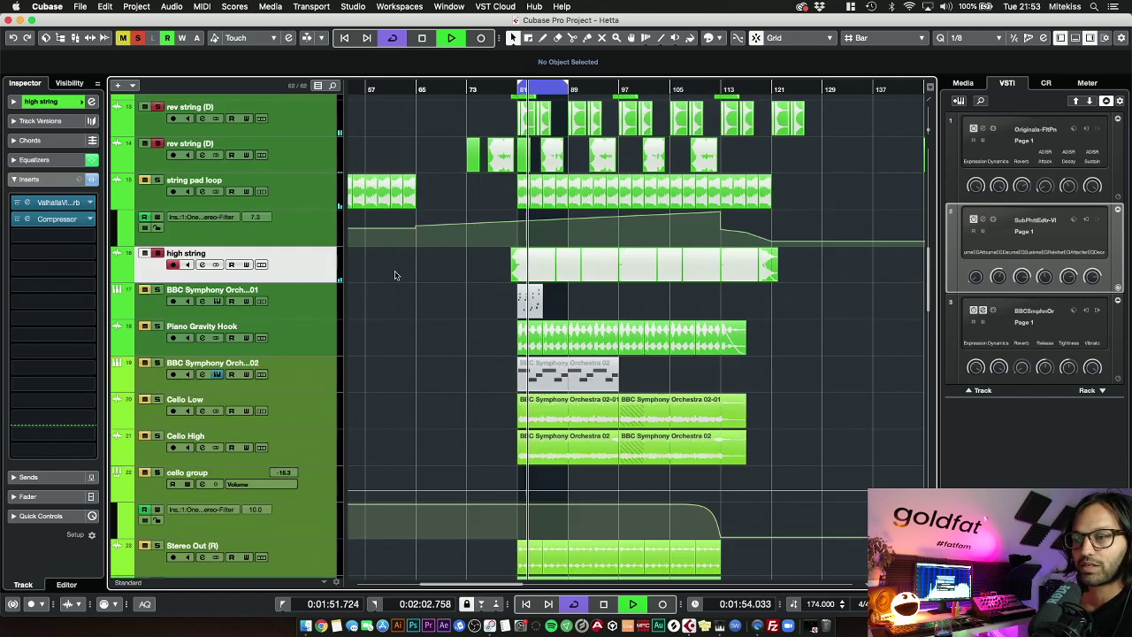
Add the Piano Gravity Hook track to the solo and check the description of its first clip at bar 81
{"action": "left_click", "coordinate": [147, 347]}
{"action": "scroll", "coordinate": [457, 301], "scroll_direction": "down", "scroll_amount": 2}
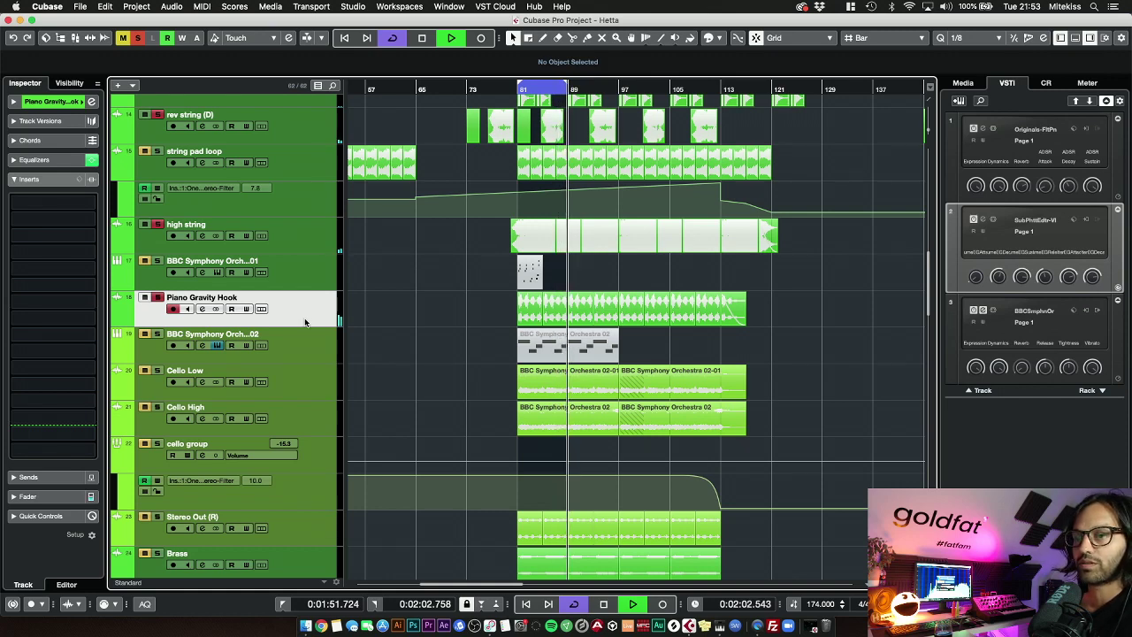
{"action": "scroll", "coordinate": [448, 296], "scroll_direction": "down", "scroll_amount": 3}
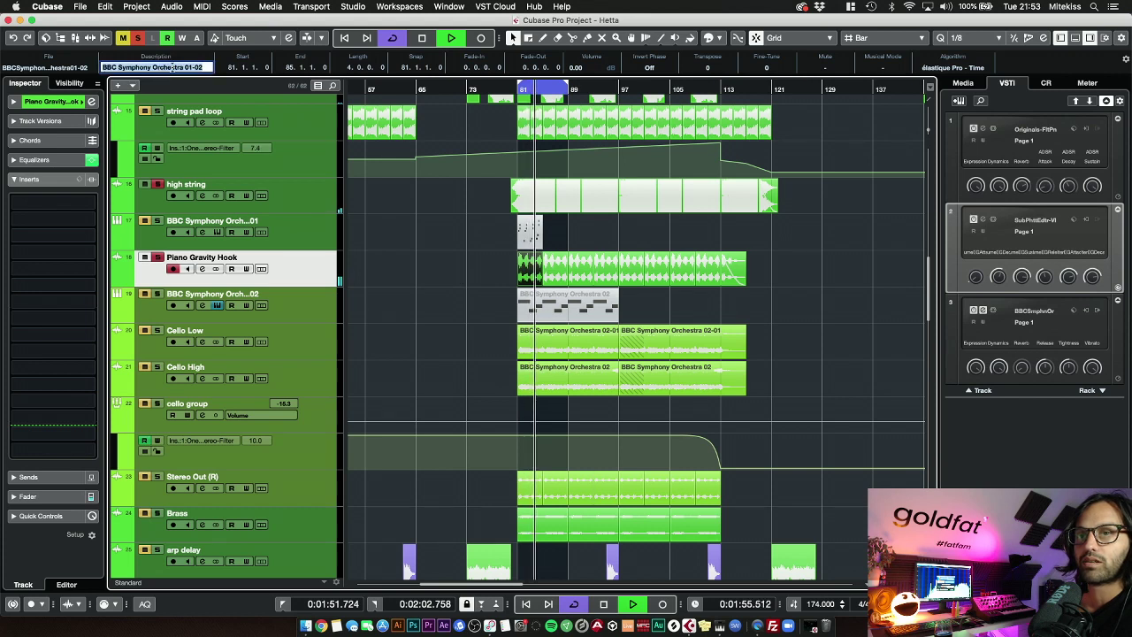
{"action": "left_click", "coordinate": [372, 270]}
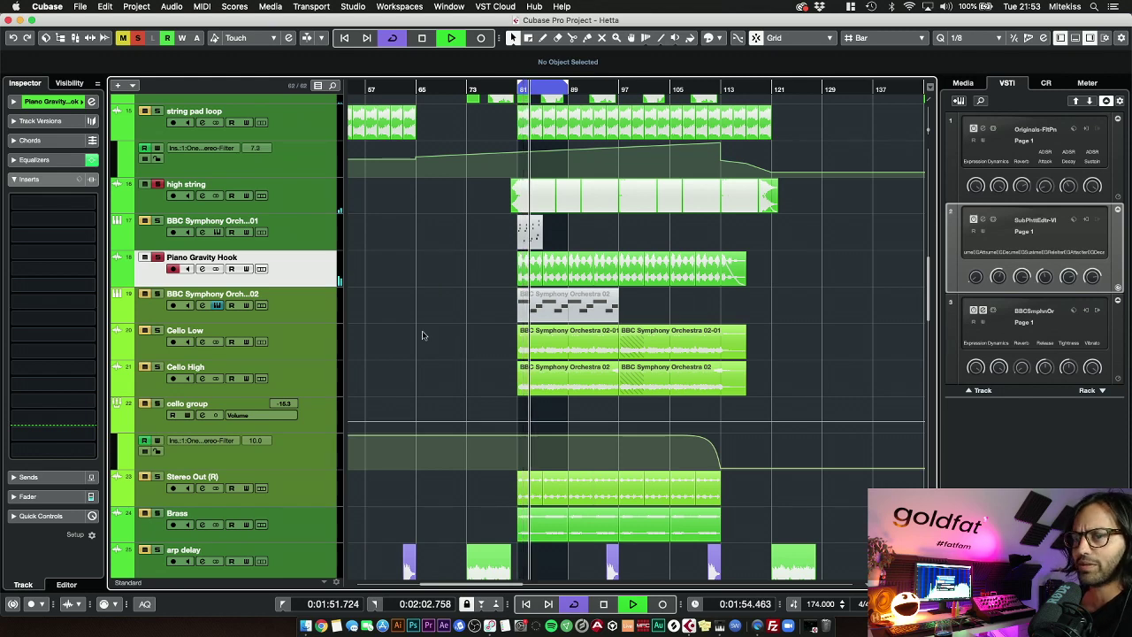
Check the muted BBC Symphony Orchestra 02 part, solo Cello Low and Cello High, and select Cello High's first clip and track
{"action": "scroll", "coordinate": [407, 318], "scroll_direction": "down", "scroll_amount": 2}
{"action": "left_click", "coordinate": [536, 262]}
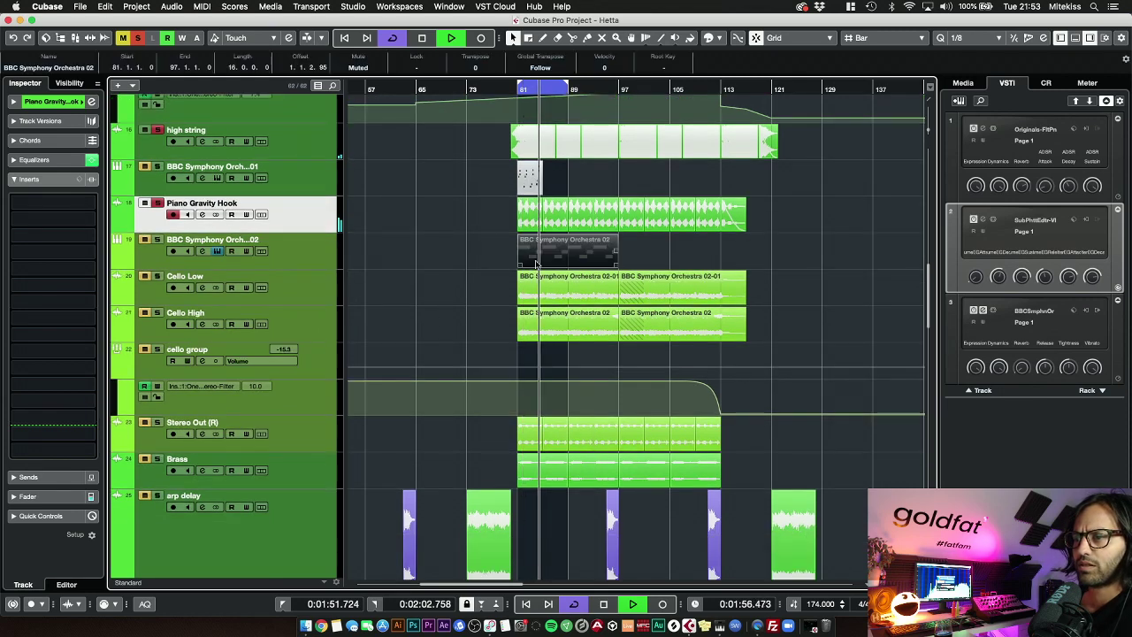
{"action": "left_click", "coordinate": [499, 279]}
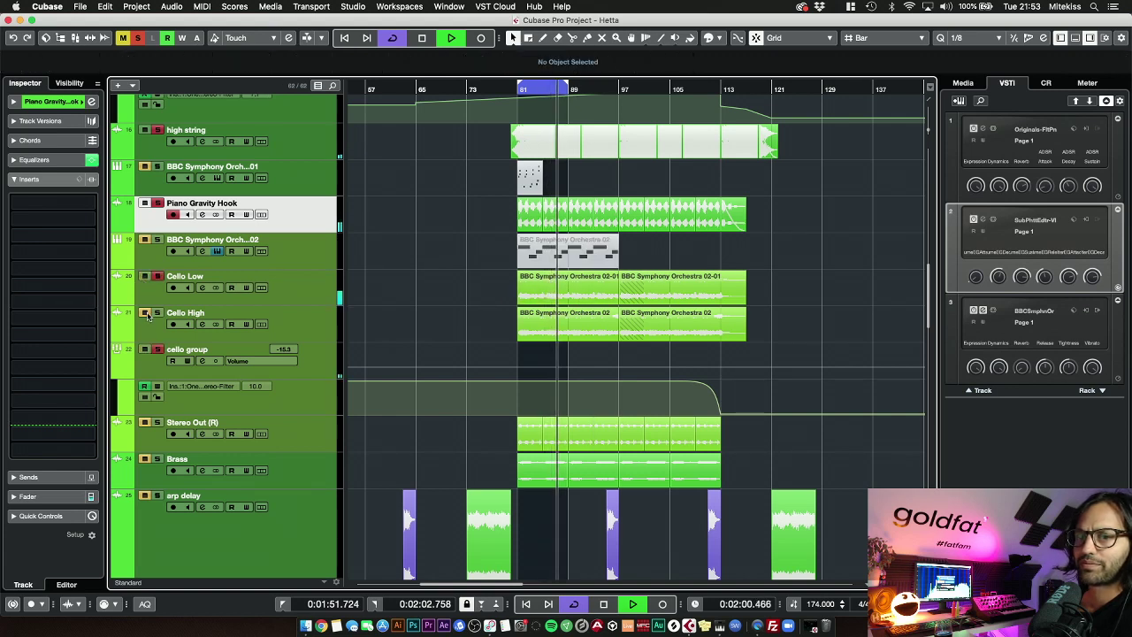
{"action": "left_click", "coordinate": [151, 364]}
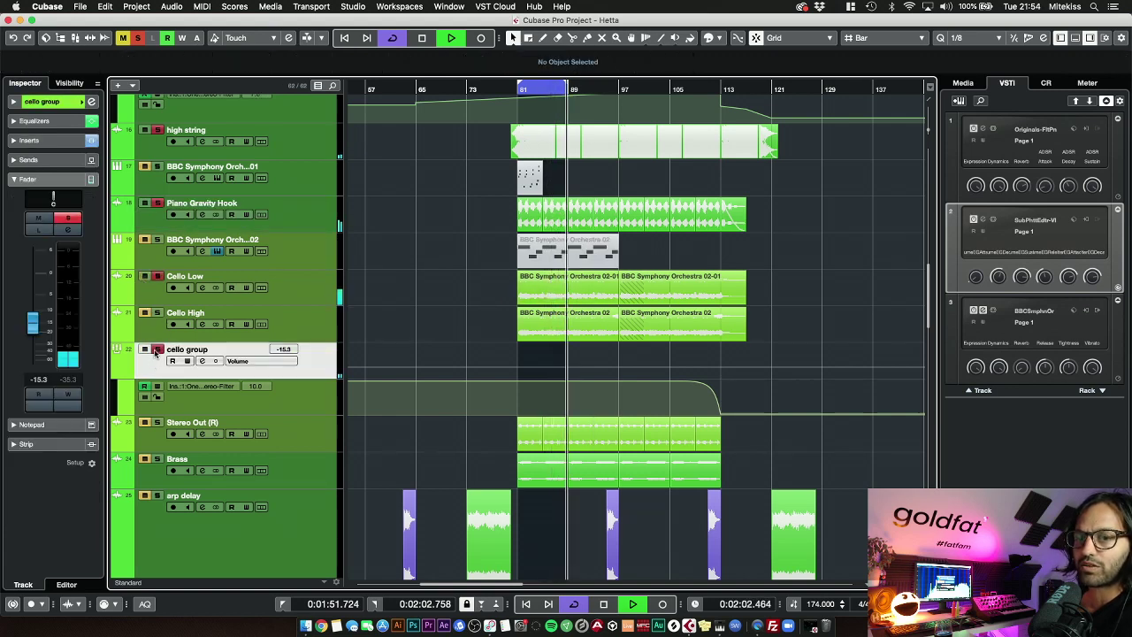
{"action": "left_click", "coordinate": [543, 329]}
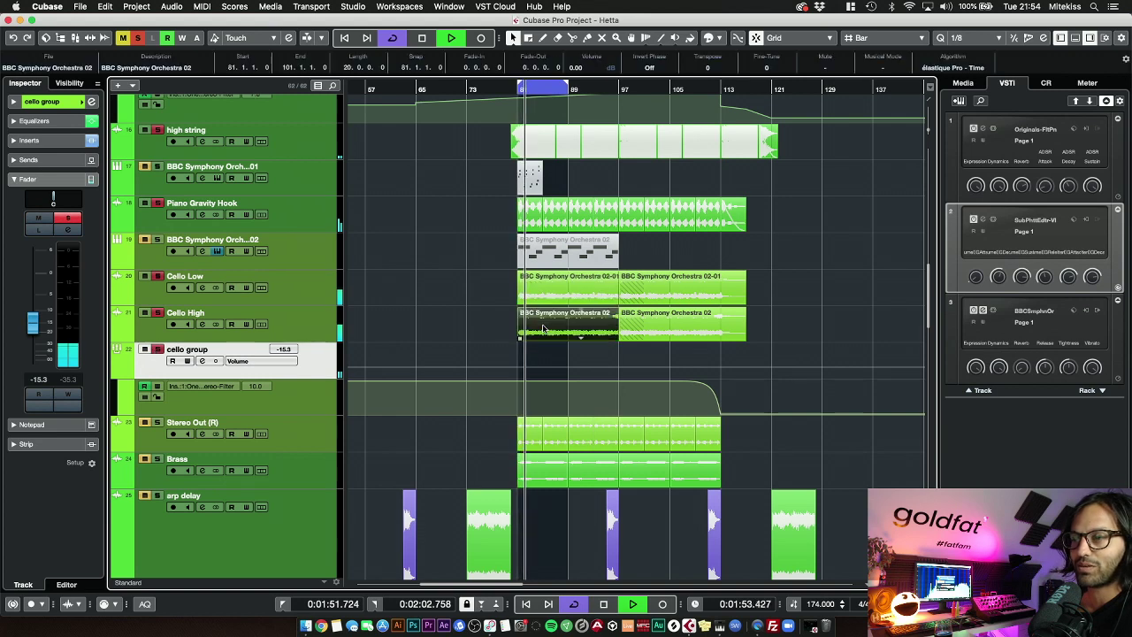
{"action": "left_click", "coordinate": [303, 329]}
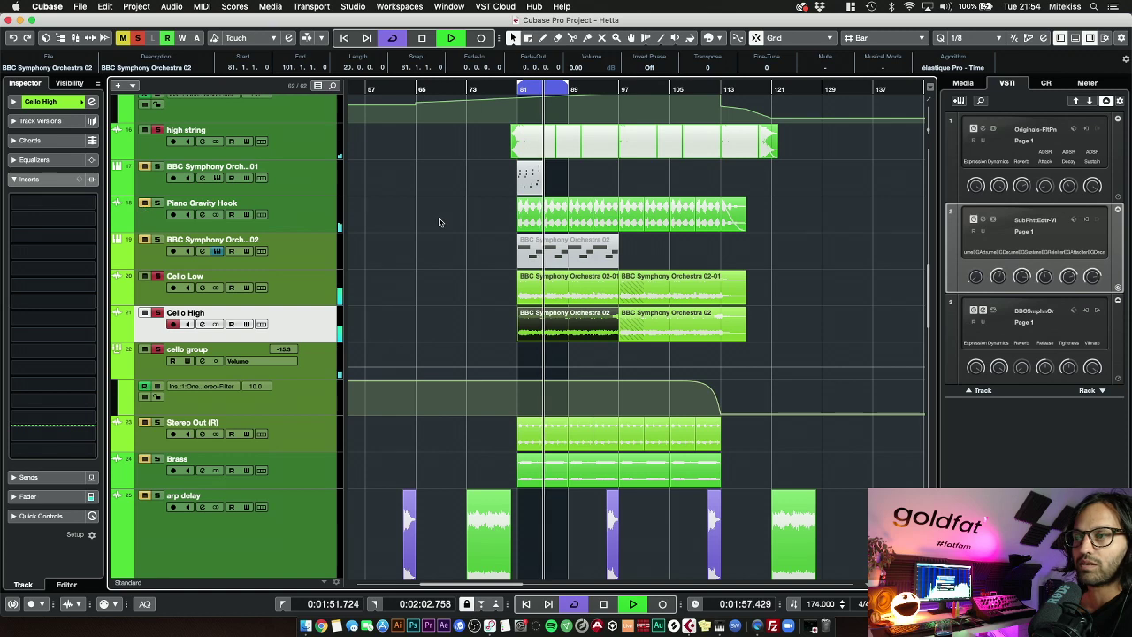
Take Piano Gravity Hook out of the solo and listen to the cellos with the strings, selecting the Cello Low track
{"action": "scroll", "coordinate": [439, 222], "scroll_direction": "down", "scroll_amount": 1}
{"action": "scroll", "coordinate": [437, 222], "scroll_direction": "up", "scroll_amount": 7}
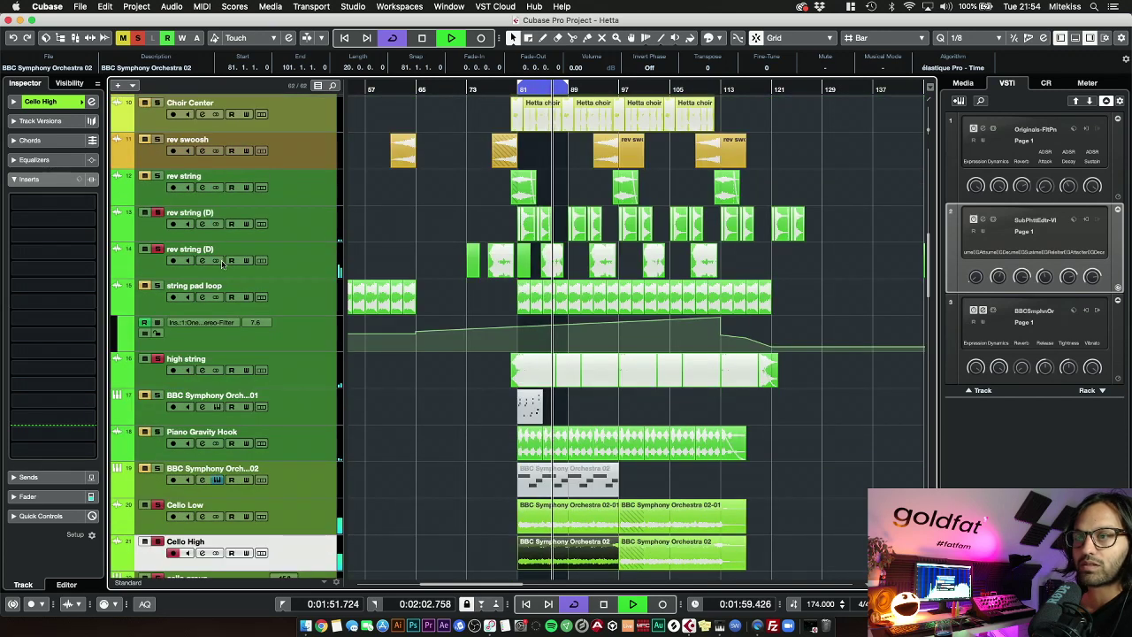
{"action": "scroll", "coordinate": [413, 274], "scroll_direction": "down", "scroll_amount": 5}
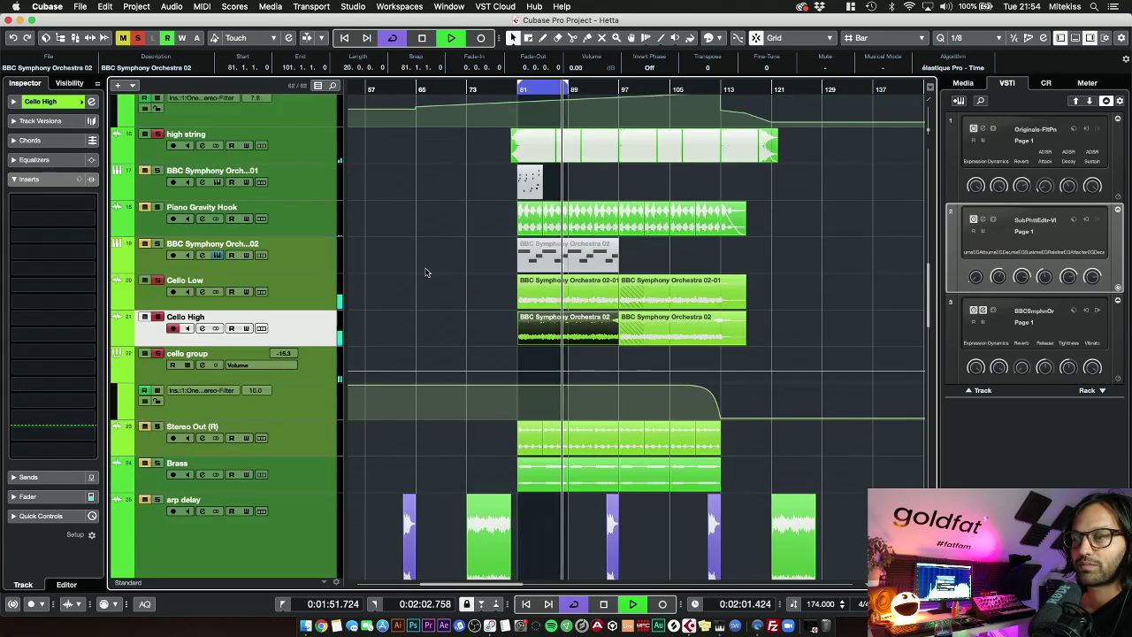
{"action": "left_click", "coordinate": [309, 297]}
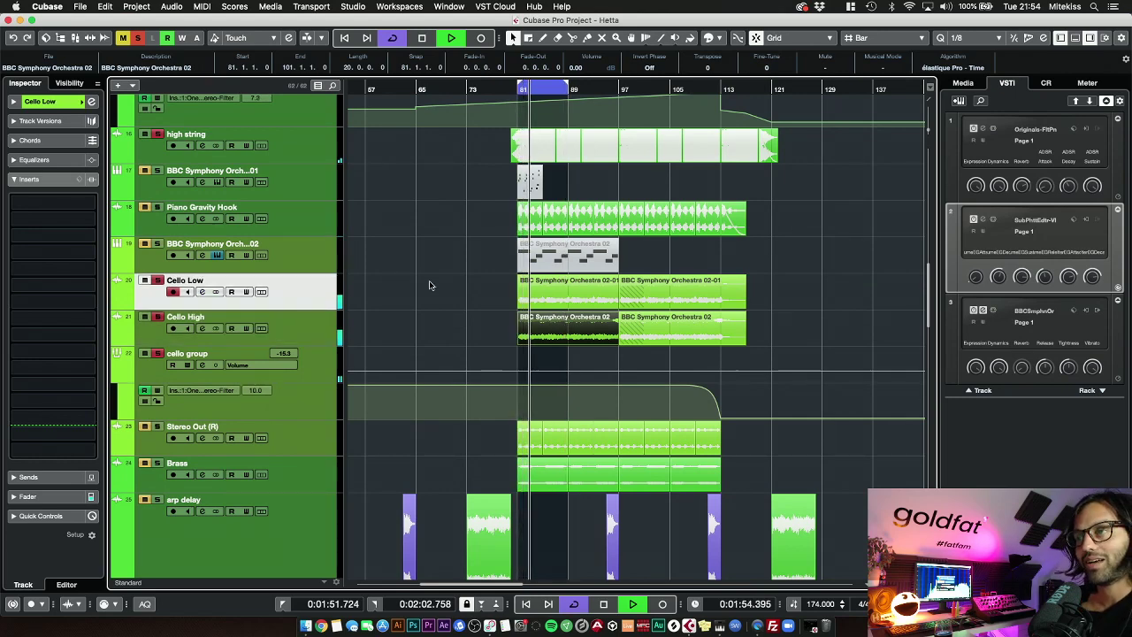
{"action": "scroll", "coordinate": [436, 288], "scroll_direction": "down", "scroll_amount": 2}
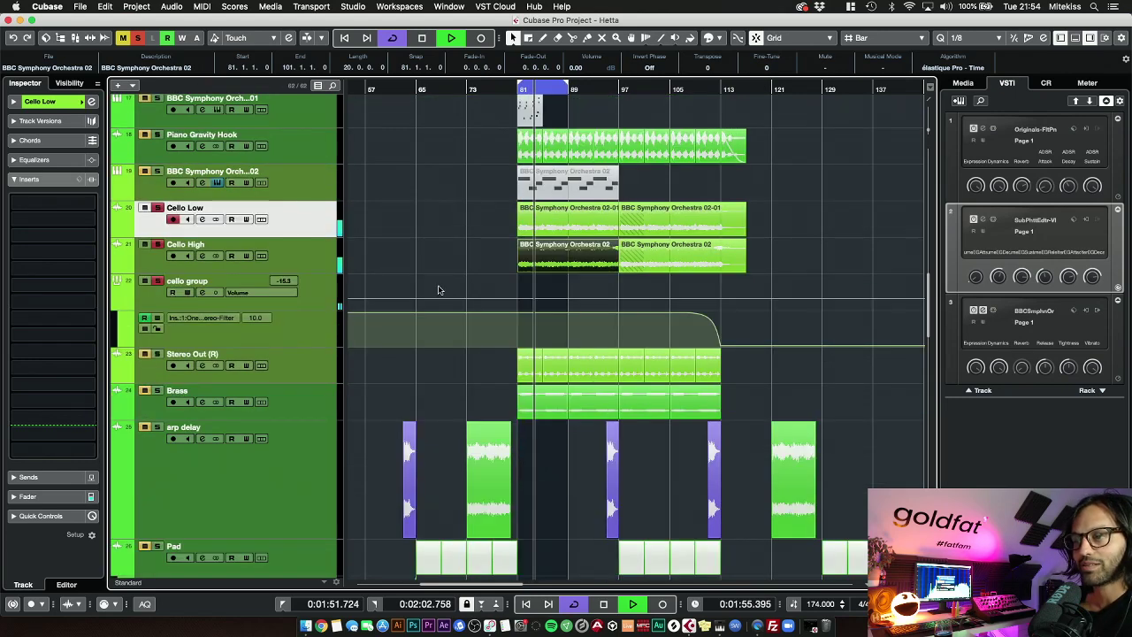
Add the Stereo Out (R) and Brass tracks to the solo and roughly double the Brass track's height
{"action": "left_click", "coordinate": [149, 374]}
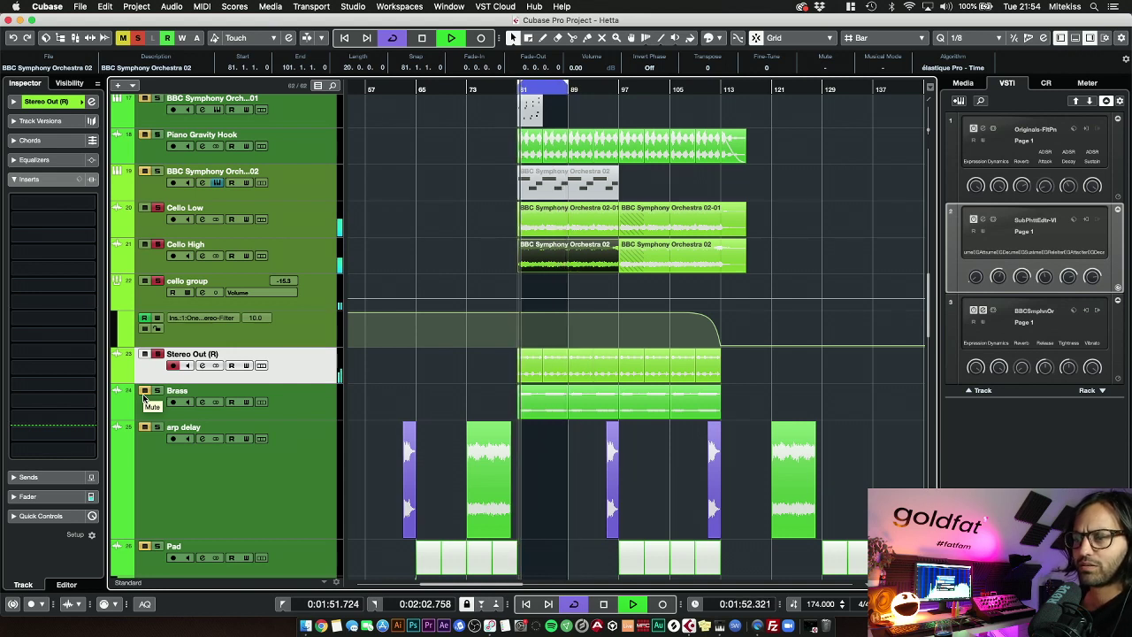
{"action": "left_click", "coordinate": [140, 408]}
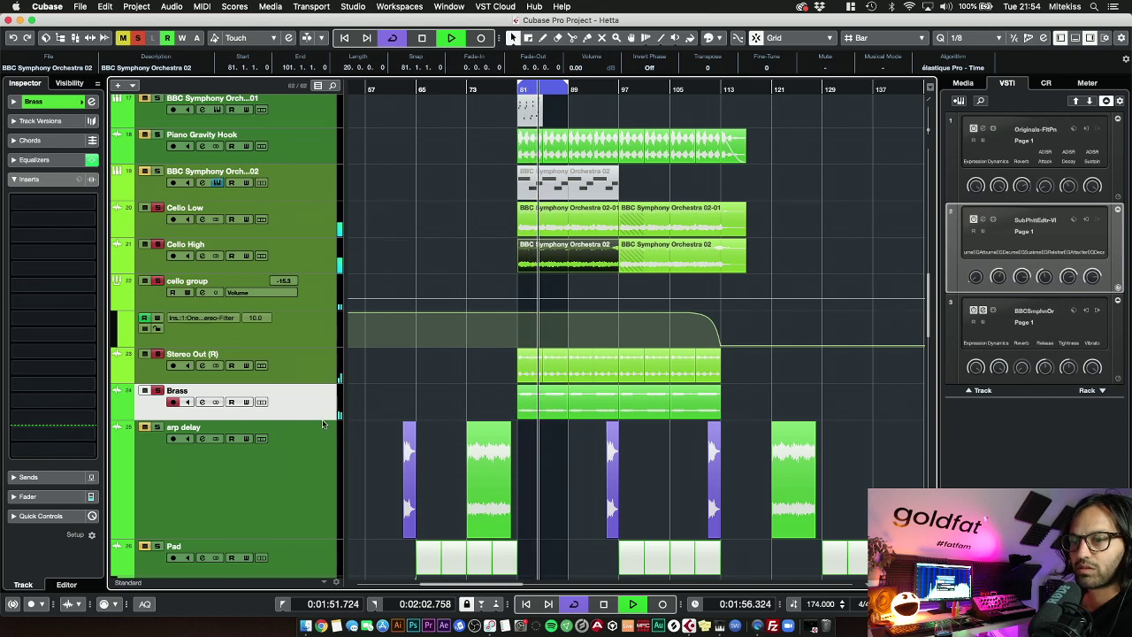
{"action": "left_click_drag", "start_coordinate": [322, 426], "coordinate": [339, 465]}
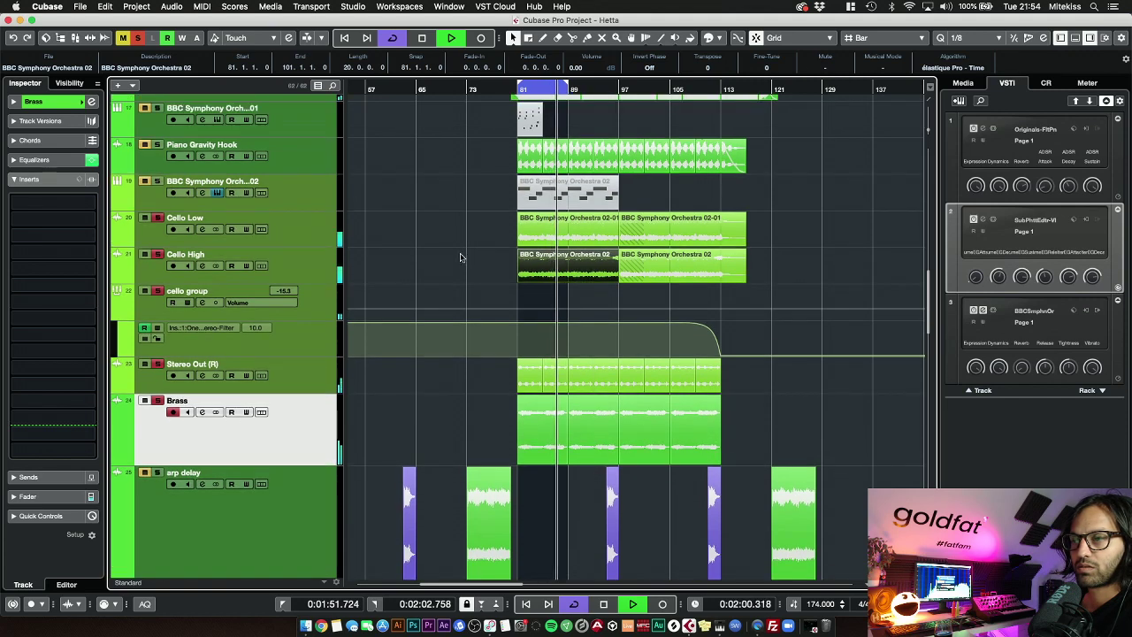
Add both BBC Symphony Orchestra tracks, Piano Gravity Hook and string pad loop to the solo during loop playback
{"action": "scroll", "coordinate": [460, 254], "scroll_direction": "up", "scroll_amount": 3}
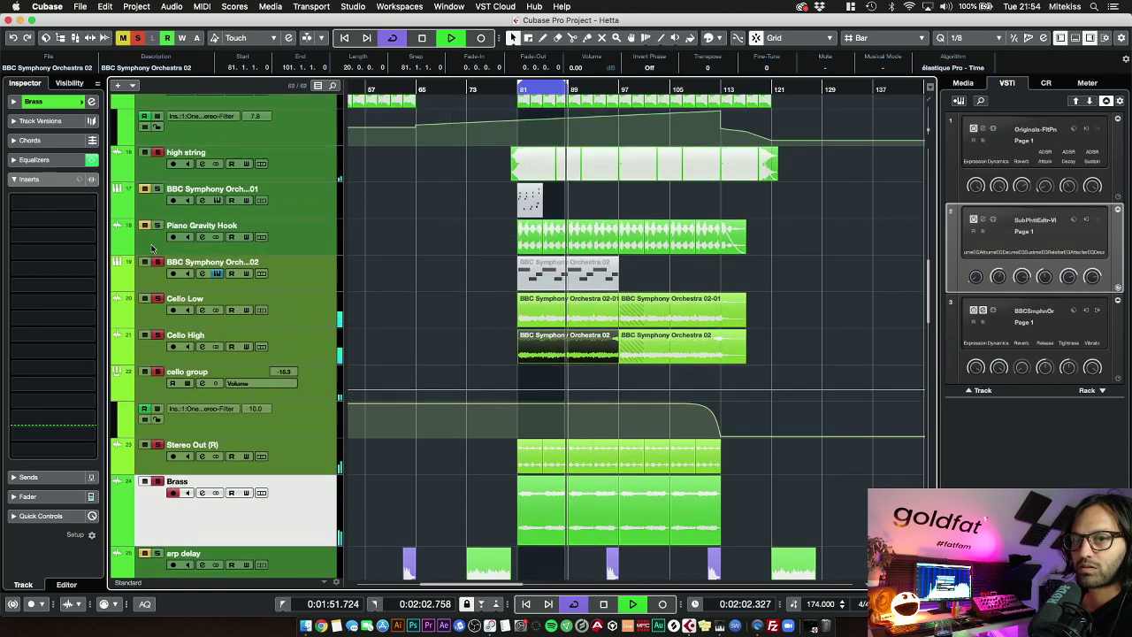
{"action": "scroll", "coordinate": [146, 192], "scroll_direction": "up", "scroll_amount": 4}
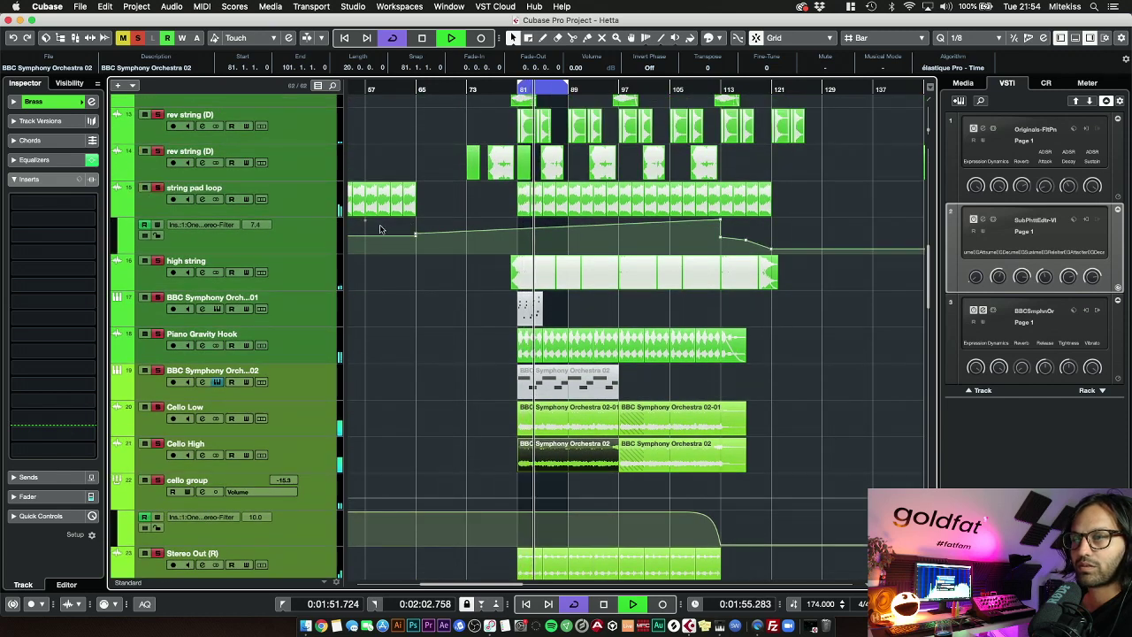
Add the Piano Chord, Piano Hit 1, Piano Rev, Rhodes, piano filter, Pad and arp delay tracks to the solo during loop playback
{"action": "scroll", "coordinate": [150, 160], "scroll_direction": "up", "scroll_amount": 3}
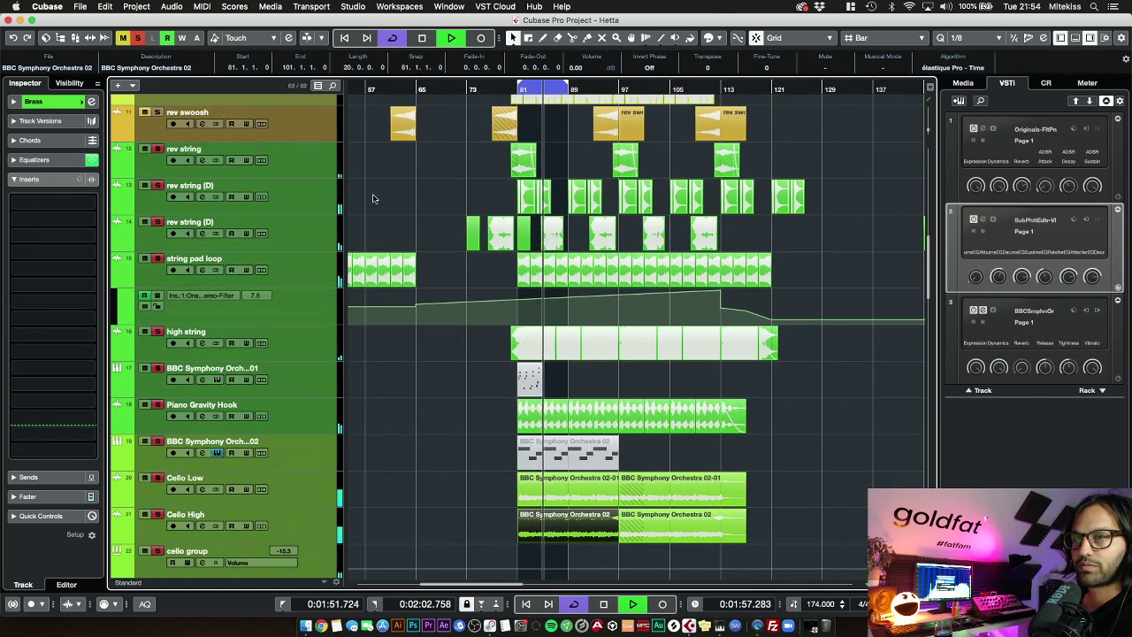
{"action": "scroll", "coordinate": [381, 208], "scroll_direction": "up", "scroll_amount": 1}
{"action": "scroll", "coordinate": [394, 225], "scroll_direction": "down", "scroll_amount": 2}
{"action": "scroll", "coordinate": [418, 237], "scroll_direction": "down", "scroll_amount": 20}
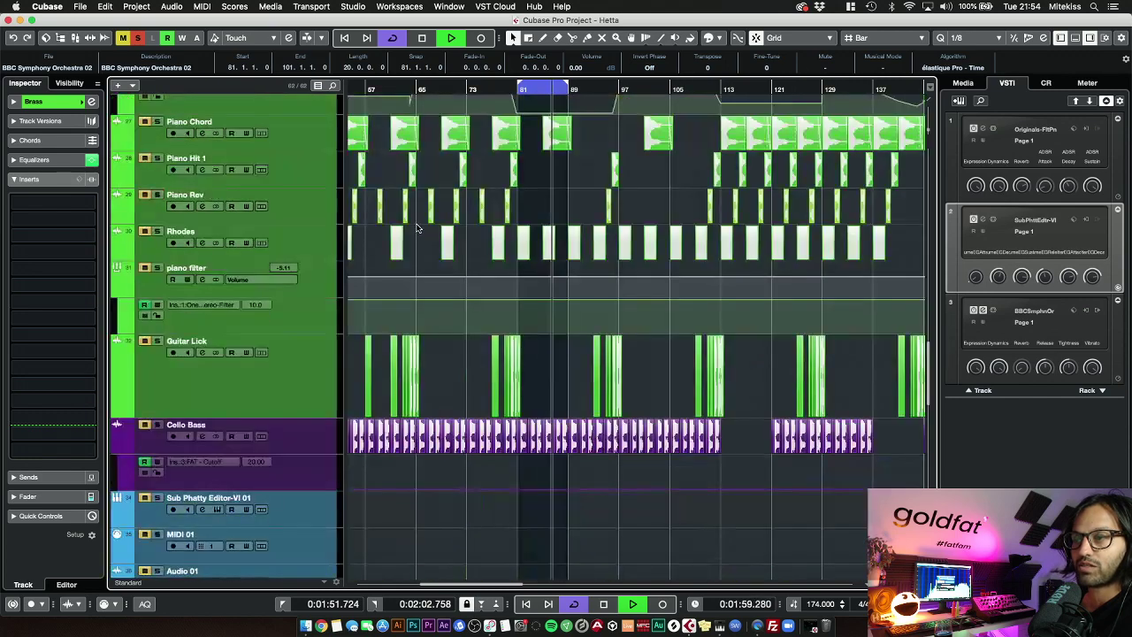
{"action": "scroll", "coordinate": [419, 232], "scroll_direction": "up", "scroll_amount": 3}
{"action": "left_click", "coordinate": [157, 194]}
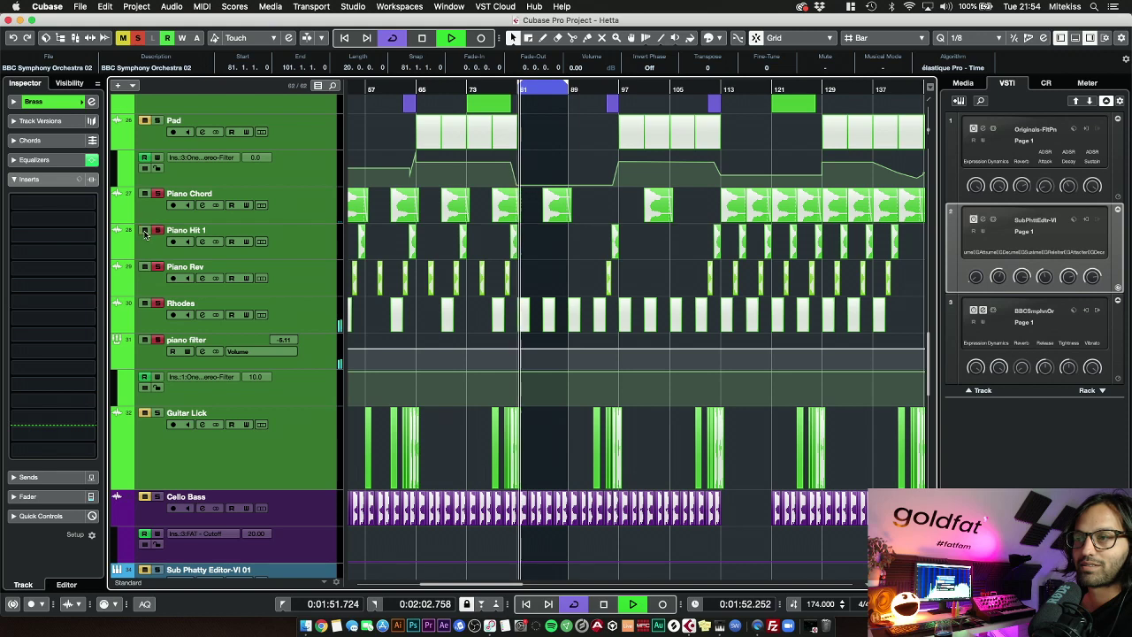
{"action": "scroll", "coordinate": [531, 249], "scroll_direction": "up", "scroll_amount": 2}
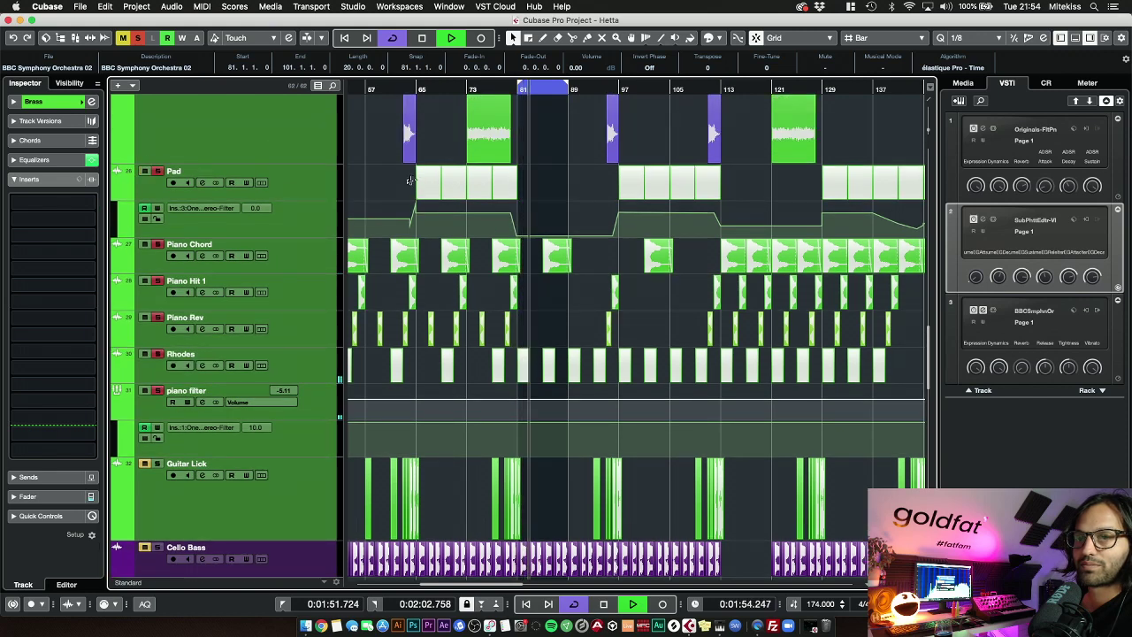
{"action": "scroll", "coordinate": [133, 164], "scroll_direction": "up", "scroll_amount": 3}
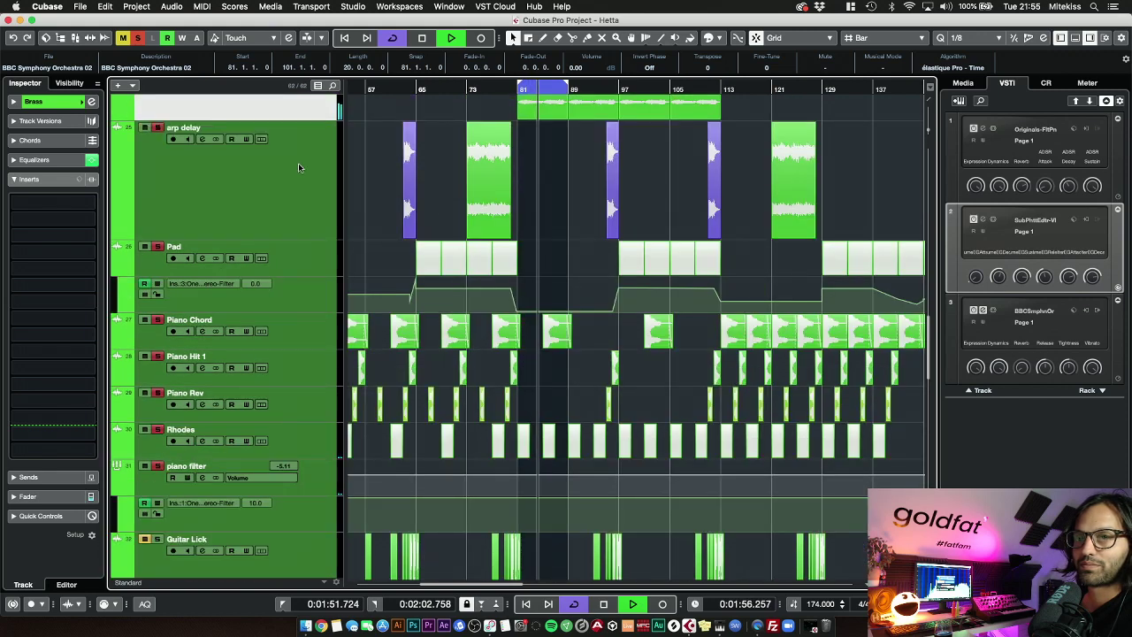
{"action": "scroll", "coordinate": [454, 210], "scroll_direction": "down", "scroll_amount": 2}
Add the Cello Bass, Cello Bass (D), SUB, bass hit and bass guitar tracks to the solo
{"action": "scroll", "coordinate": [454, 209], "scroll_direction": "down", "scroll_amount": 5}
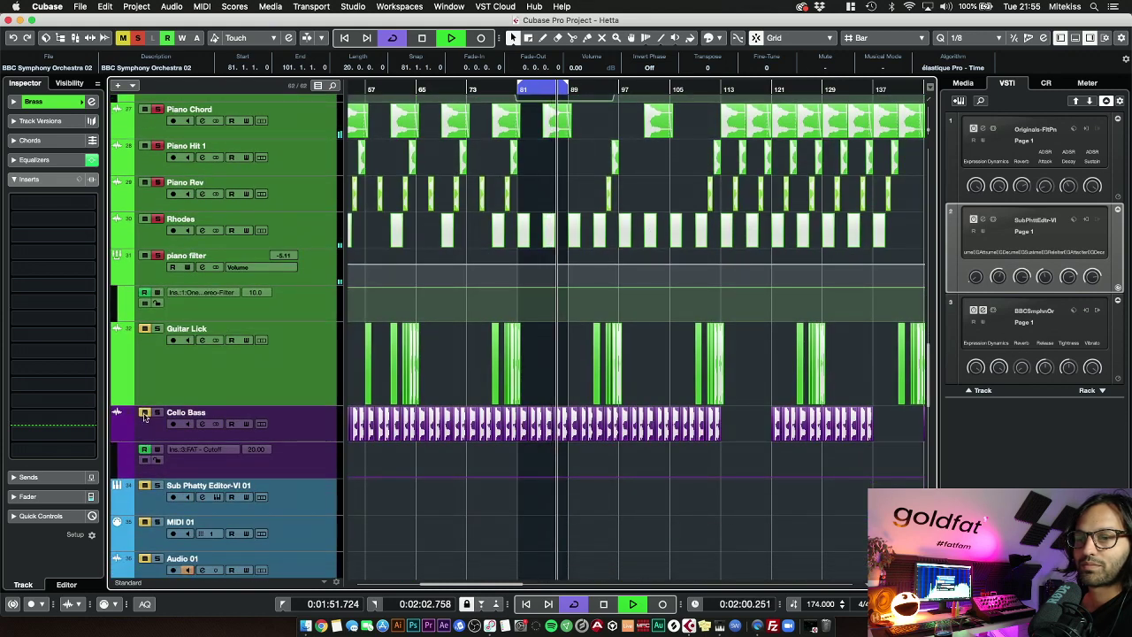
{"action": "scroll", "coordinate": [465, 352], "scroll_direction": "down", "scroll_amount": 8}
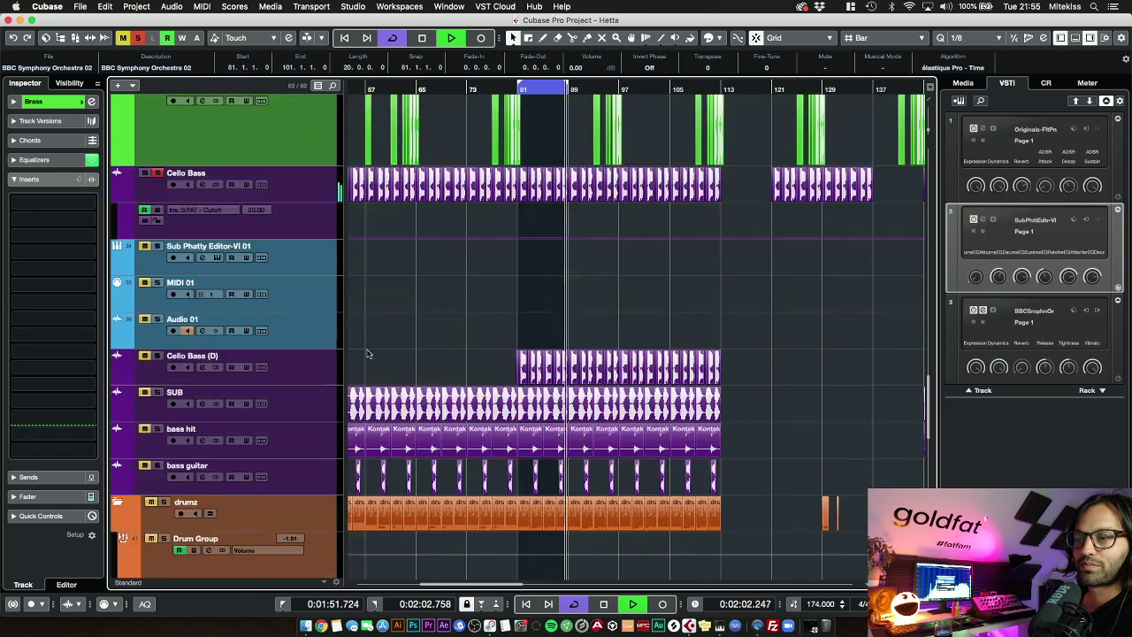
{"action": "left_click", "coordinate": [142, 359]}
{"action": "left_click", "coordinate": [144, 393]}
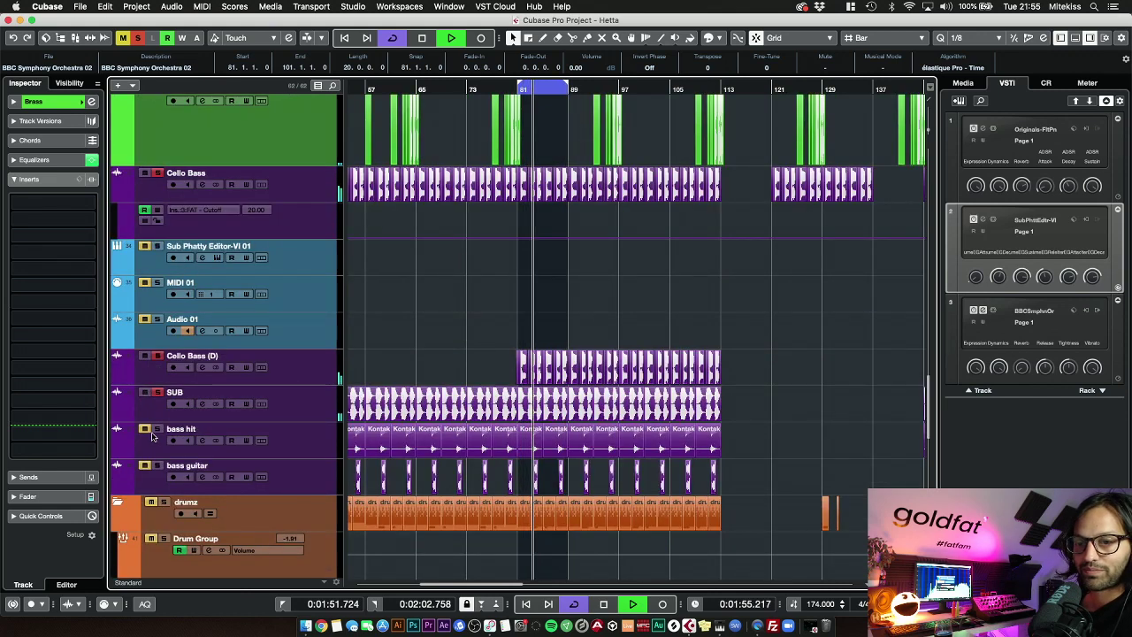
{"action": "left_click", "coordinate": [144, 429]}
{"action": "left_click", "coordinate": [144, 465]}
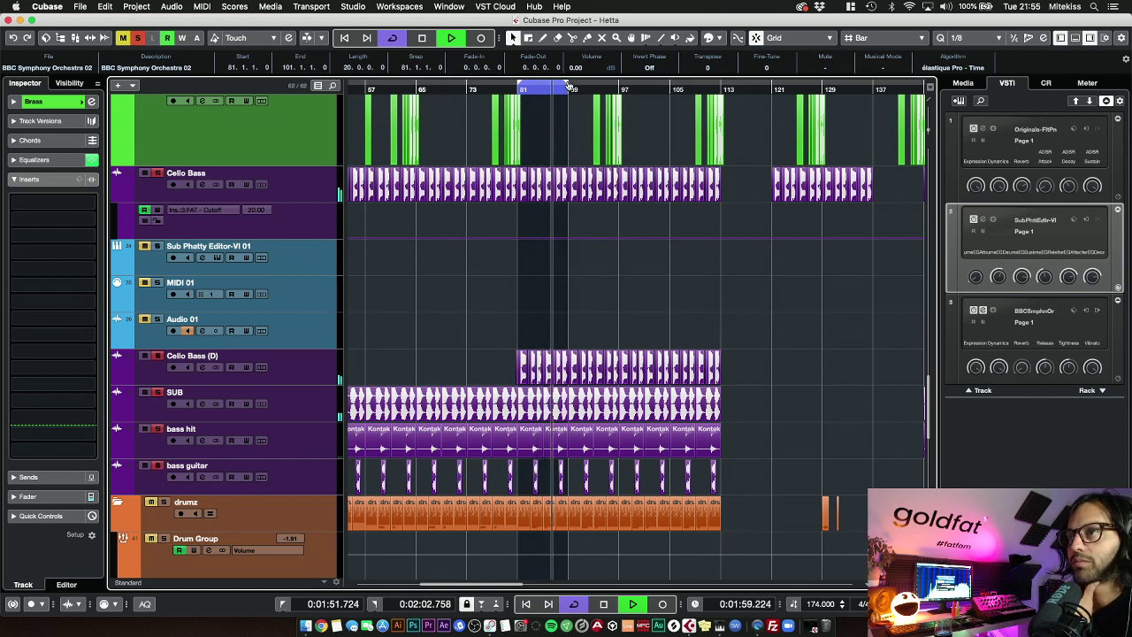
Extend the end of the loop range to bar 97 and review the soloed string, cello and brass layers during playback
{"action": "left_click_drag", "start_coordinate": [568, 86], "coordinate": [620, 93]}
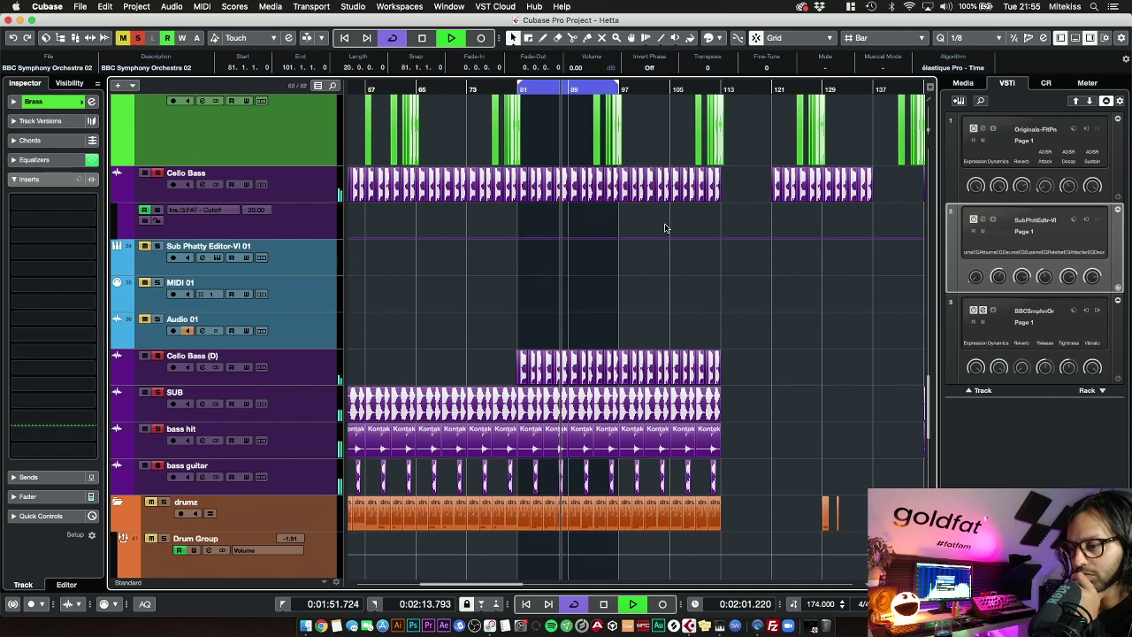
{"action": "scroll", "coordinate": [699, 256], "scroll_direction": "down", "scroll_amount": 1}
{"action": "scroll", "coordinate": [699, 256], "scroll_direction": "down", "scroll_amount": 1}
{"action": "scroll", "coordinate": [703, 250], "scroll_direction": "up", "scroll_amount": 15}
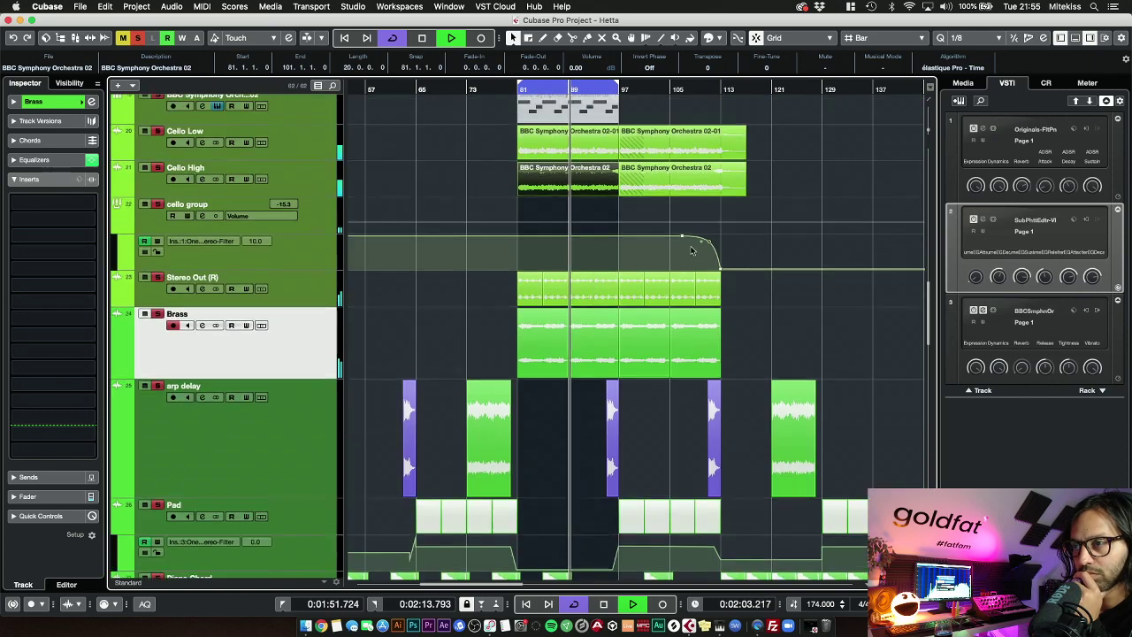
{"action": "scroll", "coordinate": [734, 234], "scroll_direction": "up", "scroll_amount": 6}
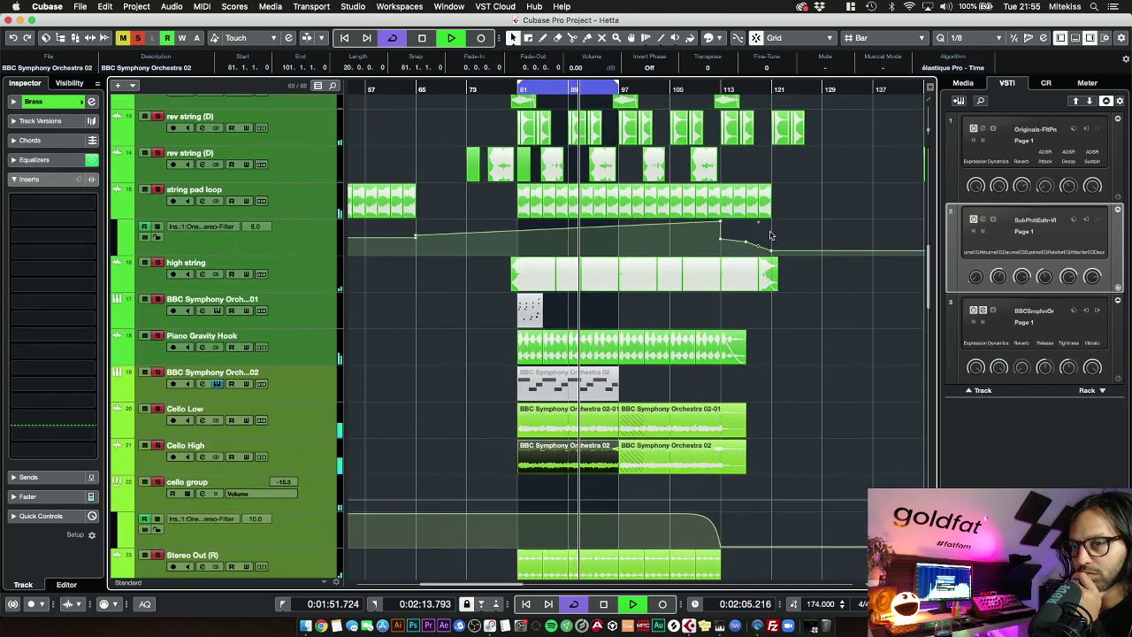
Solo only the BBC Symphony Orchestra 02 track, unmute its clip and play it from bar 81
{"action": "left_click", "coordinate": [325, 380]}
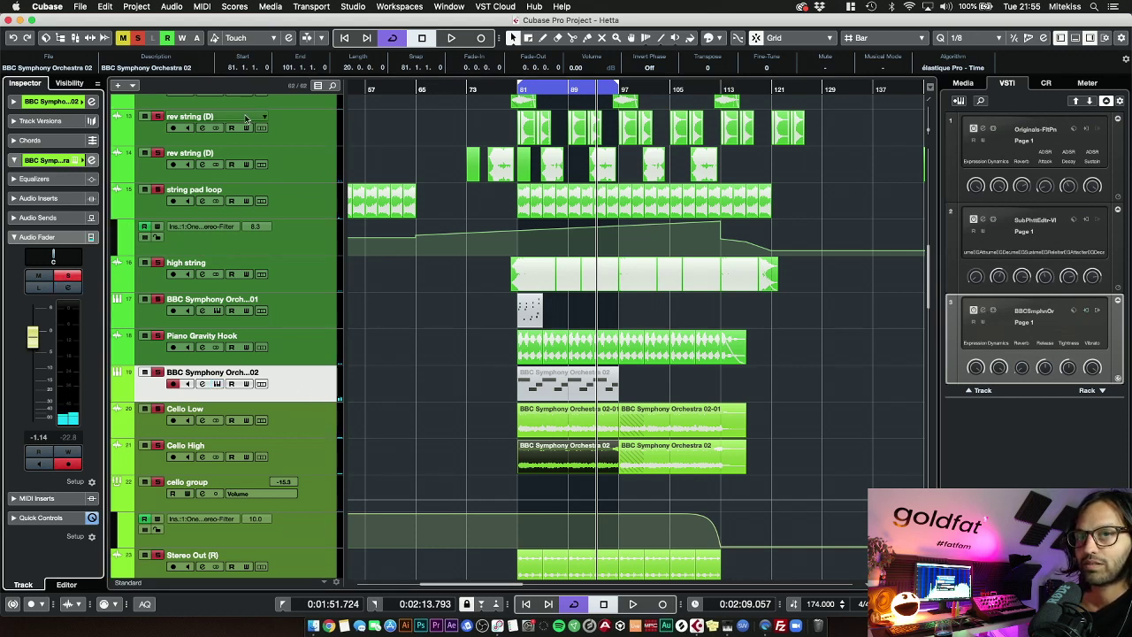
{"action": "right_click", "coordinate": [432, 332]}
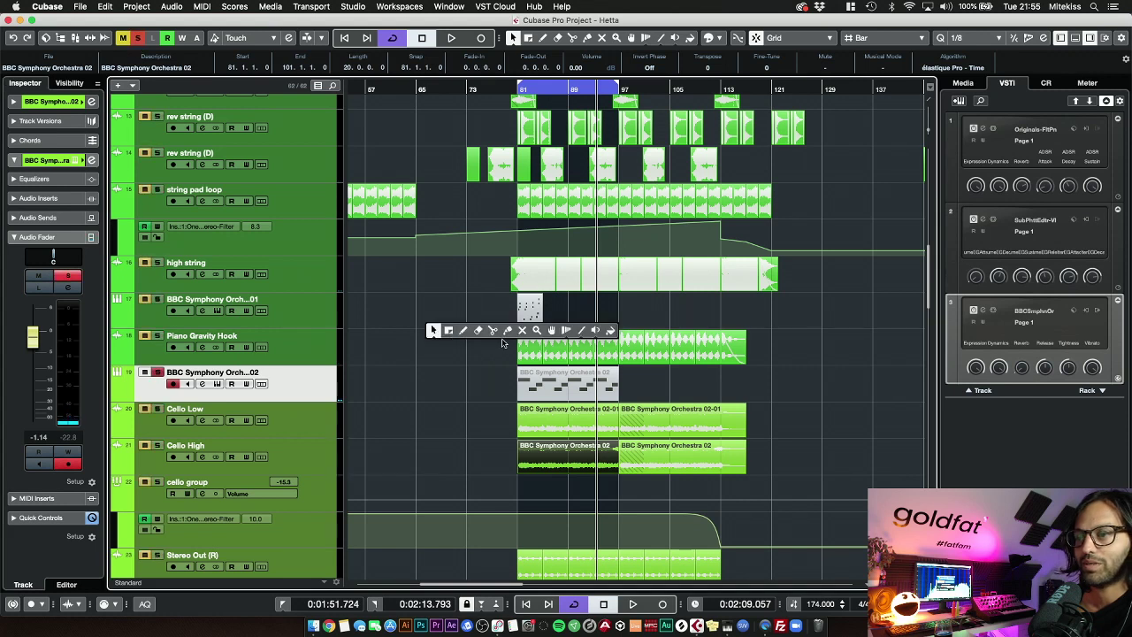
{"action": "left_click", "coordinate": [521, 333]}
{"action": "left_click", "coordinate": [549, 378]}
{"action": "right_click", "coordinate": [480, 367]}
{"action": "left_click", "coordinate": [481, 367]}
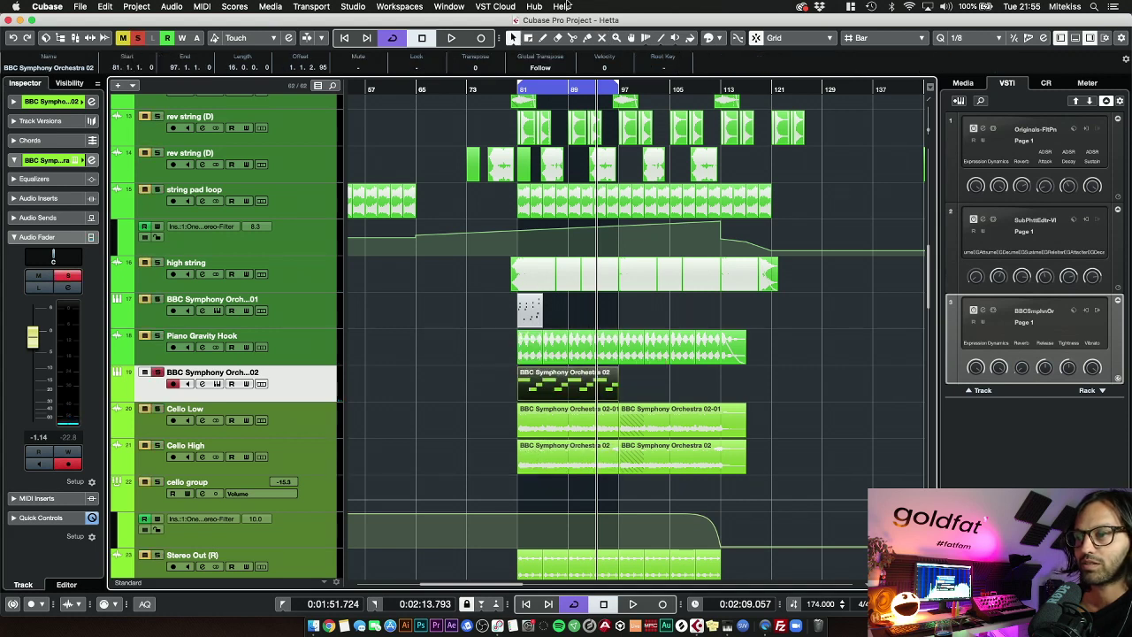
{"action": "left_click", "coordinate": [522, 97]}
{"action": "key", "text": "space"}
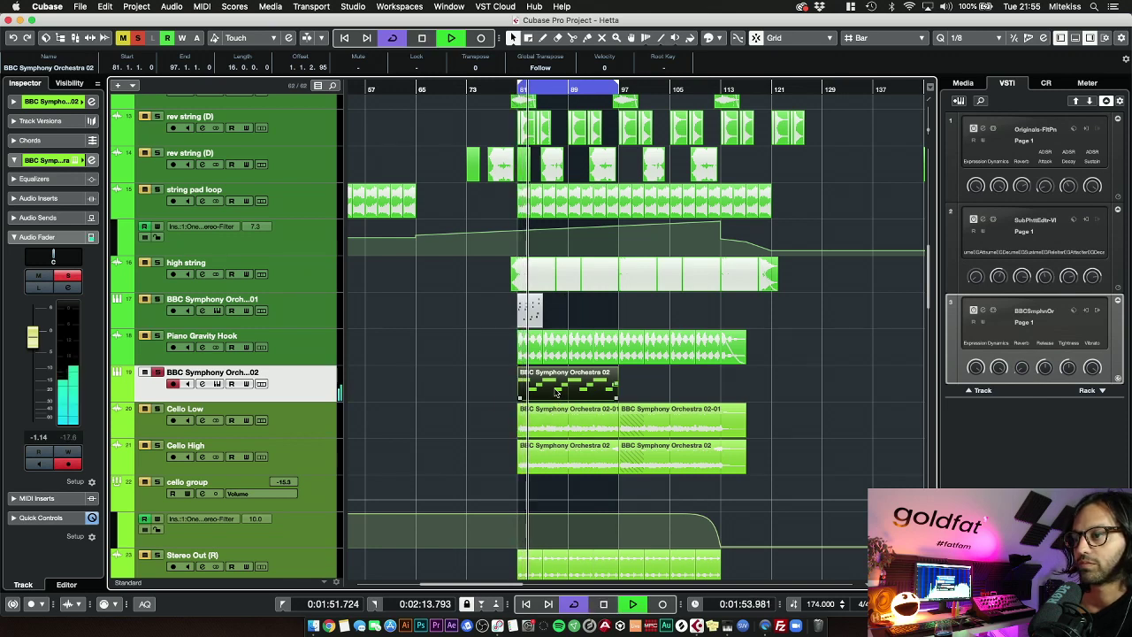
Examine the full note pattern of the BBC Symphony Orchestra 02 clip in the Key Editor, closing the editor when done
{"action": "key", "text": "Return"}
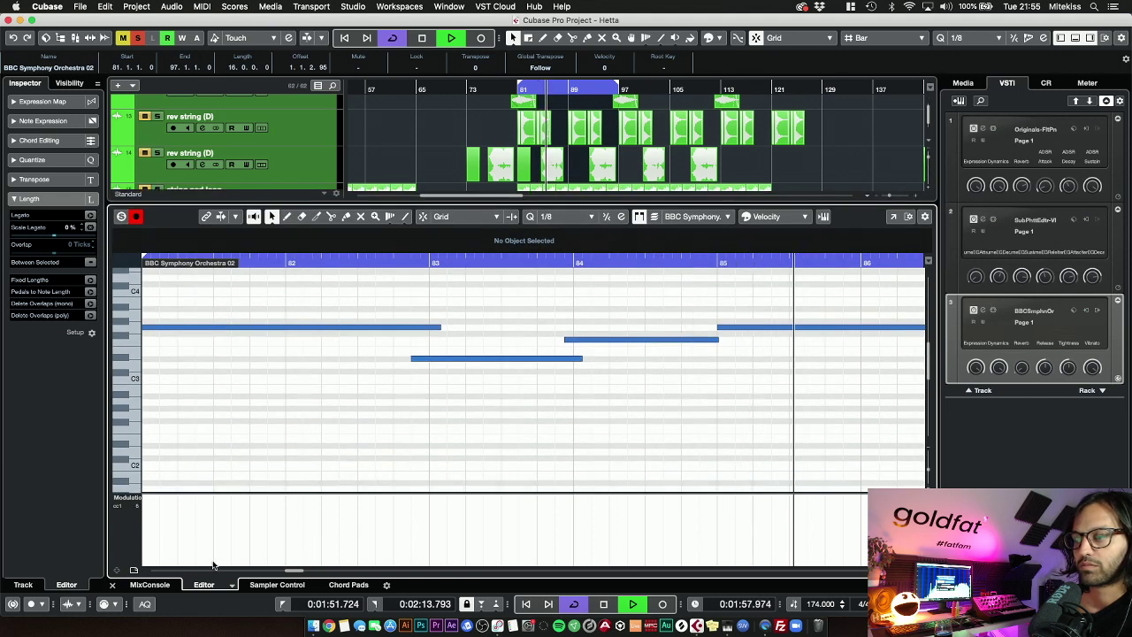
{"action": "key", "text": "g"}
{"action": "key", "text": "g"}
{"action": "key", "text": "g"}
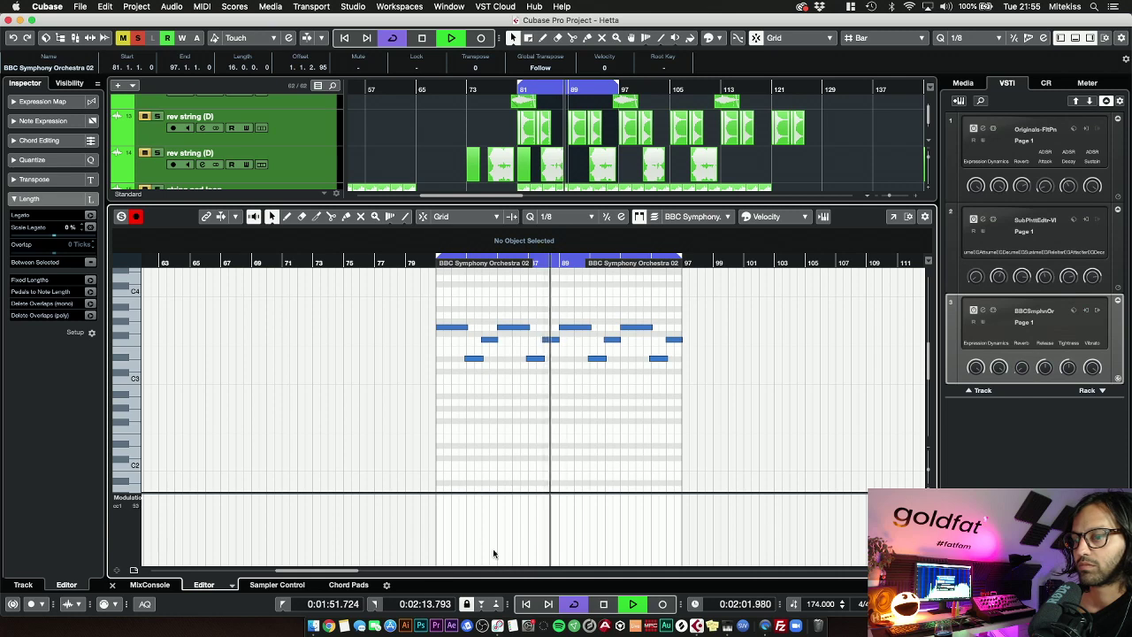
{"action": "left_click", "coordinate": [114, 586]}
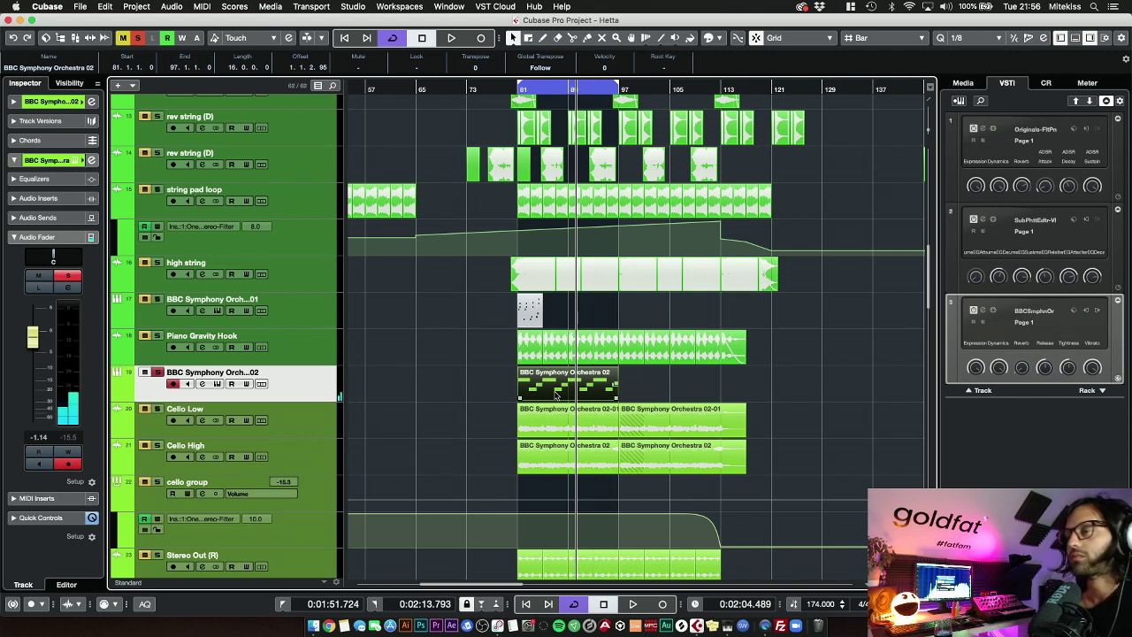
Clear the solo, mute the BBC Symphony Orchestra 02 clip again and return to the object selection tool
{"action": "left_click", "coordinate": [448, 363]}
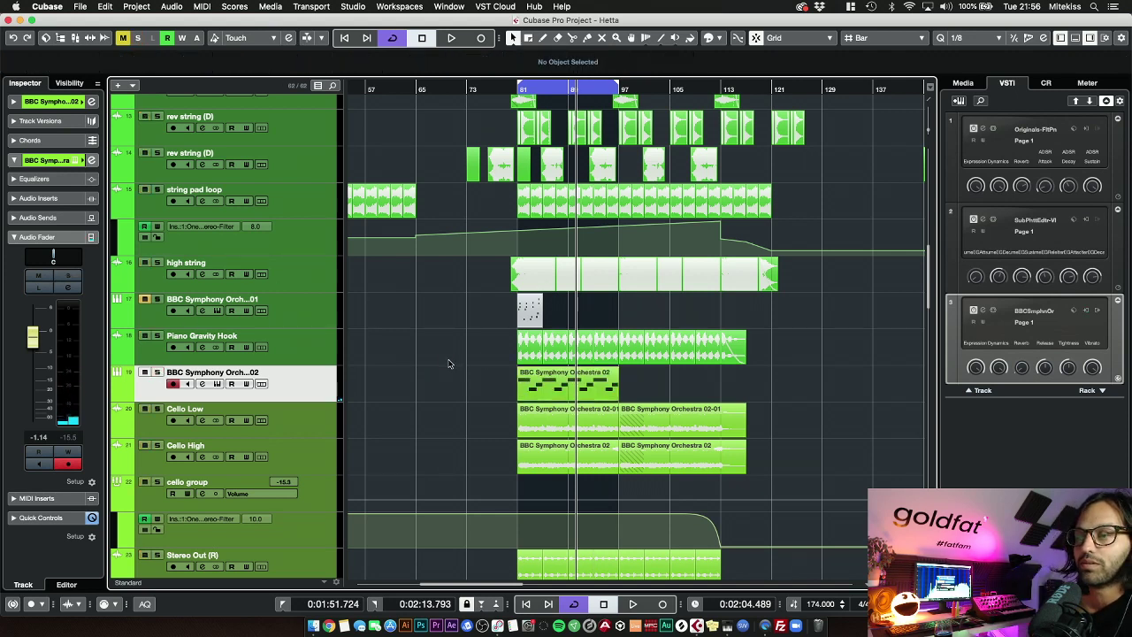
{"action": "right_click", "coordinate": [449, 345]}
{"action": "left_click", "coordinate": [550, 345]}
{"action": "right_click", "coordinate": [528, 341]}
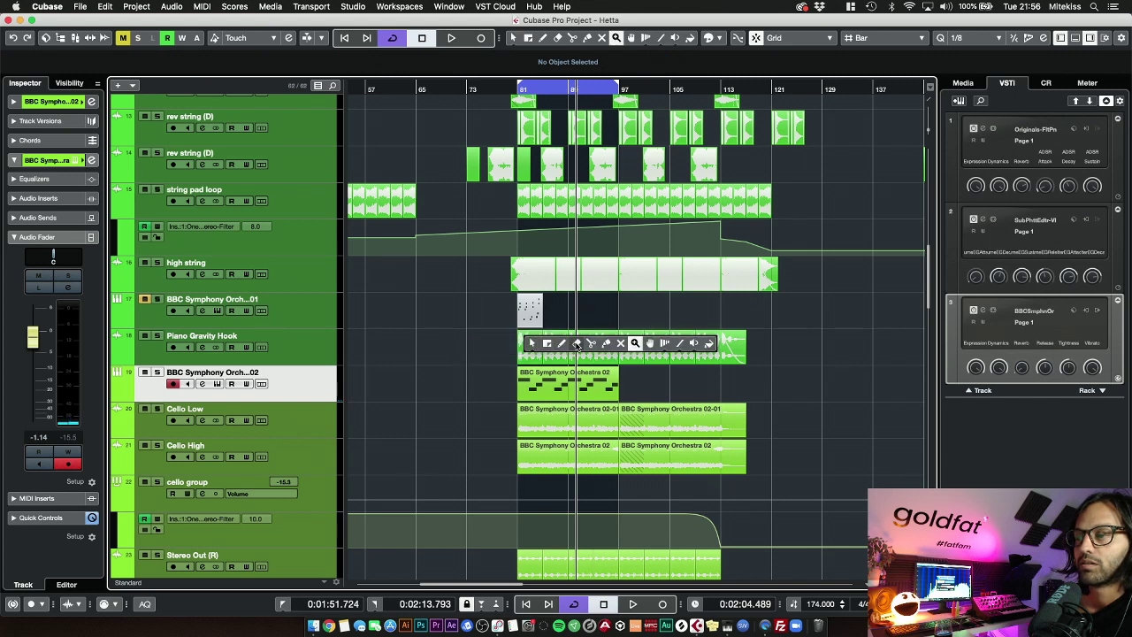
{"action": "left_click", "coordinate": [621, 343]}
{"action": "left_click", "coordinate": [582, 376]}
{"action": "right_click", "coordinate": [429, 357]}
{"action": "left_click", "coordinate": [432, 359]}
{"action": "left_click", "coordinate": [459, 322]}
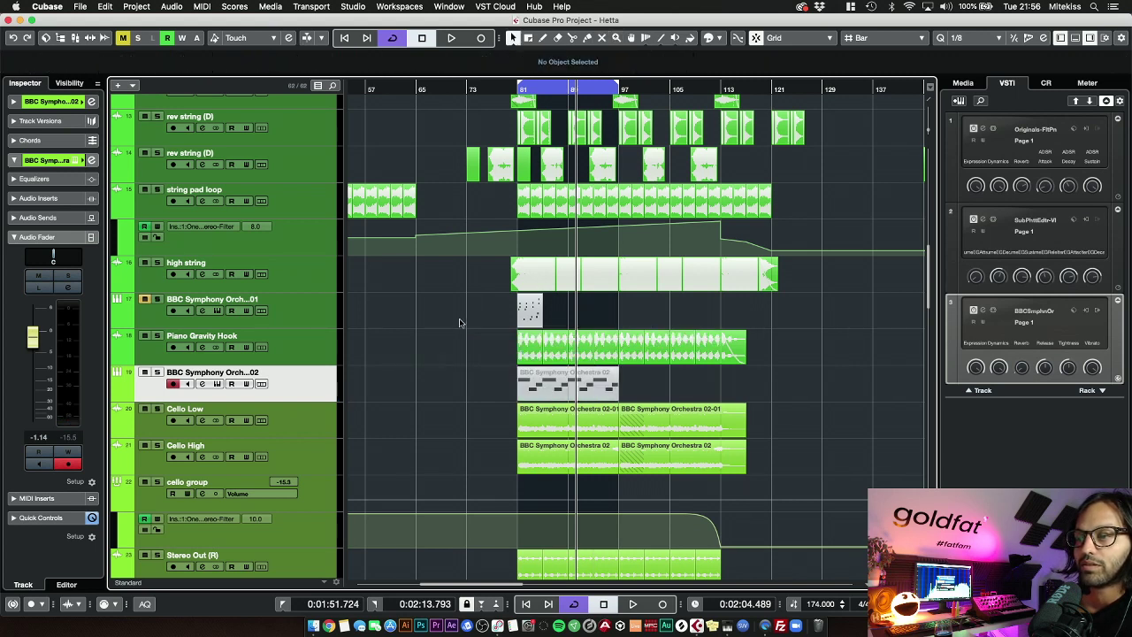
Select and solo the BBC Symphony Orchestra 01 track, unmute its clip and play it from bar 81
{"action": "left_click", "coordinate": [529, 309]}
{"action": "left_click", "coordinate": [157, 300]}
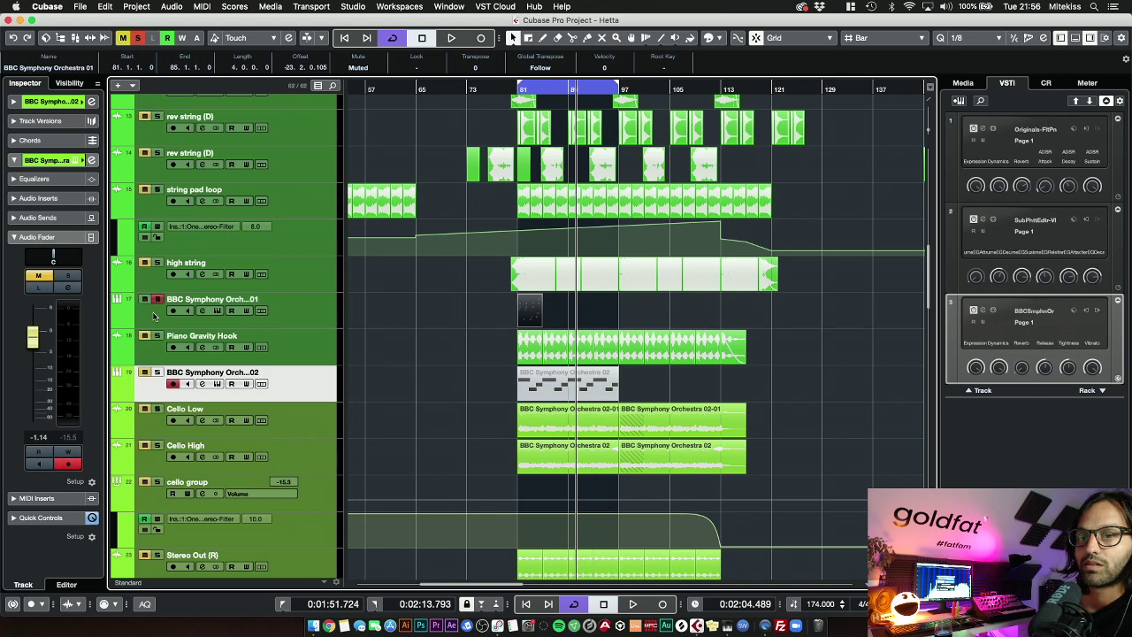
{"action": "left_click", "coordinate": [153, 316]}
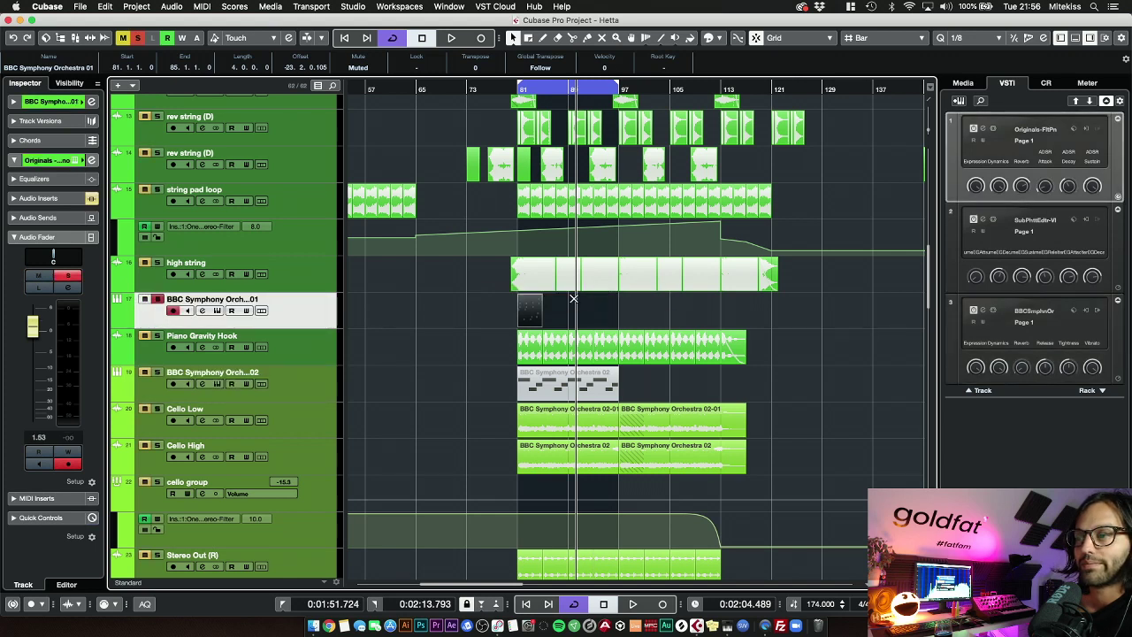
{"action": "left_click", "coordinate": [530, 306]}
{"action": "right_click", "coordinate": [468, 313]}
{"action": "left_click", "coordinate": [465, 311]}
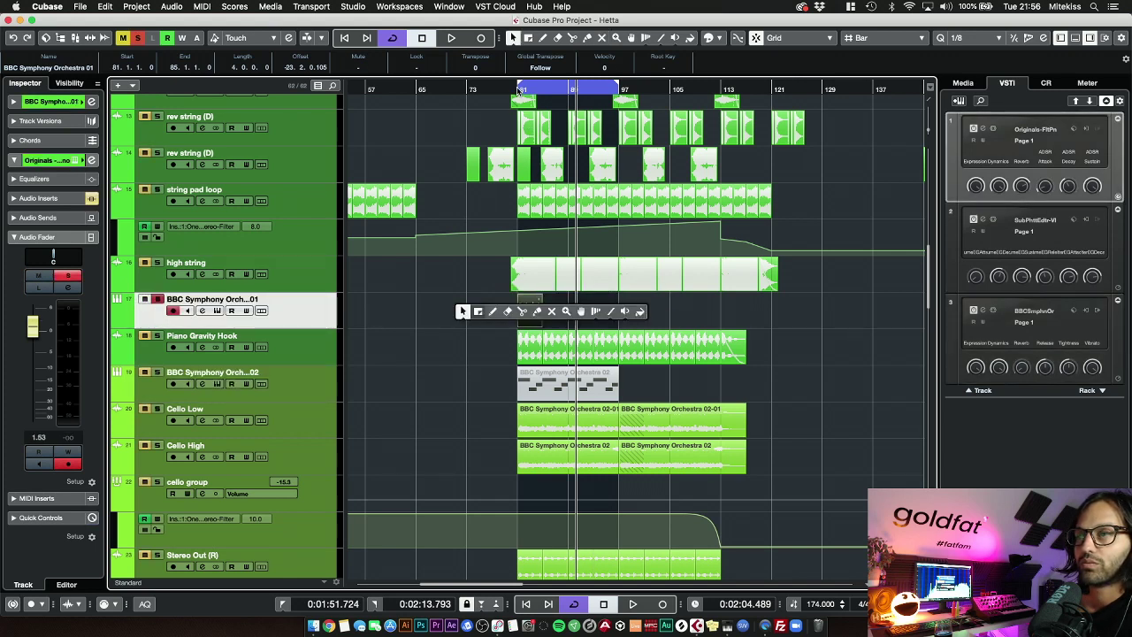
{"action": "left_click", "coordinate": [519, 90]}
{"action": "key", "text": "space"}
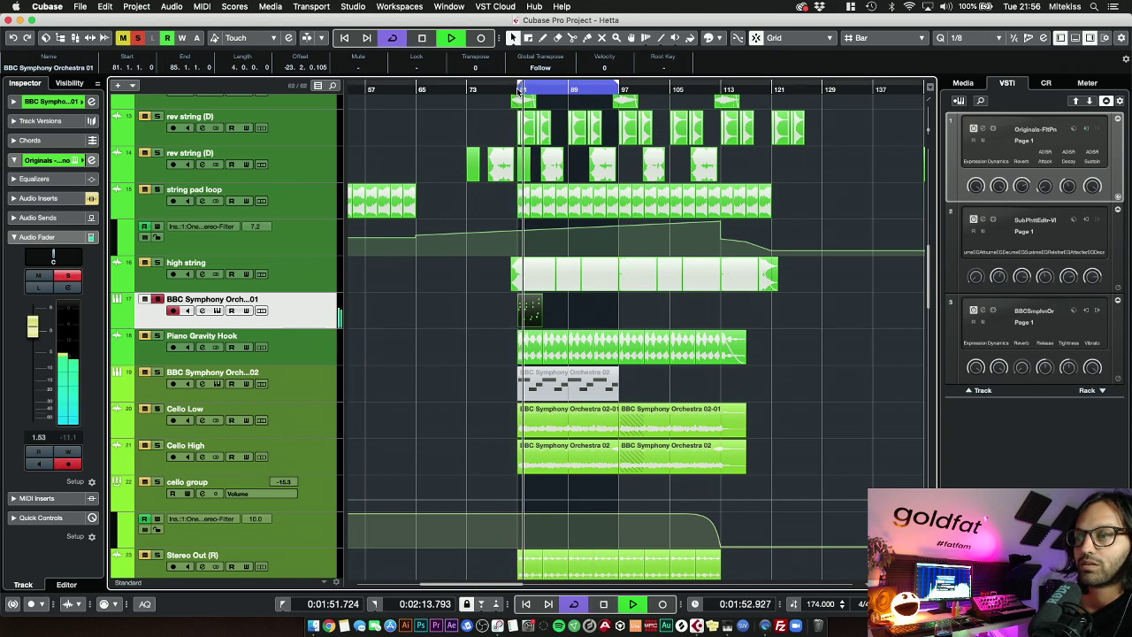
Check the Originals Felt Piano instrument behind the BBC Symphony Orchestra 01 track, closing its window and deselecting the clip
{"action": "left_click", "coordinate": [55, 158]}
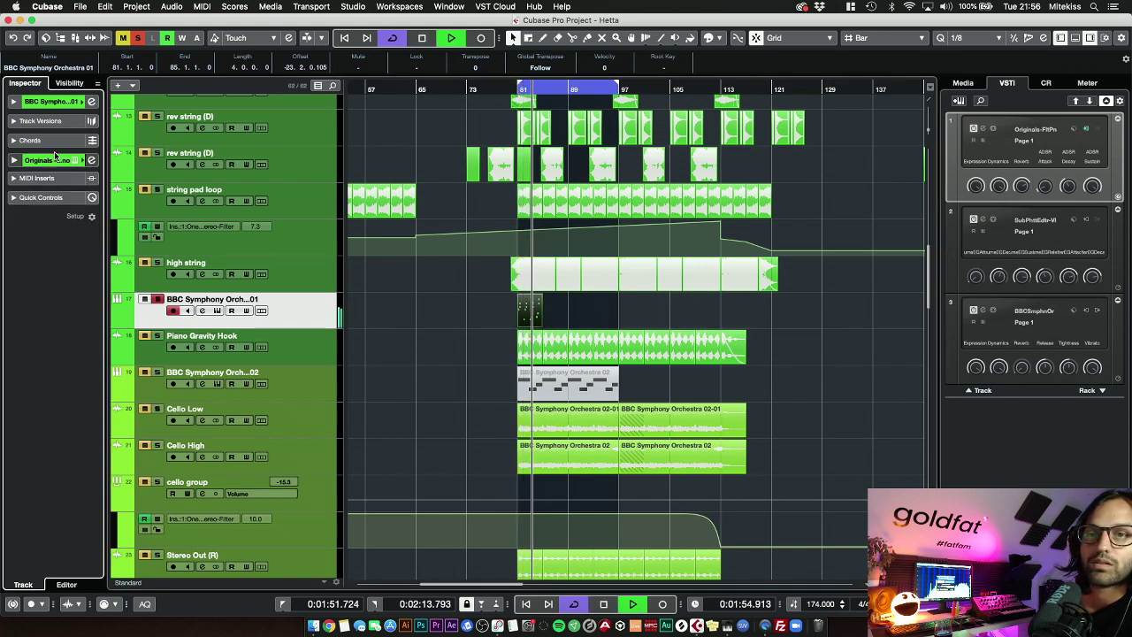
{"action": "left_click", "coordinate": [51, 101]}
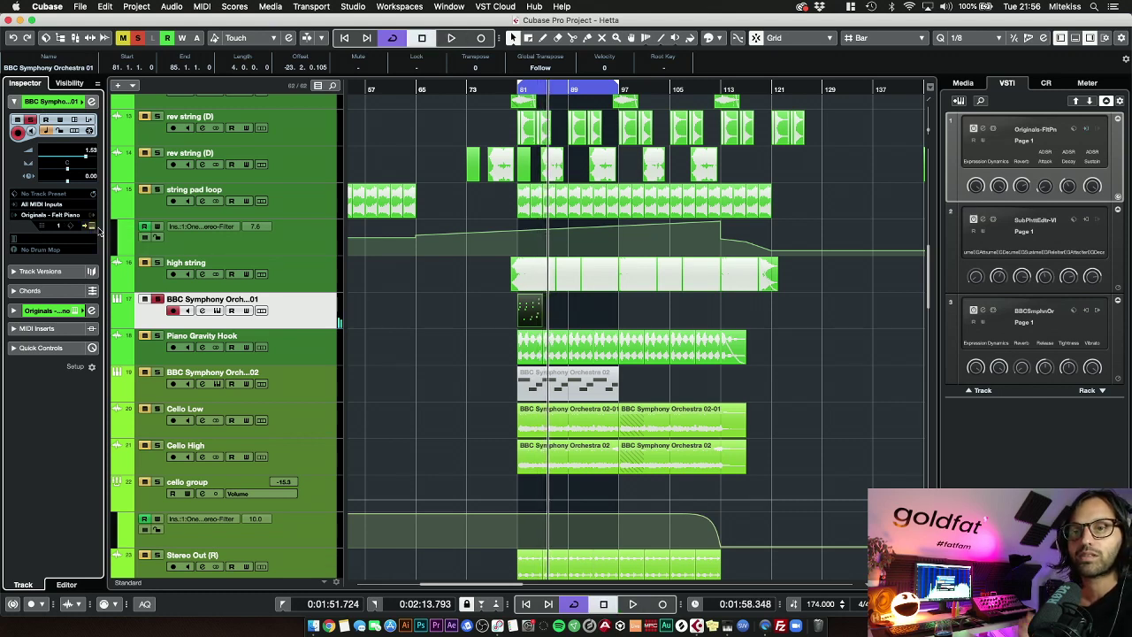
{"action": "left_click", "coordinate": [94, 225]}
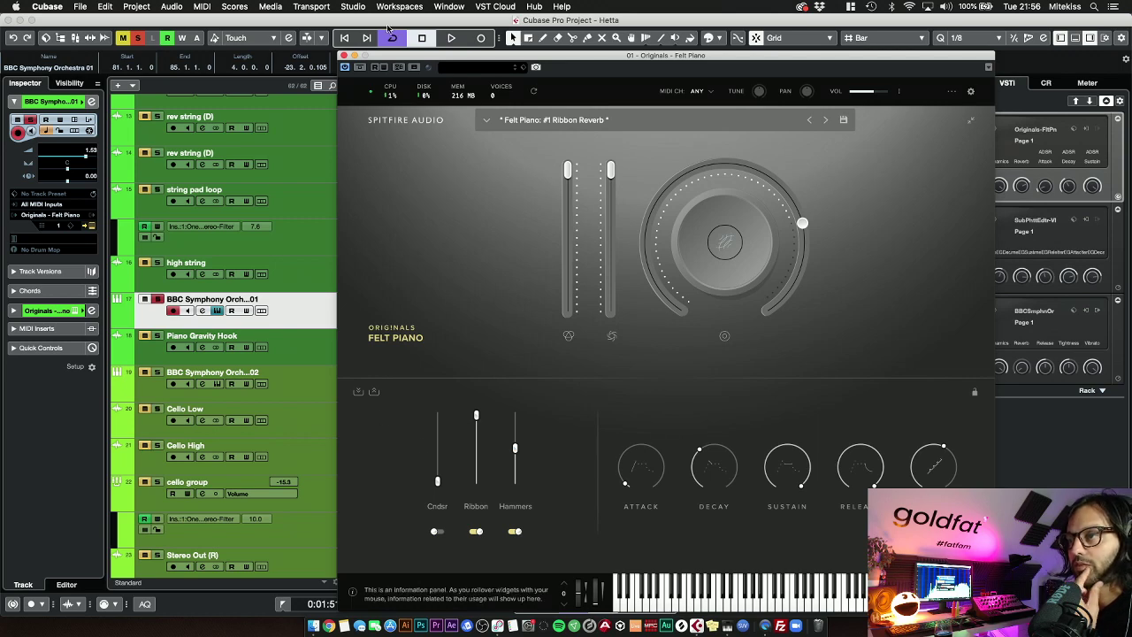
{"action": "left_click", "coordinate": [344, 55]}
{"action": "left_click", "coordinate": [459, 381]}
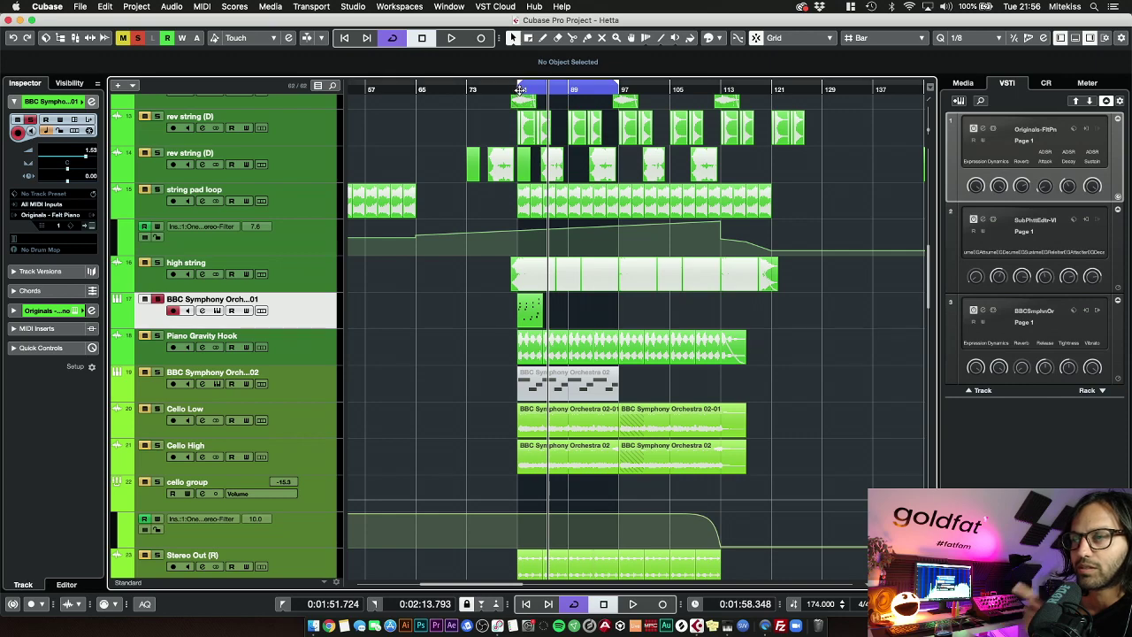
Enlarge the BBC Symphony Orchestra 01 track's height and review its clip's notes in the Key Editor while playing from bar 81
{"action": "left_click_drag", "start_coordinate": [519, 90], "coordinate": [521, 118]}
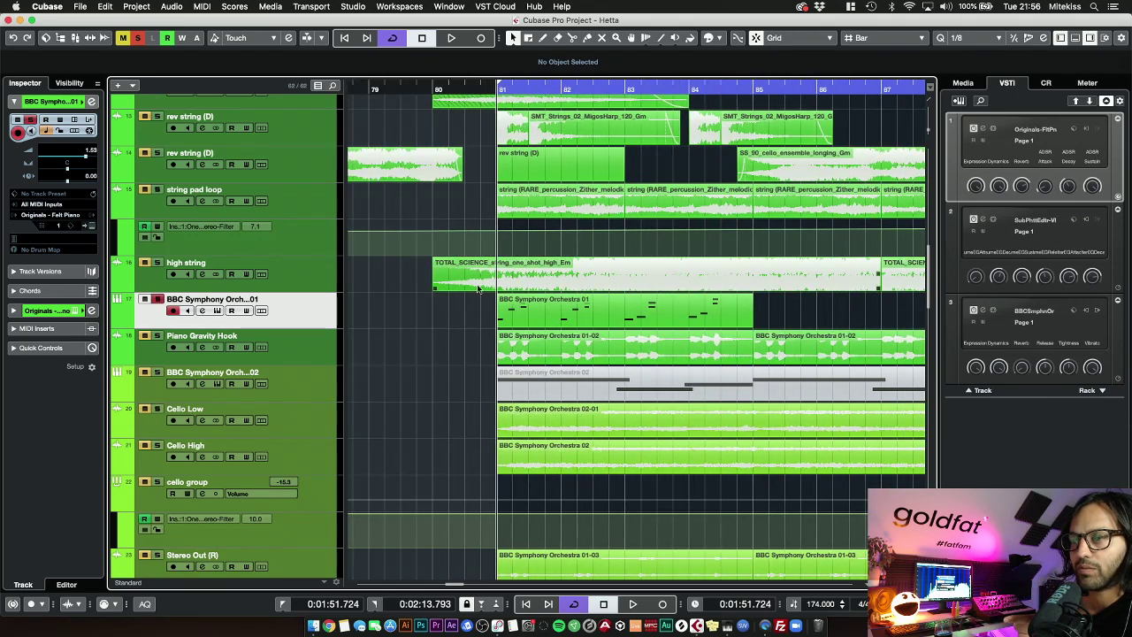
{"action": "left_click_drag", "start_coordinate": [287, 329], "coordinate": [303, 385]}
{"action": "double_click", "coordinate": [542, 353]}
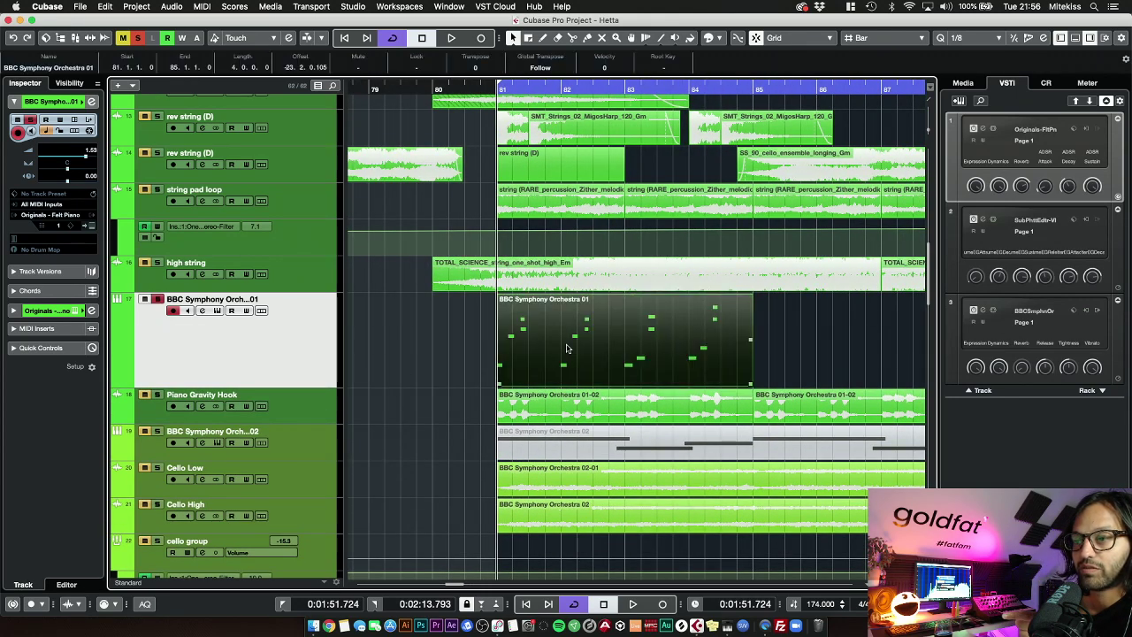
{"action": "left_click_drag", "start_coordinate": [254, 262], "coordinate": [261, 359]}
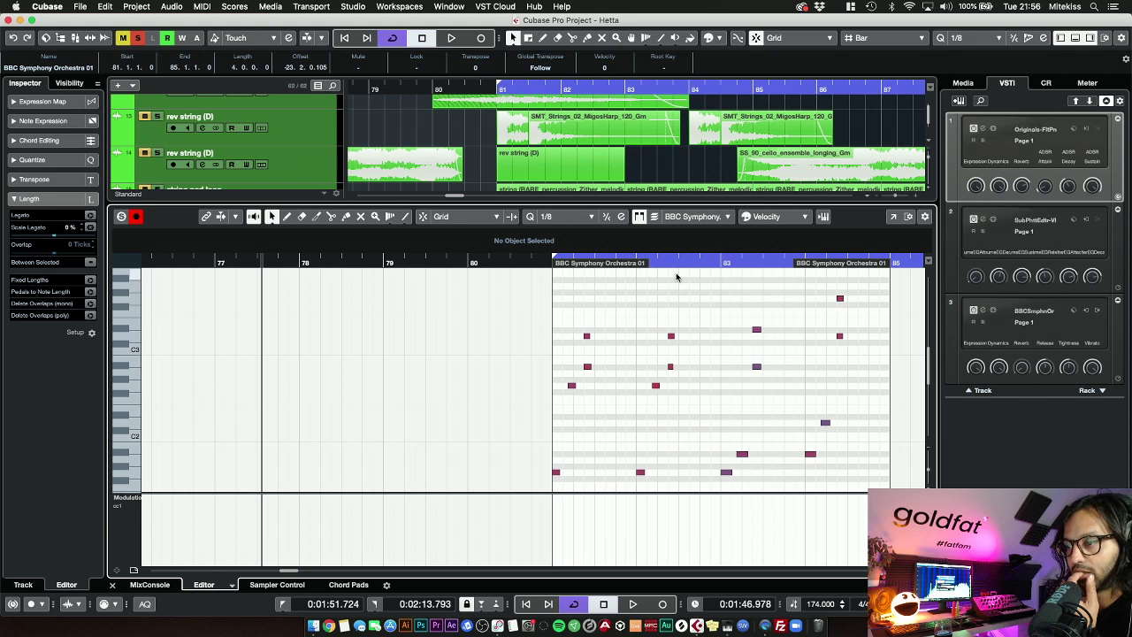
{"action": "left_click_drag", "start_coordinate": [678, 263], "coordinate": [679, 316]}
{"action": "double_click", "coordinate": [537, 263]}
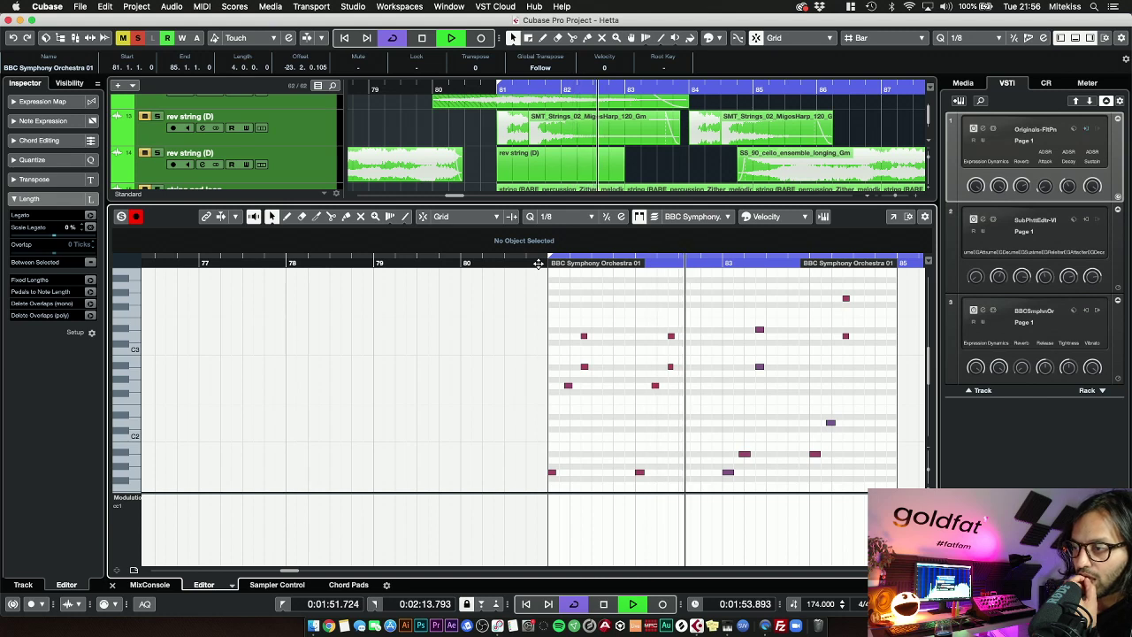
{"action": "left_click", "coordinate": [112, 585]}
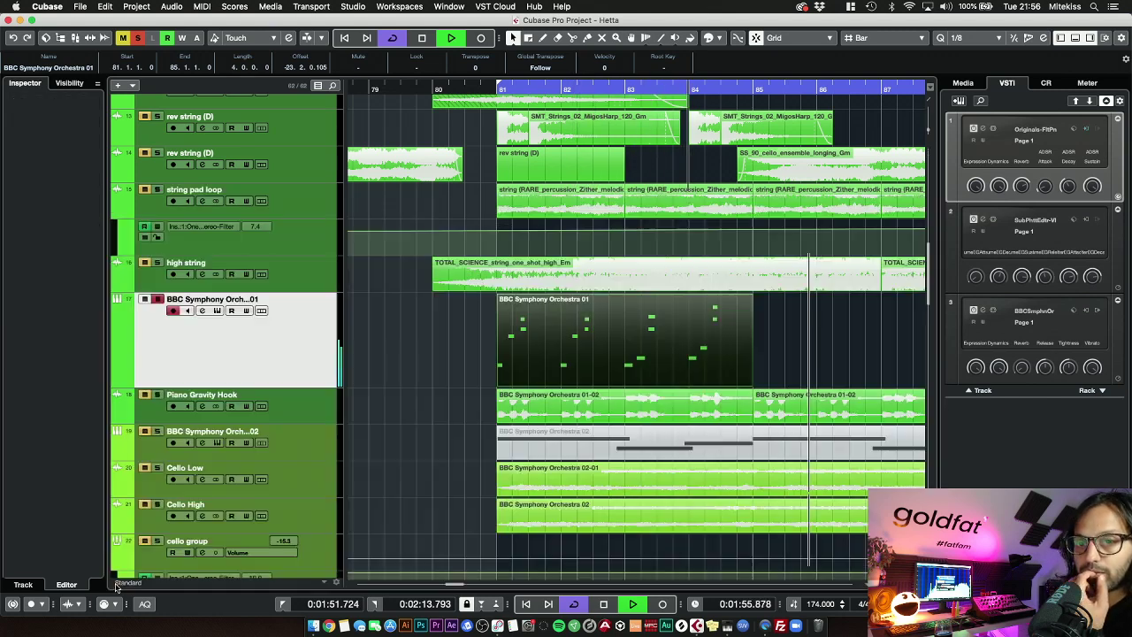
Deselect the BBC Symphony Orchestra 01 clip, stop playback and clear the track's solo
{"action": "left_click", "coordinate": [415, 349]}
{"action": "key", "text": "space"}
{"action": "left_click", "coordinate": [158, 300]}
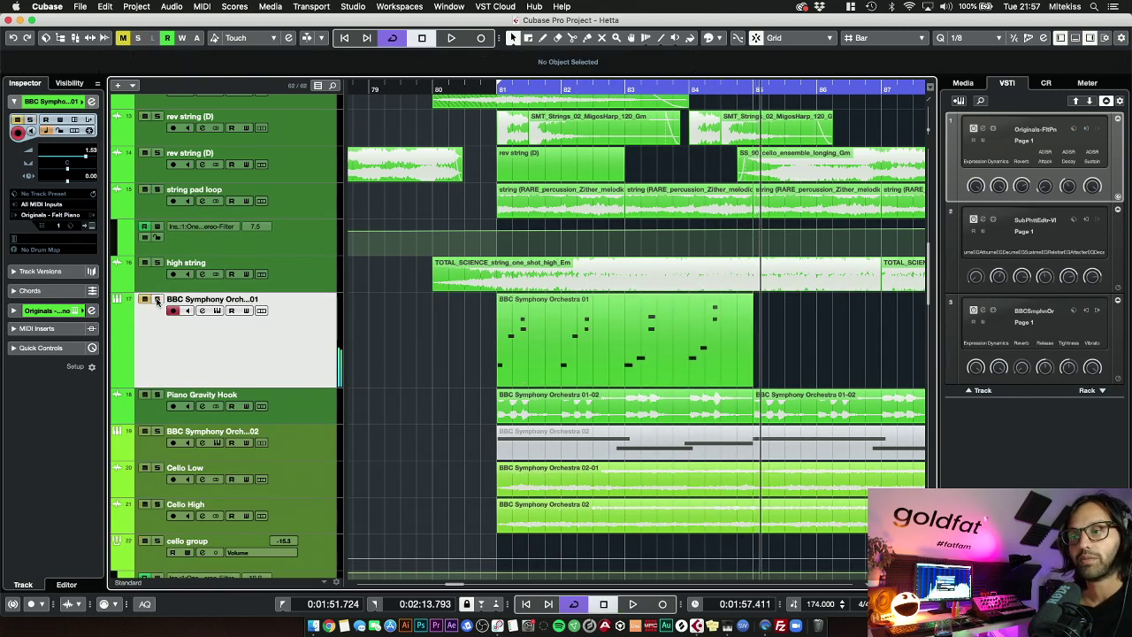
Solo and select the Piano Gravity Hook track, play it from bar 81, and clear the solo again
{"action": "left_click", "coordinate": [158, 395]}
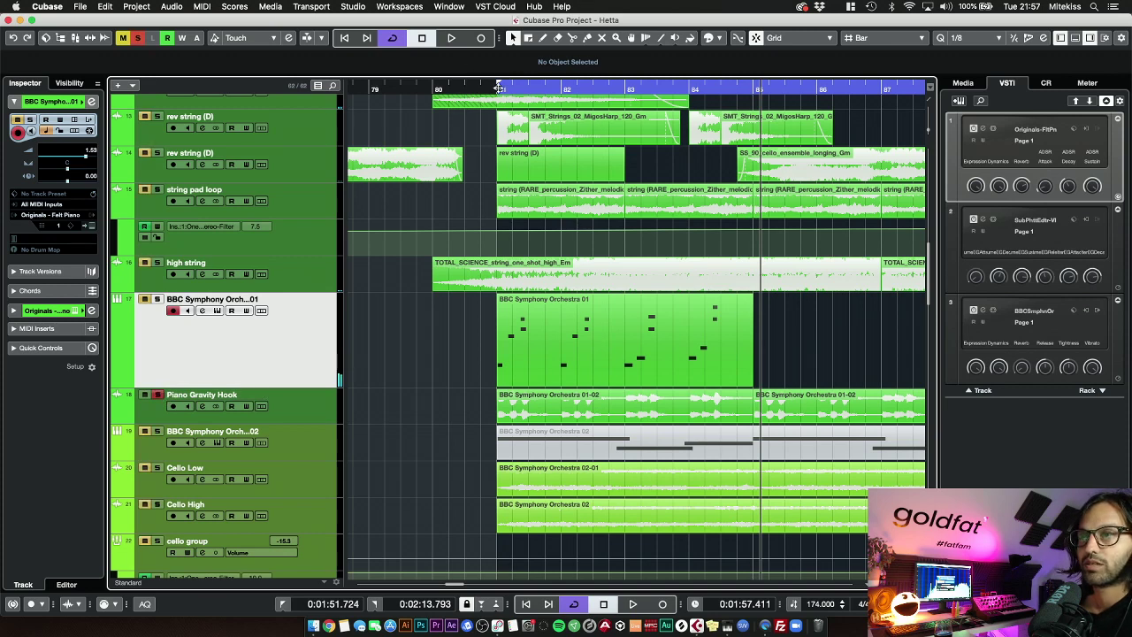
{"action": "left_click", "coordinate": [498, 86]}
{"action": "key", "text": "space"}
{"action": "left_click", "coordinate": [297, 400]}
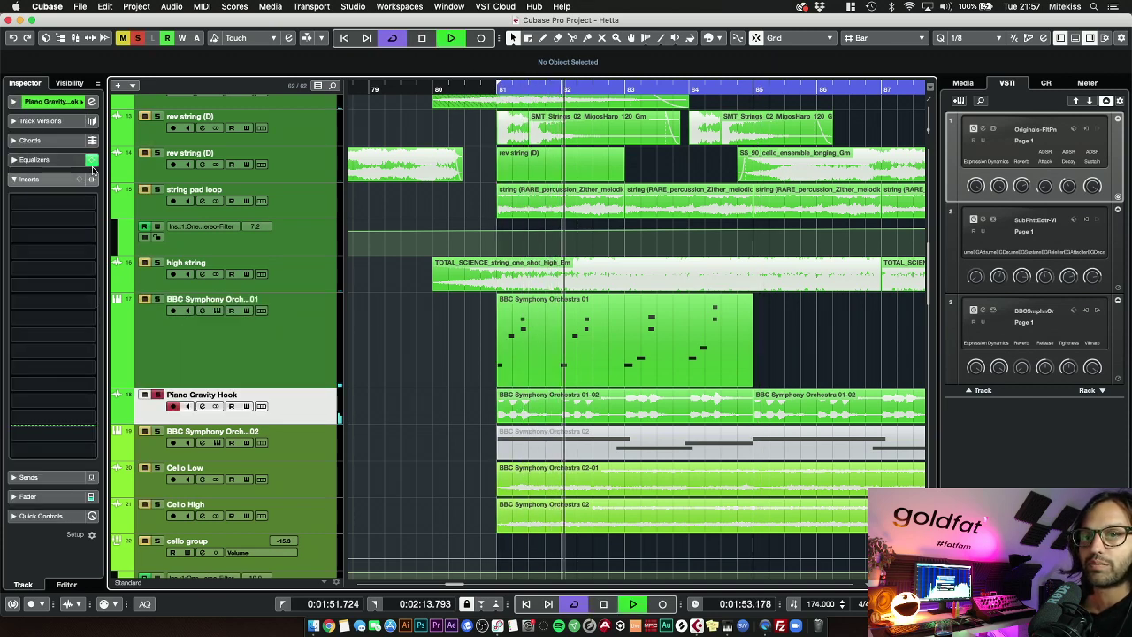
{"action": "left_click", "coordinate": [139, 41]}
Review the arrangement over a wider range of bars, up to the Lead track, with compact track heights
{"action": "scroll", "coordinate": [637, 336], "scroll_direction": "up", "scroll_amount": 8}
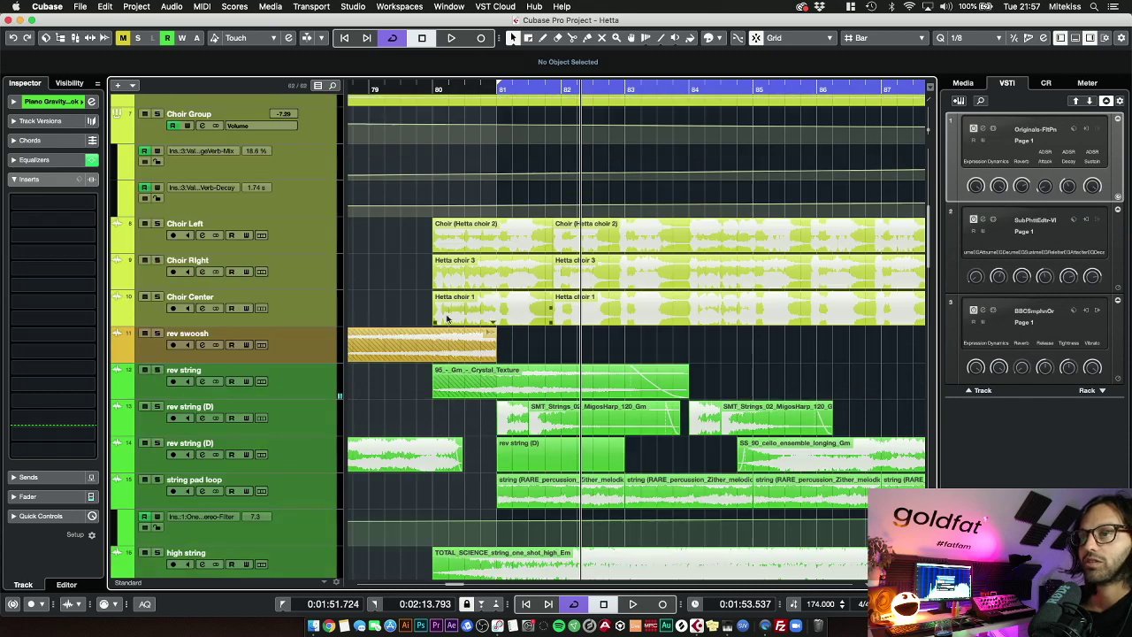
{"action": "key", "text": "g"}
{"action": "key", "text": "g"}
{"action": "key", "text": "g"}
{"action": "key", "text": "g"}
{"action": "key", "text": "g"}
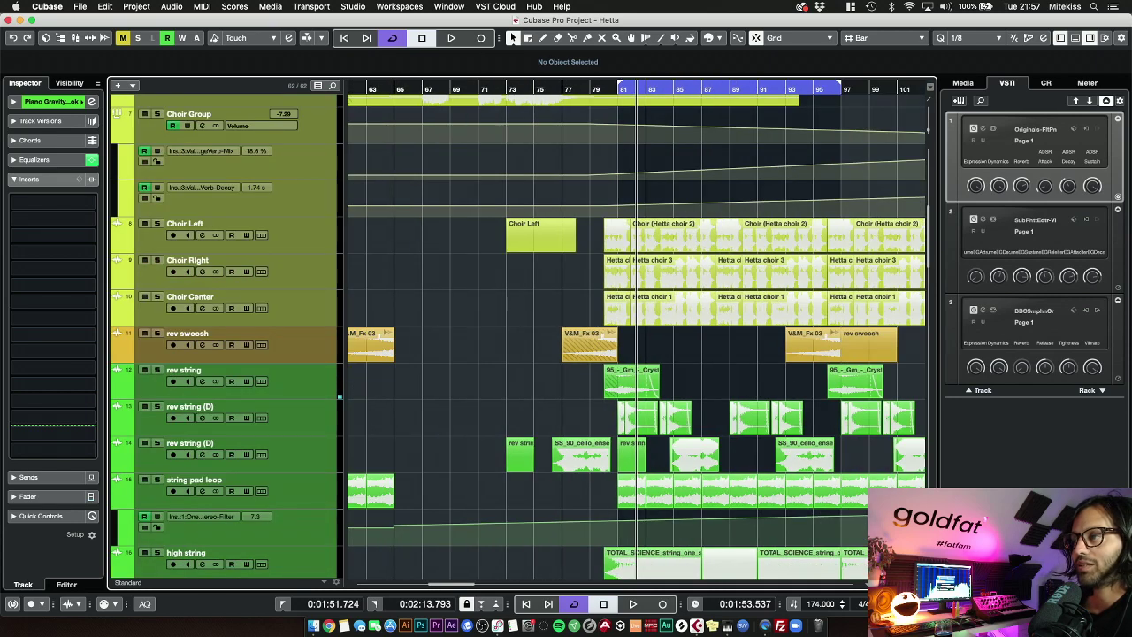
{"action": "scroll", "coordinate": [893, 345], "scroll_direction": "up", "scroll_amount": 8}
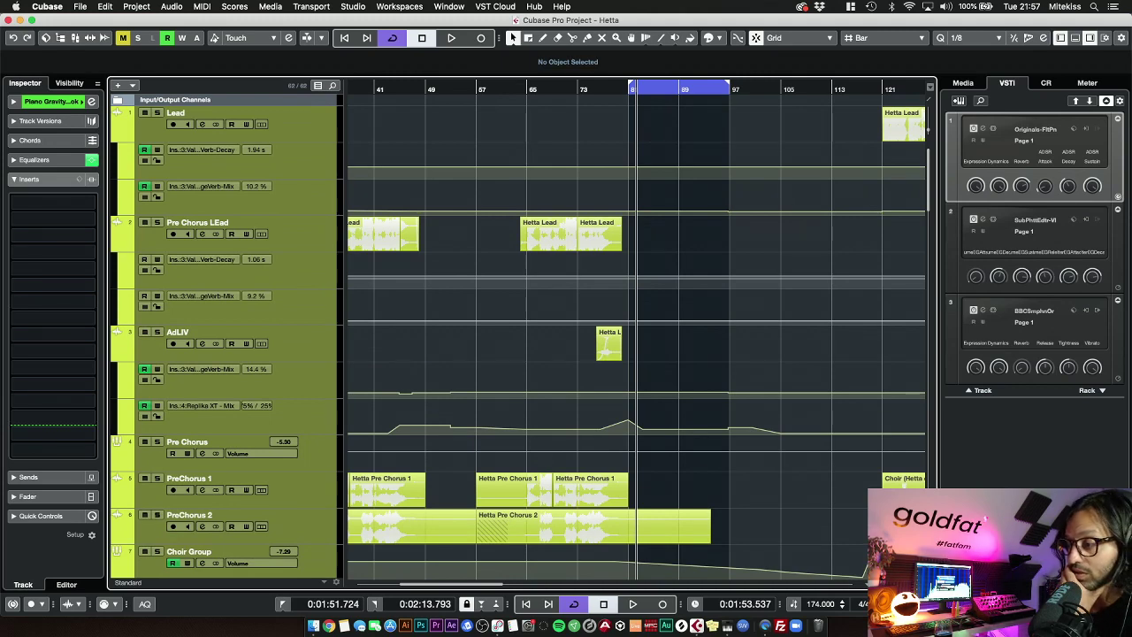
{"action": "key", "text": "shift+g"}
{"action": "key", "text": "shift+g"}
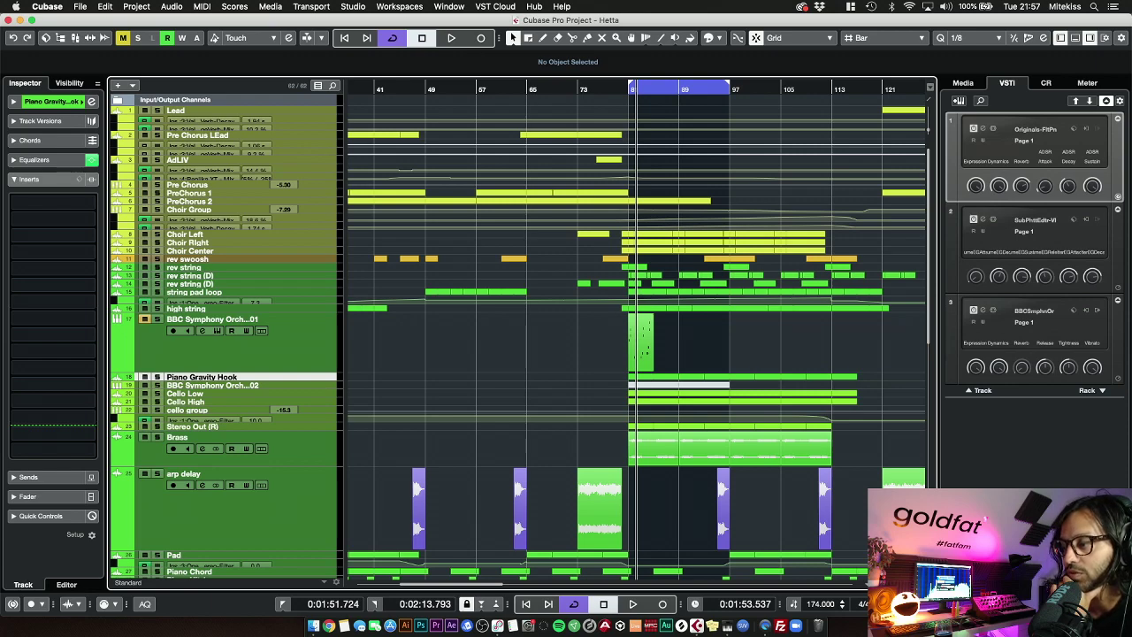
Enlarge the track heights, look over the lead vocals and their reverb automation from bar 1, and select the Pre Chorus LEad track
{"action": "key", "text": "shift+h"}
{"action": "key", "text": "shift+h"}
{"action": "key", "text": "shift+h"}
{"action": "key", "text": "shift+h"}
{"action": "key", "text": "shift+h"}
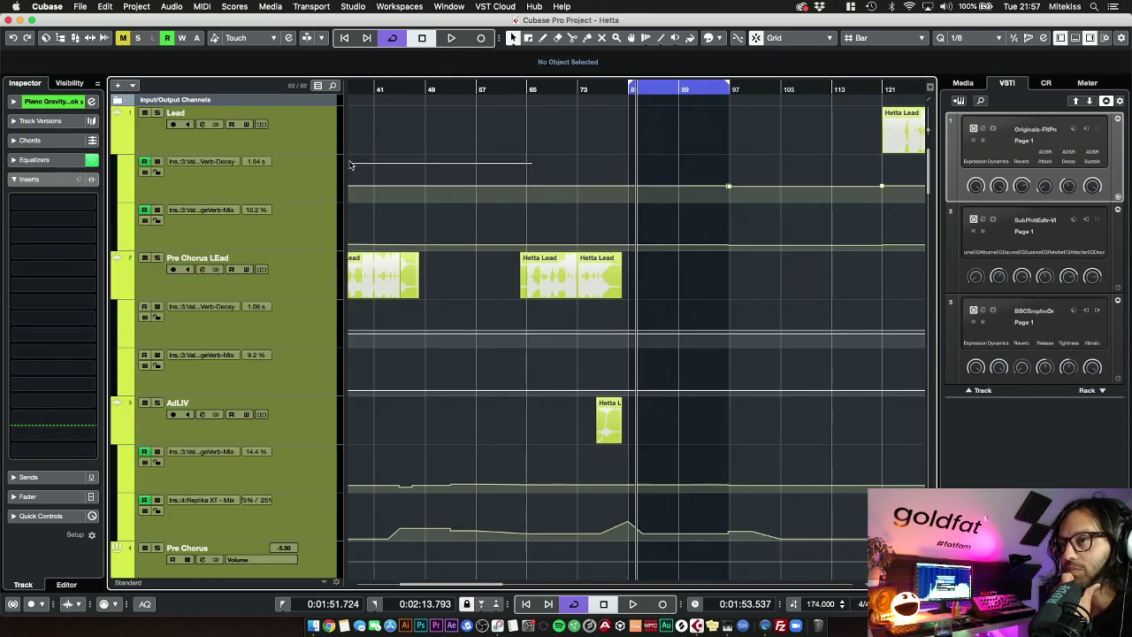
{"action": "scroll", "coordinate": [619, 164], "scroll_direction": "left", "scroll_amount": 5}
{"action": "scroll", "coordinate": [727, 149], "scroll_direction": "down", "scroll_amount": 1}
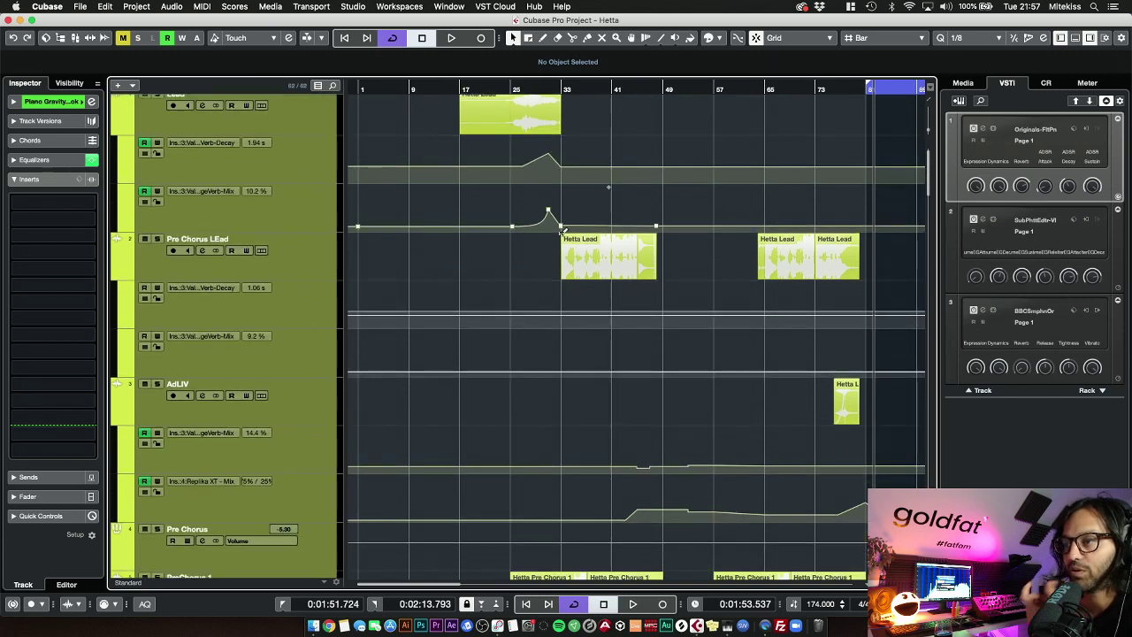
{"action": "left_click", "coordinate": [307, 278]}
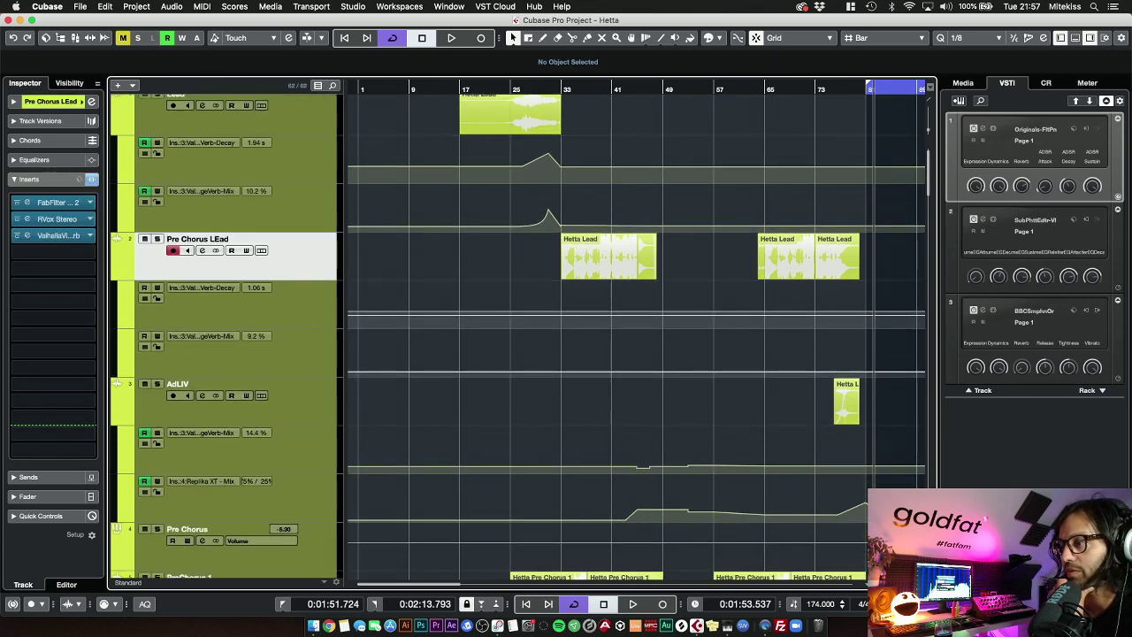
Reduce all track heights and look over the tracks from Lead down to BBC Symphony Orchestra 01
{"action": "key", "text": "shift+g"}
{"action": "key", "text": "shift+g"}
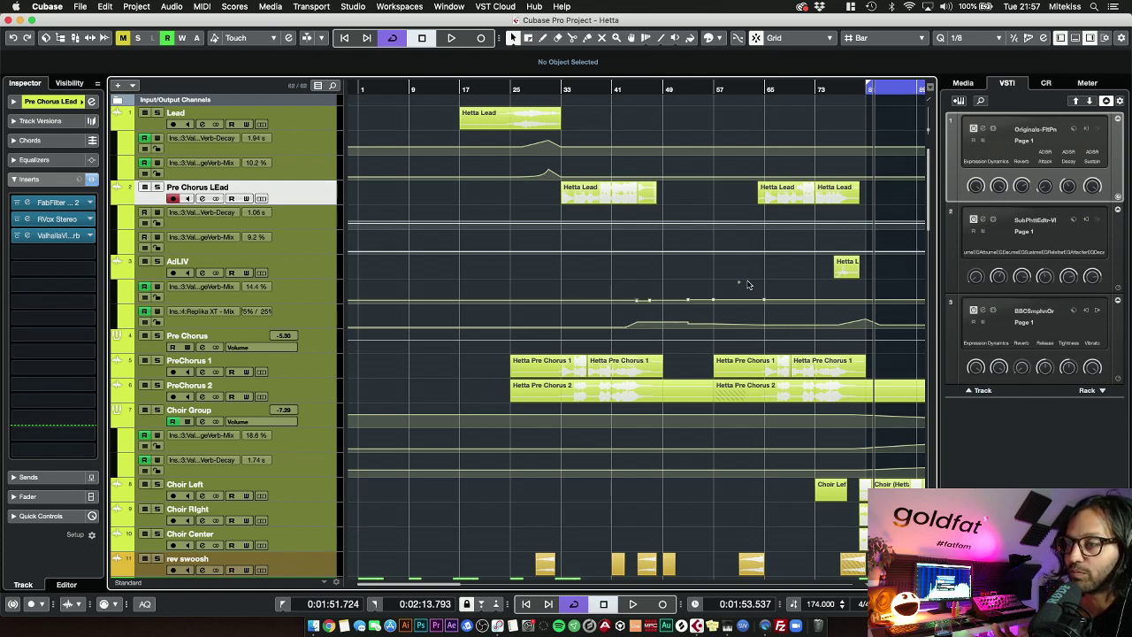
{"action": "scroll", "coordinate": [719, 266], "scroll_direction": "down", "scroll_amount": 5}
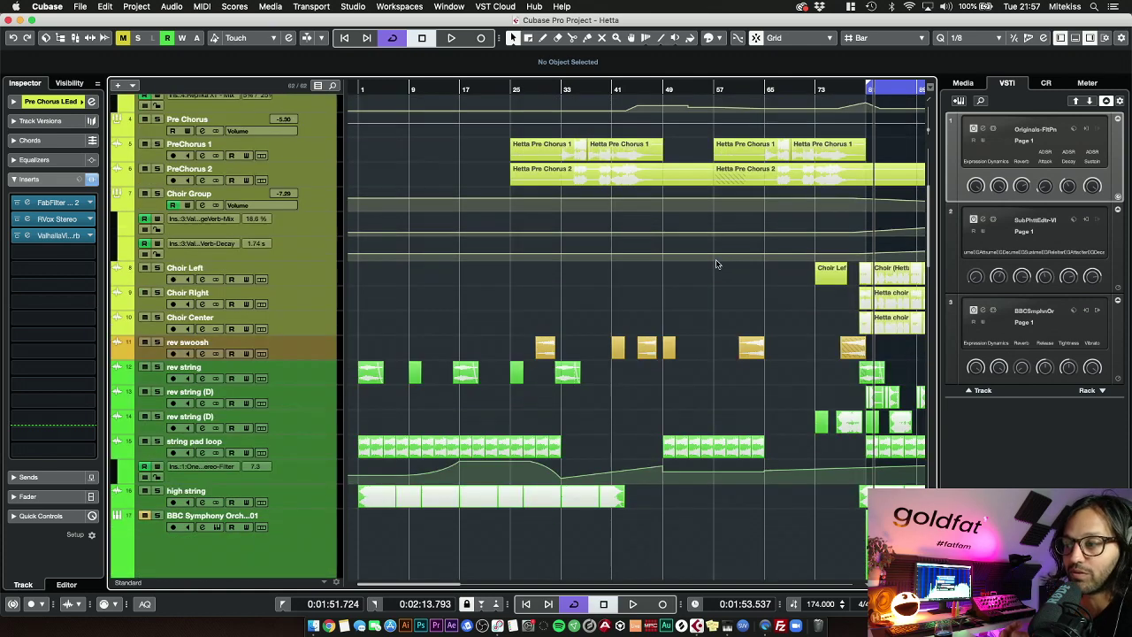
{"action": "scroll", "coordinate": [717, 262], "scroll_direction": "up", "scroll_amount": 5}
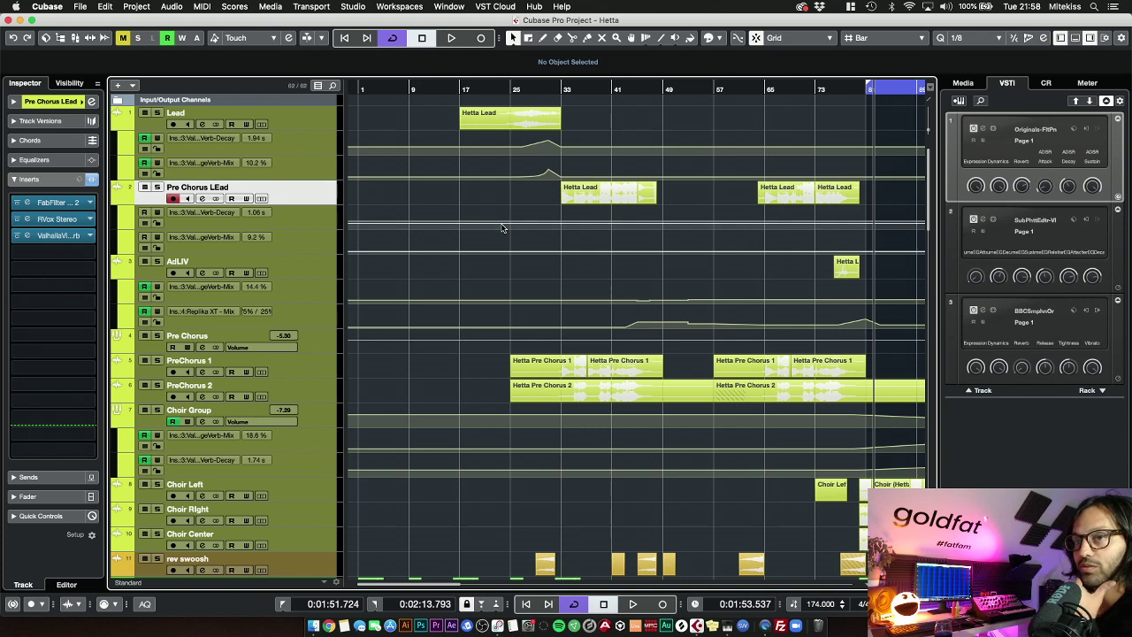
Enlarge the Pre Chorus LEad track, solo it and play from shortly before bar 33 with its inserts bypassed
{"action": "left_click_drag", "start_coordinate": [307, 208], "coordinate": [310, 252]}
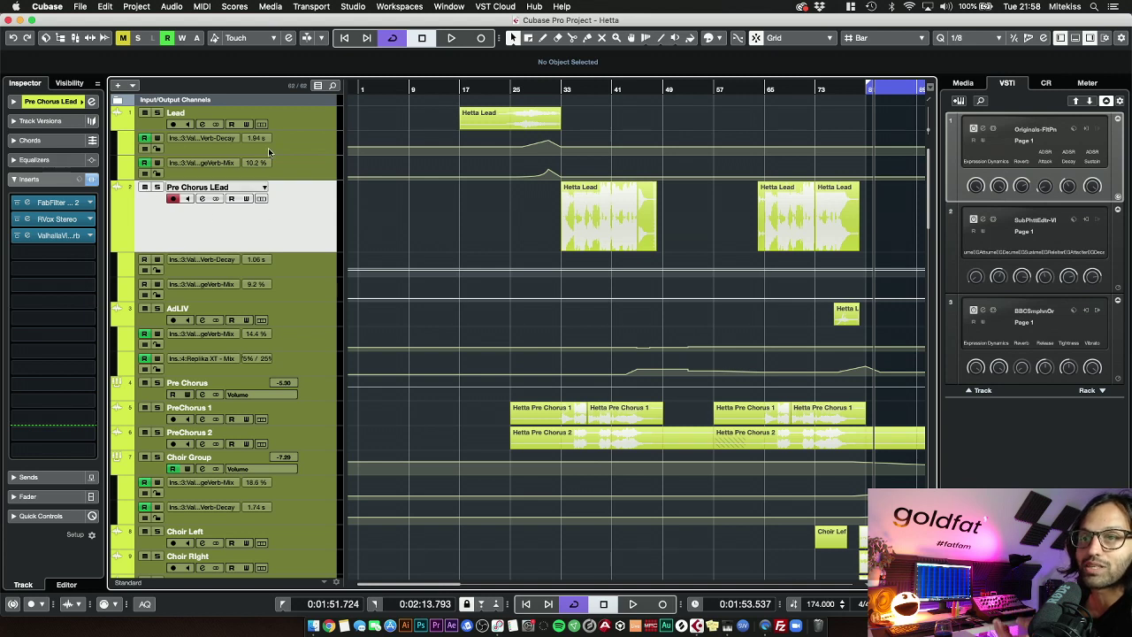
{"action": "left_click", "coordinate": [547, 93]}
{"action": "key", "text": "space"}
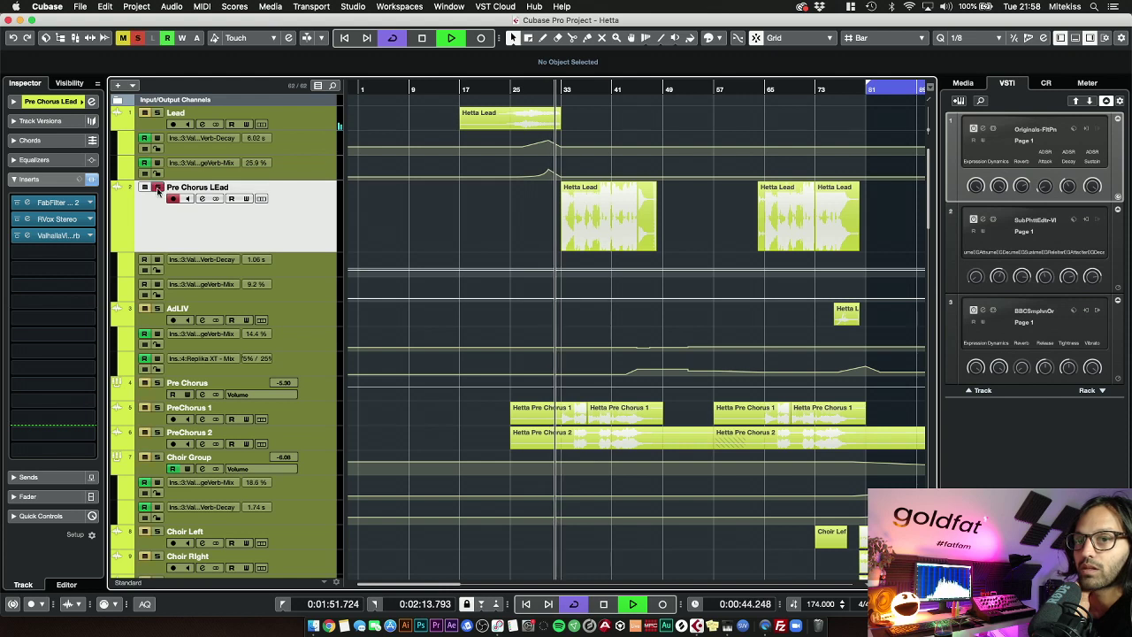
{"action": "left_click", "coordinate": [157, 189]}
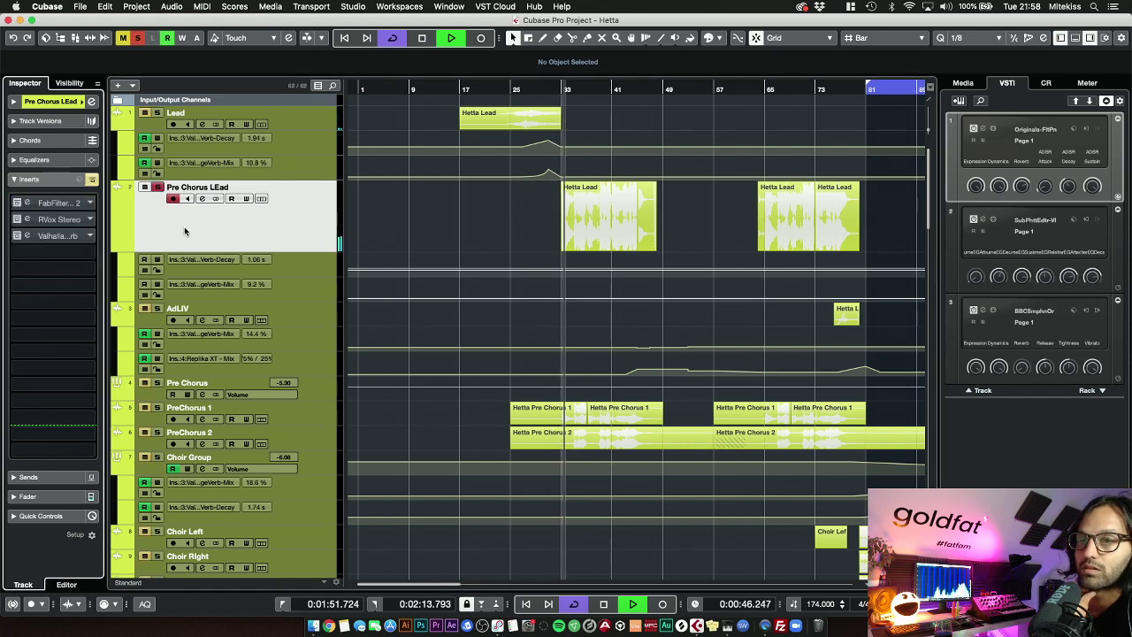
Raise the Pre Chorus LEad fader to 6.02 dB while the vocal plays without its inserts, and stop playback
{"action": "left_click", "coordinate": [27, 496]}
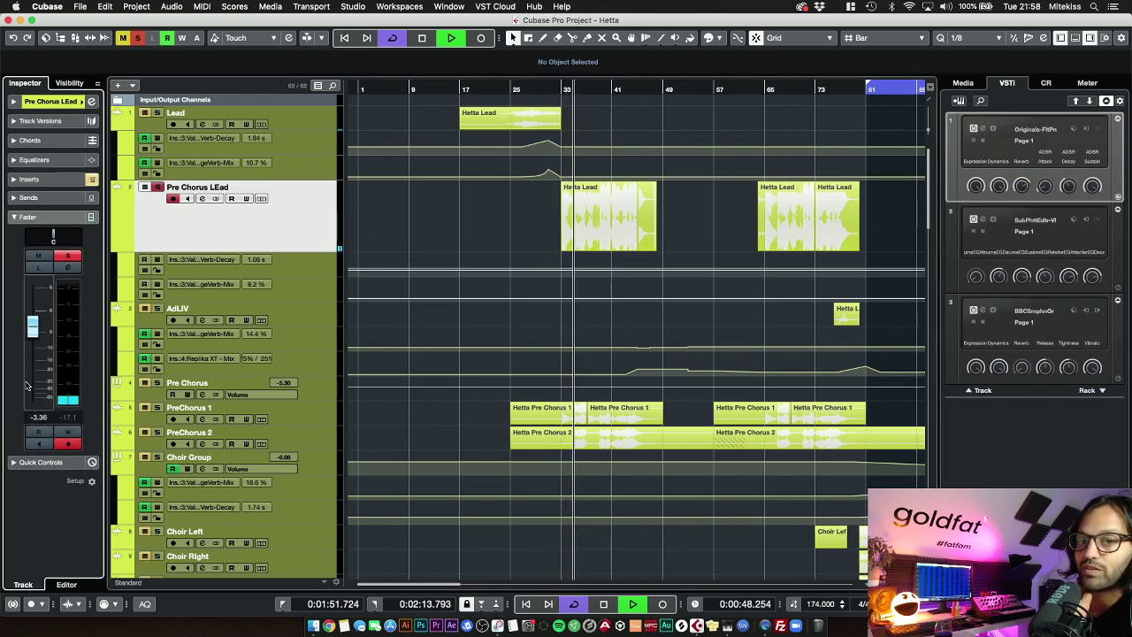
{"action": "left_click_drag", "start_coordinate": [33, 325], "coordinate": [35, 292]}
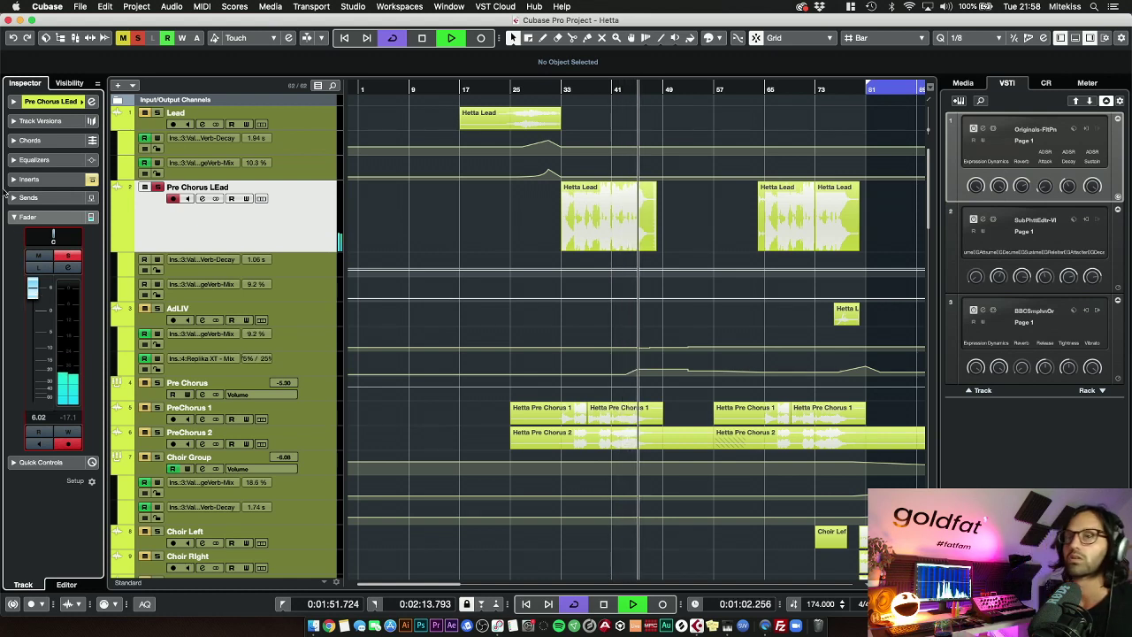
{"action": "key", "text": "space"}
Re-enable the FabFilter Pro-Q 2 insert on Pre Chorus LEad, resume playback and move the plug-in window below the vocal clips
{"action": "left_click", "coordinate": [31, 179]}
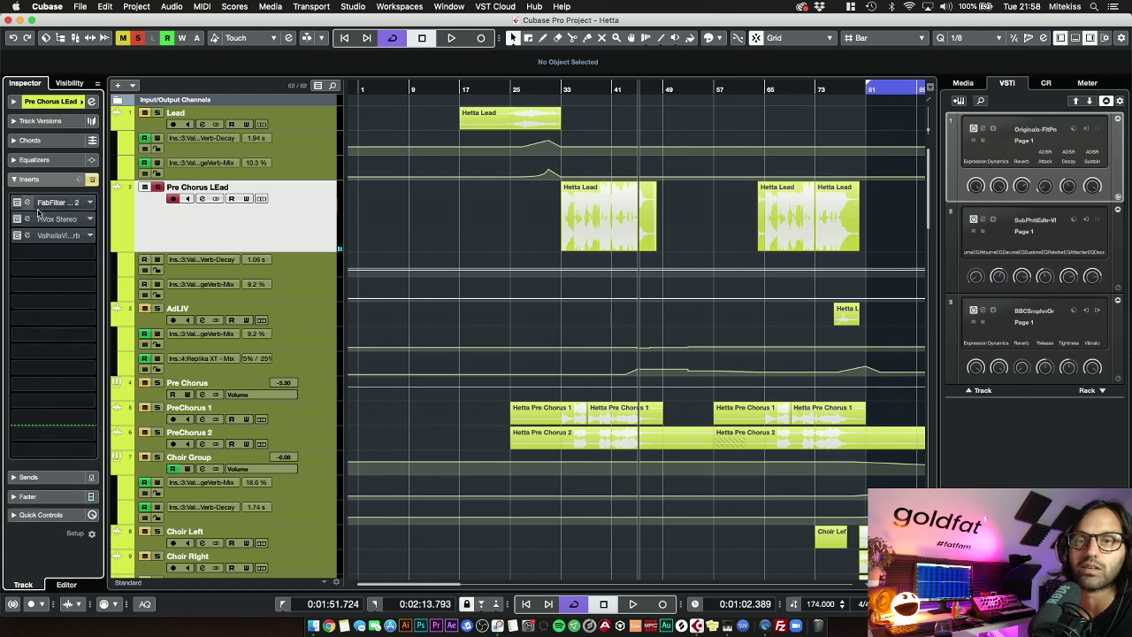
{"action": "left_click", "coordinate": [16, 205]}
{"action": "key", "text": "space"}
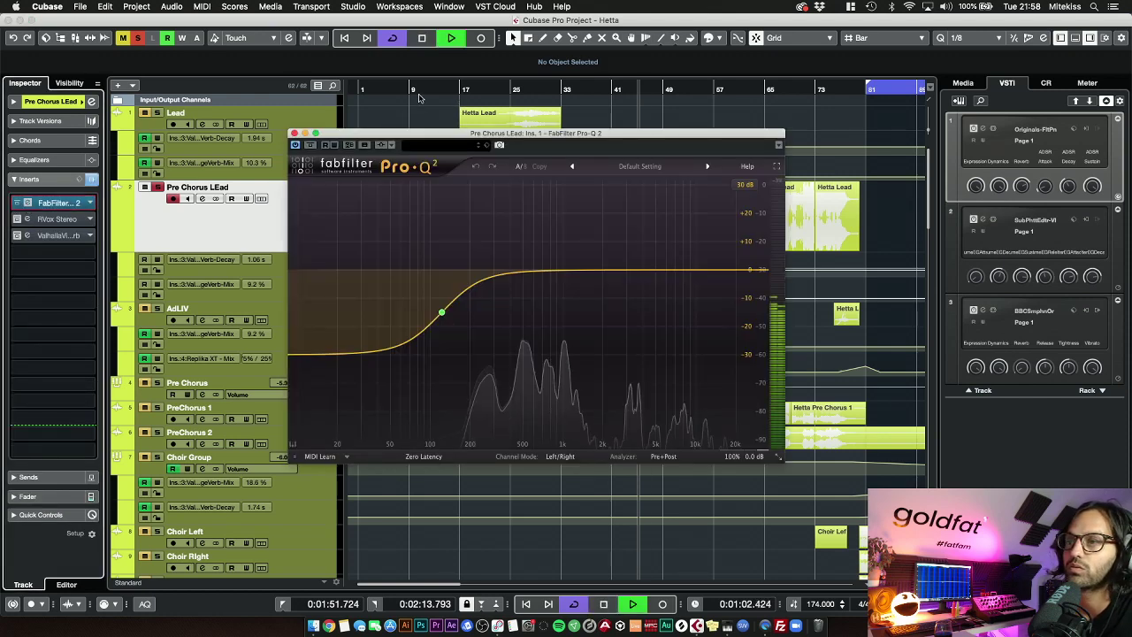
{"action": "left_click_drag", "start_coordinate": [416, 132], "coordinate": [557, 260]}
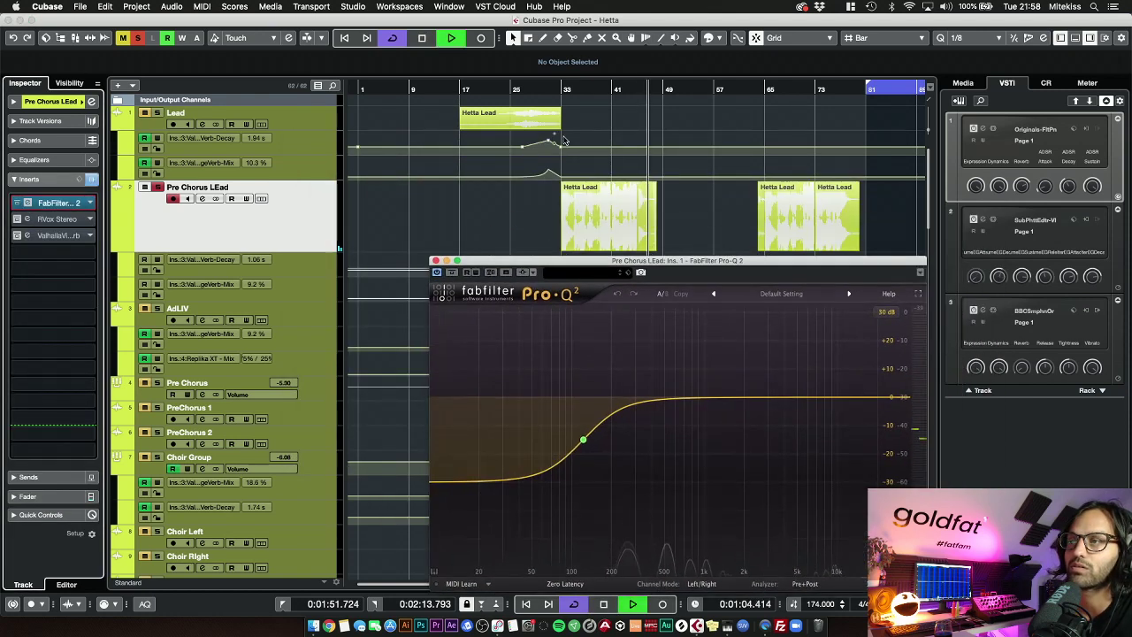
Re-enable the RVox Stereo insert, bring its window over the project and lower the Pre Chorus LEad fader to -3.85 dB
{"action": "left_click", "coordinate": [16, 220]}
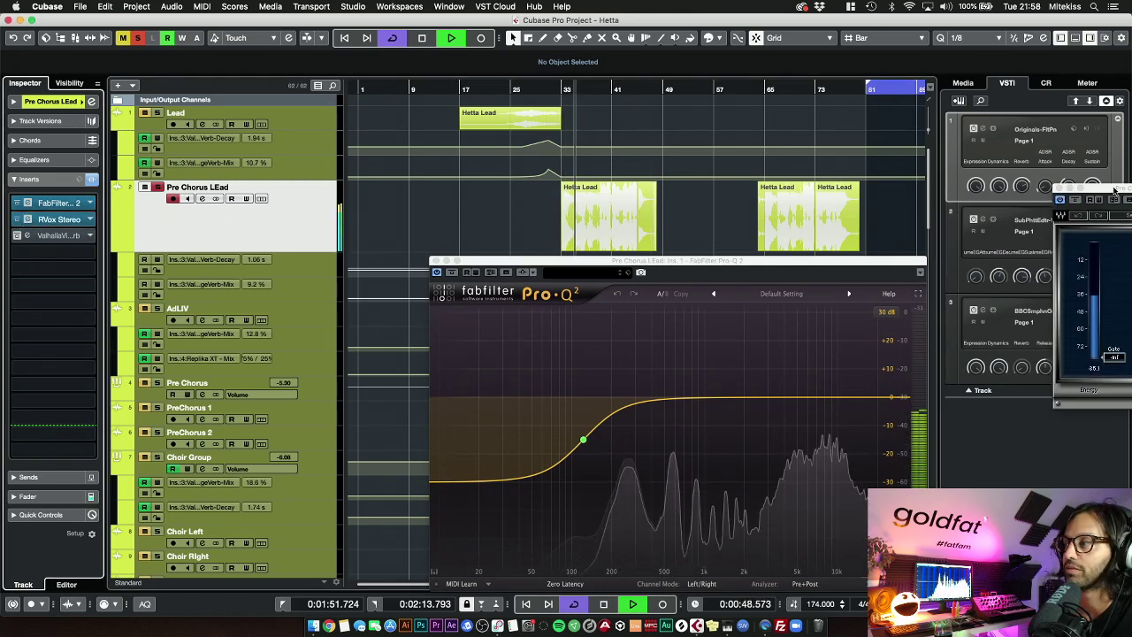
{"action": "left_click_drag", "start_coordinate": [1114, 190], "coordinate": [669, 177]}
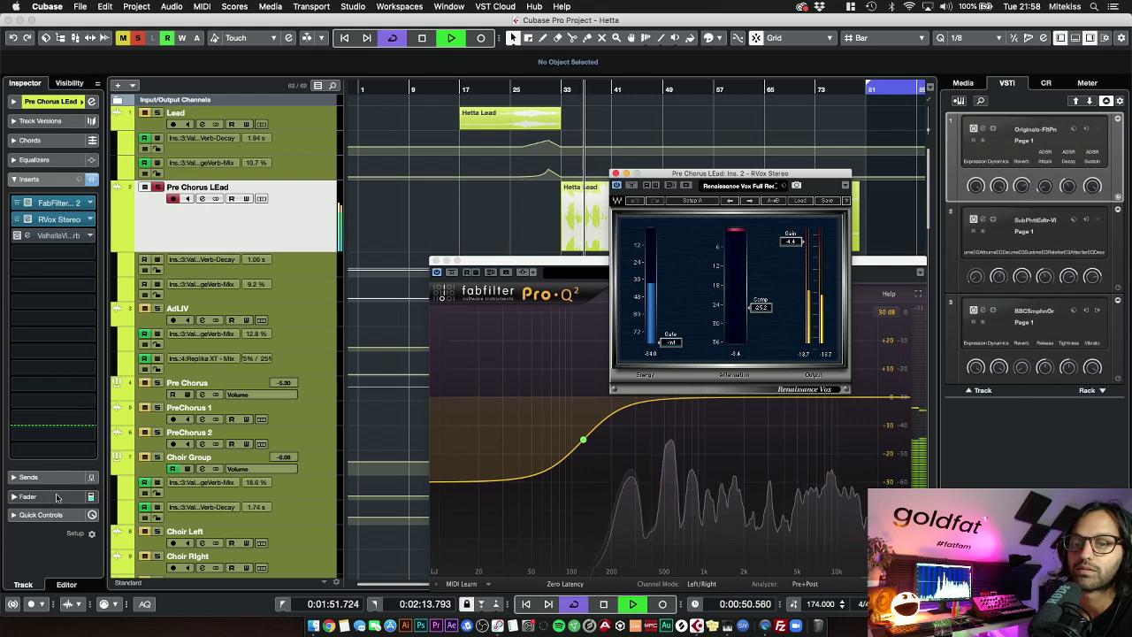
{"action": "left_click", "coordinate": [27, 496]}
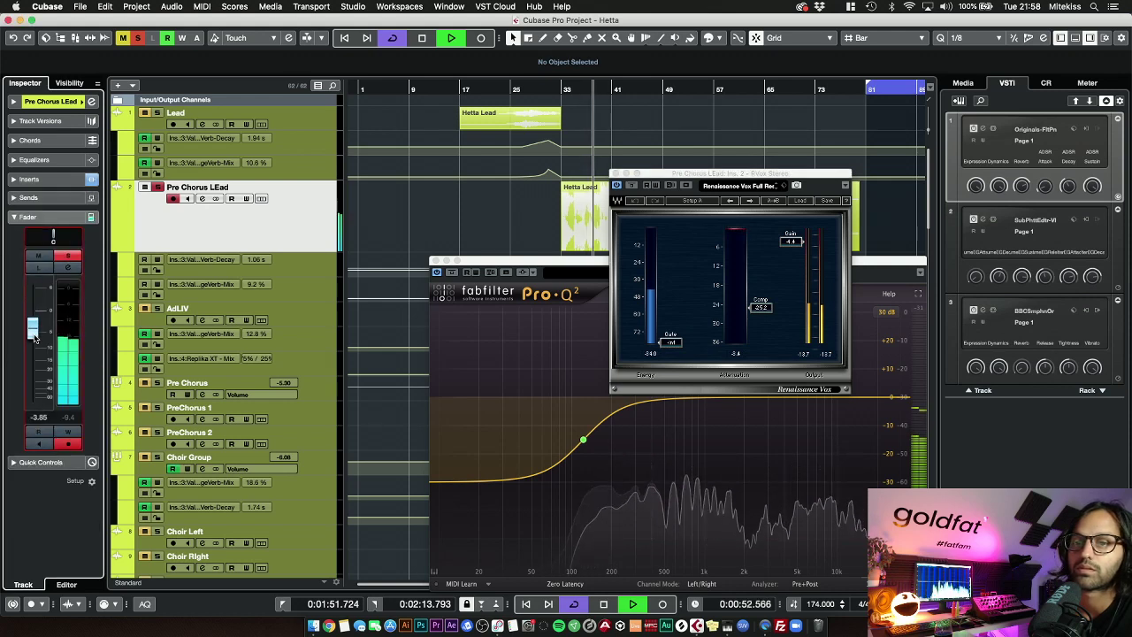
Re-enable the ValhallaVintageVerb insert on Pre Chorus LEad and move its window fully into view
{"action": "left_click", "coordinate": [65, 183]}
{"action": "left_click", "coordinate": [27, 236]}
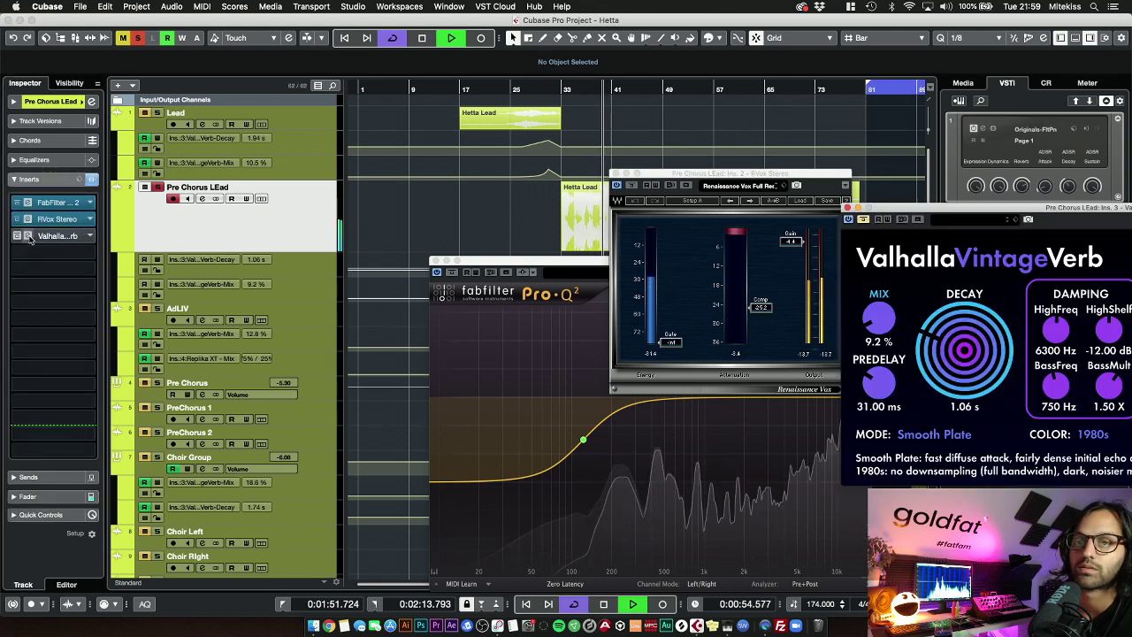
{"action": "left_click", "coordinate": [840, 204]}
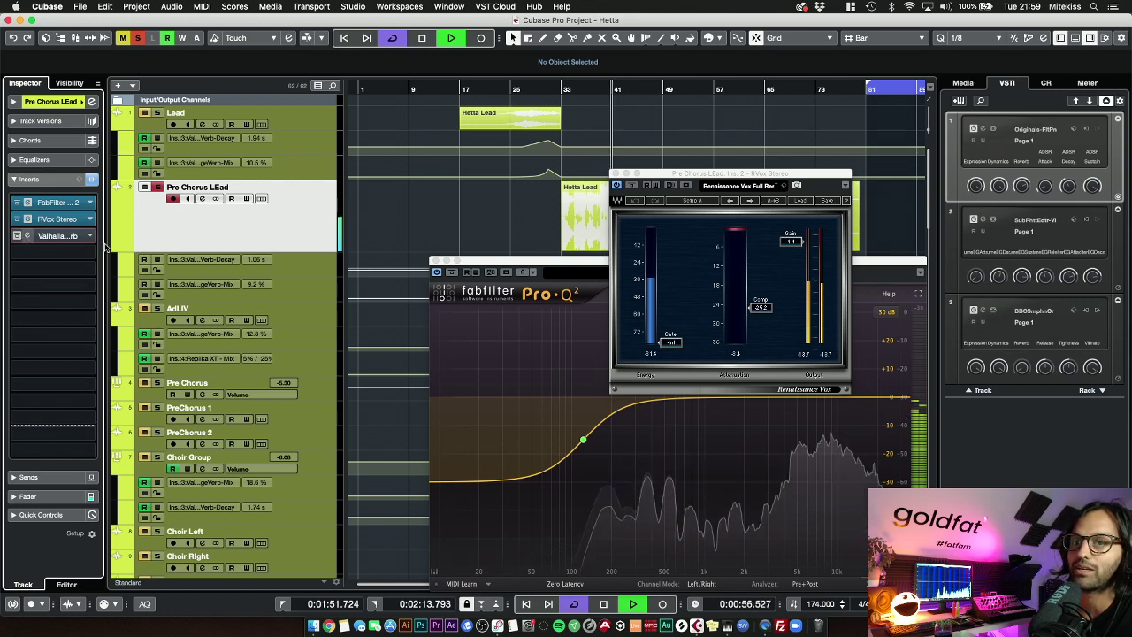
{"action": "left_click", "coordinate": [27, 236]}
{"action": "left_click_drag", "start_coordinate": [908, 212], "coordinate": [378, 232]}
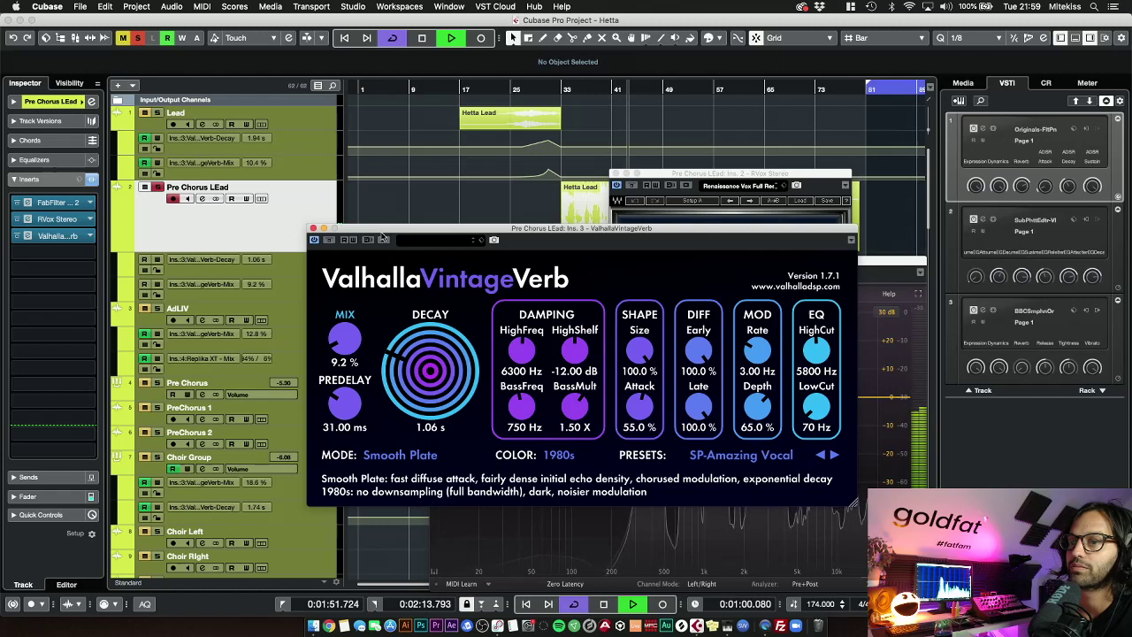
Close the ValhallaVintageVerb, RVox Stereo and FabFilter Pro-Q 2 windows
{"action": "left_click", "coordinate": [313, 230]}
{"action": "left_click", "coordinate": [614, 174]}
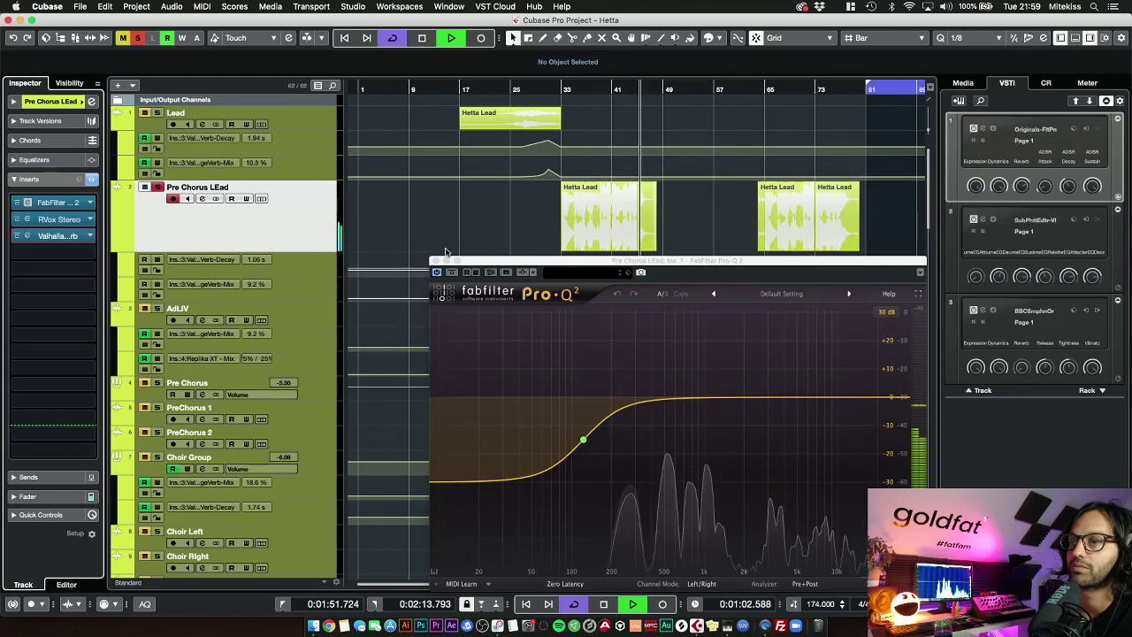
{"action": "left_click", "coordinate": [435, 261]}
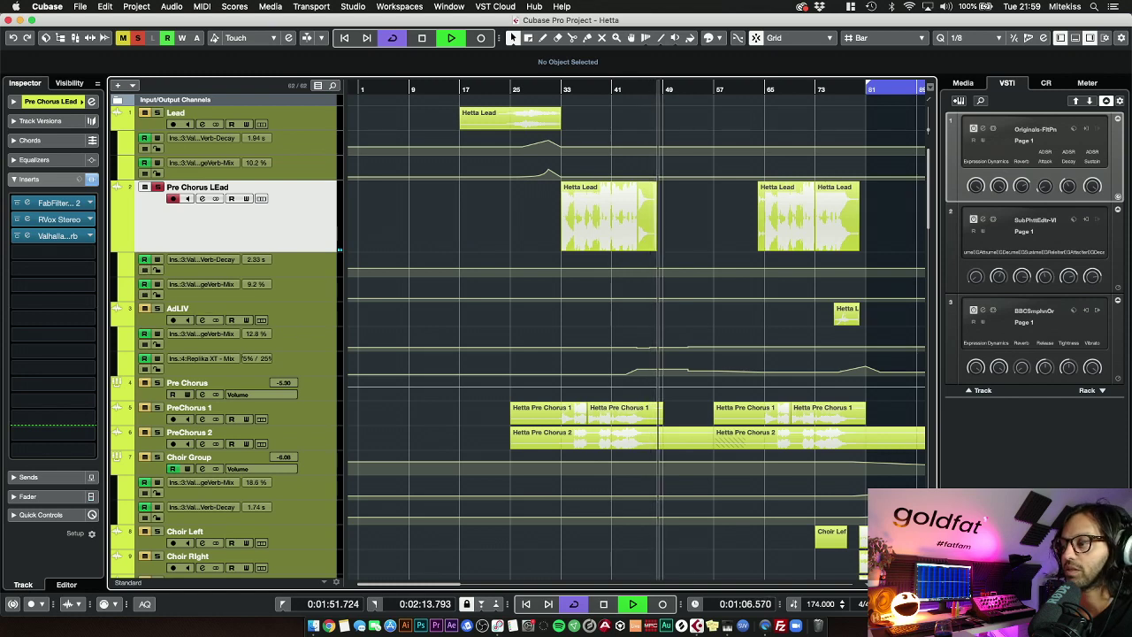
Select the Lead track, solo it alongside Pre Chorus LEad and play from bar 25
{"action": "key", "text": "g"}
{"action": "key", "text": "g"}
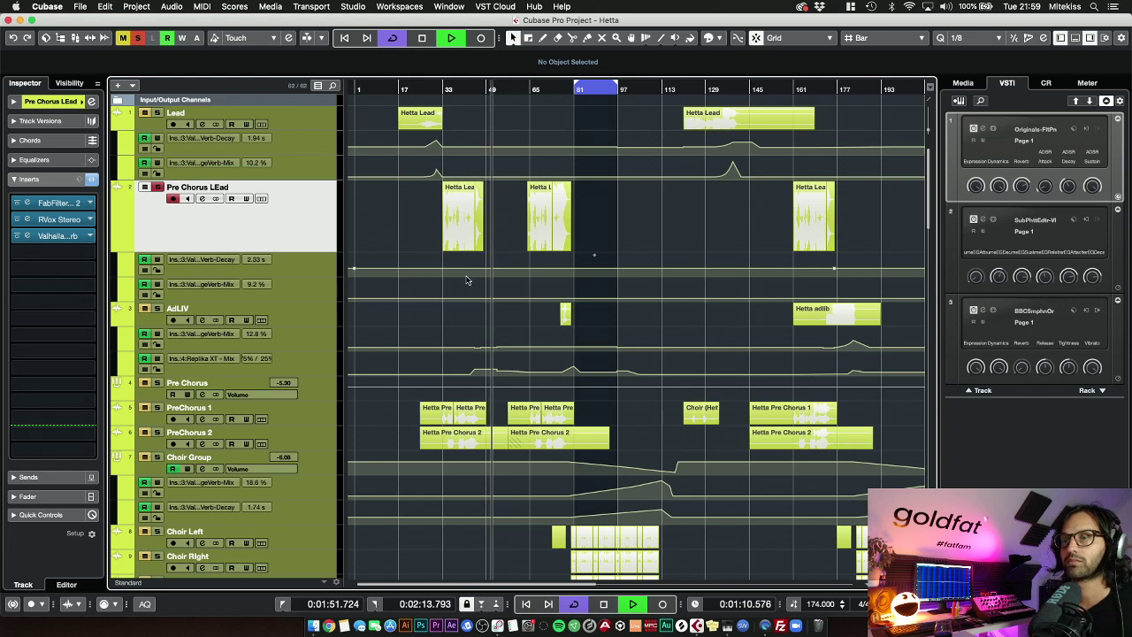
{"action": "left_click", "coordinate": [420, 89]}
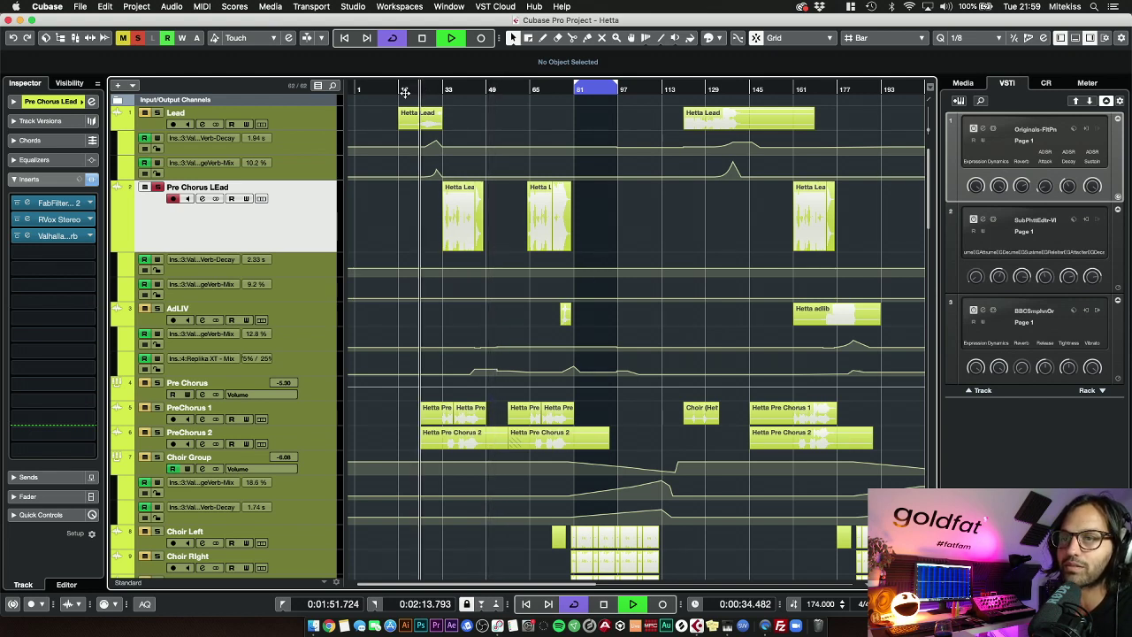
{"action": "left_click", "coordinate": [144, 116]}
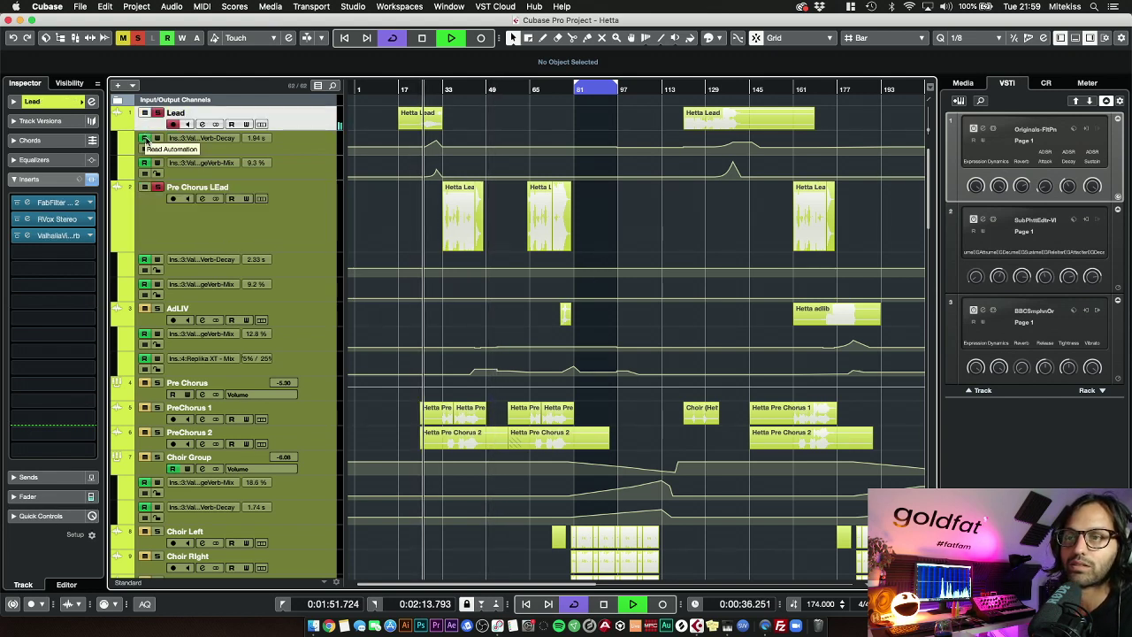
Enlarge the Lead's reverb Mix automation lane and watch ValhallaVintageVerb's Mix and Decay during playback, closing its window
{"action": "left_click", "coordinate": [300, 178]}
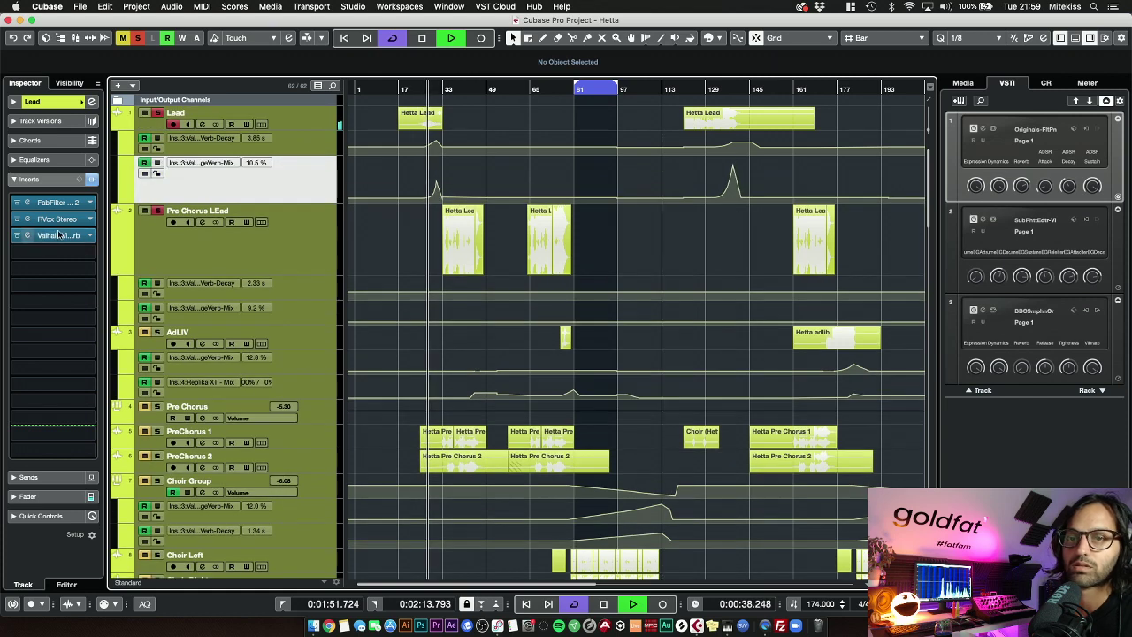
{"action": "left_click", "coordinate": [32, 237]}
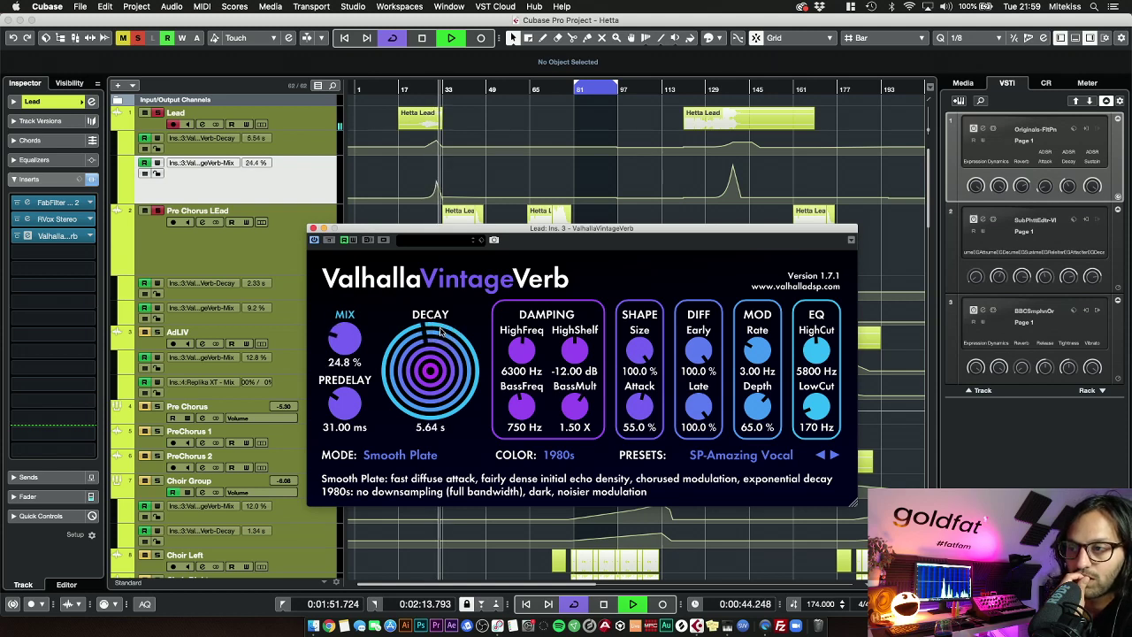
{"action": "left_click", "coordinate": [313, 230]}
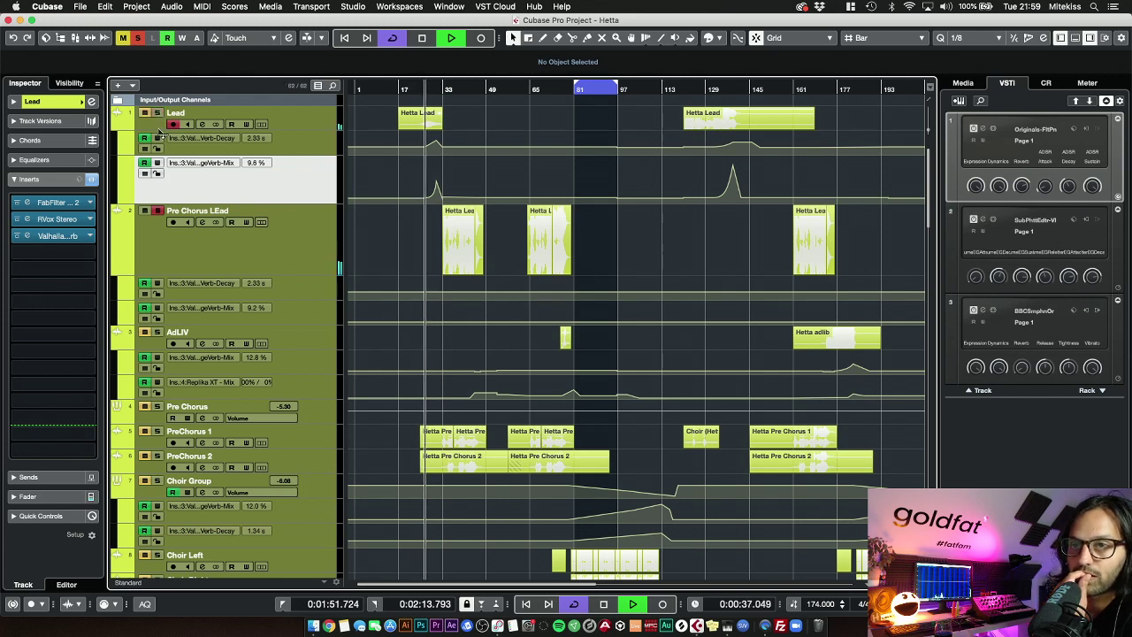
Solo Pre Chorus LEad together with Pre Chorus, PreChorus 1 and PreChorus 2, and select those three added tracks in turn
{"action": "left_click", "coordinate": [157, 212]}
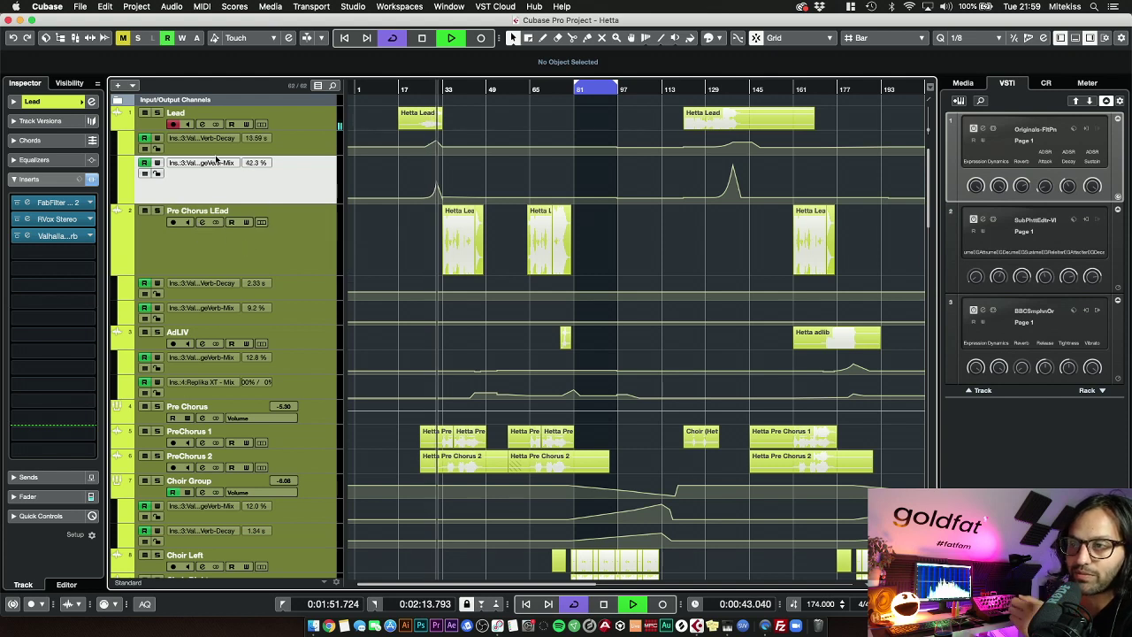
{"action": "left_click", "coordinate": [156, 211]}
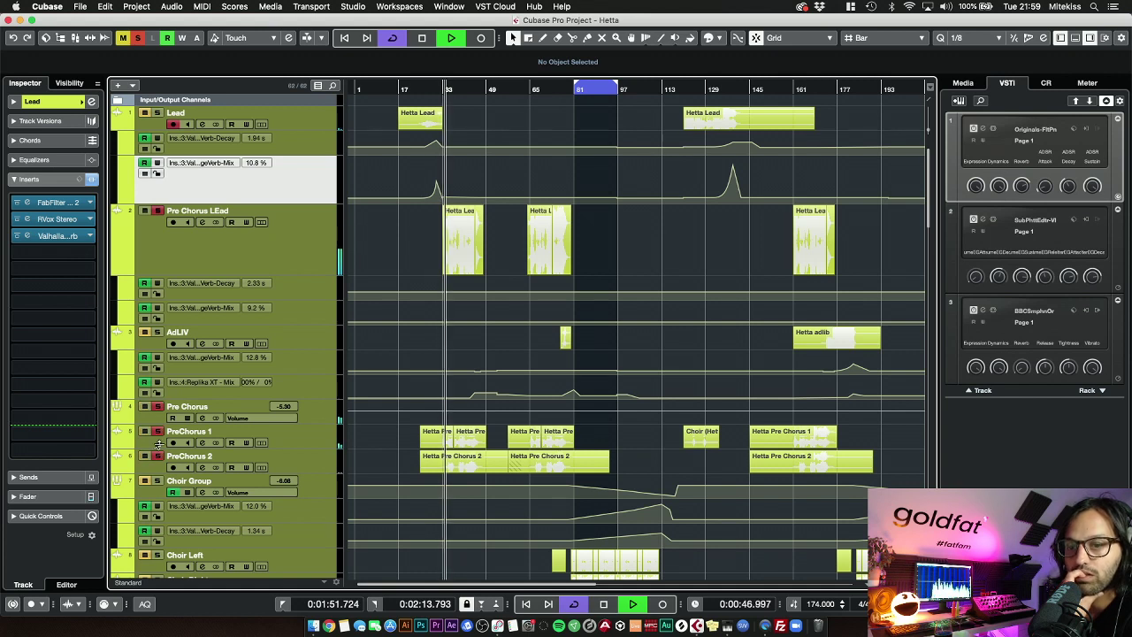
{"action": "left_click", "coordinate": [227, 412]}
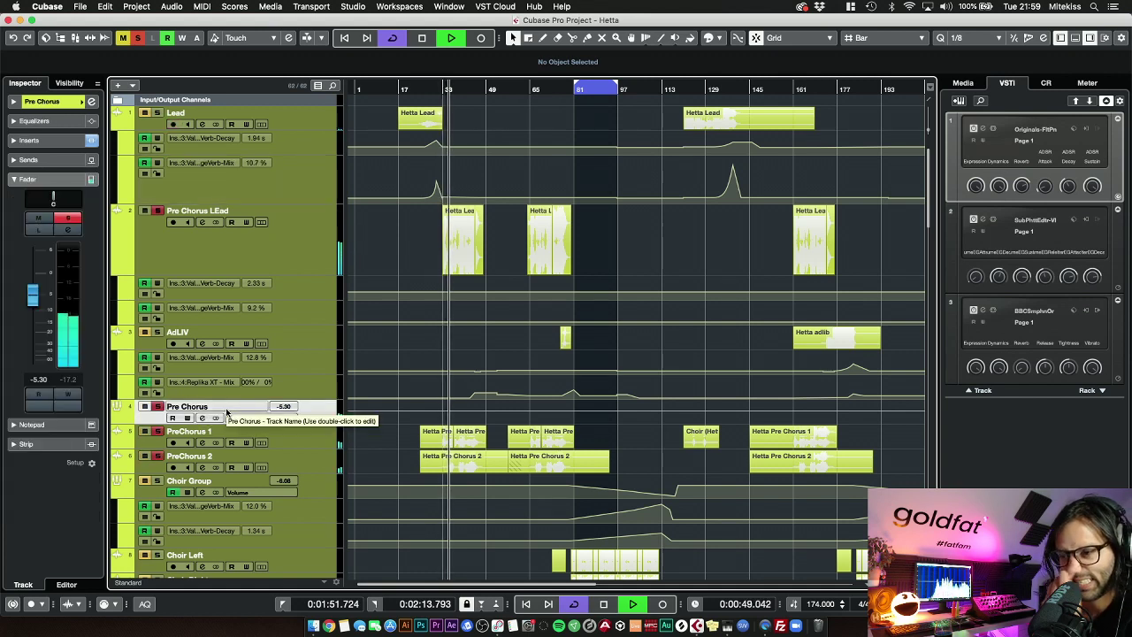
{"action": "left_click", "coordinate": [298, 433]}
{"action": "key", "text": "Down"}
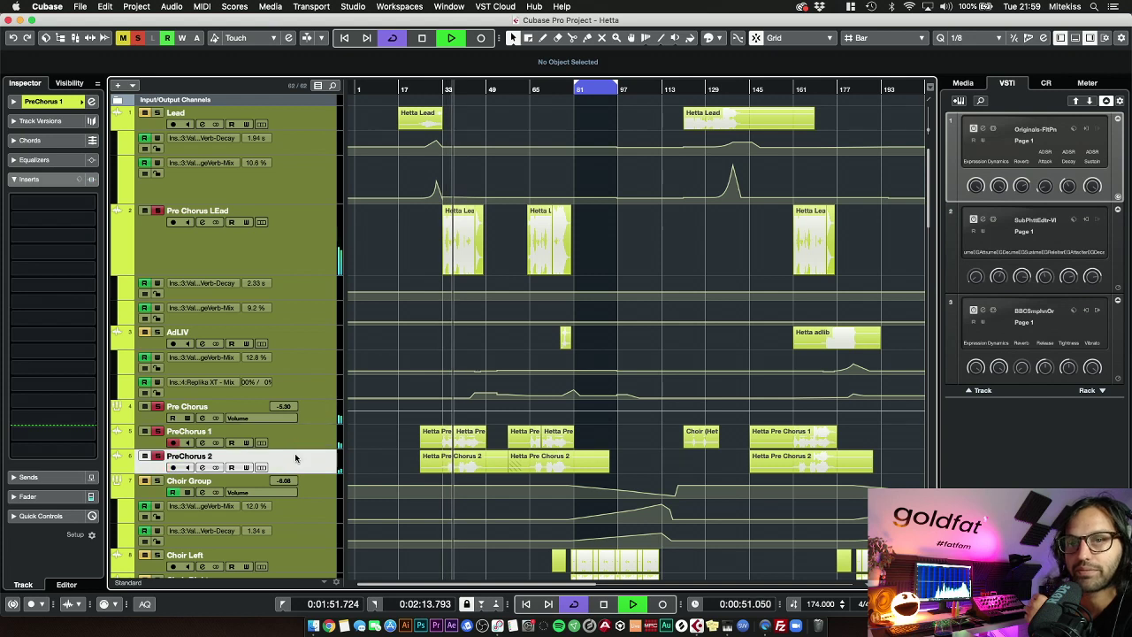
Stop playback and show the insert effects of the Pre Chorus group track
{"action": "key", "text": "space"}
{"action": "left_click", "coordinate": [312, 412]}
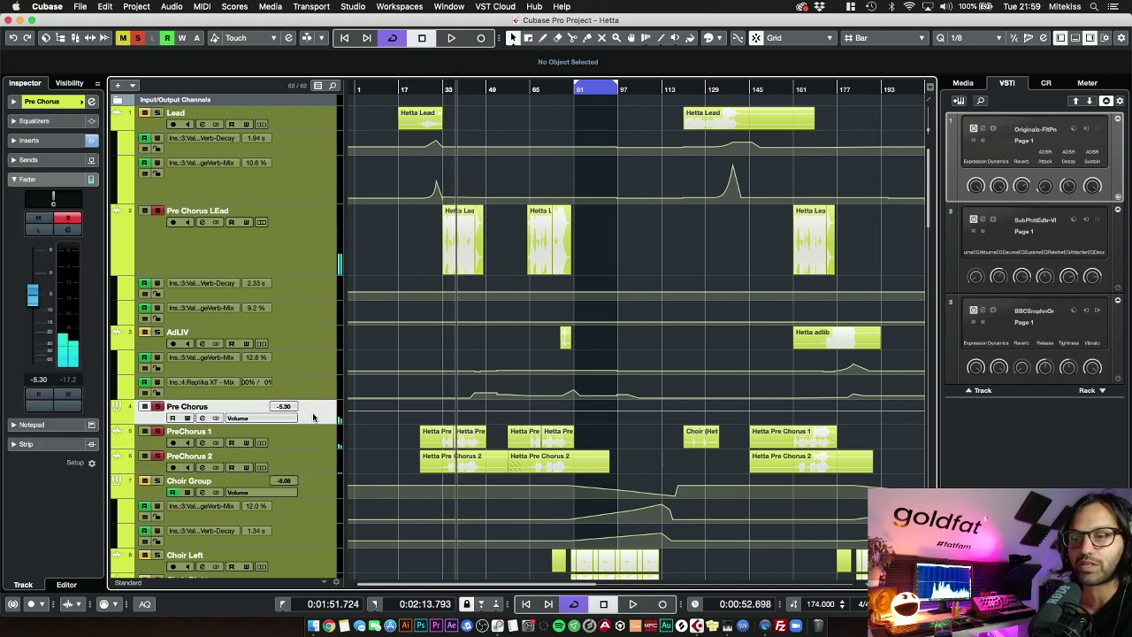
{"action": "left_click", "coordinate": [309, 445]}
{"action": "left_click", "coordinate": [311, 413]}
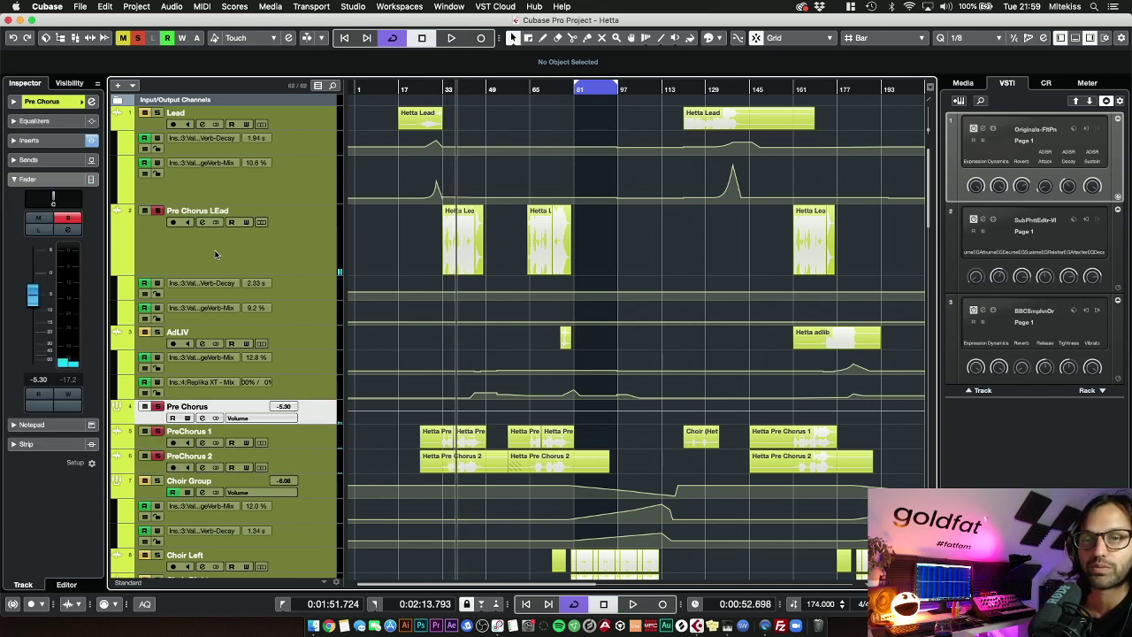
{"action": "left_click", "coordinate": [30, 140]}
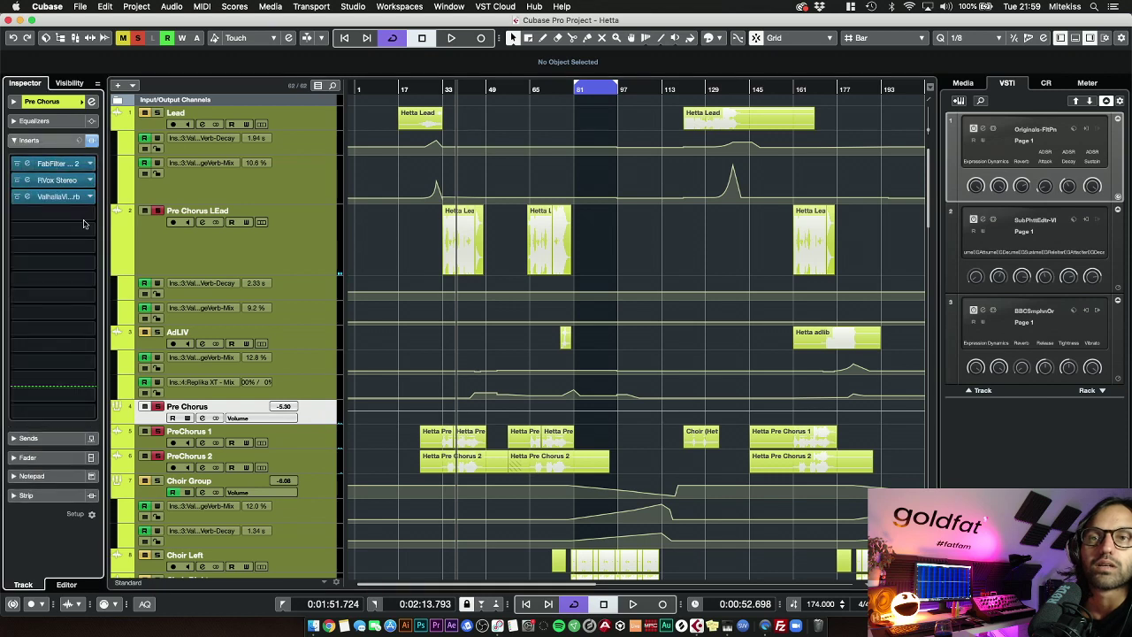
Open and close Pre Chorus's ValhallaVintageVerb, RVox Stereo and FabFilter Pro-Q 2 inserts one after another
{"action": "left_click", "coordinate": [28, 198]}
{"action": "left_click", "coordinate": [28, 197]}
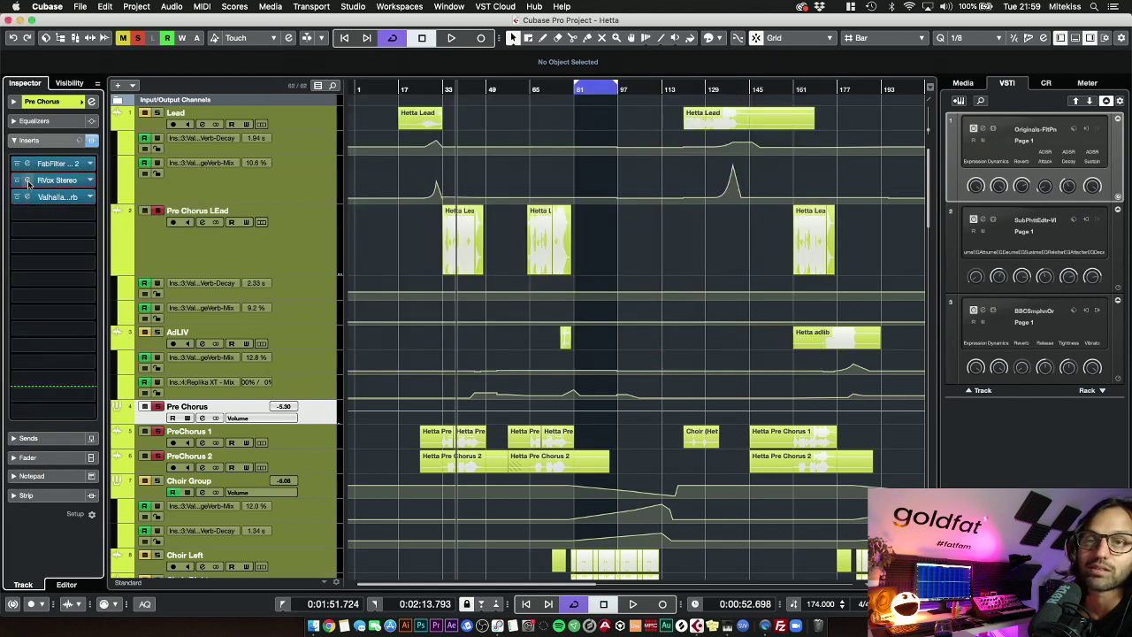
{"action": "left_click", "coordinate": [28, 182]}
{"action": "left_click", "coordinate": [27, 182]}
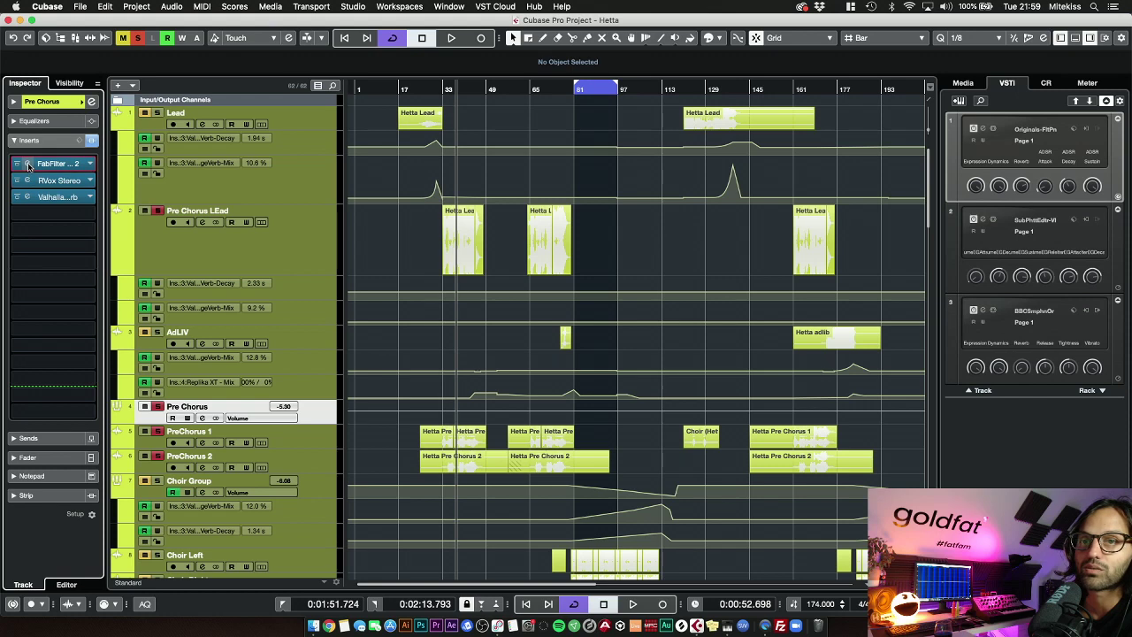
{"action": "left_click", "coordinate": [29, 165]}
{"action": "left_click", "coordinate": [29, 166]}
Resume playback and view the Pre Chorus group's RVox Stereo compressor at work, closing its window
{"action": "key", "text": "space"}
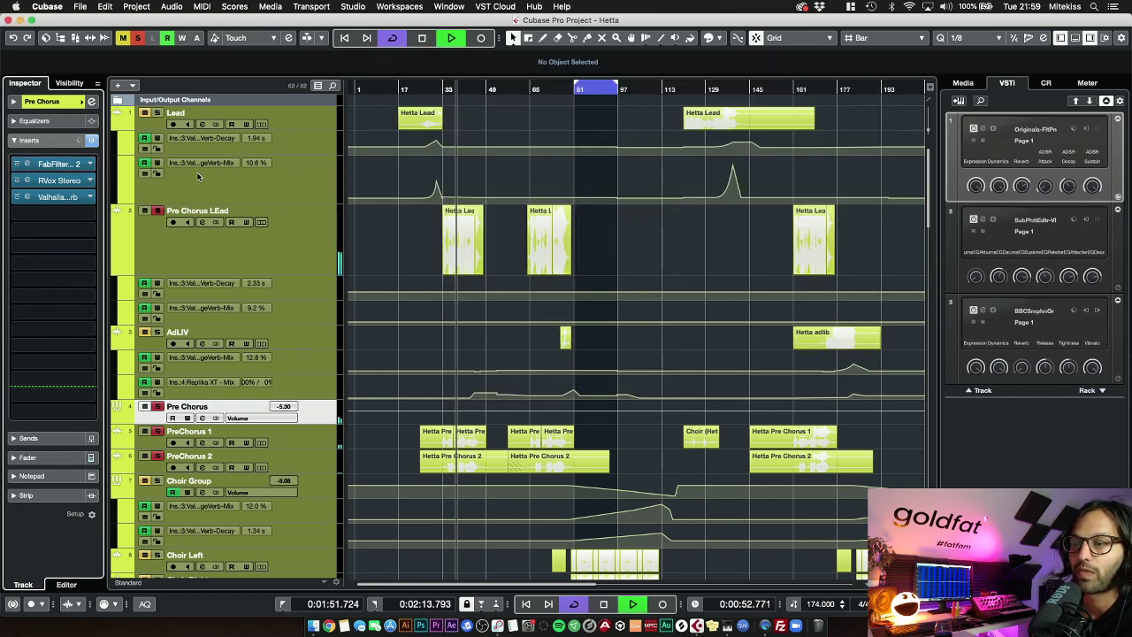
{"action": "left_click", "coordinate": [28, 180]}
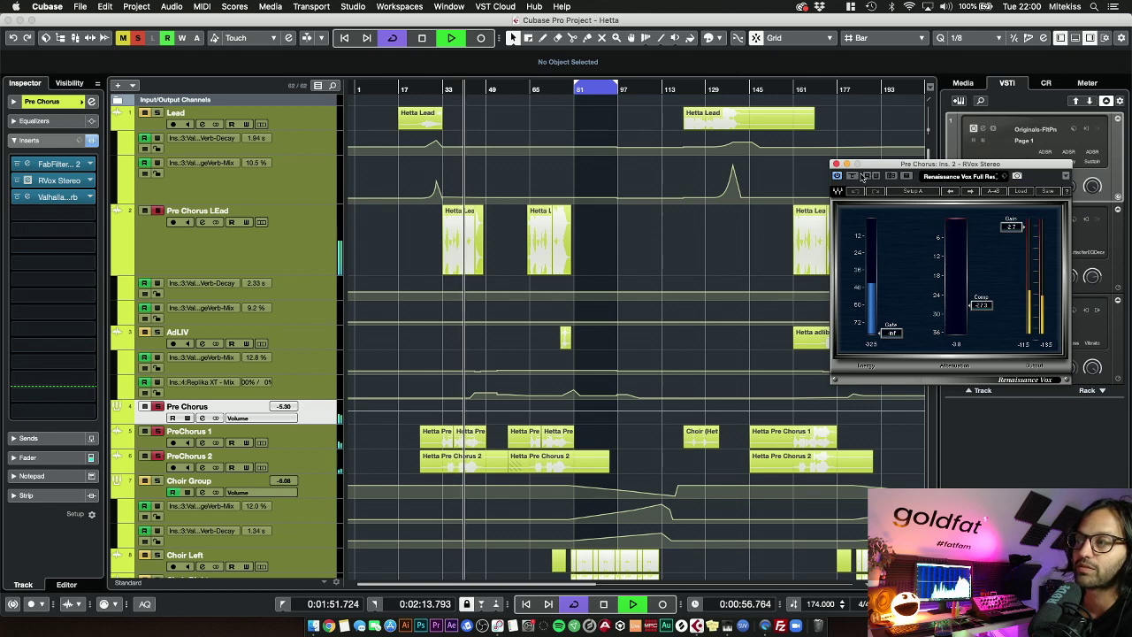
{"action": "left_click", "coordinate": [836, 165]}
{"action": "scroll", "coordinate": [635, 237], "scroll_direction": "down", "scroll_amount": 3}
{"action": "scroll", "coordinate": [637, 235], "scroll_direction": "down", "scroll_amount": 4}
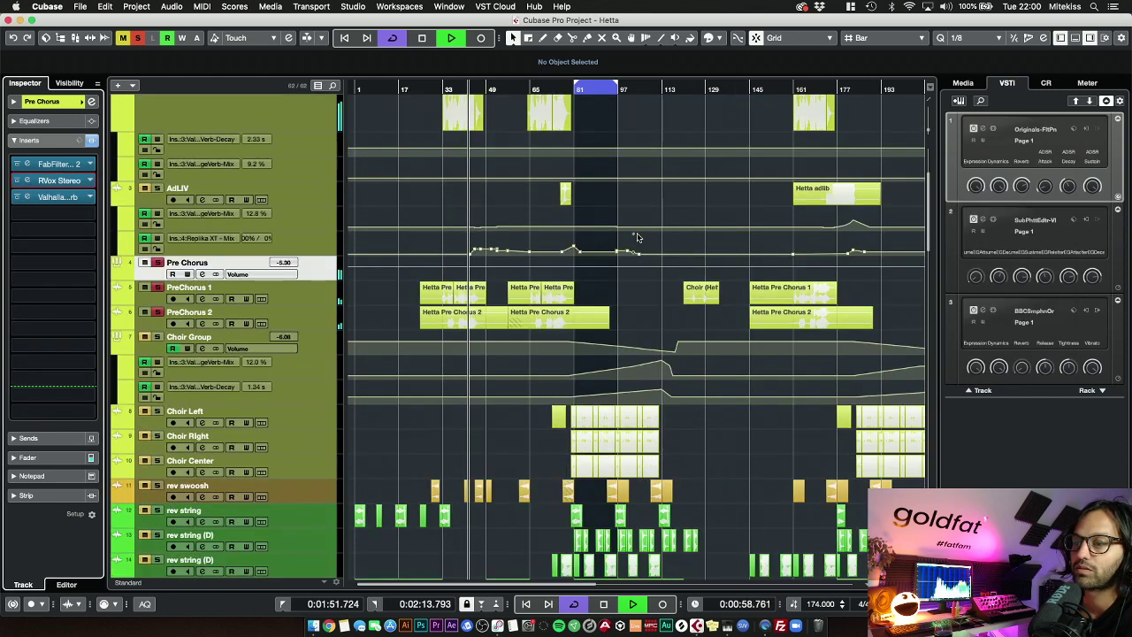
{"action": "scroll", "coordinate": [748, 258], "scroll_direction": "up", "scroll_amount": 3}
{"action": "scroll", "coordinate": [749, 259], "scroll_direction": "up", "scroll_amount": 3}
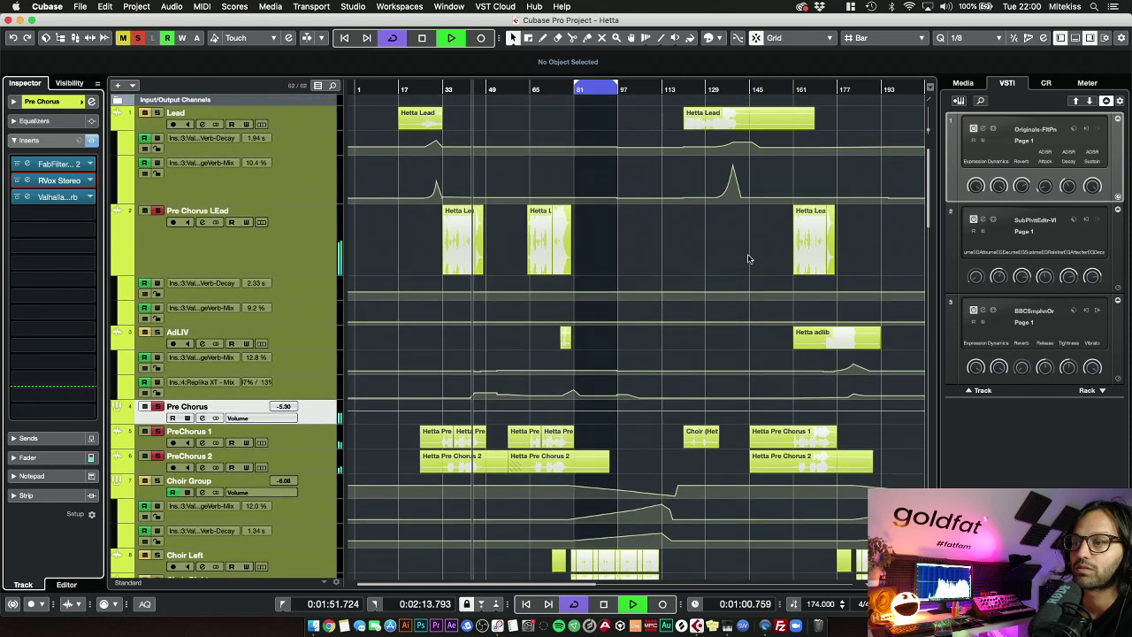
Solo AdLIV, Lead, Choir Group and the three choir tracks as well, and play on from shortly before bar 81
{"action": "left_click", "coordinate": [157, 333]}
{"action": "left_click", "coordinate": [158, 113]}
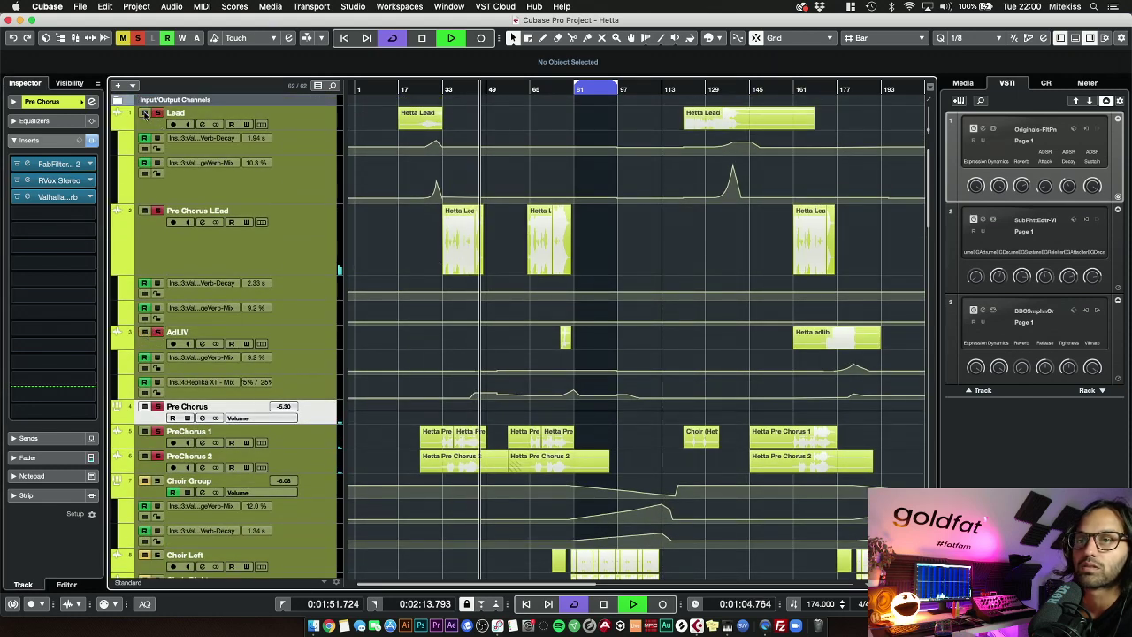
{"action": "scroll", "coordinate": [398, 362], "scroll_direction": "down", "scroll_amount": 7}
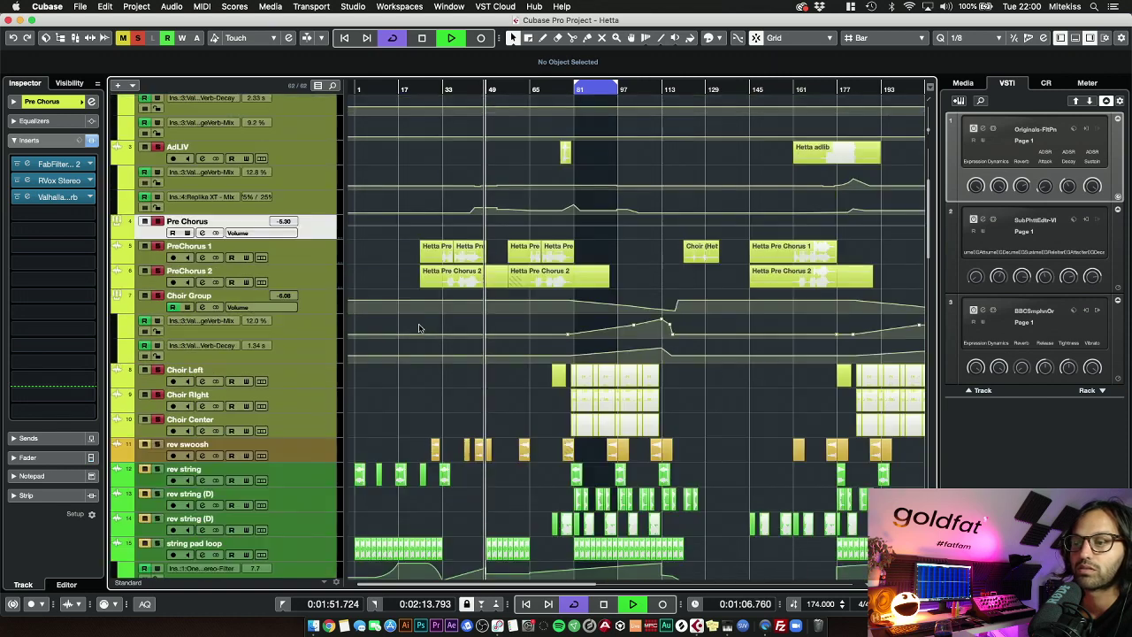
{"action": "scroll", "coordinate": [323, 292], "scroll_direction": "up", "scroll_amount": 5}
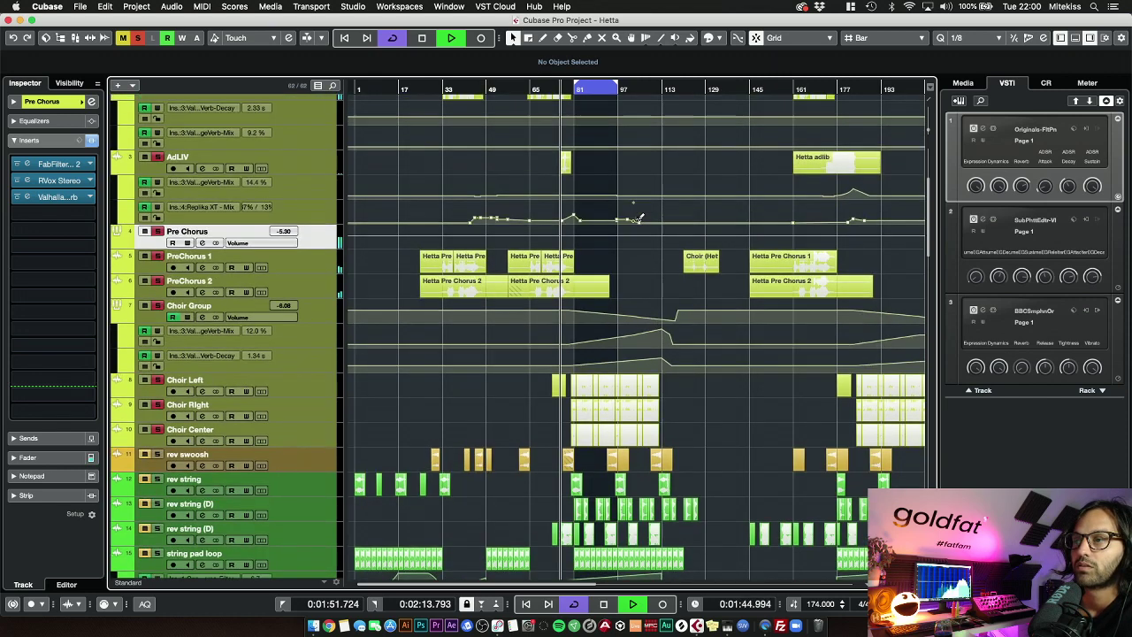
Select the AdLIV track to show its insert effects during playback
{"action": "left_click", "coordinate": [323, 292]}
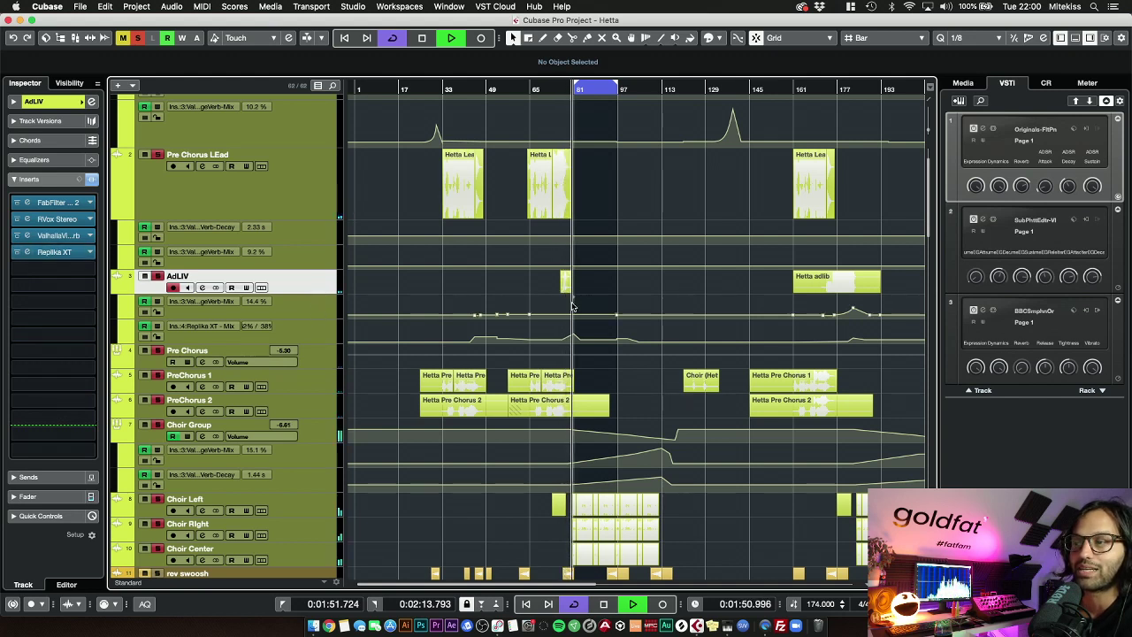
{"action": "scroll", "coordinate": [683, 267], "scroll_direction": "down", "scroll_amount": 1}
{"action": "scroll", "coordinate": [682, 270], "scroll_direction": "down", "scroll_amount": 1}
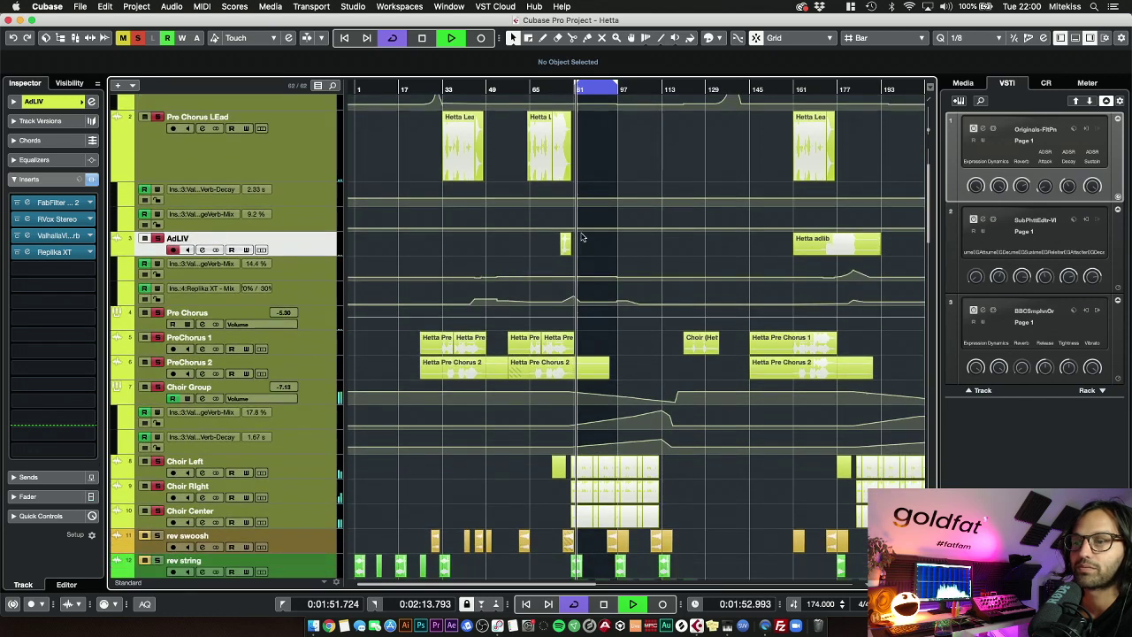
Select PreChorus 2, PreChorus 1 and the Pre Chorus group in turn, and check the group's RVox Stereo, closing its window
{"action": "left_click", "coordinate": [317, 372]}
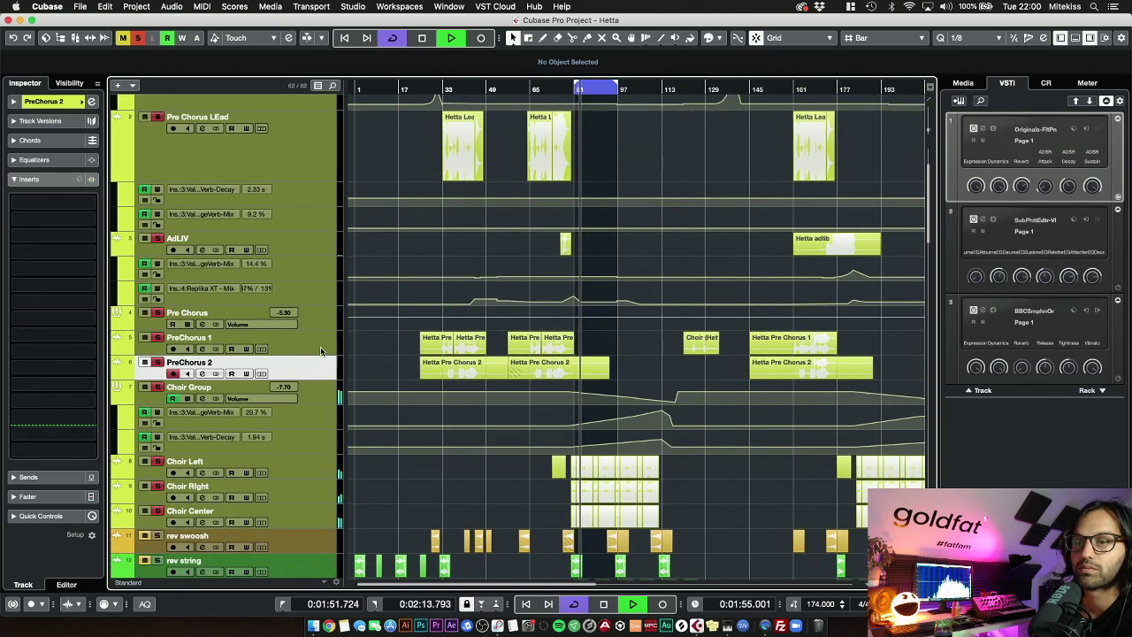
{"action": "left_click", "coordinate": [305, 336]}
{"action": "left_click", "coordinate": [320, 322]}
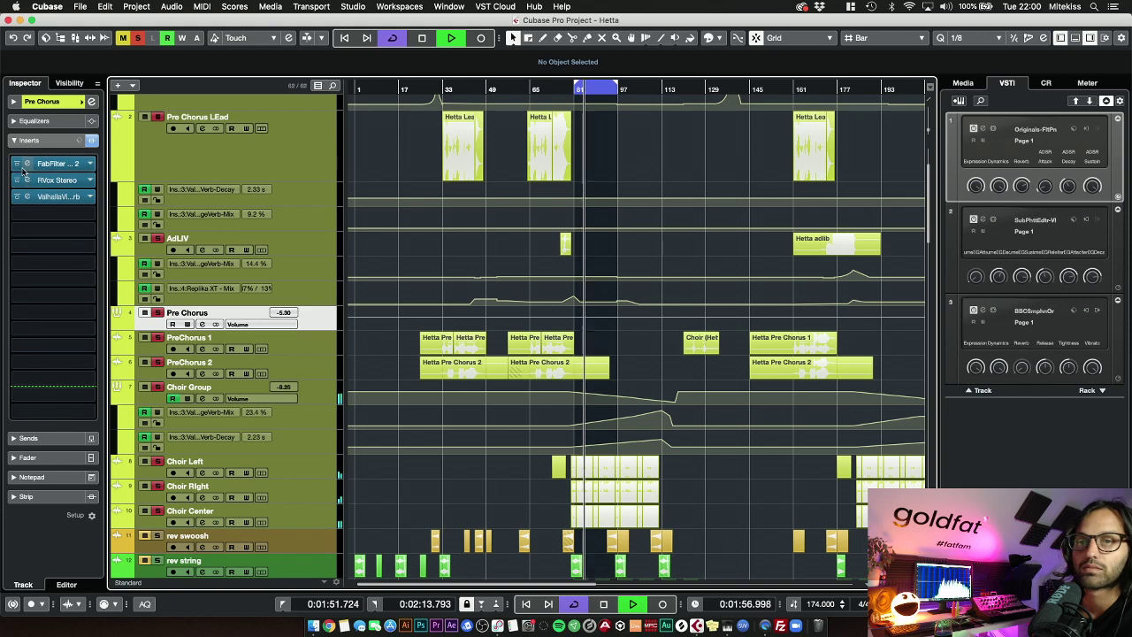
{"action": "left_click", "coordinate": [27, 181]}
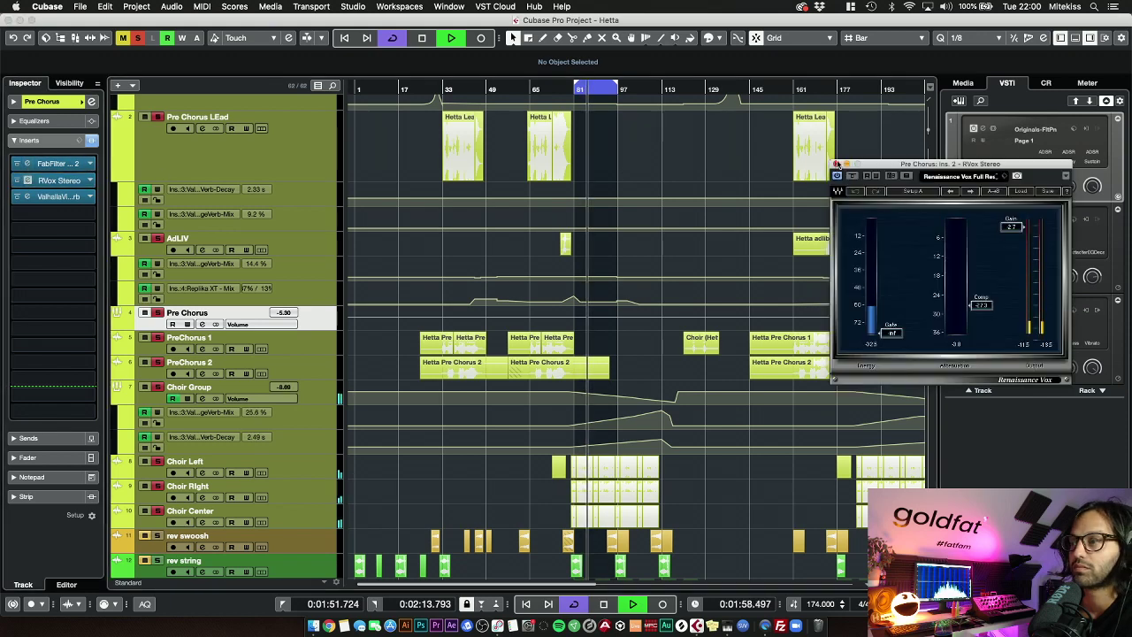
{"action": "left_click", "coordinate": [837, 164]}
Go through the Choir Left, Choir Right and Choir Center tracks by selecting each, and stop playback
{"action": "scroll", "coordinate": [337, 395], "scroll_direction": "down", "scroll_amount": 3}
{"action": "left_click", "coordinate": [336, 395]}
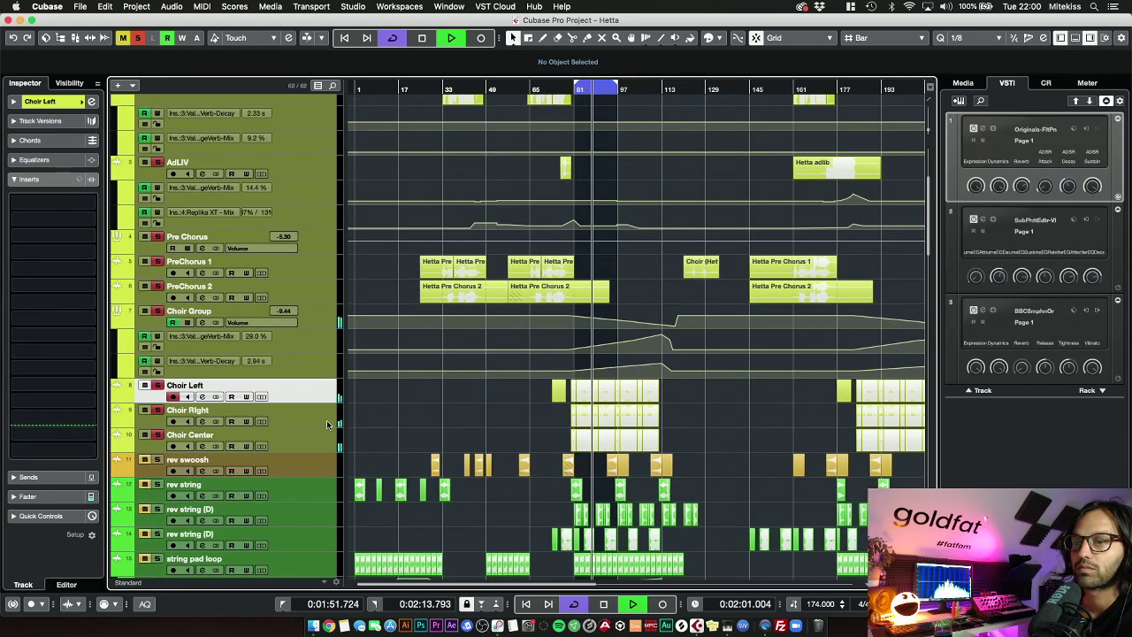
{"action": "left_click", "coordinate": [299, 423]}
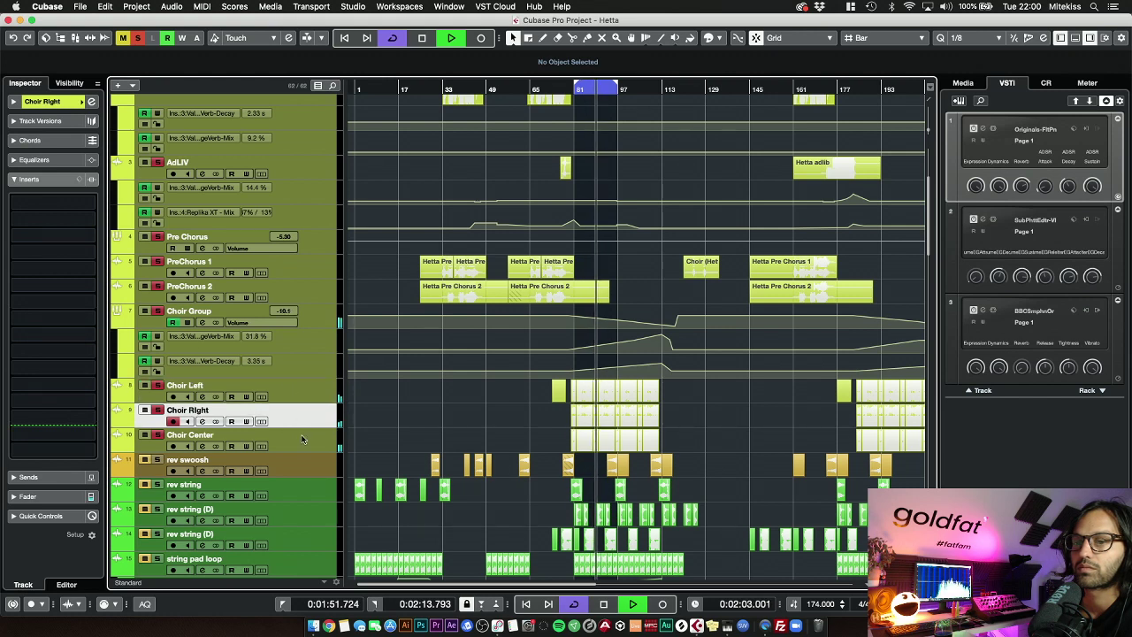
{"action": "left_click", "coordinate": [303, 438]}
{"action": "key", "text": "space"}
{"action": "left_click", "coordinate": [308, 422]}
{"action": "left_click", "coordinate": [310, 396]}
{"action": "left_click", "coordinate": [311, 416]}
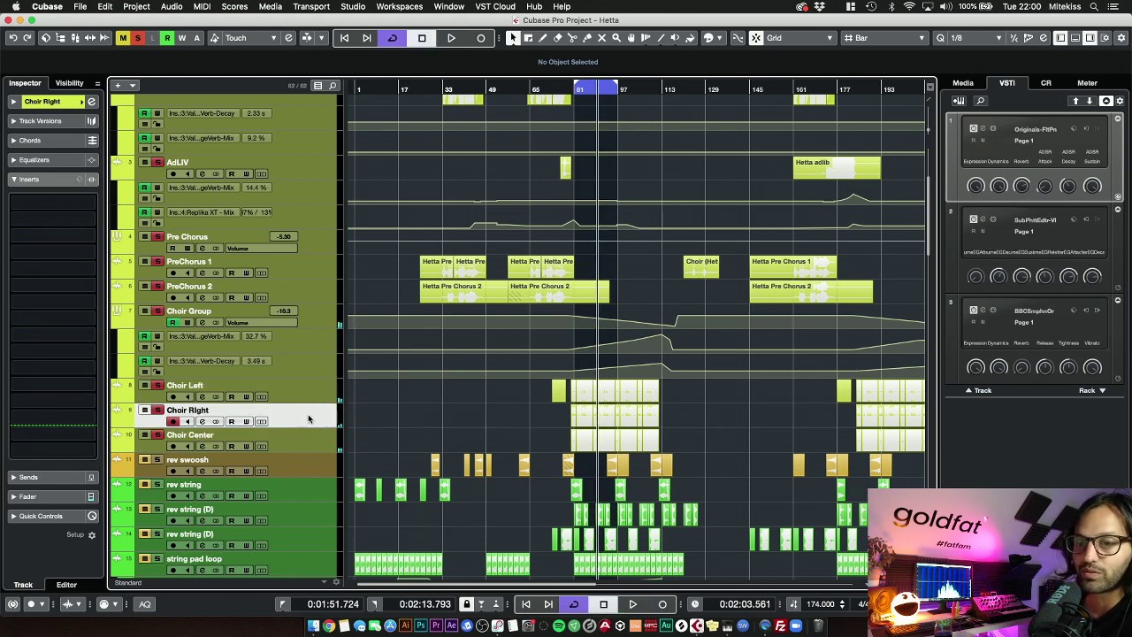
{"action": "left_click", "coordinate": [308, 441]}
{"action": "left_click", "coordinate": [313, 425]}
{"action": "left_click", "coordinate": [306, 400]}
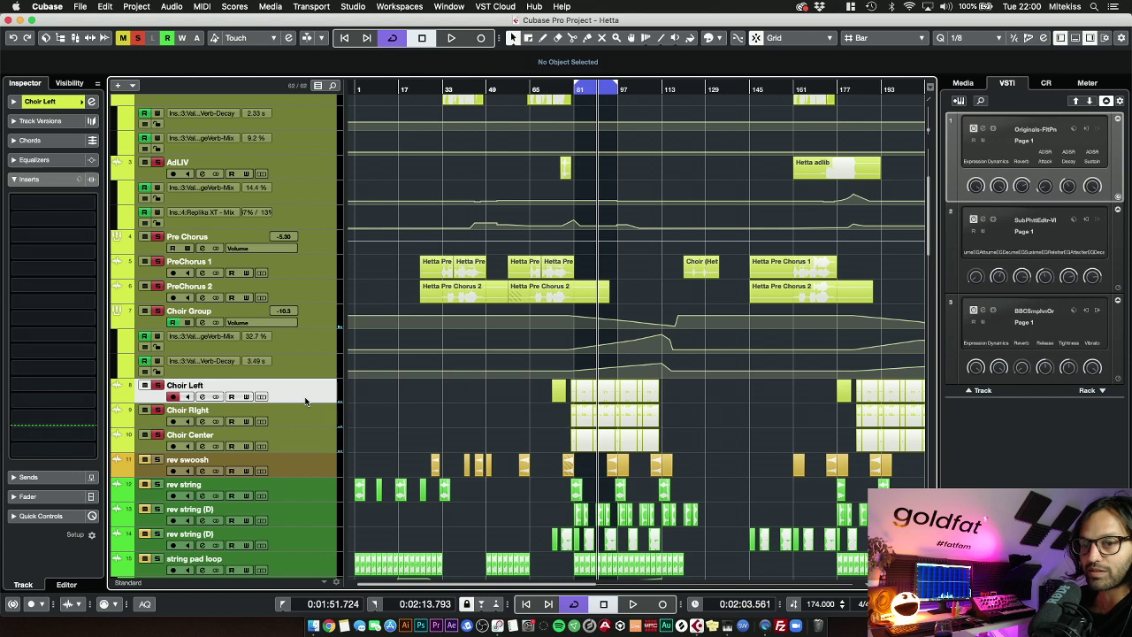
Select Choir Group, extend the cycle range's end to bar 113 and place the playhead at bar 97
{"action": "left_click", "coordinate": [236, 318]}
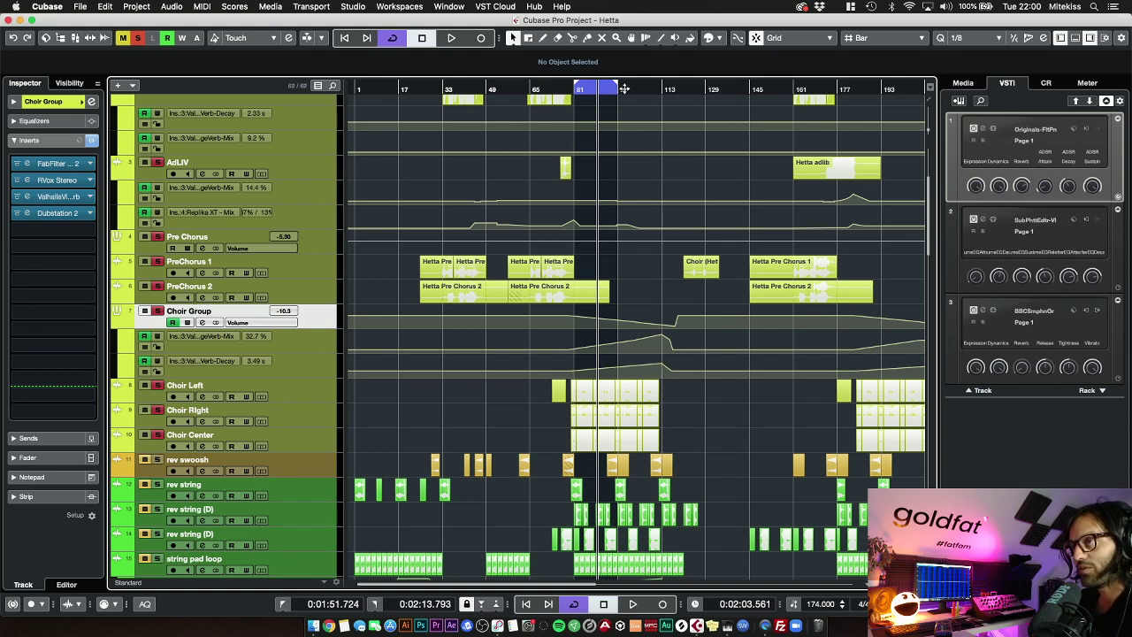
{"action": "left_click_drag", "start_coordinate": [624, 88], "coordinate": [637, 133]}
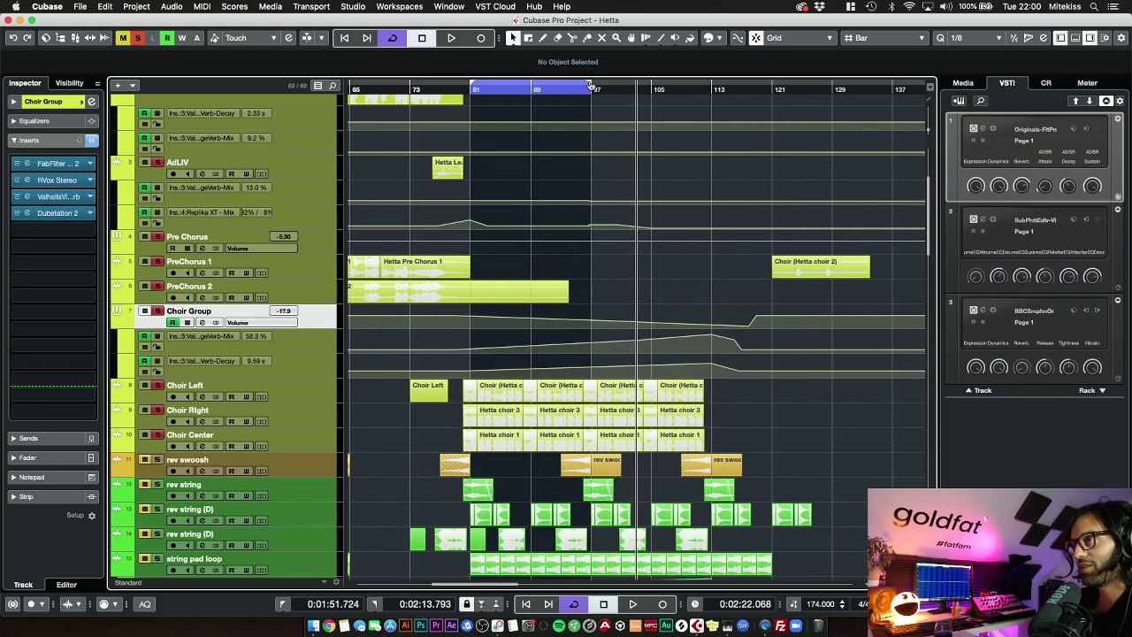
{"action": "left_click_drag", "start_coordinate": [591, 86], "coordinate": [710, 92]}
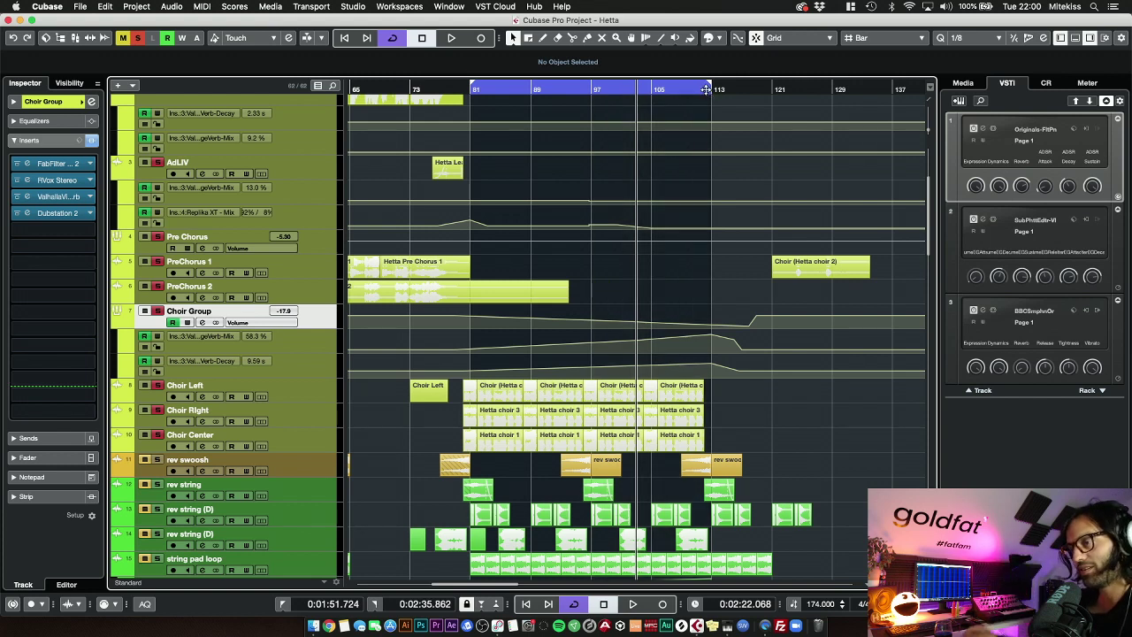
{"action": "left_click_drag", "start_coordinate": [542, 91], "coordinate": [590, 100]}
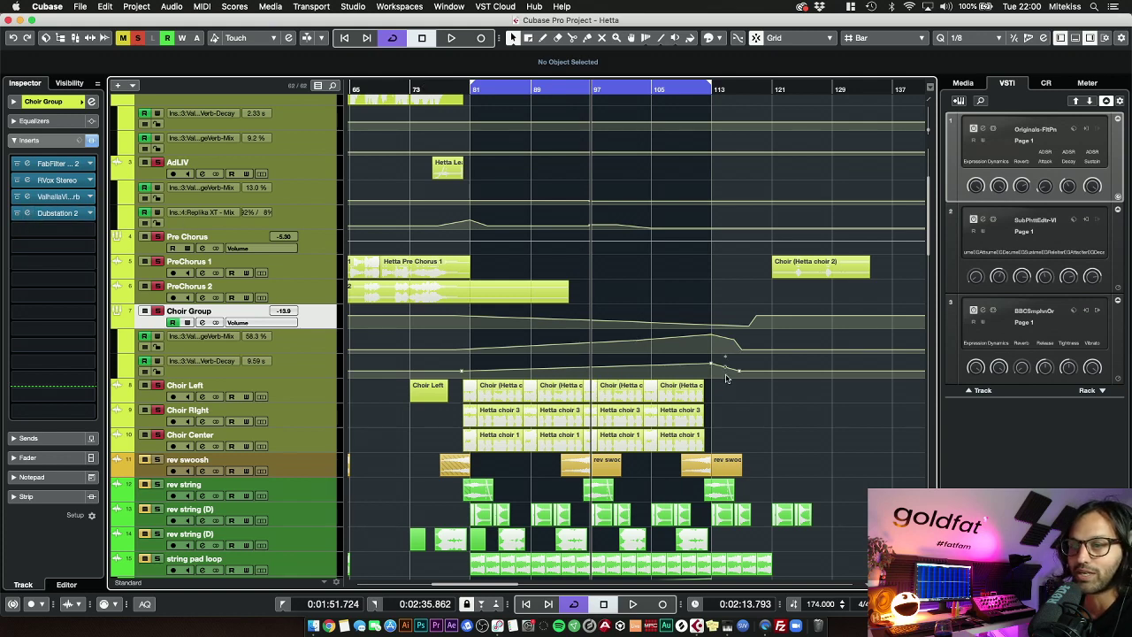
Play from bar 97 and view Choir Group's Dubstation 2 and its automated ValhallaVintageVerb, closing both windows
{"action": "key", "text": "space"}
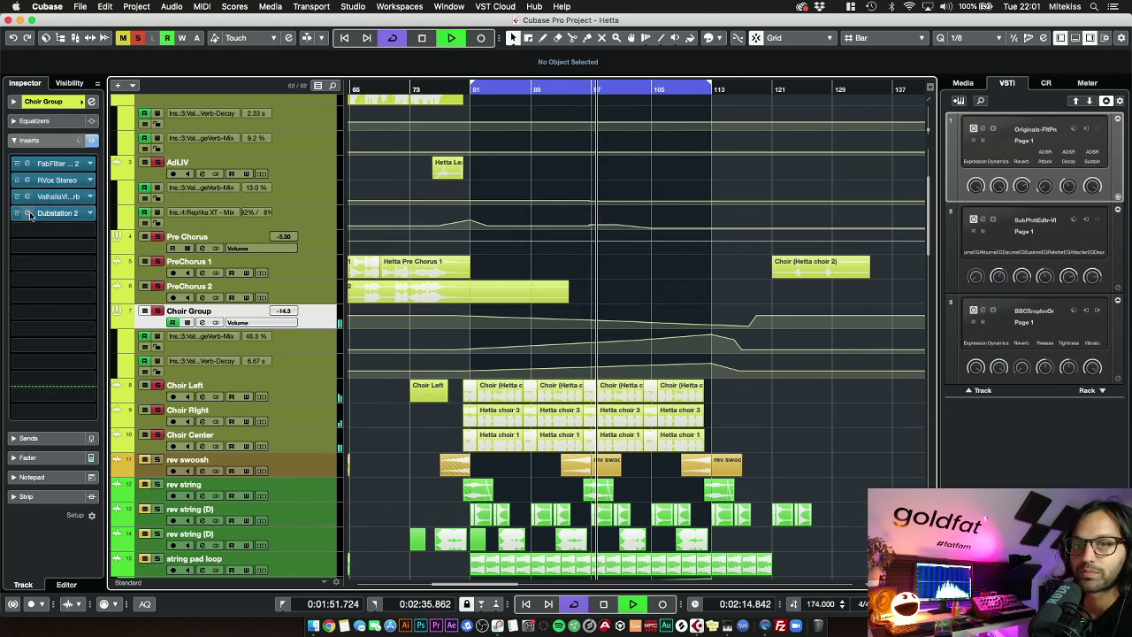
{"action": "left_click", "coordinate": [57, 214]}
{"action": "left_click", "coordinate": [333, 263]}
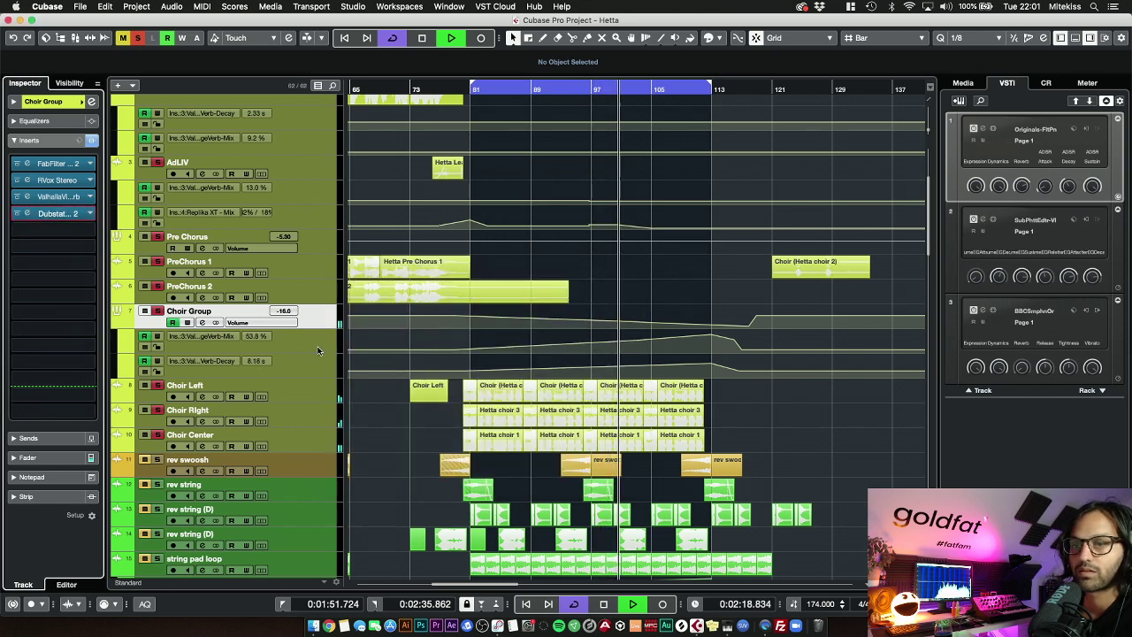
{"action": "left_click", "coordinate": [32, 197]}
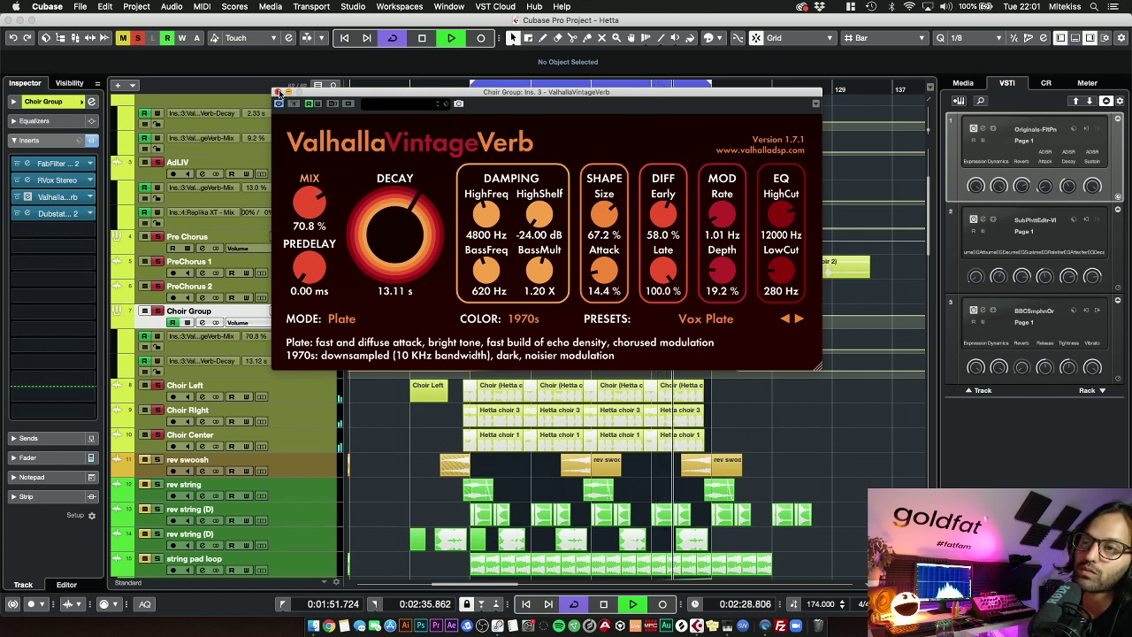
{"action": "left_click", "coordinate": [277, 92]}
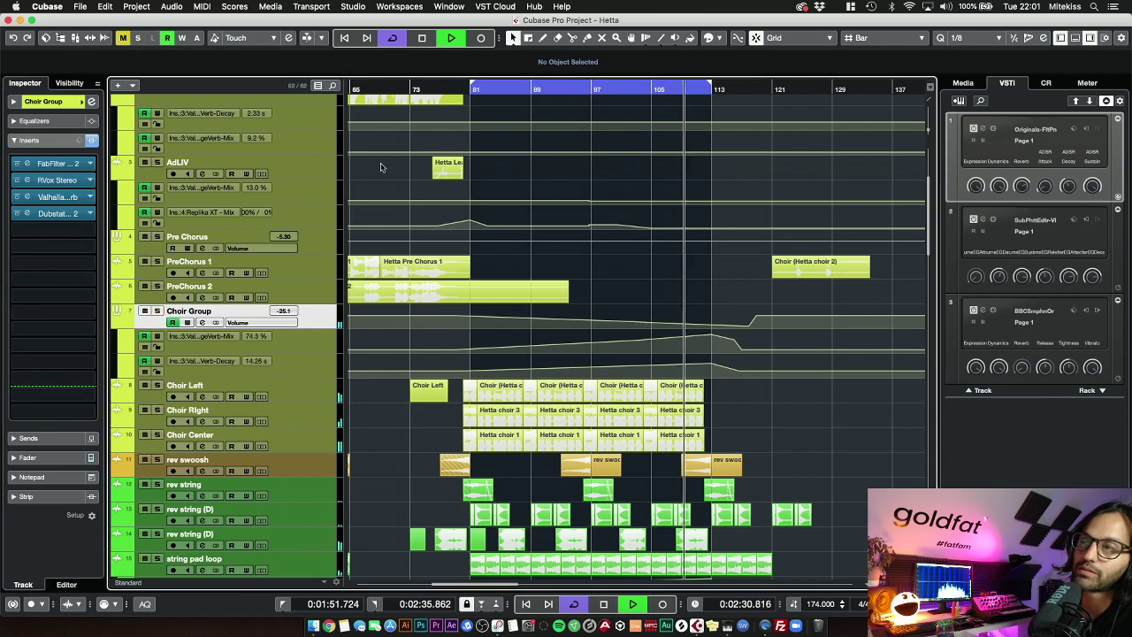
Clear all solos and zoom the arrangement out to overview the vocal tracks from Lead downwards during playback
{"action": "key", "text": "g"}
{"action": "key", "text": "g"}
{"action": "key", "text": "g"}
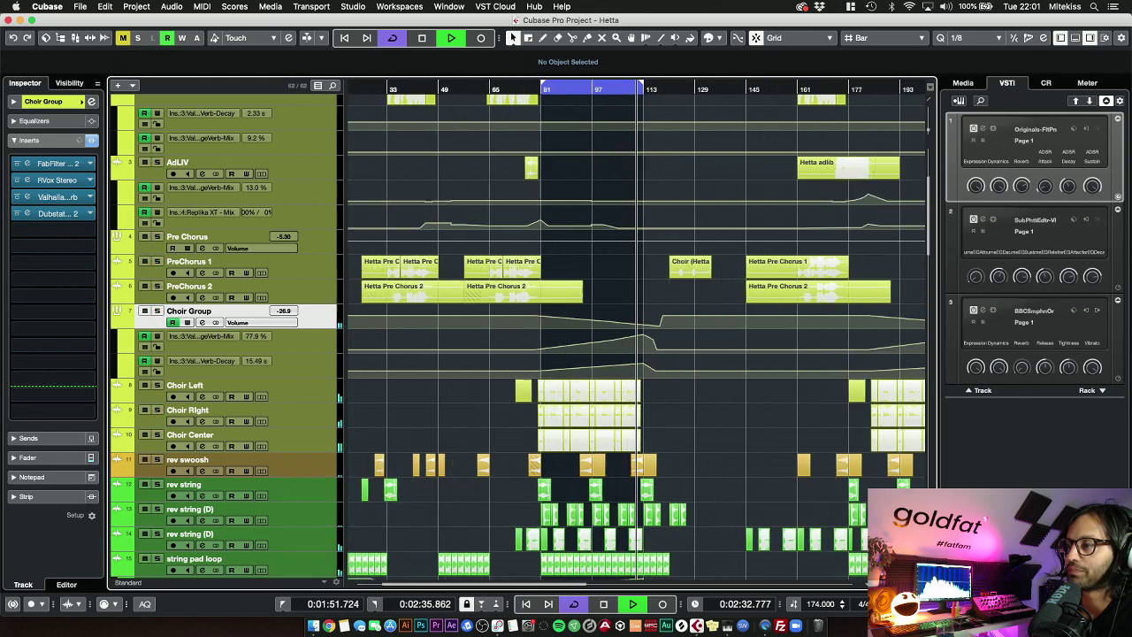
{"action": "scroll", "coordinate": [815, 323], "scroll_direction": "up", "scroll_amount": 5}
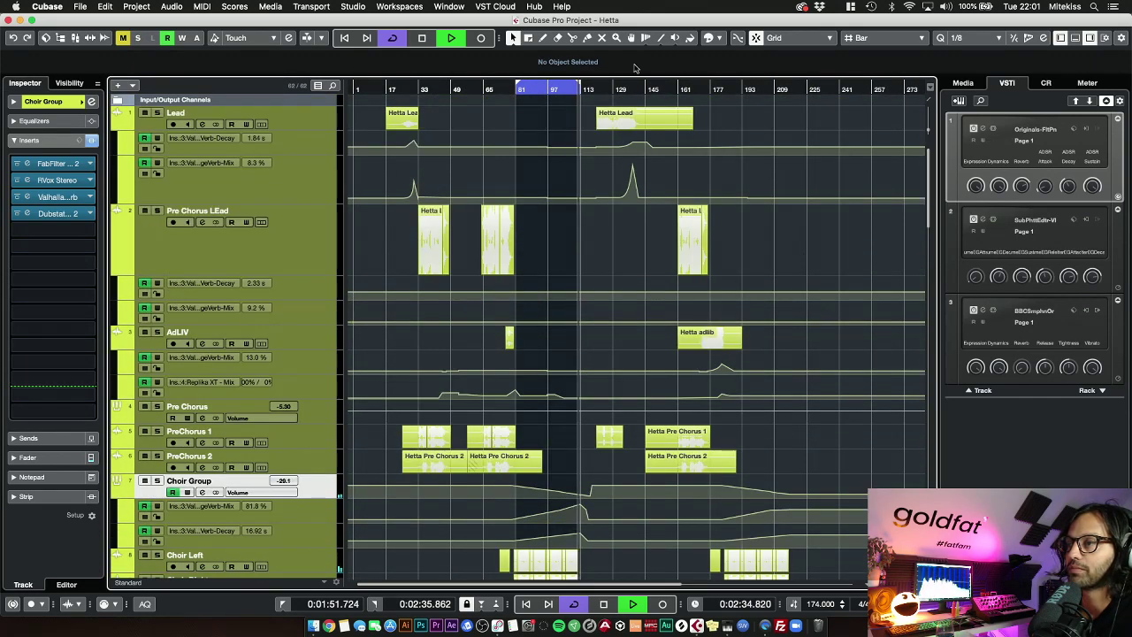
Select the Lead track, move playback near its reverb automation peak, and view its ValhallaVintageVerb insert, closing the window
{"action": "left_click", "coordinate": [309, 161]}
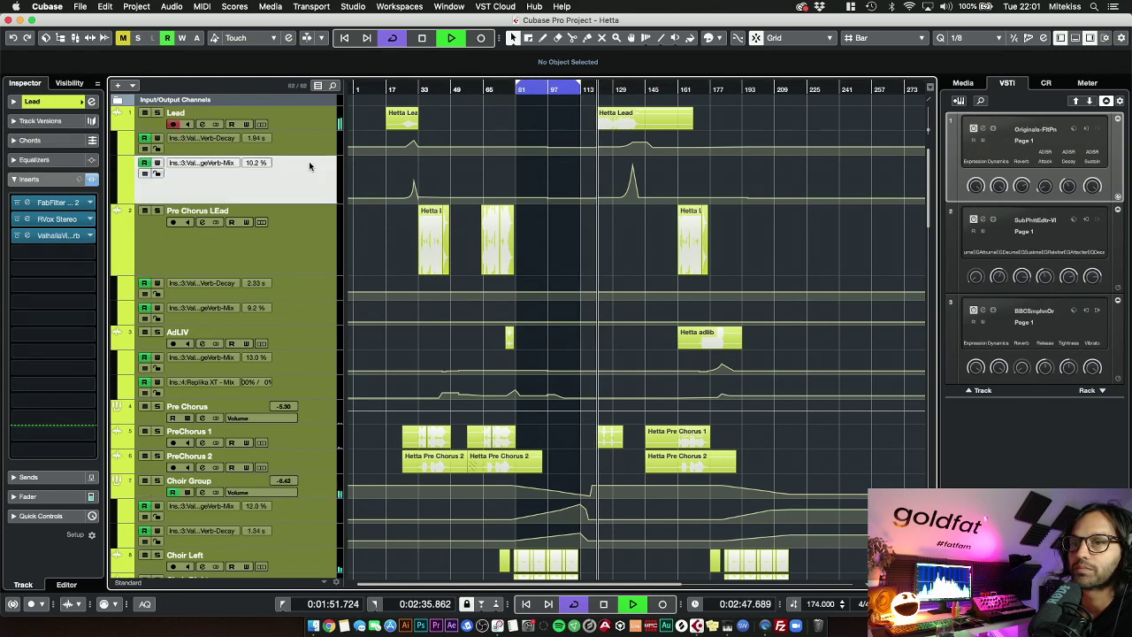
{"action": "left_click", "coordinate": [310, 139]}
{"action": "left_click", "coordinate": [306, 125]}
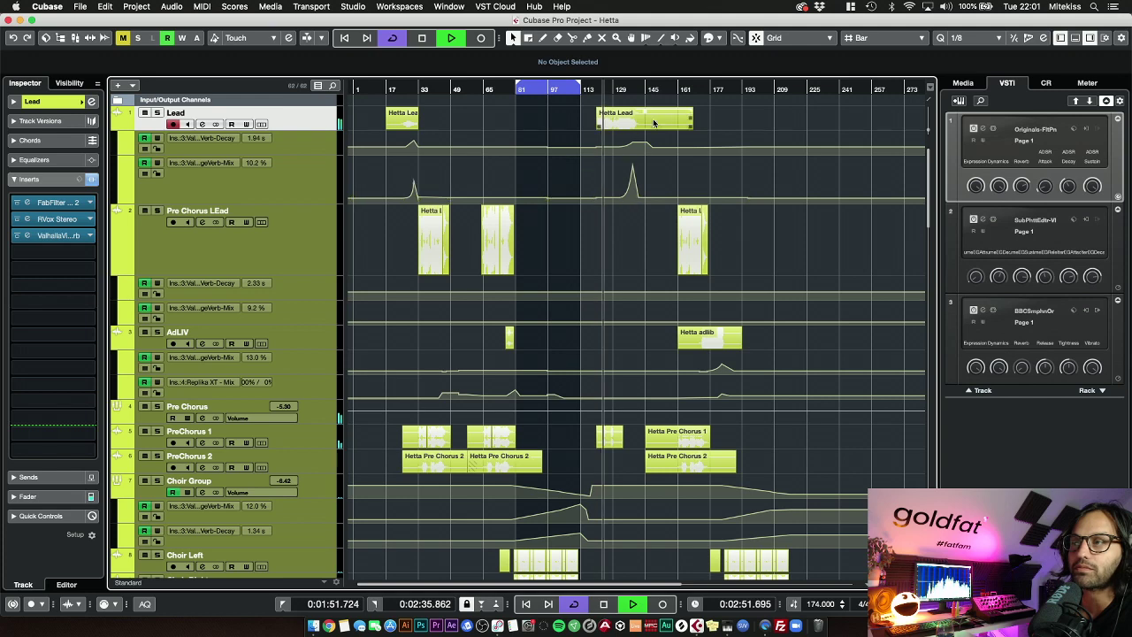
{"action": "left_click_drag", "start_coordinate": [623, 88], "coordinate": [618, 123]}
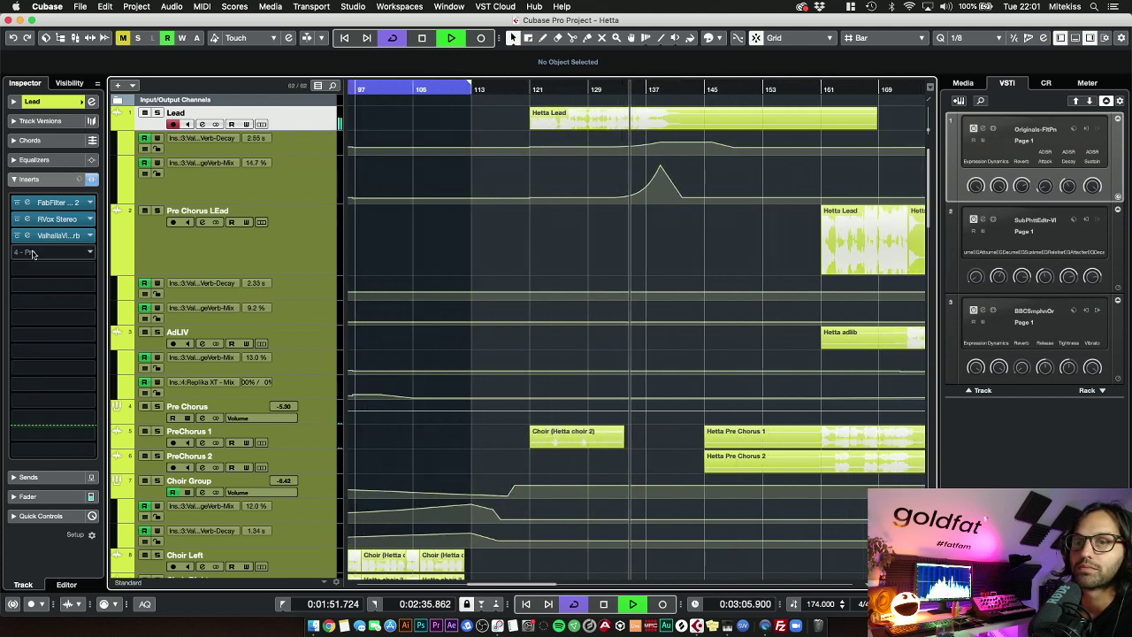
{"action": "left_click", "coordinate": [29, 237]}
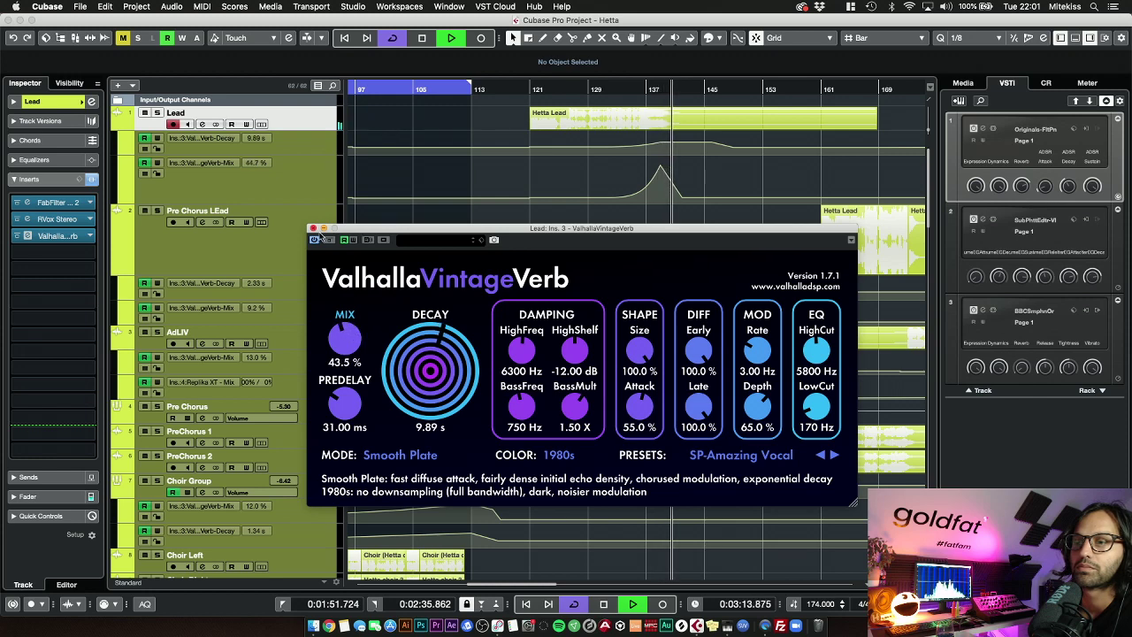
{"action": "left_click", "coordinate": [313, 229]}
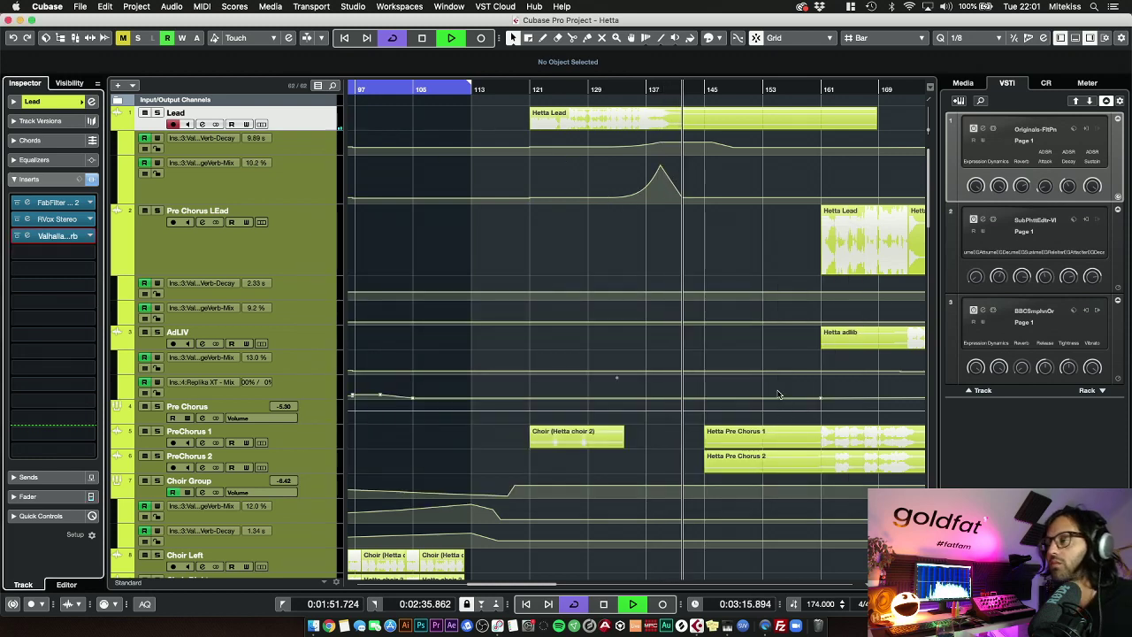
Jump playback ahead to the last Pre Chorus LEad vocal section and look over the ad-lib, choir and string tracks
{"action": "scroll", "coordinate": [780, 385], "scroll_direction": "down", "scroll_amount": 1}
{"action": "key", "text": "g"}
{"action": "key", "text": "g"}
{"action": "key", "text": "g"}
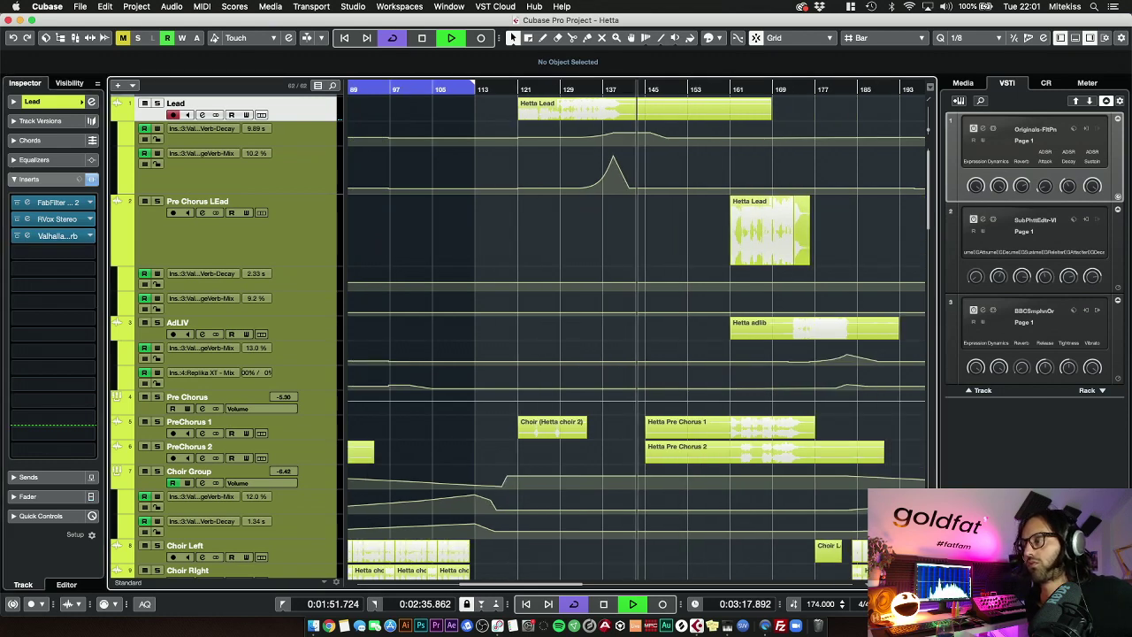
{"action": "left_click", "coordinate": [732, 89]}
{"action": "scroll", "coordinate": [847, 256], "scroll_direction": "down", "scroll_amount": 4}
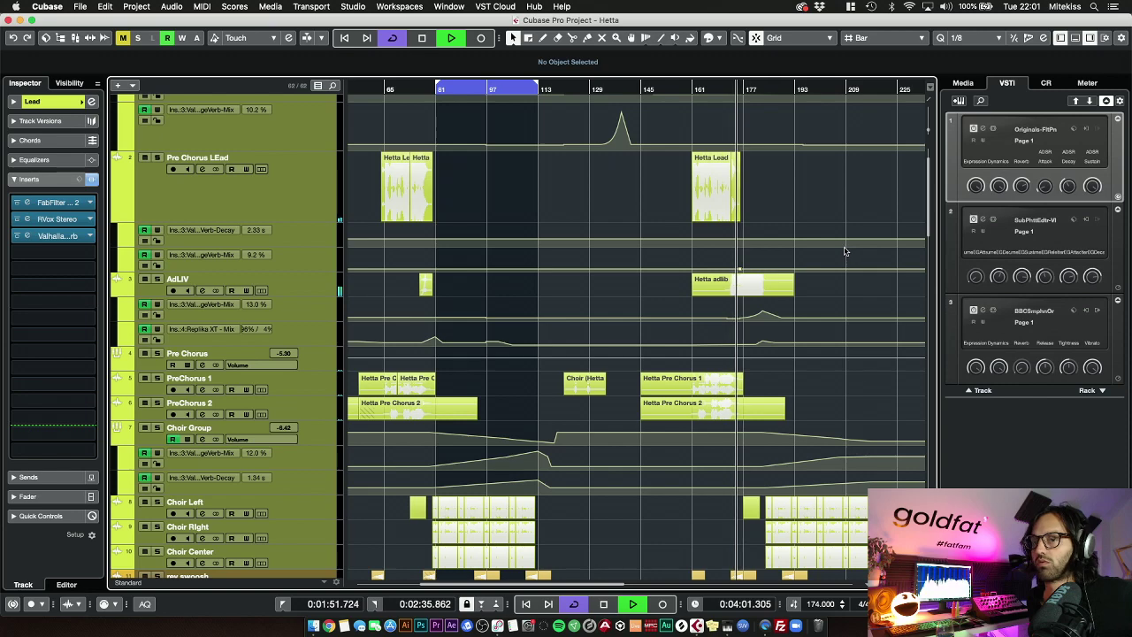
{"action": "scroll", "coordinate": [845, 242], "scroll_direction": "down", "scroll_amount": 2}
{"action": "scroll", "coordinate": [845, 241], "scroll_direction": "down", "scroll_amount": 8}
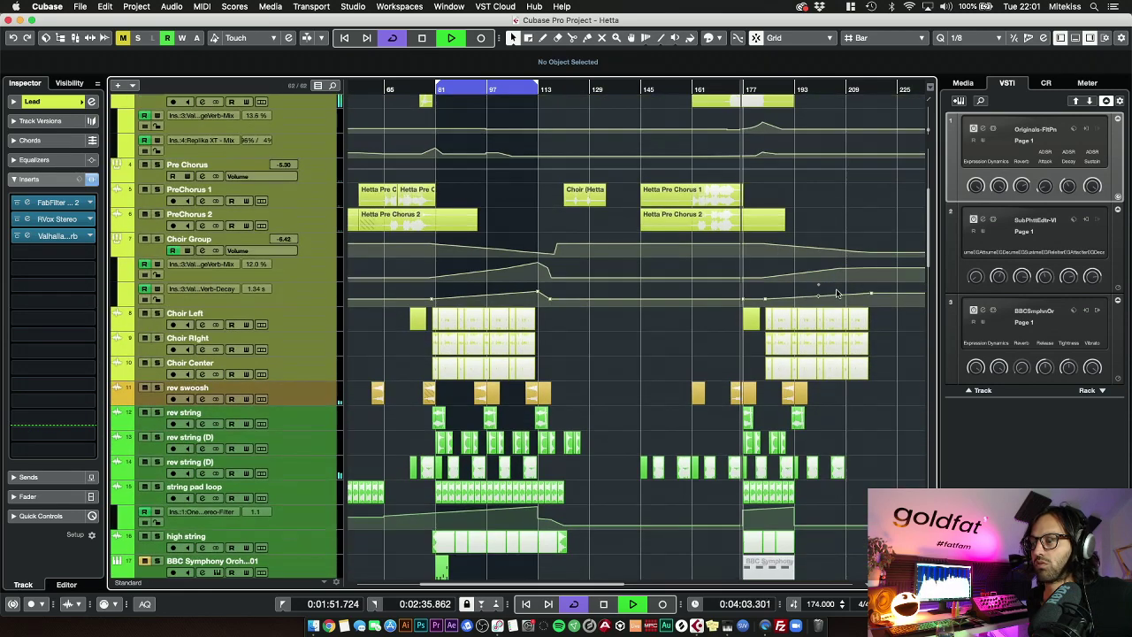
{"action": "scroll", "coordinate": [838, 293], "scroll_direction": "up", "scroll_amount": 8}
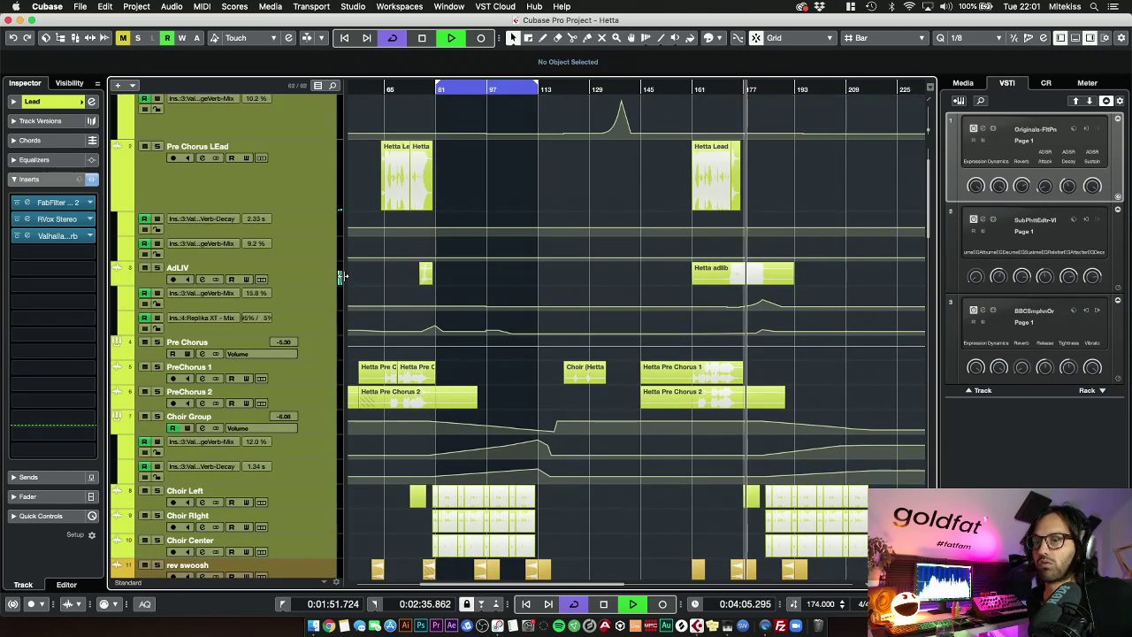
Select the AdLIV track, view its Replika XT delay insert during playback, then close it and stop playback
{"action": "left_click", "coordinate": [331, 281]}
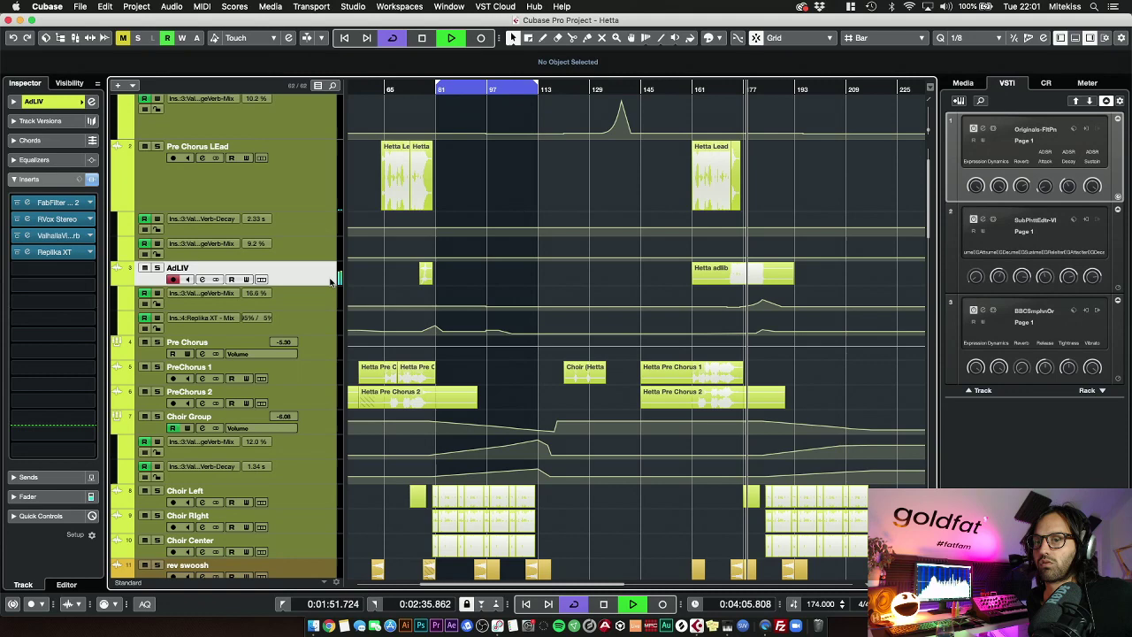
{"action": "left_click", "coordinate": [28, 253]}
{"action": "left_click_drag", "start_coordinate": [949, 196], "coordinate": [482, 166]}
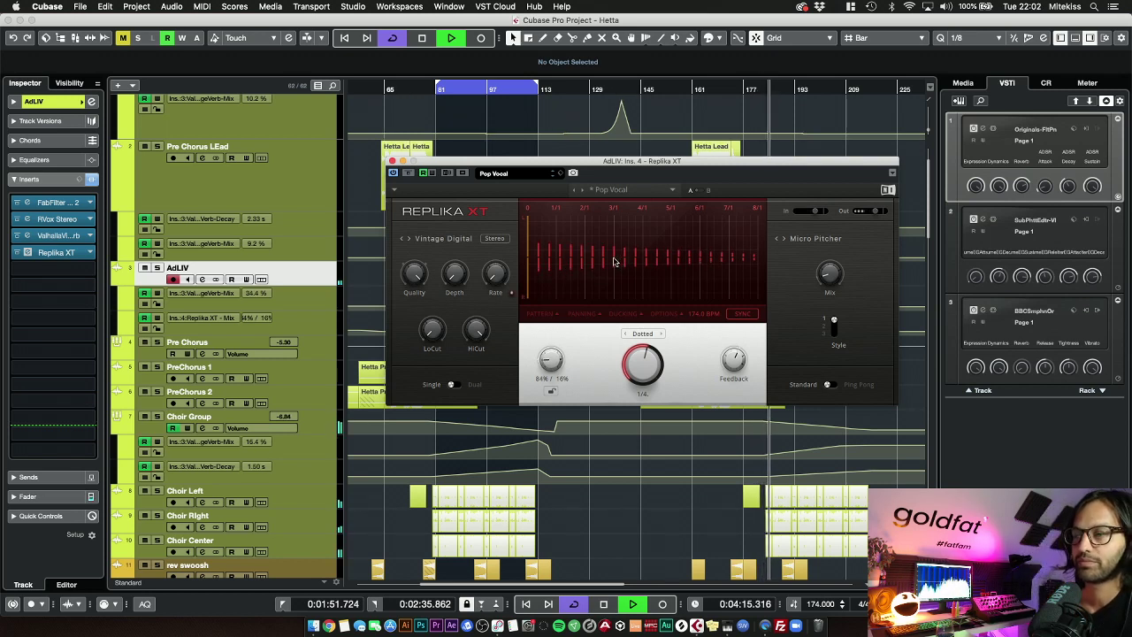
{"action": "left_click", "coordinate": [392, 161]}
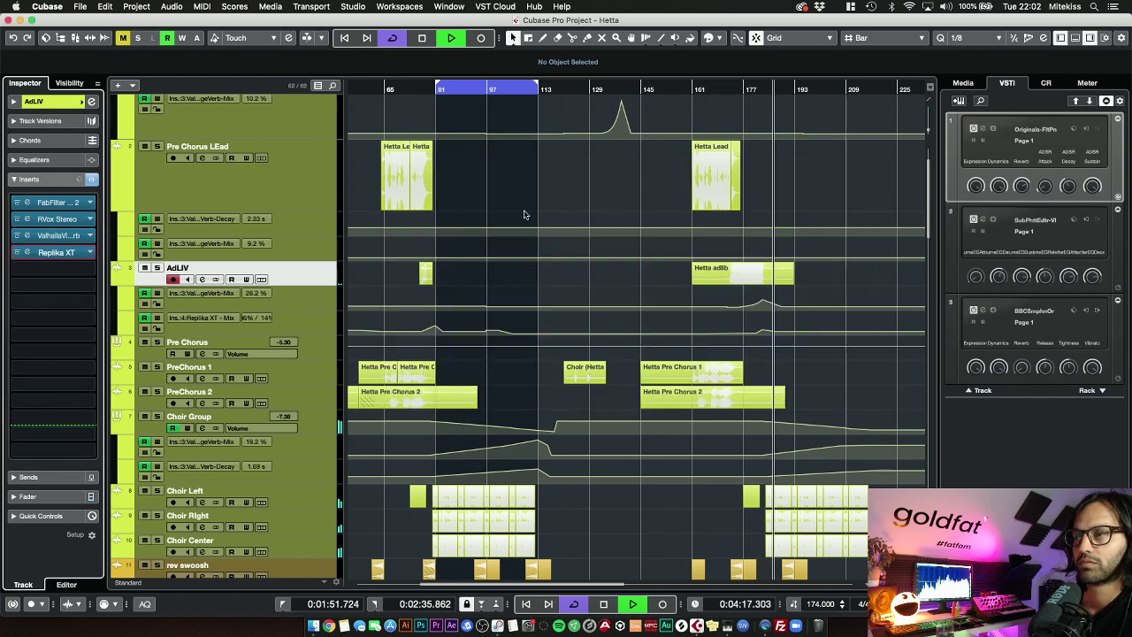
{"action": "key", "text": "space"}
Shrink the track heights and zoom the timeline out to examine the full arrangement from Lead down to Drum Verb
{"action": "scroll", "coordinate": [718, 218], "scroll_direction": "up", "scroll_amount": 2}
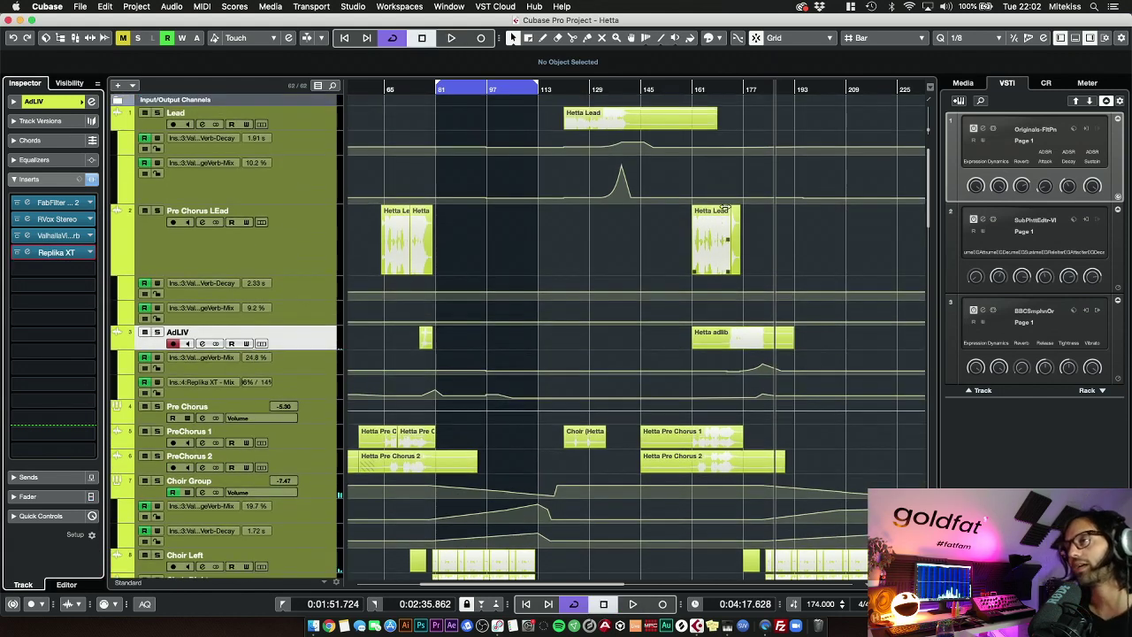
{"action": "key", "text": "shift+g"}
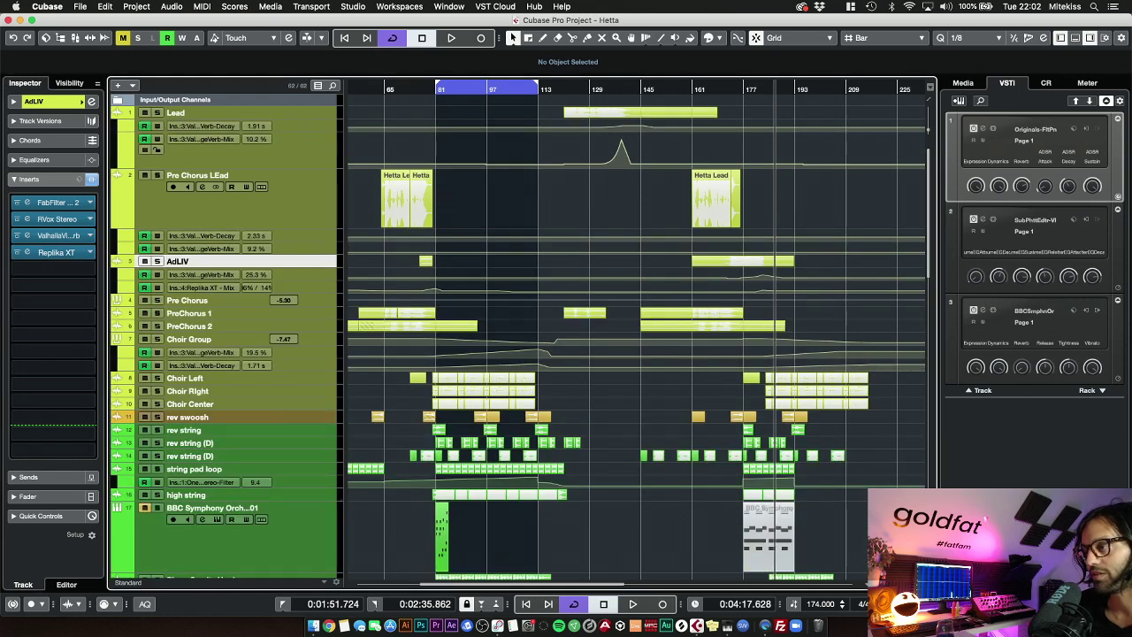
{"action": "key", "text": "shift+g"}
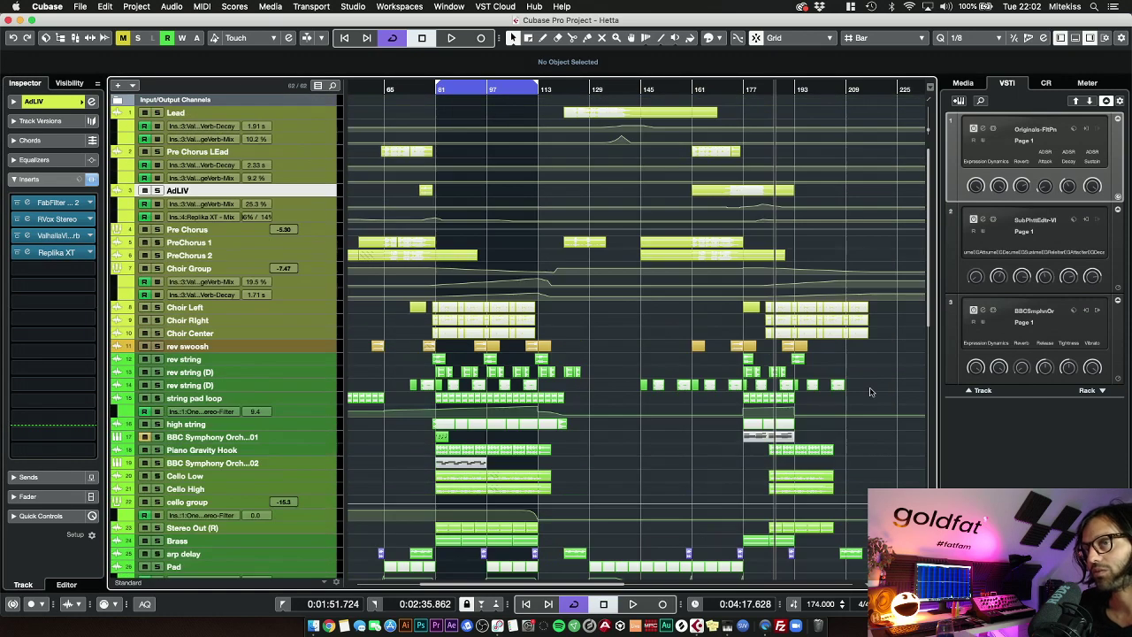
{"action": "scroll", "coordinate": [647, 260], "scroll_direction": "down", "scroll_amount": 10}
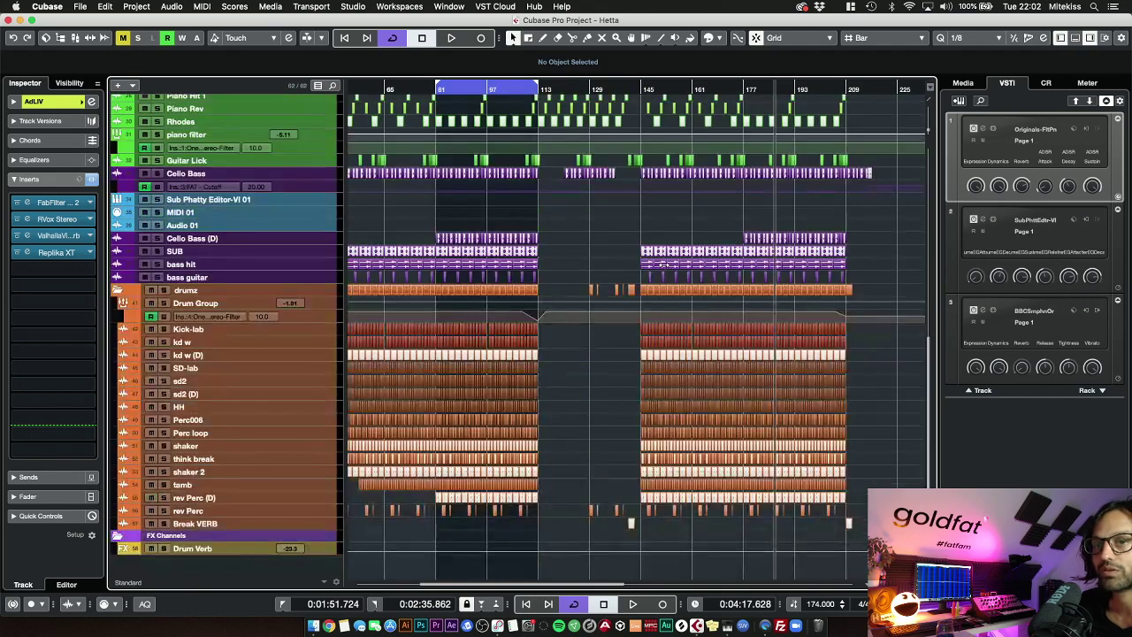
{"action": "scroll", "coordinate": [647, 259], "scroll_direction": "up", "scroll_amount": 10}
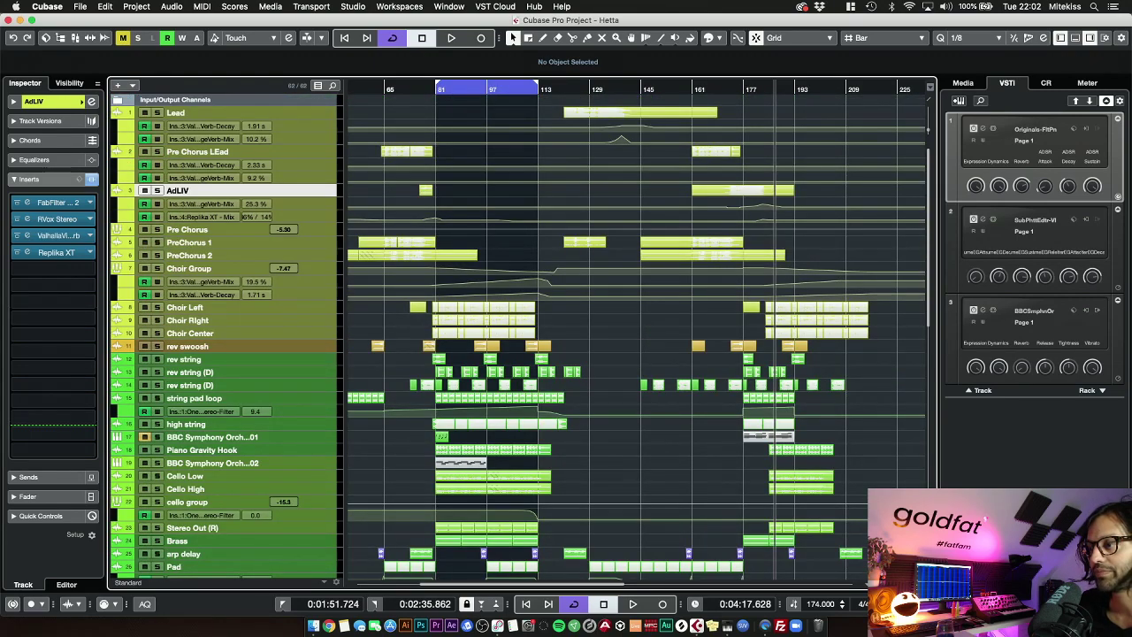
{"action": "key", "text": "shift+g"}
{"action": "scroll", "coordinate": [522, 336], "scroll_direction": "down", "scroll_amount": 5}
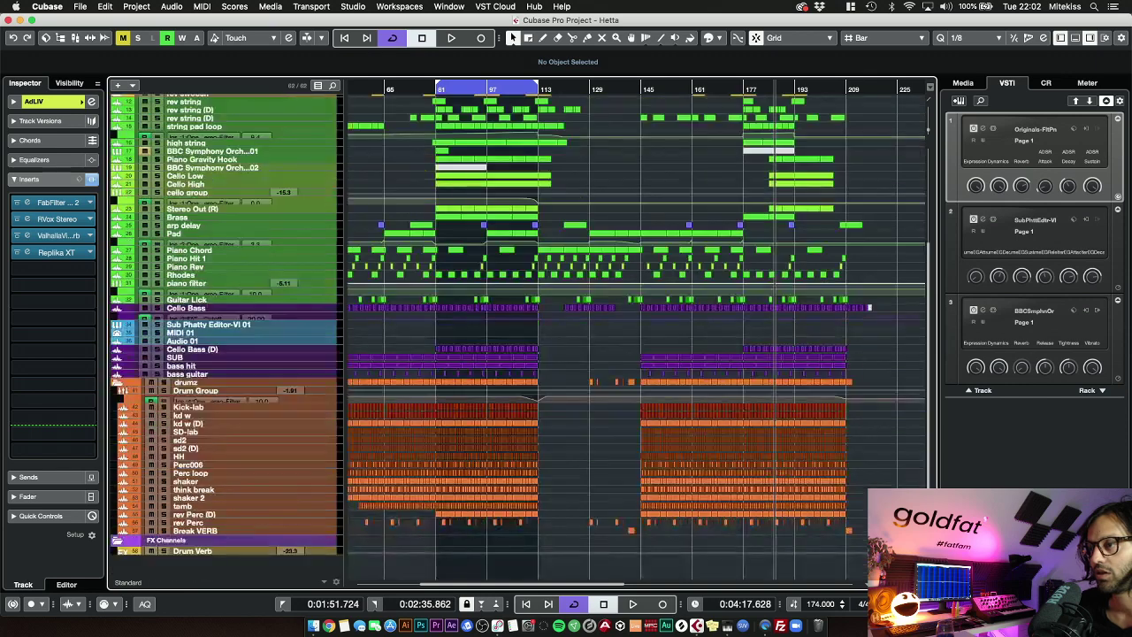
{"action": "key", "text": "g"}
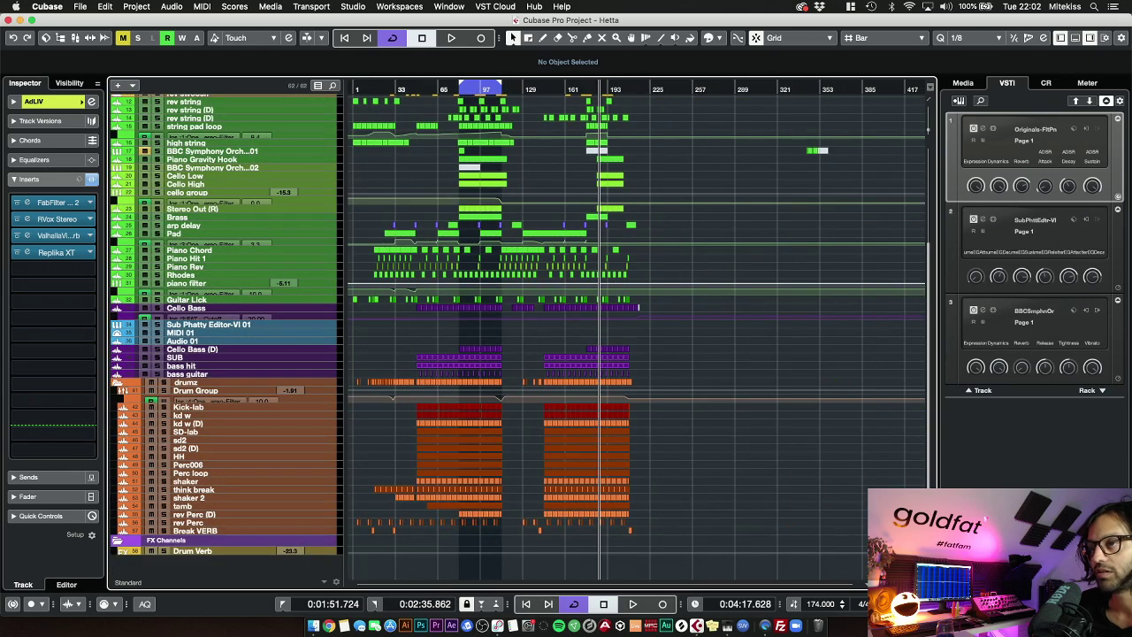
{"action": "scroll", "coordinate": [735, 375], "scroll_direction": "up", "scroll_amount": 5}
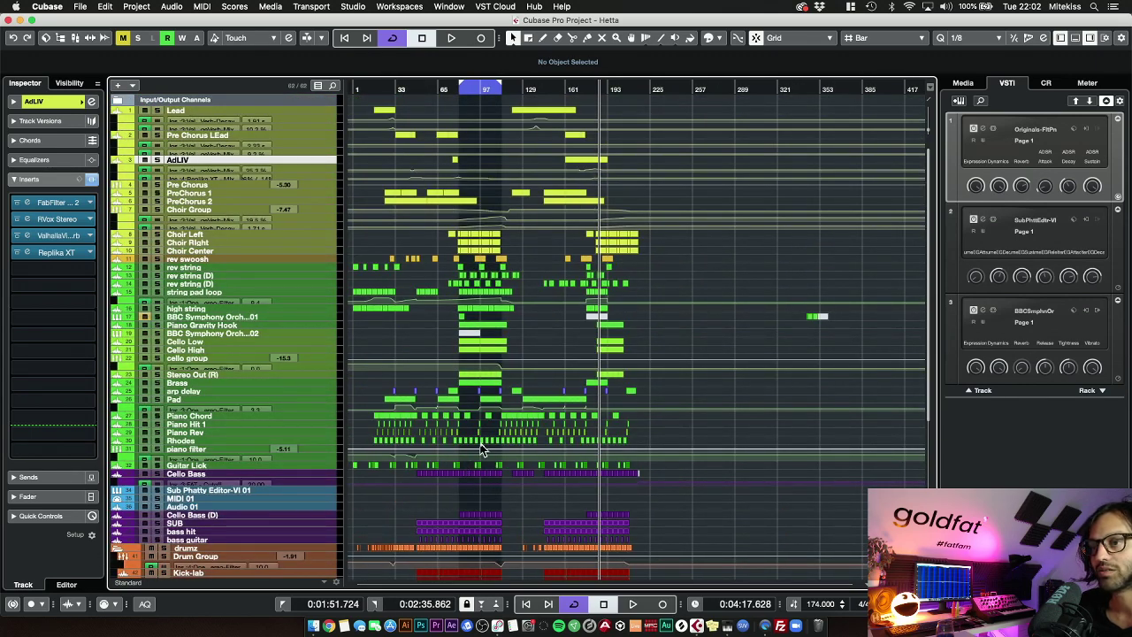
{"action": "scroll", "coordinate": [722, 344], "scroll_direction": "down", "scroll_amount": 5}
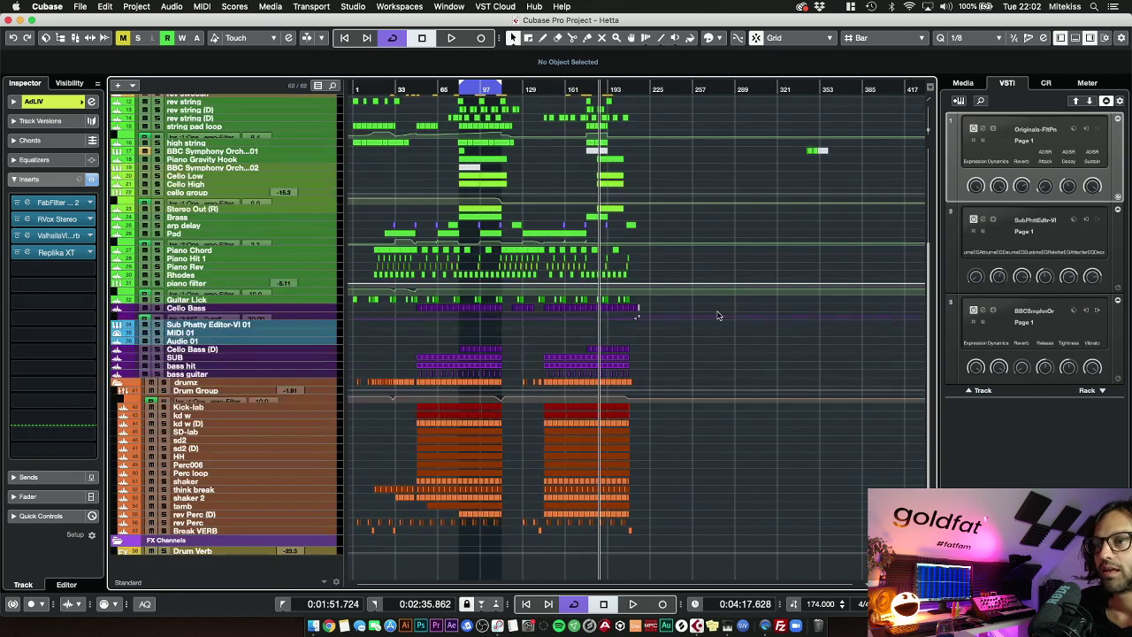